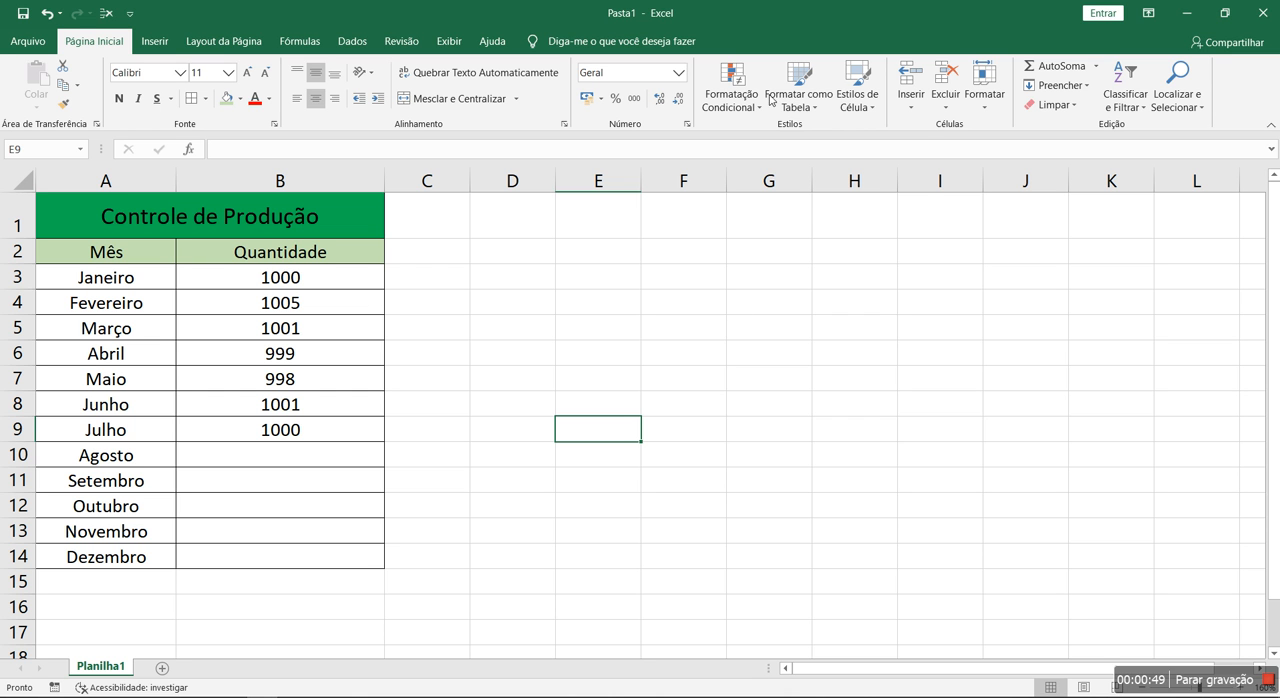
pyautogui.click(814, 96)
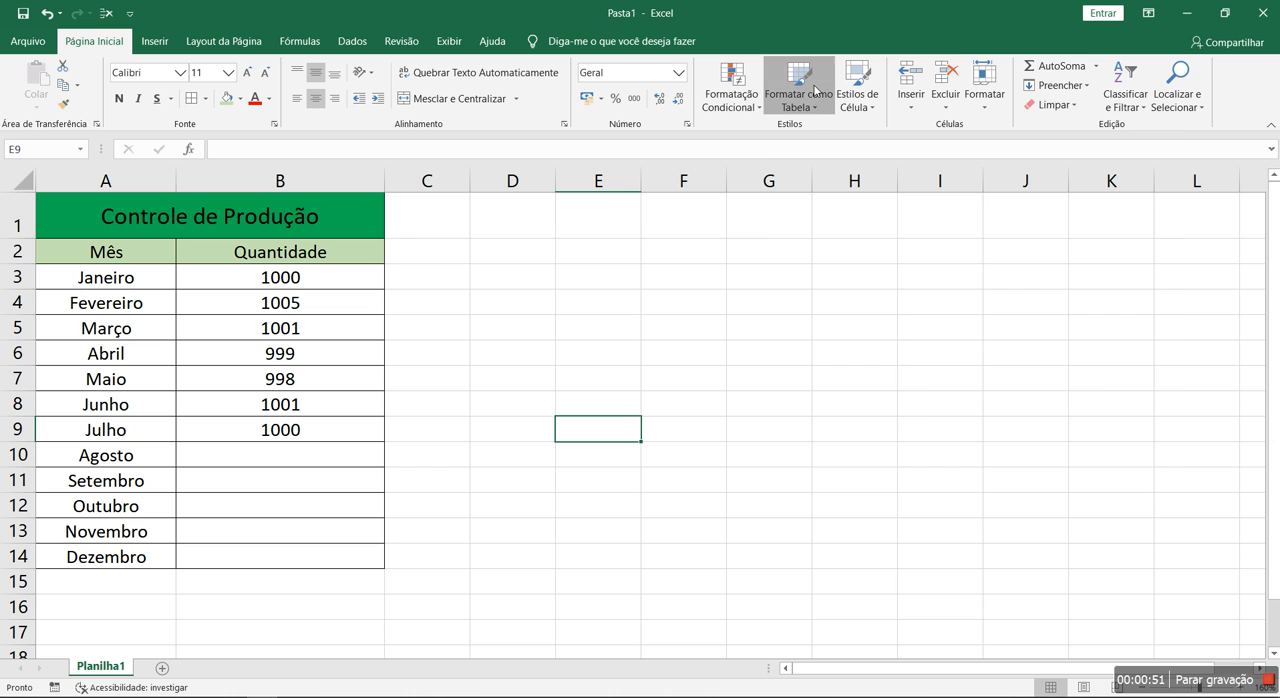
pyautogui.click(645, 324)
pyautogui.click(674, 398)
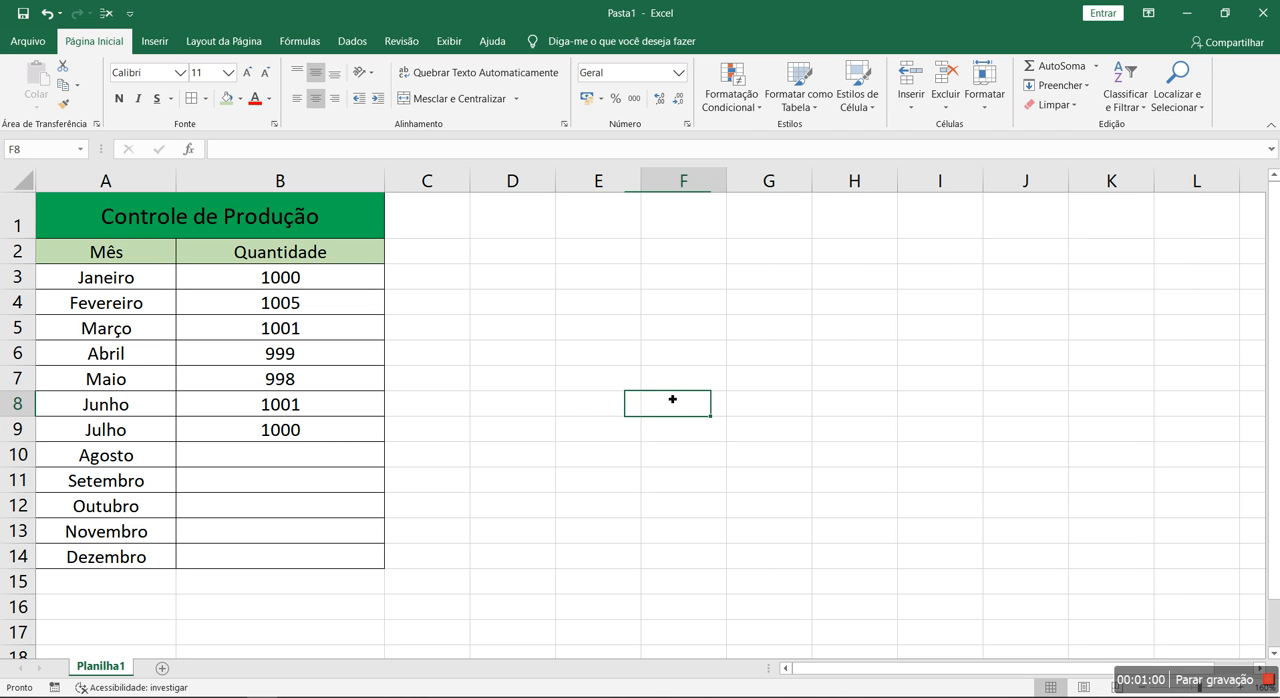
pyautogui.click(688, 389)
pyautogui.click(788, 363)
pyautogui.click(846, 337)
pyautogui.click(788, 309)
pyautogui.click(701, 279)
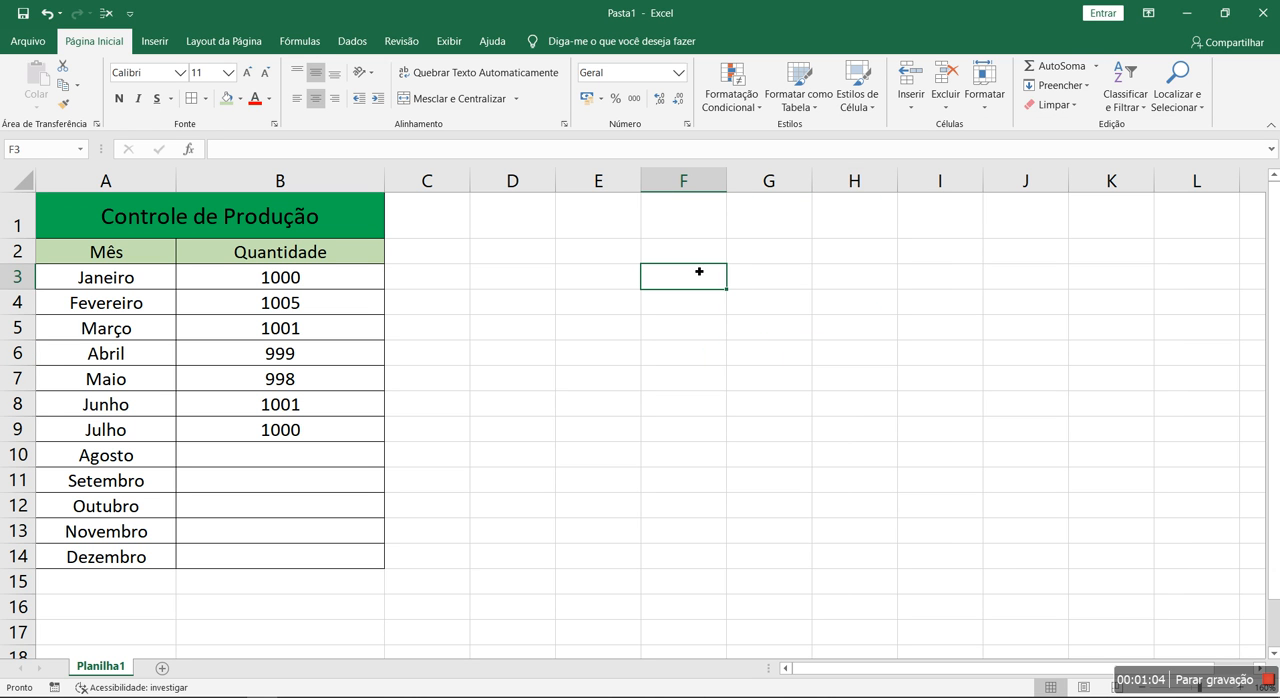
pyautogui.click(727, 98)
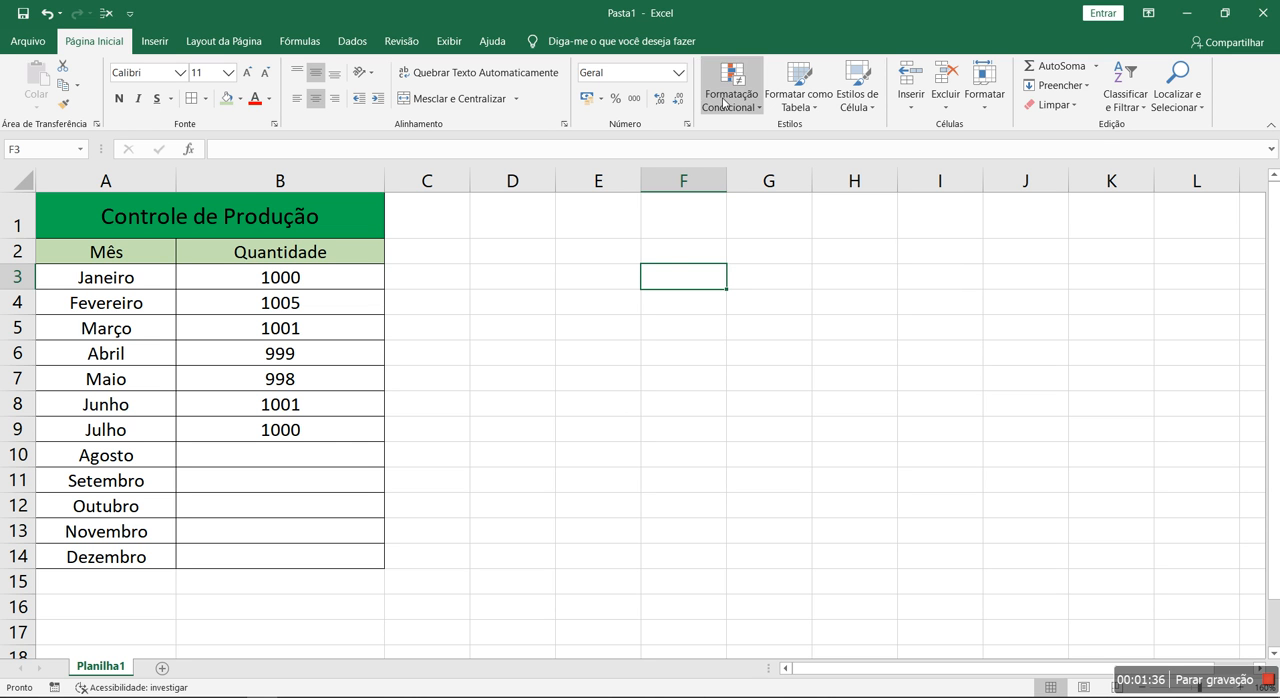
pyautogui.moveTo(498, 256); pyautogui.dragTo(503, 539)
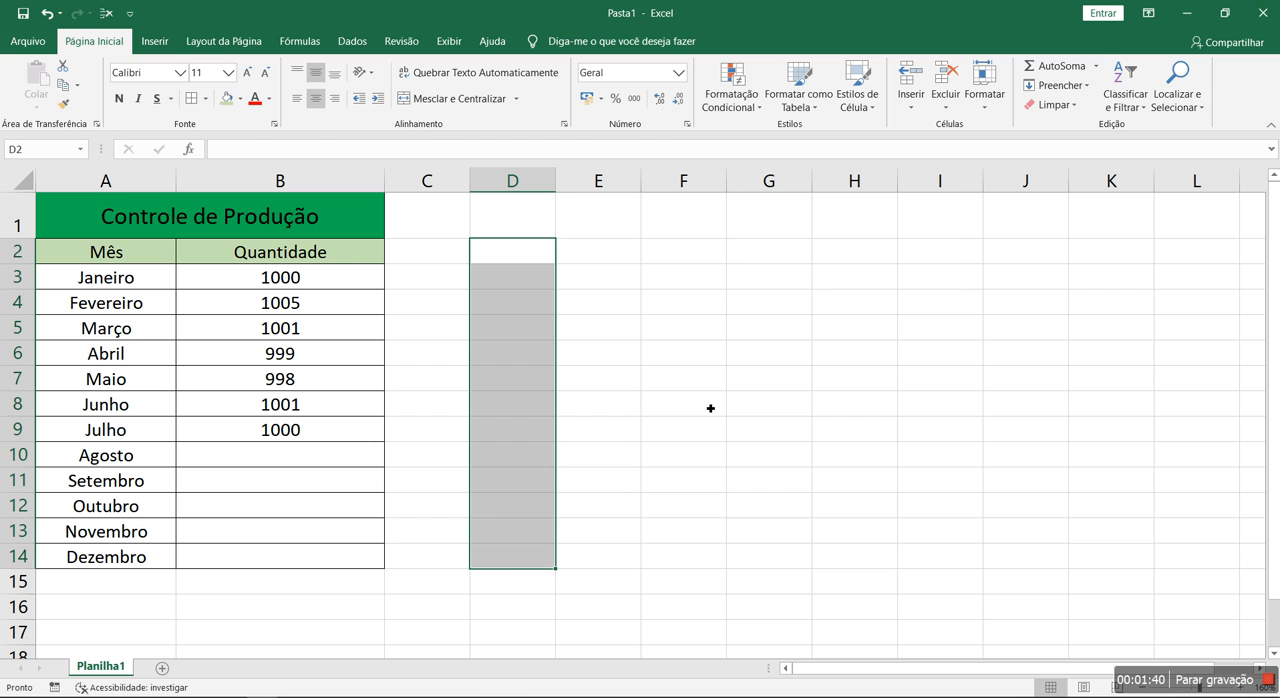
pyautogui.click(517, 255)
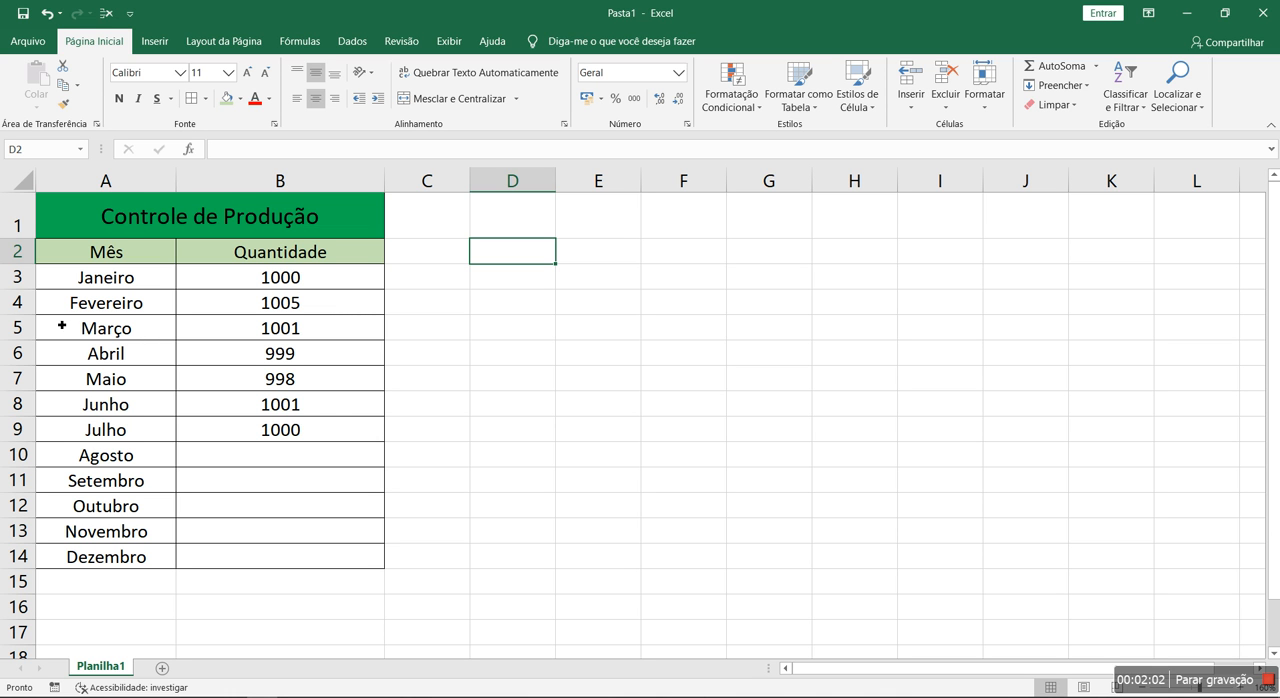
# Fill the January to March quantities in B3:B5 with green and the April quantity in B6 with red
pyautogui.click(331, 283)
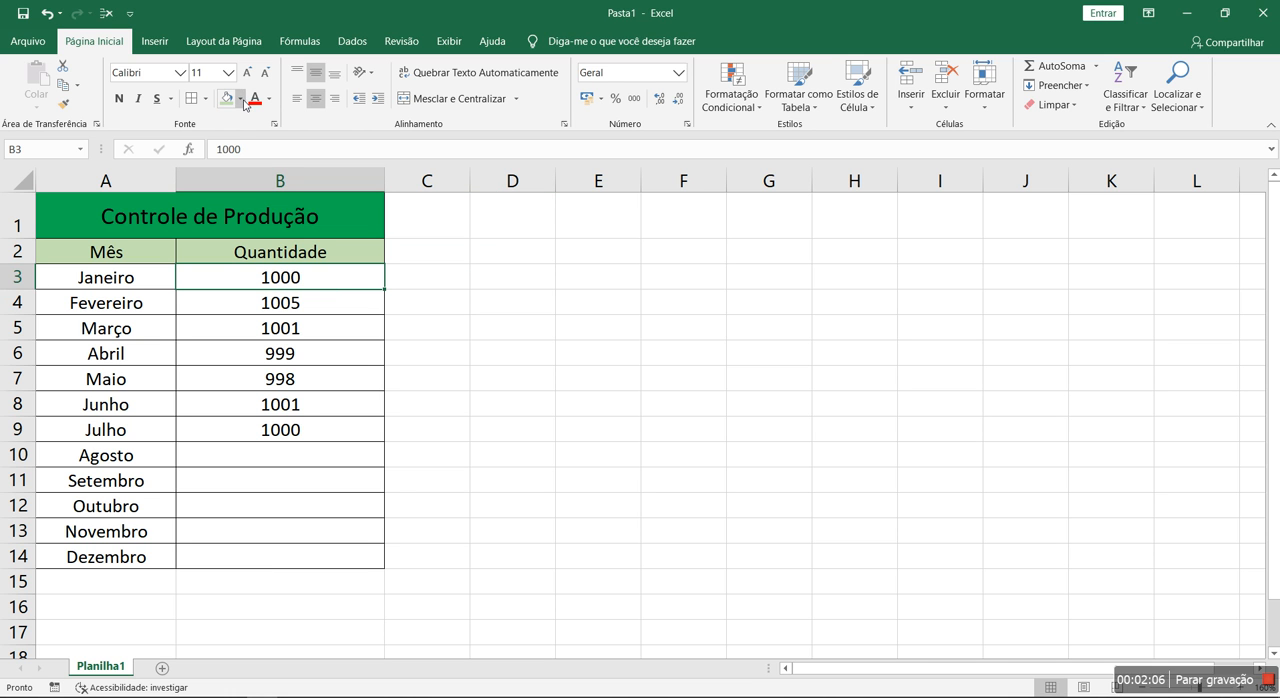
pyautogui.click(240, 99)
pyautogui.click(293, 229)
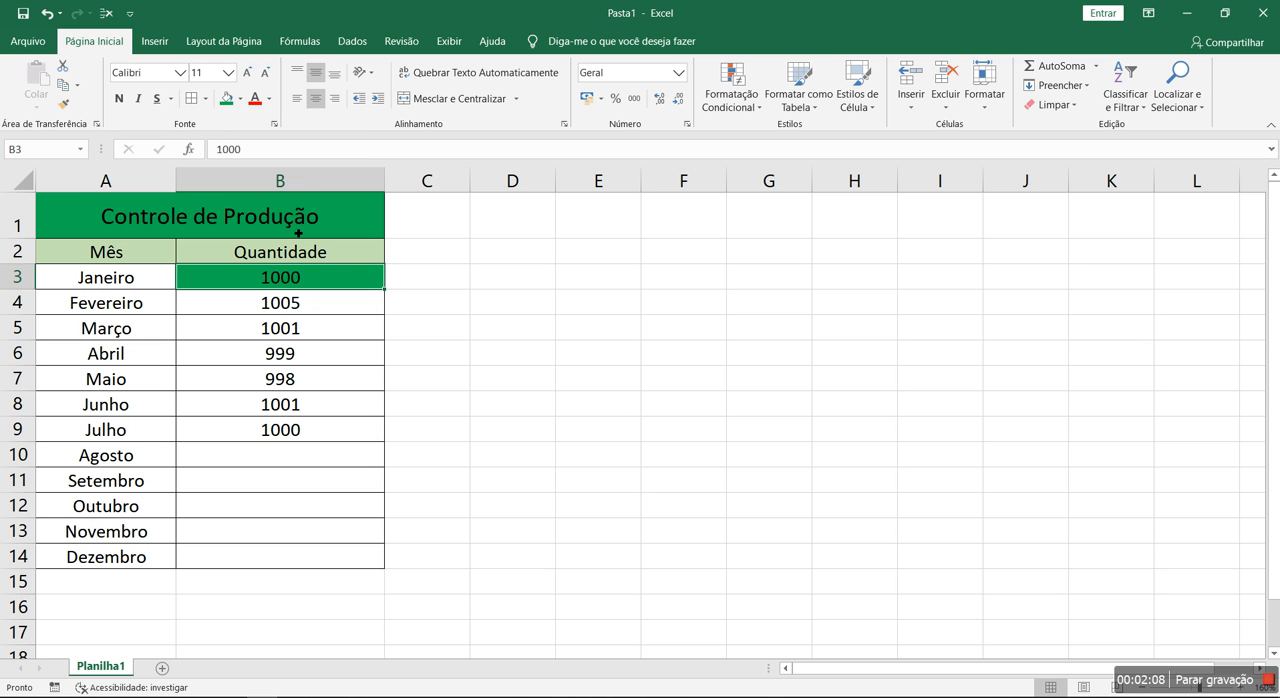
pyautogui.press('Return')
pyautogui.click(227, 99)
pyautogui.press('Return')
pyautogui.click(227, 99)
pyautogui.press('Return')
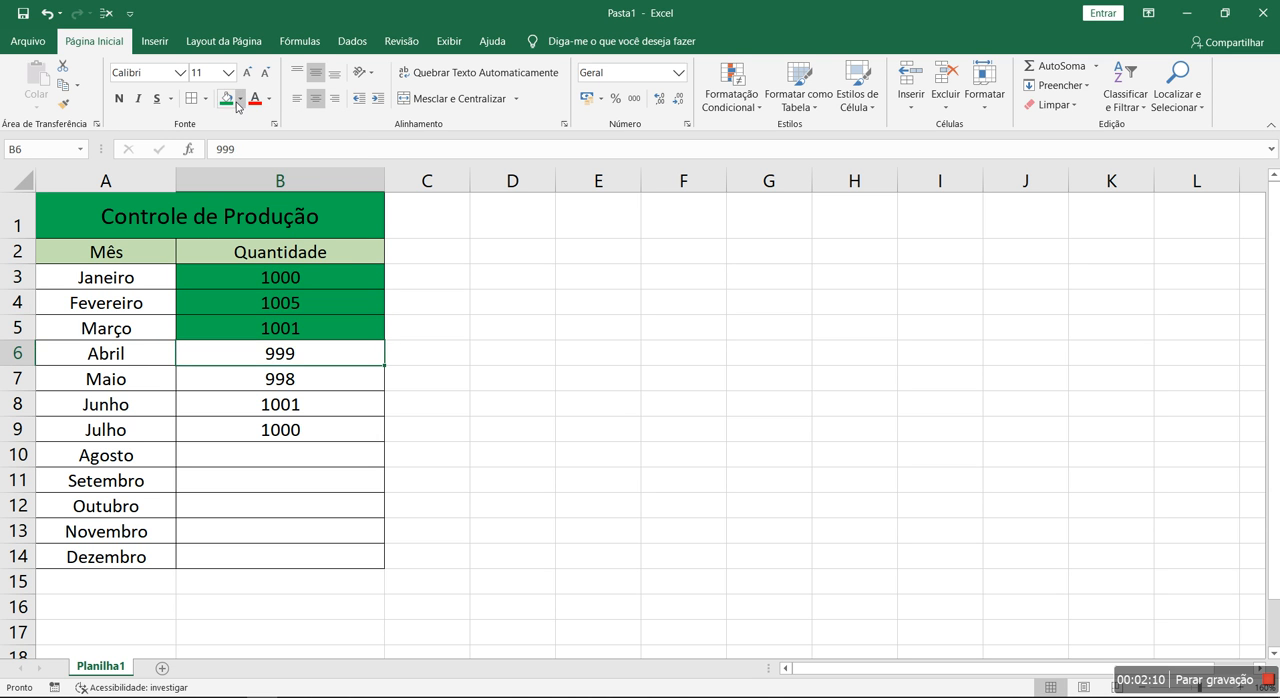
pyautogui.click(240, 99)
pyautogui.click(239, 229)
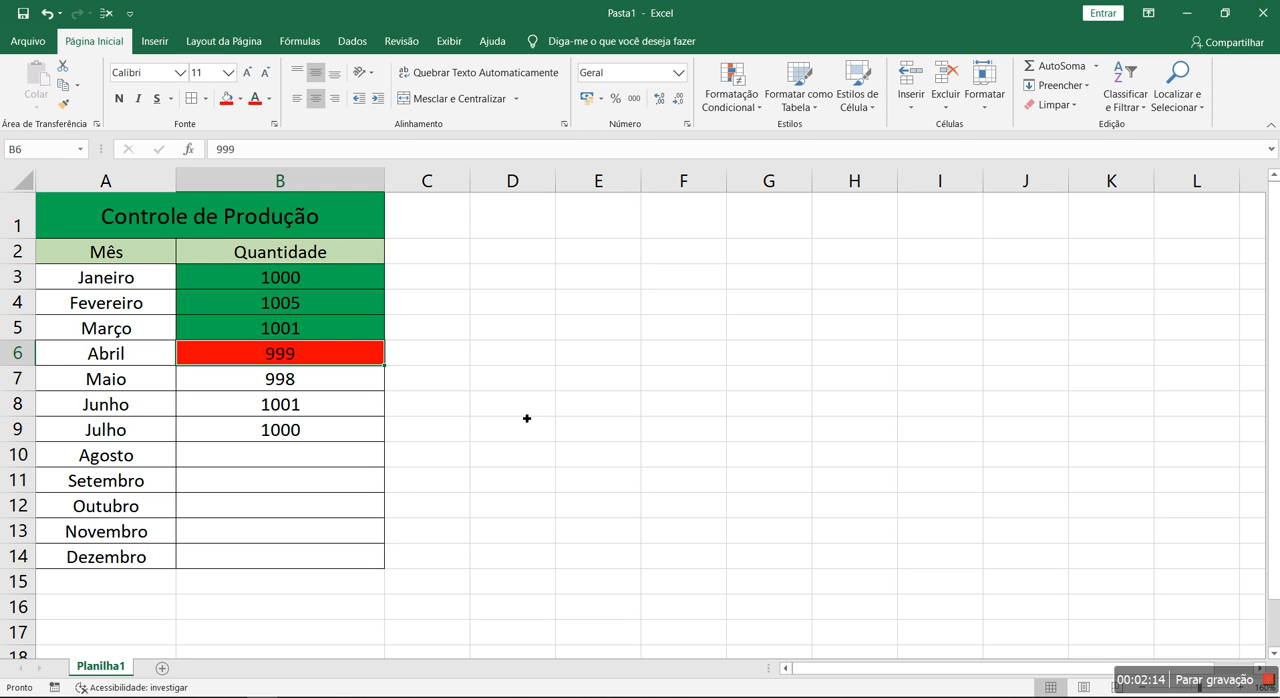
# Undo the green and red fills in the Quantidade column
pyautogui.hotkey('ctrl', 'z')
pyautogui.hotkey('ctrl', 'z')
pyautogui.hotkey('ctrl', 'z')
pyautogui.hotkey('ctrl', 'z')
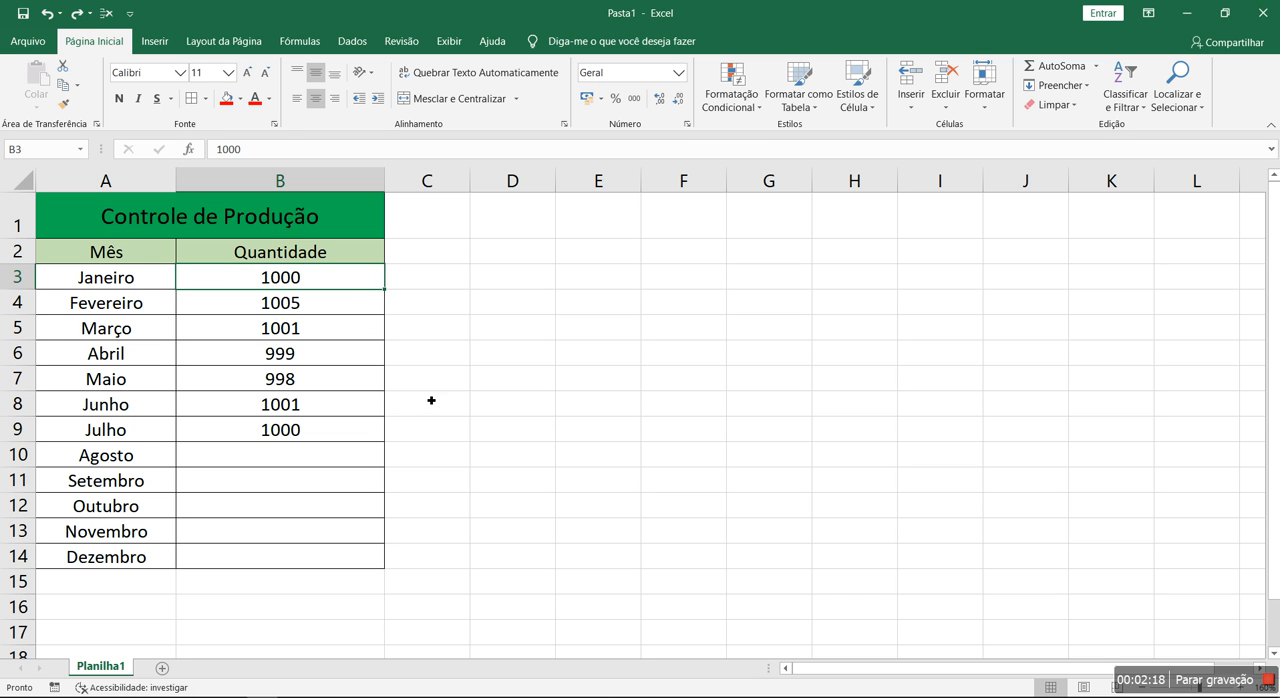
# Try a green font color on the January quantity in B3 and undo it
pyautogui.click(268, 104)
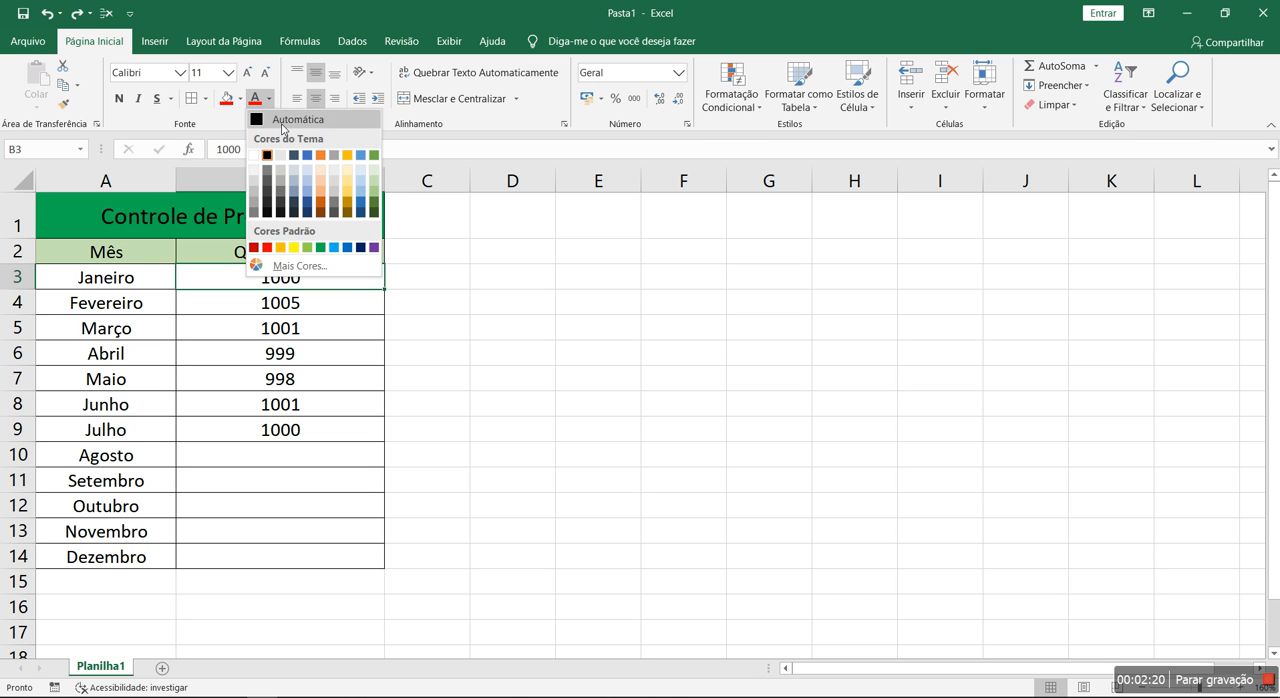
pyautogui.click(325, 252)
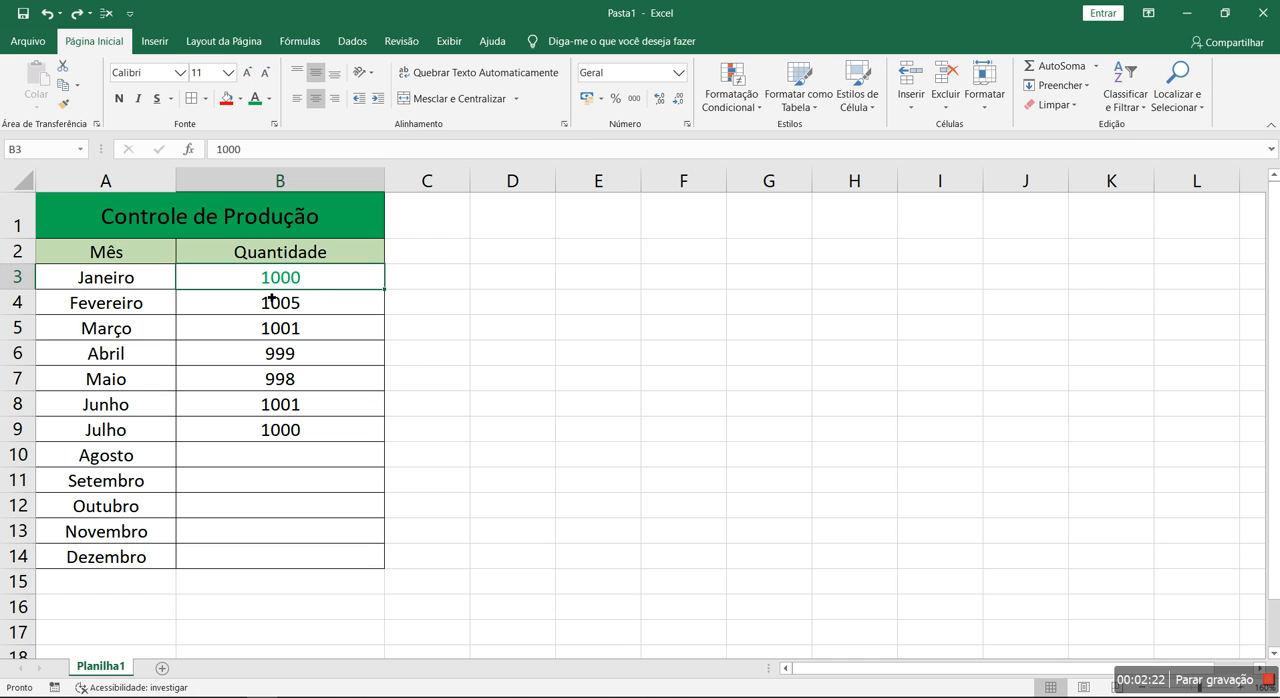
pyautogui.hotkey('ctrl', 'z')
# Enter the numbers 1 to 8 down column E, in cells E2 to E9
pyautogui.click(601, 246)
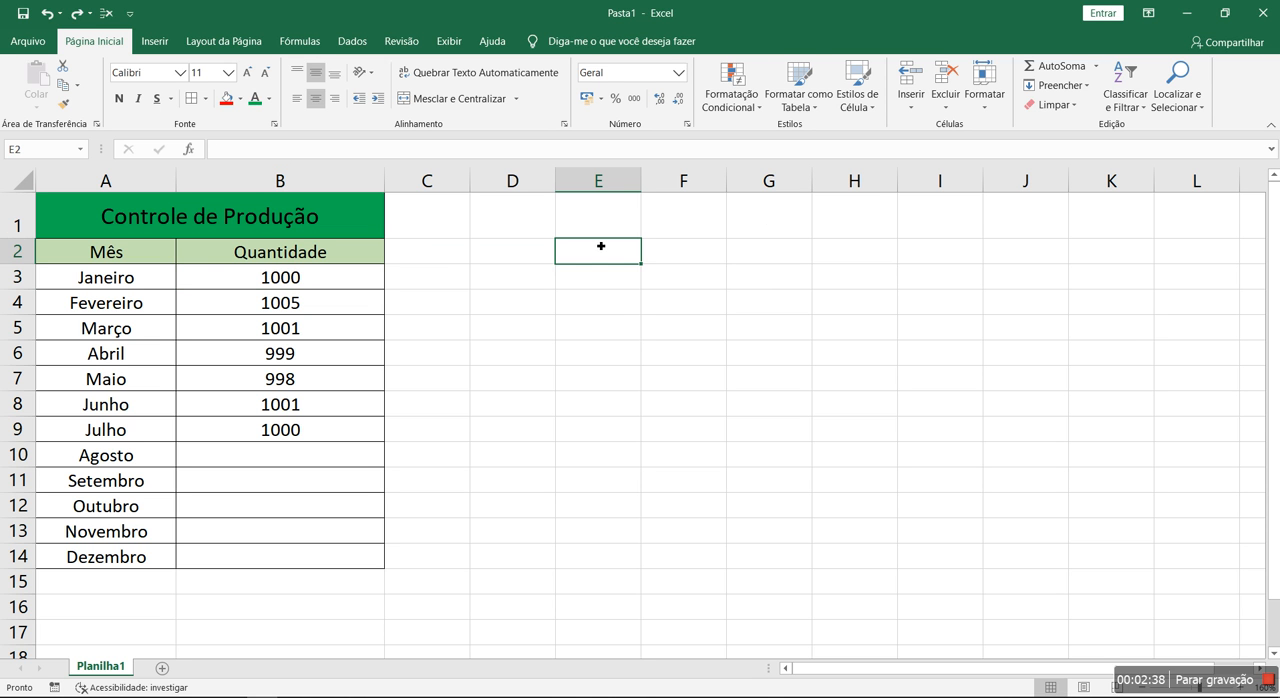
pyautogui.write('1 2 3 4 5 6 7 ')
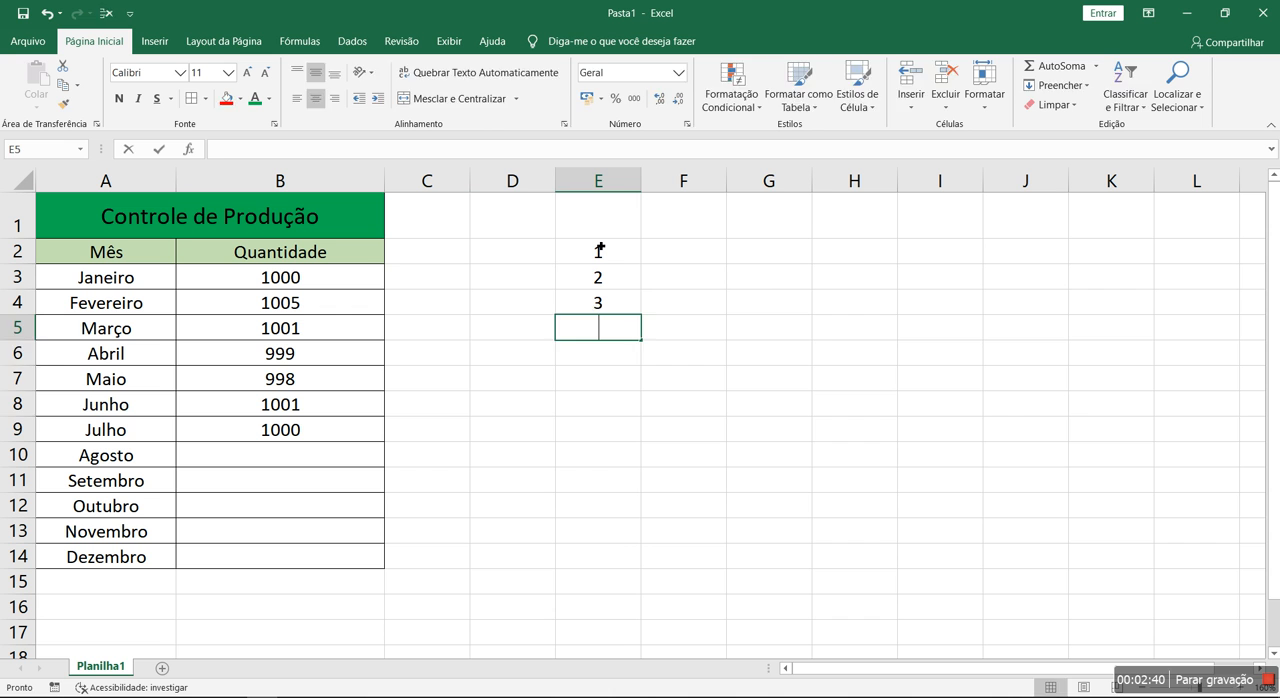
pyautogui.write('8')
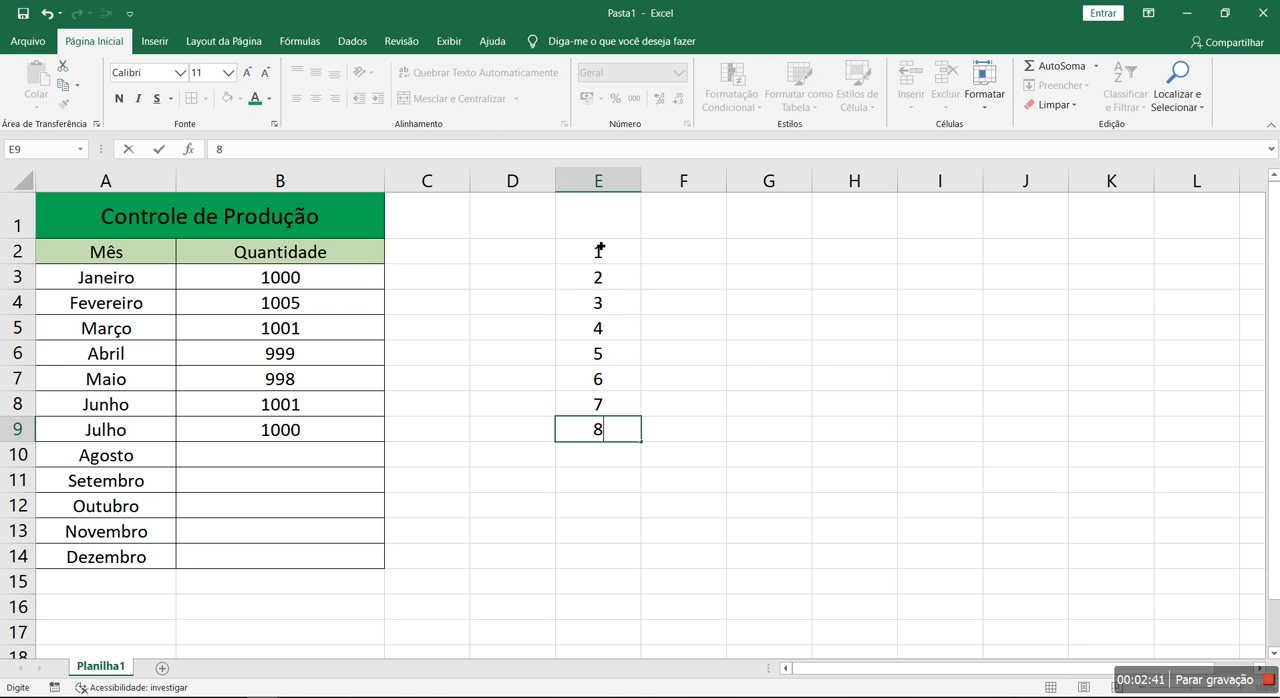
pyautogui.click(747, 363)
pyautogui.moveTo(611, 252); pyautogui.dragTo(604, 430)
pyautogui.click(678, 362)
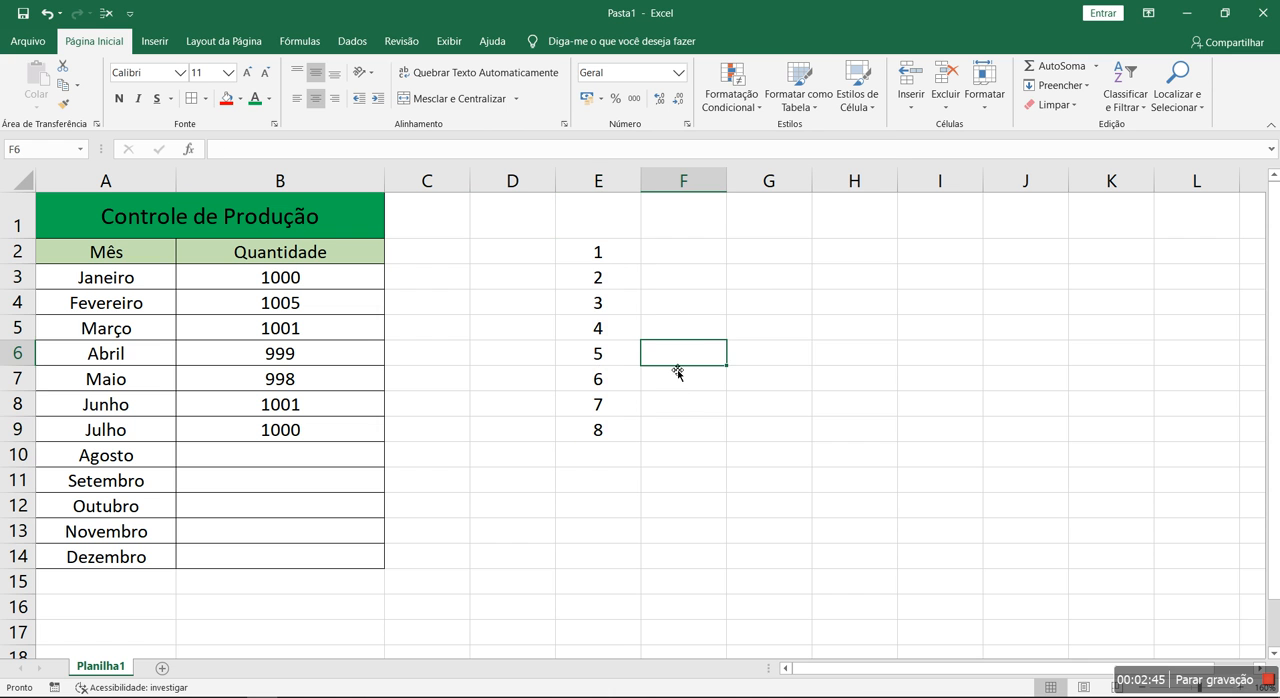
# Examine the conditional formatting cell highlight rules and the settings of the "É Maior do que" rule without applying it
pyautogui.click(736, 104)
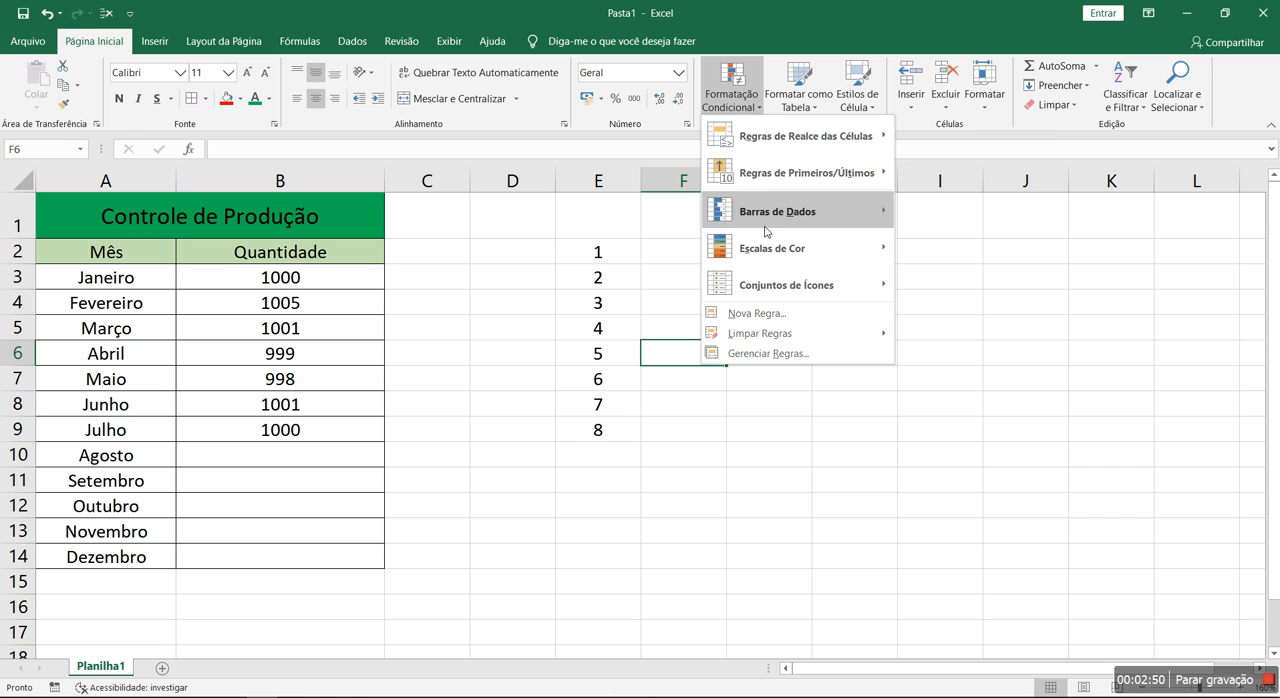
pyautogui.moveTo(773, 290)
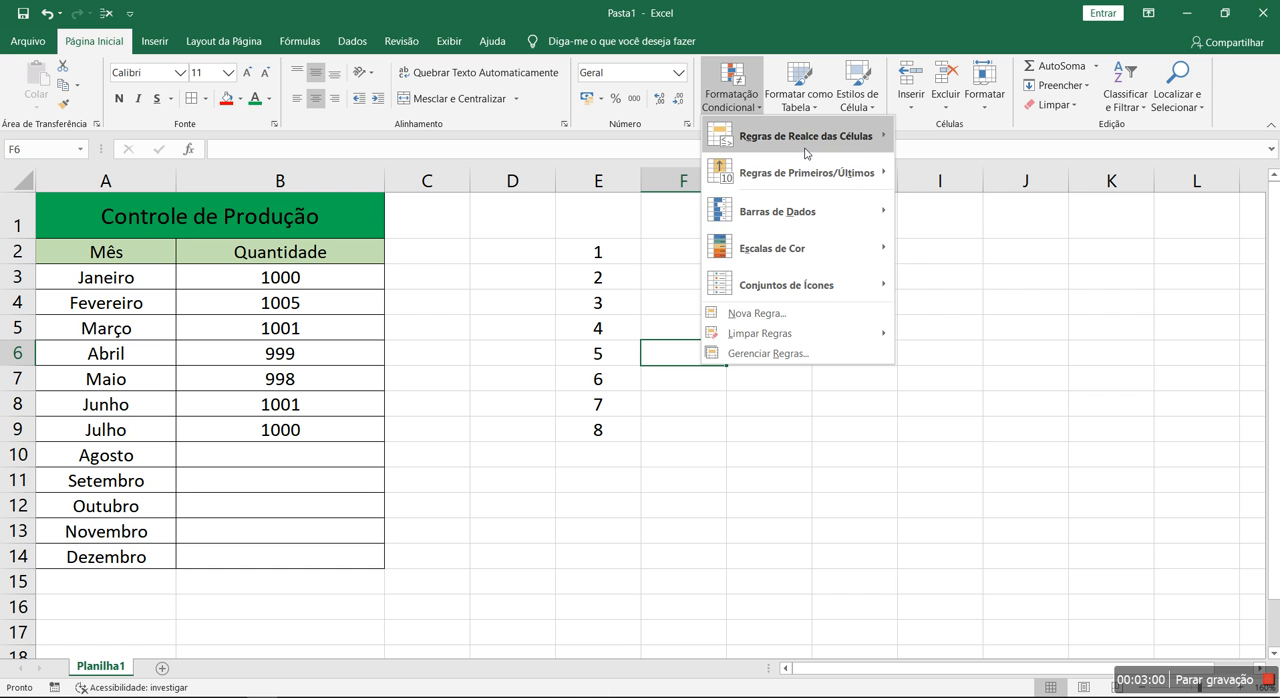
pyautogui.moveTo(805, 153)
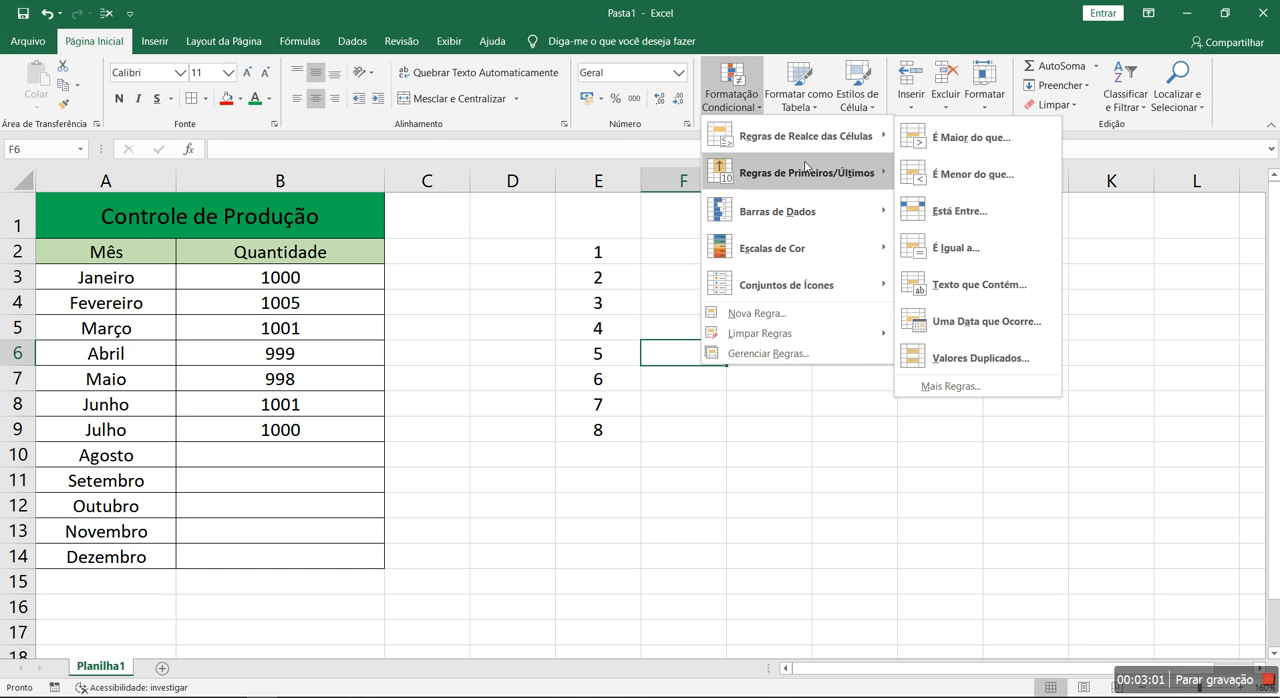
pyautogui.moveTo(804, 129)
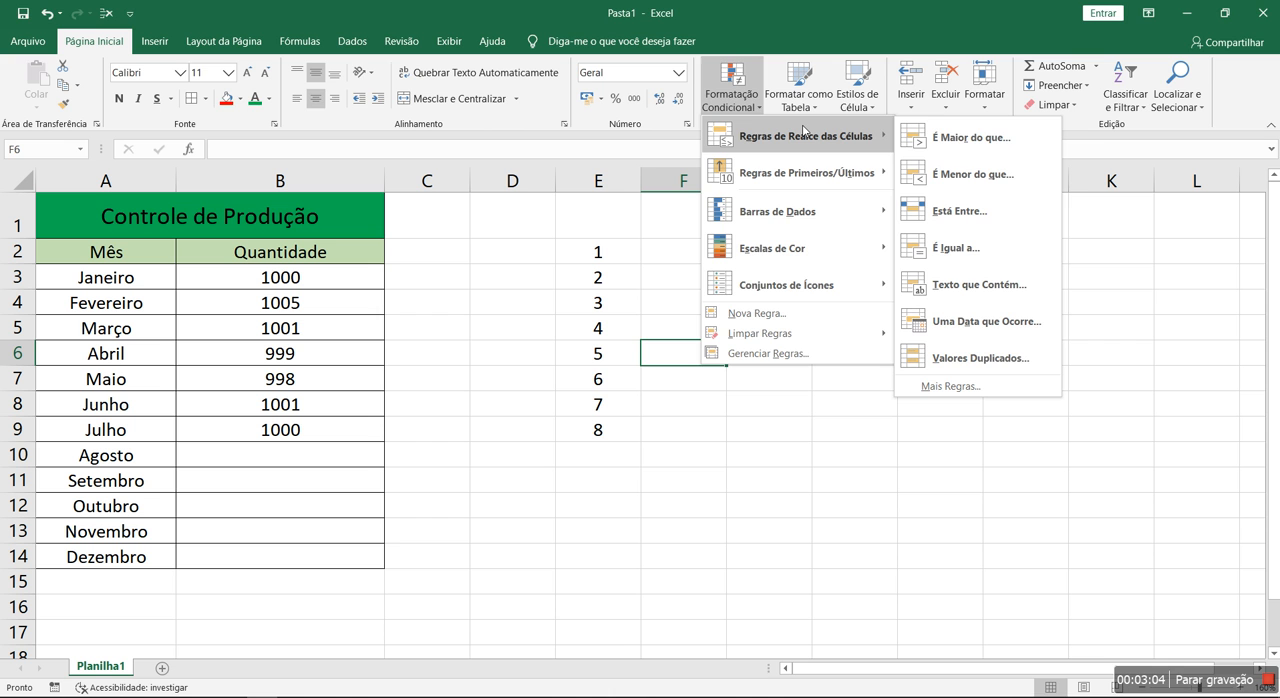
pyautogui.click(968, 137)
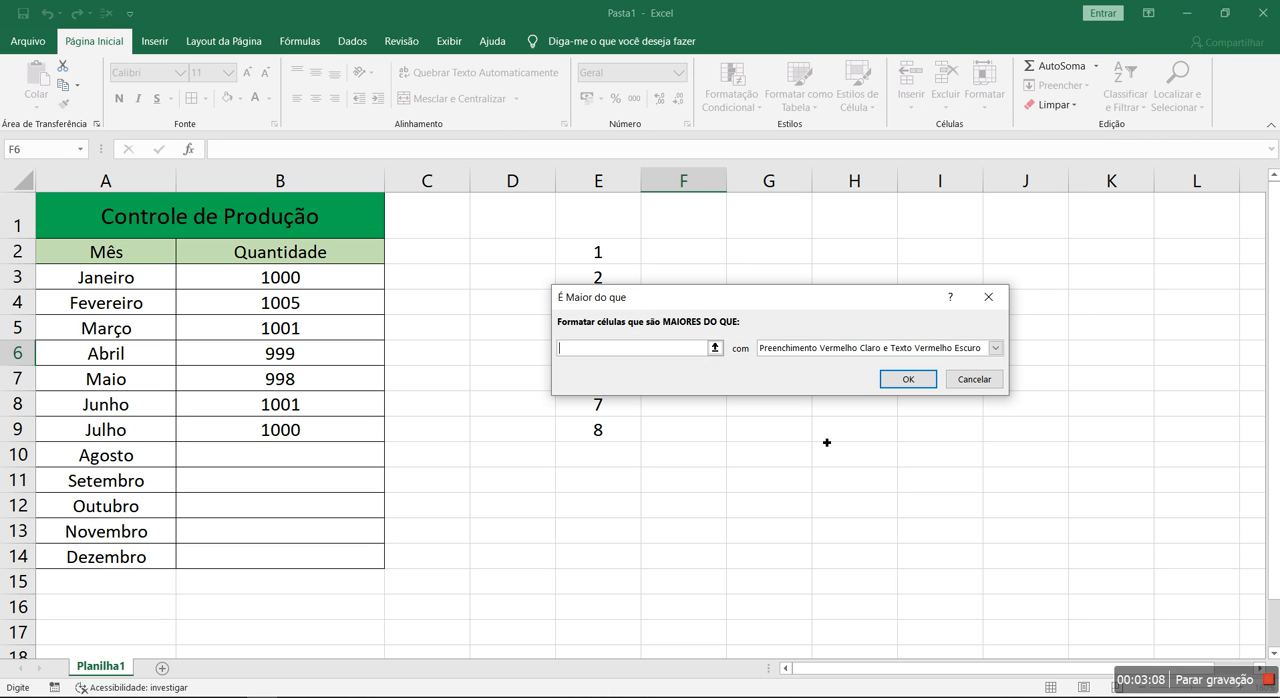
pyautogui.click(975, 379)
# Review the conditional formatting categories, including highlight rules, top/bottom rules, data bars, icon sets and rule clearing
pyautogui.click(731, 100)
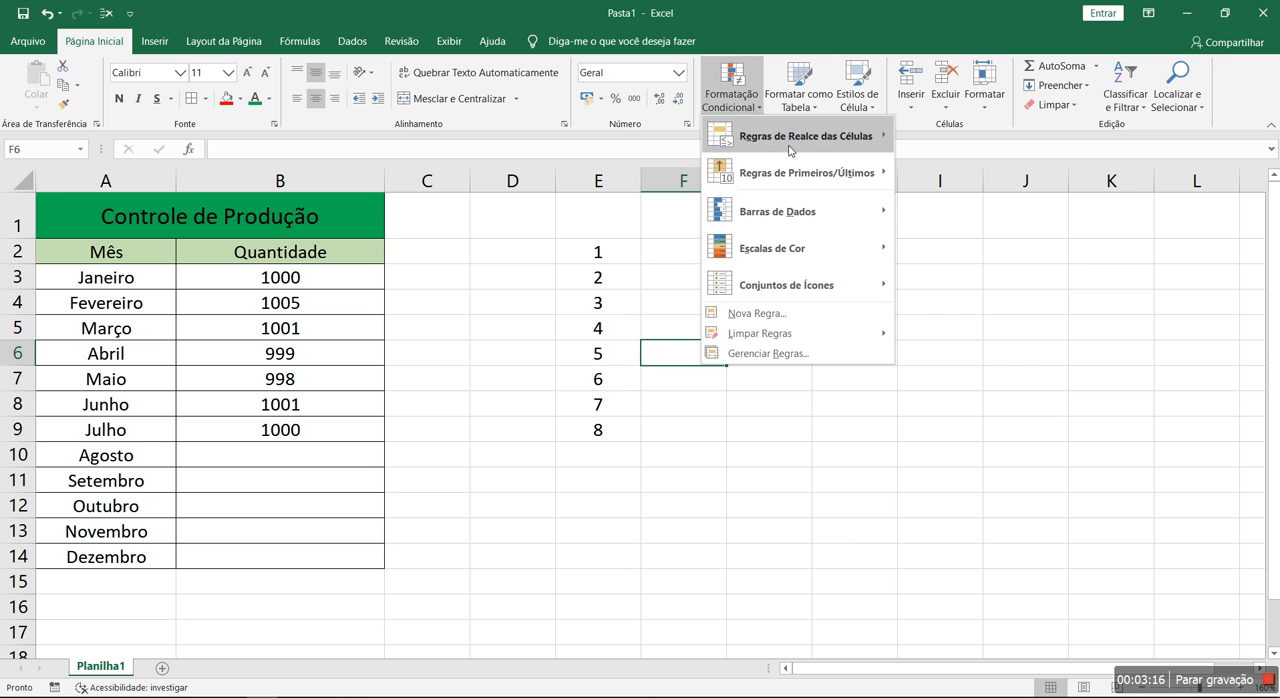
pyautogui.moveTo(789, 148)
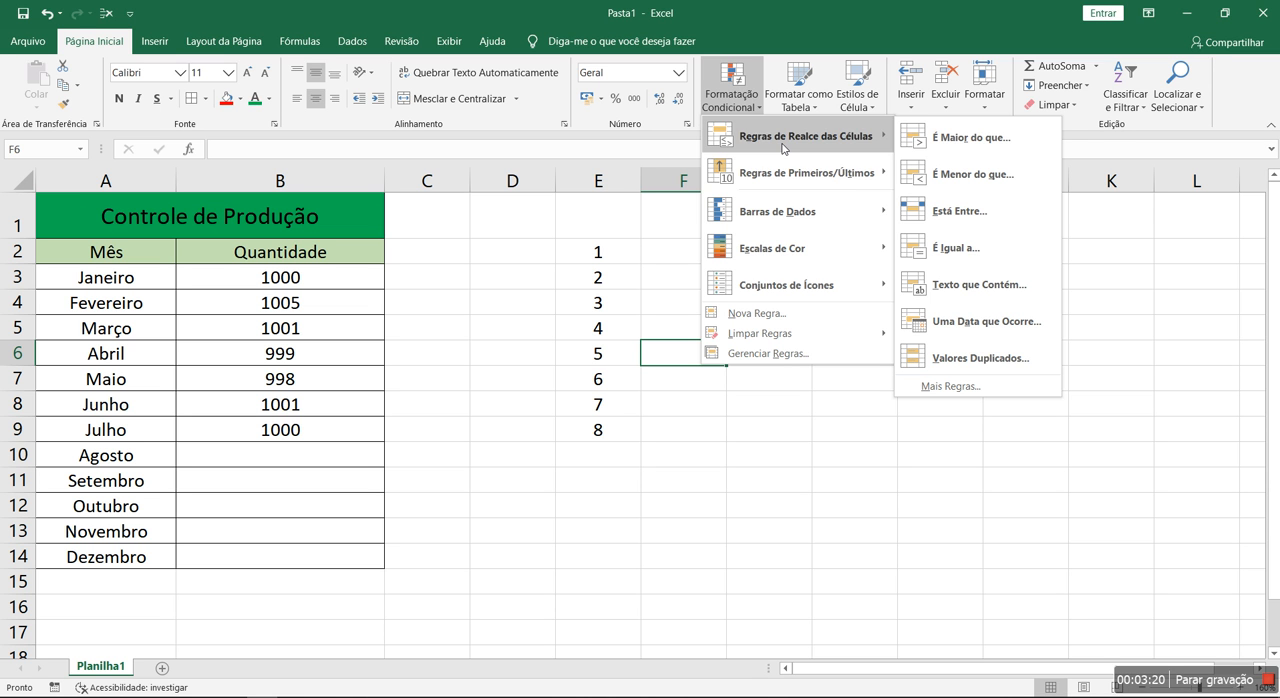
pyautogui.moveTo(792, 179)
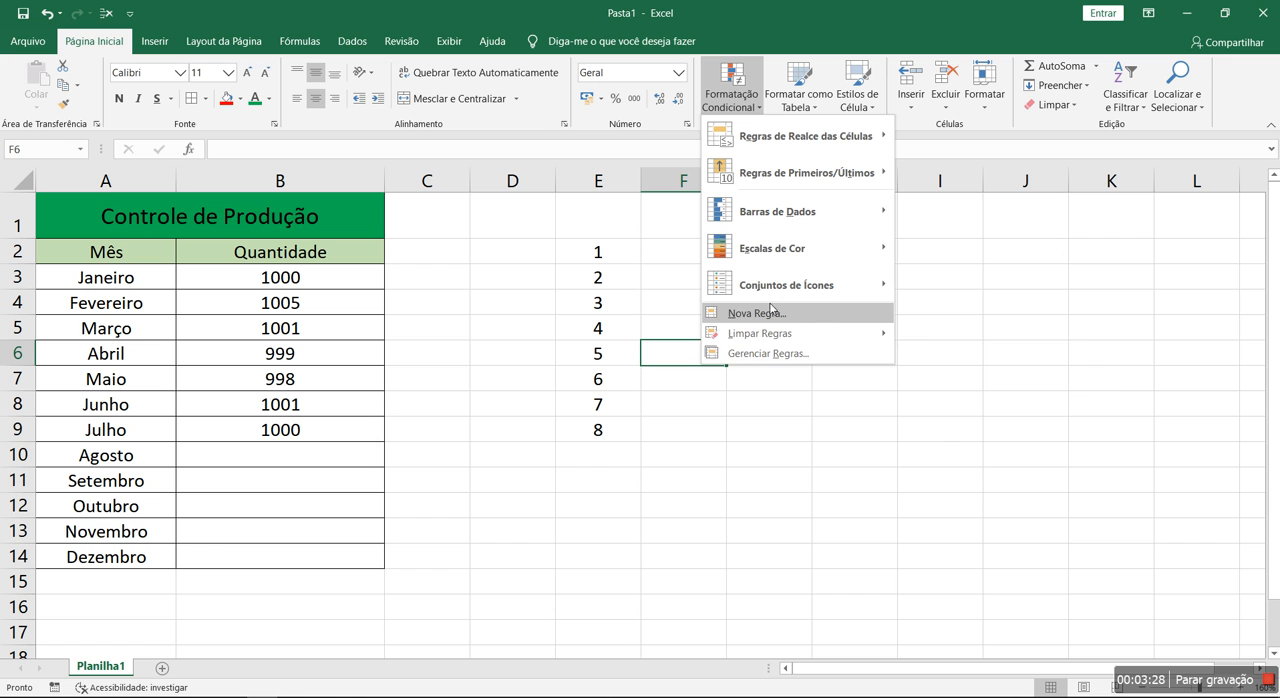
pyautogui.moveTo(766, 341)
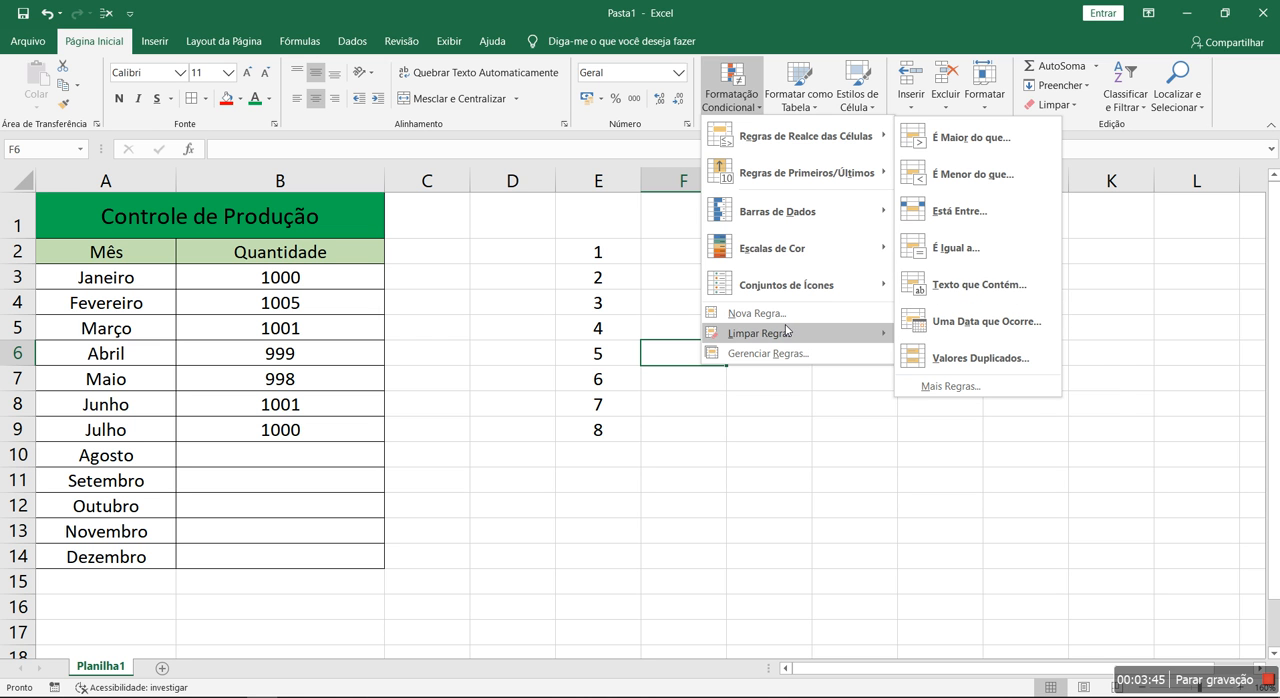
pyautogui.moveTo(786, 335)
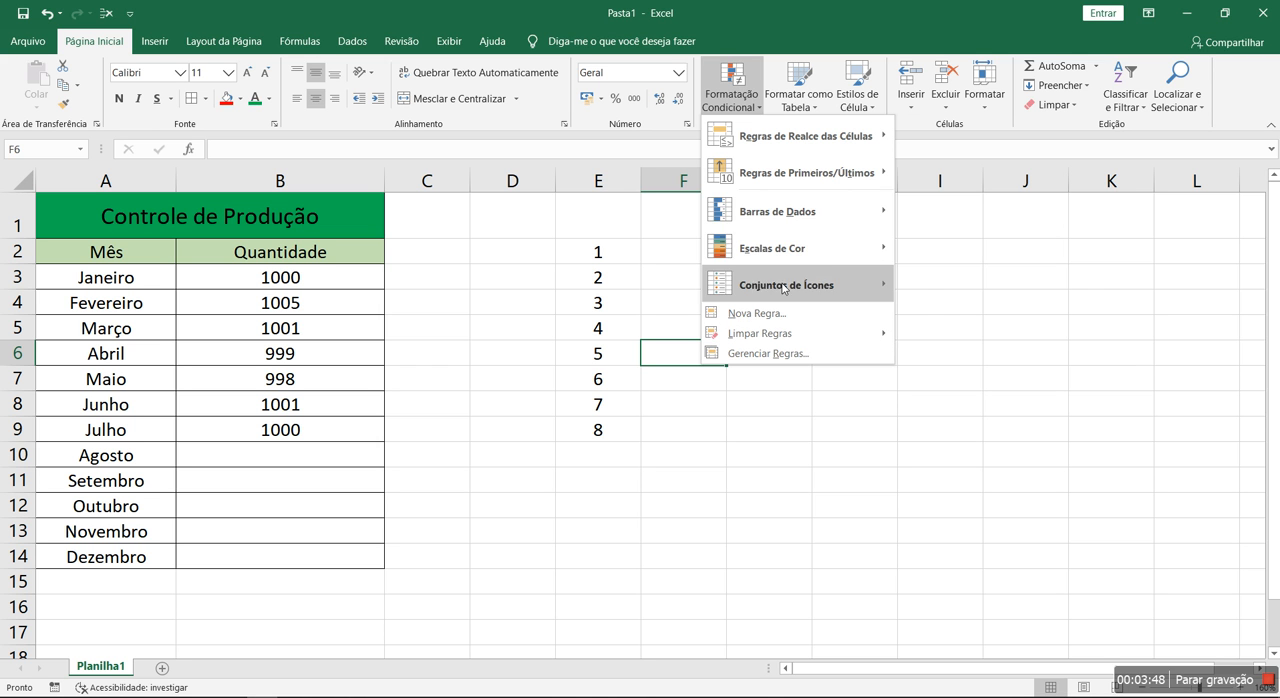
pyautogui.moveTo(770, 221)
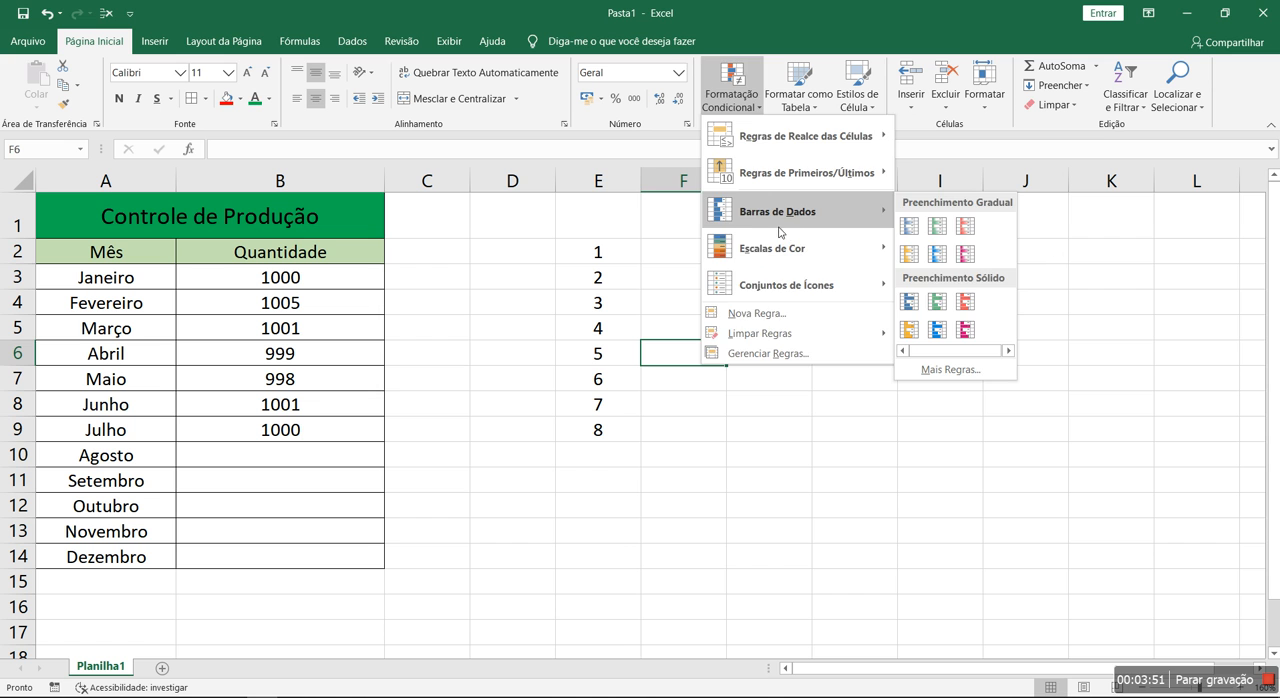
pyautogui.click(502, 344)
pyautogui.click(689, 384)
# Select the number list E2:E9 and view the data bar styles available for it
pyautogui.click(620, 257)
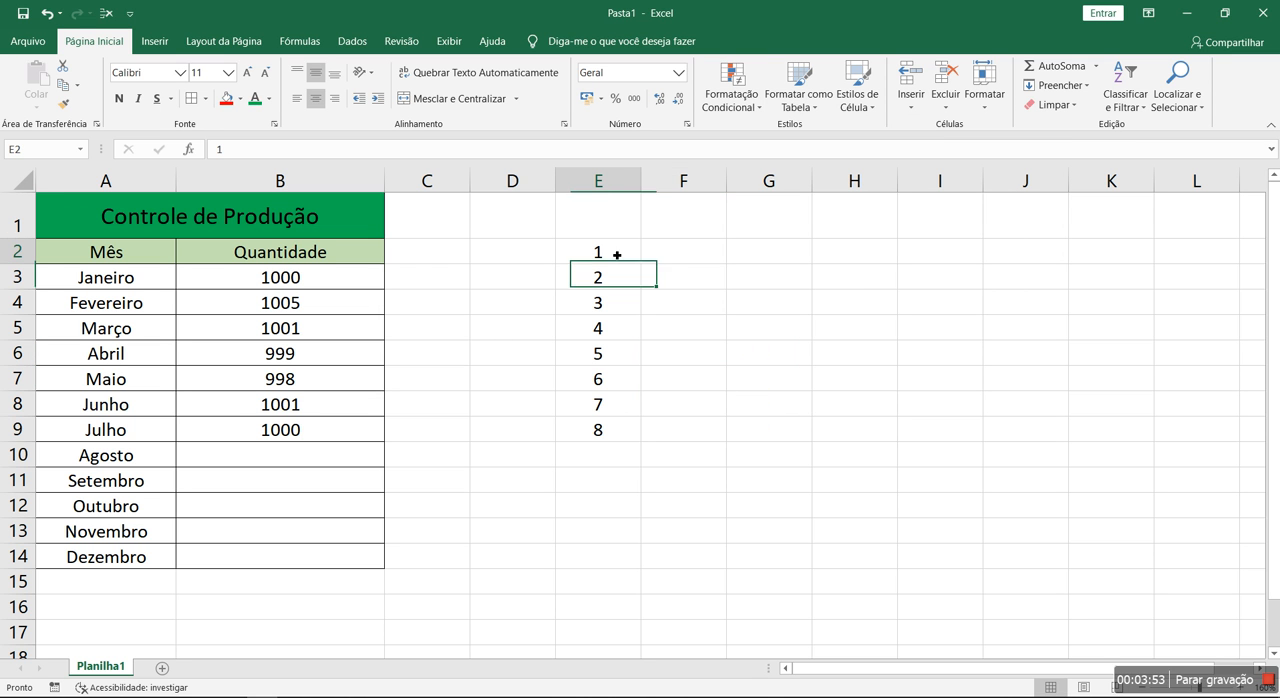
pyautogui.click(620, 428)
pyautogui.moveTo(609, 258); pyautogui.dragTo(603, 431)
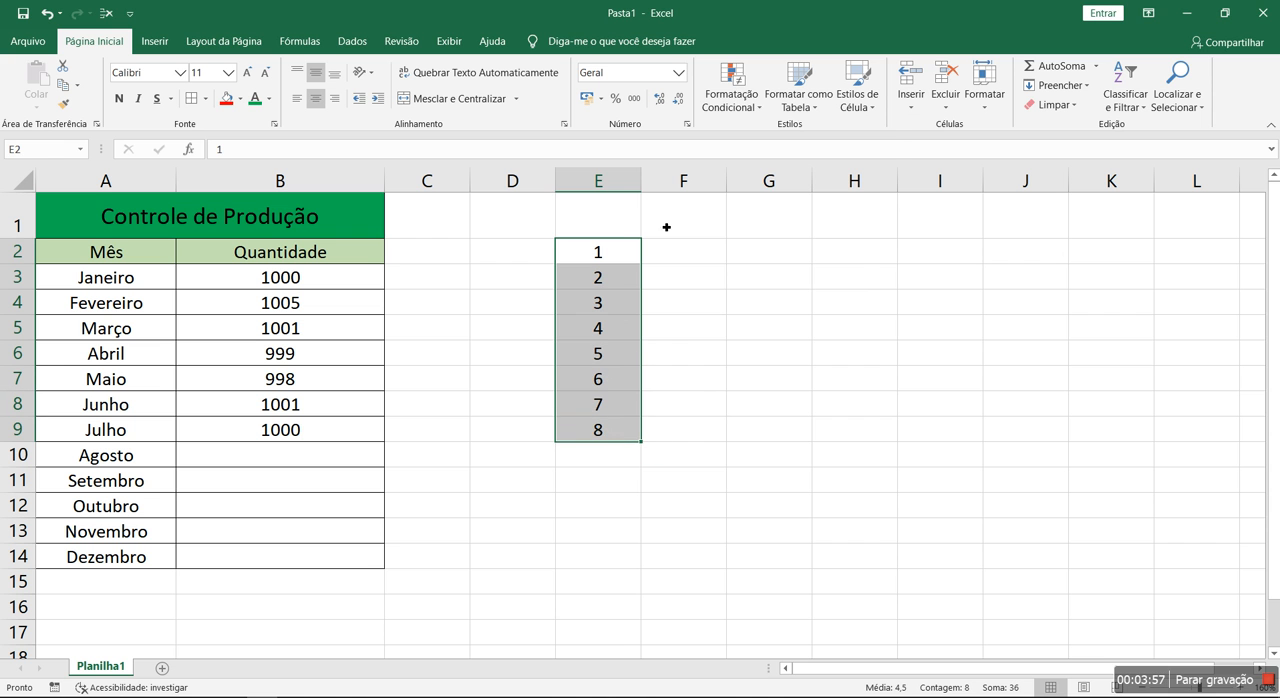
pyautogui.click(724, 101)
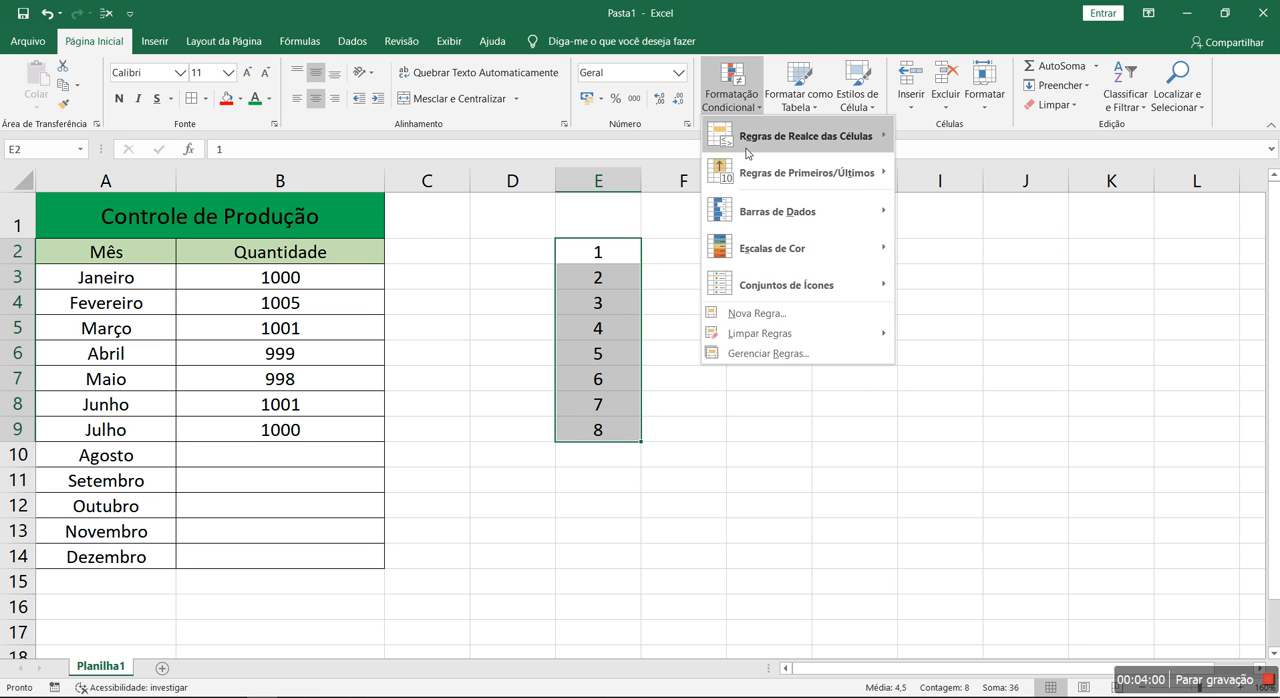
pyautogui.moveTo(771, 215)
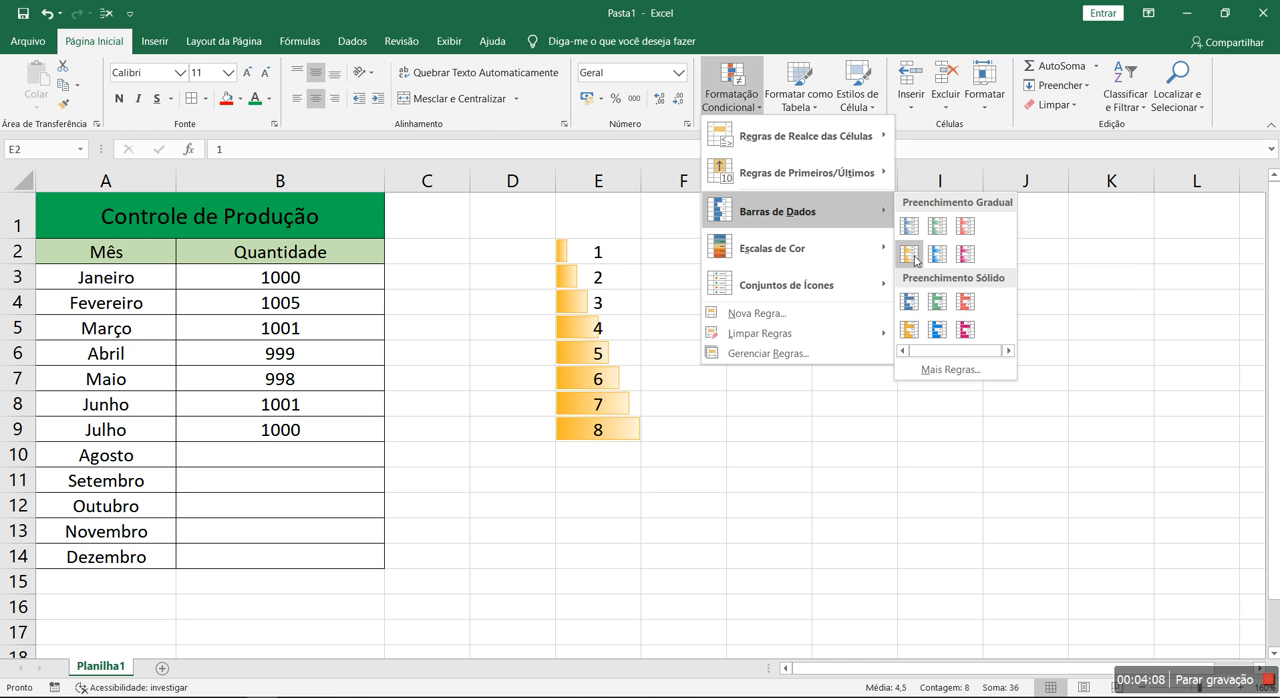
# Preview the blue gradient data bar on cell E2 alone
pyautogui.click(588, 295)
pyautogui.click(600, 258)
pyautogui.click(716, 96)
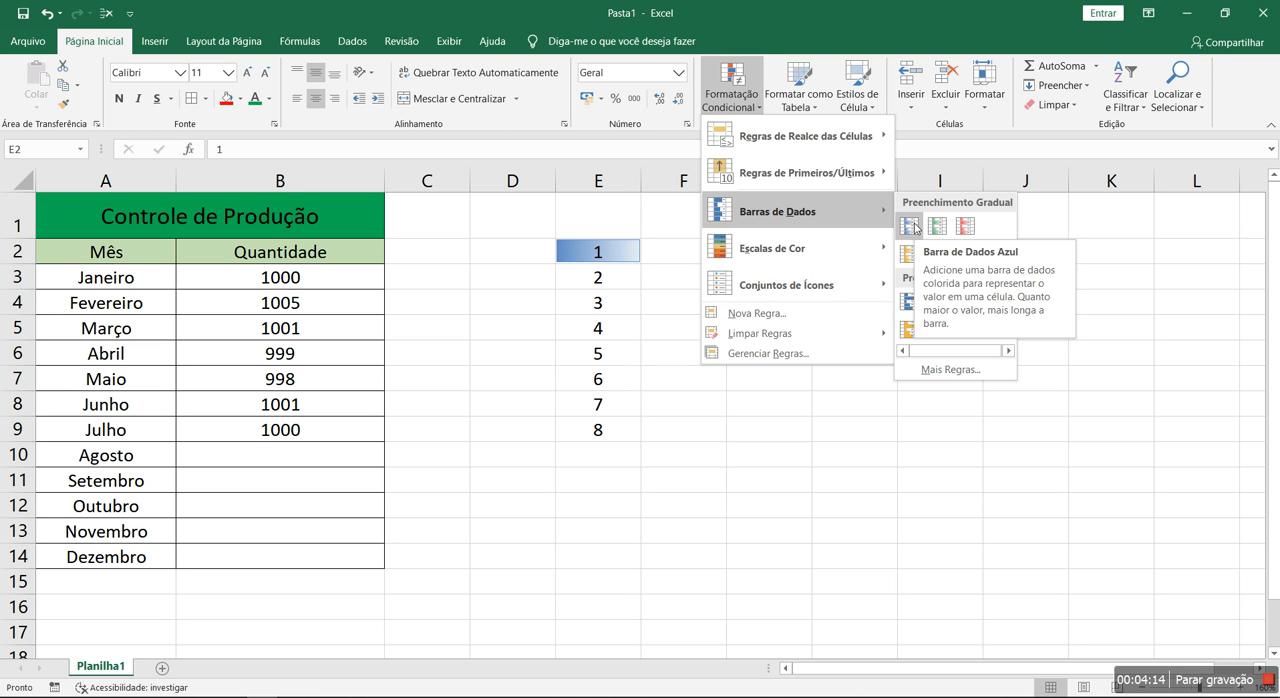
pyautogui.click(592, 265)
# Select E2:E4 and view the conditional formatting categories available for it
pyautogui.moveTo(597, 252); pyautogui.dragTo(608, 300)
pyautogui.click(718, 105)
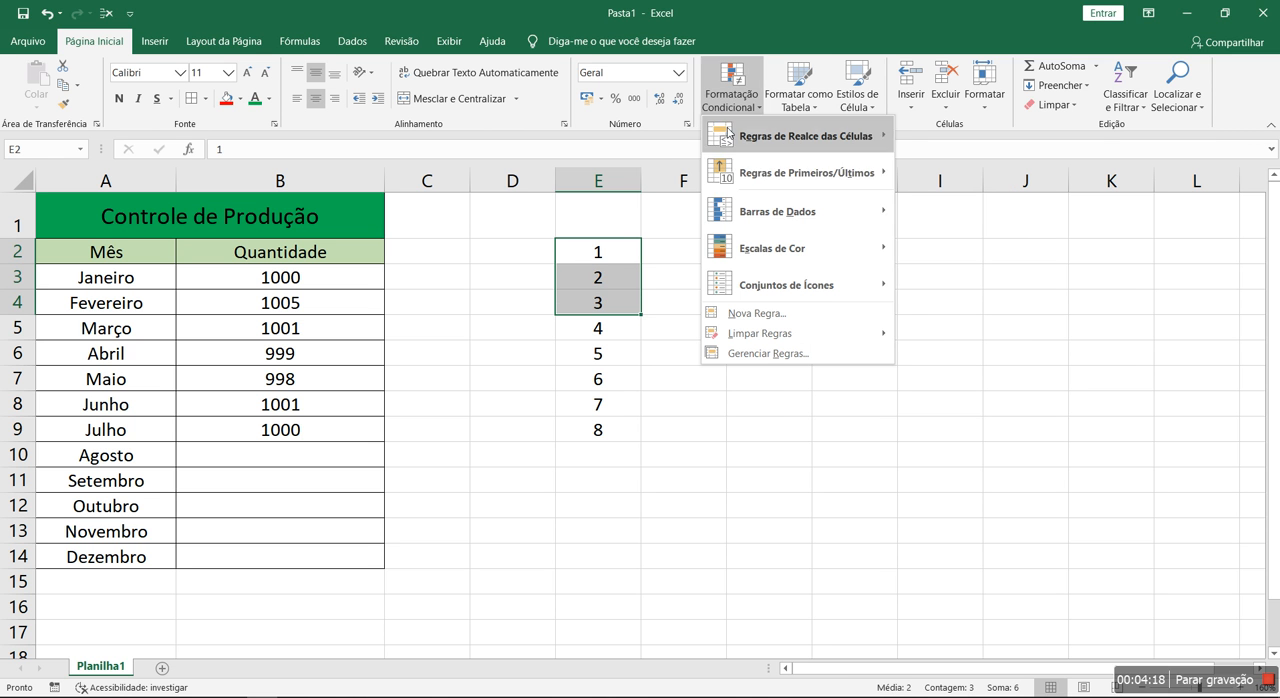
pyautogui.moveTo(800, 212)
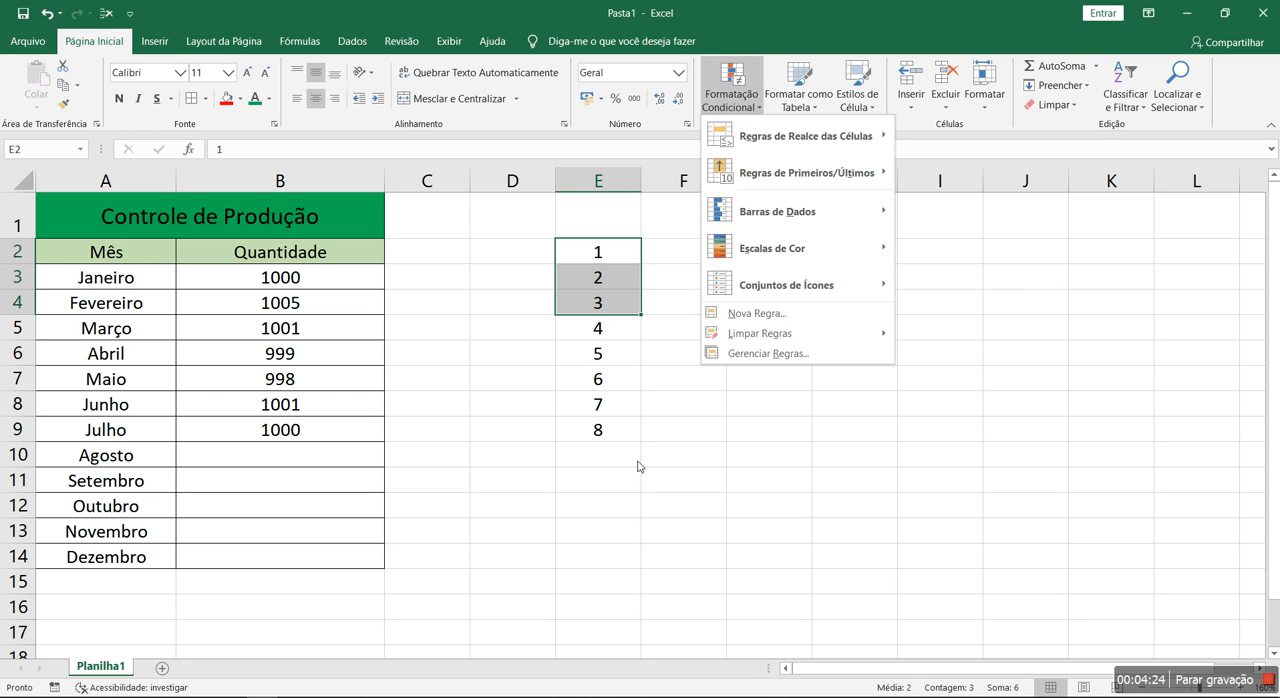
pyautogui.click(646, 368)
# Apply the light blue gradient data bar to the number list E2:E9
pyautogui.moveTo(598, 252); pyautogui.dragTo(616, 422)
pyautogui.click(731, 95)
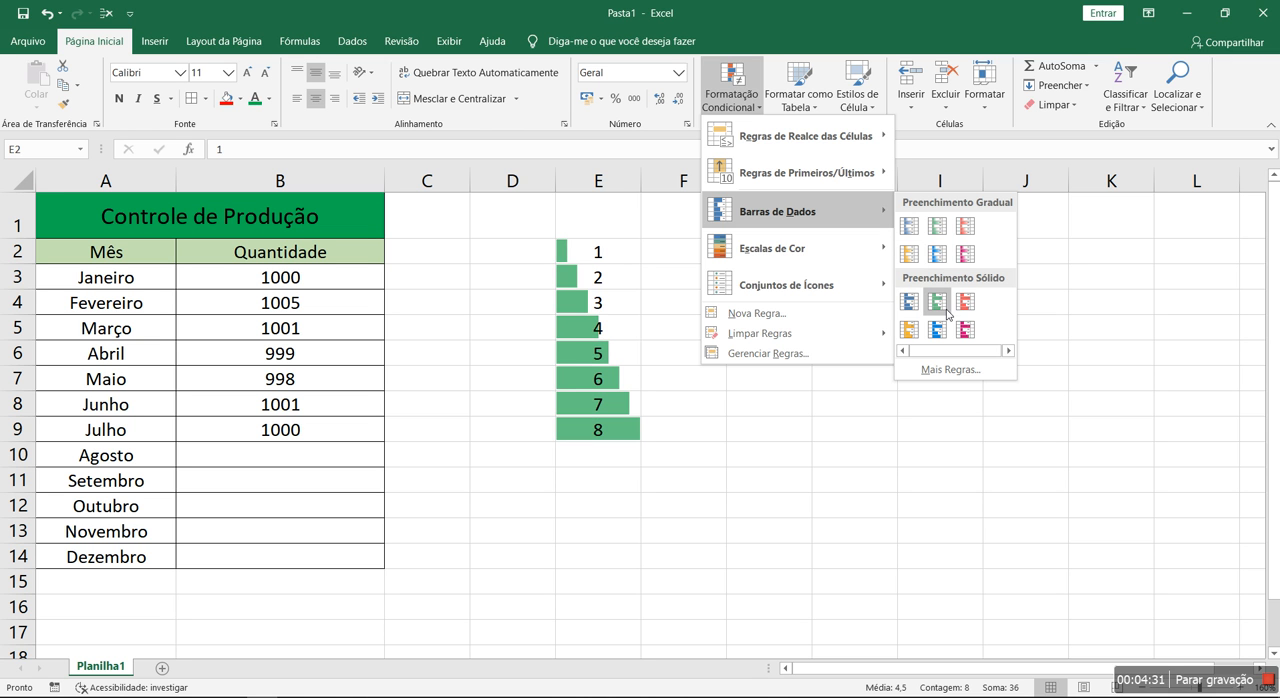
pyautogui.click(945, 262)
# Change the value in E2 to 10 and compare the data bars across E2:E9
pyautogui.moveTo(626, 249); pyautogui.dragTo(599, 248)
pyautogui.write('10')
pyautogui.press('Return')
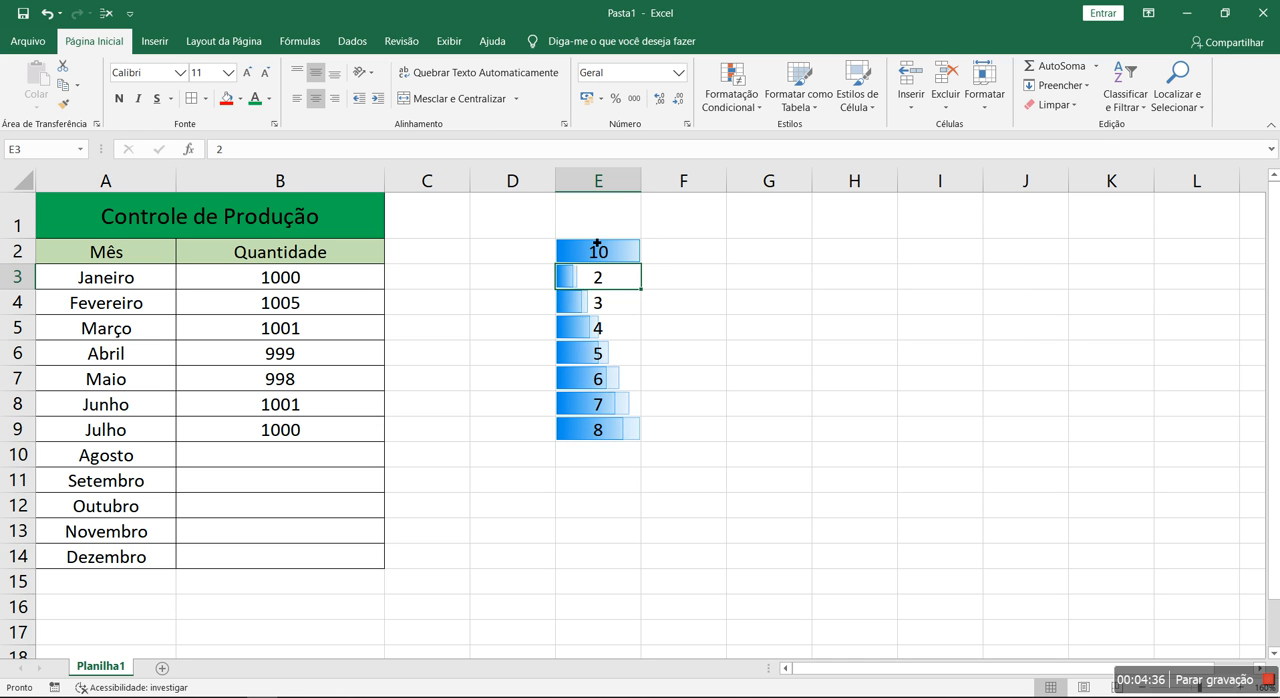
pyautogui.moveTo(620, 249); pyautogui.dragTo(582, 412)
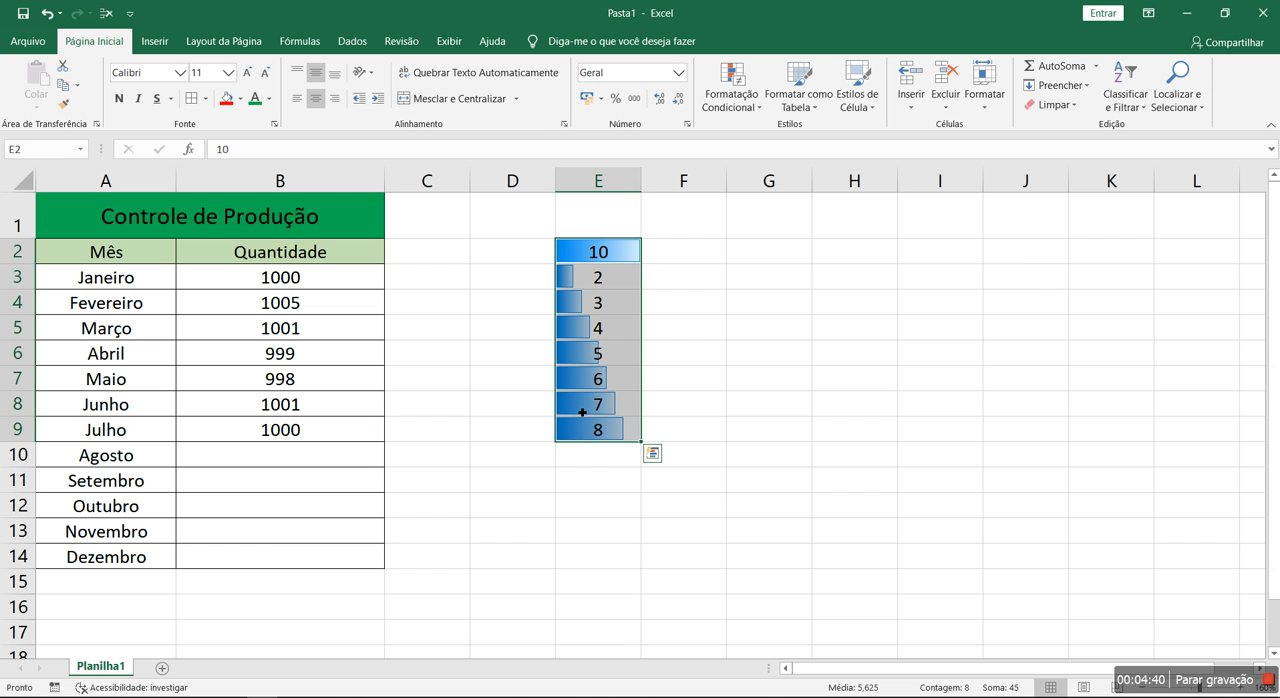
pyautogui.click(706, 355)
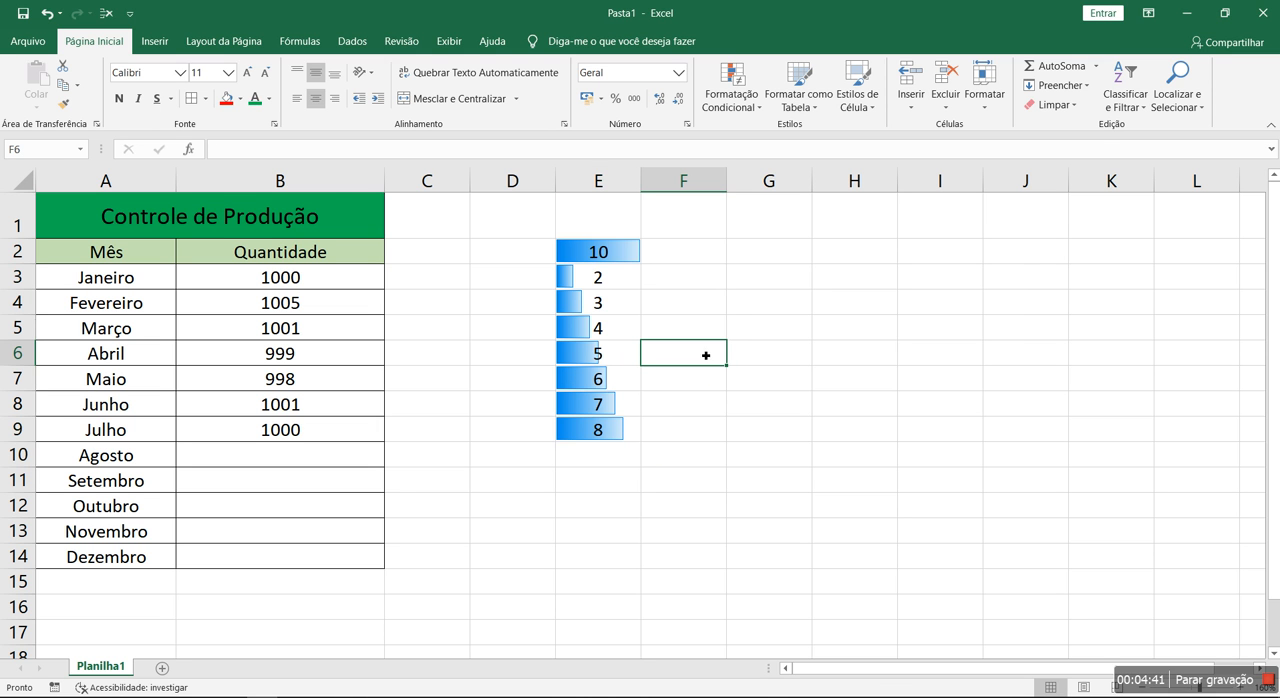
# Undo the E2 value change and the data bars, and clear the numbers from E2:E9
pyautogui.hotkey('ctrl', 'z')
pyautogui.hotkey('ctrl', 'z')
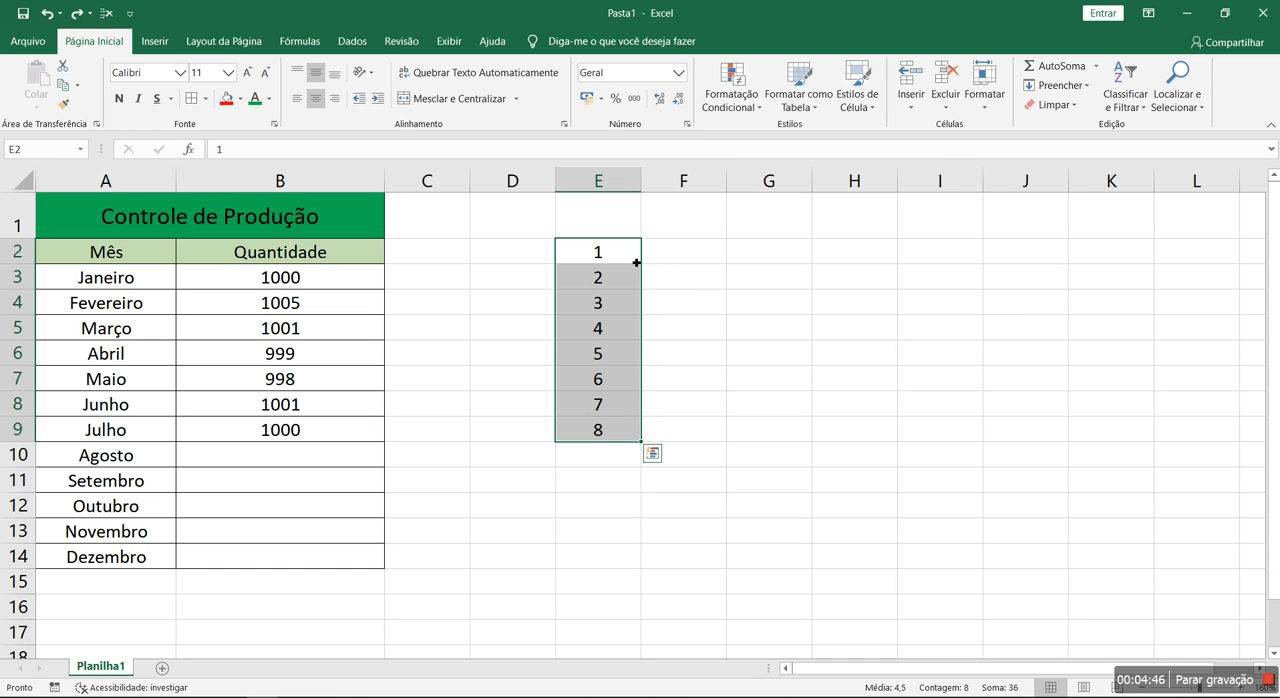
pyautogui.press('Delete')
pyautogui.click(690, 271)
# Enter the title "Campeonato" in cell E1
pyautogui.click(618, 254)
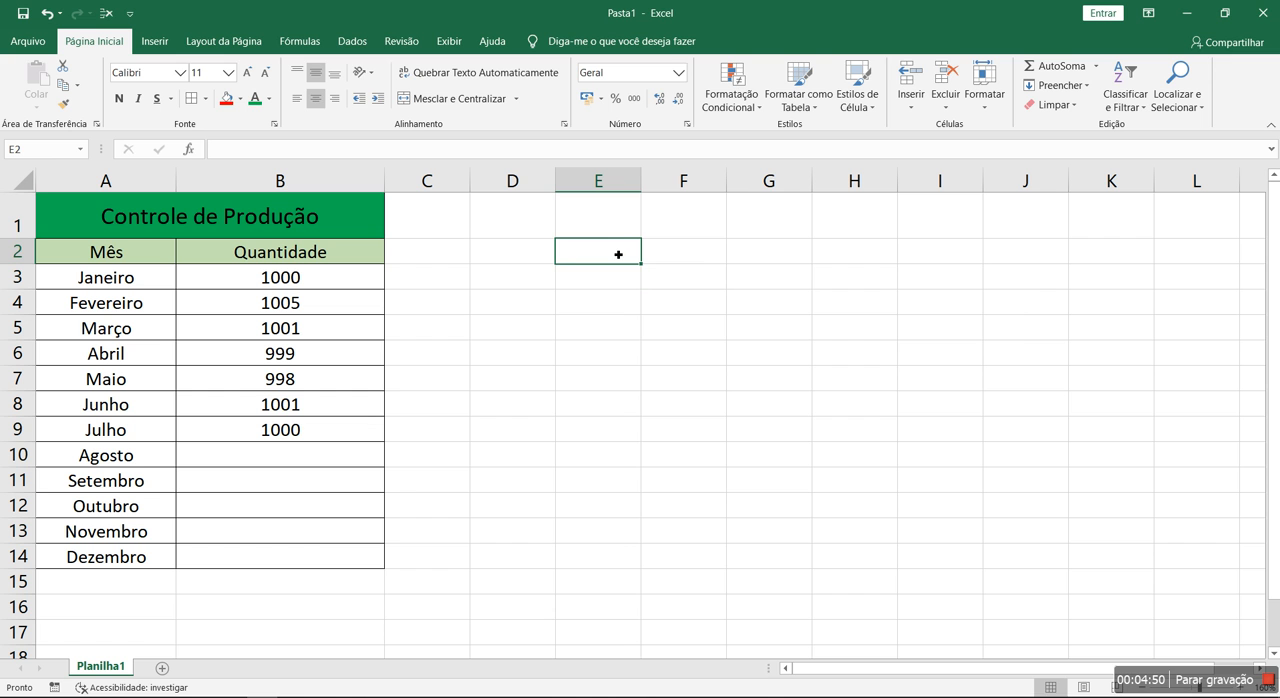
pyautogui.press('Up')
pyautogui.write('Cam')
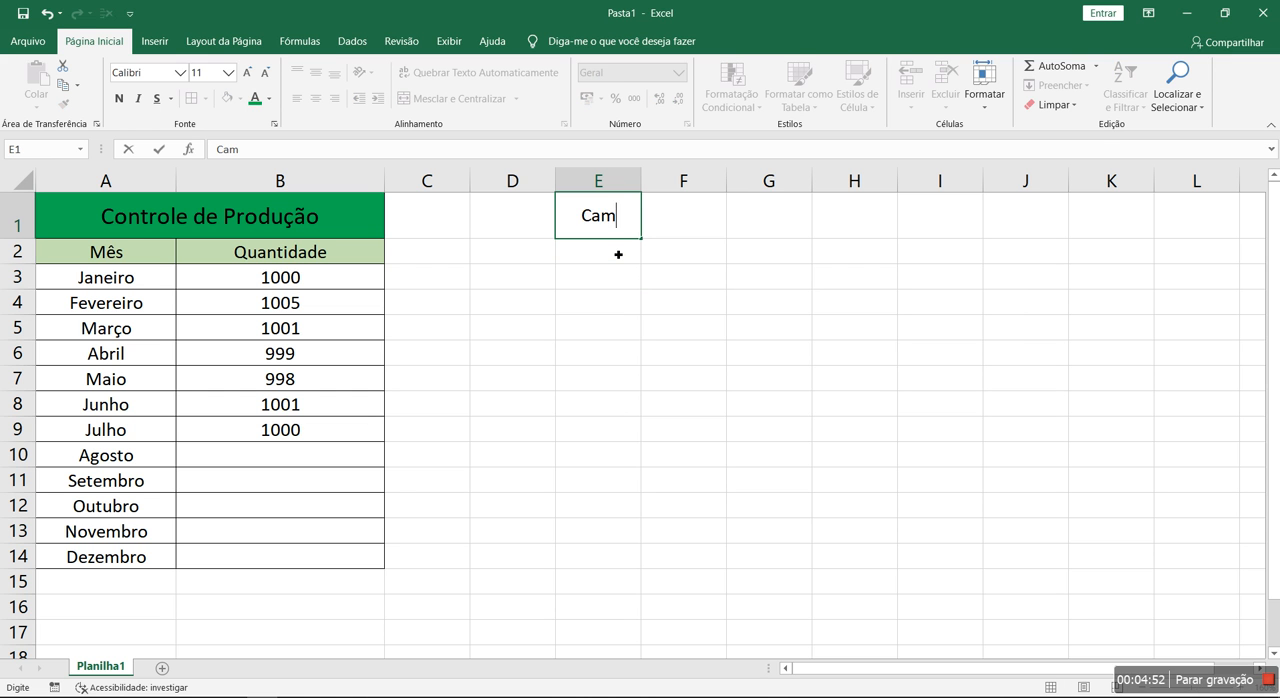
pyautogui.write('peonato de')
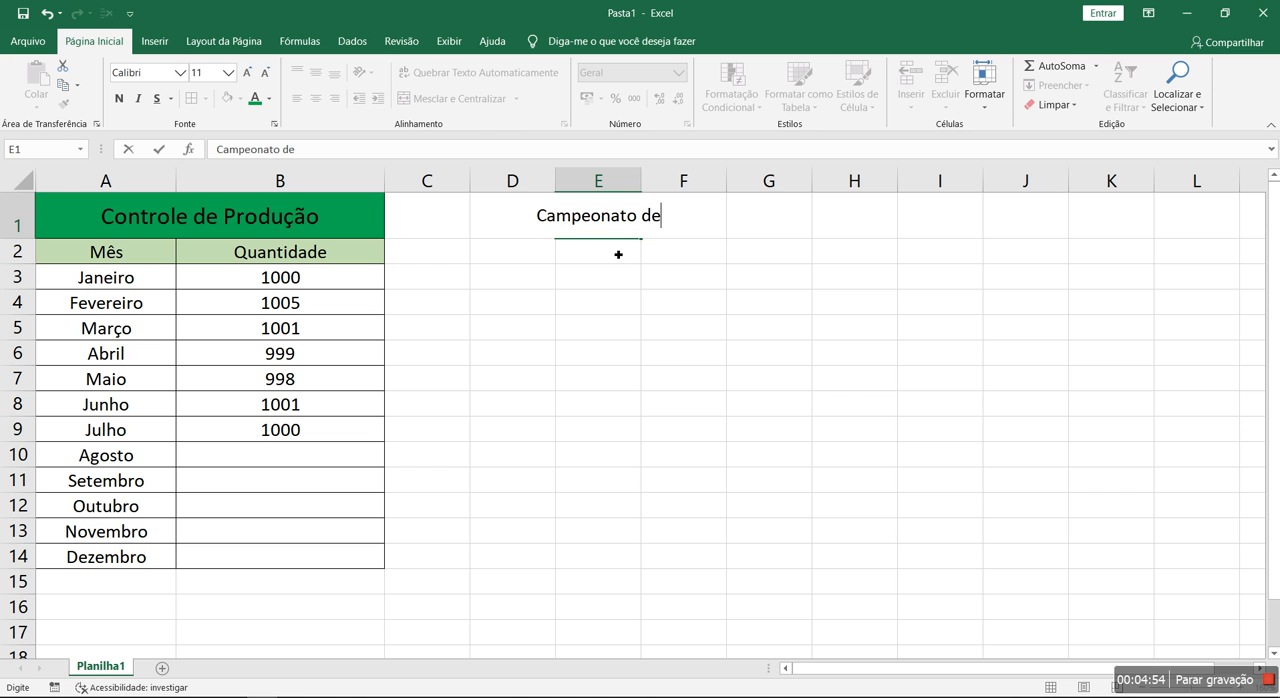
pyautogui.press('BackSpace')
pyautogui.press('BackSpace')
pyautogui.press('BackSpace')
pyautogui.press('Return')
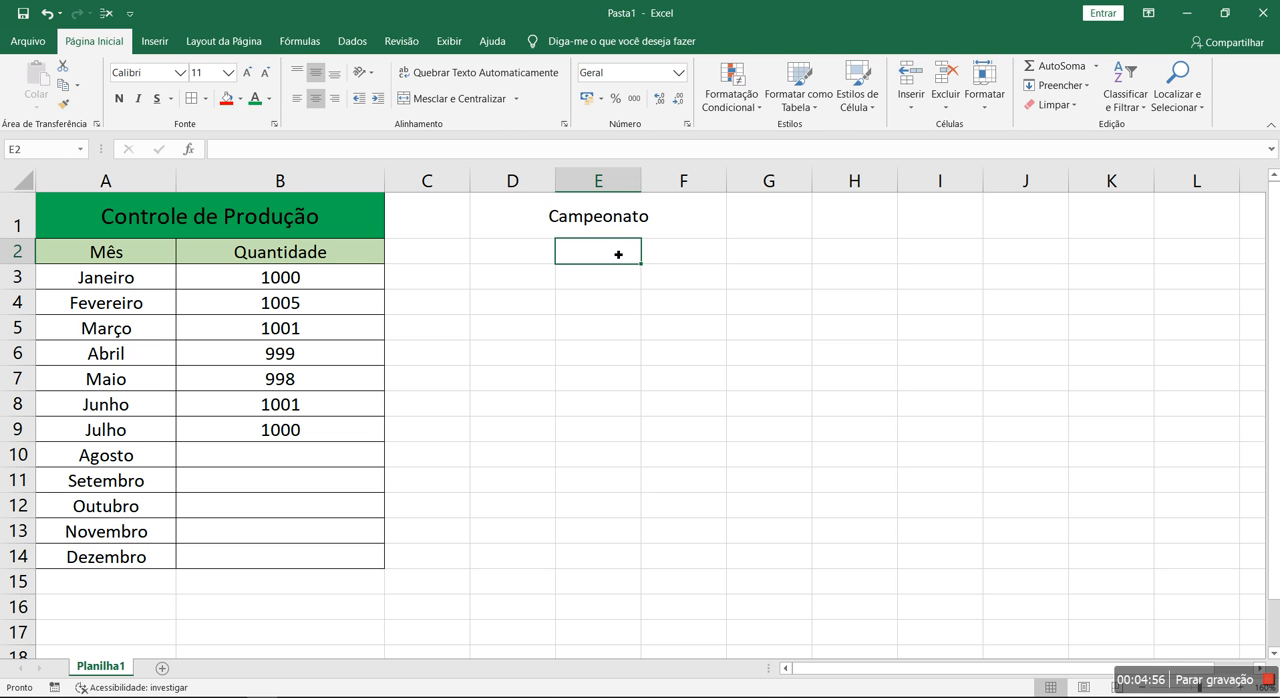
# Enter the column headers "Equipe" in E2 and "Pontos" in F2
pyautogui.write('Equipe')
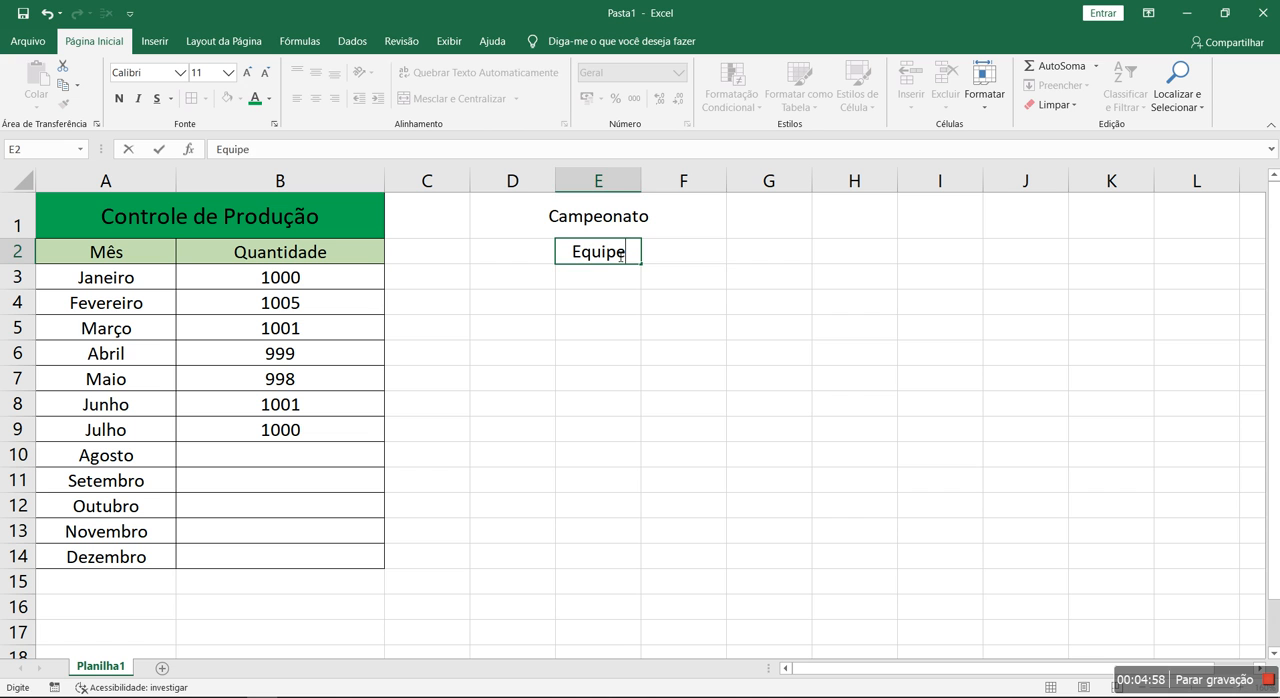
pyautogui.press('Tab')
pyautogui.write('Pontos')
pyautogui.press('Down')
# Merge and center the Campeonato title across E1:F1
pyautogui.moveTo(627, 208); pyautogui.dragTo(666, 209)
pyautogui.click(455, 98)
pyautogui.moveTo(610, 252); pyautogui.dragTo(633, 341)
# List the teams A, B, C, D and E in cells E3:E7 under the Equipe header
pyautogui.click(615, 281)
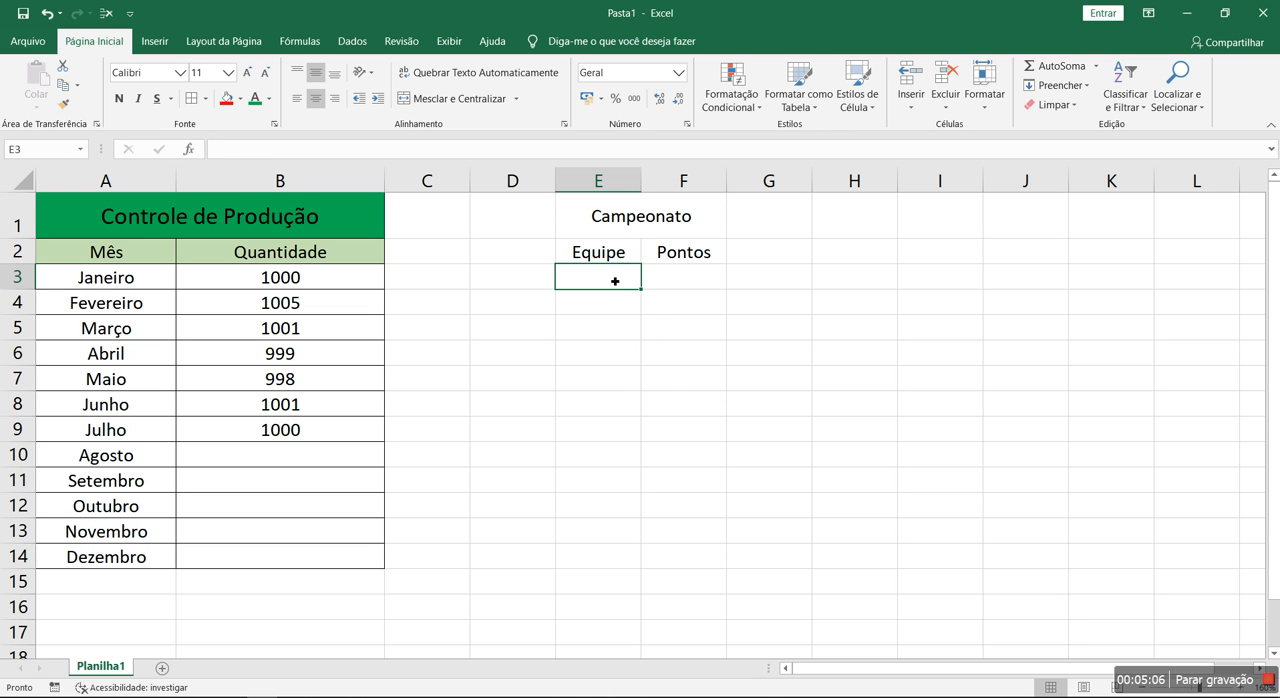
pyautogui.write('A')
pyautogui.press('Return')
pyautogui.write('B')
pyautogui.press('Return')
pyautogui.write('C')
pyautogui.press('Return')
pyautogui.write('D')
pyautogui.press('Return')
pyautogui.write('Equipe')
pyautogui.press('Return')
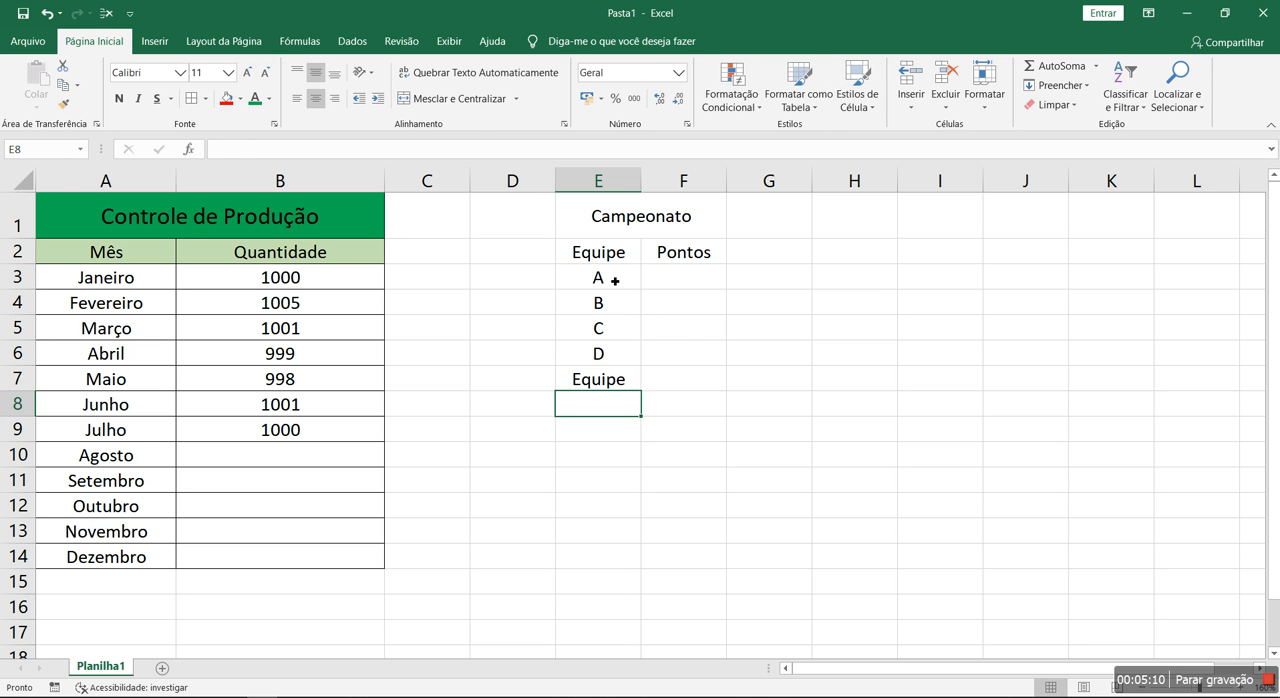
pyautogui.click(610, 381)
pyautogui.write('E')
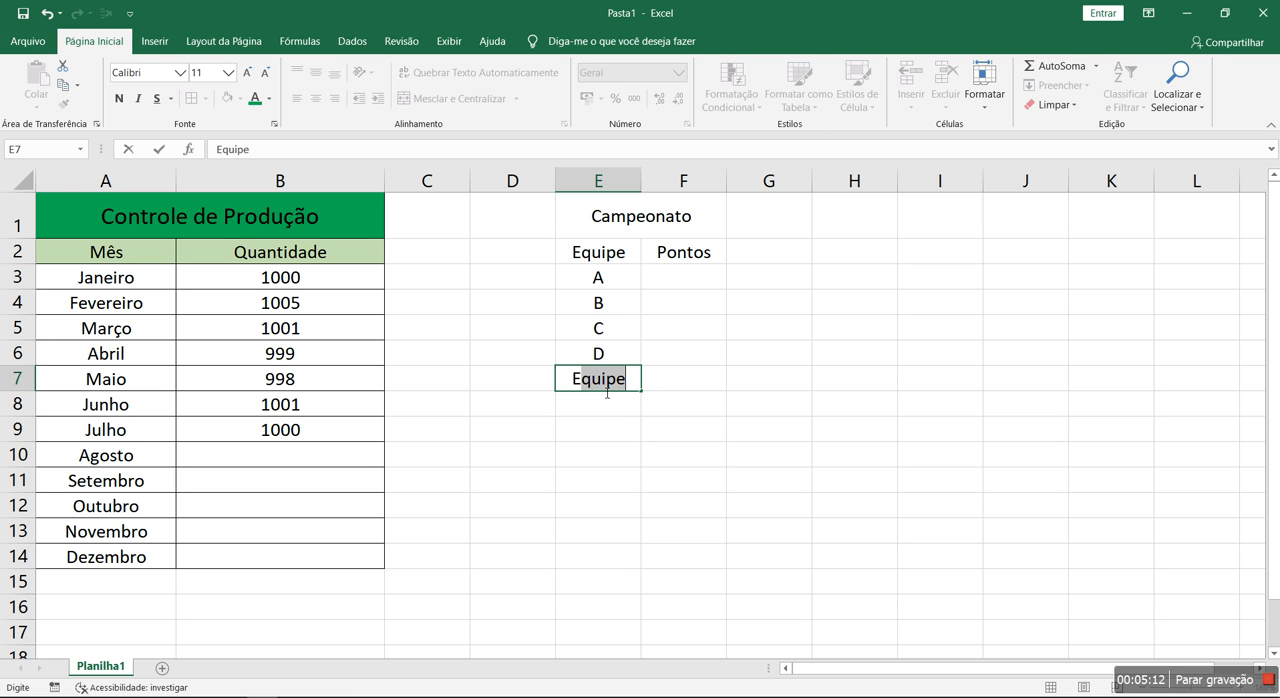
pyautogui.press('BackSpace')
pyautogui.press('Return')
# Add borders to all cells of the Campeonato table E1:F7
pyautogui.moveTo(600, 218); pyautogui.dragTo(623, 391)
pyautogui.click(191, 98)
pyautogui.click(766, 432)
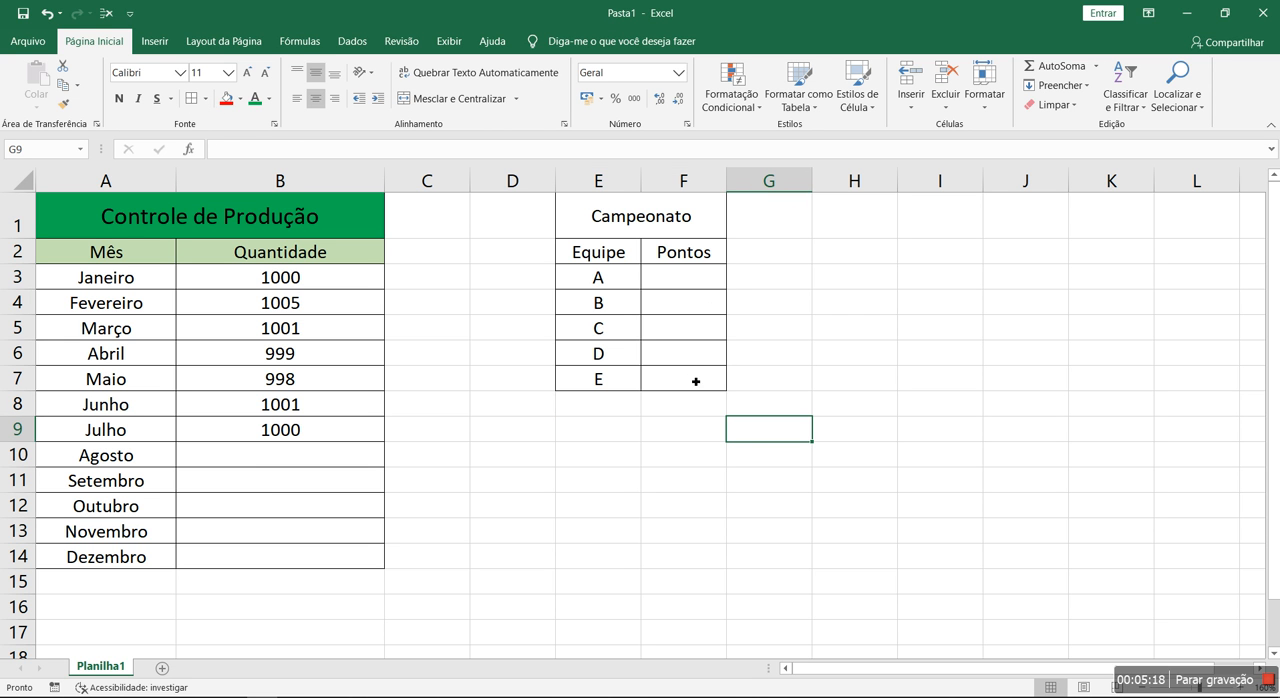
# Replace the Pontos header in F2 with "Etapa 01" and autofill the series across to Etapa 03 in H2
pyautogui.click(711, 258)
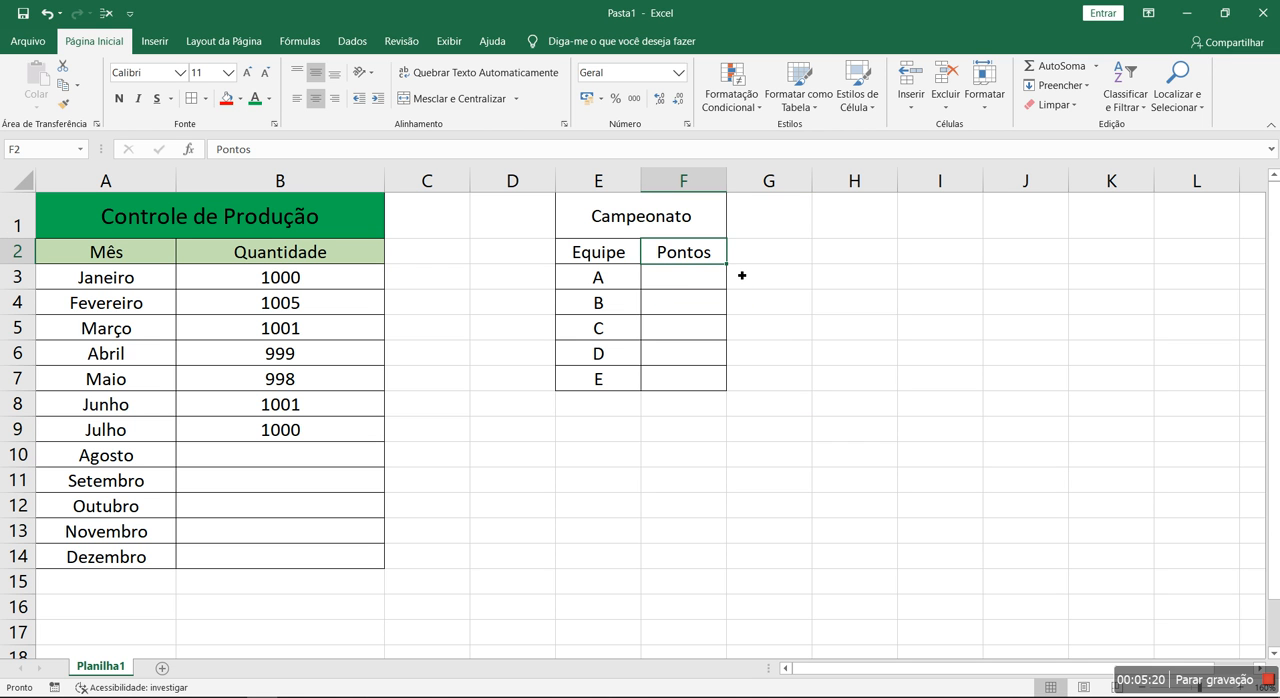
pyautogui.write('Etapa 01')
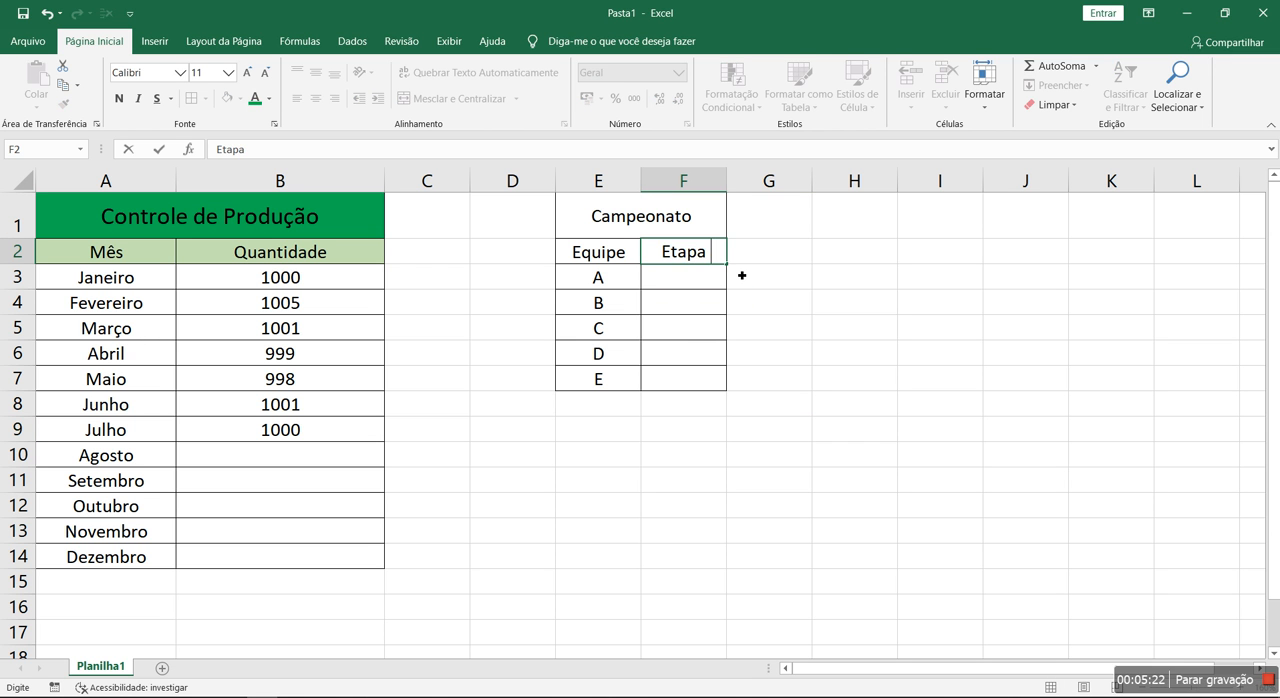
pyautogui.press('Return')
pyautogui.click(720, 256)
pyautogui.moveTo(728, 264); pyautogui.dragTo(879, 266)
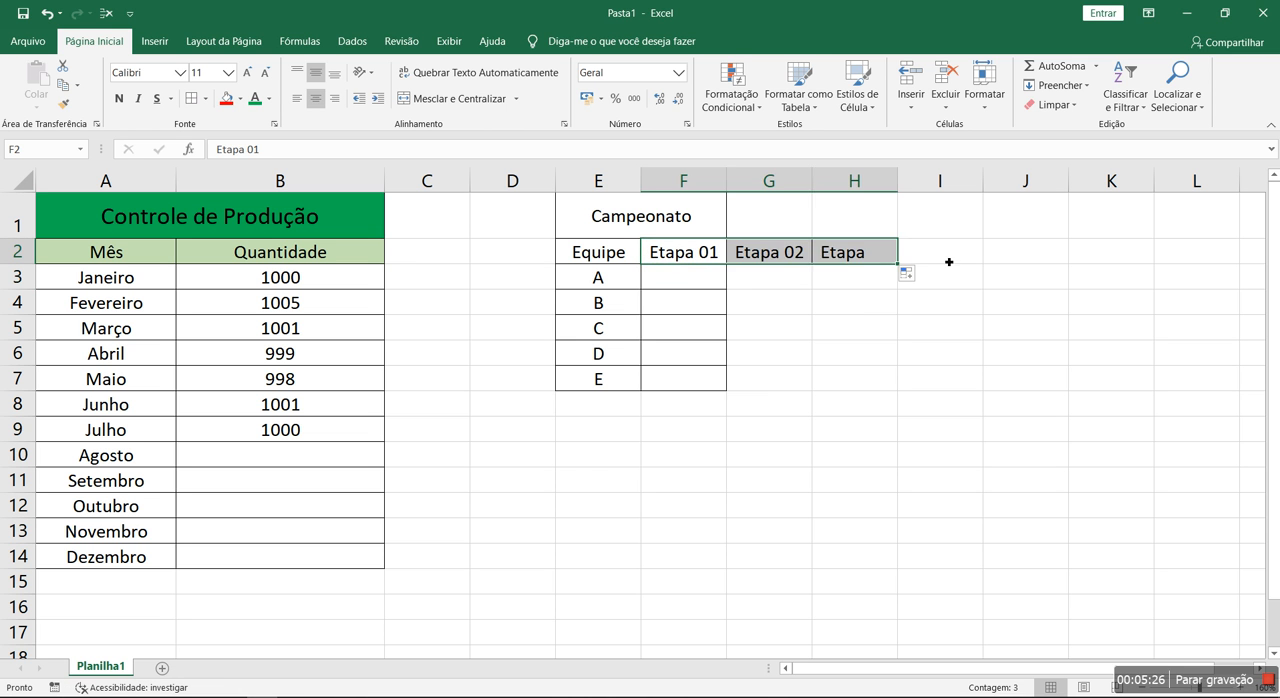
# Add the header "Total" in cell I2
pyautogui.click(949, 261)
pyautogui.write('Total')
pyautogui.press('Return')
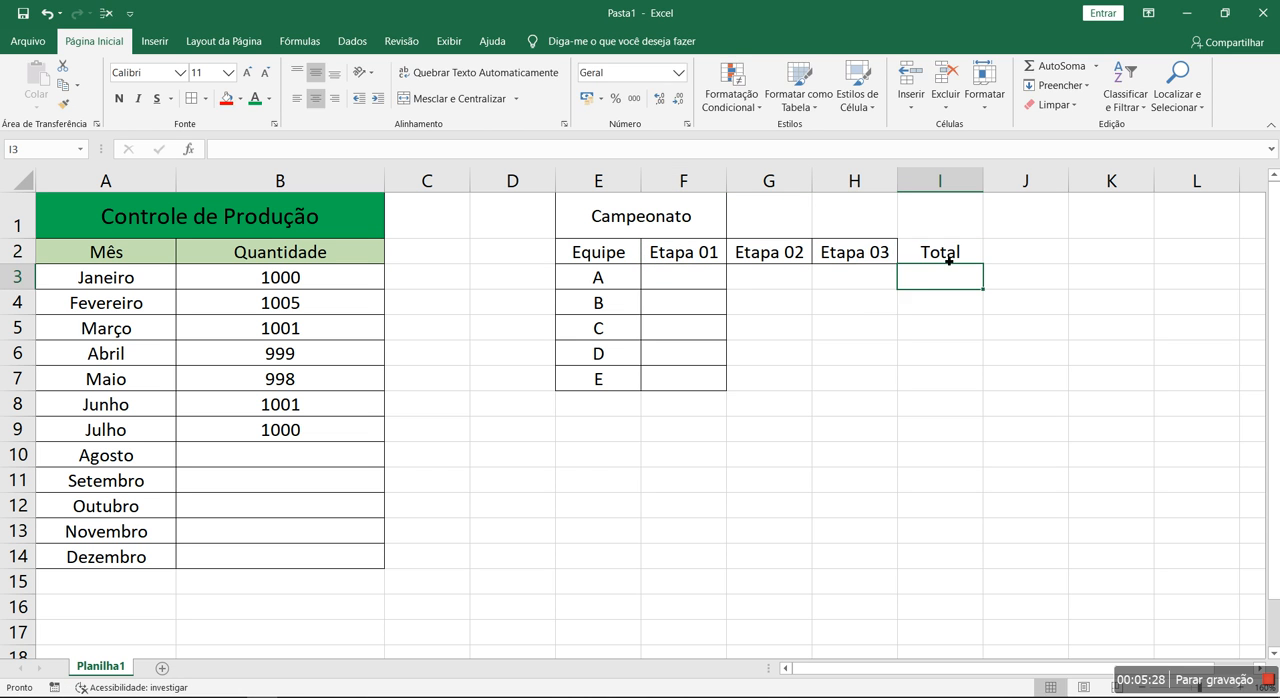
# Add borders to all cells in E1:I7 and merge and center the Campeonato title across E1:I1
pyautogui.moveTo(645, 217); pyautogui.dragTo(920, 386)
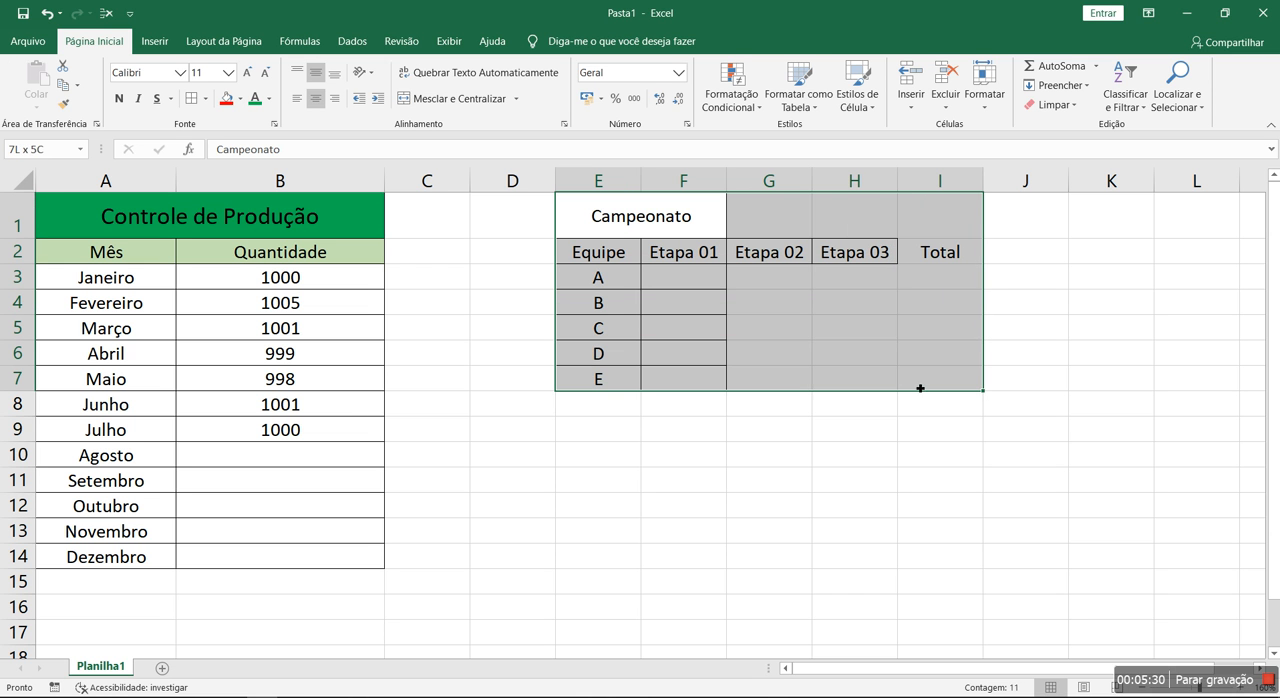
pyautogui.moveTo(640, 222); pyautogui.dragTo(943, 224)
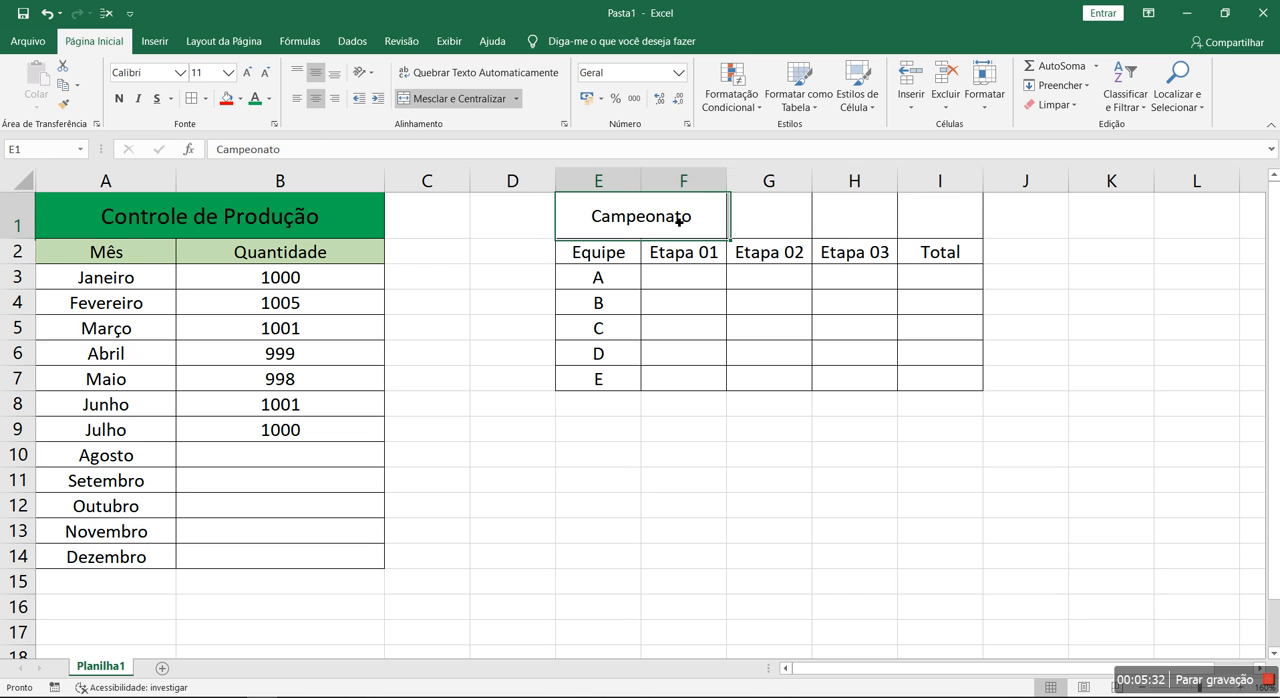
pyautogui.click(455, 98)
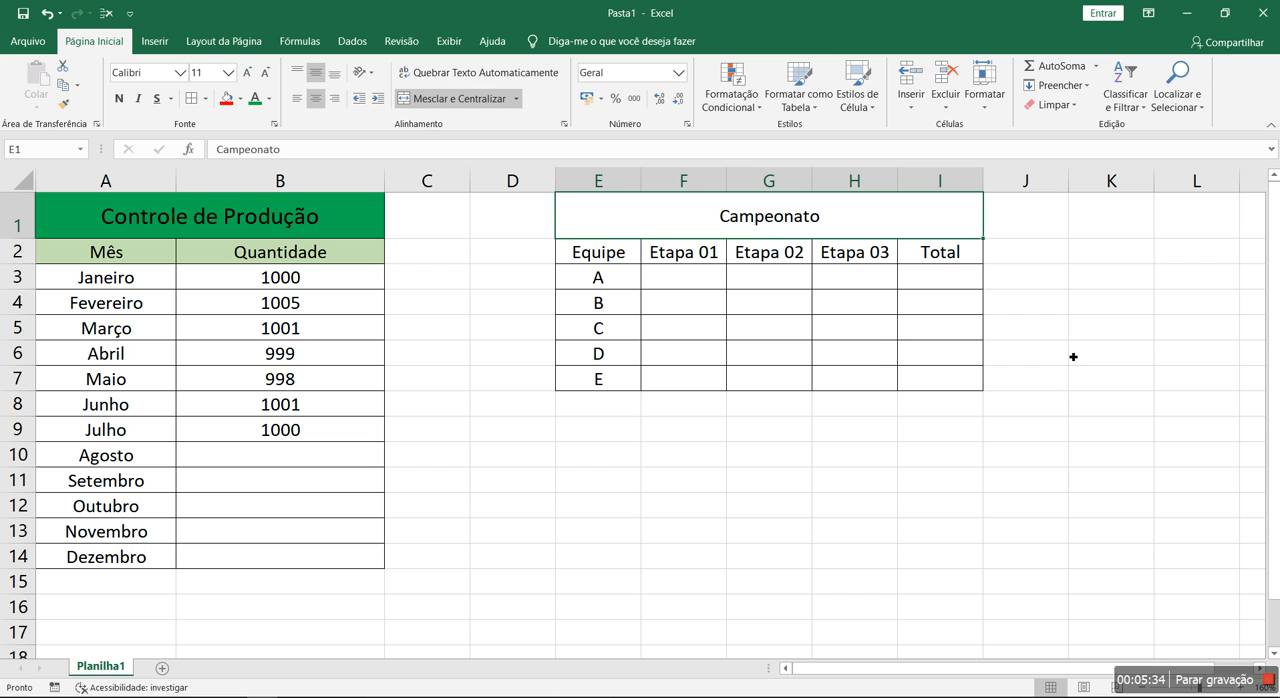
# Enlarge the Campeonato title to font size 16 and fill its cell with medium gold
pyautogui.click(247, 72)
pyautogui.click(247, 72)
pyautogui.click(247, 72)
pyautogui.click(940, 505)
pyautogui.click(755, 236)
pyautogui.click(240, 98)
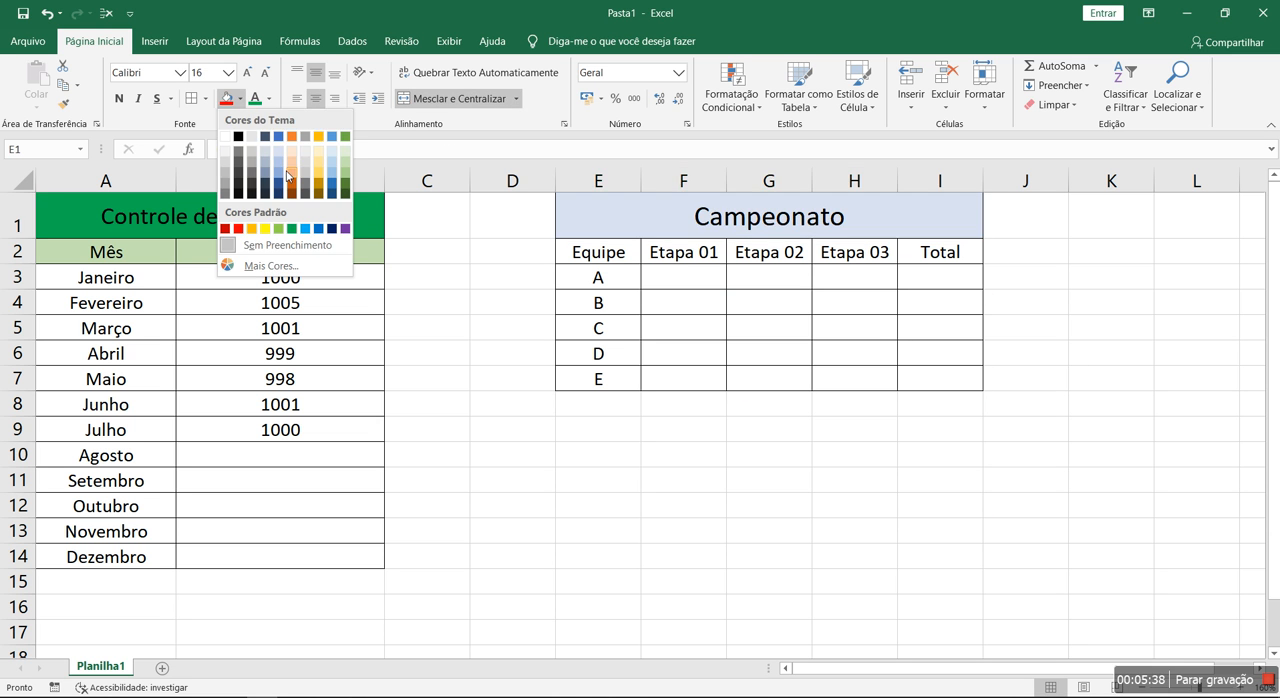
pyautogui.click(317, 173)
# Fill the Campeonato header row E2:I2 with a lighter gold
pyautogui.moveTo(612, 260); pyautogui.dragTo(940, 256)
pyautogui.click(240, 98)
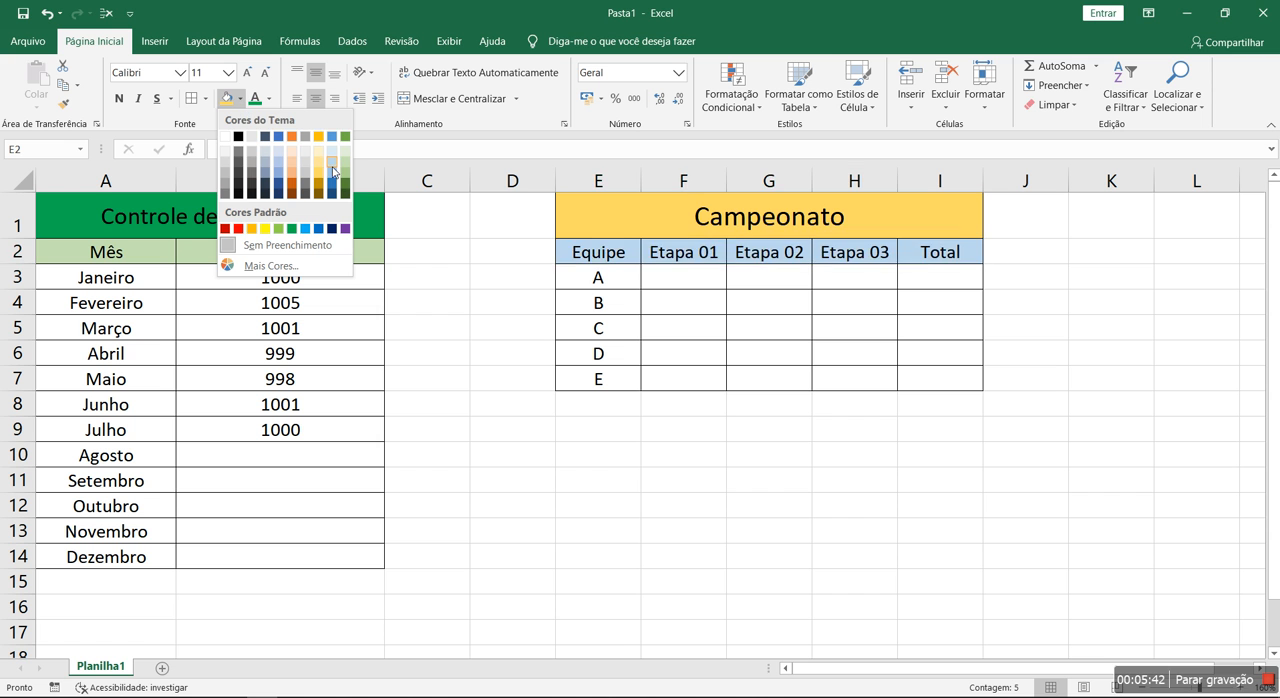
pyautogui.click(318, 157)
pyautogui.click(740, 490)
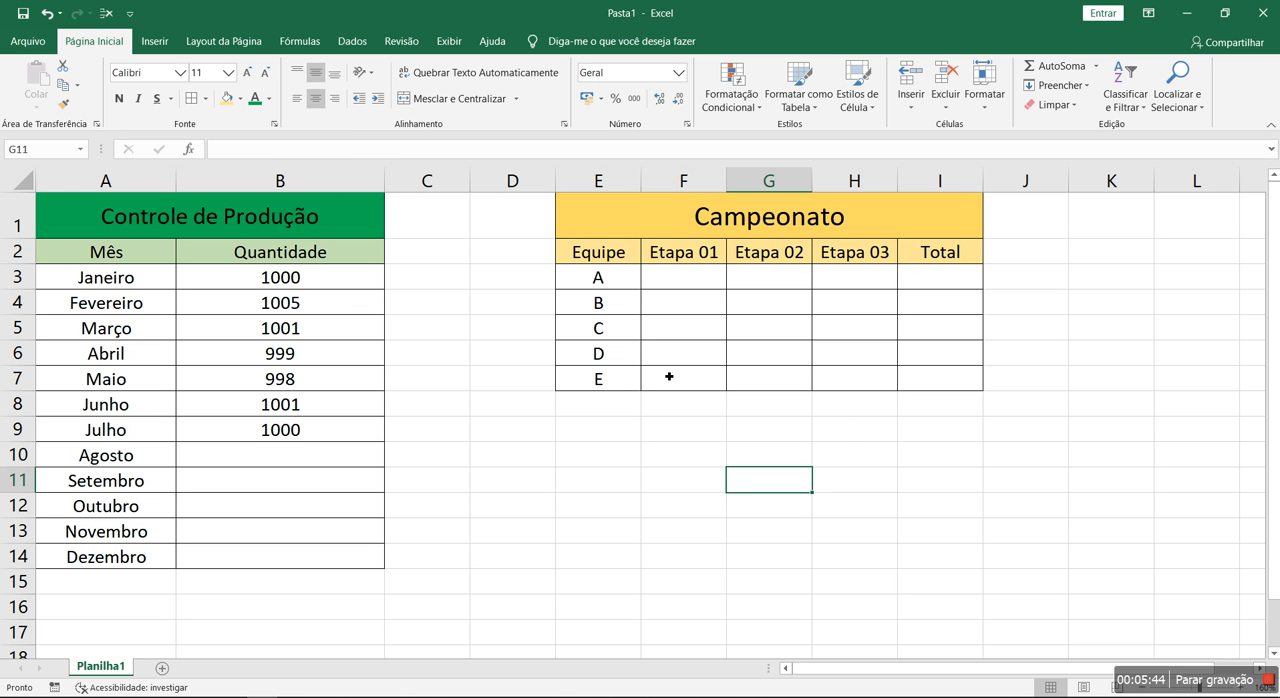
# Enter =soma(F3:H3) in I3 and fill the formula down through I7
pyautogui.click(935, 287)
pyautogui.write('=')
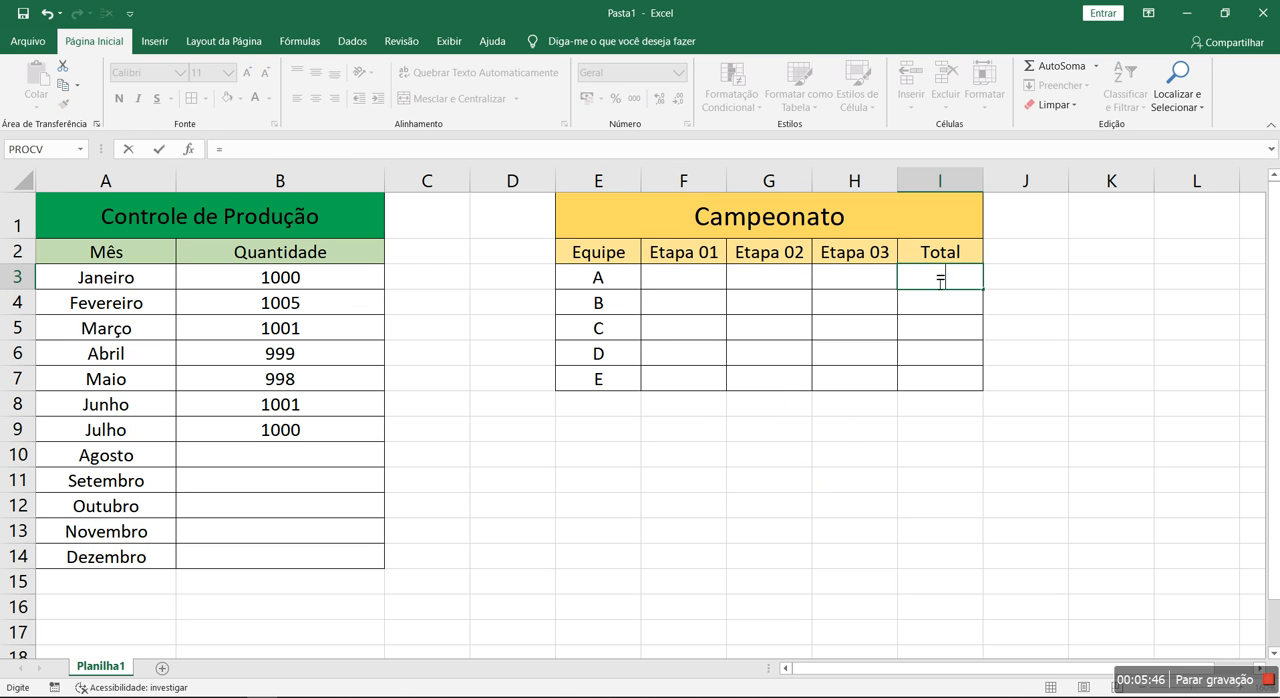
pyautogui.write('soma(')
pyautogui.moveTo(855, 277); pyautogui.dragTo(684, 277)
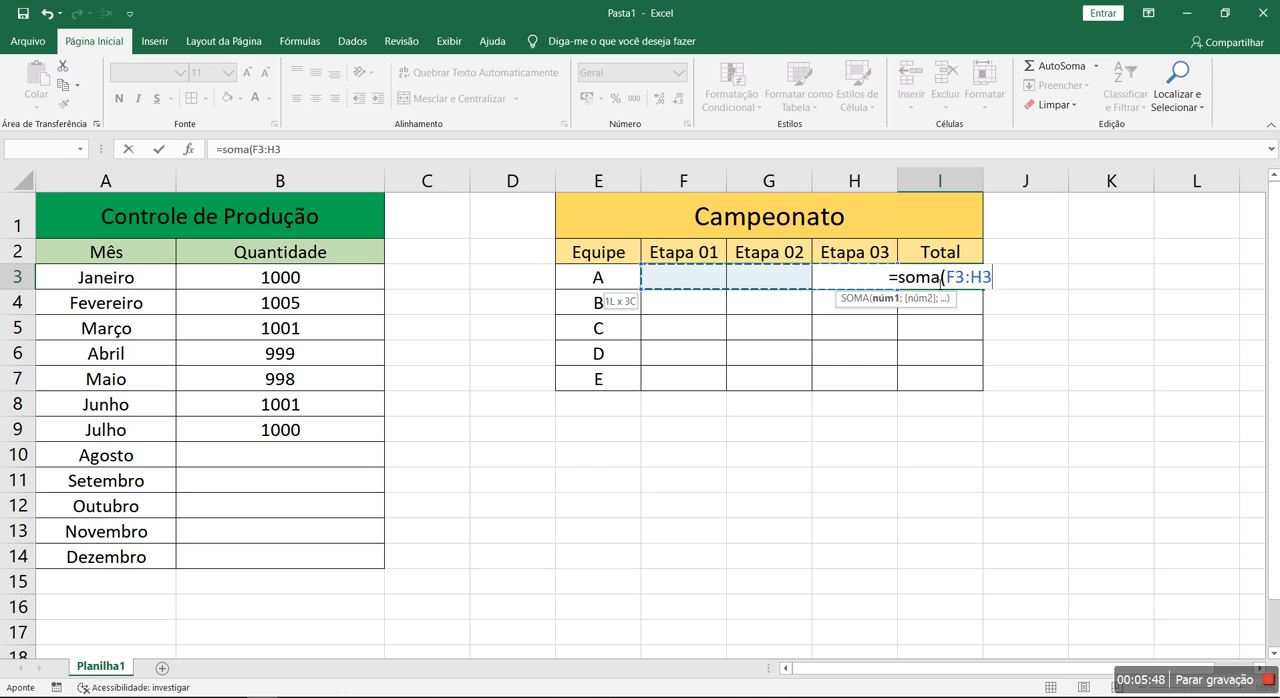
pyautogui.press('Return')
pyautogui.click(938, 281)
pyautogui.moveTo(983, 290); pyautogui.dragTo(995, 396)
pyautogui.click(688, 277)
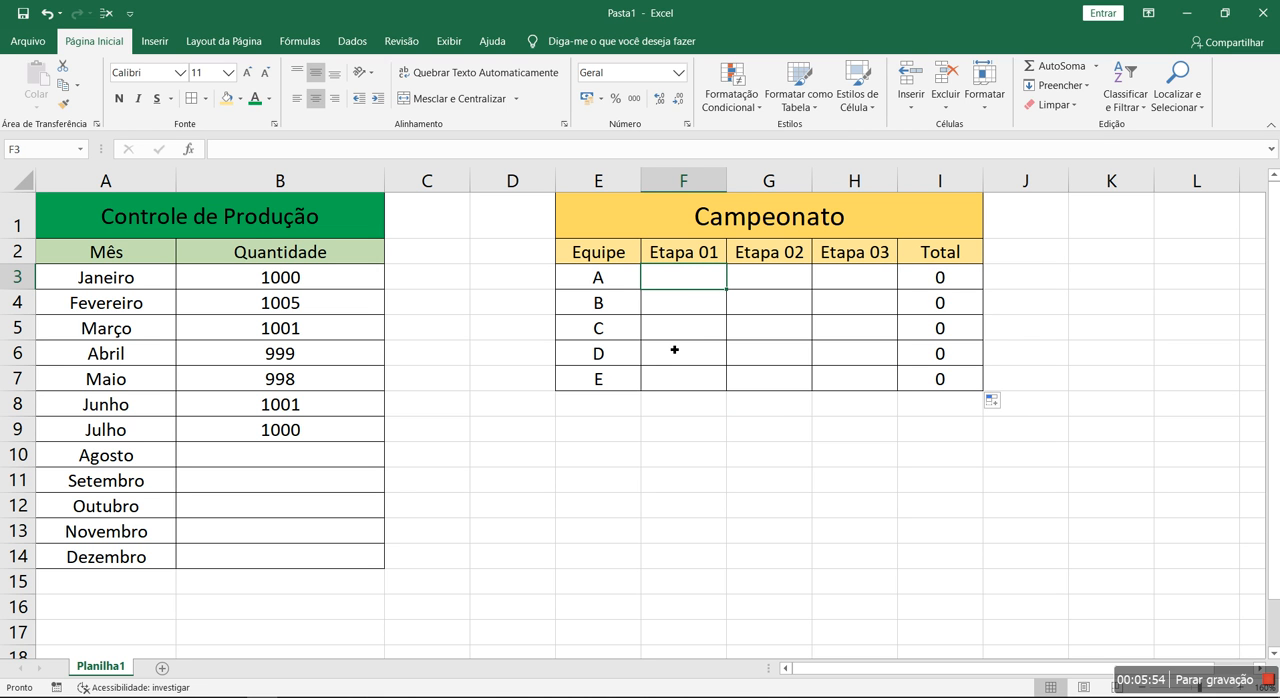
pyautogui.write('0')
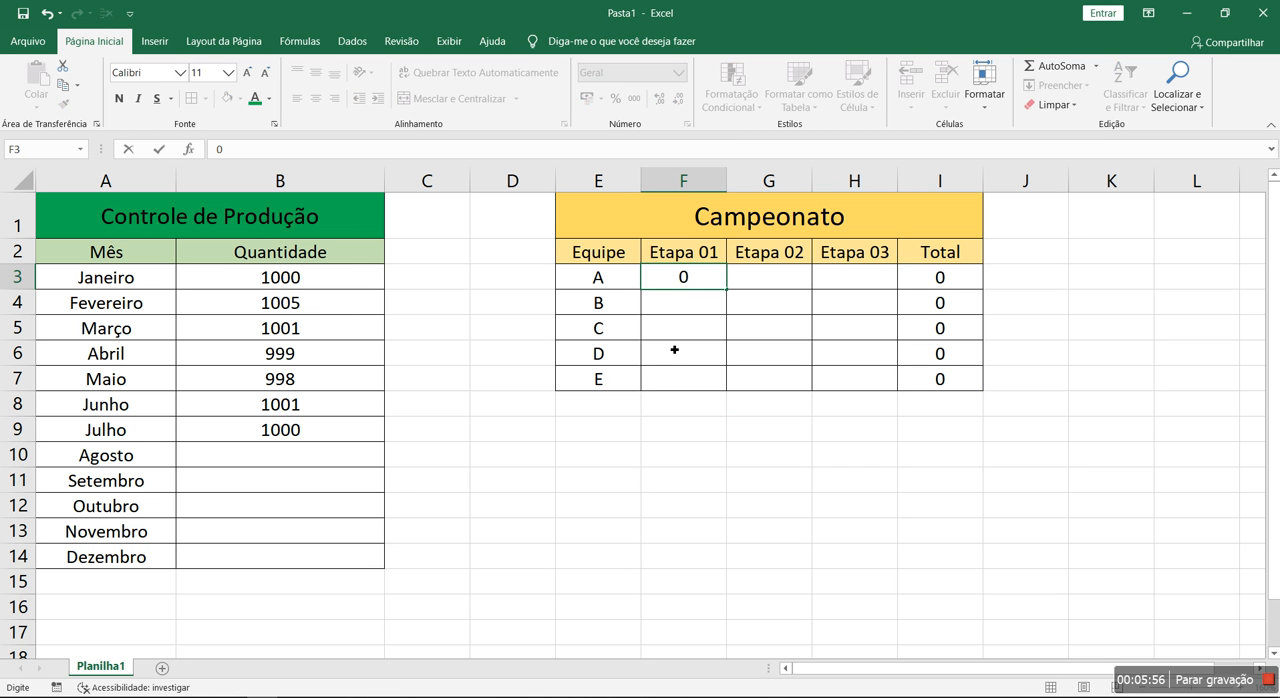
pyautogui.write('-10')
pyautogui.press('Escape')
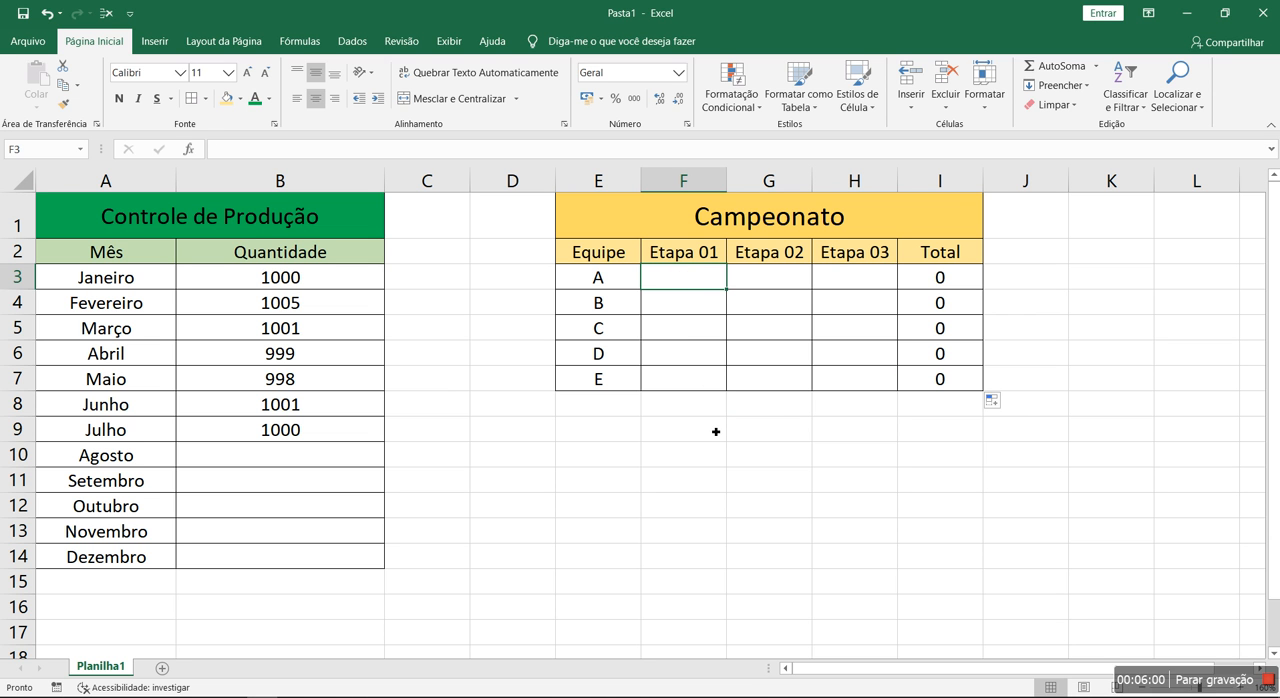
# Enter the Etapa 01 scores 5, 4, 8, 7 and 1 for teams A to E in F3:F7
pyautogui.write('5')
pyautogui.press('Return')
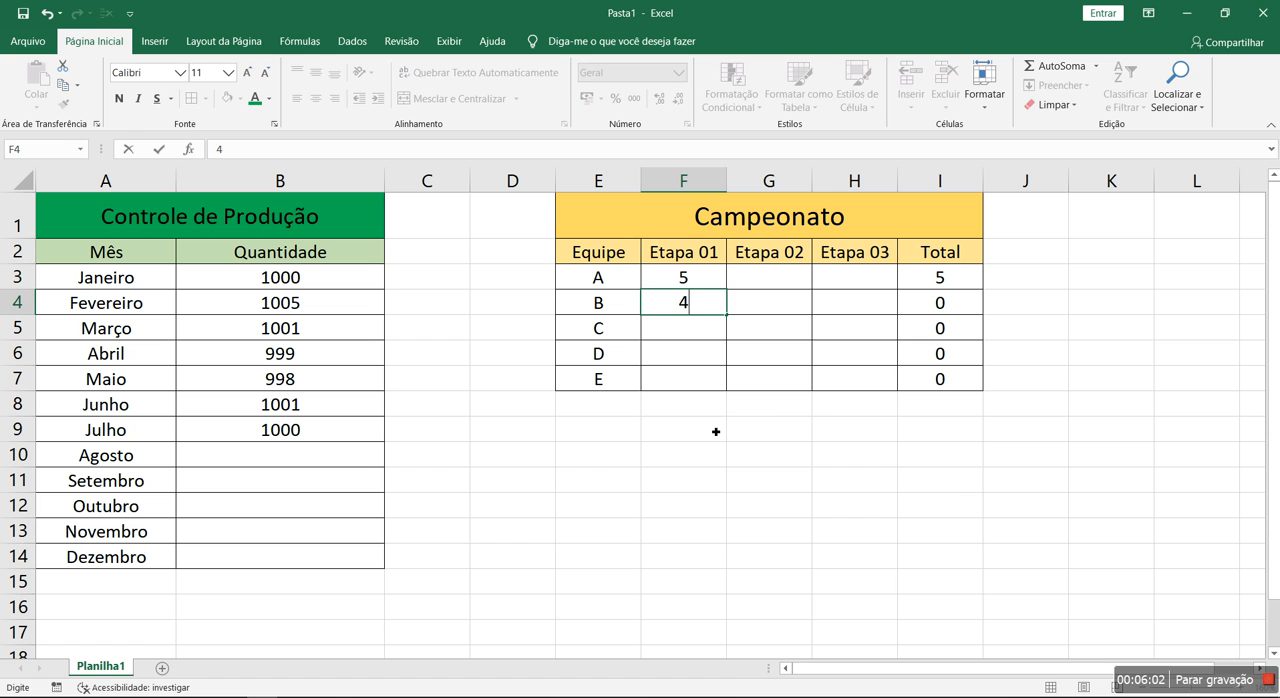
pyautogui.write('4')
pyautogui.press('Return')
pyautogui.write('8')
pyautogui.press('Return')
pyautogui.write('7')
pyautogui.press('Return')
pyautogui.write('1')
pyautogui.press('Return')
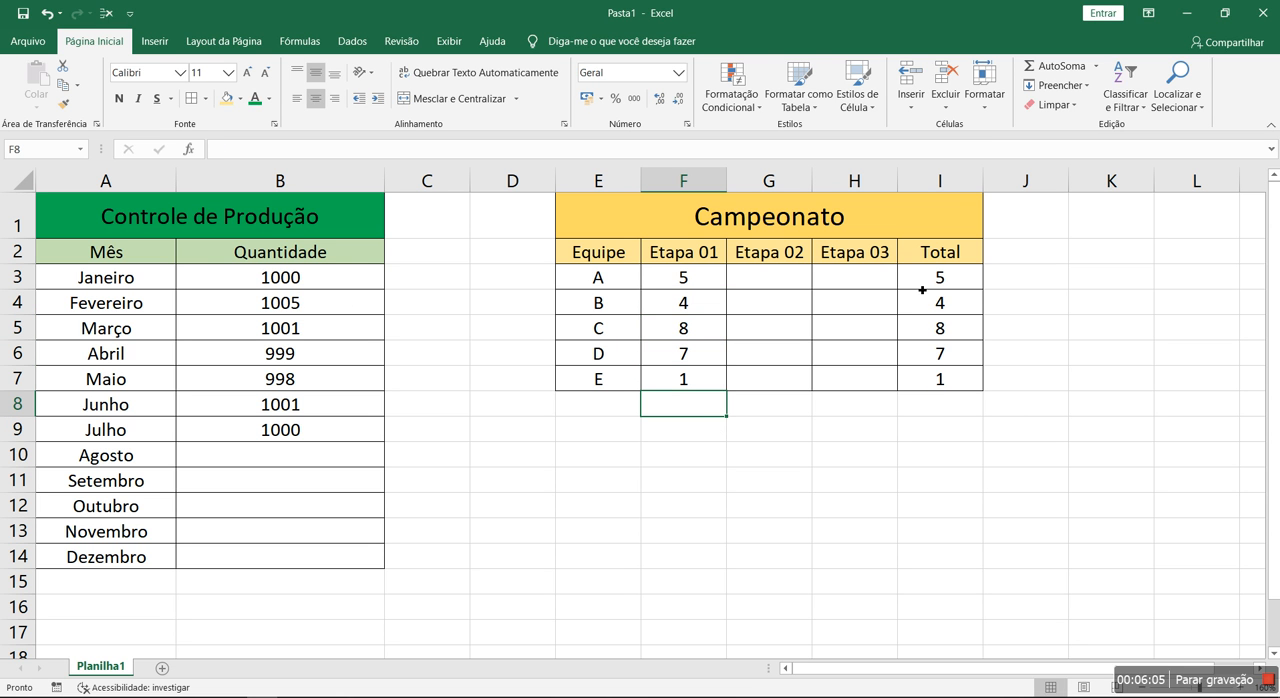
# Apply green gradient-fill data bars to the Campeonato totals in I3:I7 and widen column I
pyautogui.moveTo(938, 278); pyautogui.dragTo(943, 379)
pyautogui.click(731, 92)
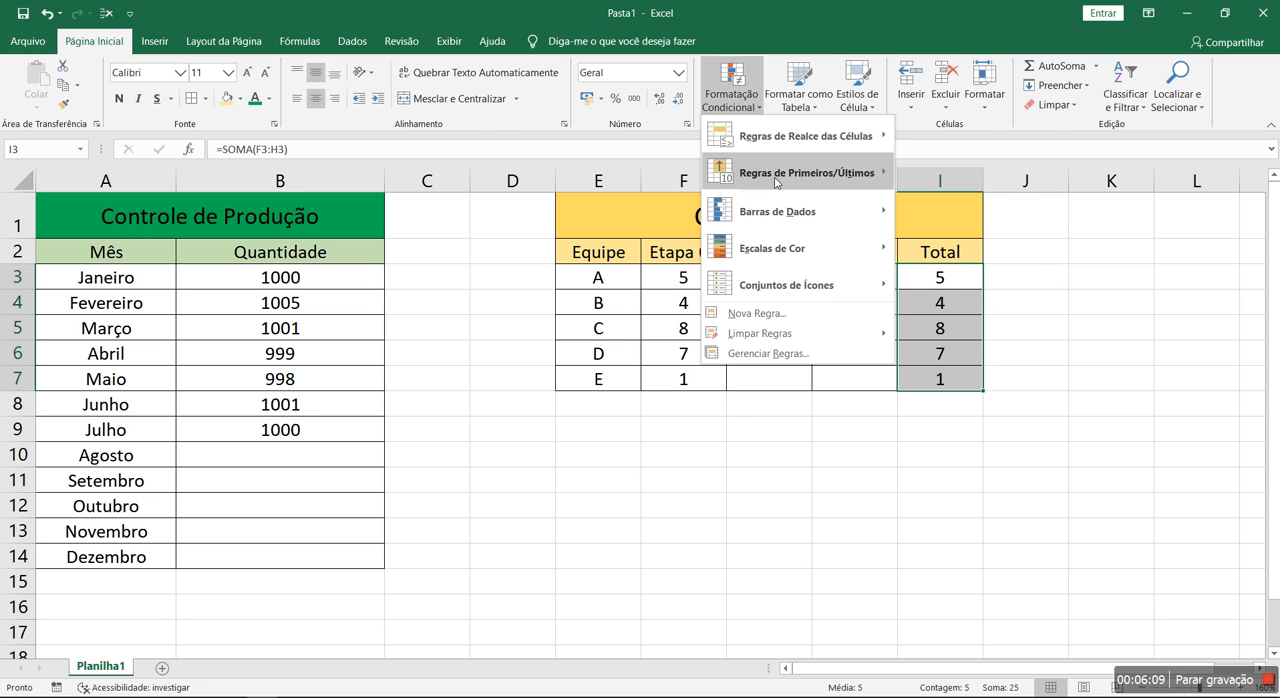
pyautogui.moveTo(791, 222)
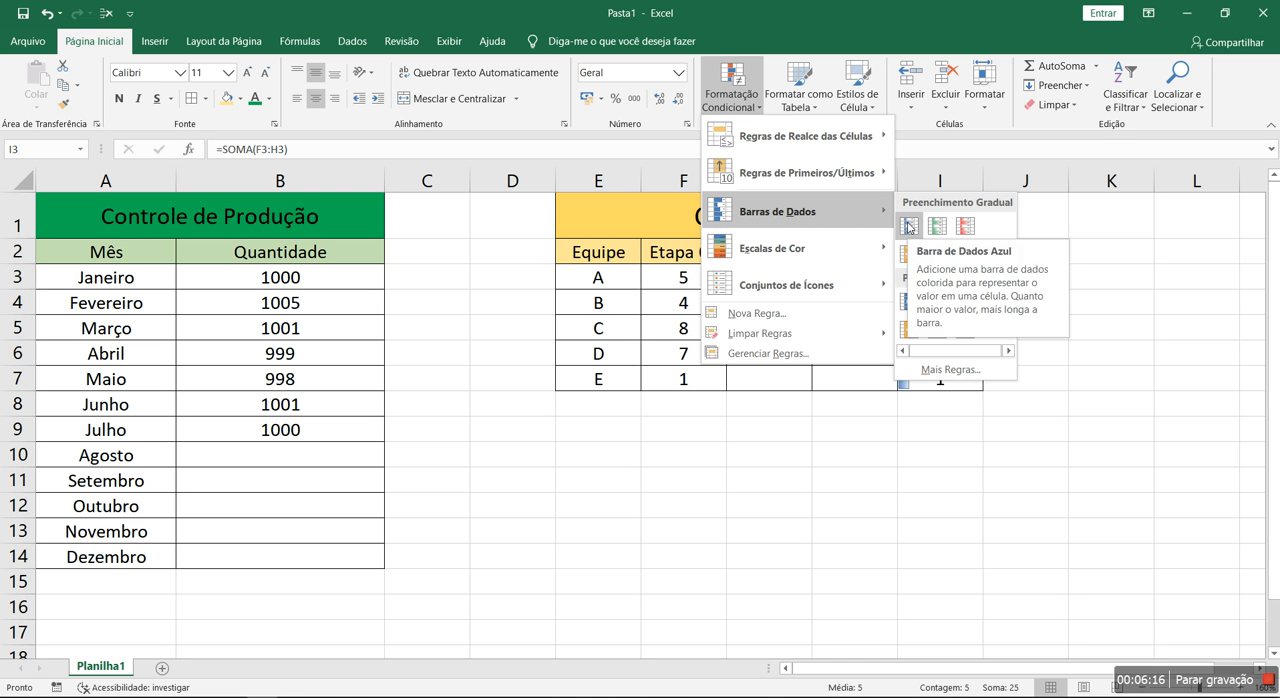
pyautogui.click(939, 228)
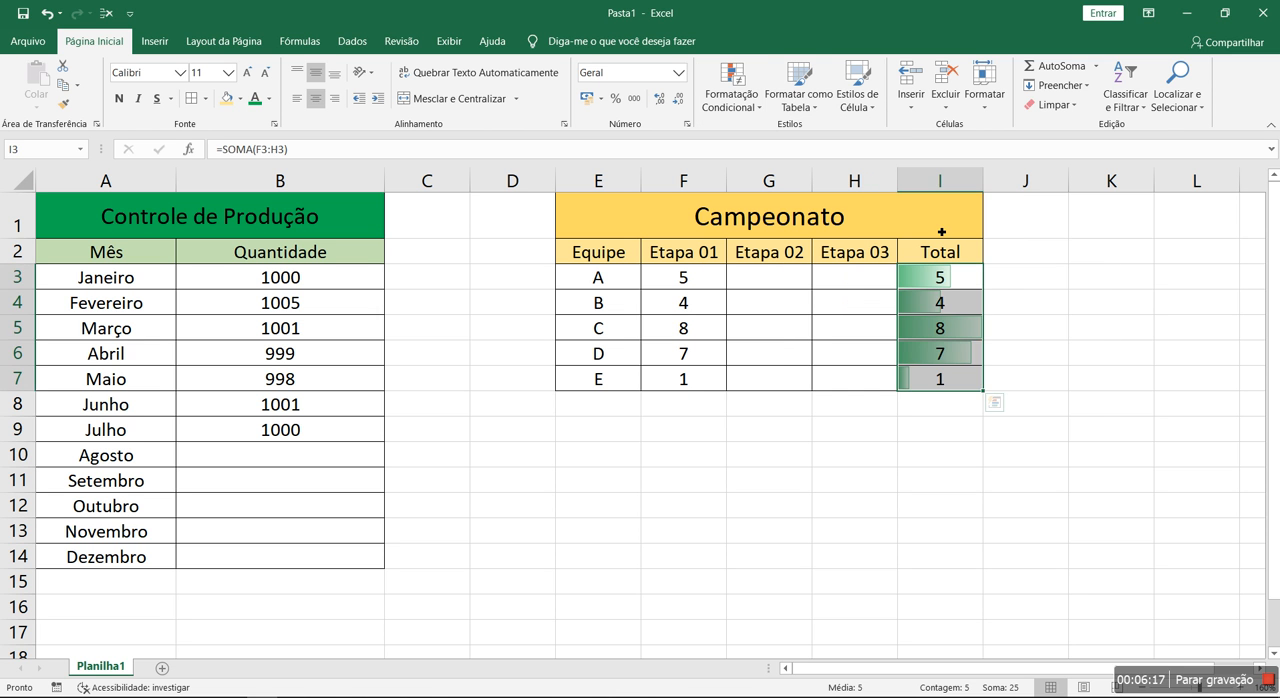
pyautogui.click(1098, 425)
pyautogui.moveTo(988, 186); pyautogui.dragTo(1027, 186)
pyautogui.click(779, 489)
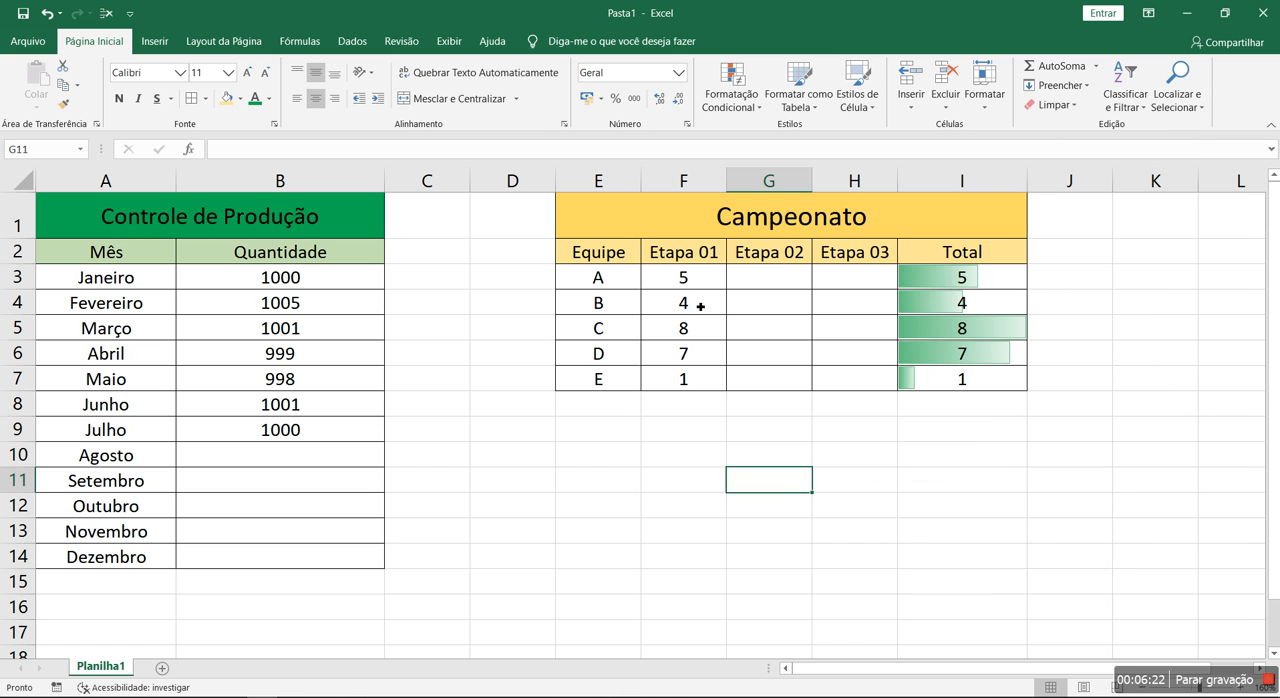
# Enter the Etapa 02 scores 1, 1, 1, 1 and 10 for teams A to E in G3:G7
pyautogui.click(771, 278)
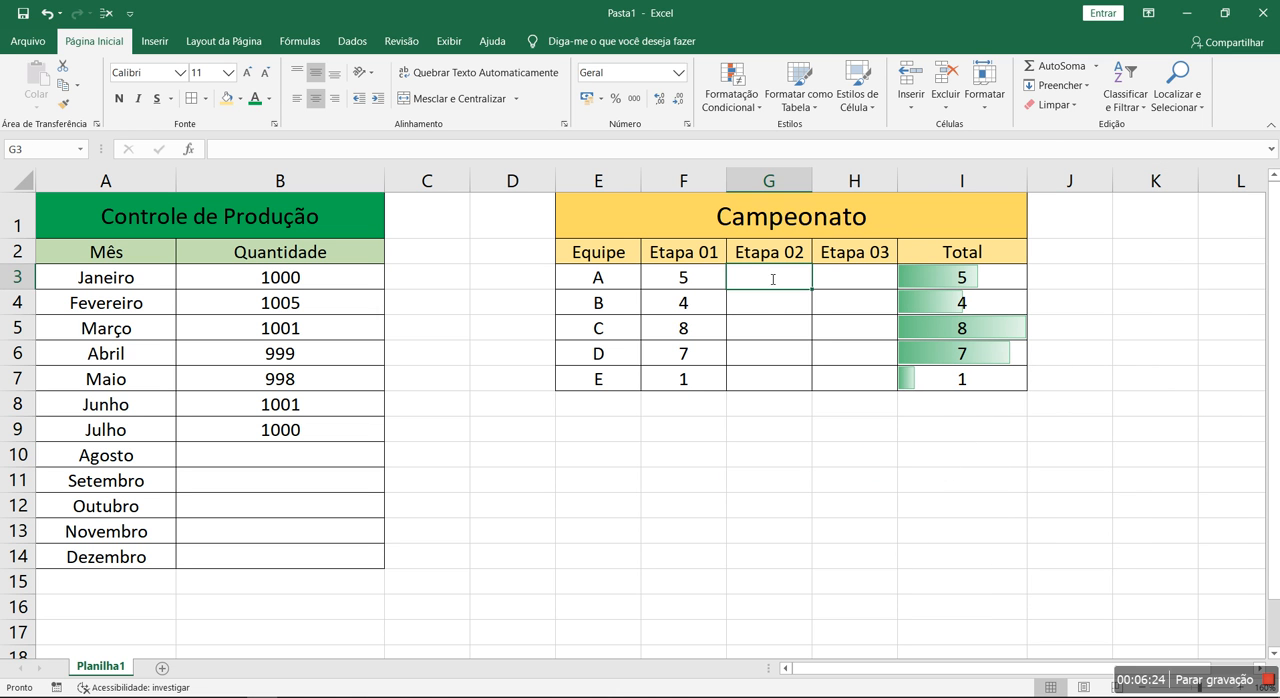
pyautogui.write('1 1 1 1 10')
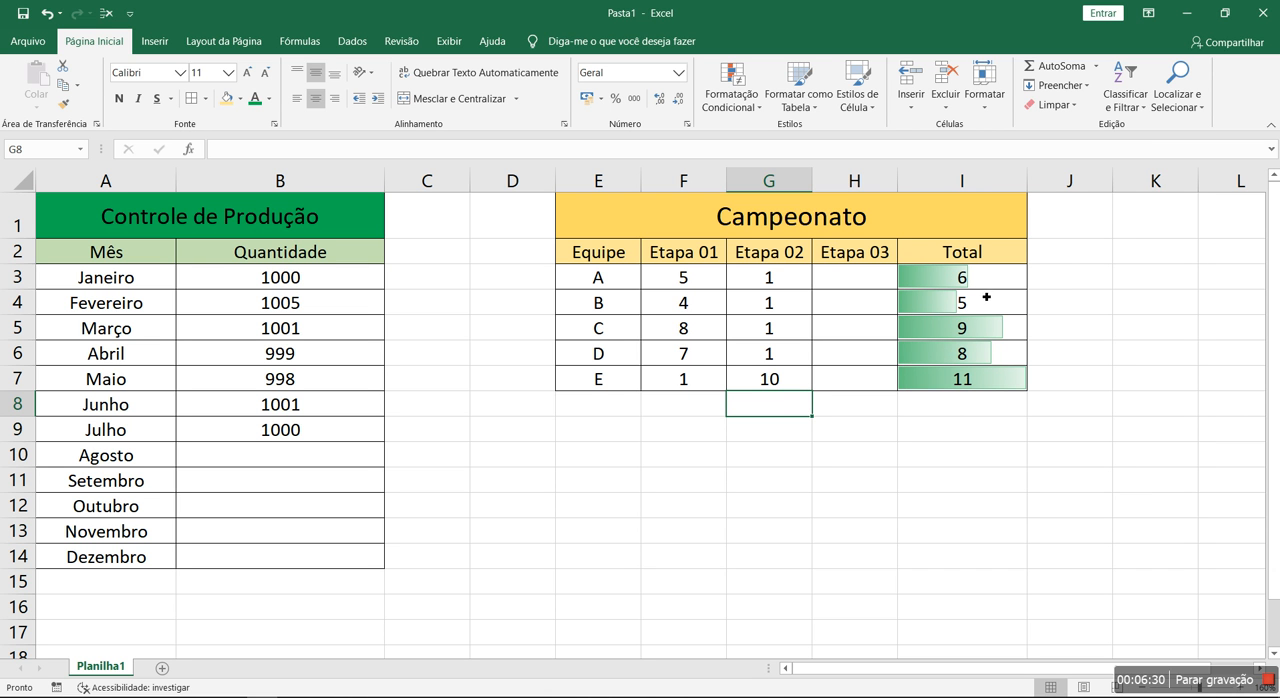
# Enter the Etapa 03 scores 10, 5, 1, 4 and 1 for teams A to E in H3:H7
pyautogui.click(866, 284)
pyautogui.write('10')
pyautogui.press('Return')
pyautogui.write('5')
pyautogui.press('Return')
pyautogui.press('Return')
pyautogui.write('4')
pyautogui.press('Return')
pyautogui.press('Up')
pyautogui.press('Up')
pyautogui.write('1')
pyautogui.press('Return')
pyautogui.press('Return')
pyautogui.write('1')
pyautogui.press('Return')
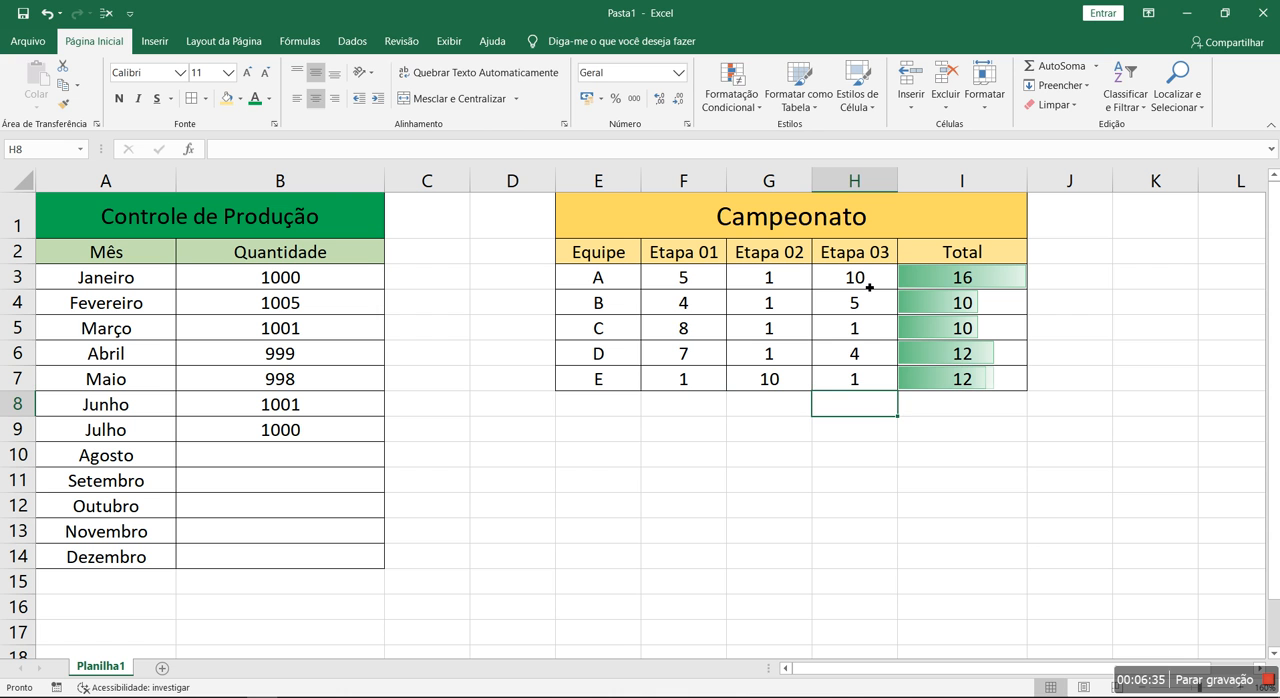
# Change the Etapa 02 scores of team C to 5 and team D to 2
pyautogui.click(778, 327)
pyautogui.write('5')
pyautogui.press('Return')
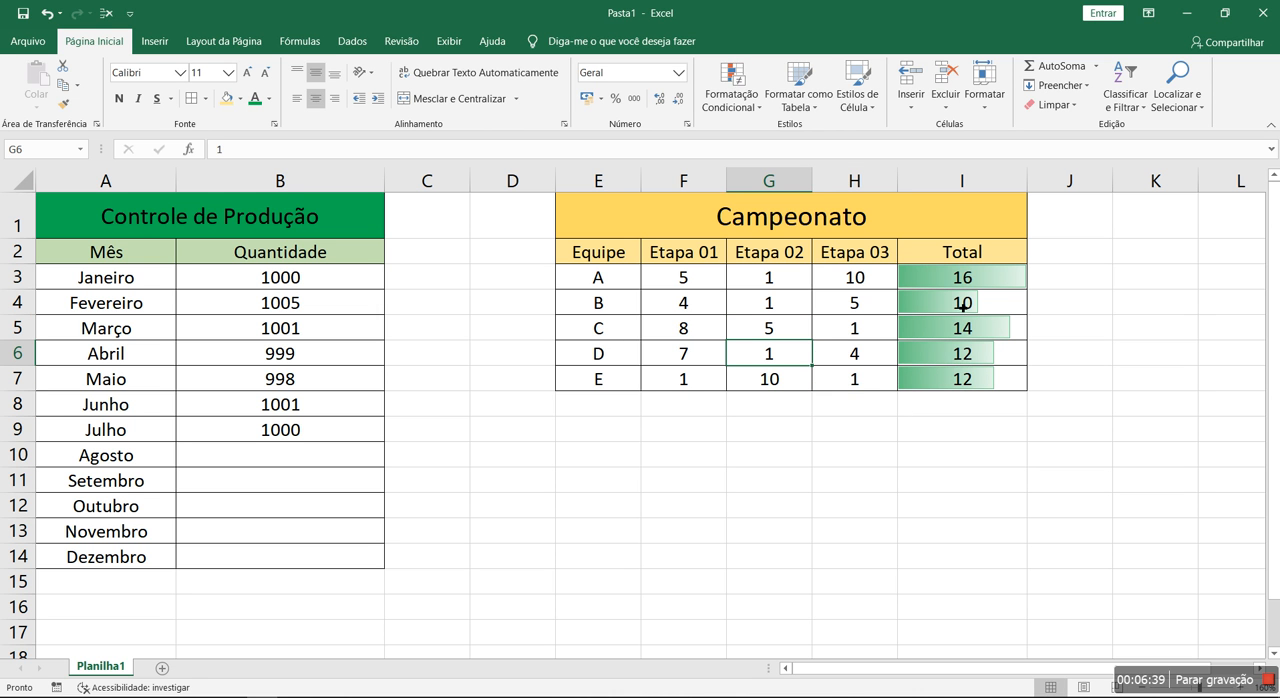
pyautogui.write('2')
pyautogui.press('Return')
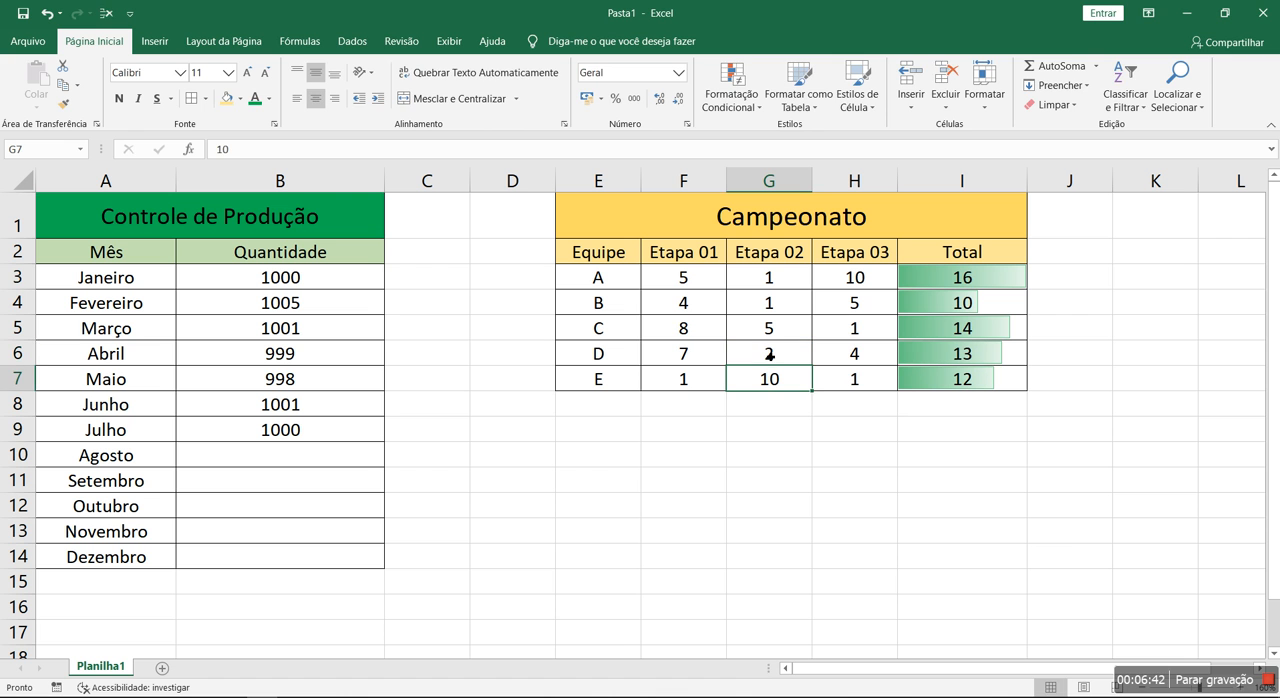
# Compare the data bar lengths of the totals for teams A to E in I3:I7
pyautogui.click(1011, 277)
pyautogui.click(986, 305)
pyautogui.click(1009, 329)
pyautogui.click(985, 355)
pyautogui.click(956, 383)
pyautogui.click(1036, 476)
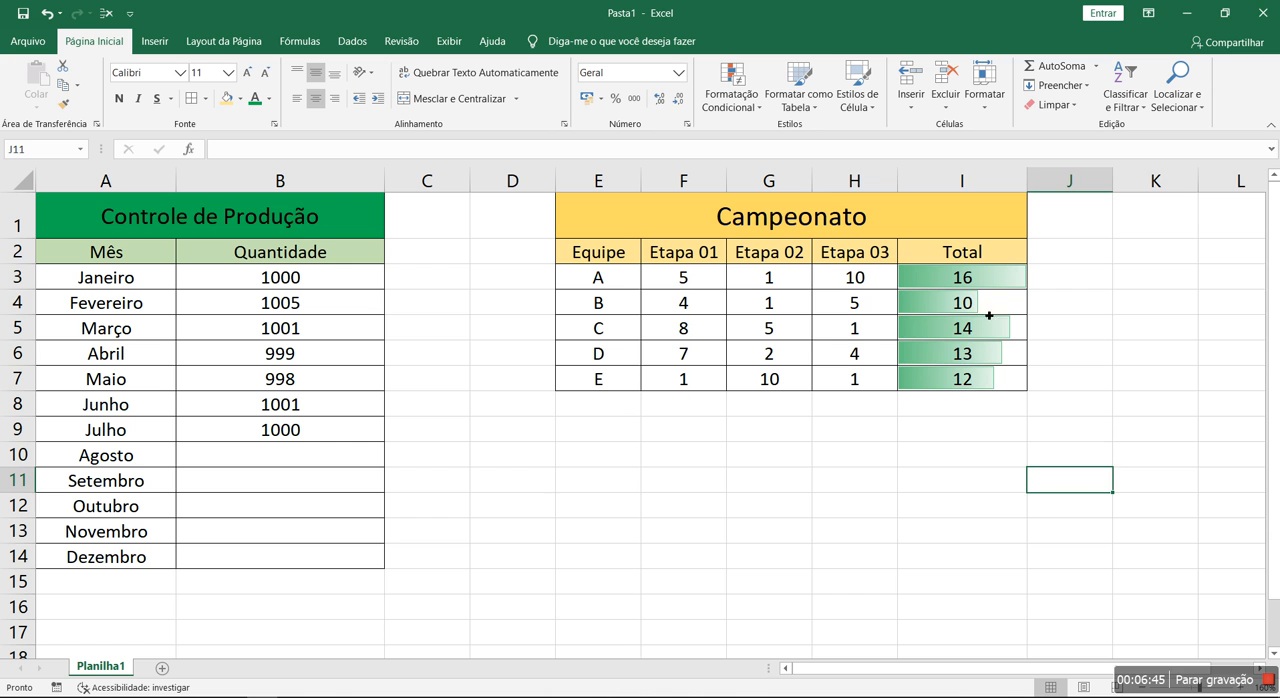
# Try right and left alignment on the totals in I3:I7 and return them to centred
pyautogui.moveTo(981, 291); pyautogui.dragTo(977, 378)
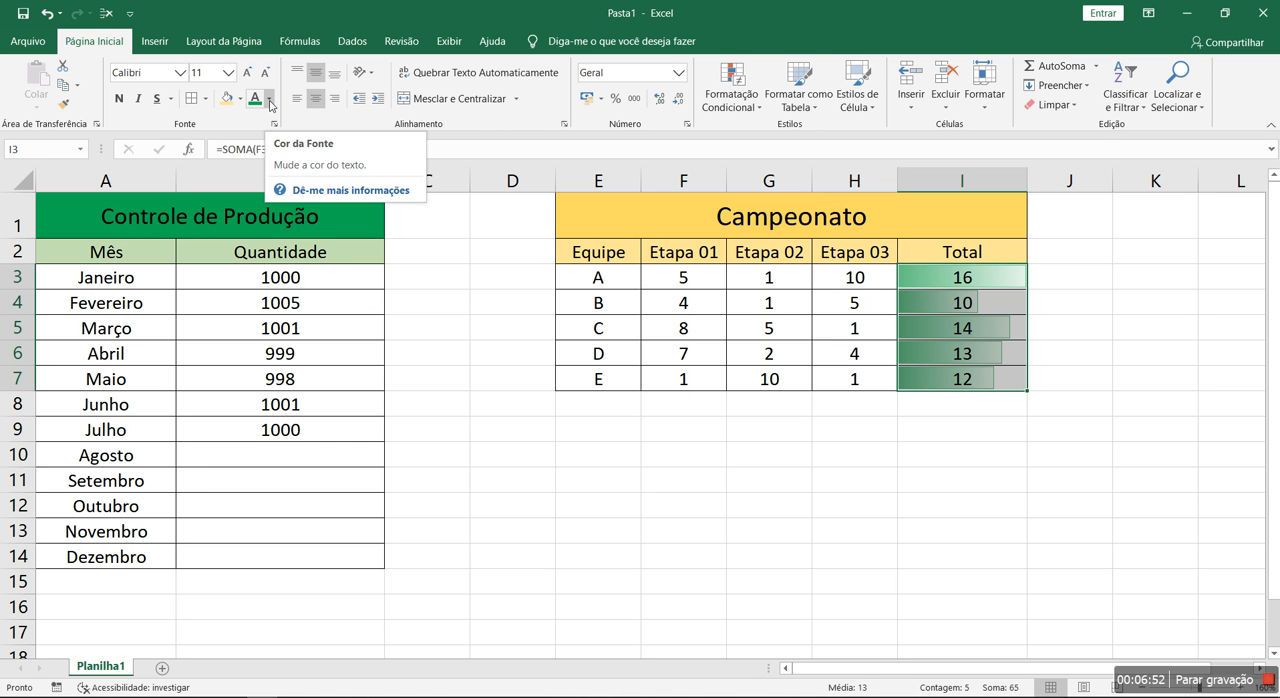
pyautogui.click(974, 423)
pyautogui.moveTo(960, 274); pyautogui.dragTo(954, 378)
pyautogui.click(335, 98)
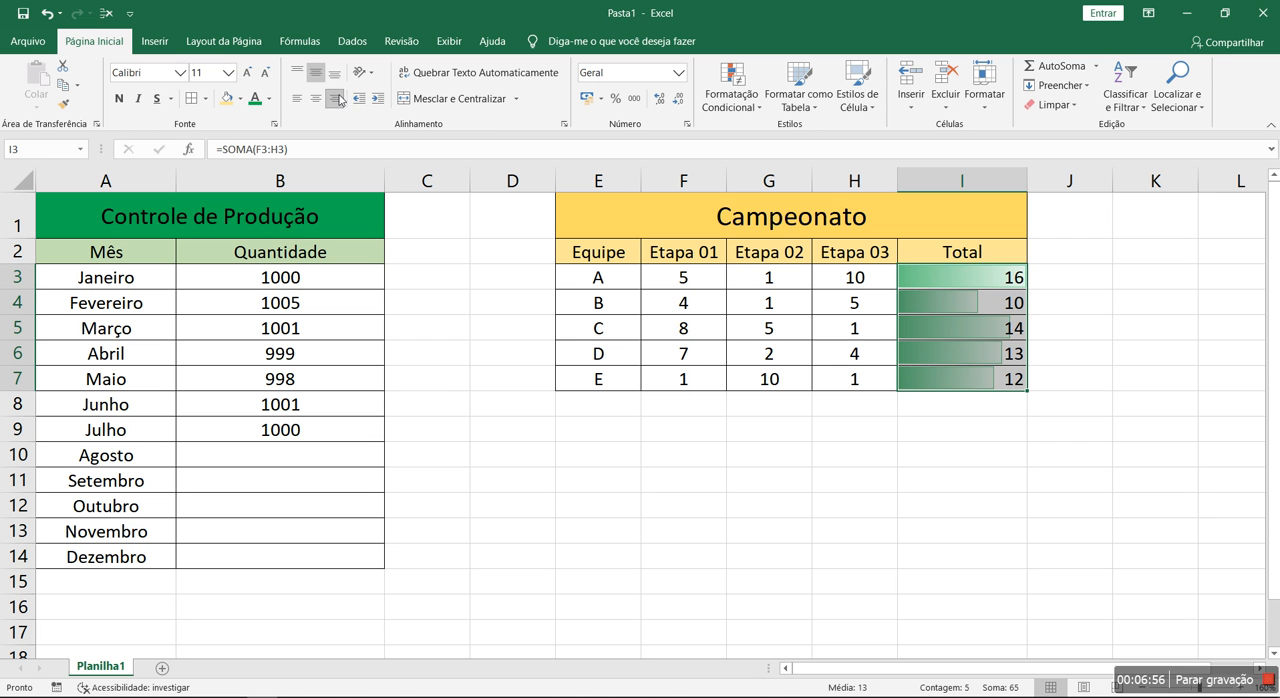
pyautogui.click(299, 99)
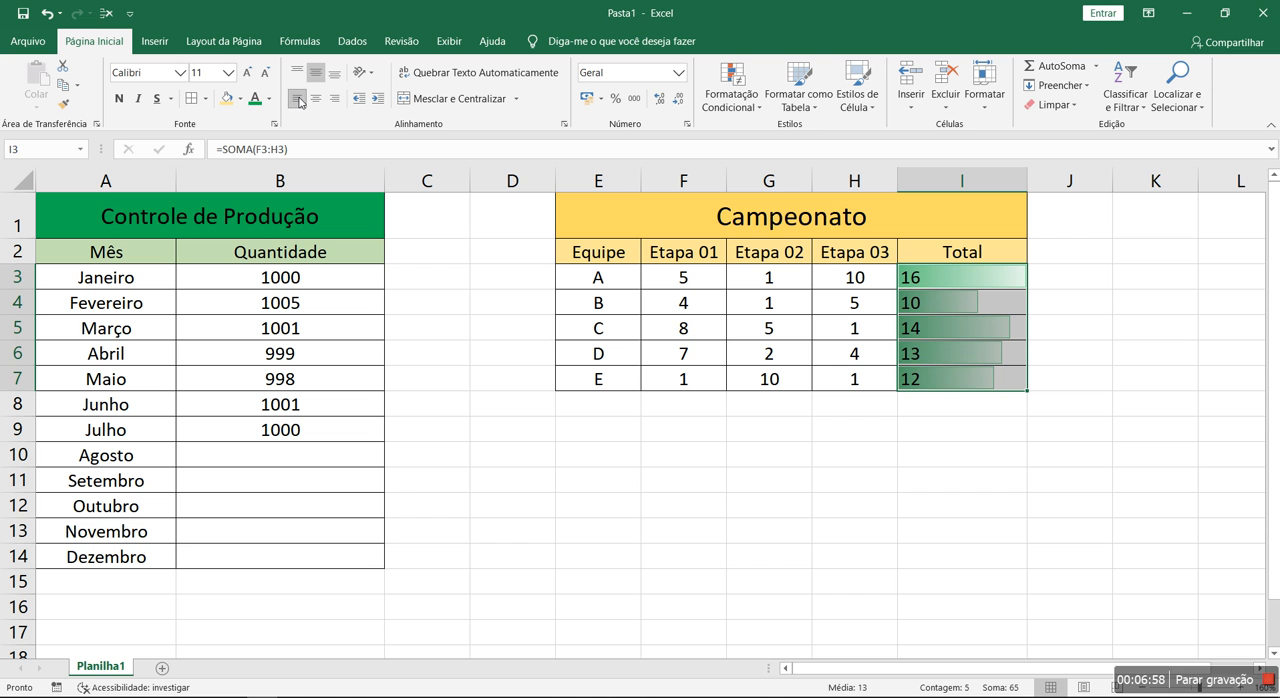
pyautogui.click(316, 98)
# Reduce the font size of the totals in I3:I7 to 8
pyautogui.click(266, 75)
pyautogui.click(266, 75)
pyautogui.click(266, 75)
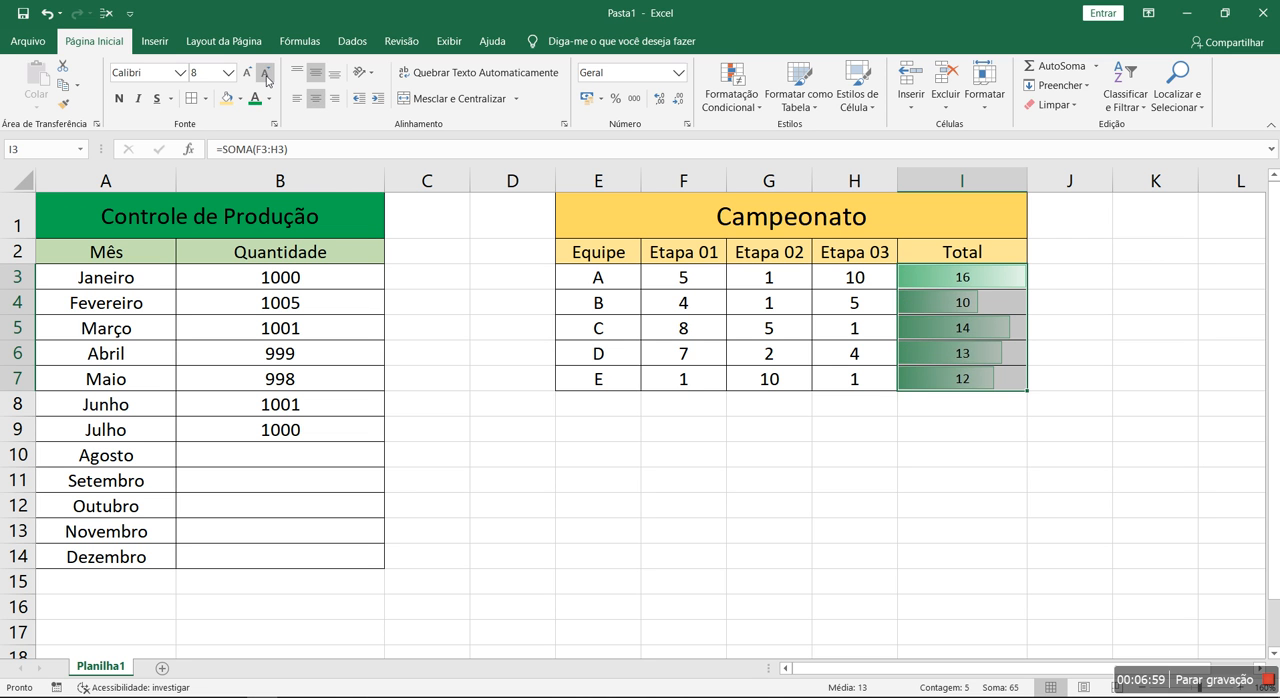
pyautogui.click(978, 505)
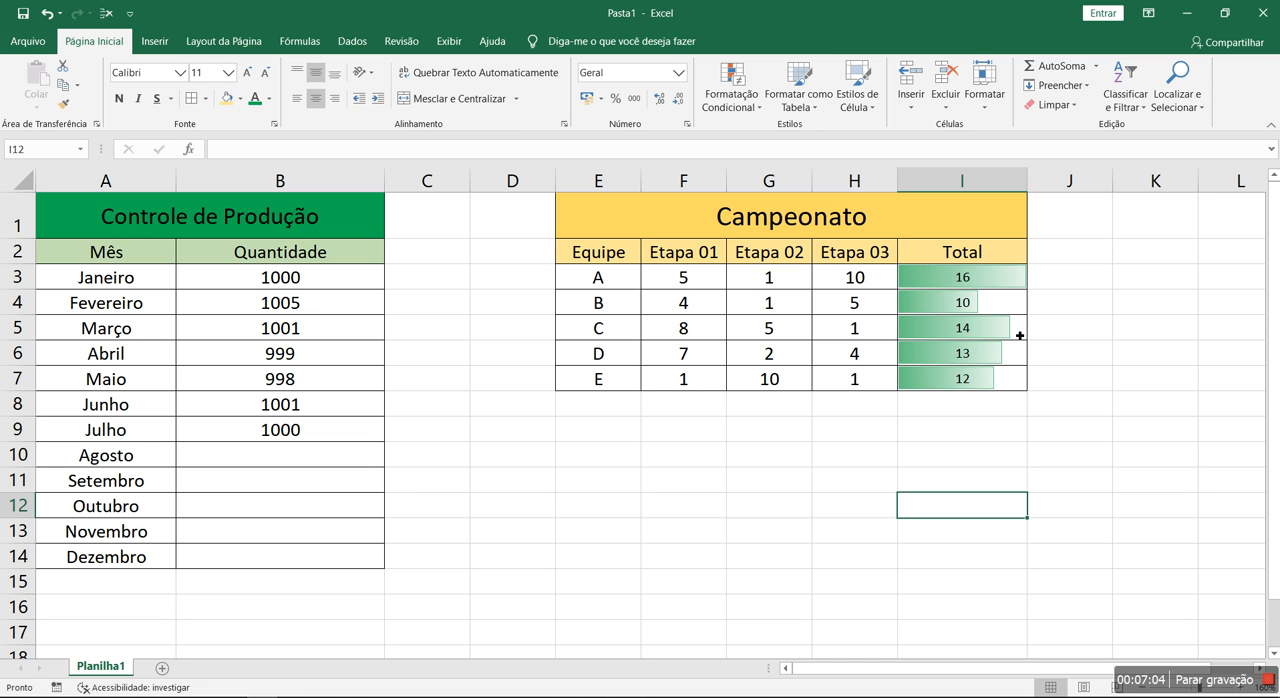
# Change the data bars on the totals in I3:I7 to the solid red fill
pyautogui.click(731, 95)
pyautogui.moveTo(815, 219)
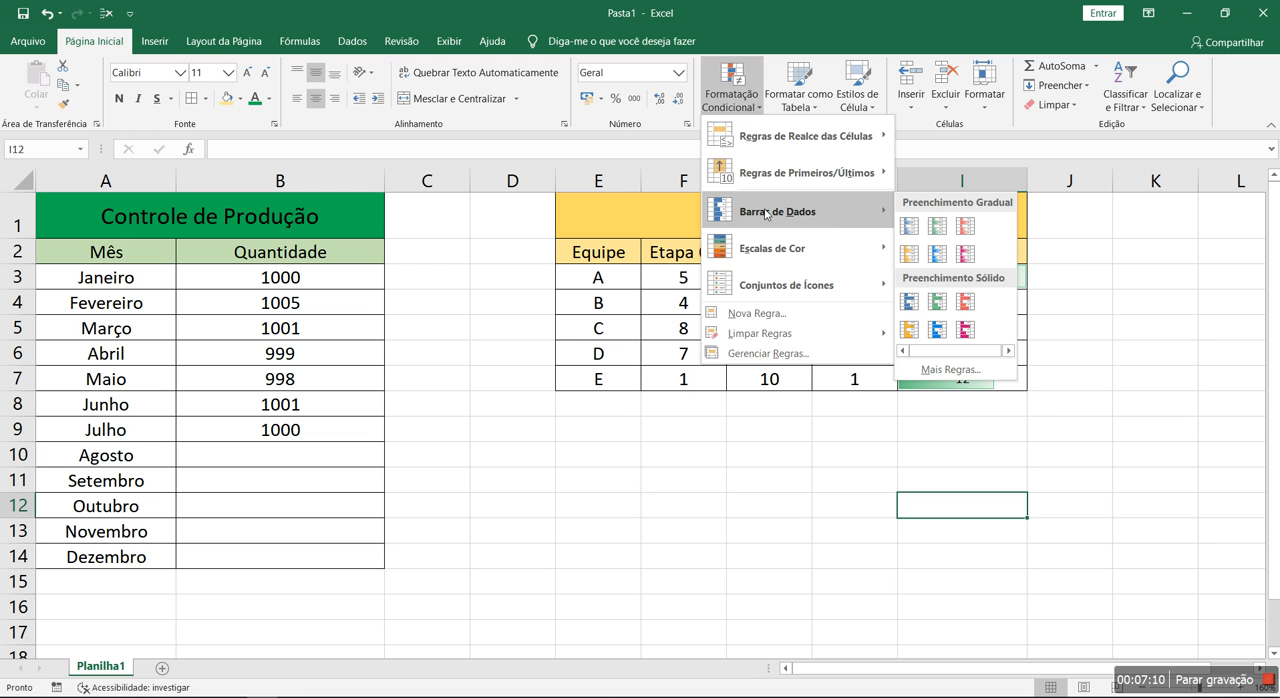
pyautogui.click(910, 464)
pyautogui.moveTo(962, 281); pyautogui.dragTo(948, 379)
pyautogui.click(731, 95)
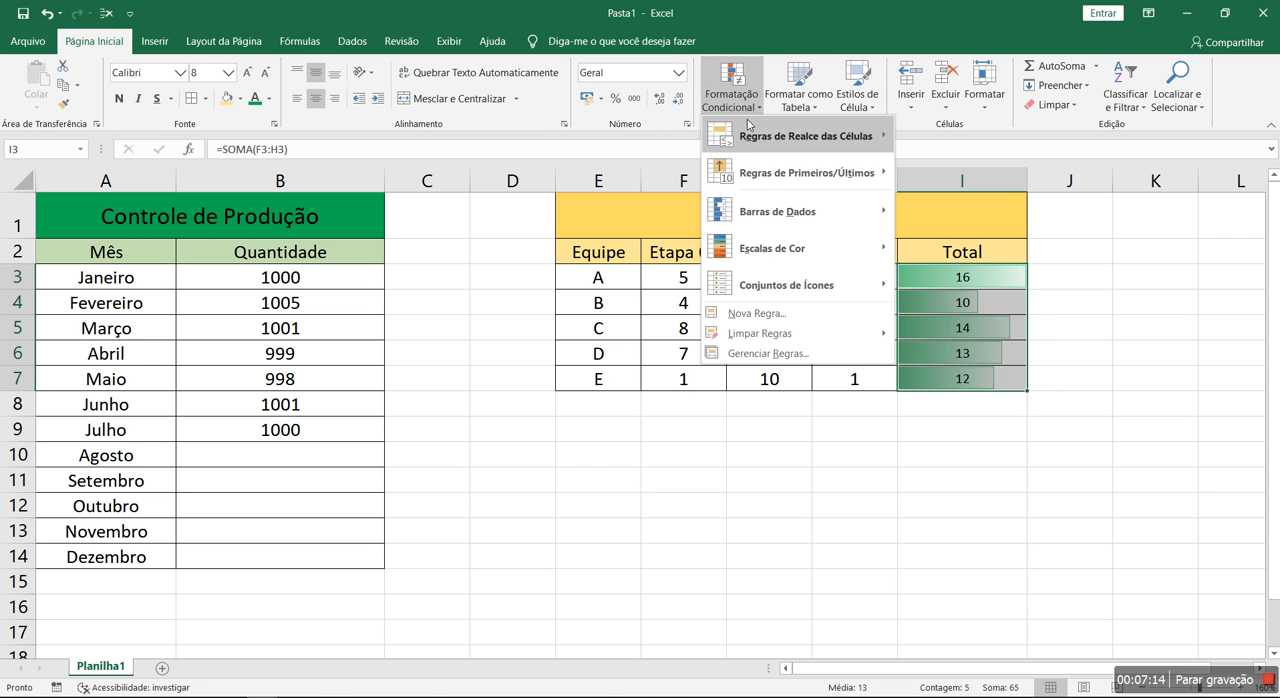
pyautogui.moveTo(797, 208)
pyautogui.click(968, 301)
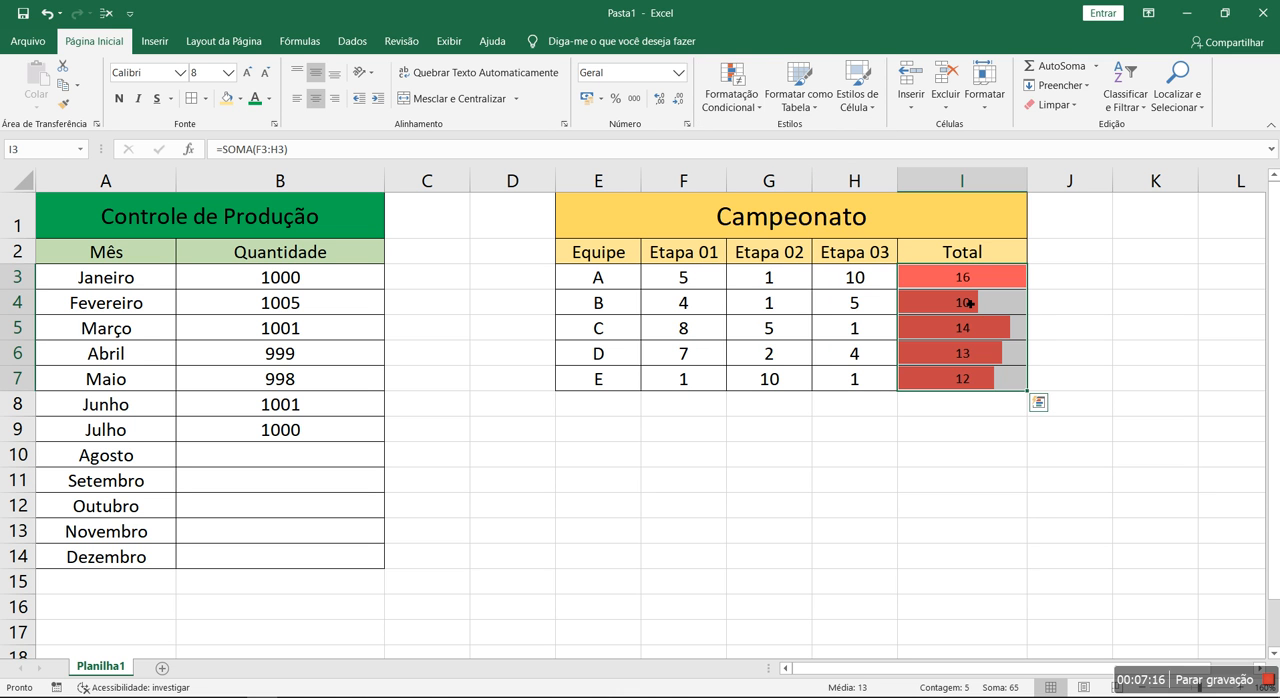
pyautogui.click(941, 516)
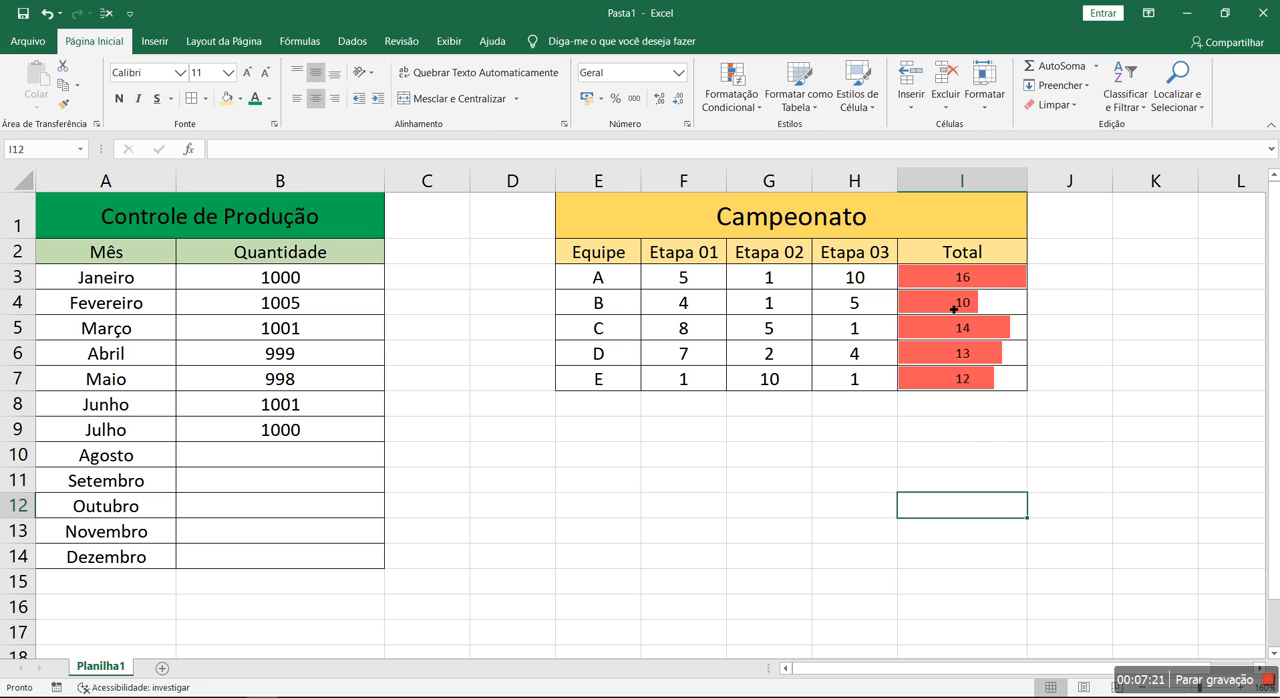
# Review the data bar and colour scale presets and the custom data bar rule settings for I3:I7, without applying any
pyautogui.moveTo(953, 277); pyautogui.dragTo(941, 383)
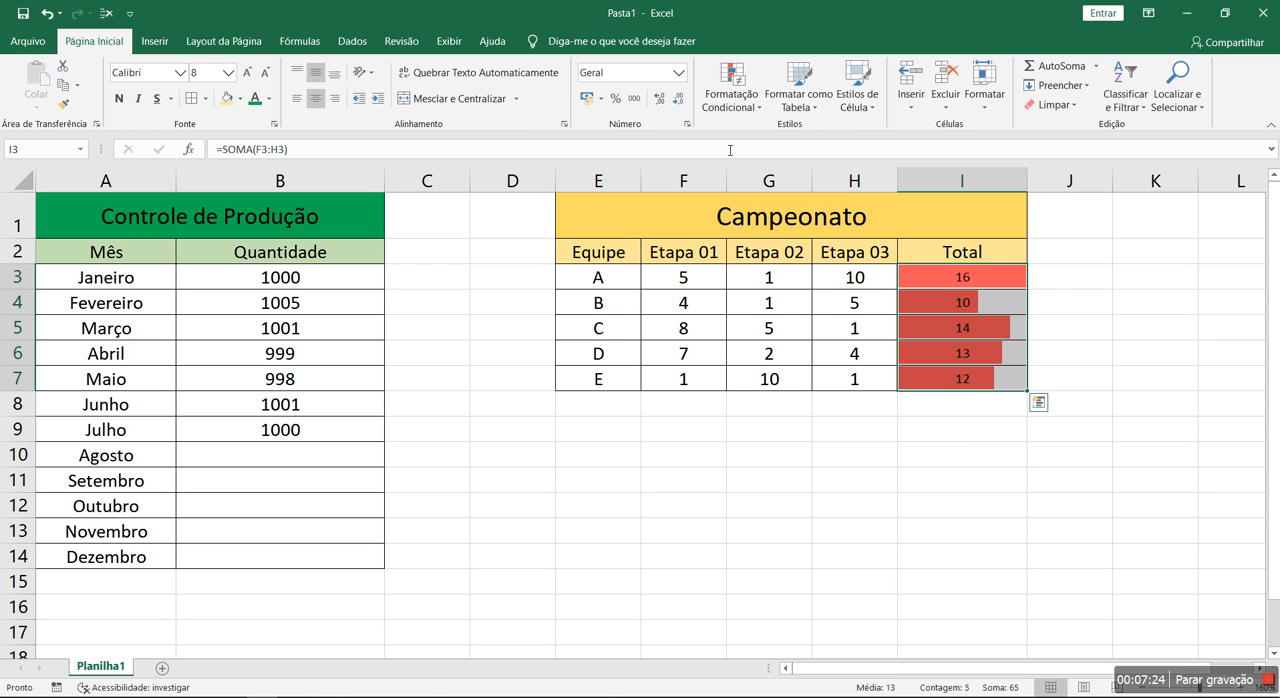
pyautogui.click(743, 118)
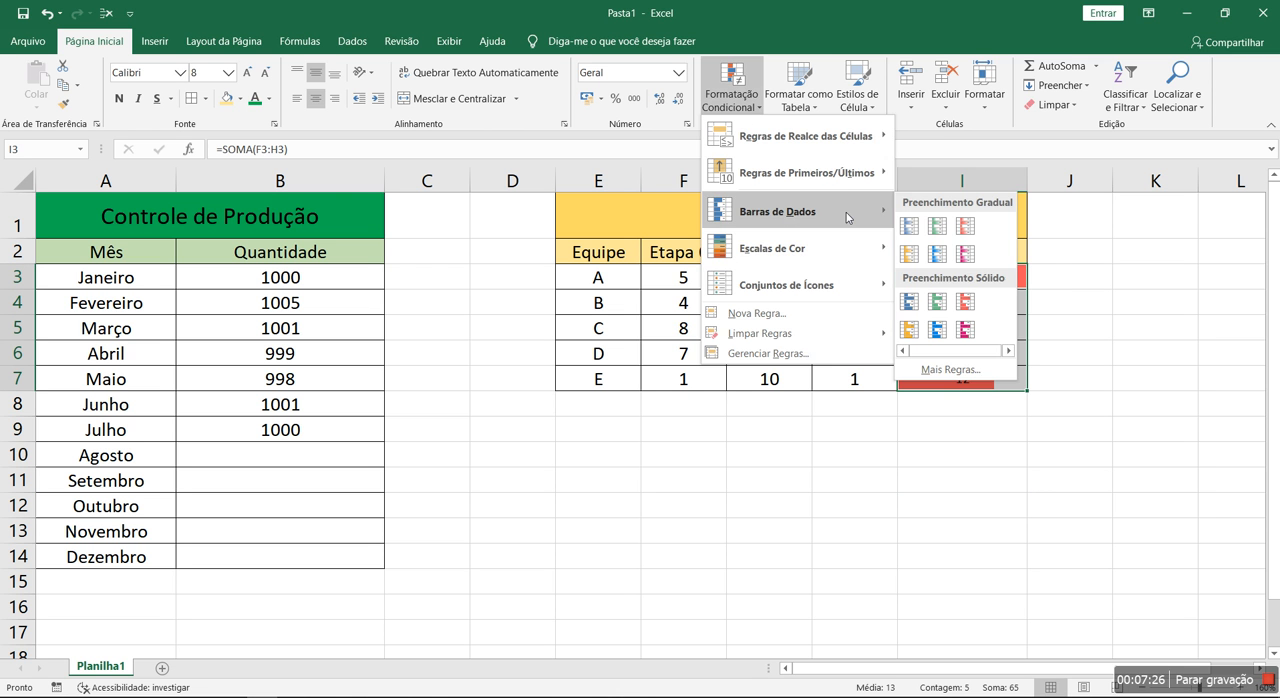
pyautogui.moveTo(783, 262)
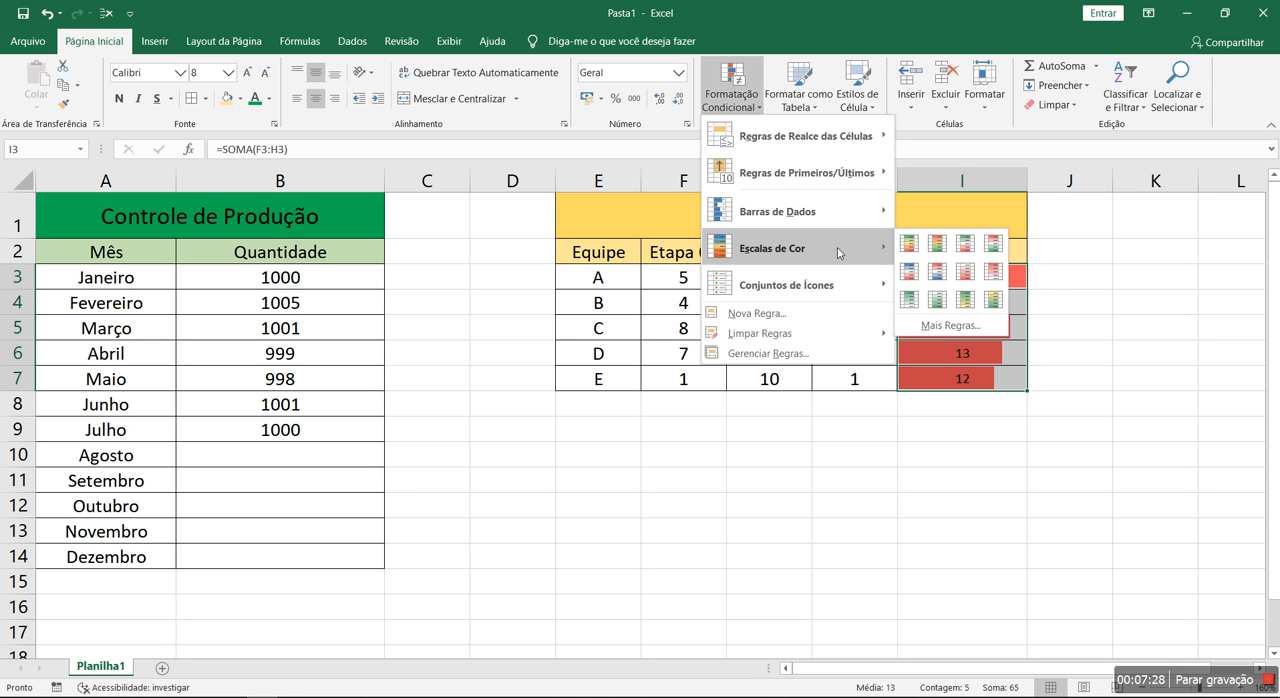
pyautogui.moveTo(820, 215)
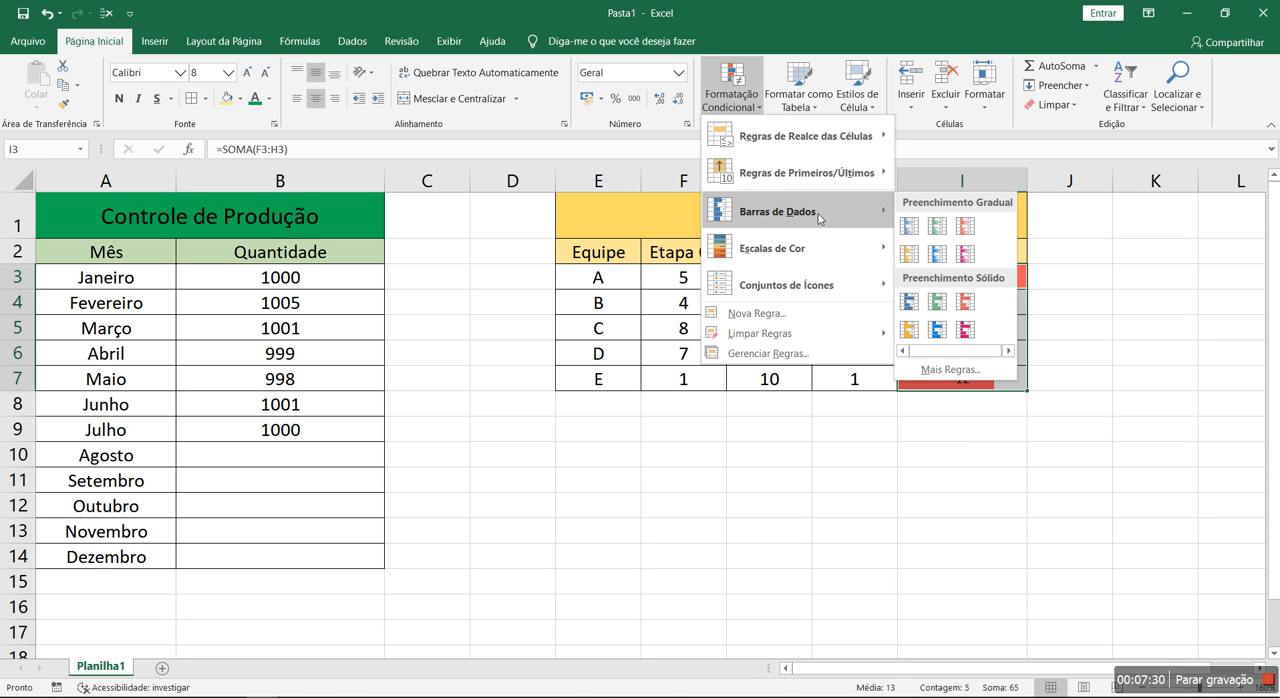
pyautogui.click(950, 369)
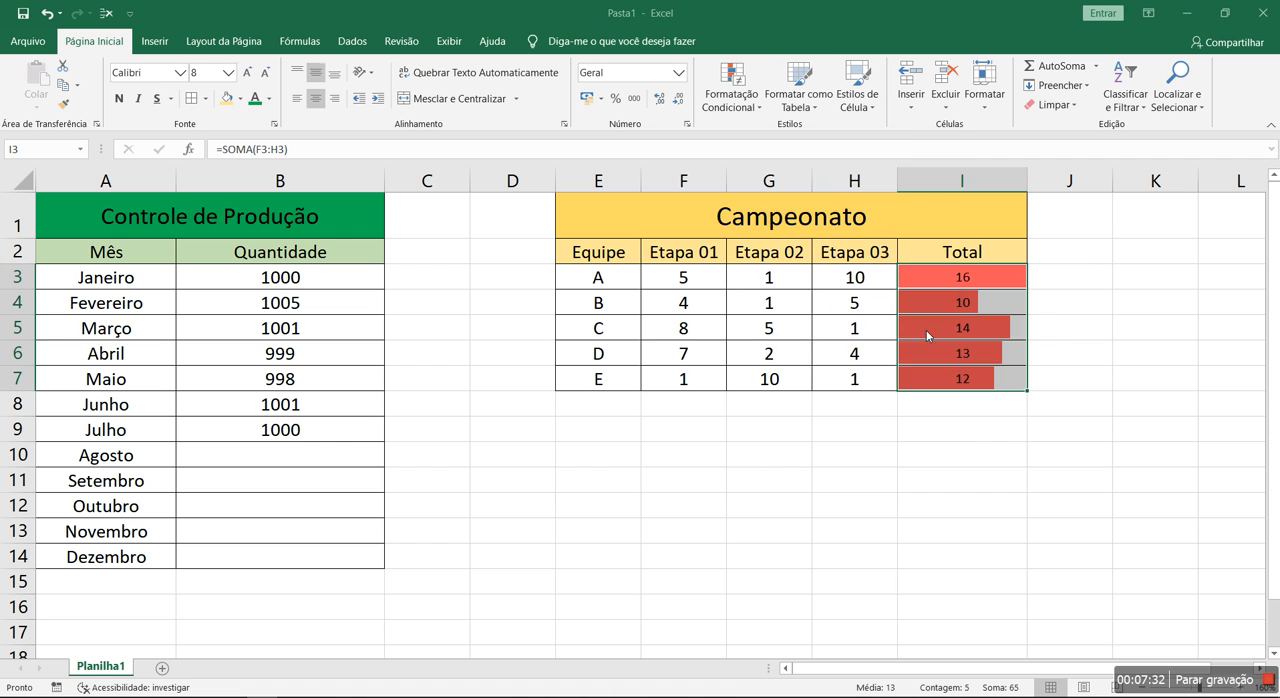
pyautogui.click(914, 531)
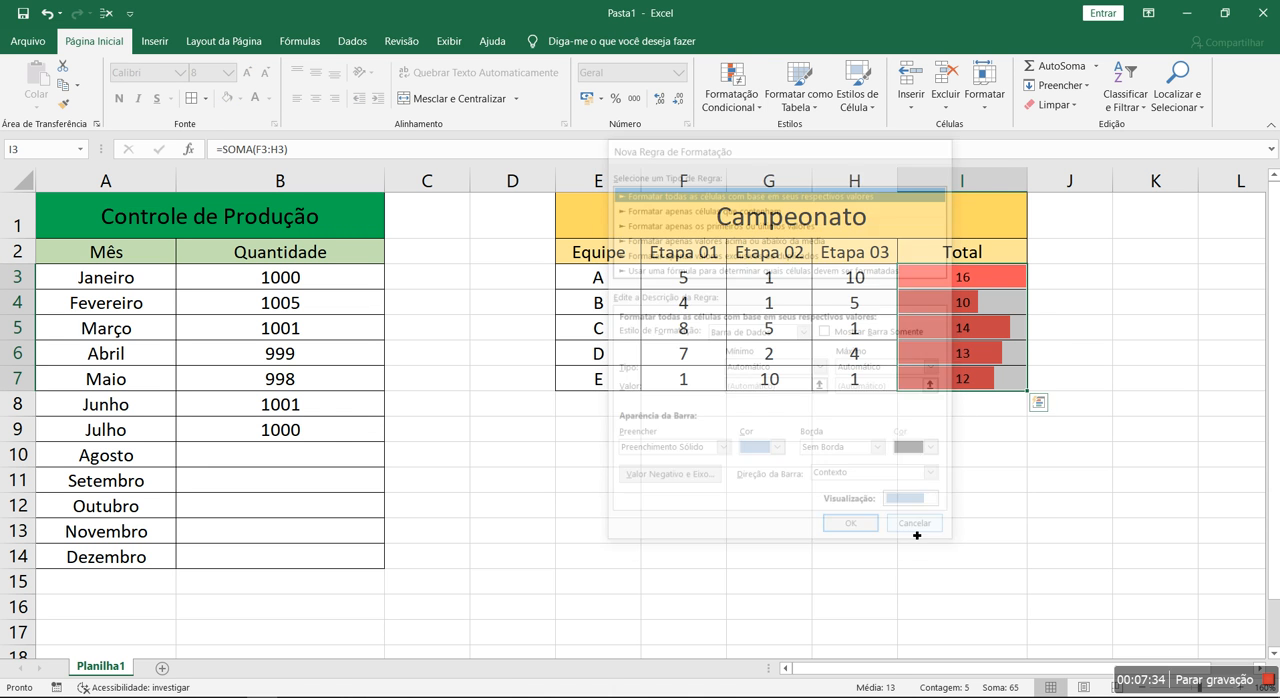
pyautogui.click(731, 100)
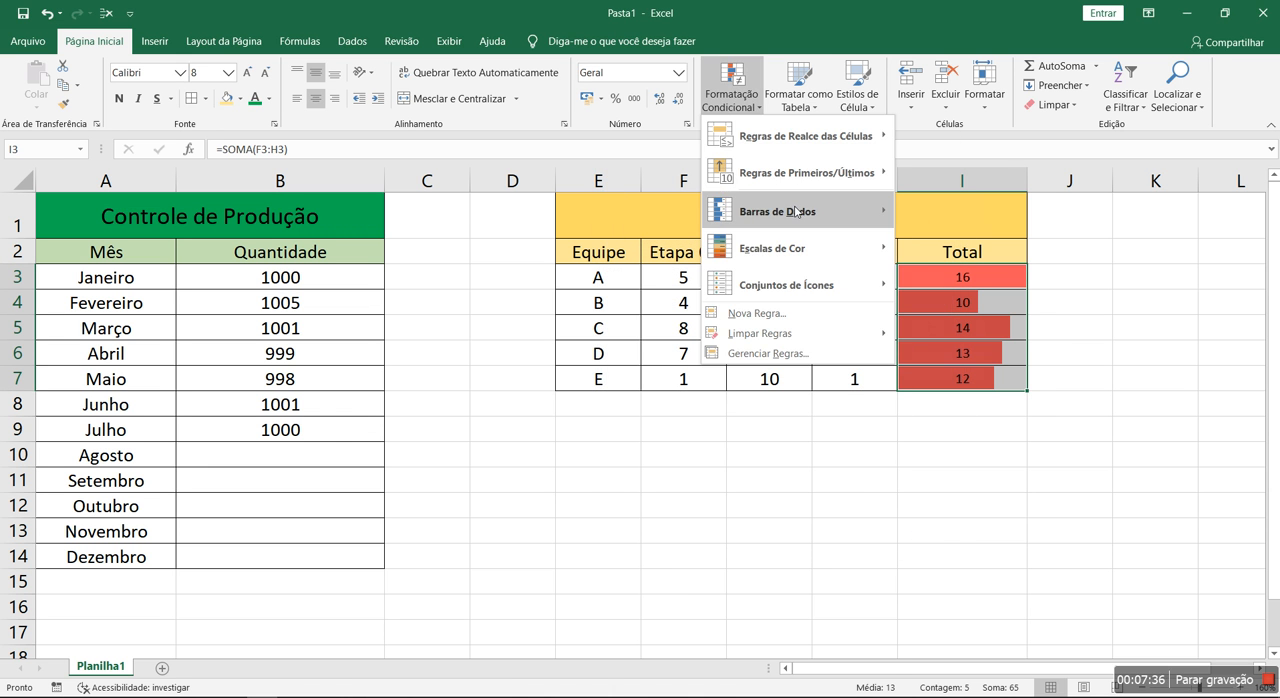
pyautogui.moveTo(797, 210)
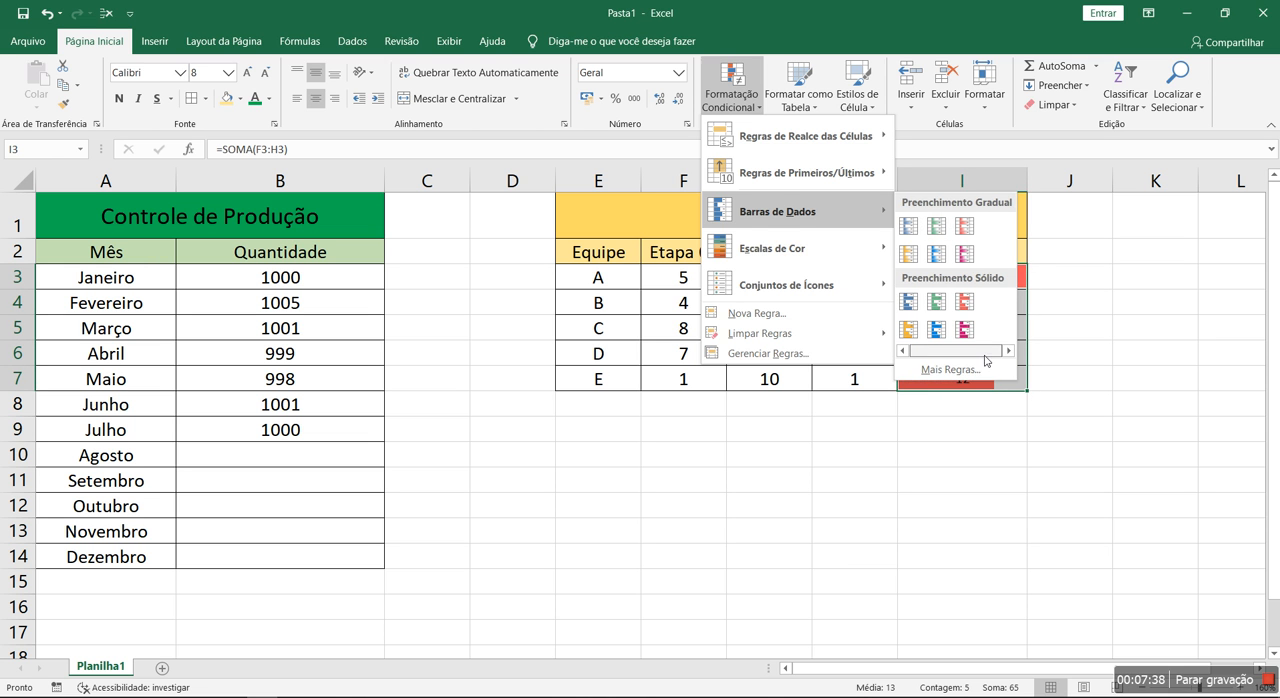
pyautogui.moveTo(789, 260)
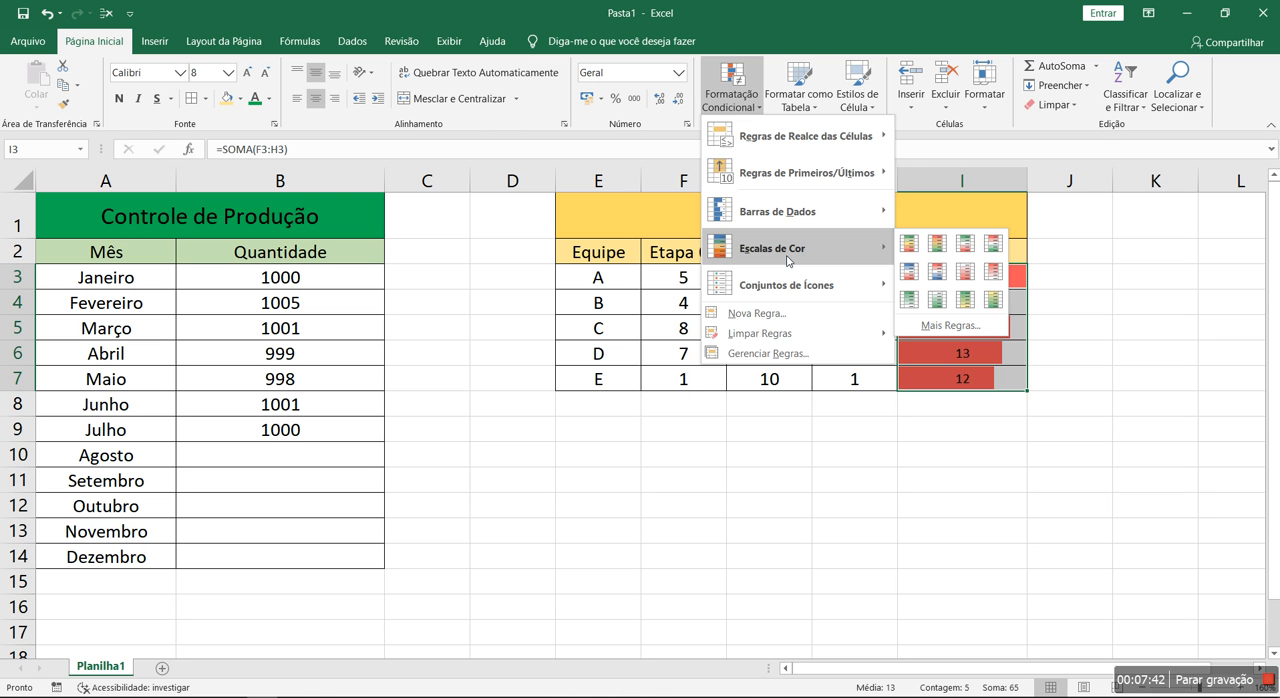
pyautogui.click(925, 531)
# Apply the green-yellow-red colour scale to I3:I7 on top of the existing data bars
pyautogui.moveTo(953, 268); pyautogui.dragTo(940, 378)
pyautogui.click(742, 96)
pyautogui.moveTo(803, 262)
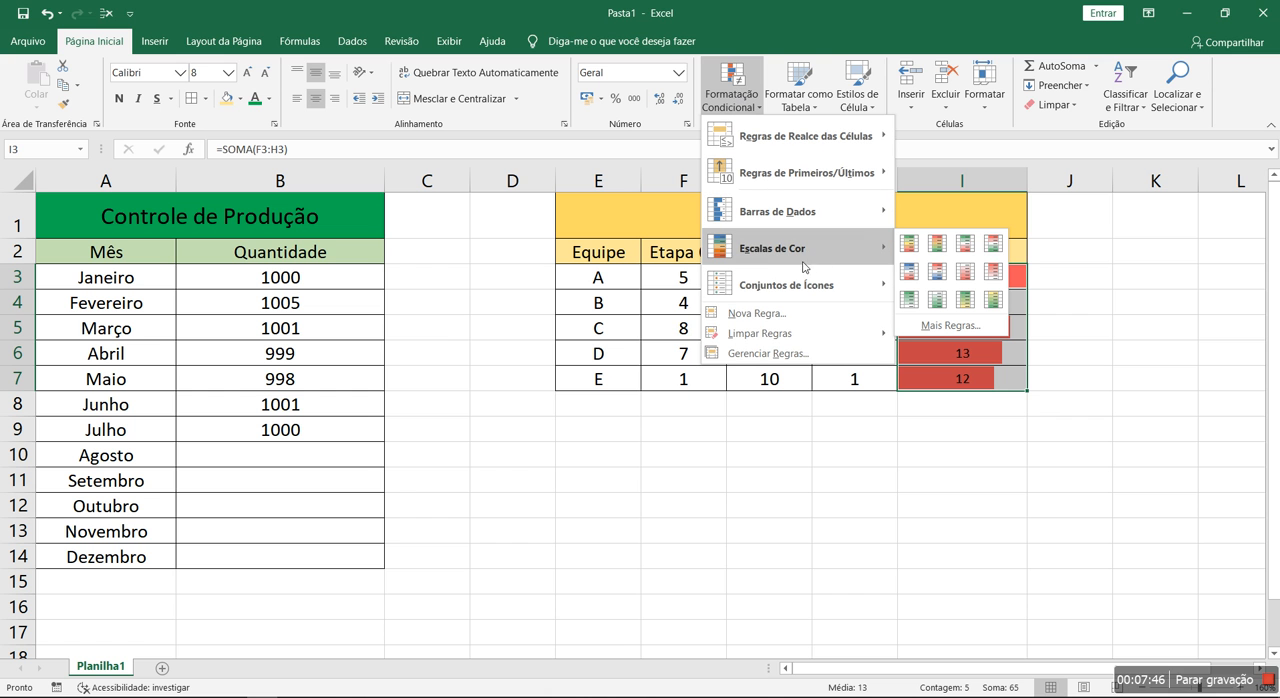
pyautogui.click(908, 241)
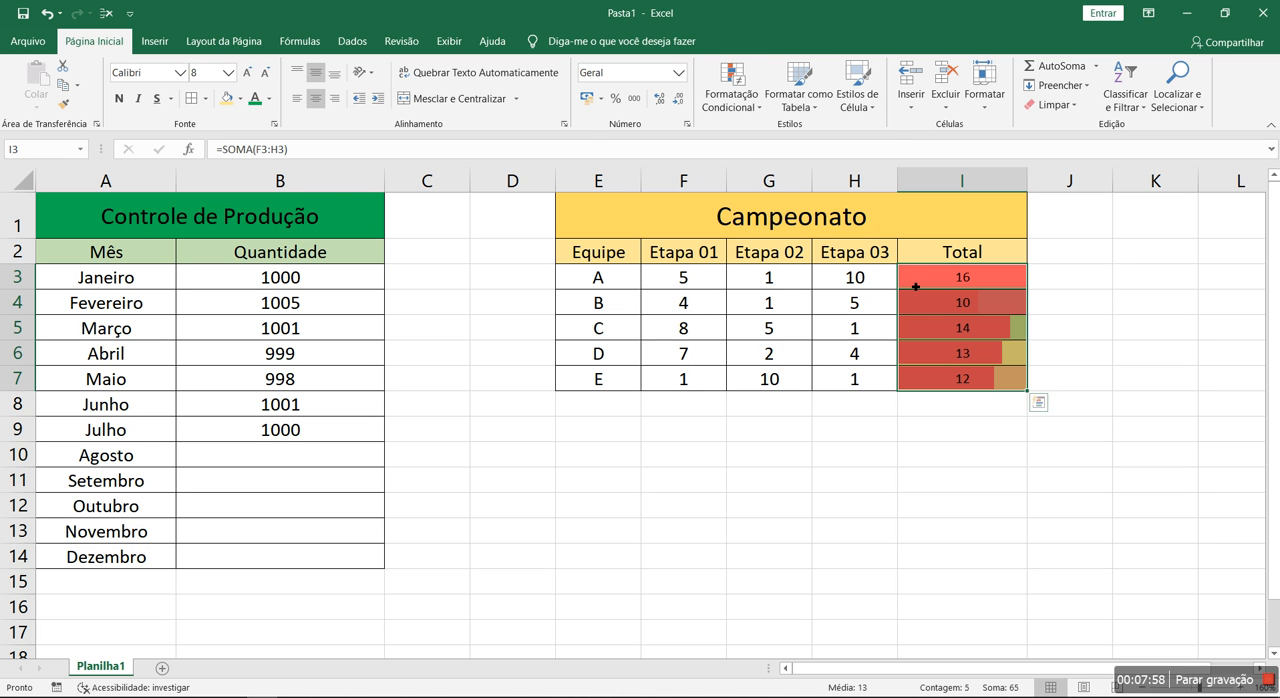
# Clear all conditional formatting rules from the selected totals in I3:I7
pyautogui.click(731, 92)
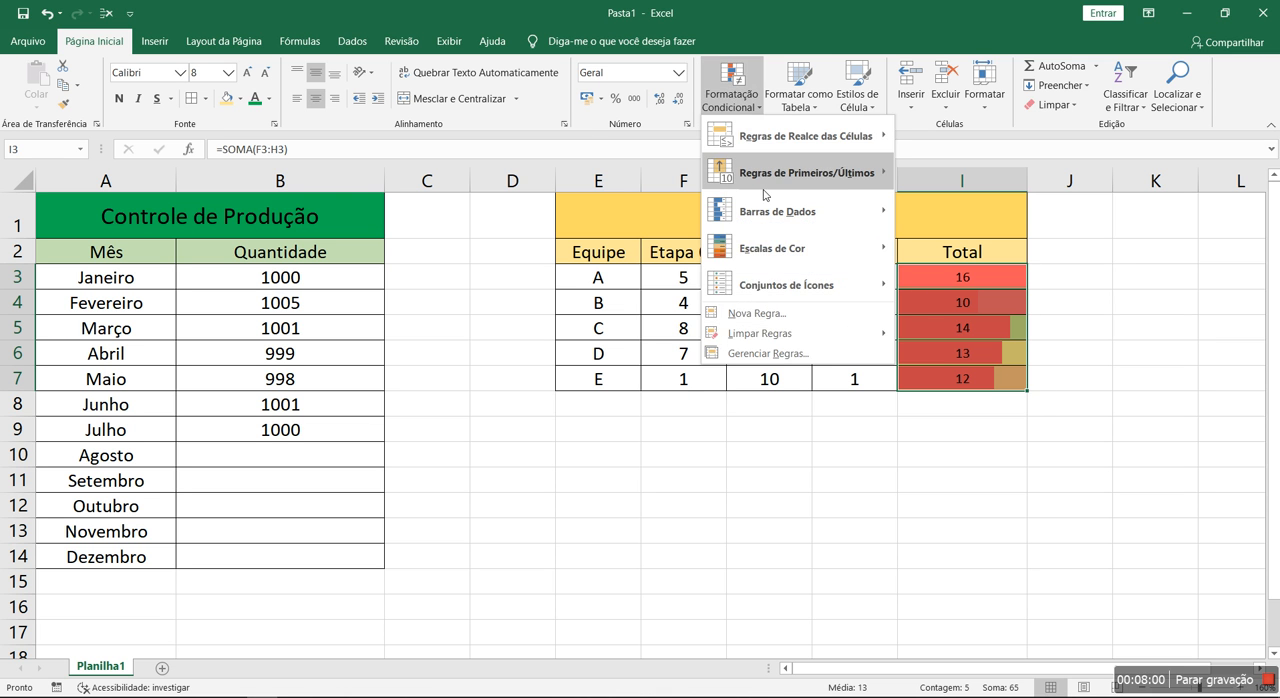
pyautogui.click(577, 443)
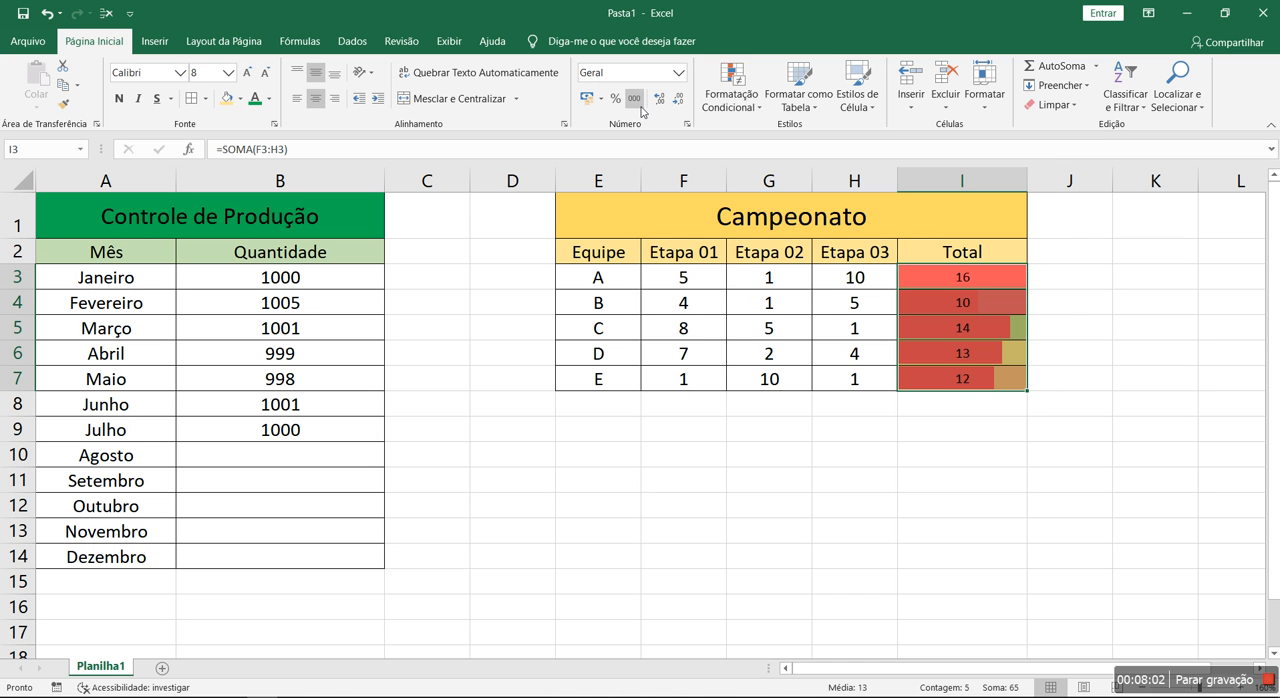
pyautogui.click(731, 95)
pyautogui.moveTo(783, 342)
pyautogui.click(955, 333)
pyautogui.click(920, 474)
# Apply only the green-yellow-red colour scale to the cleared Campeonato totals in I3:I7
pyautogui.moveTo(946, 277); pyautogui.dragTo(946, 375)
pyautogui.click(722, 100)
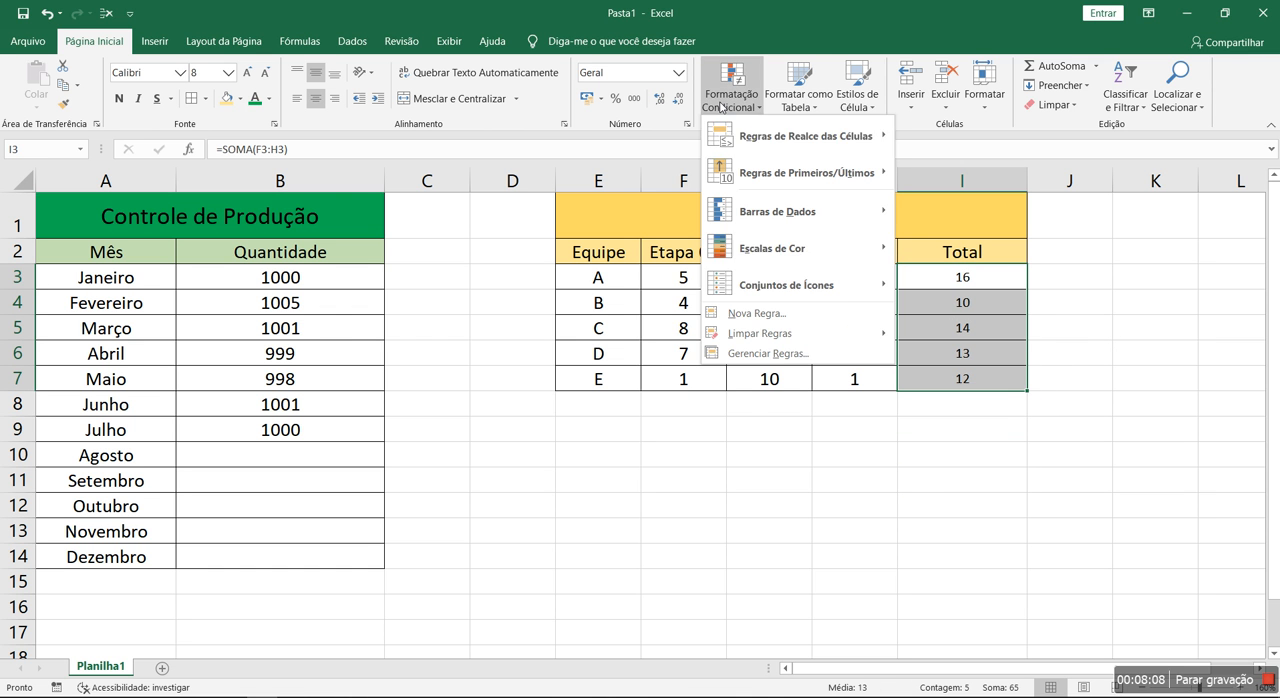
pyautogui.click(907, 244)
pyautogui.click(913, 478)
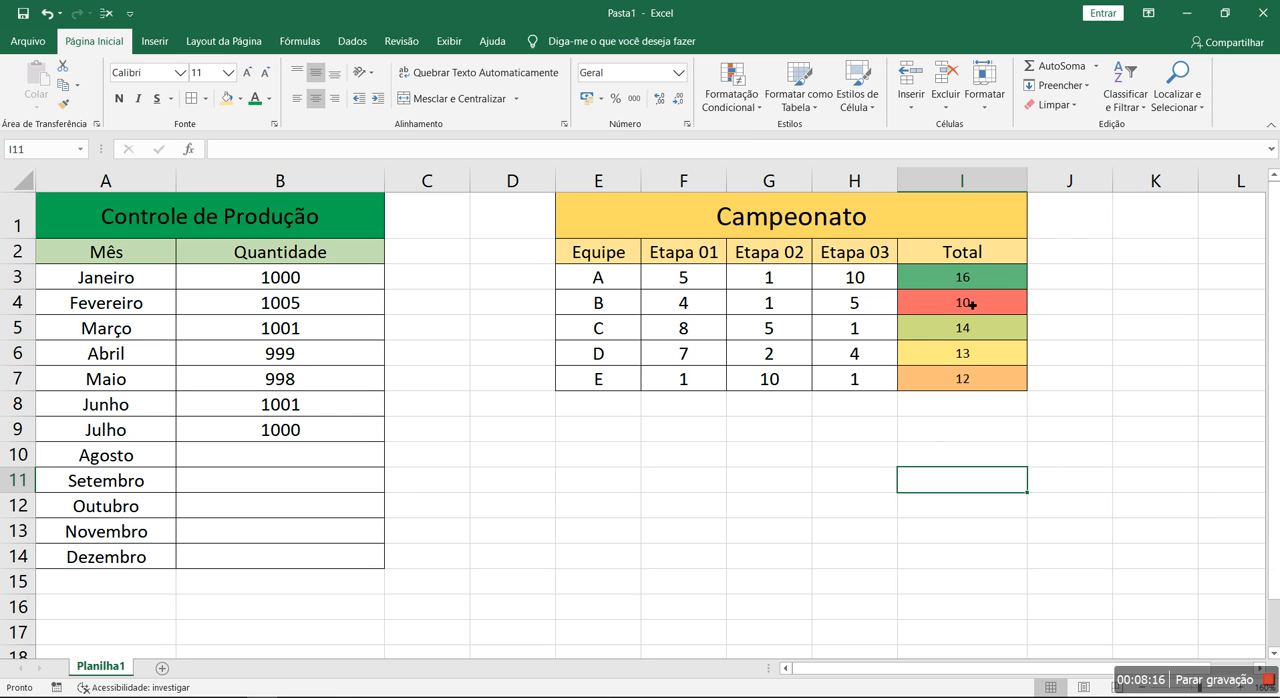
# Examine the colour scale shading of each team's total in I3:I7
pyautogui.click(998, 284)
pyautogui.click(980, 332)
pyautogui.click(995, 355)
pyautogui.click(985, 379)
pyautogui.click(985, 303)
pyautogui.click(985, 454)
# Change team B's Etapa 03 score in H4 to 10
pyautogui.click(850, 331)
pyautogui.click(853, 305)
pyautogui.write('10')
pyautogui.press('Return')
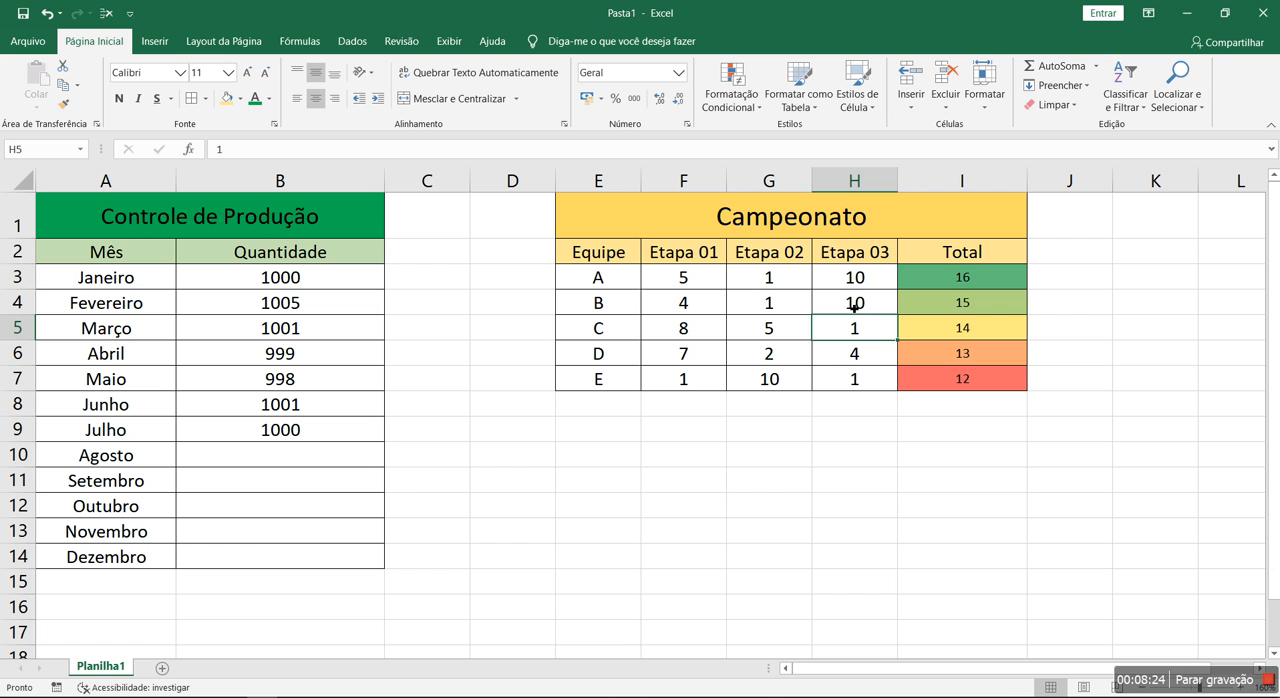
# Change team A's Etapa 03 score in H3 to 1
pyautogui.click(872, 280)
pyautogui.write('1')
pyautogui.press('Return')
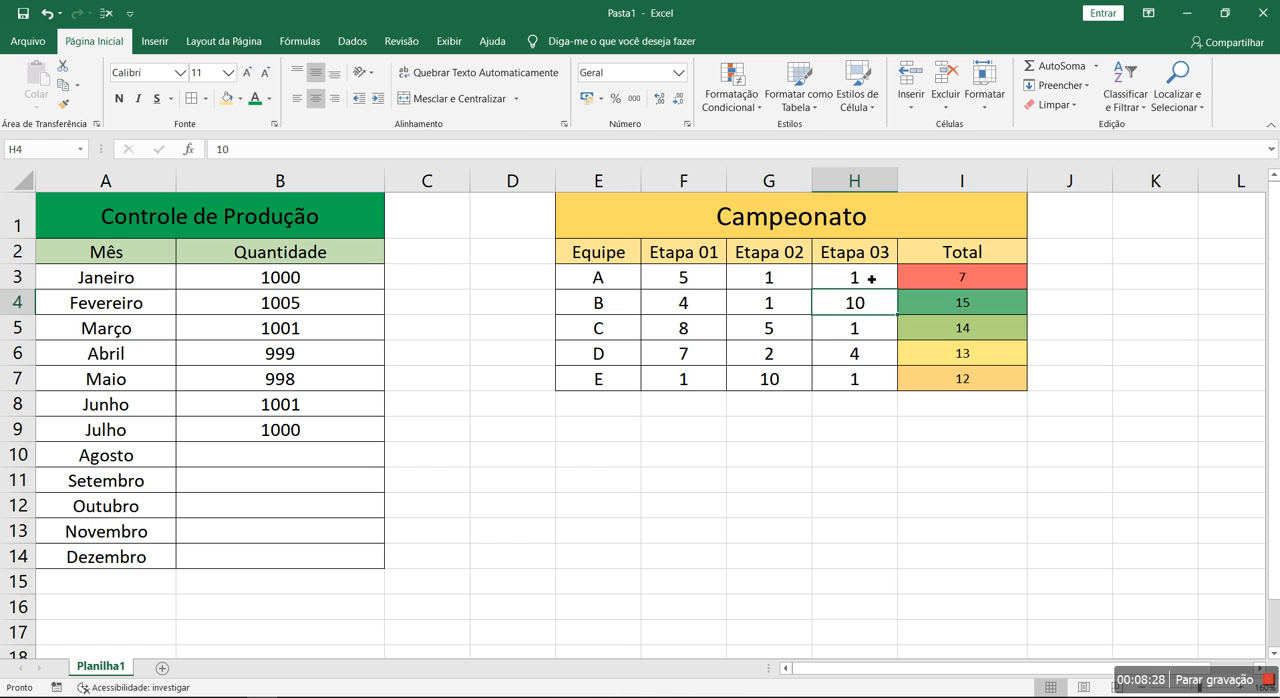
# Undo the last two Etapa 03 score changes, in H3 and H4
pyautogui.hotkey('ctrl', 'z')
pyautogui.hotkey('ctrl', 'z')
# Apply the red-yellow-green colour scale to the Campeonato totals in I3:I7
pyautogui.moveTo(945, 281); pyautogui.dragTo(934, 380)
pyautogui.click(741, 110)
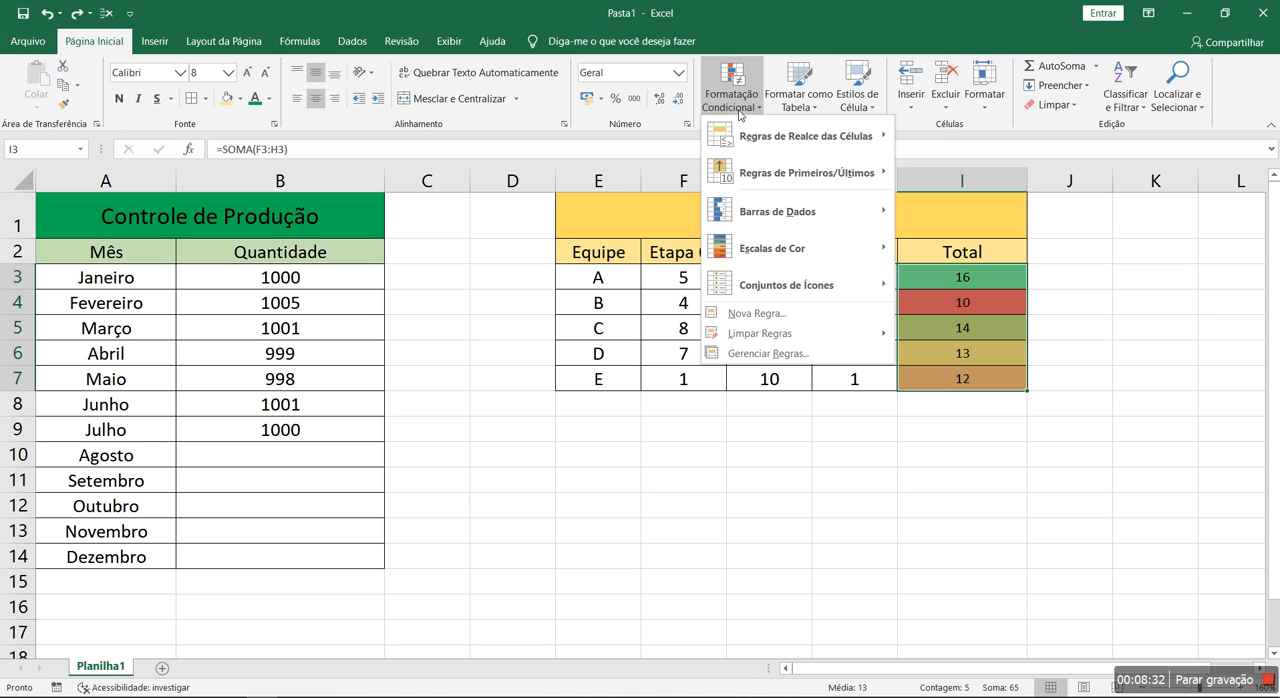
pyautogui.moveTo(797, 247)
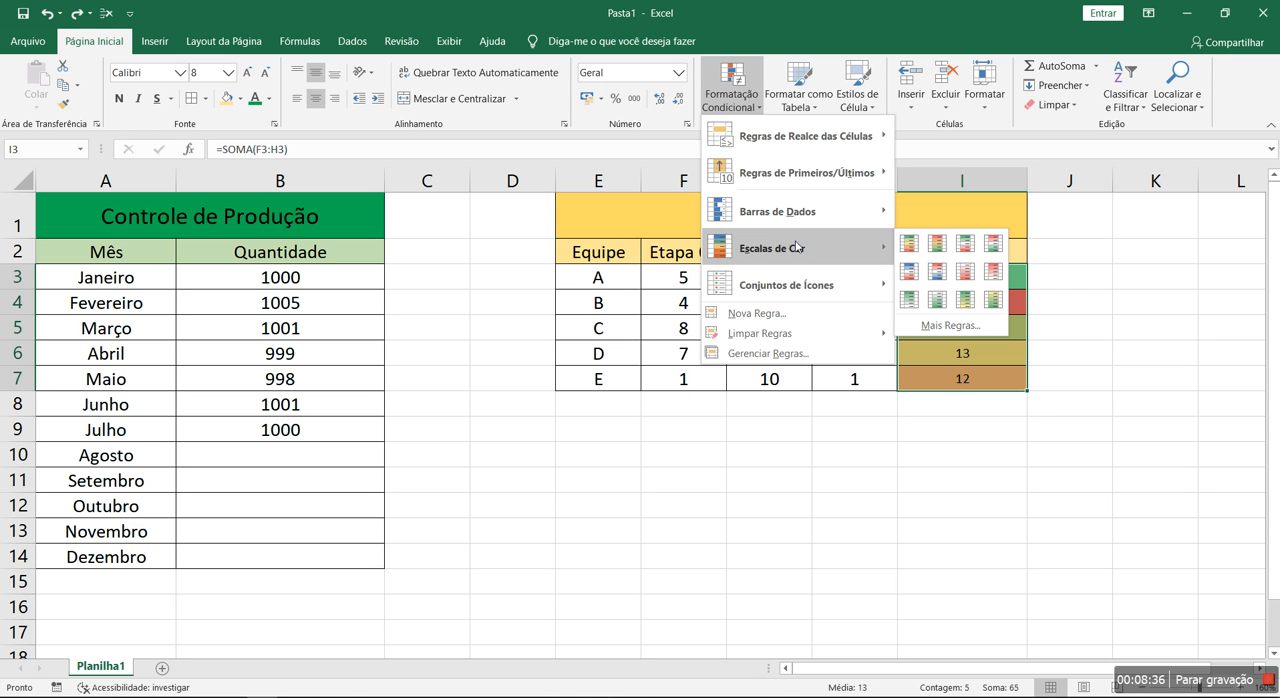
pyautogui.click(940, 245)
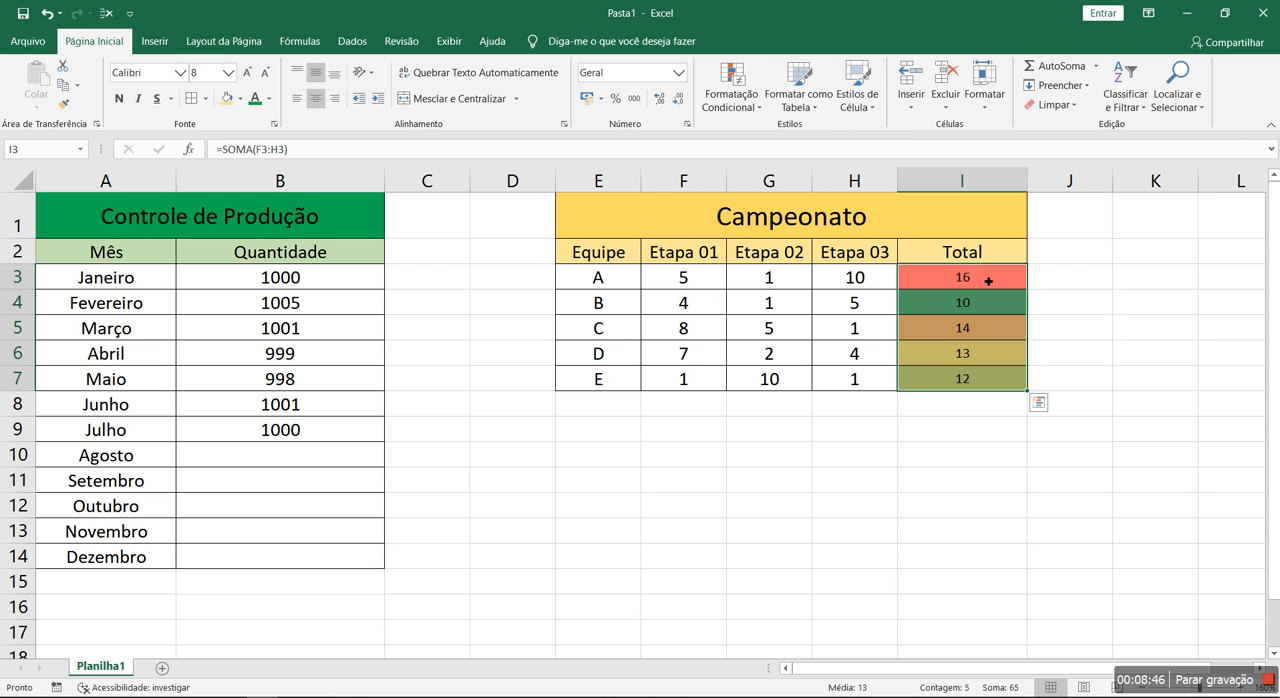
# Apply the green-yellow-red colour scale to team A's total in I3 only
pyautogui.click(731, 95)
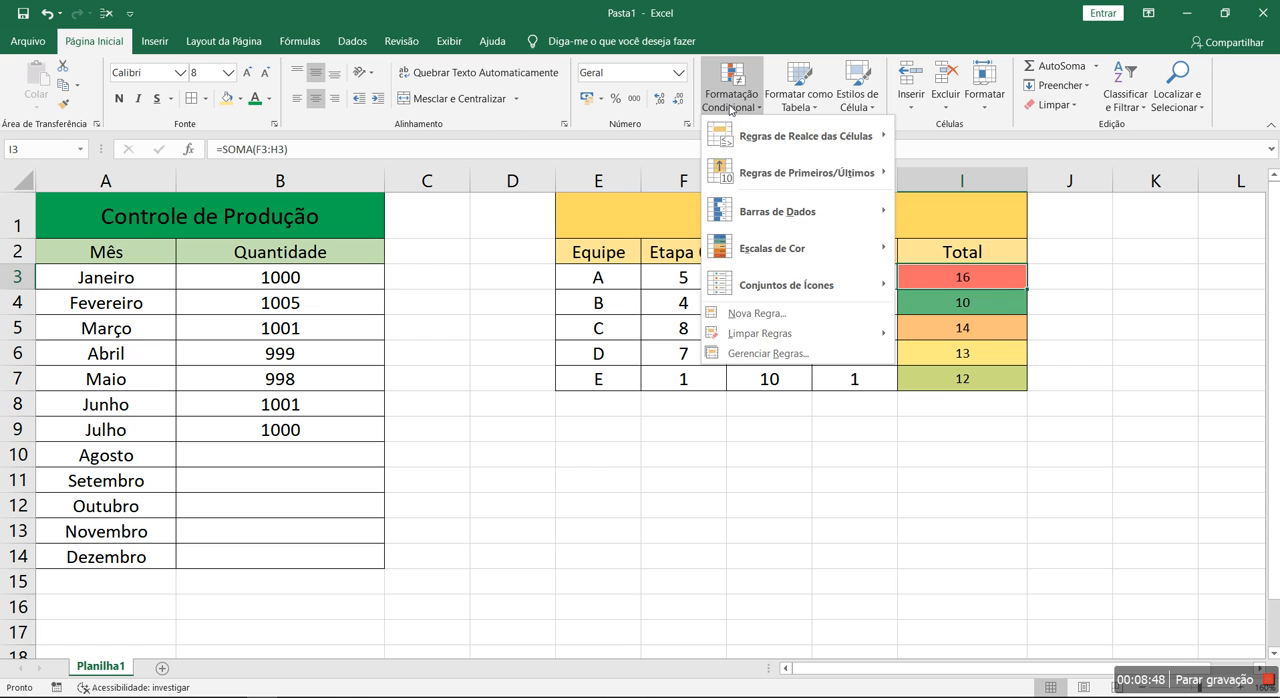
pyautogui.moveTo(848, 259)
pyautogui.click(911, 248)
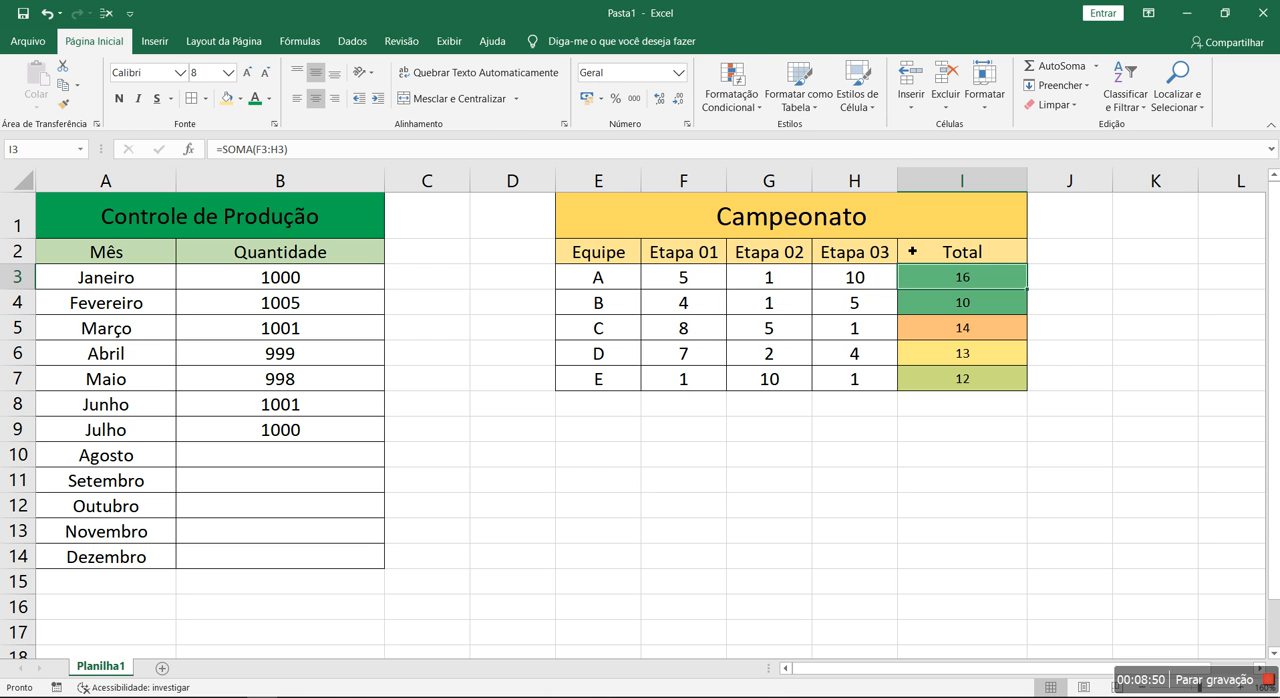
# Apply the two-colour yellow-green scale to all Campeonato totals in I3:I7 and deselect the range
pyautogui.moveTo(941, 281); pyautogui.dragTo(923, 385)
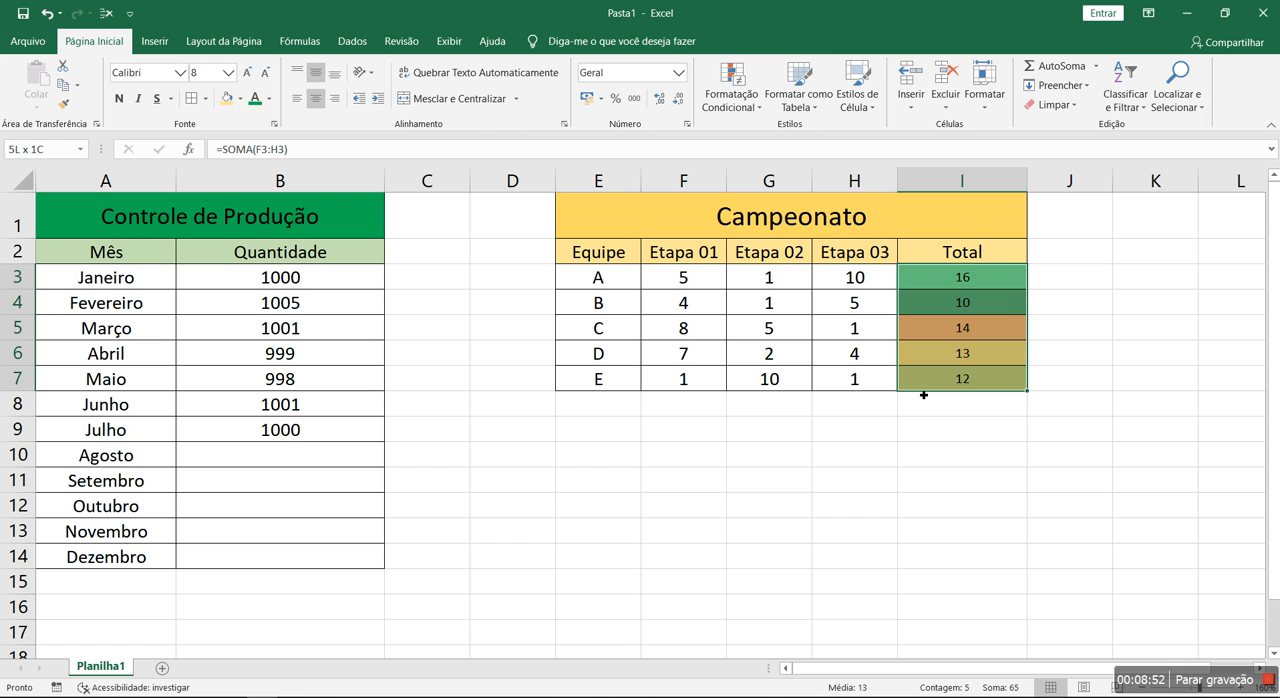
pyautogui.click(736, 112)
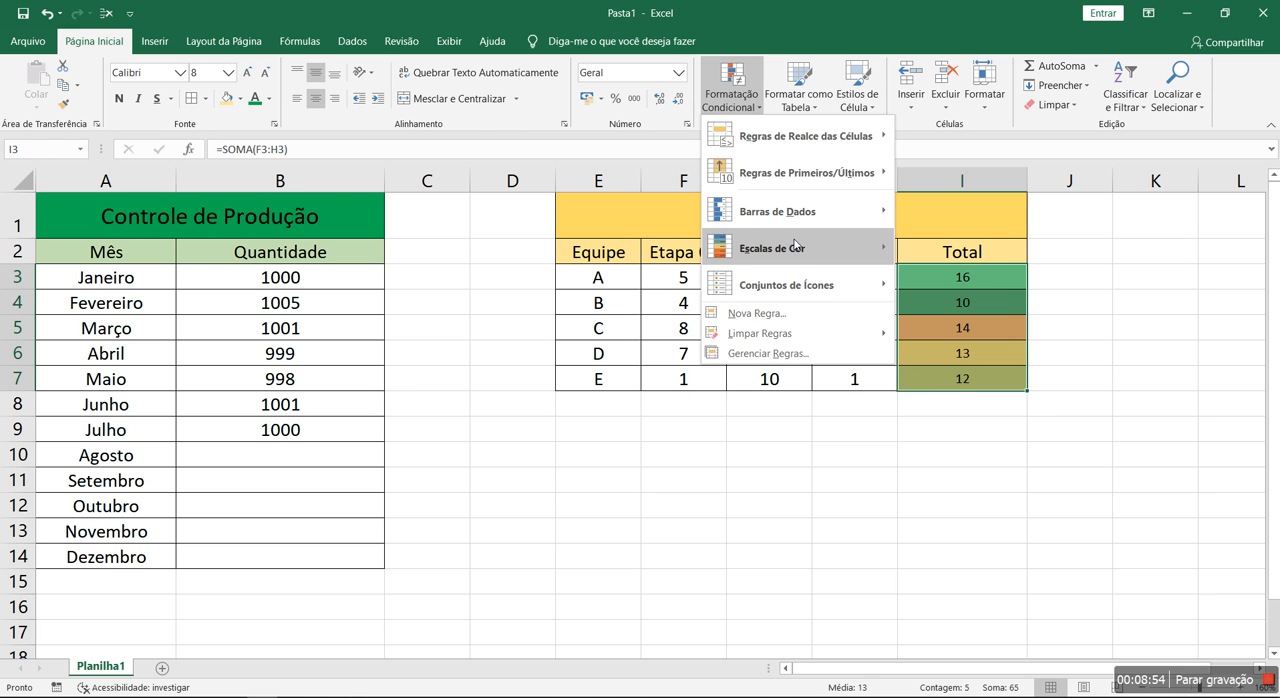
pyautogui.moveTo(832, 247)
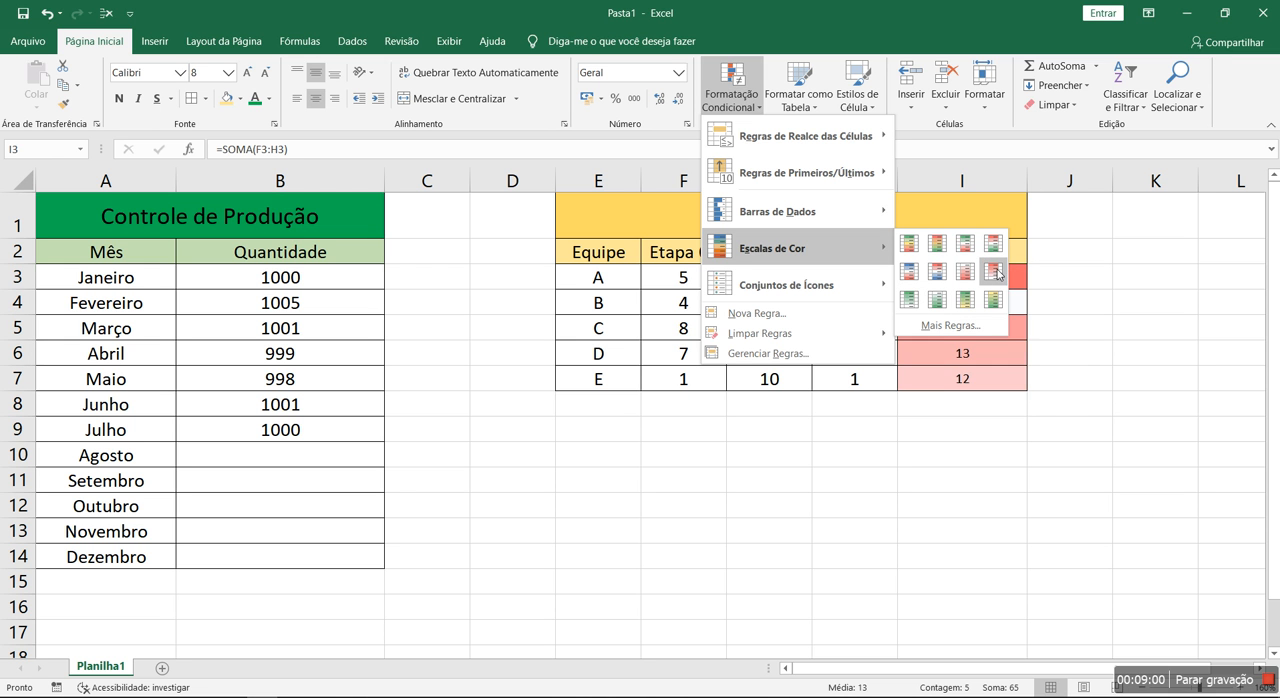
pyautogui.click(993, 300)
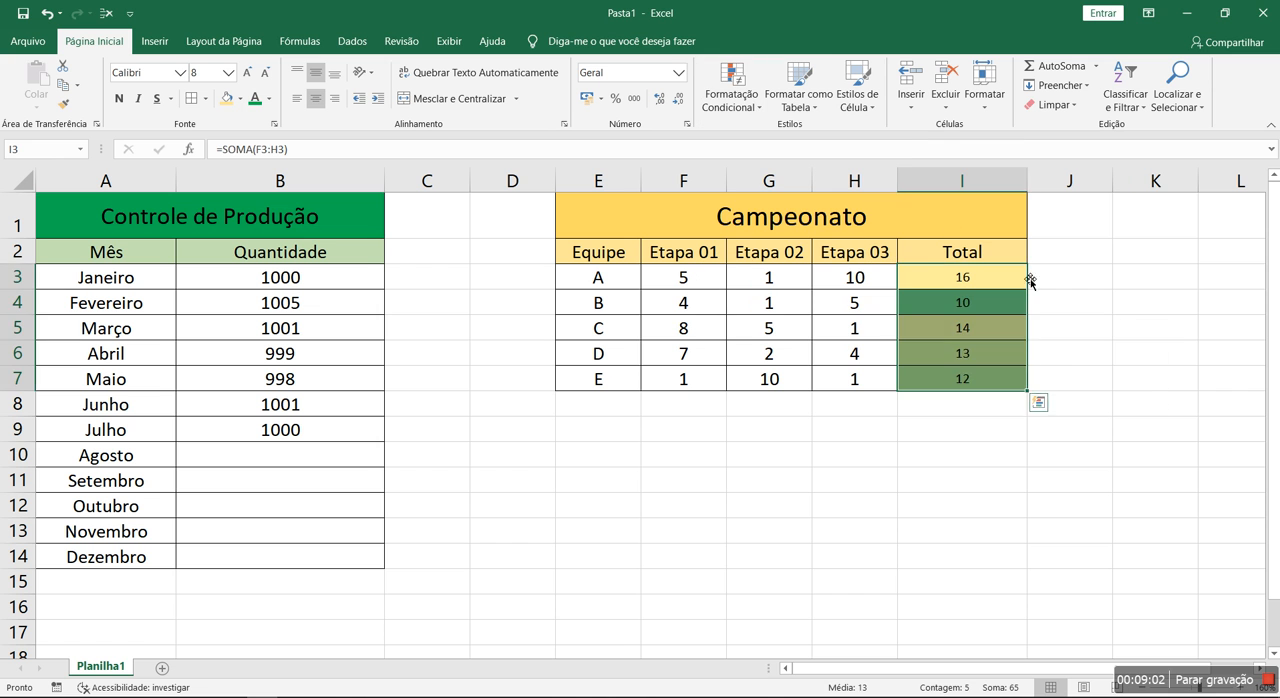
pyautogui.click(1121, 356)
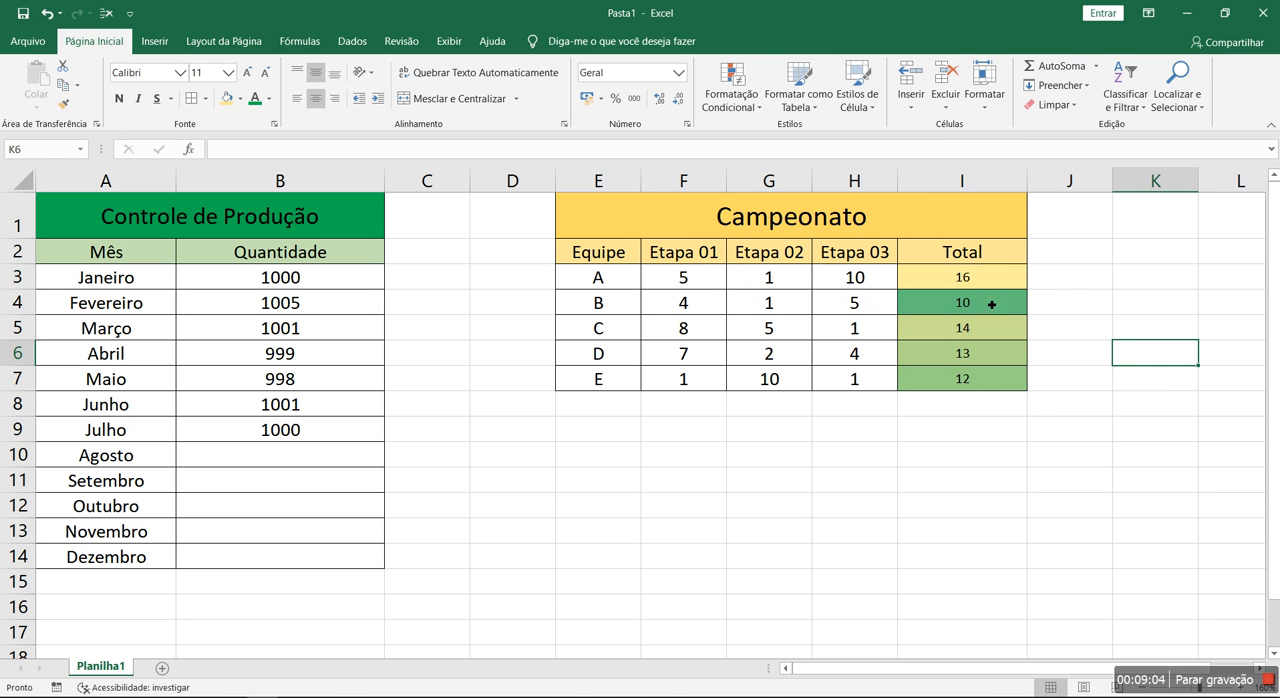
# Clear the conditional formatting rules from the Campeonato totals in I3:I7
pyautogui.moveTo(917, 277); pyautogui.dragTo(912, 378)
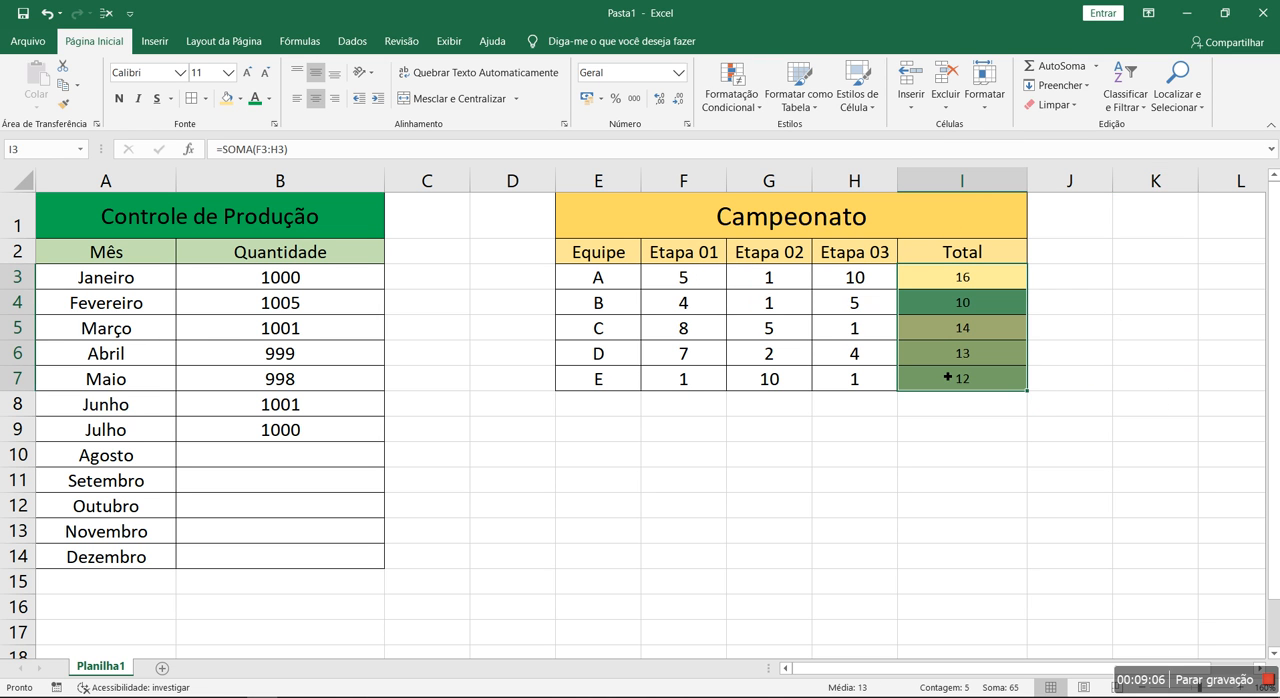
pyautogui.click(731, 95)
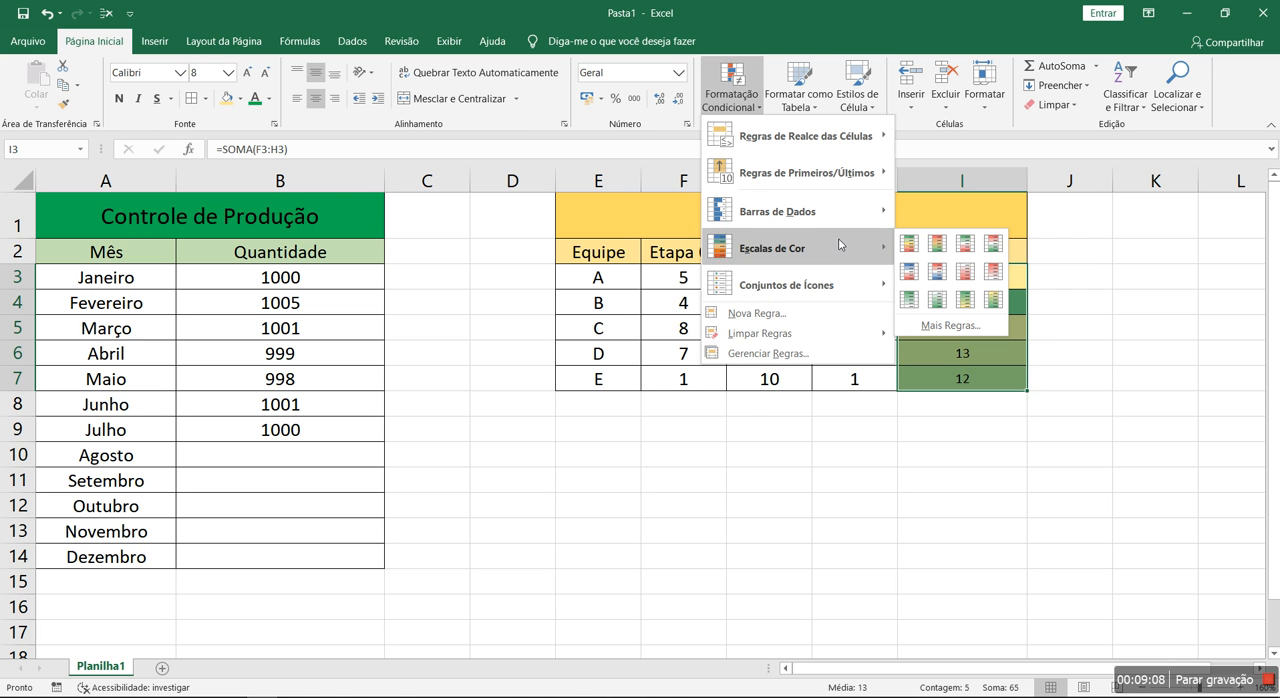
pyautogui.moveTo(838, 341)
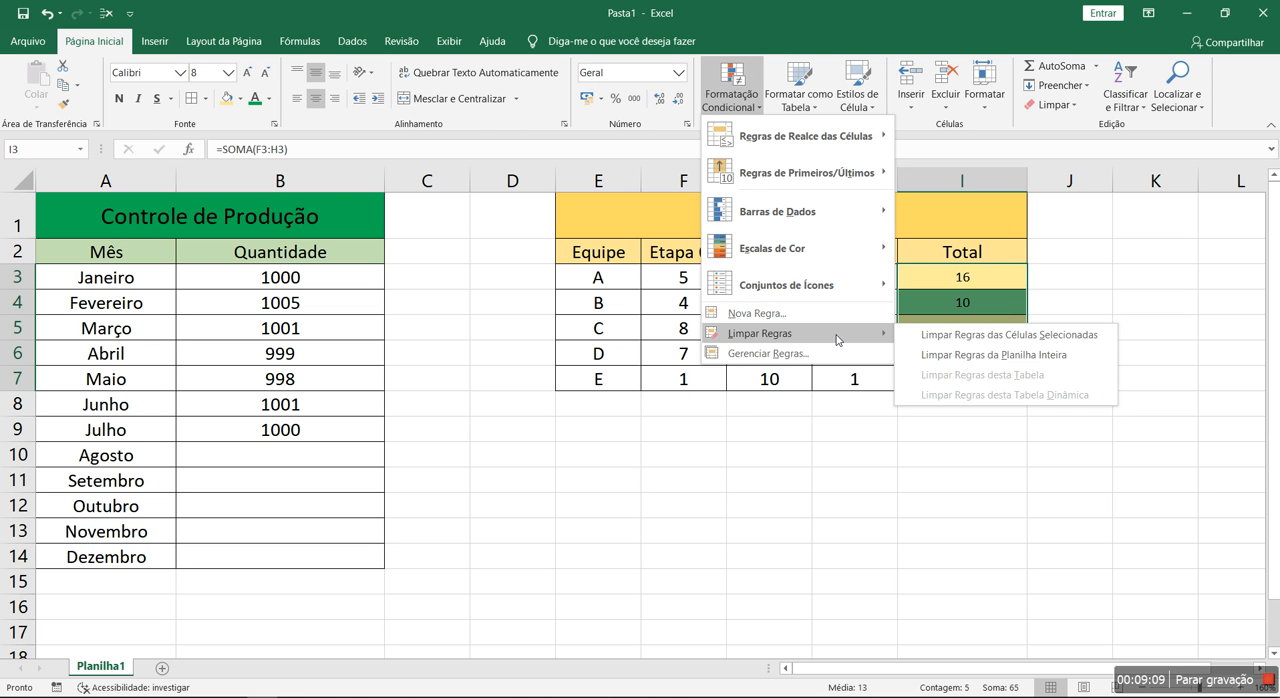
pyautogui.click(968, 340)
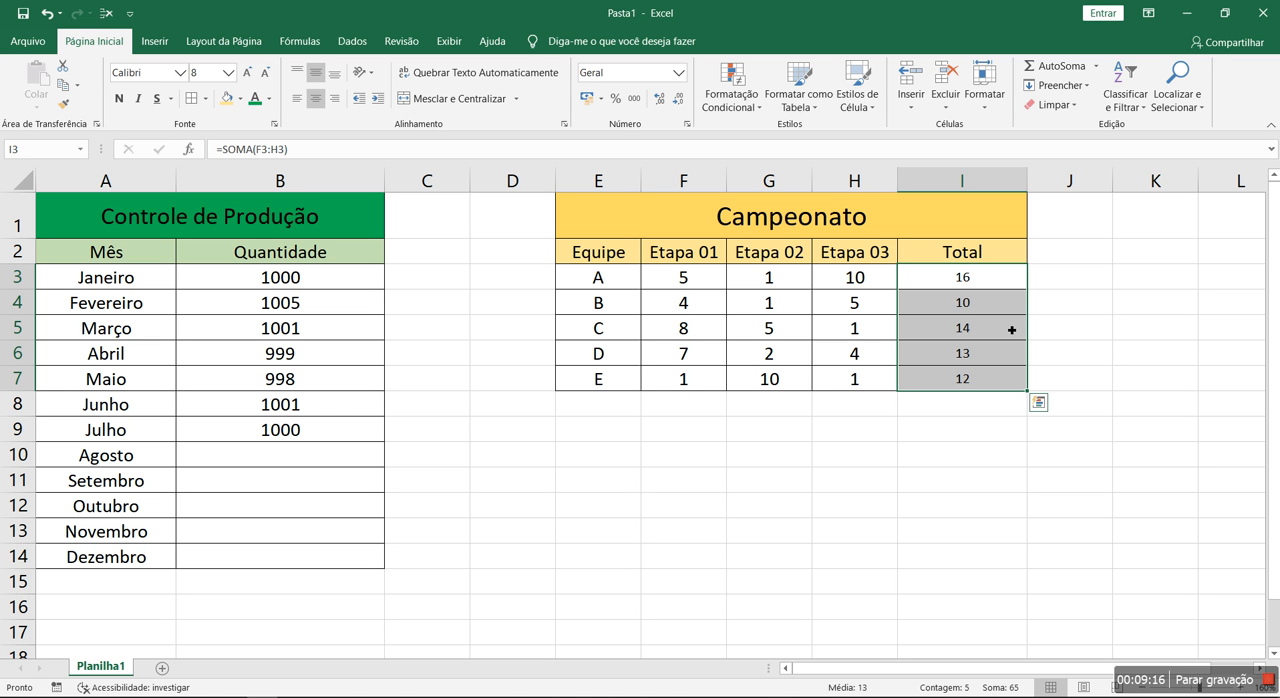
# Enter the test values 1, 5, 8, 4 and 2 down F10:F14
pyautogui.click(721, 461)
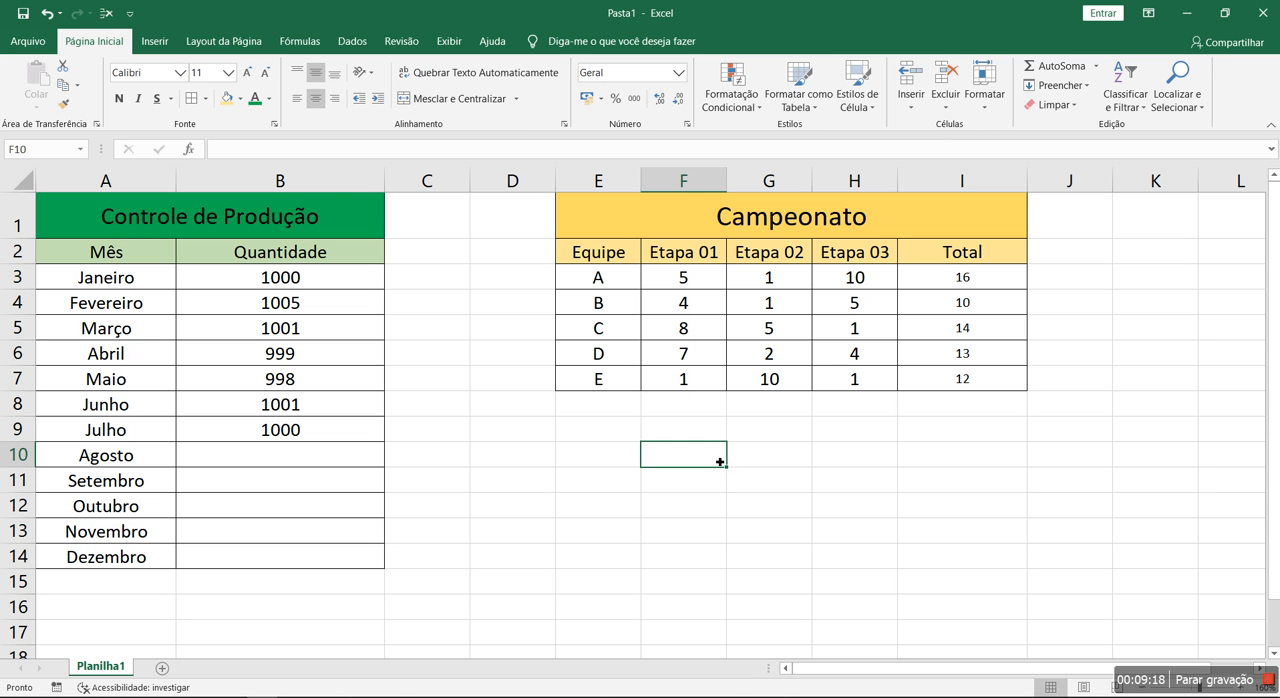
pyautogui.write('1 5 8 4 2')
pyautogui.hotkey('ctrl', 'Return')
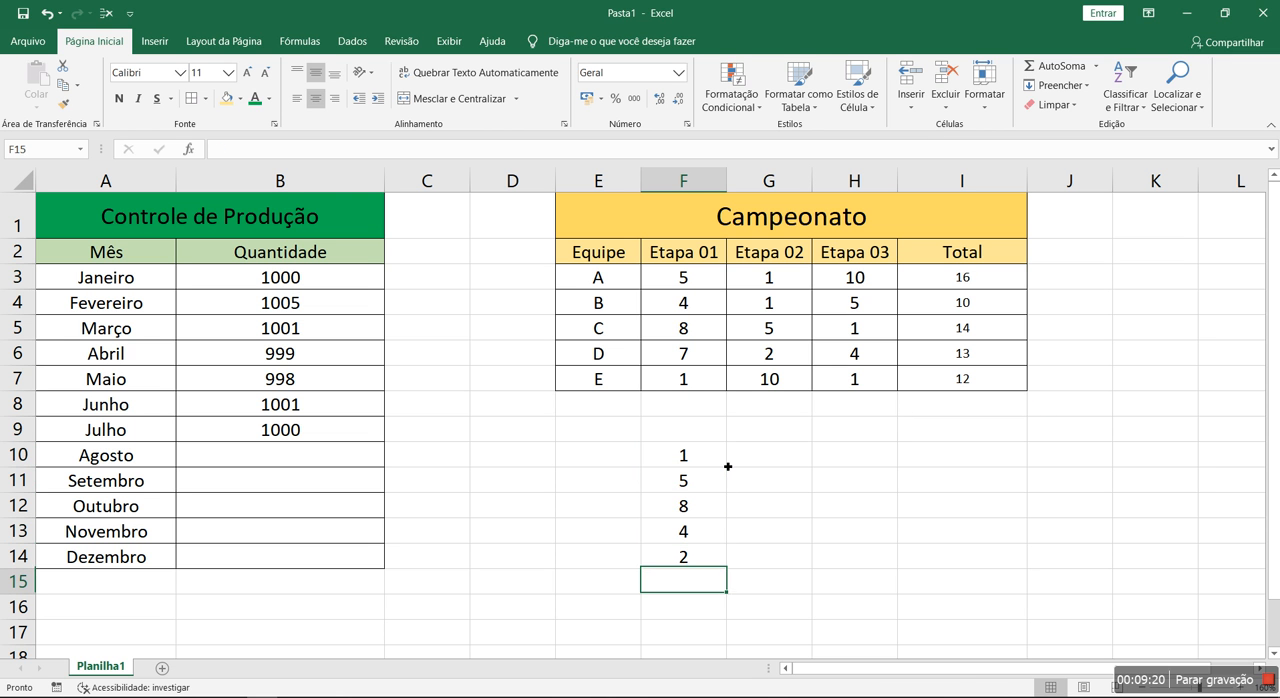
# Preview solid blue data bars on the test values in F10:F14 and delete those values
pyautogui.moveTo(724, 466); pyautogui.dragTo(722, 557)
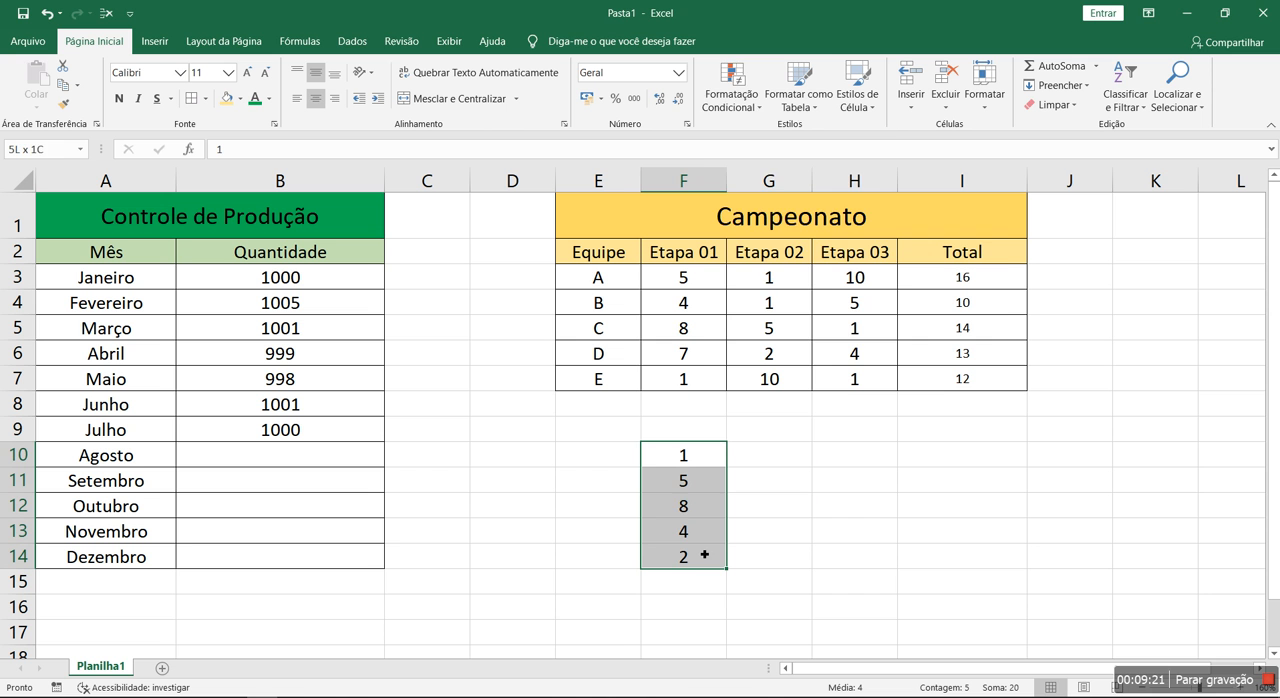
pyautogui.click(735, 111)
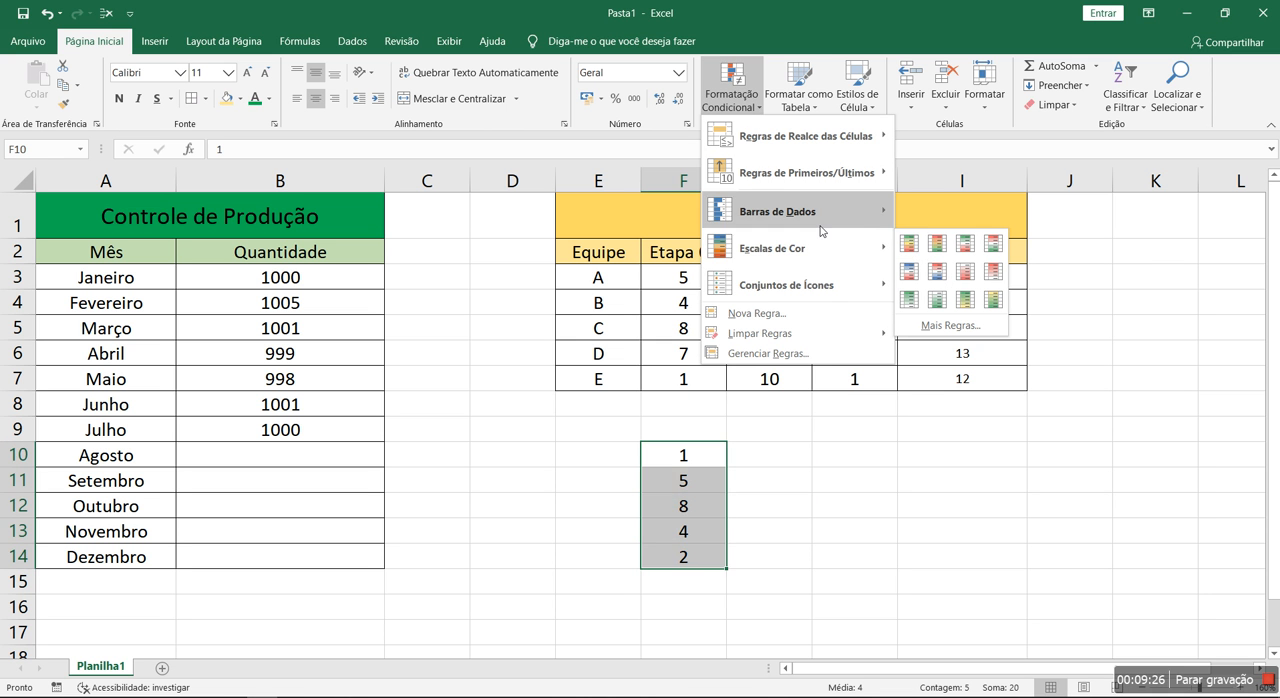
pyautogui.moveTo(822, 215)
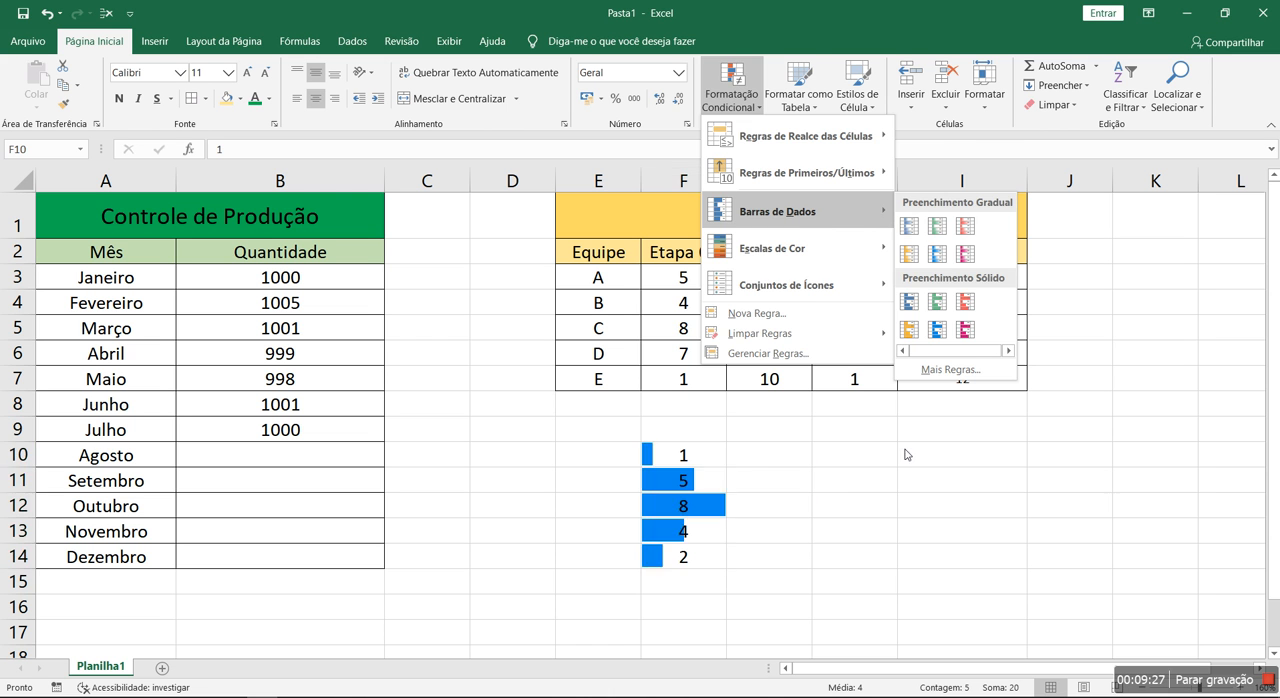
pyautogui.click(851, 506)
pyautogui.press('Delete')
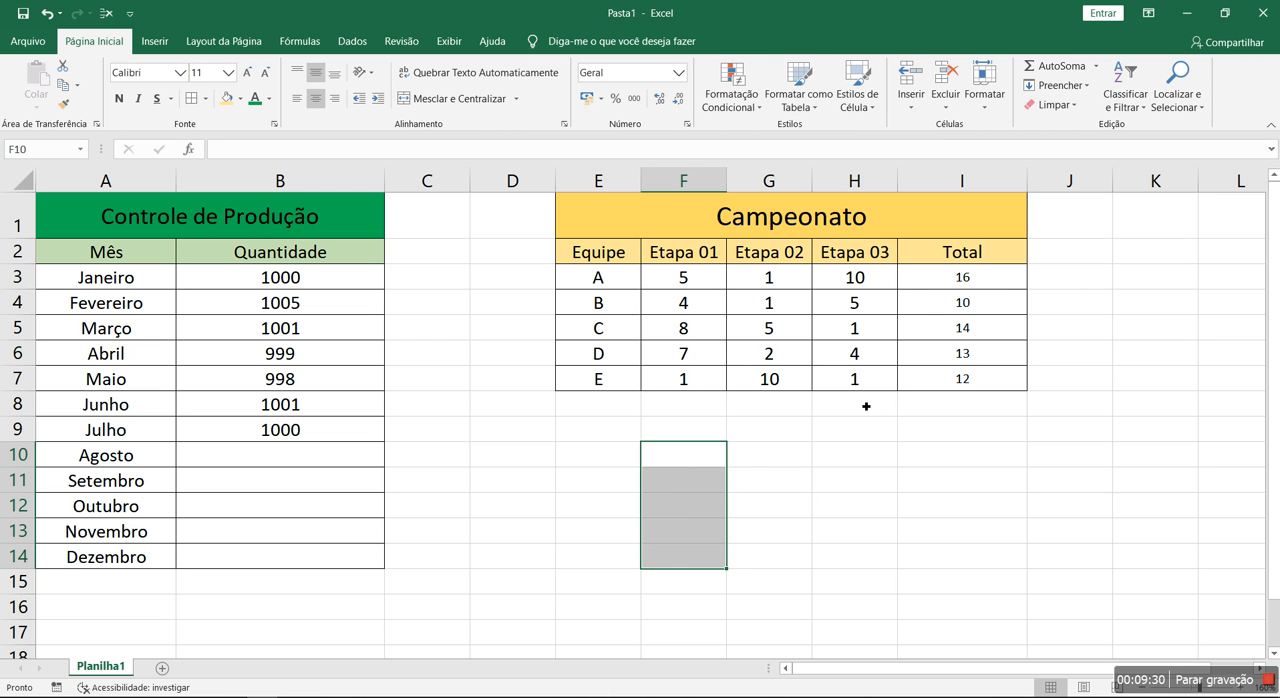
# Apply the directional icon set with three coloured arrows to the Campeonato totals in I3:I7
pyautogui.moveTo(1002, 286); pyautogui.dragTo(920, 380)
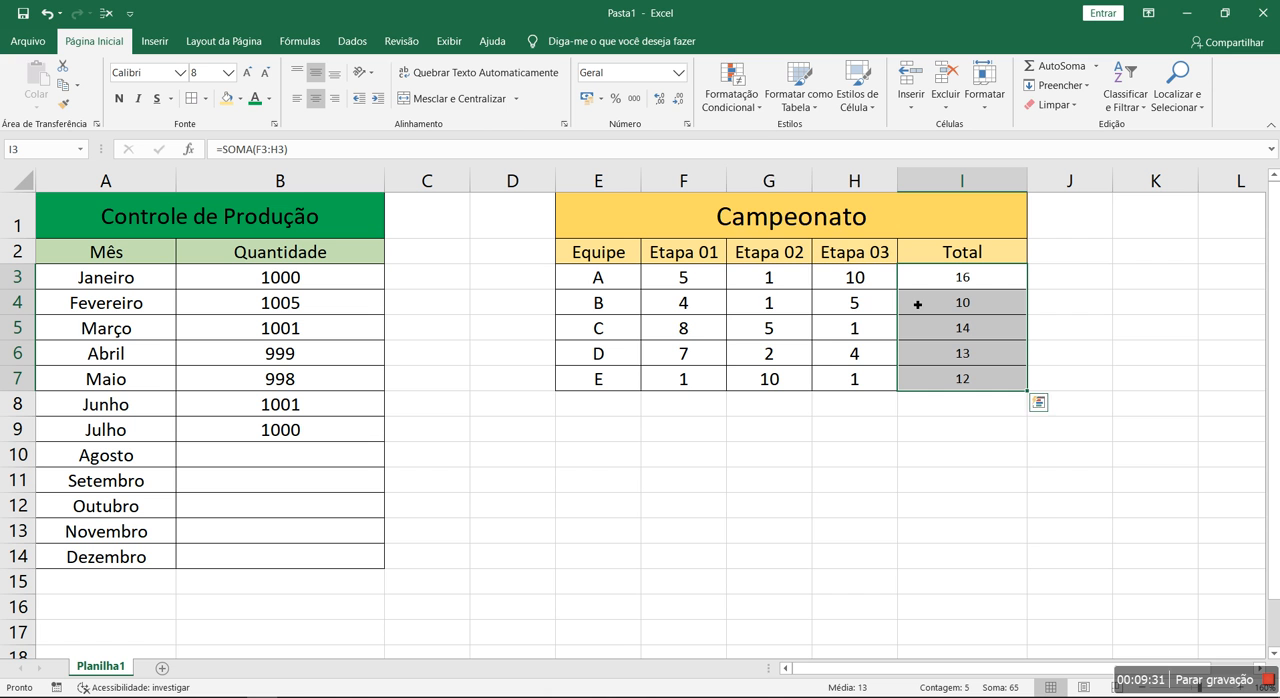
pyautogui.click(730, 100)
pyautogui.moveTo(768, 287)
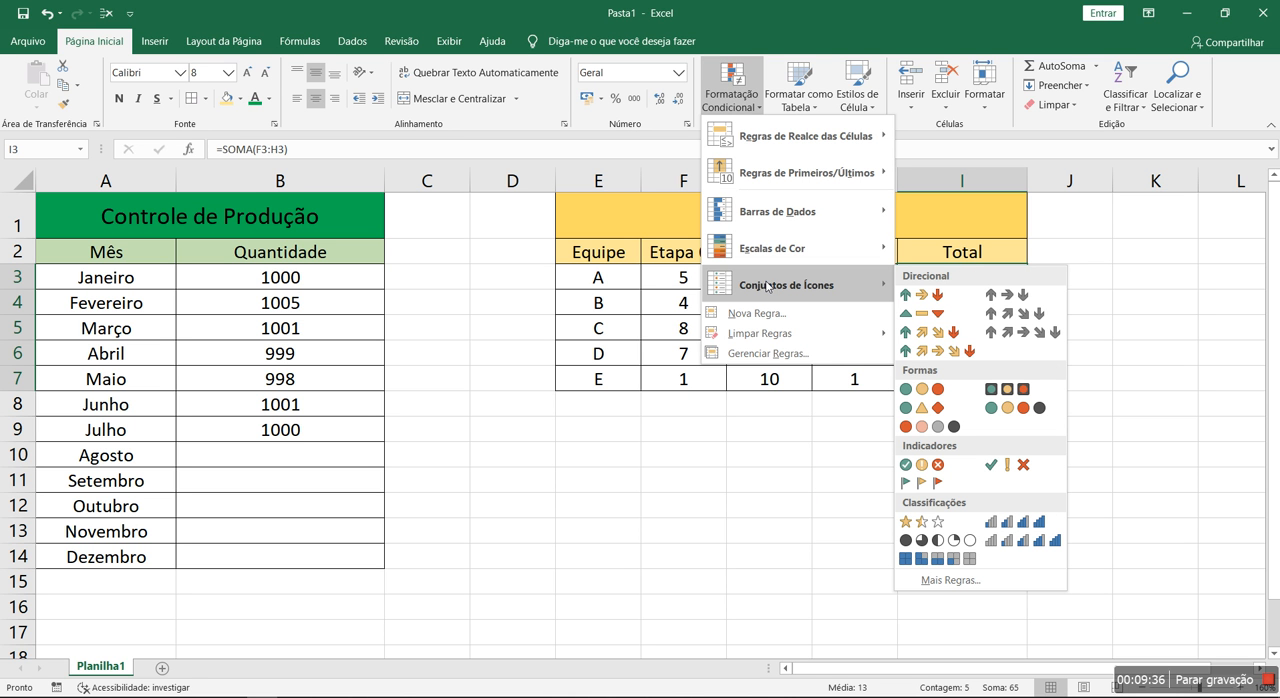
pyautogui.click(935, 295)
pyautogui.click(943, 460)
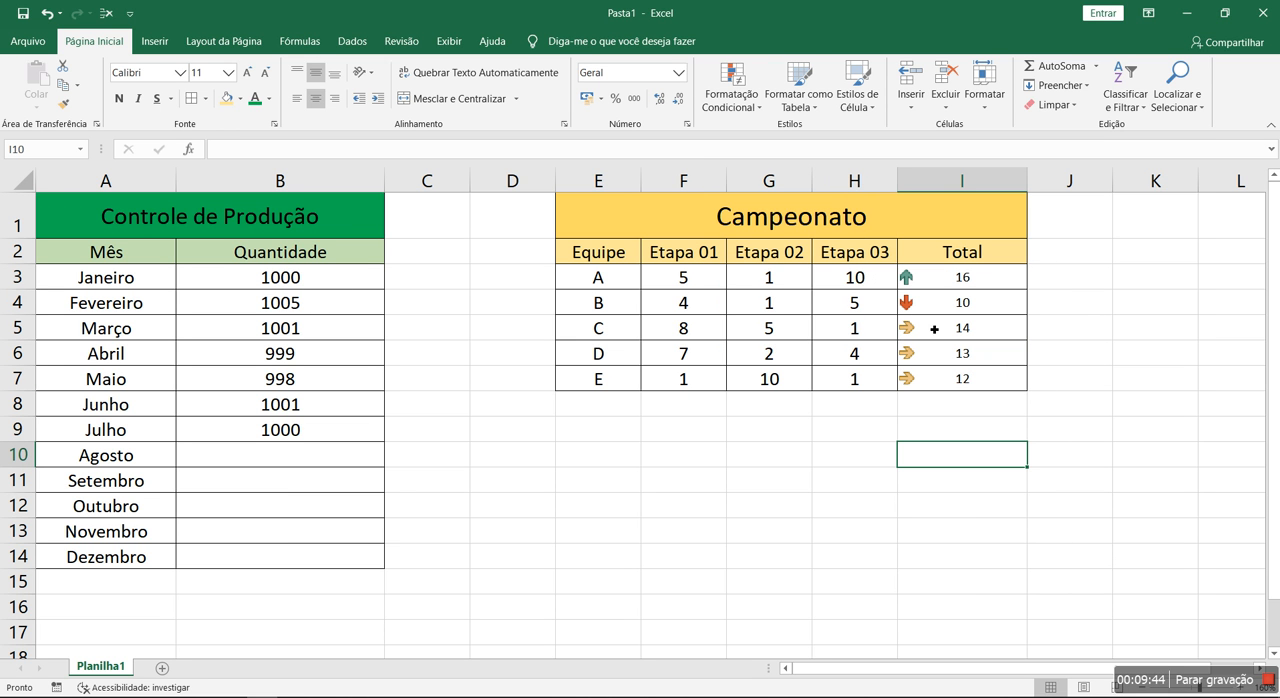
# Switch the totals in I3:I7 to the 5 Setas (Coloridas) icon set and inspect the arrows of teams C, D and E
pyautogui.moveTo(942, 284); pyautogui.dragTo(942, 376)
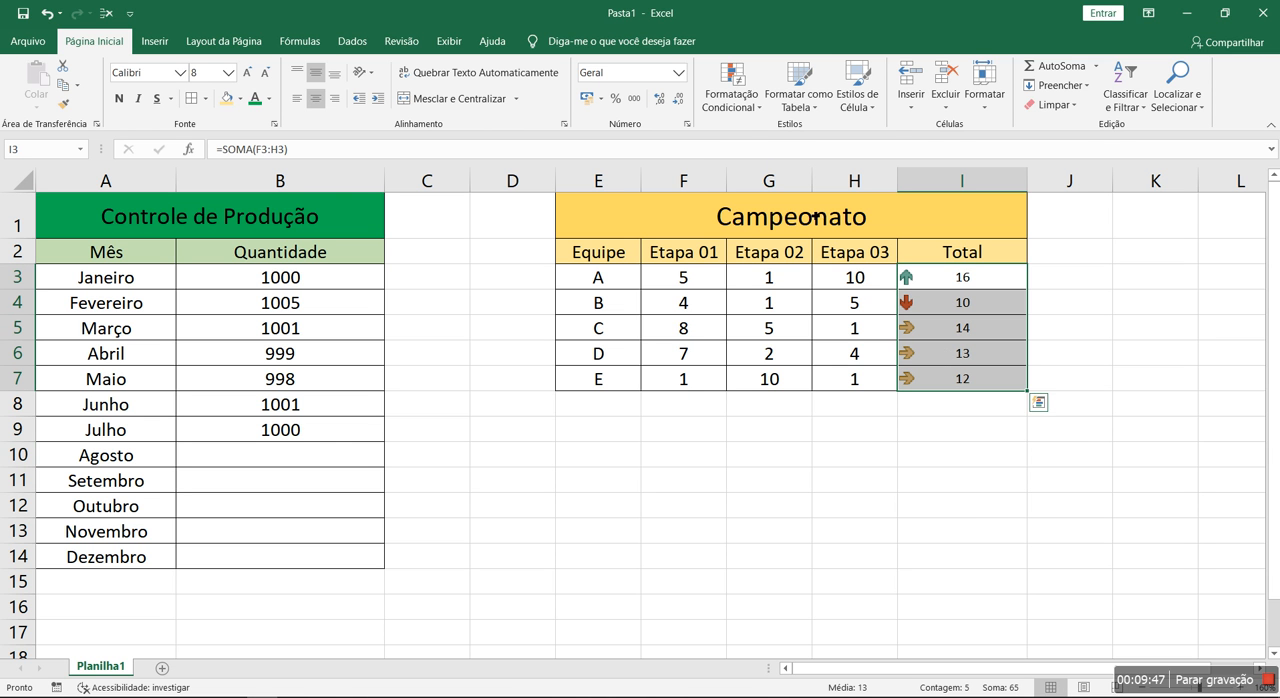
pyautogui.click(745, 106)
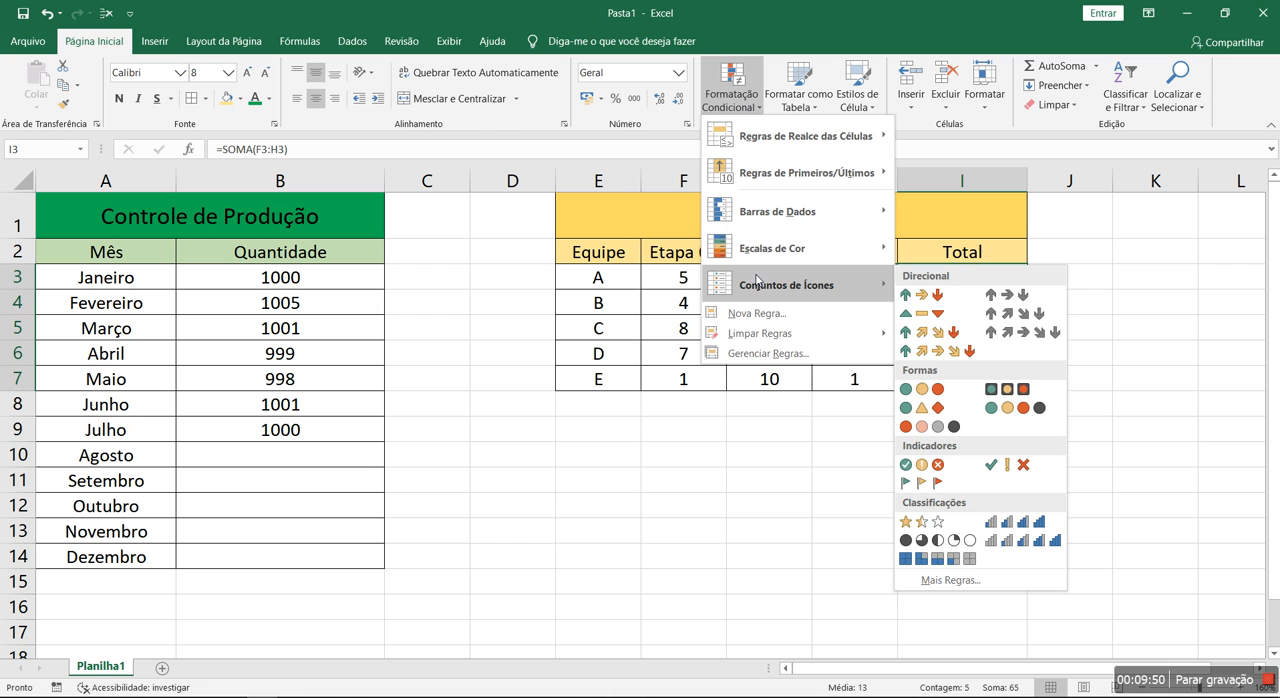
pyautogui.click(938, 356)
pyautogui.click(935, 463)
pyautogui.click(933, 326)
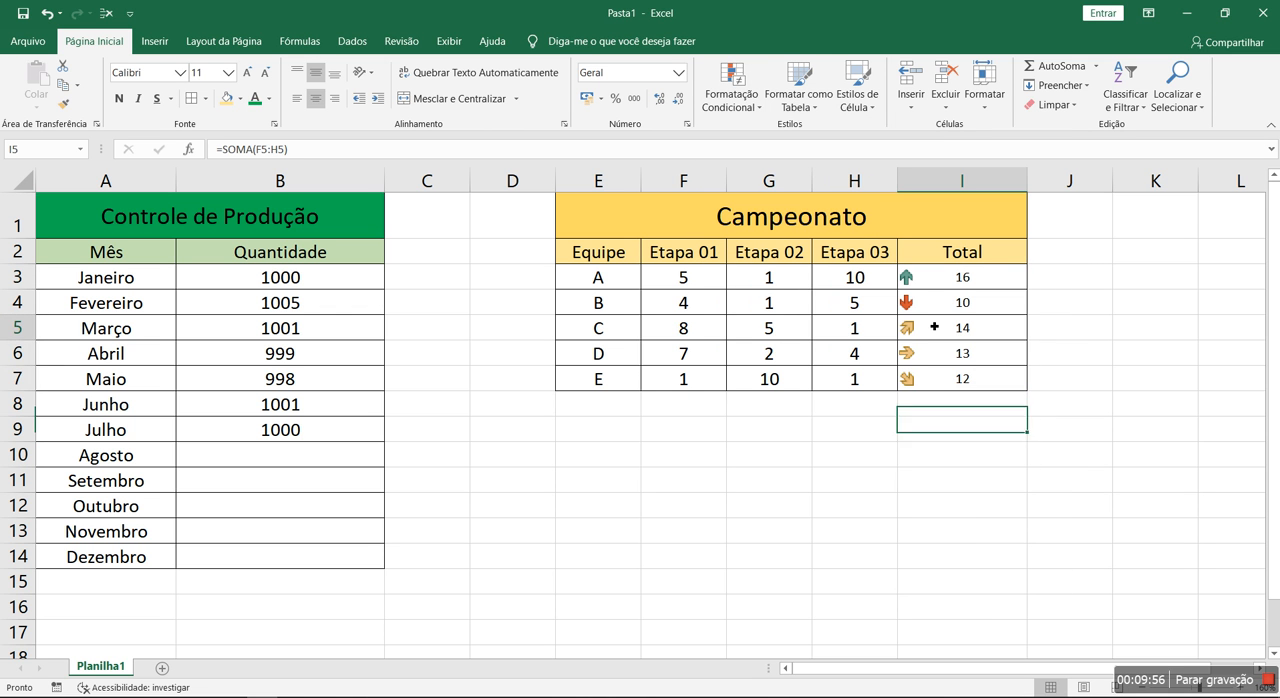
pyautogui.click(934, 377)
pyautogui.click(934, 361)
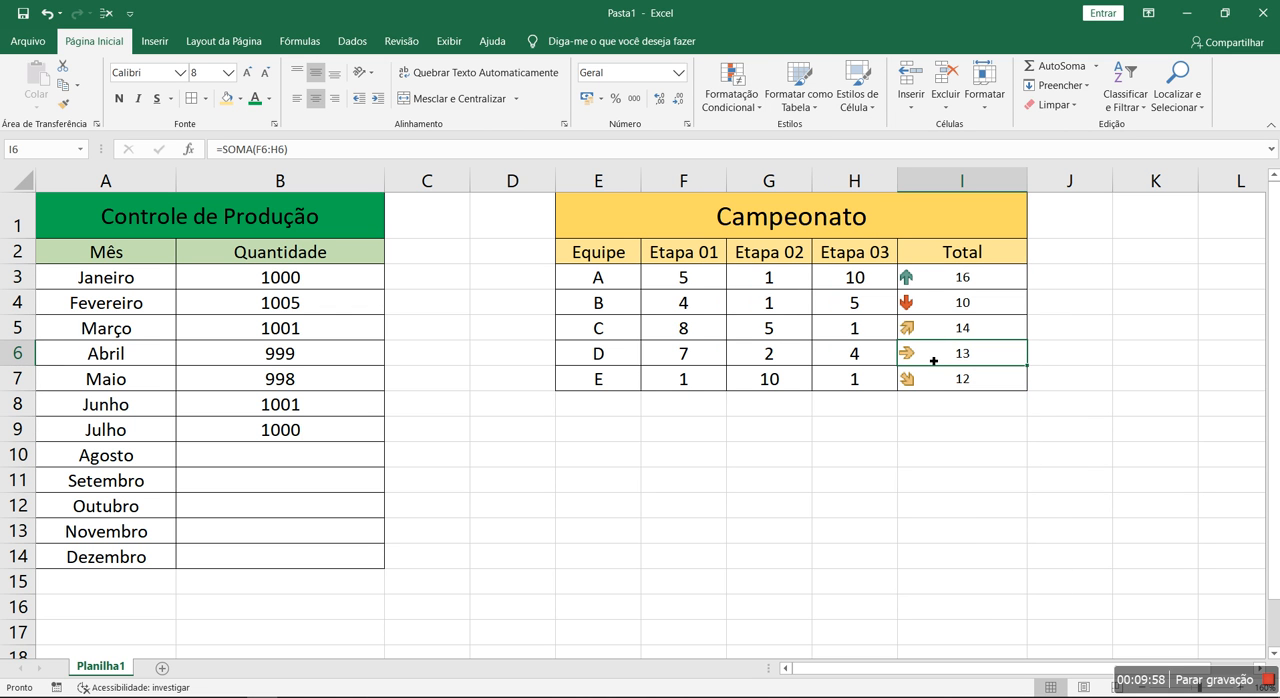
pyautogui.click(884, 434)
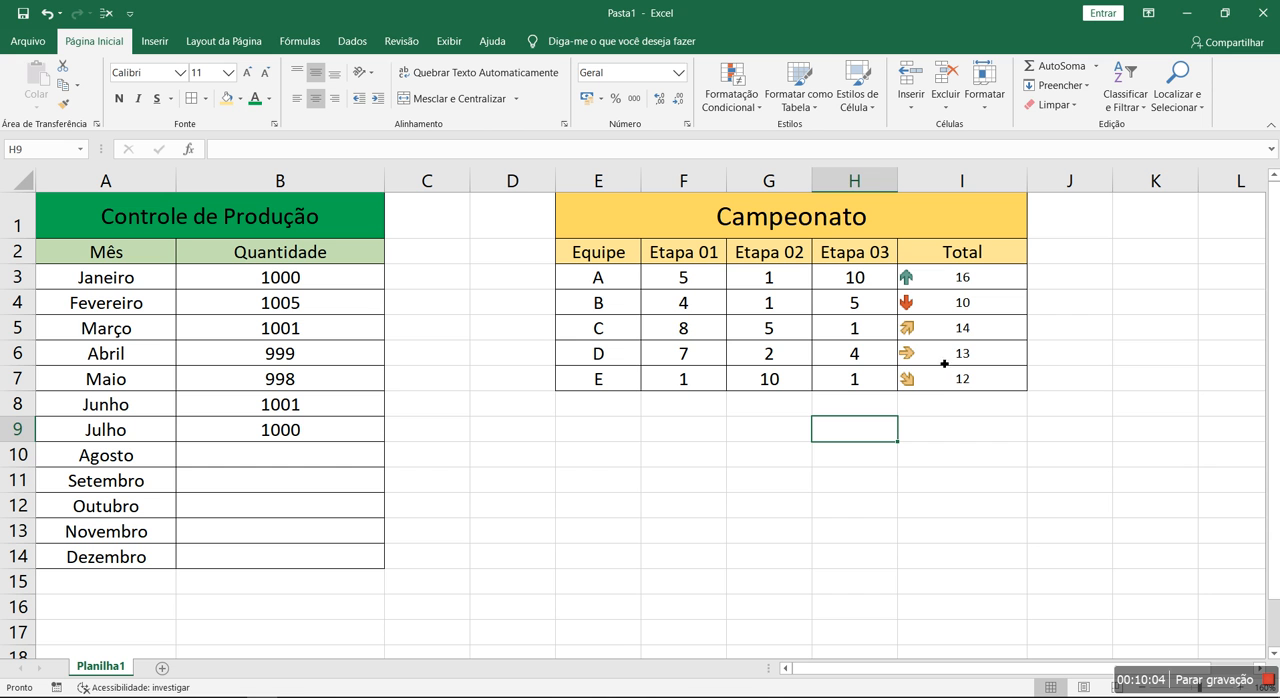
# Apply the uncircled check mark, exclamation mark and cross indicator icons to the totals in I3:I7
pyautogui.moveTo(955, 287); pyautogui.dragTo(960, 380)
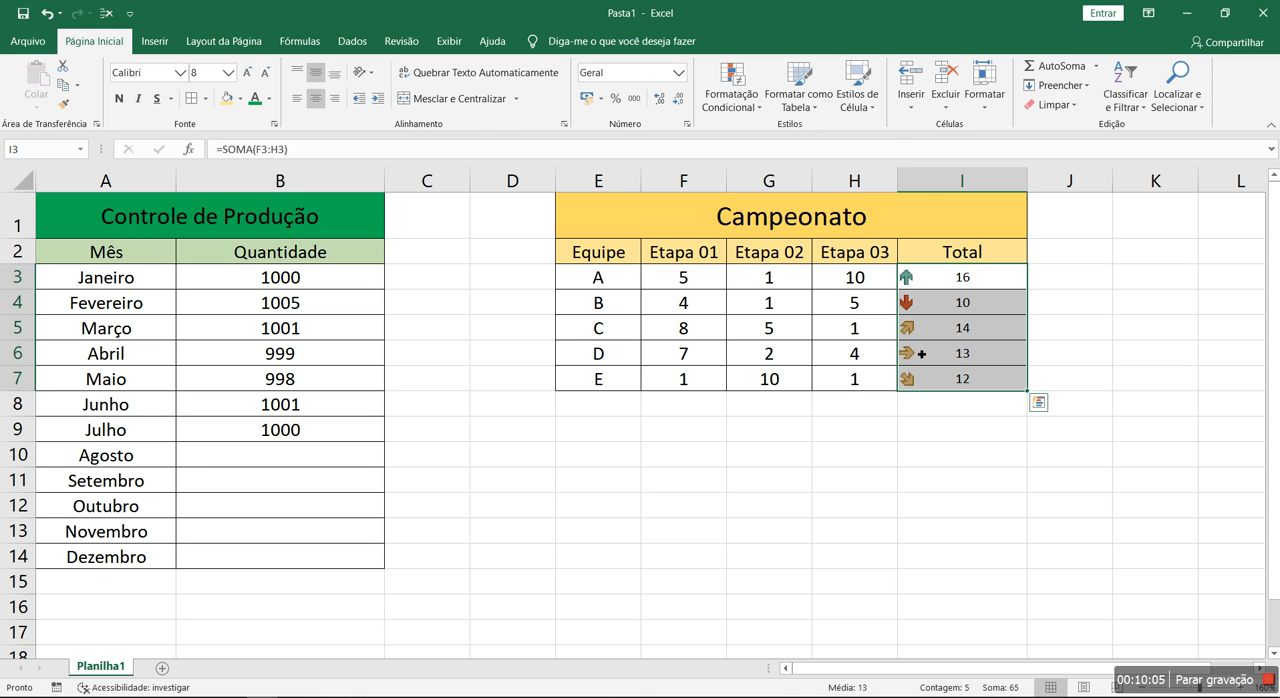
pyautogui.click(731, 100)
pyautogui.moveTo(793, 288)
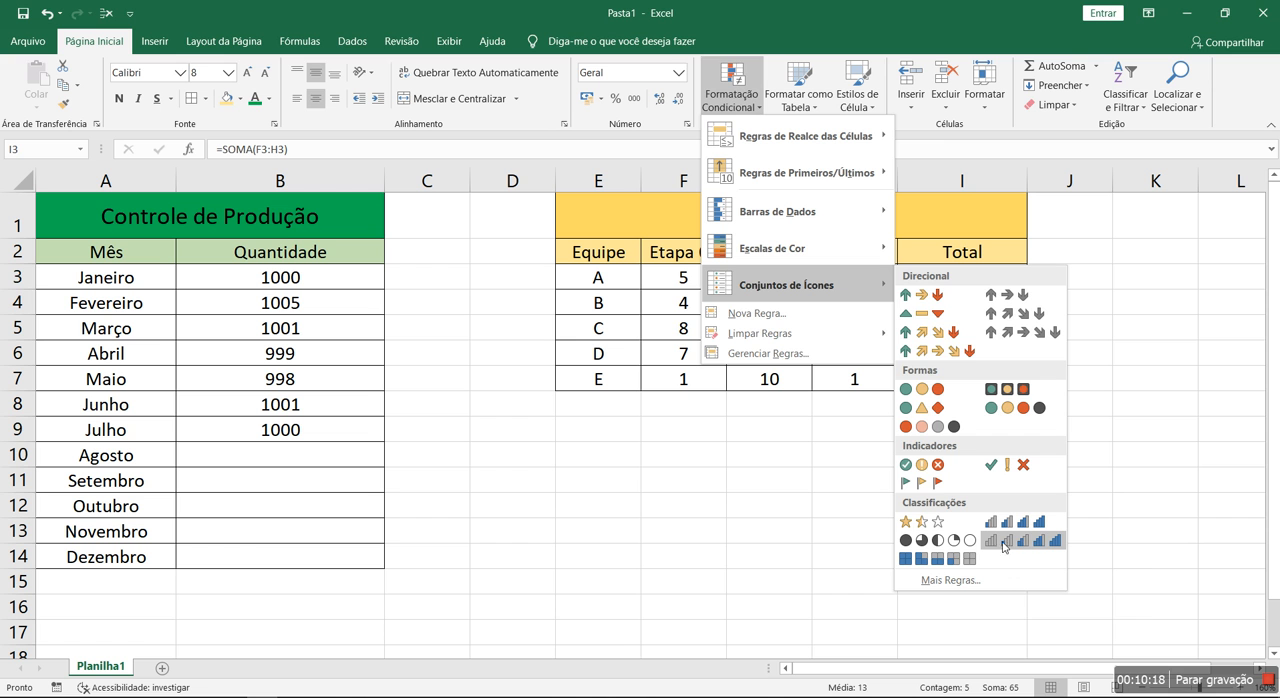
pyautogui.click(1010, 465)
pyautogui.click(972, 478)
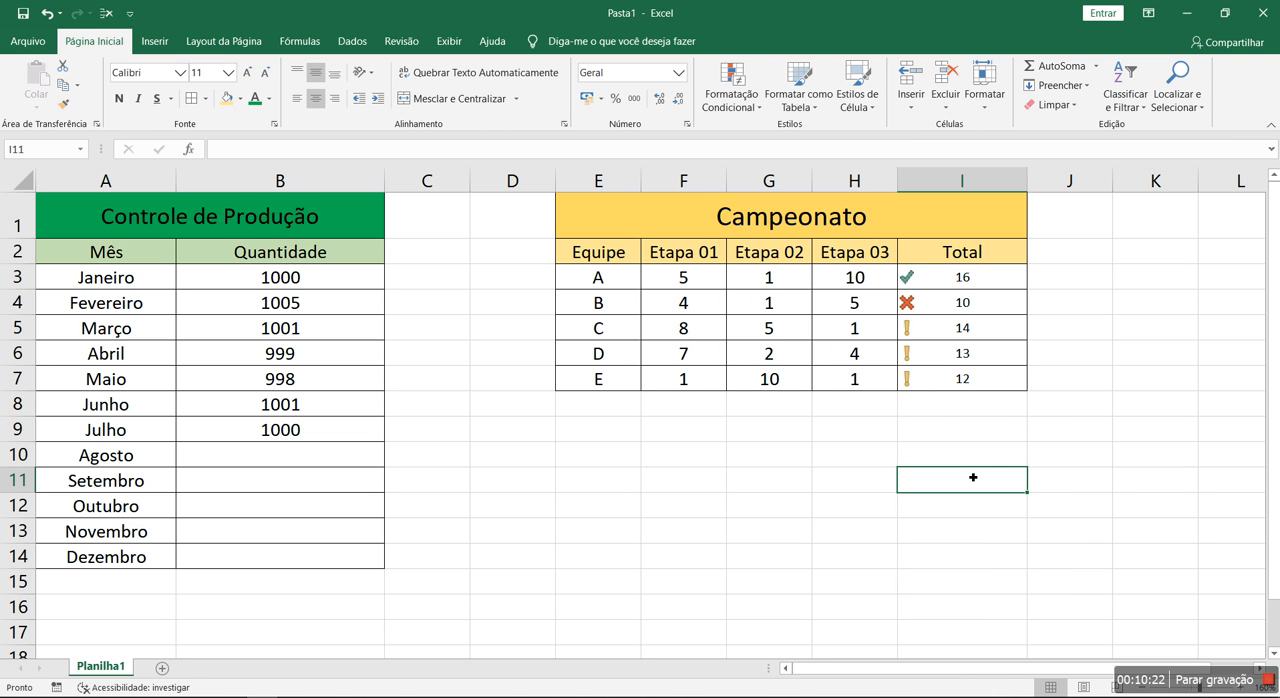
# Browse the icon sets for I3:I7 and reapply the uncircled check, exclamation and cross indicators
pyautogui.moveTo(963, 281); pyautogui.dragTo(965, 380)
pyautogui.click(725, 97)
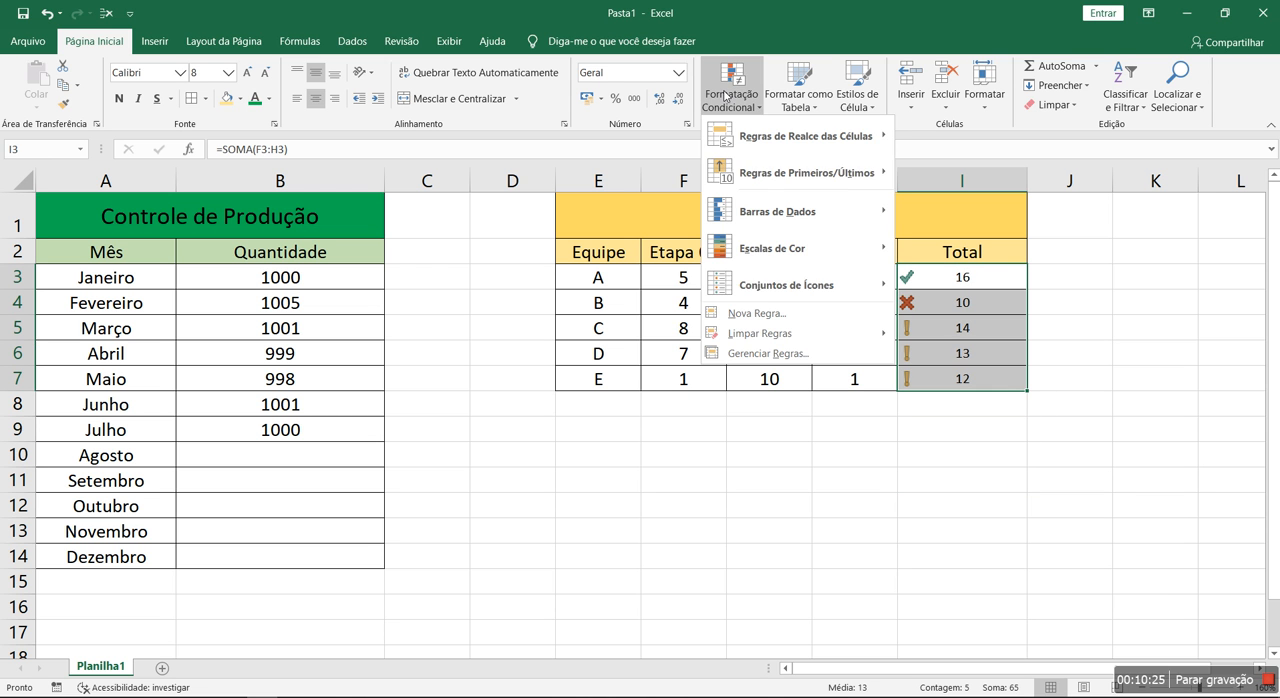
pyautogui.moveTo(770, 288)
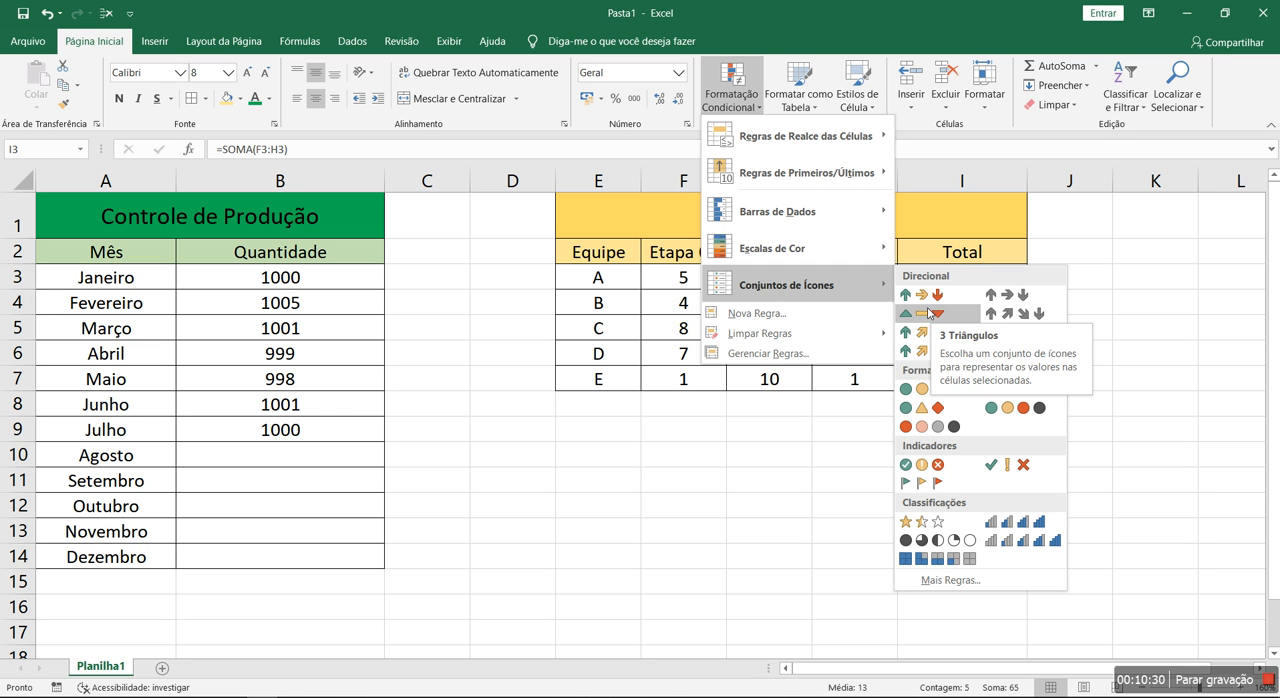
pyautogui.click(1007, 464)
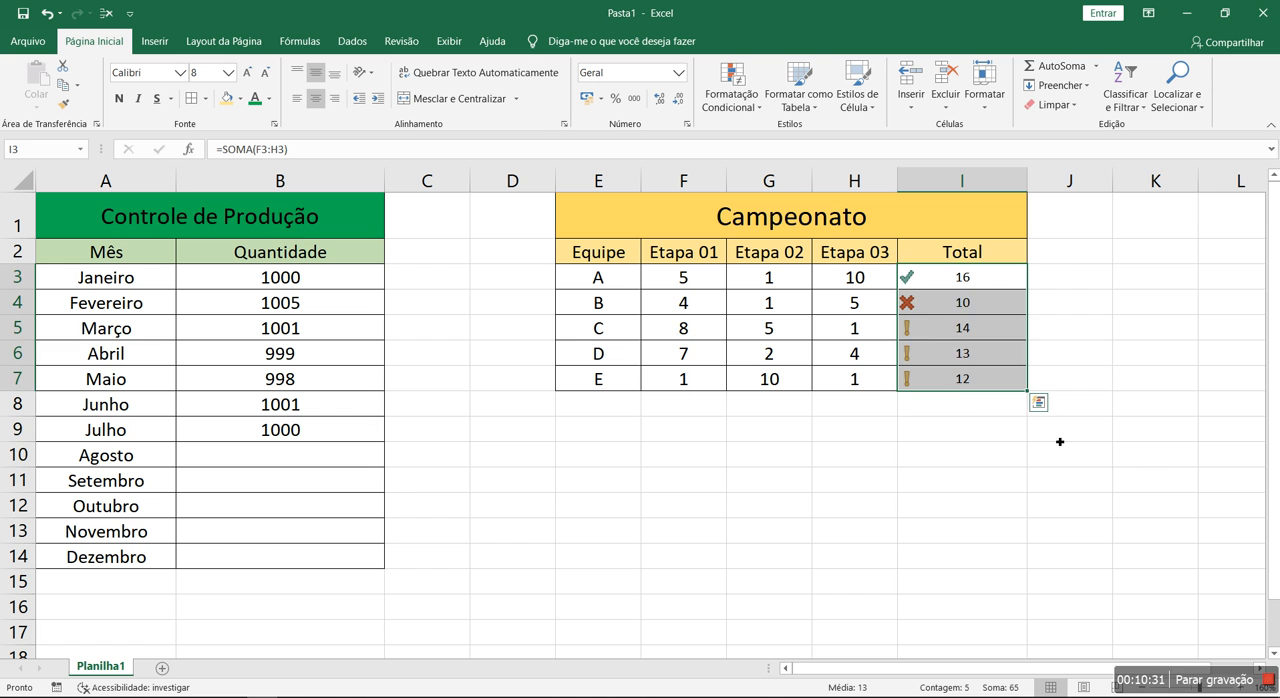
# Compare the check, cross and exclamation icons shown beside the team totals in I3:I7
pyautogui.click(963, 298)
pyautogui.click(907, 277)
pyautogui.click(908, 327)
pyautogui.click(911, 379)
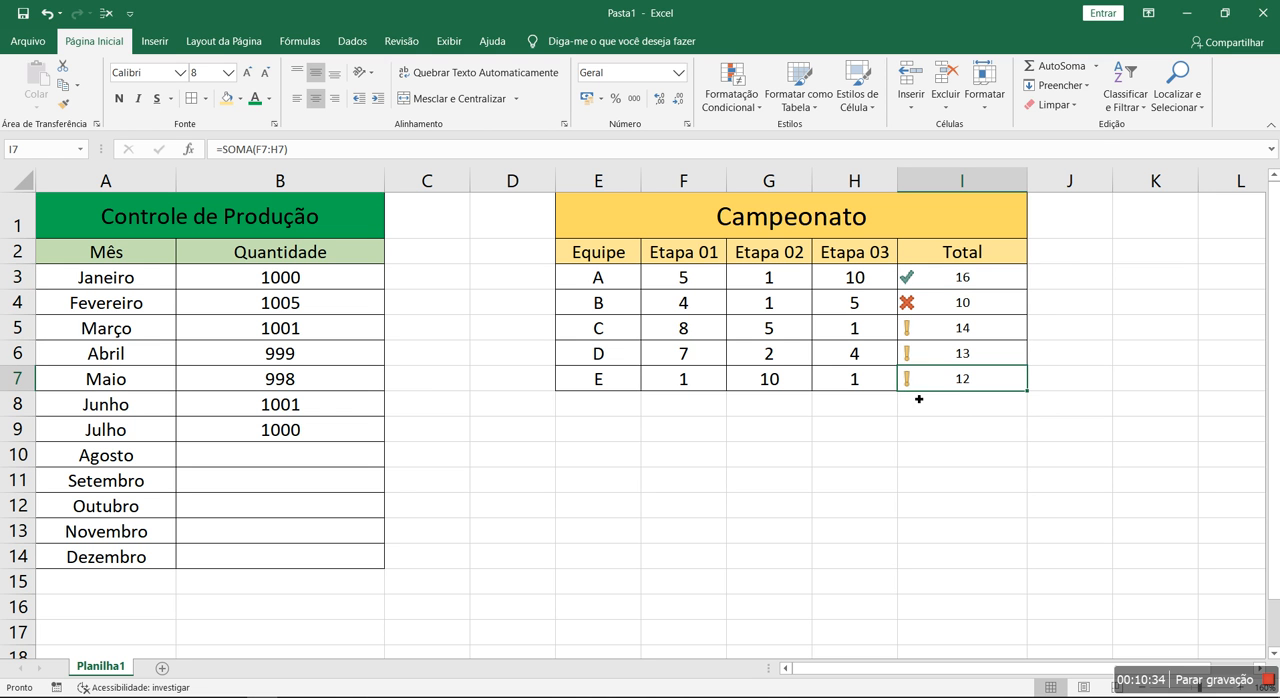
pyautogui.click(919, 287)
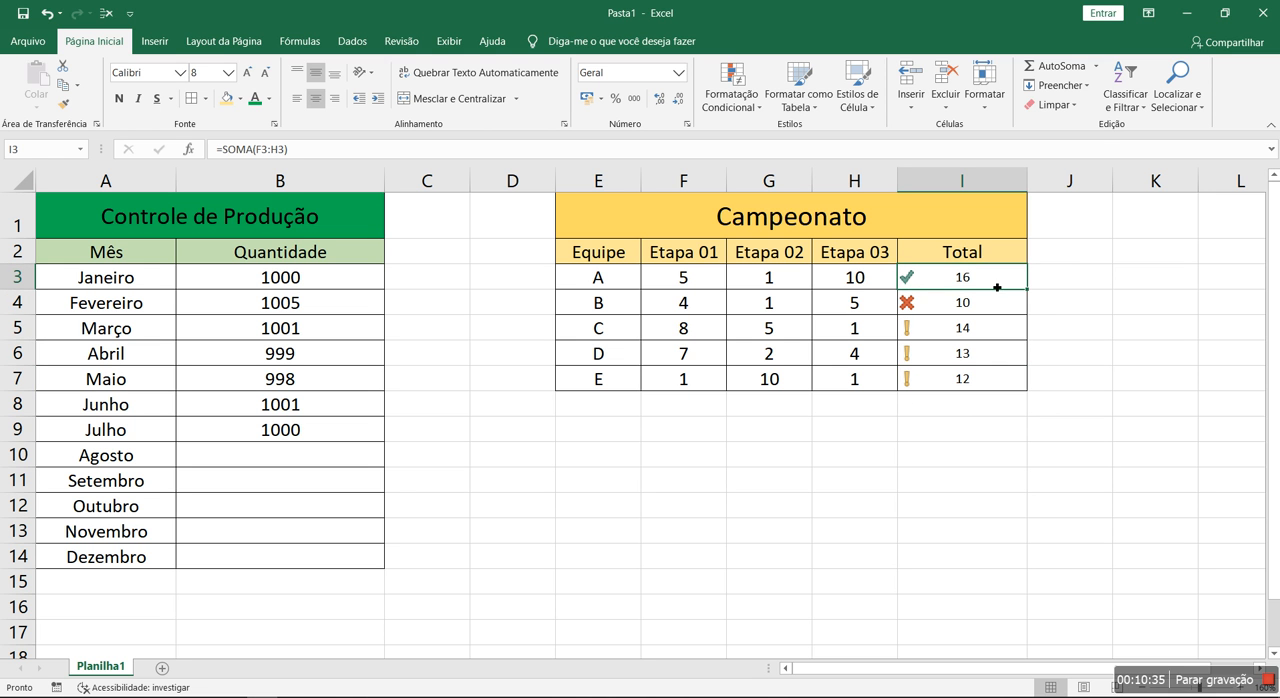
pyautogui.click(941, 336)
pyautogui.moveTo(936, 374); pyautogui.dragTo(933, 350)
pyautogui.click(925, 305)
pyautogui.click(981, 451)
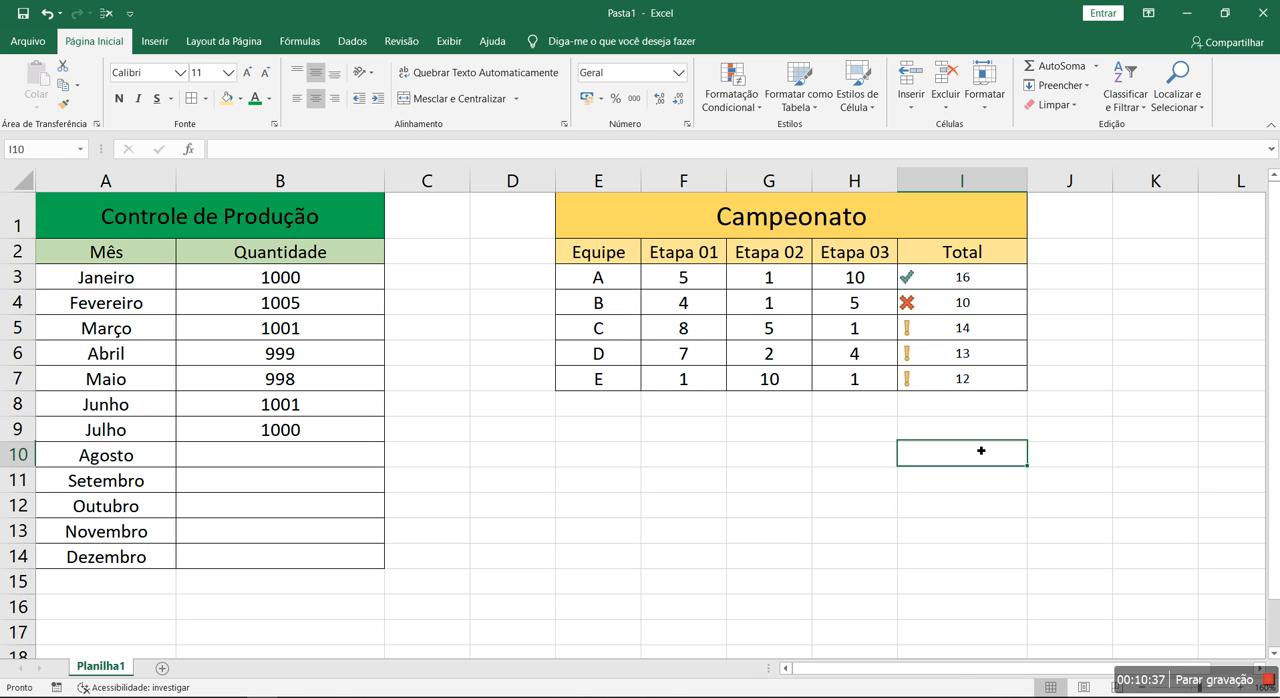
# Examine the score rows of team A, teams C to E and team B against their total icons
pyautogui.click(950, 276)
pyautogui.moveTo(600, 278); pyautogui.dragTo(980, 289)
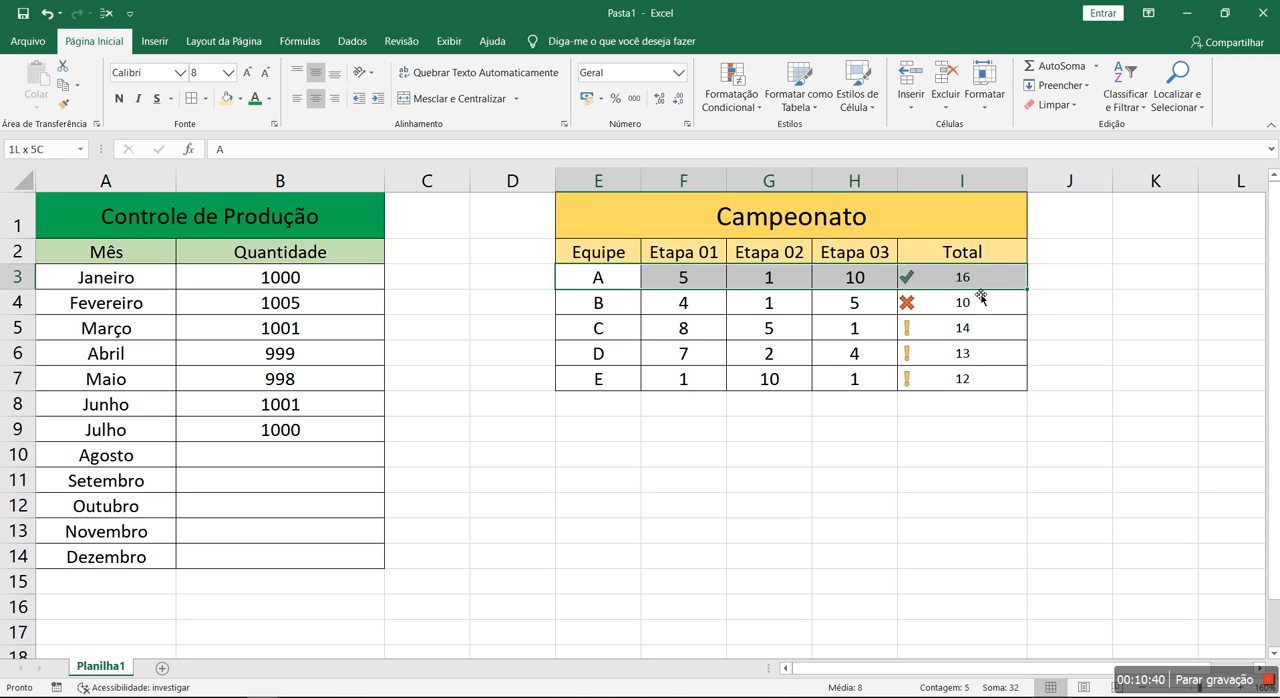
pyautogui.moveTo(622, 334); pyautogui.dragTo(1012, 392)
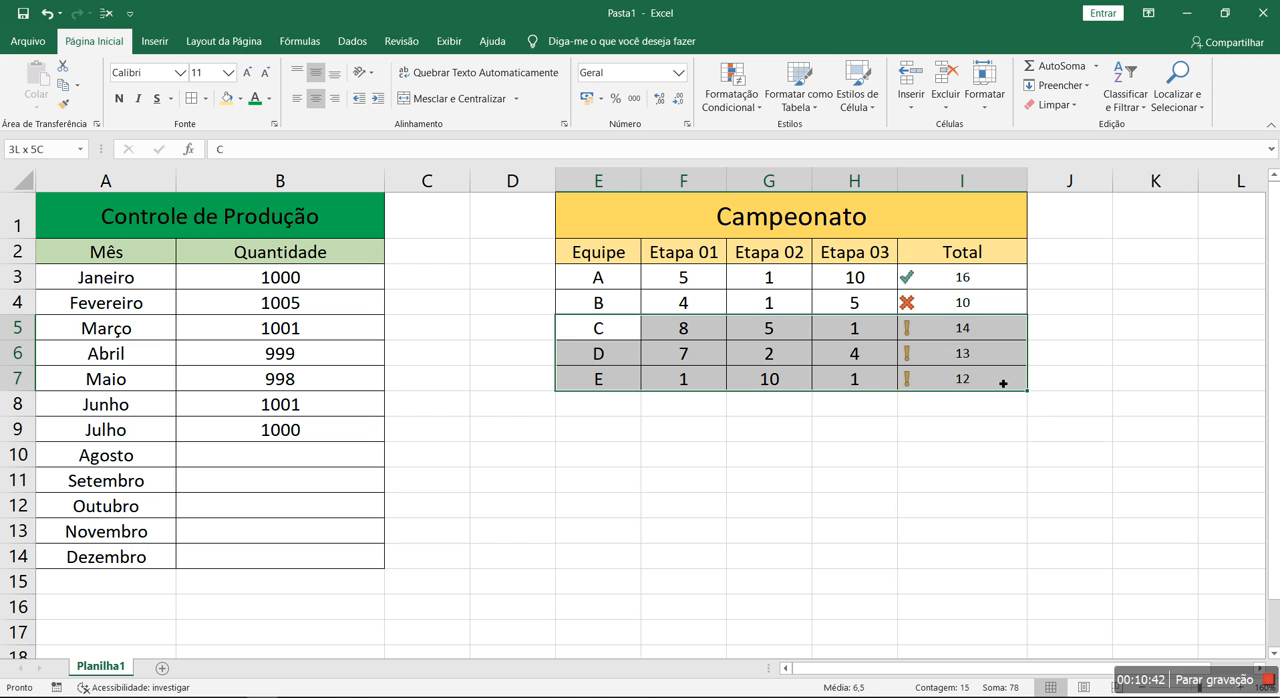
pyautogui.moveTo(622, 305); pyautogui.dragTo(965, 305)
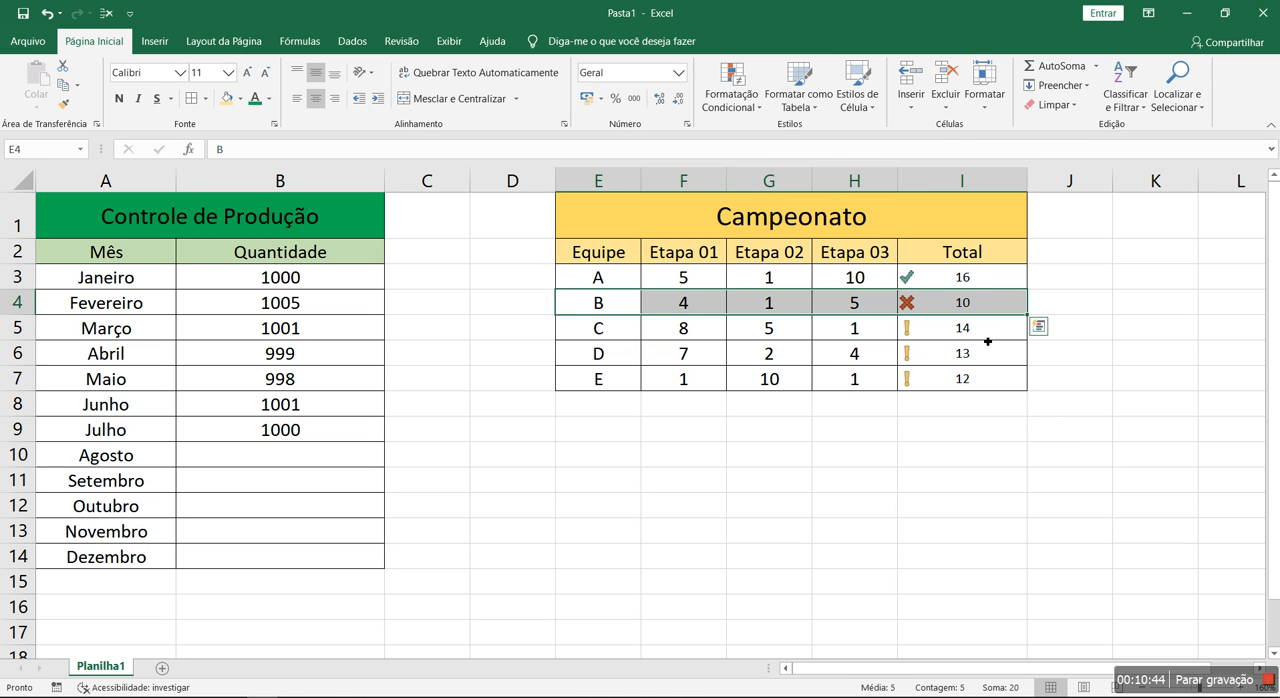
pyautogui.click(957, 457)
# Set team B's Etapa 02 score in G4 to 2 and check the total icons of teams B and E
pyautogui.click(795, 306)
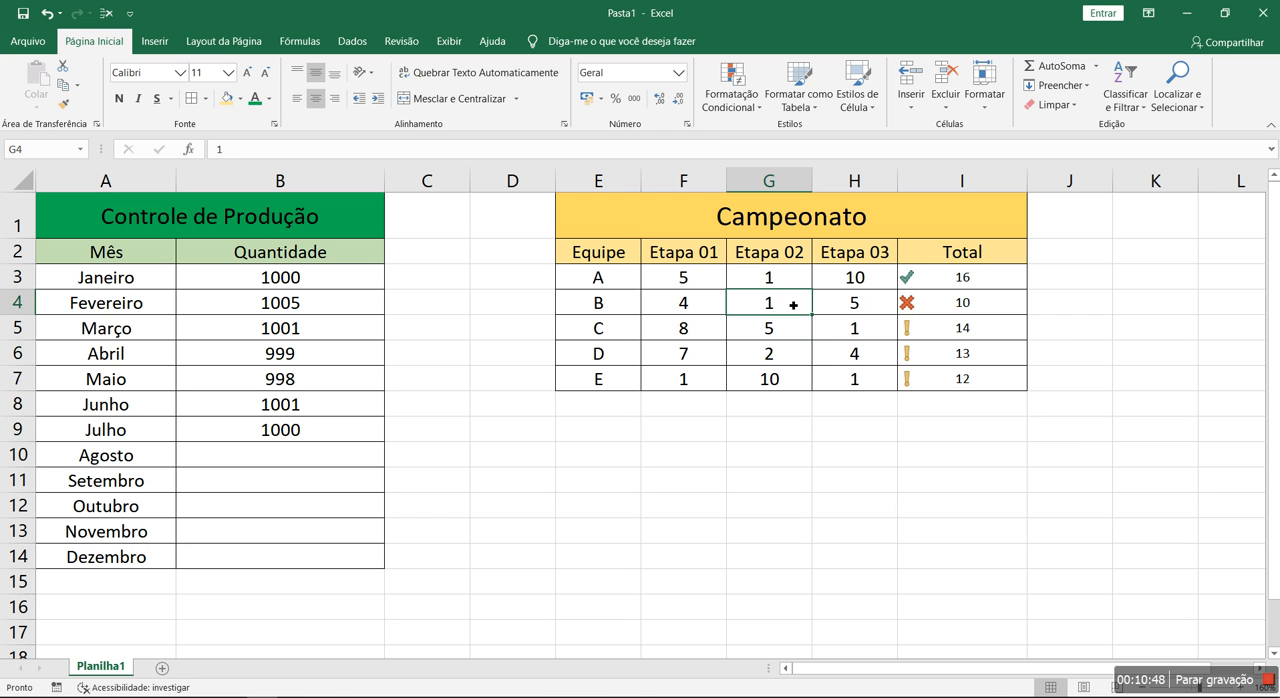
pyautogui.write('2')
pyautogui.press('Return')
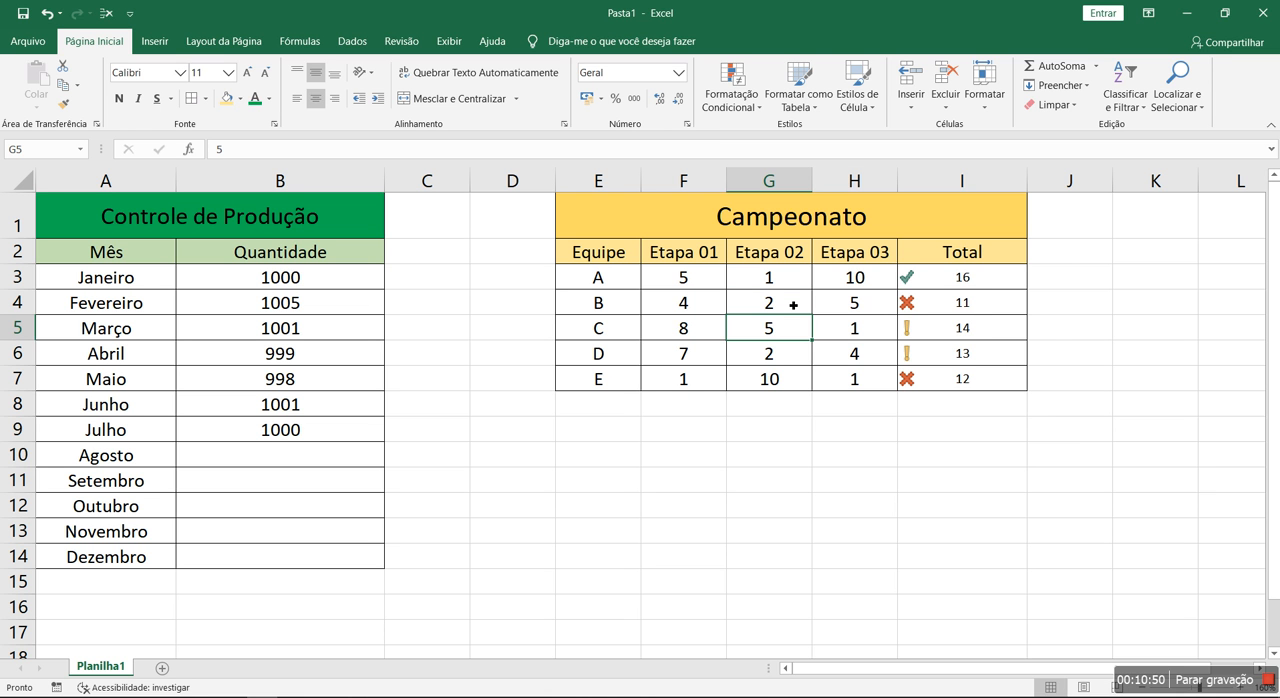
pyautogui.click(975, 310)
pyautogui.click(953, 373)
pyautogui.click(957, 313)
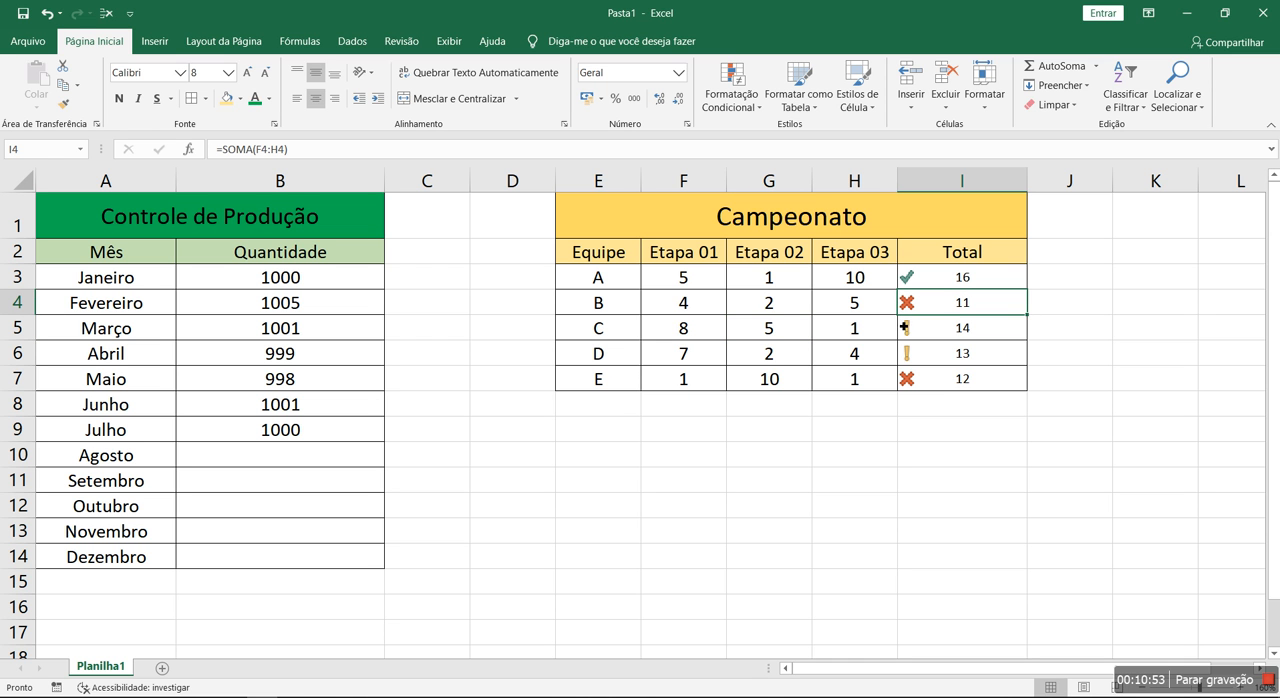
# Set team B's Etapa 02 score in G4 to 3 and recheck the icons in the Total column
pyautogui.click(808, 301)
pyautogui.write('3')
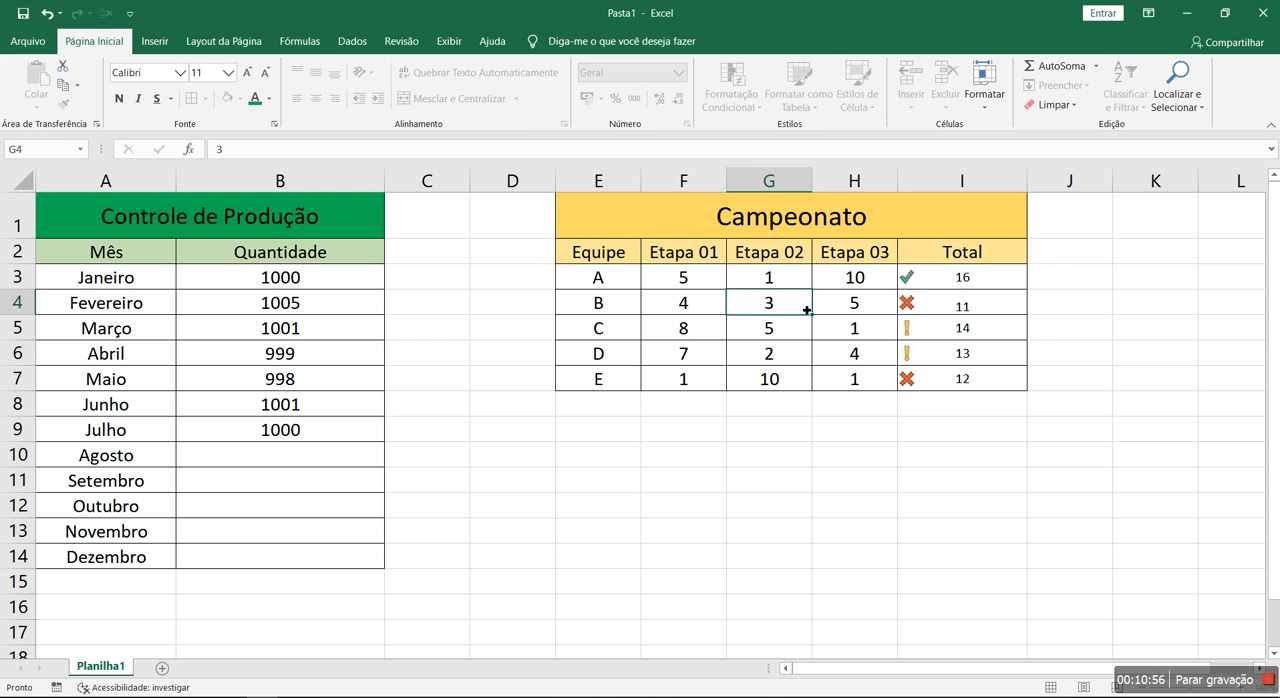
pyautogui.press('Return')
pyautogui.click(991, 324)
pyautogui.click(968, 377)
# Clear the conditional formatting rules from the selected Campeonato totals in I3:I7
pyautogui.moveTo(950, 296); pyautogui.dragTo(950, 379)
pyautogui.click(731, 100)
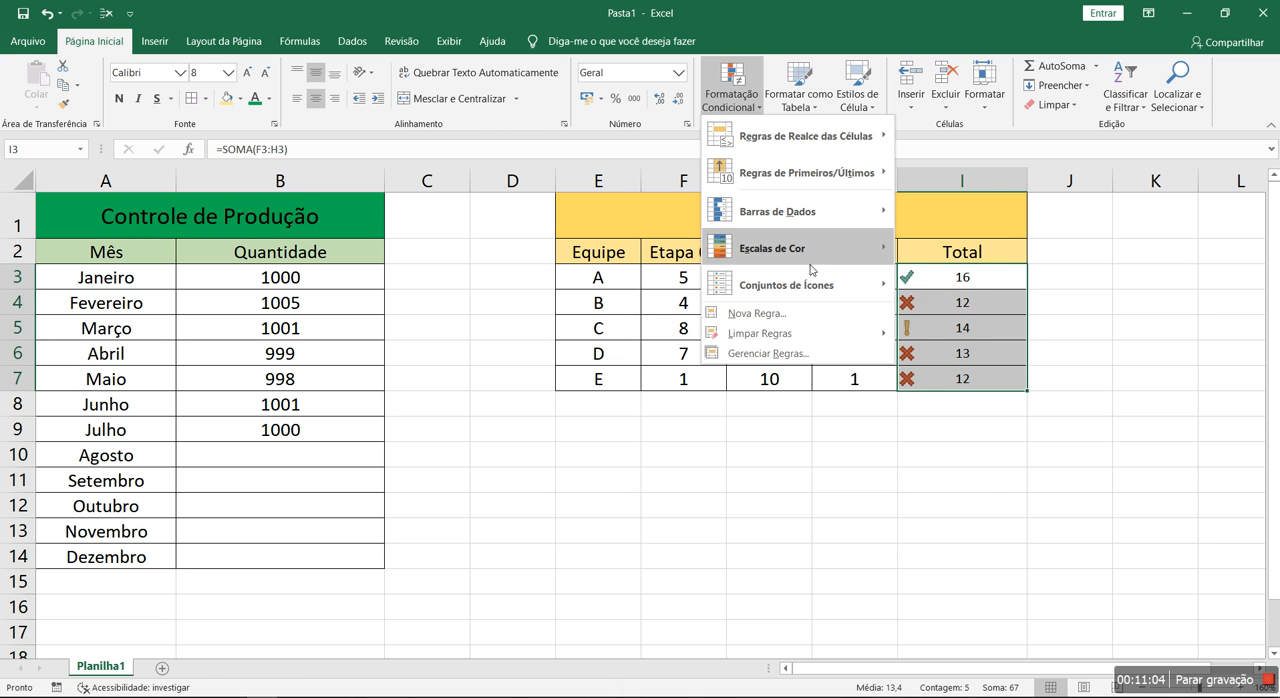
pyautogui.moveTo(809, 281)
pyautogui.moveTo(780, 333)
pyautogui.click(955, 334)
pyautogui.click(931, 421)
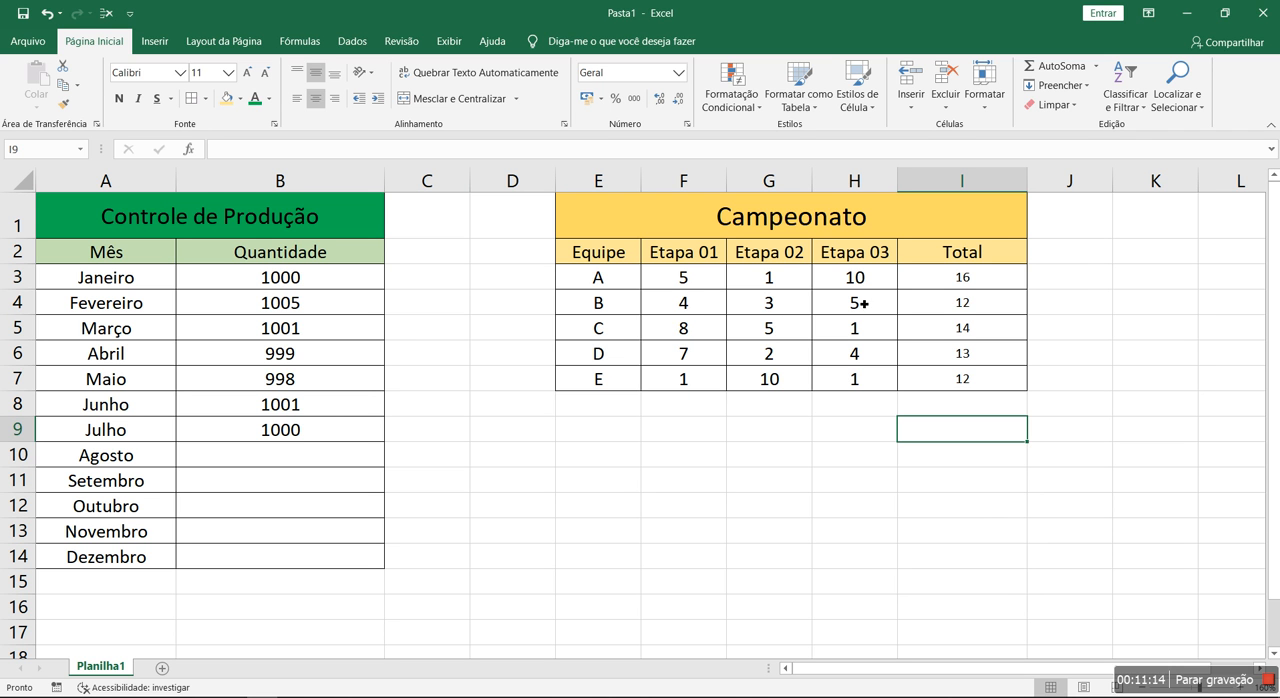
pyautogui.click(731, 98)
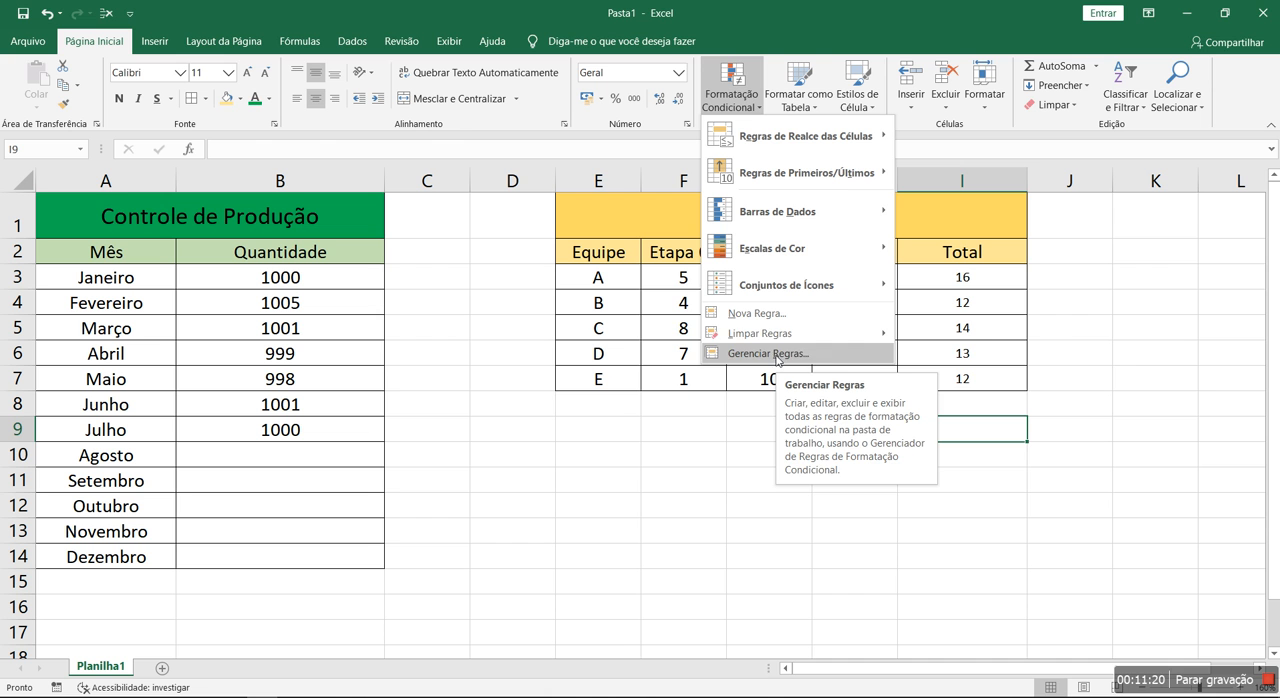
pyautogui.moveTo(788, 340)
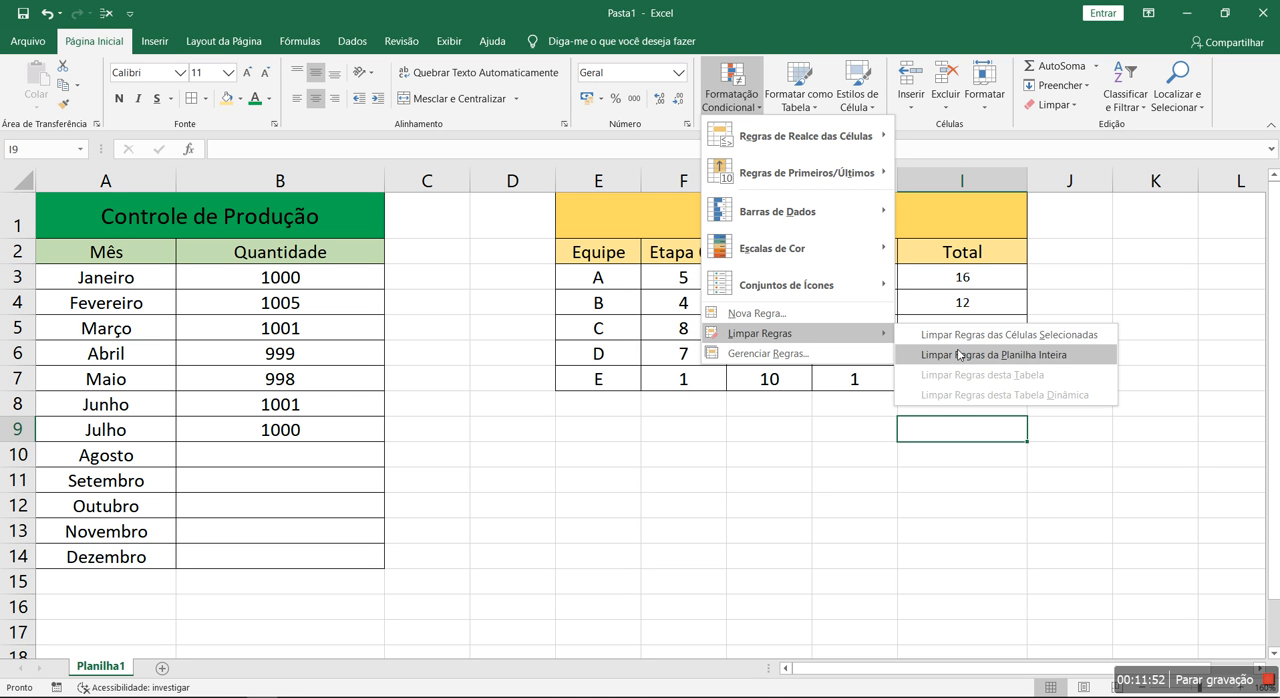
pyautogui.click(760, 521)
# Apply blue gradient-fill data bars to the Quantidade cells B3:B14 of the Controle de Produção table
pyautogui.moveTo(343, 279); pyautogui.dragTo(375, 558)
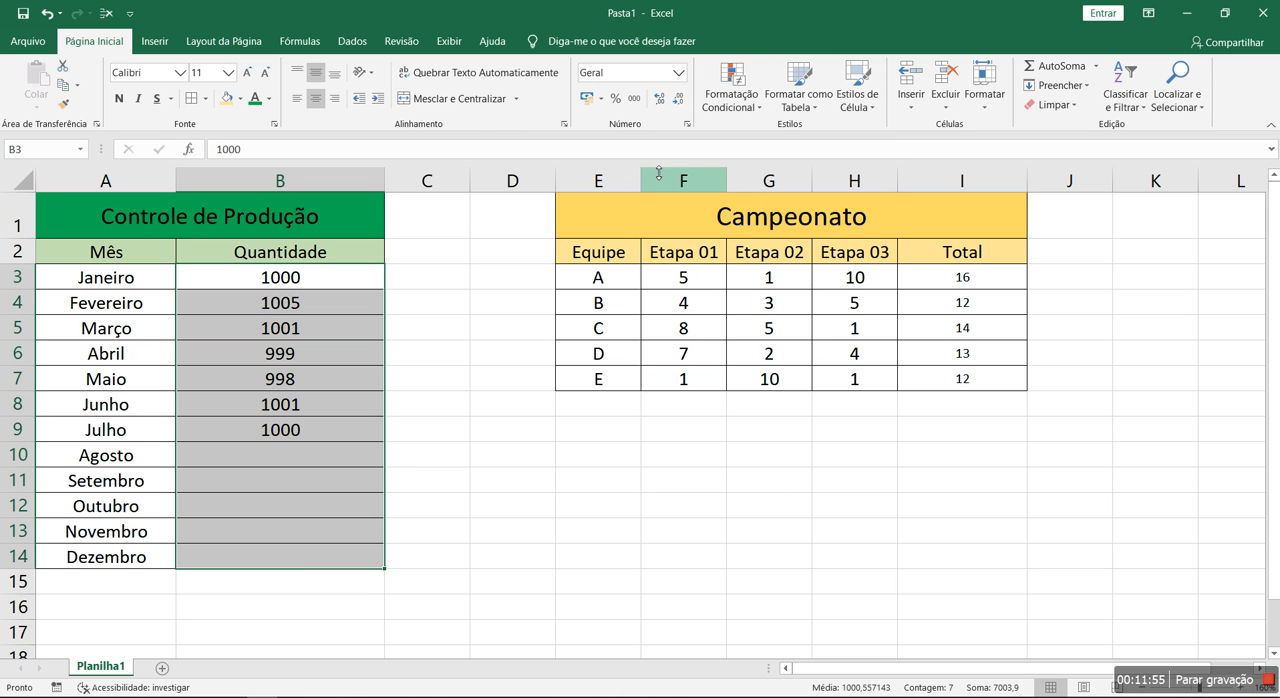
pyautogui.click(731, 95)
pyautogui.moveTo(771, 211)
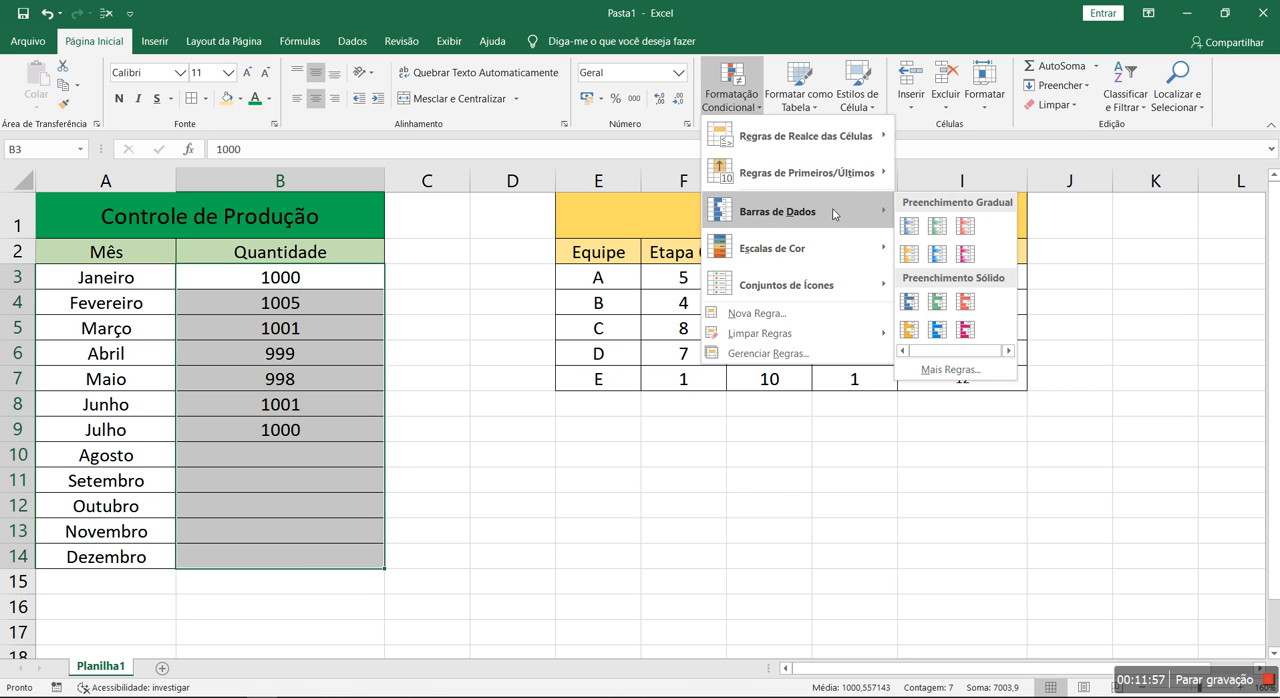
pyautogui.click(915, 222)
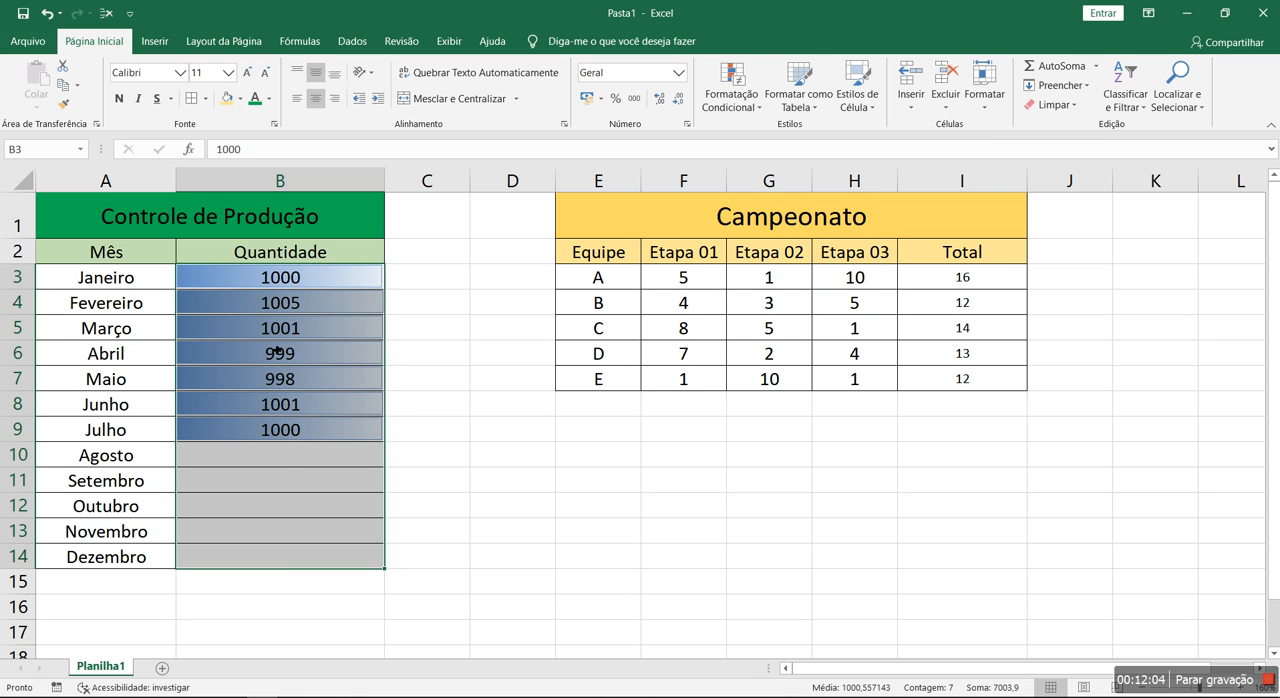
# Set the Janeiro quantity in B3 to 500 and undo the change
pyautogui.click(349, 280)
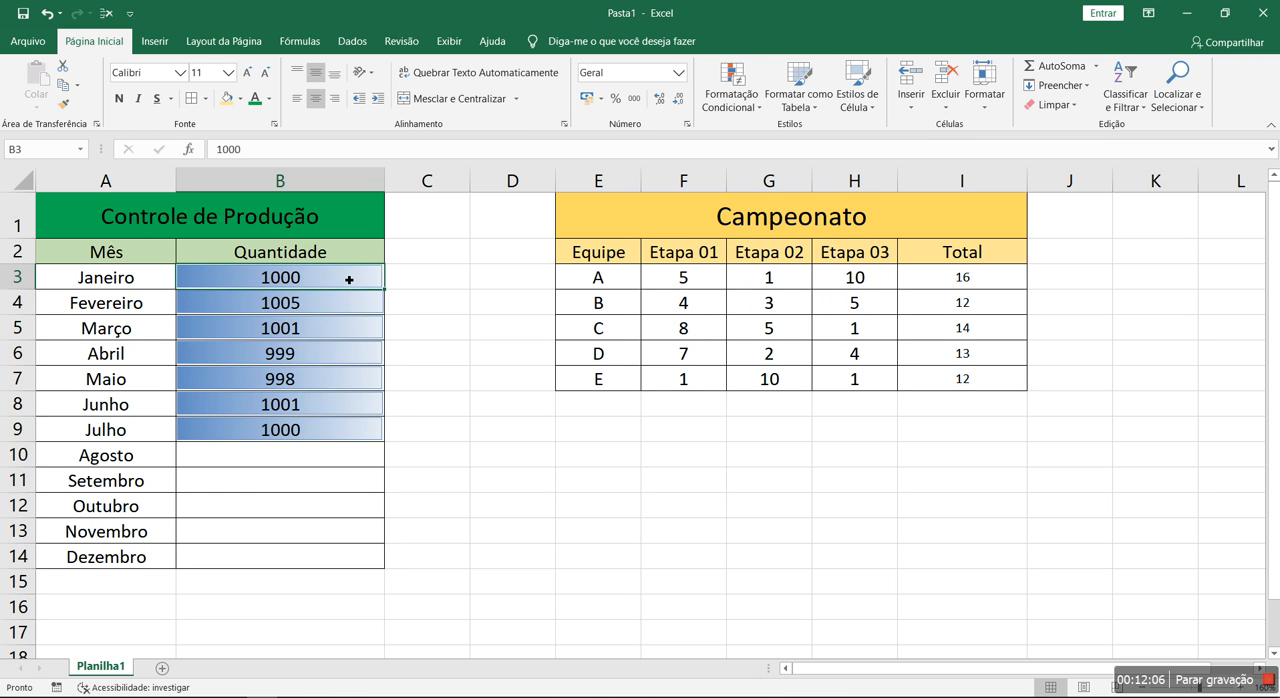
pyautogui.write('500')
pyautogui.press('Return')
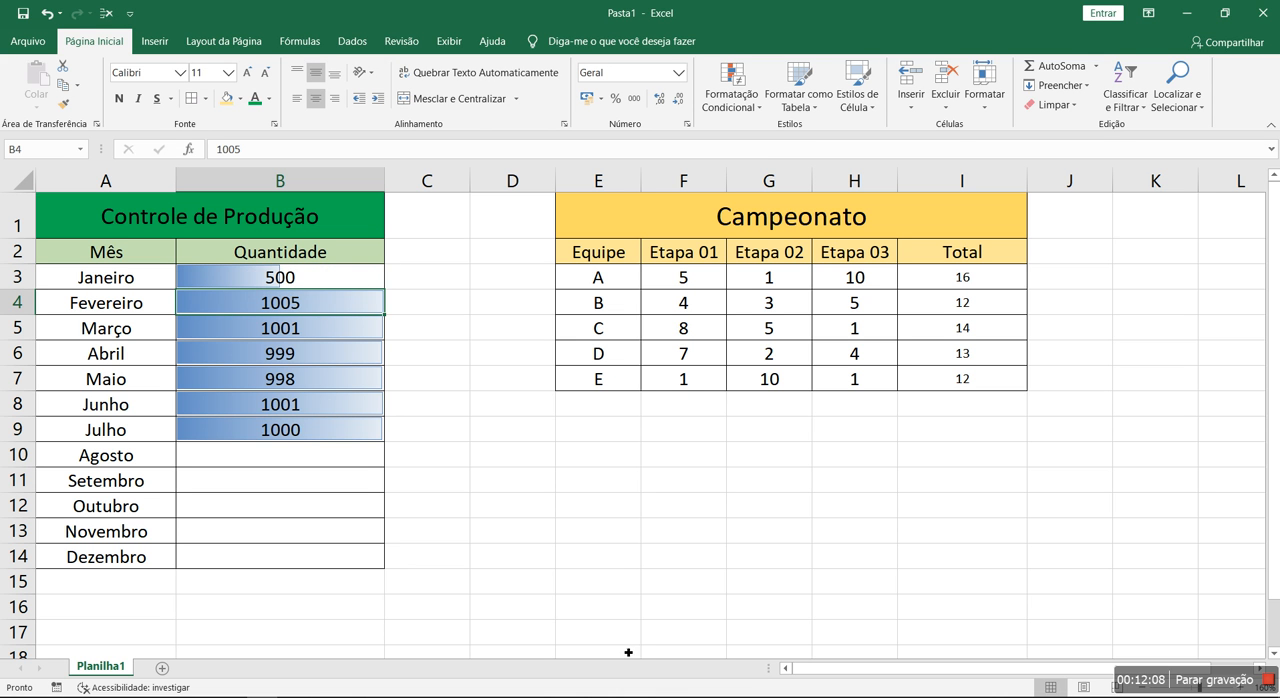
pyautogui.click(47, 14)
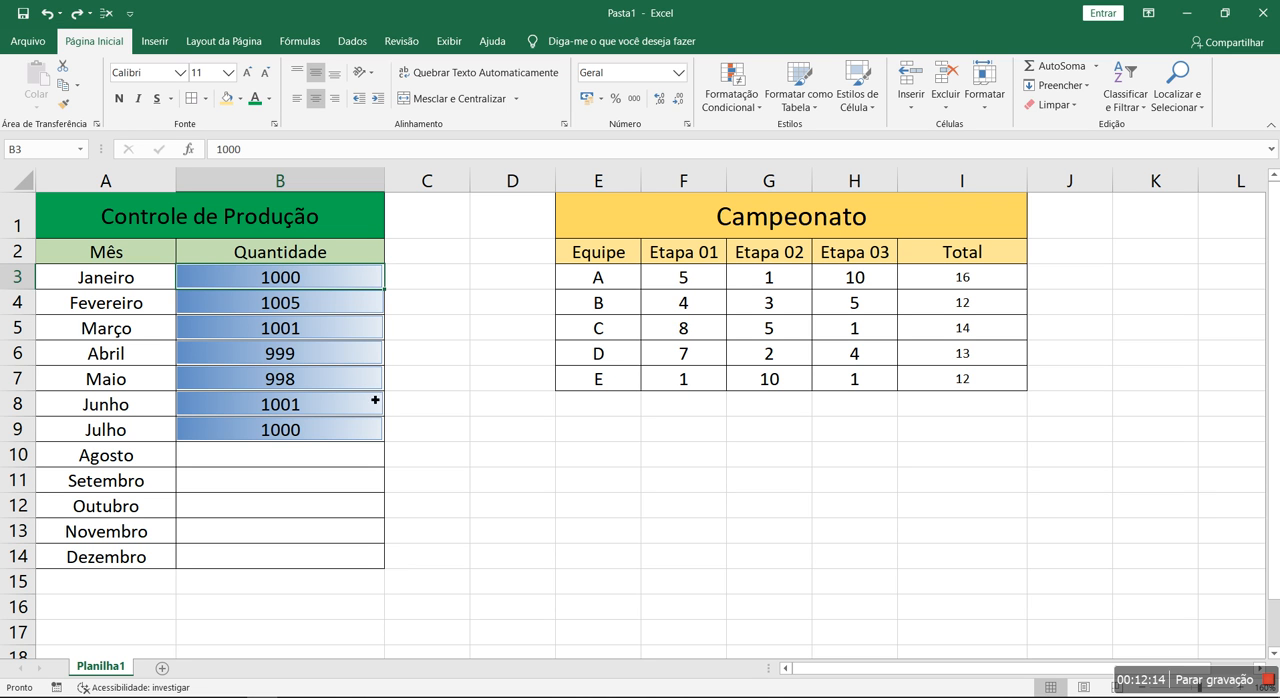
# Apply the green-yellow-red colour scale to the Campeonato totals in I3:I7
pyautogui.moveTo(943, 282); pyautogui.dragTo(945, 379)
pyautogui.click(737, 106)
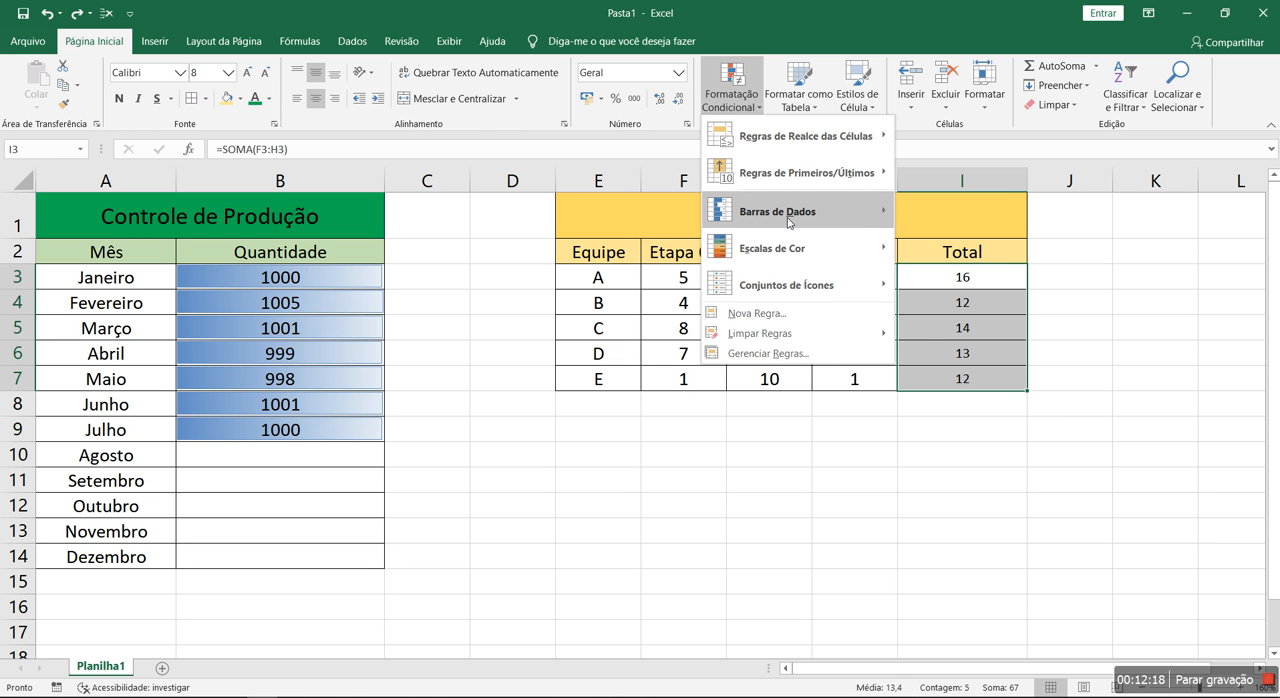
pyautogui.moveTo(790, 222)
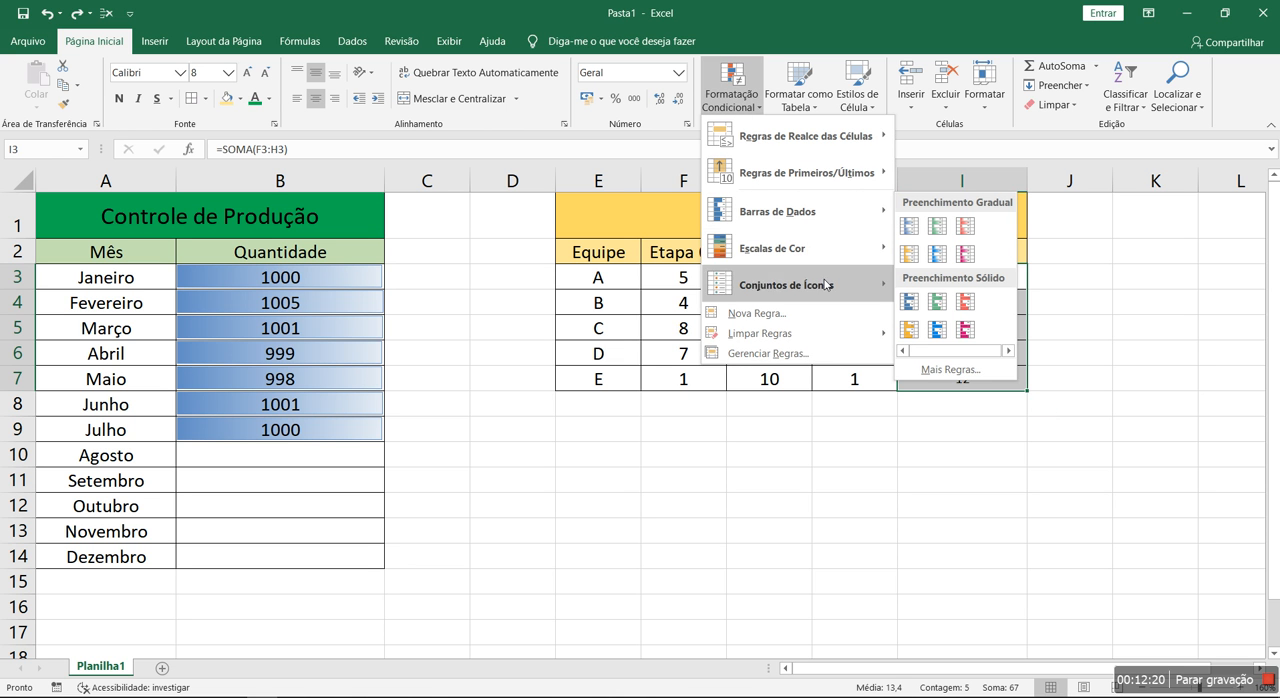
pyautogui.moveTo(827, 258)
pyautogui.click(909, 249)
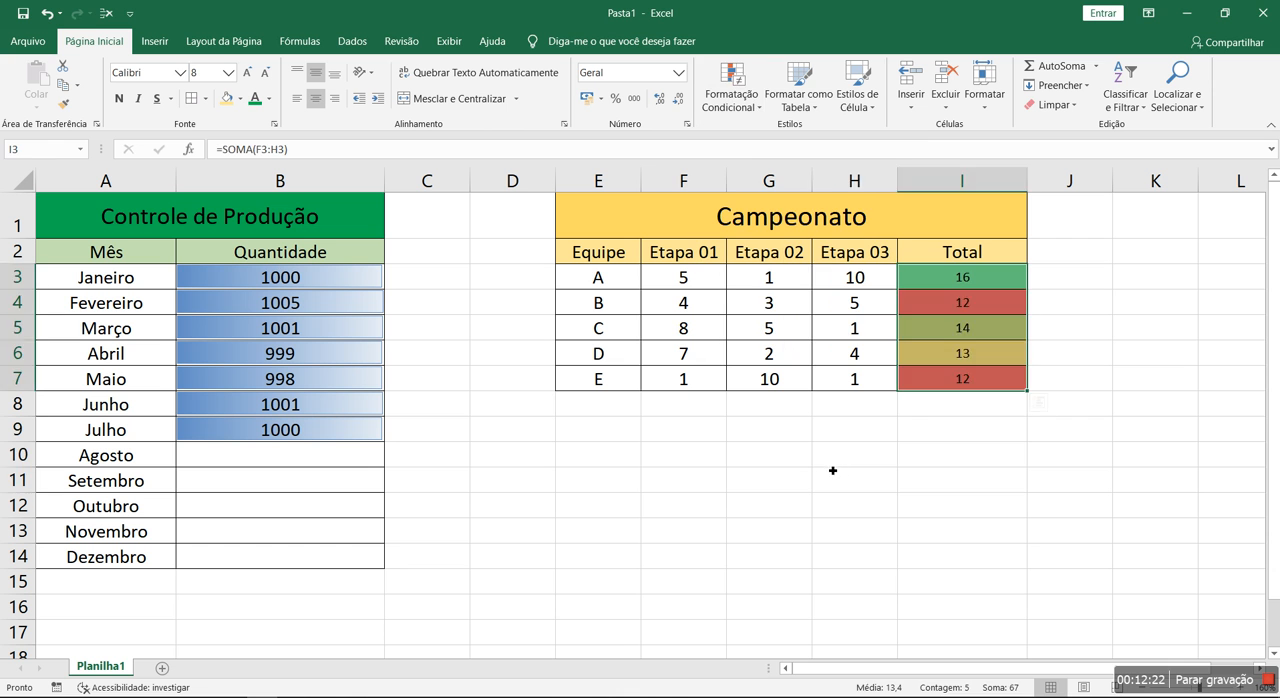
pyautogui.moveTo(837, 464); pyautogui.dragTo(831, 486)
# Clear the conditional formatting rules of the selected cells with only the empty cell F8 selected
pyautogui.click(703, 414)
pyautogui.click(731, 92)
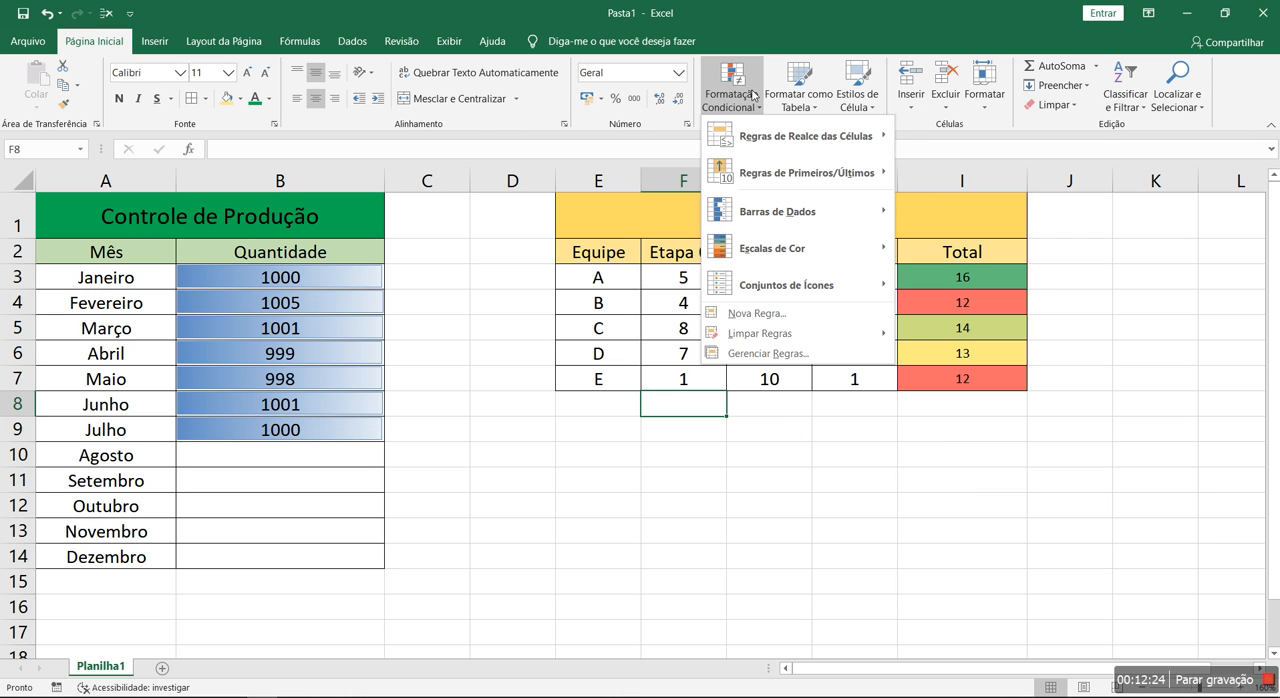
pyautogui.moveTo(810, 344)
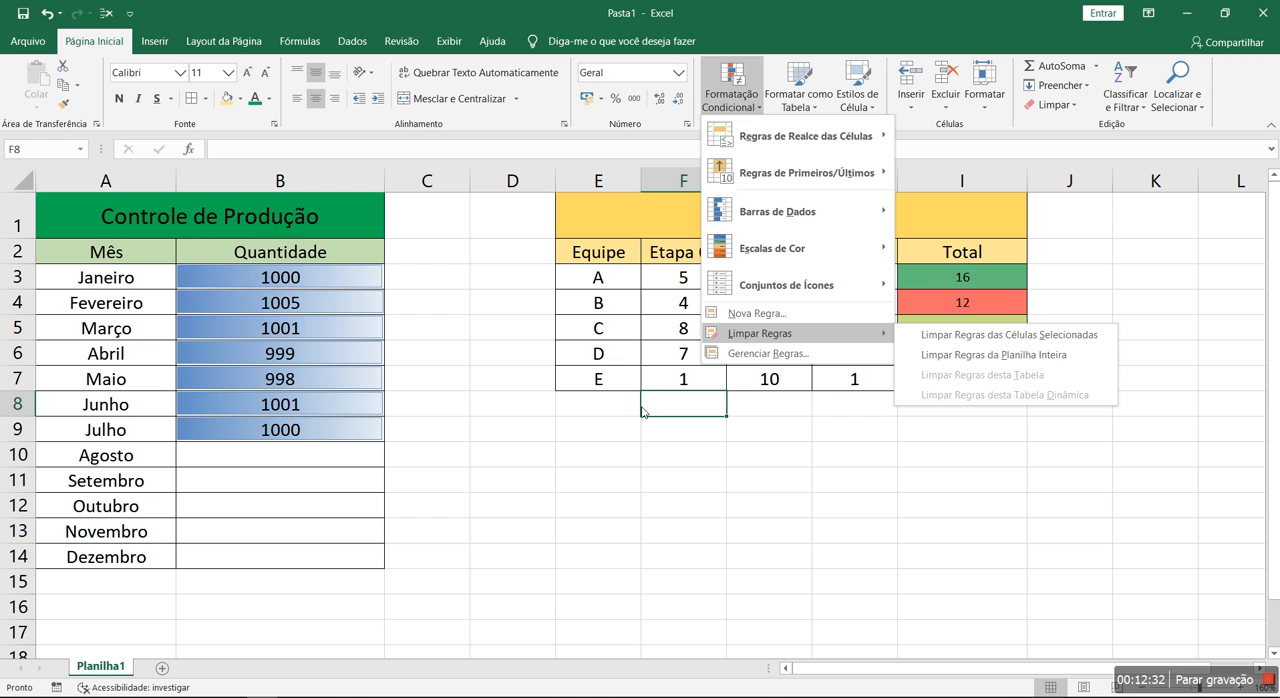
pyautogui.click(1004, 336)
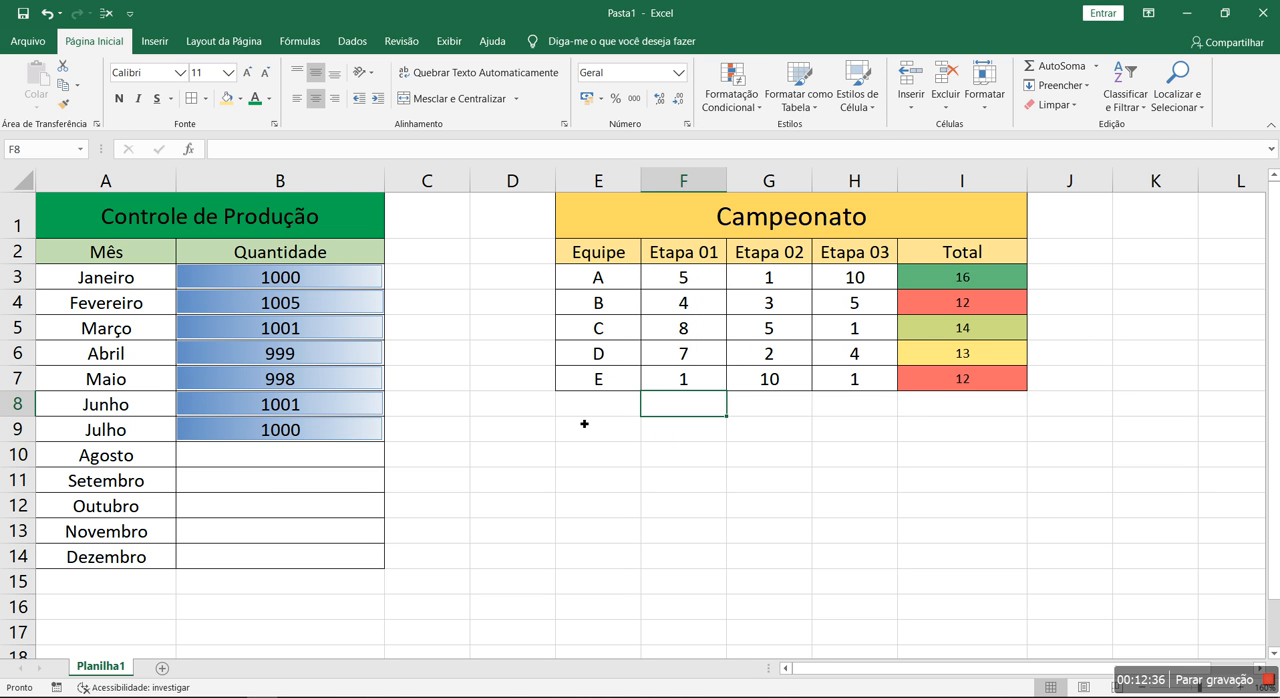
# Enter 2000 as the Setembro quantity in B11 to test the data bars, and delete the entry
pyautogui.moveTo(320, 287); pyautogui.dragTo(287, 515)
pyautogui.click(285, 556)
pyautogui.moveTo(284, 456); pyautogui.dragTo(285, 524)
pyautogui.moveTo(275, 470); pyautogui.dragTo(280, 503)
pyautogui.click(280, 476)
pyautogui.write('2000')
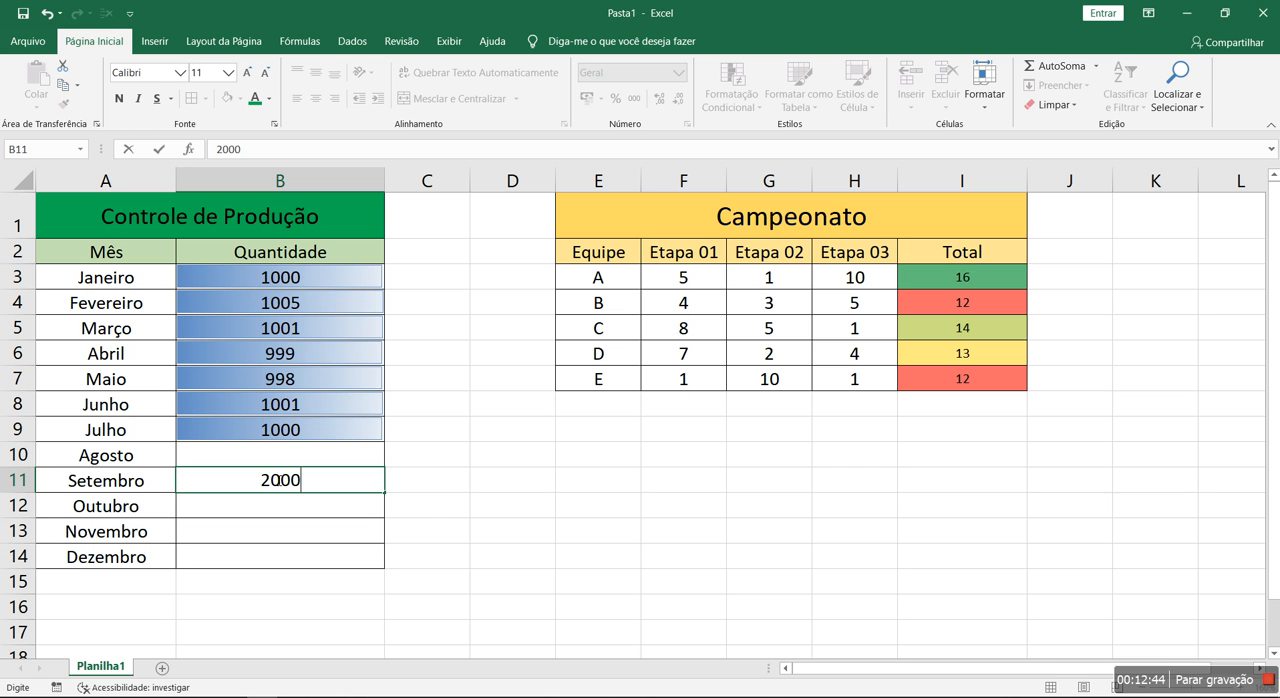
pyautogui.press('Return')
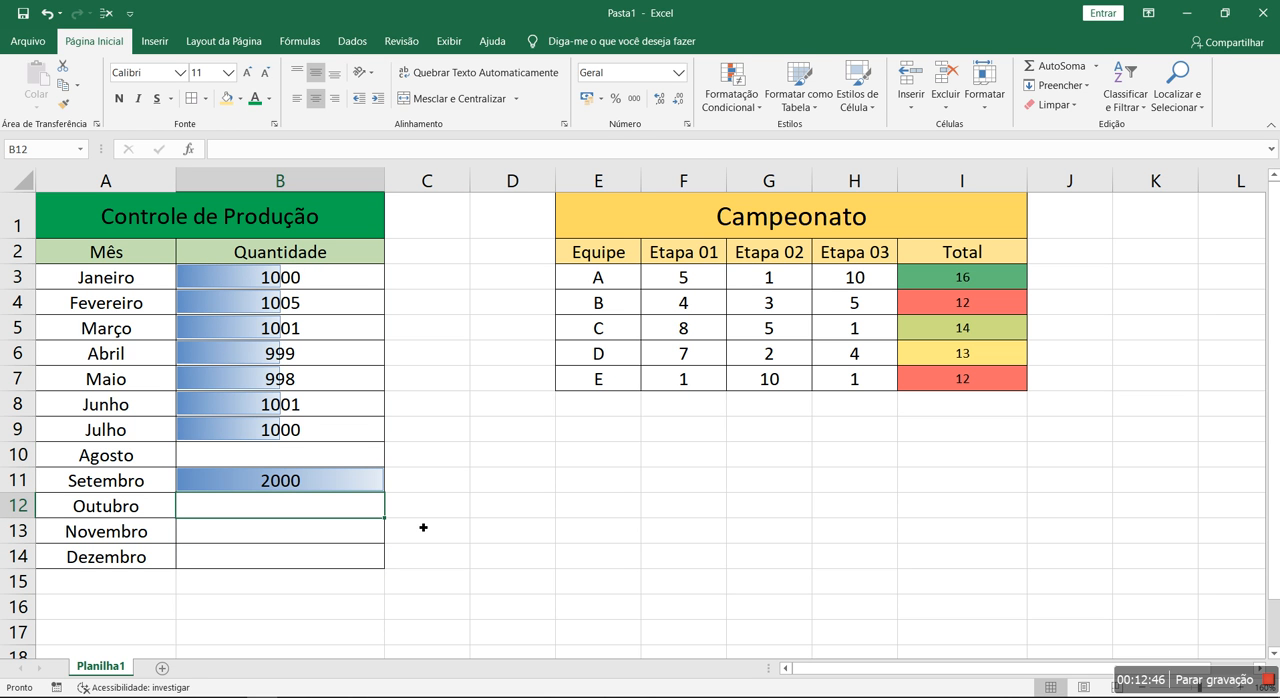
pyautogui.click(335, 485)
pyautogui.press('Delete')
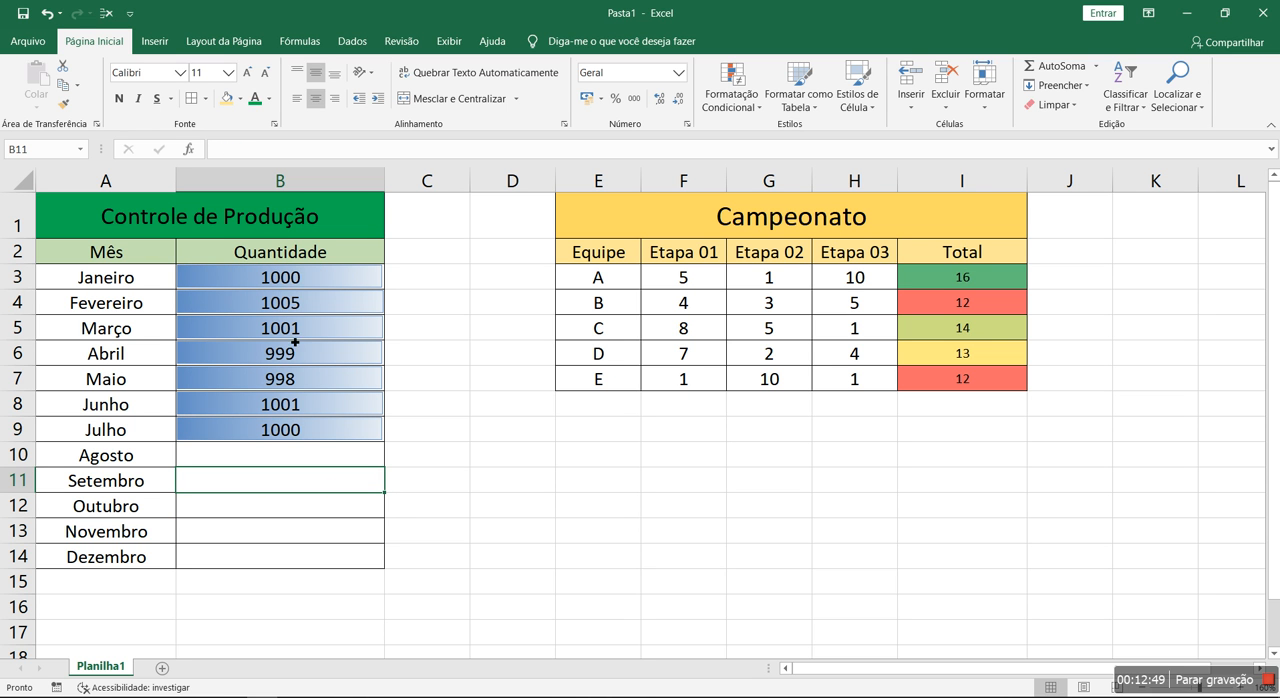
pyautogui.click(323, 532)
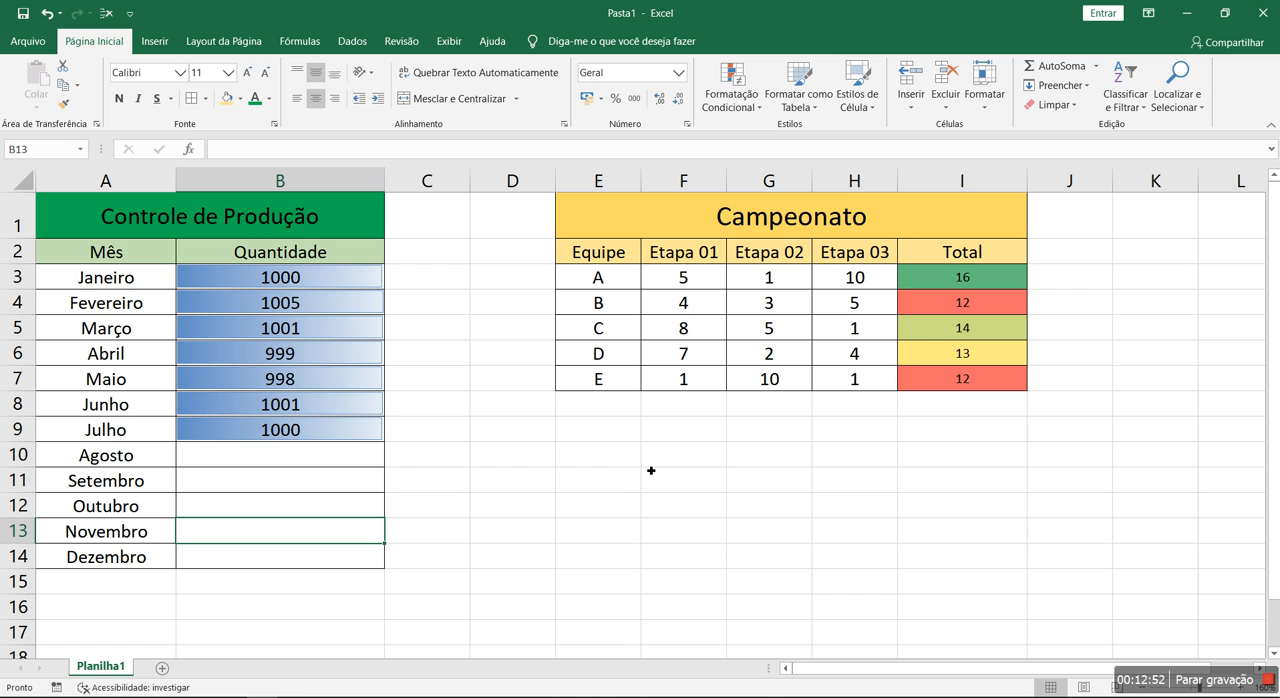
# Select the Quantidade cells B3:B14 and clear the conditional formatting rules from them
pyautogui.moveTo(344, 279); pyautogui.dragTo(346, 557)
pyautogui.click(588, 506)
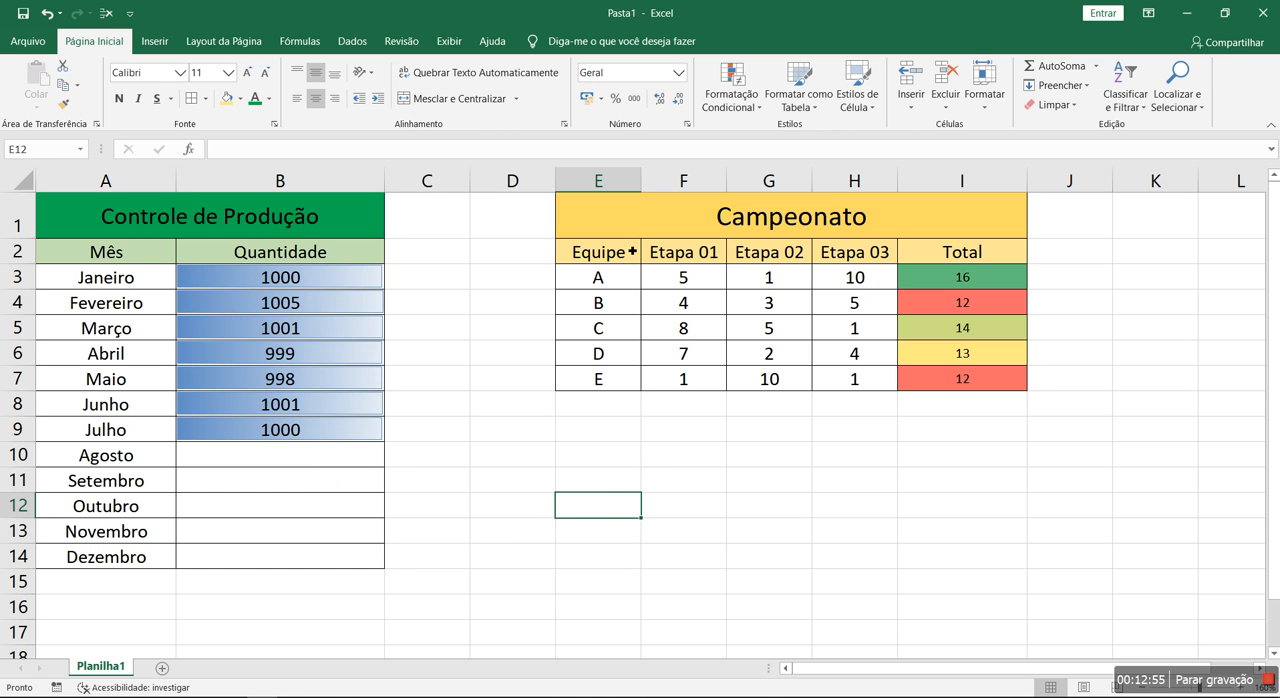
pyautogui.moveTo(359, 283); pyautogui.dragTo(355, 546)
pyautogui.click(731, 100)
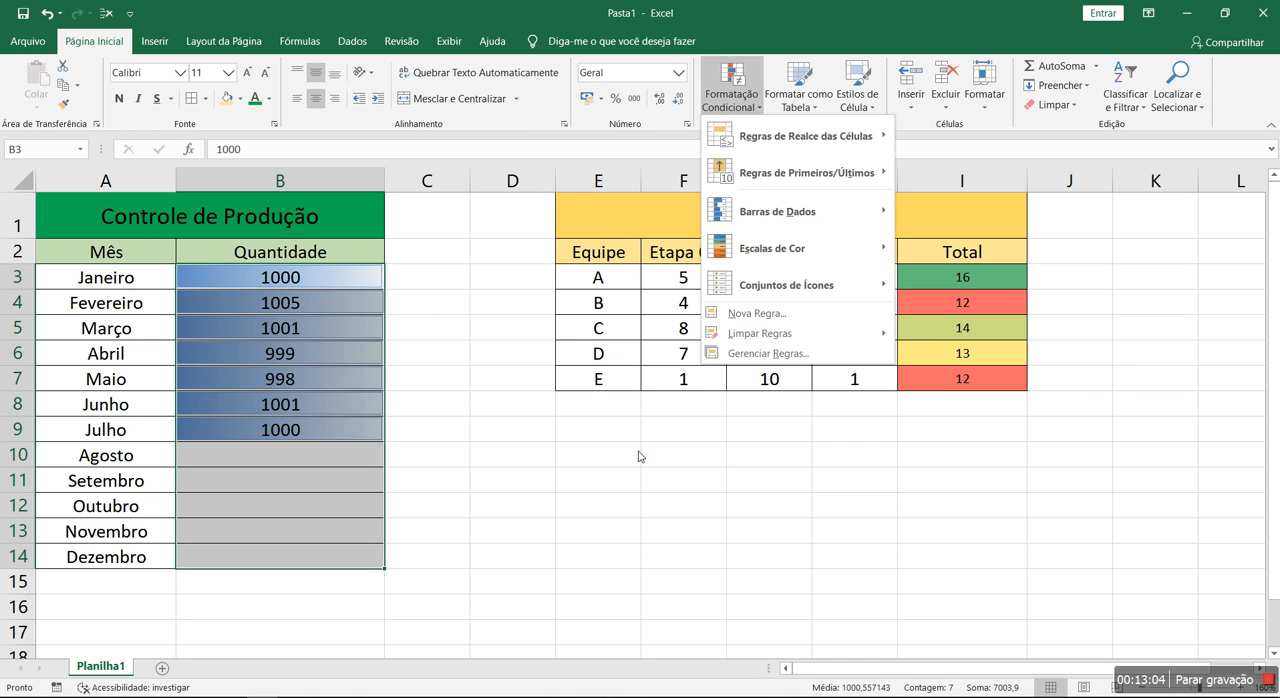
pyautogui.click(950, 335)
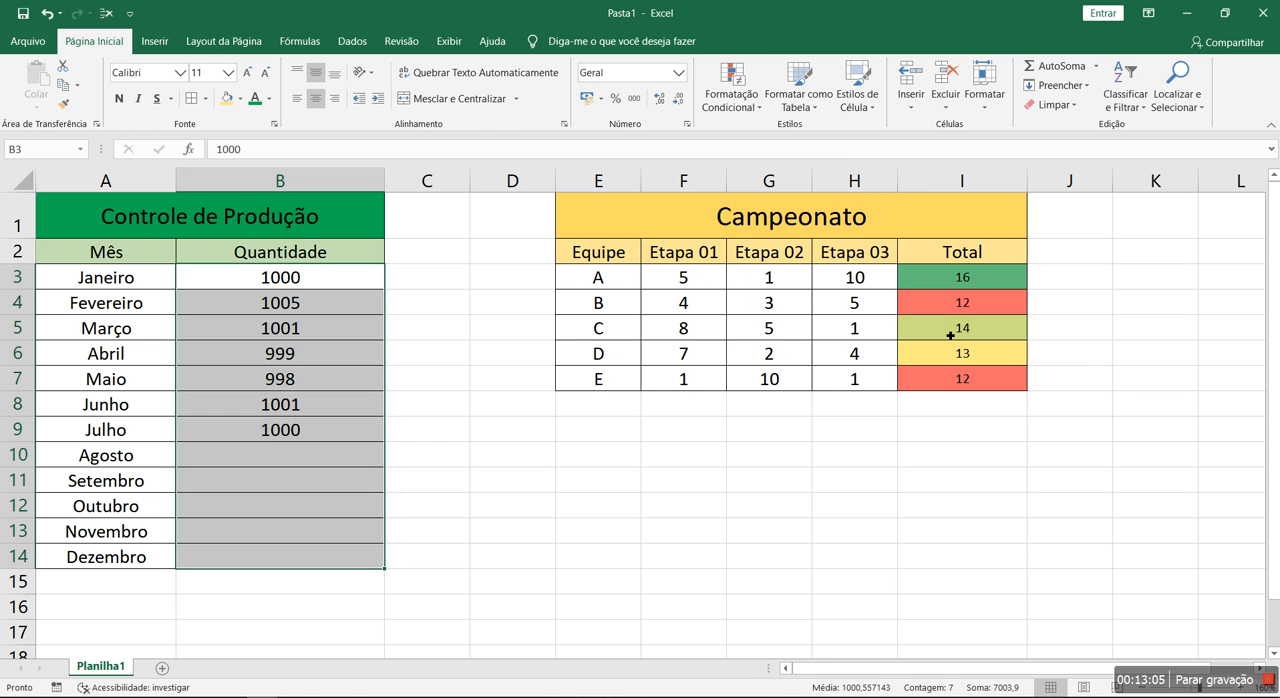
# Enter 2000 as the Setembro quantity in B11, and undo both this entry and the clearing of the data bar rule
pyautogui.click(706, 500)
pyautogui.click(224, 488)
pyautogui.write('2000')
pyautogui.press('Return')
pyautogui.click(46, 13)
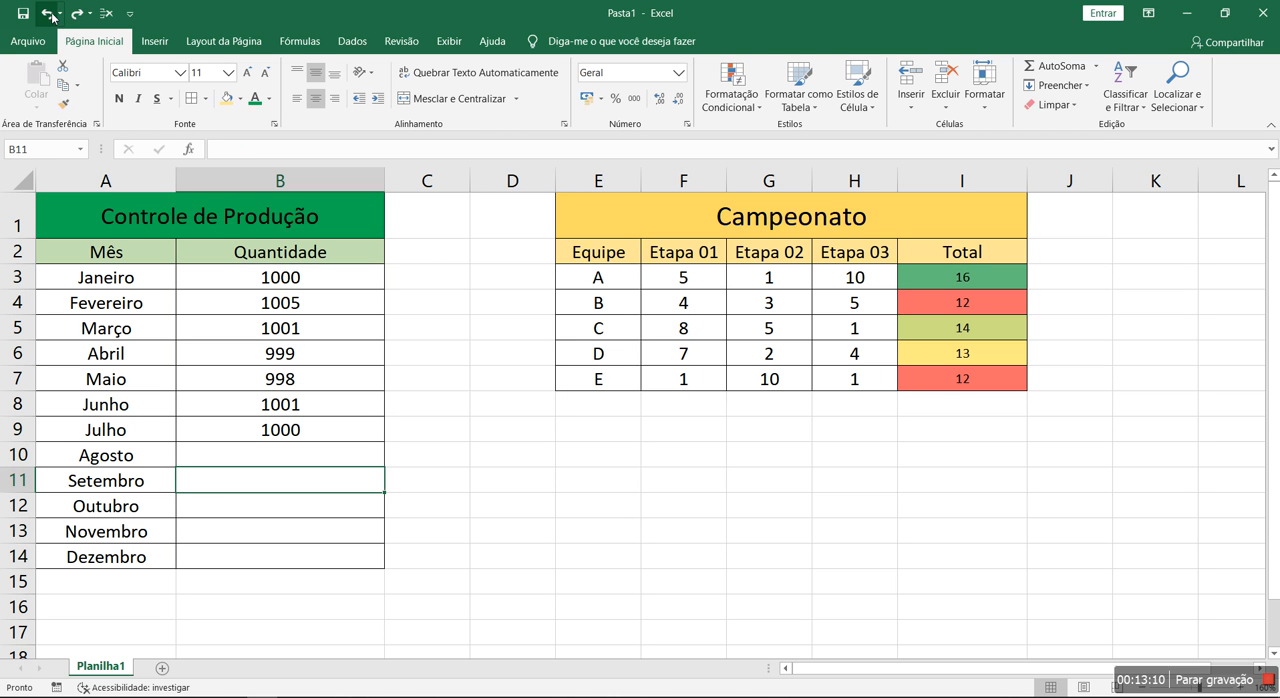
pyautogui.click(46, 13)
# Clear the conditional formatting rules from the entire sheet with only the empty cell F13 selected
pyautogui.click(705, 455)
pyautogui.click(785, 457)
pyautogui.click(930, 580)
pyautogui.click(800, 470)
pyautogui.click(698, 530)
pyautogui.click(735, 100)
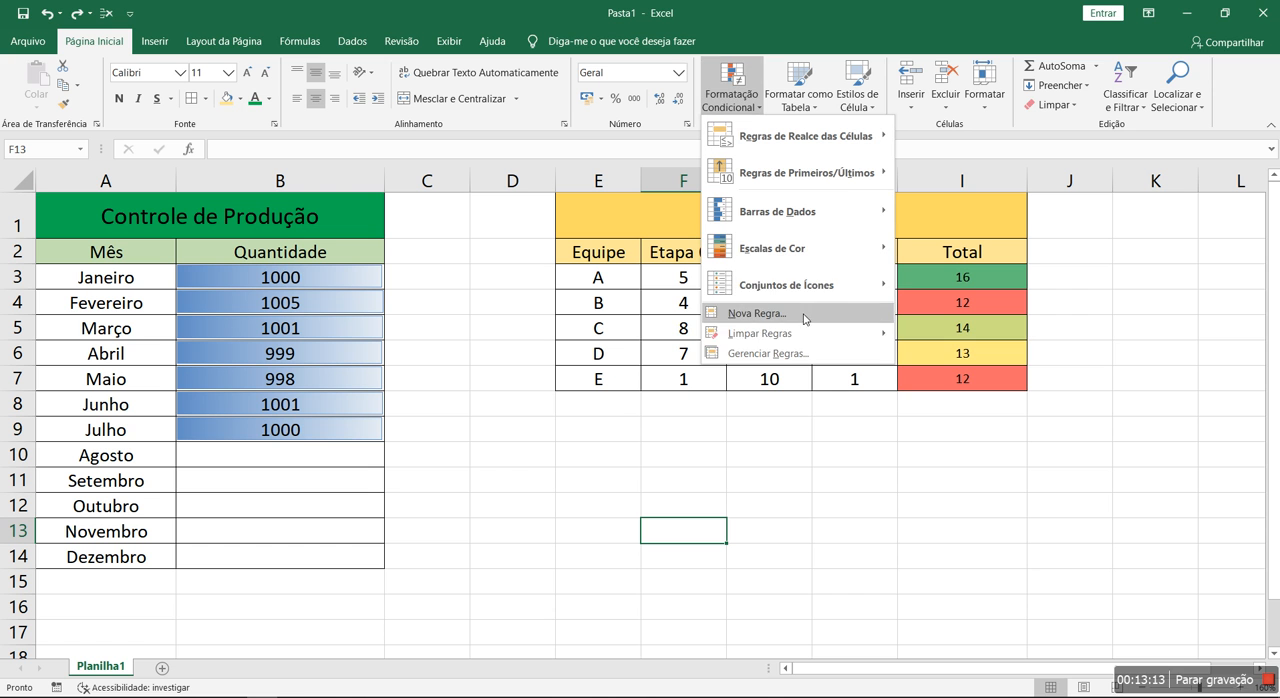
pyautogui.moveTo(808, 334)
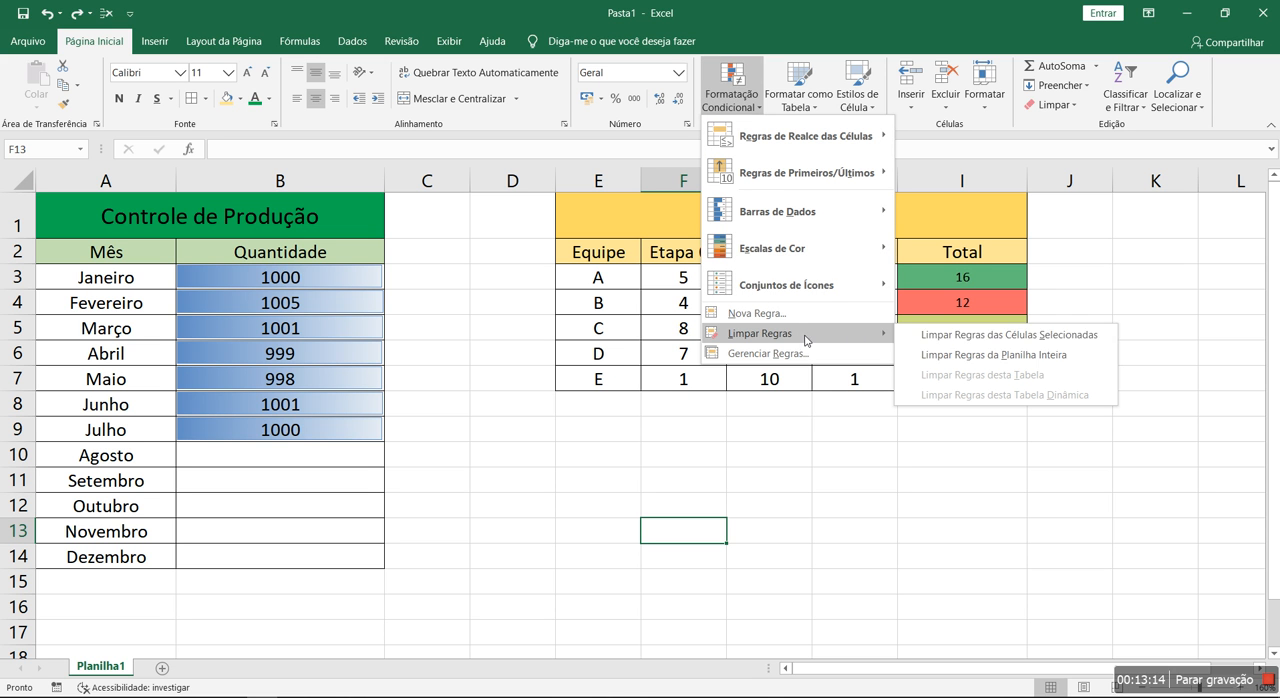
pyautogui.click(1010, 355)
pyautogui.click(852, 484)
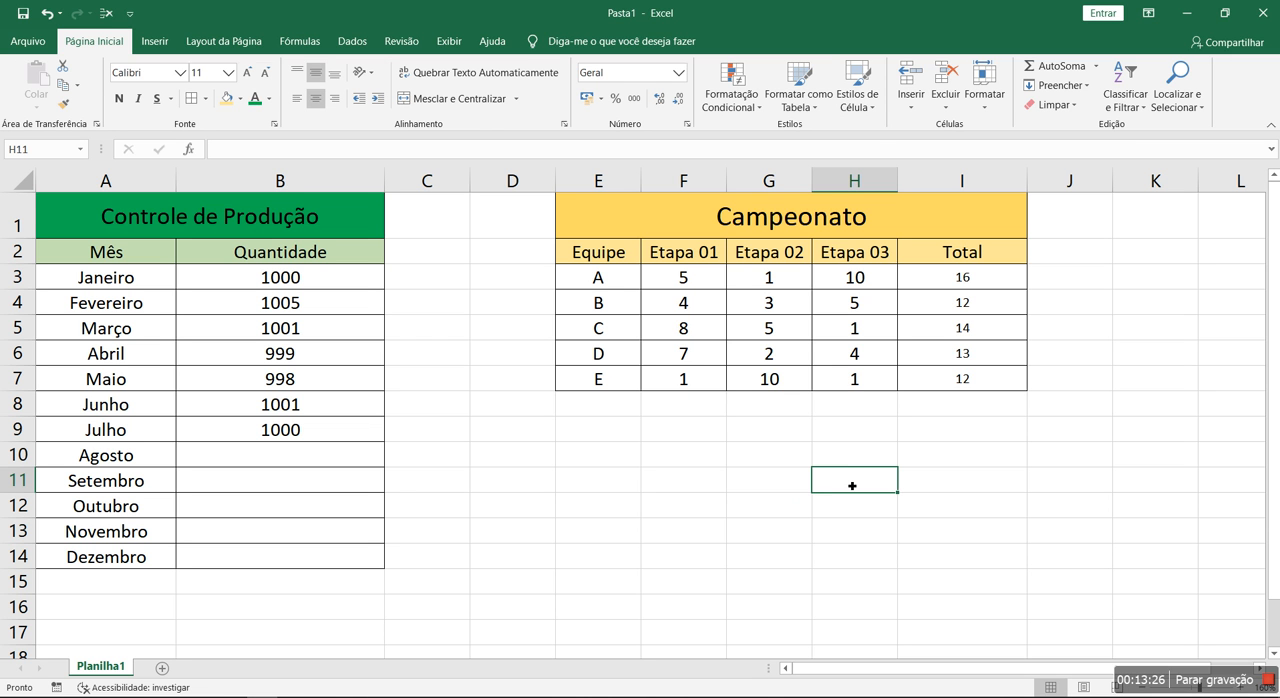
# Apply a green-yellow-red colour scale, with green for the highest values, to the empty range E9:I15
pyautogui.moveTo(636, 452); pyautogui.dragTo(962, 588)
pyautogui.click(742, 100)
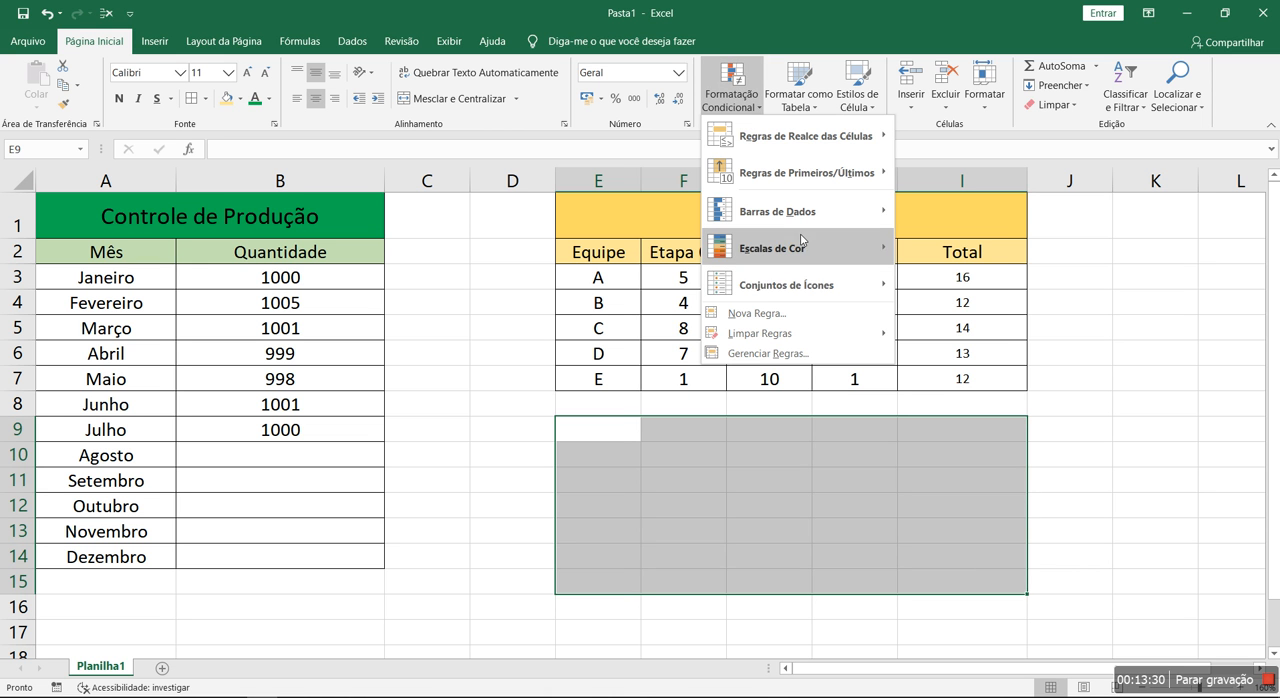
pyautogui.moveTo(800, 248)
pyautogui.click(914, 247)
pyautogui.click(1134, 529)
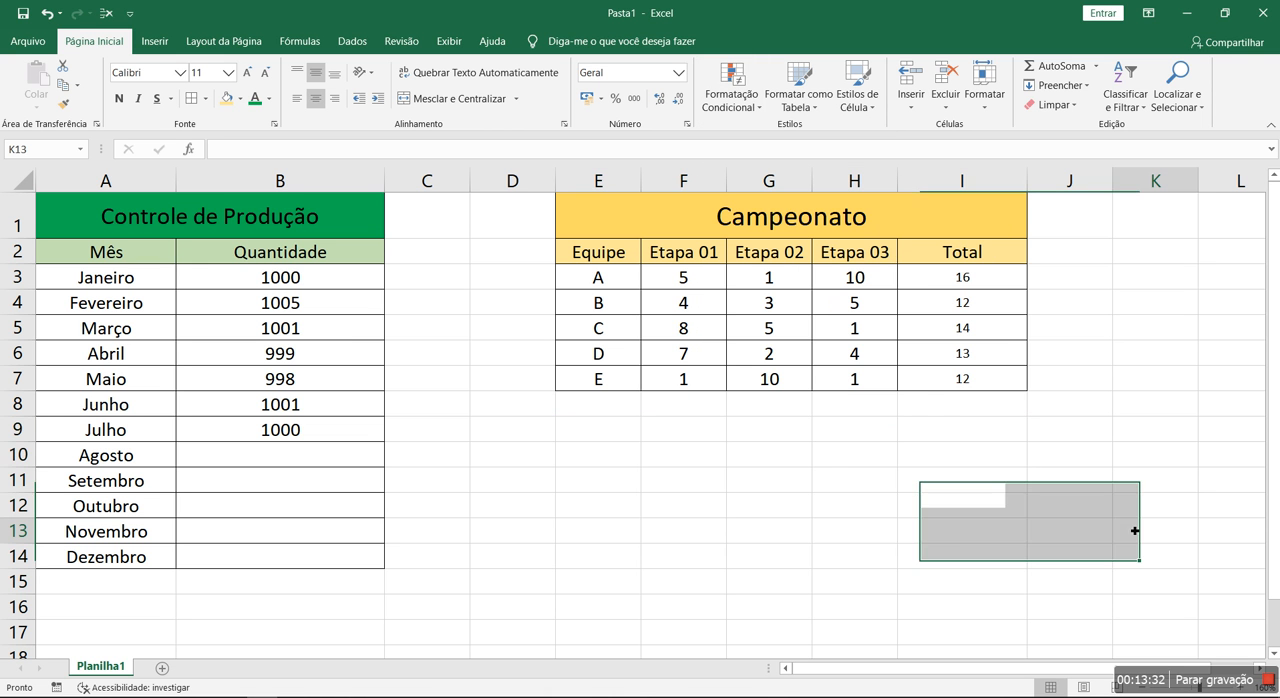
# Enter the test values 1, 1 and 2 in F11:F13 of the colour-scaled range
pyautogui.click(669, 481)
pyautogui.write('1')
pyautogui.press('Return')
pyautogui.write('1')
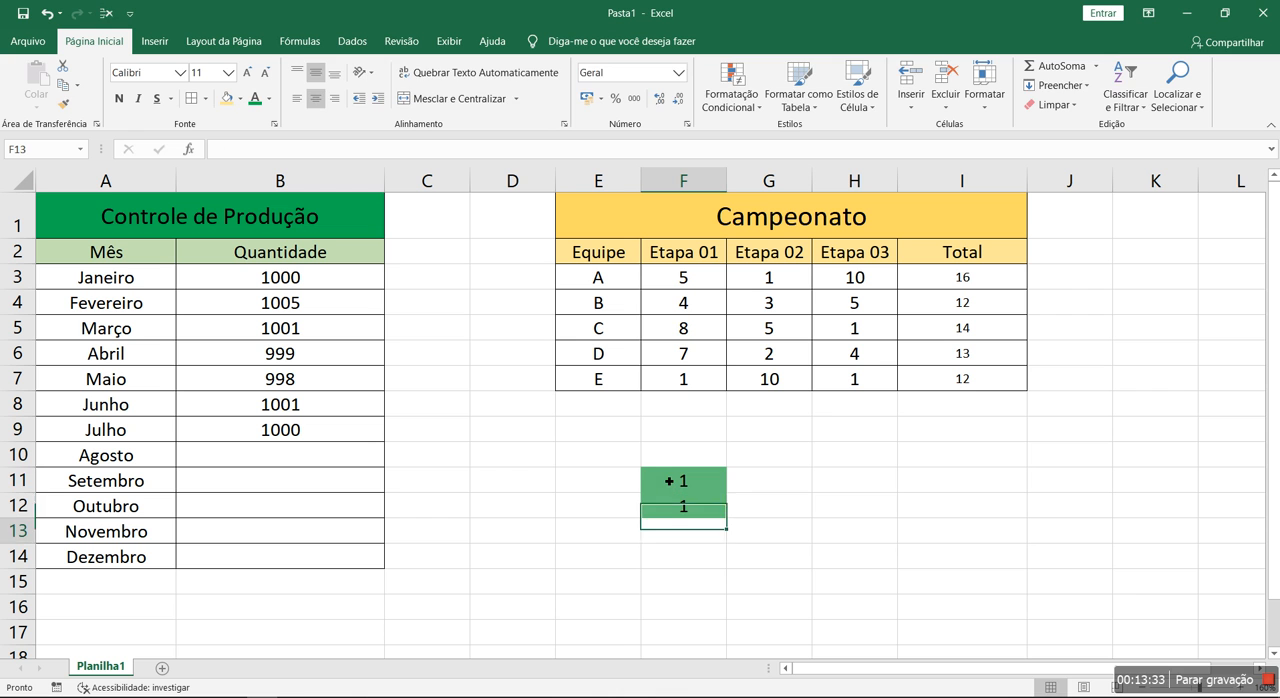
pyautogui.press('Return')
pyautogui.write('2')
pyautogui.press('Return')
# Enter the test values 10, 5 and 1 in H11:H13 of the colour-scaled range
pyautogui.write('1')
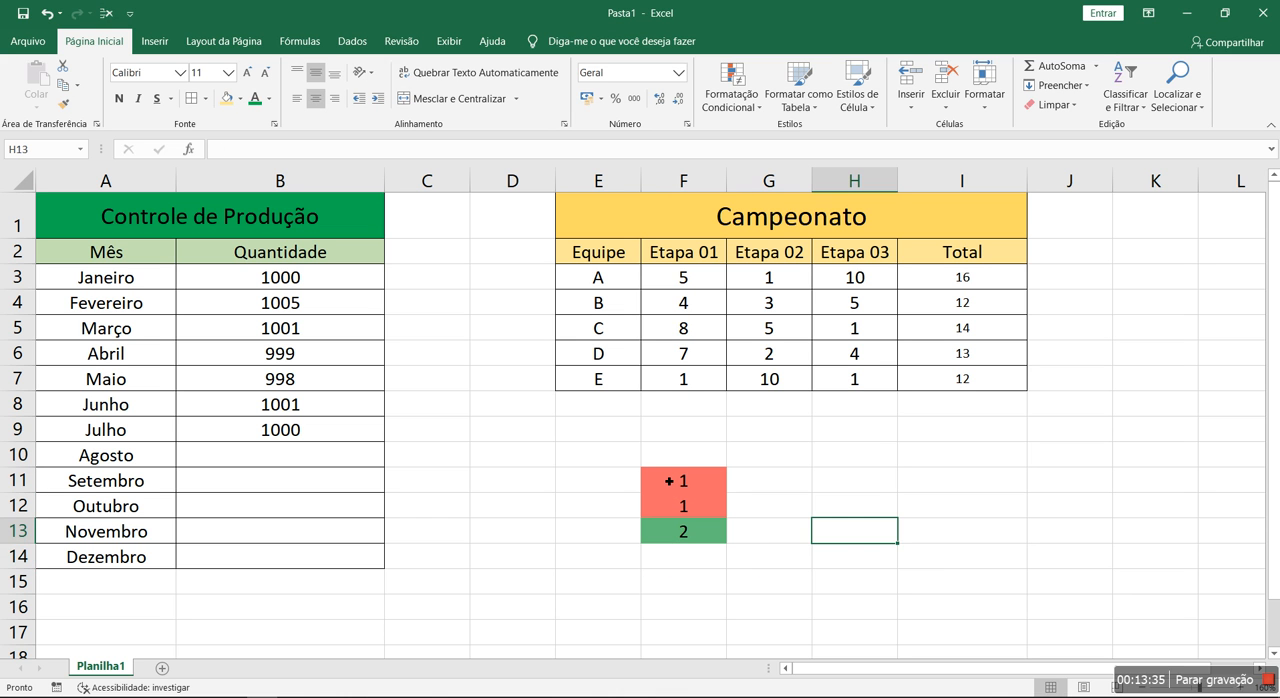
pyautogui.press('Return')
pyautogui.press('Up')
pyautogui.press('Up')
pyautogui.write('5')
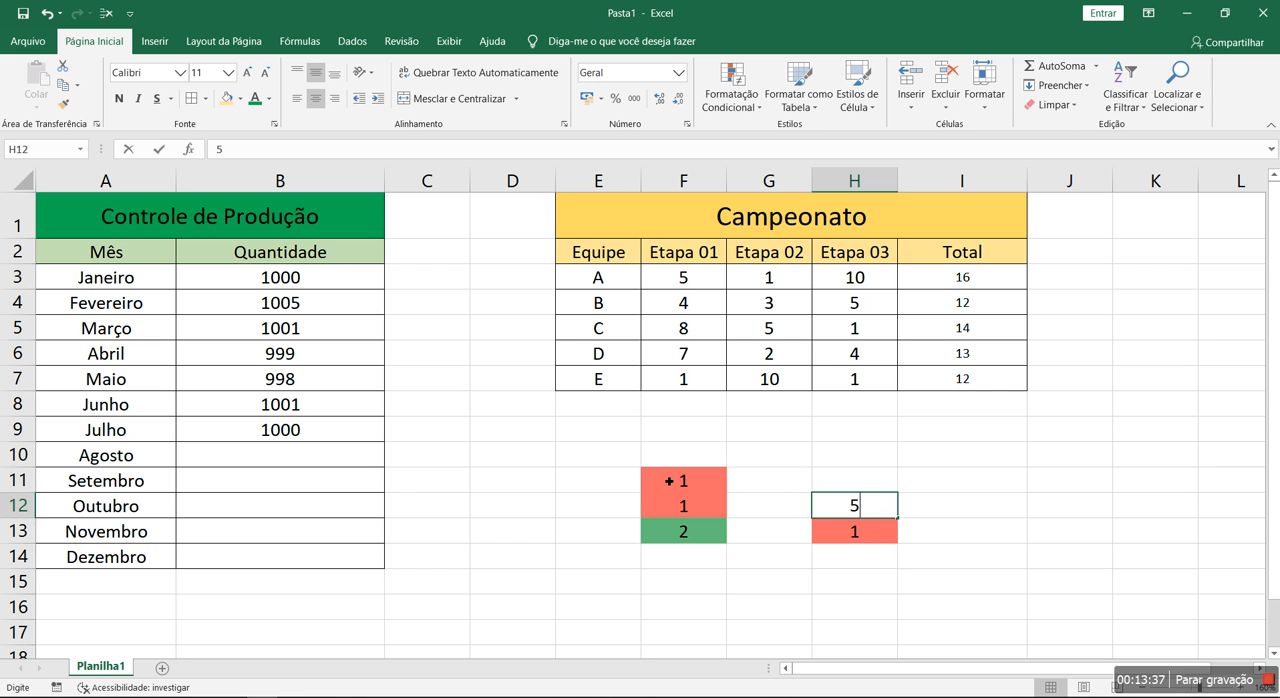
pyautogui.press('Return')
pyautogui.press('Up')
pyautogui.press('Up')
pyautogui.write('10')
pyautogui.press('Return')
pyautogui.moveTo(603, 460); pyautogui.dragTo(1014, 591)
pyautogui.click(1132, 558)
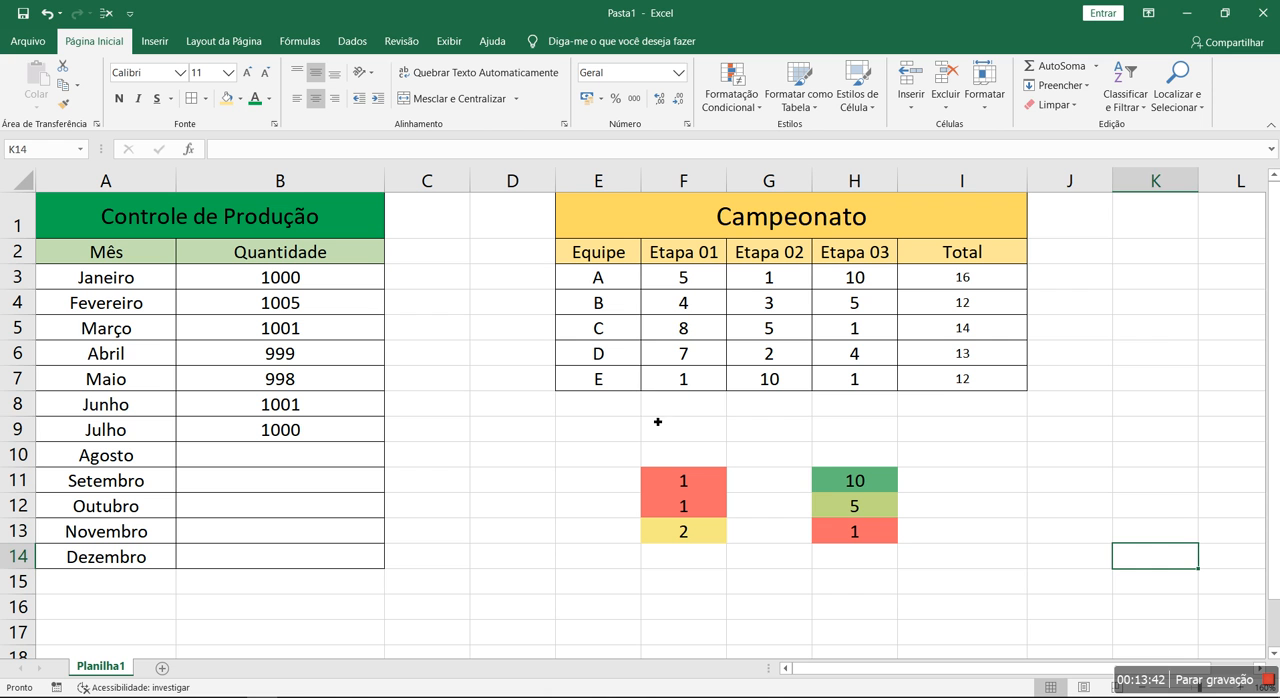
# Clear all conditional formatting rules from the sheet and delete the test values in F11:H13
pyautogui.click(652, 411)
pyautogui.click(1166, 551)
pyautogui.click(1015, 505)
pyautogui.click(731, 95)
pyautogui.moveTo(787, 334)
pyautogui.click(969, 358)
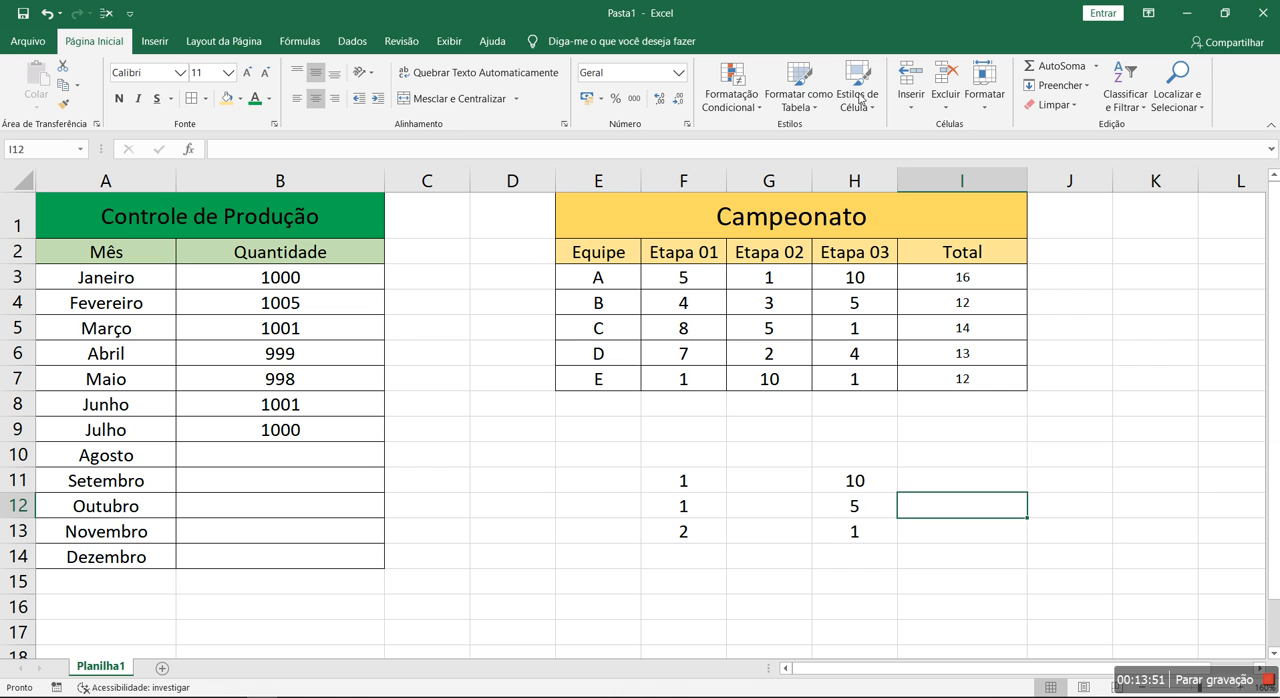
pyautogui.moveTo(660, 481); pyautogui.dragTo(846, 537)
pyautogui.press('Delete')
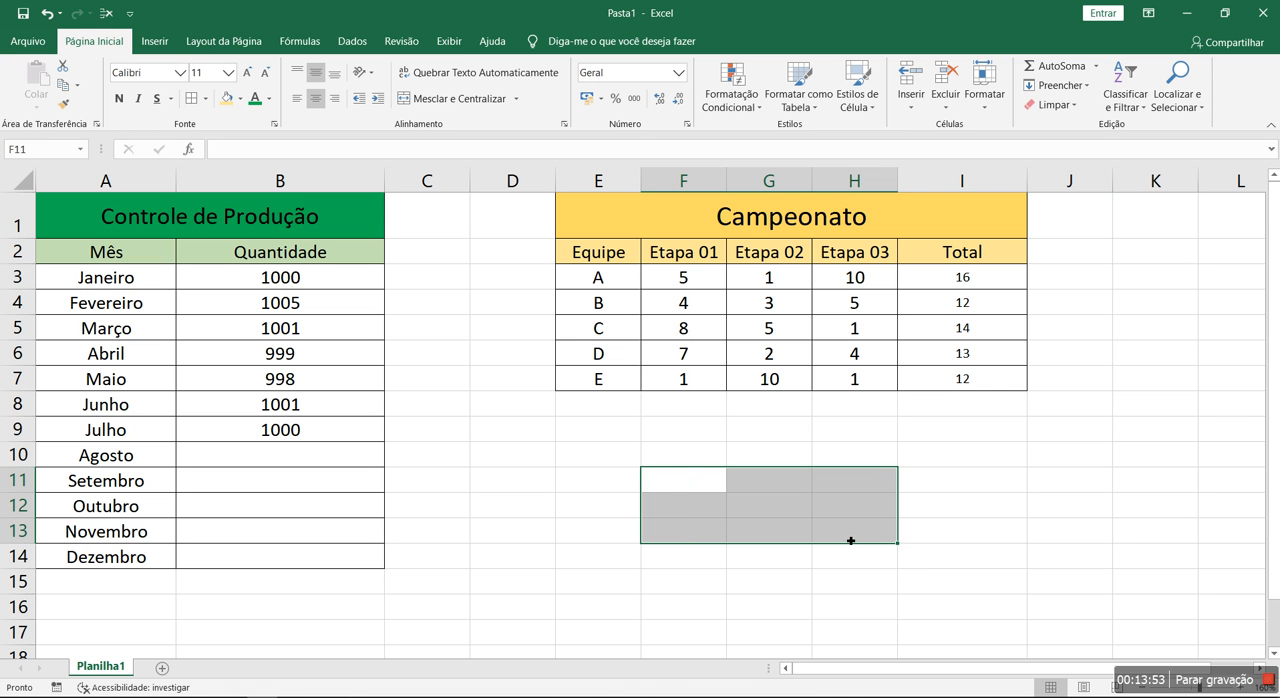
# Add a new sheet to the workbook, and return to Planilha1 to view the options for clearing rules
pyautogui.click(162, 667)
pyautogui.click(100, 666)
pyautogui.click(732, 100)
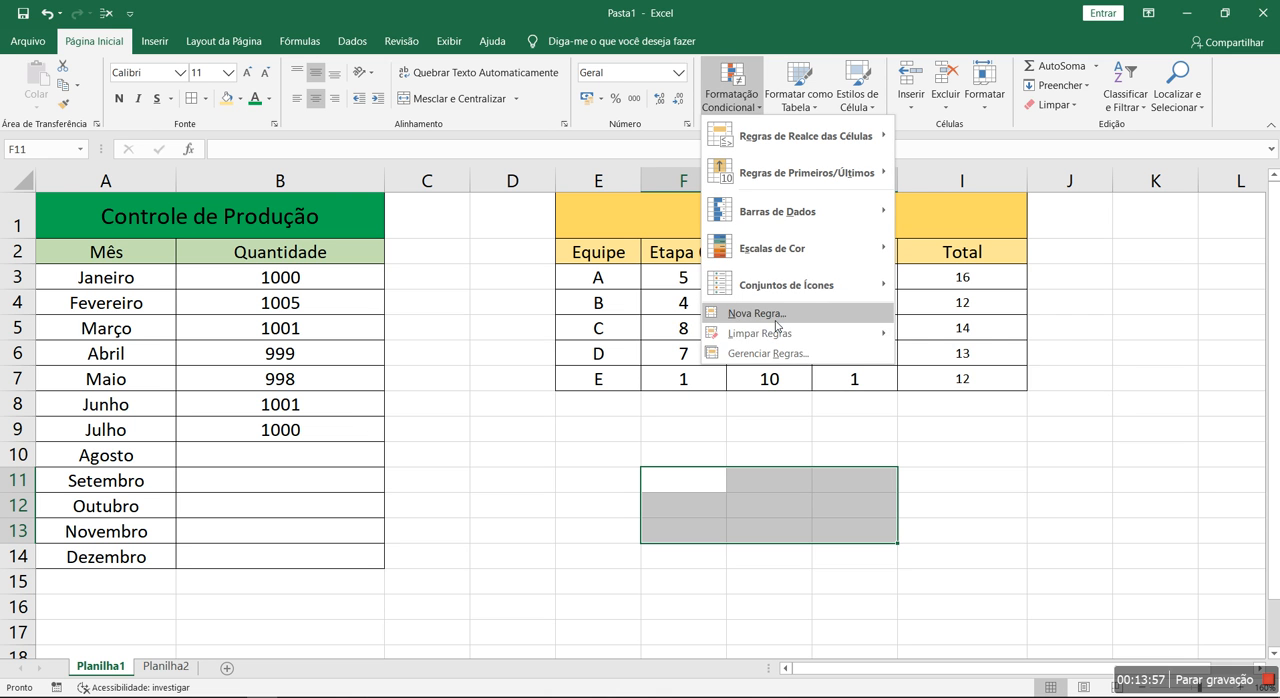
pyautogui.moveTo(783, 345)
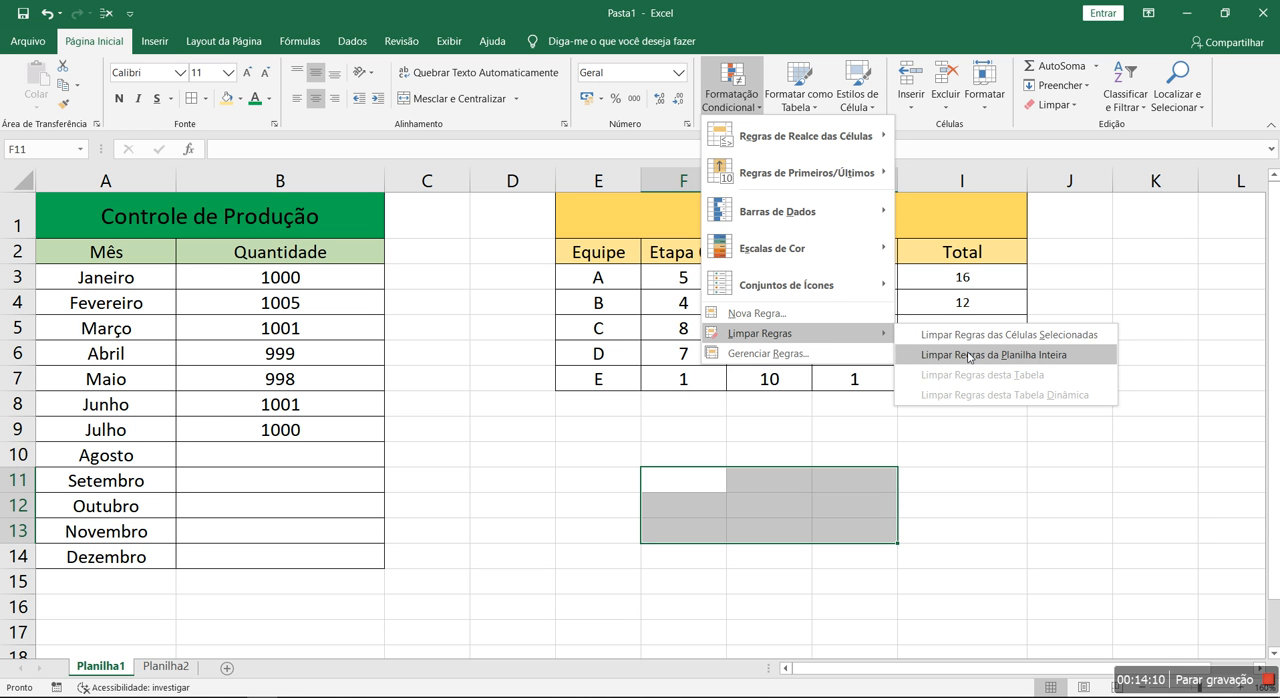
pyautogui.click(789, 431)
# Open the new formatting rule dialog for E9 to view its rule types, and cancel it
pyautogui.click(630, 432)
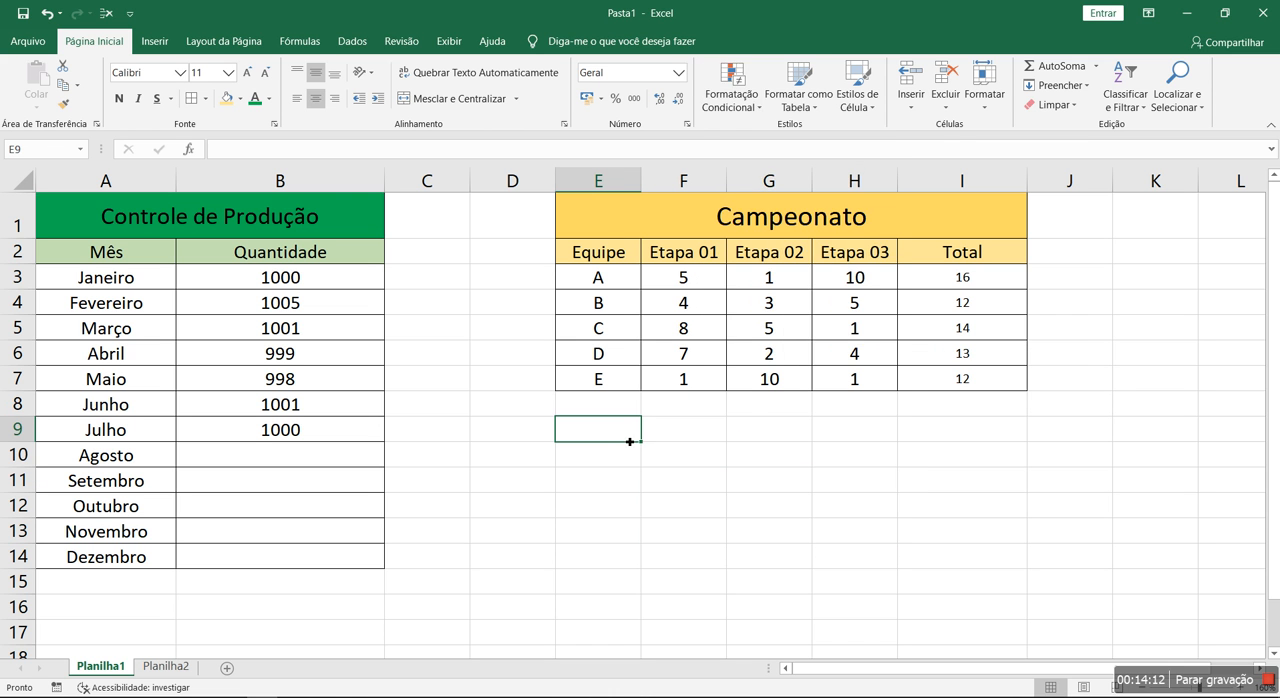
pyautogui.click(731, 92)
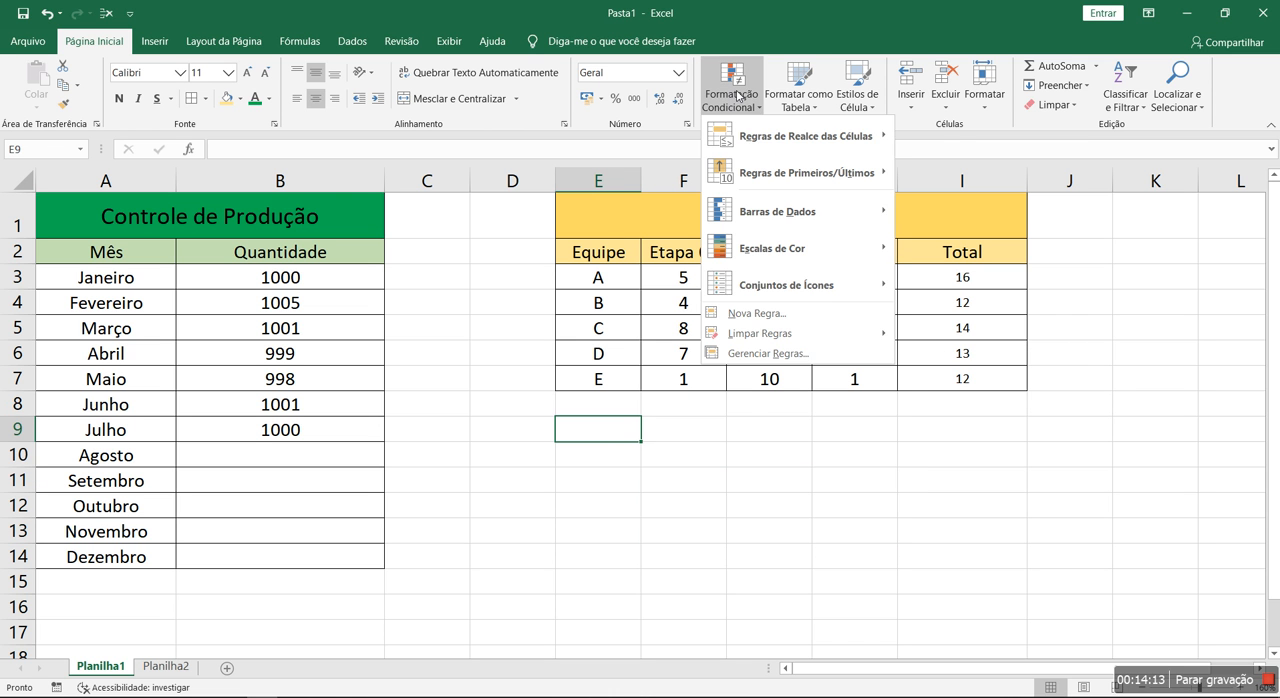
pyautogui.click(737, 316)
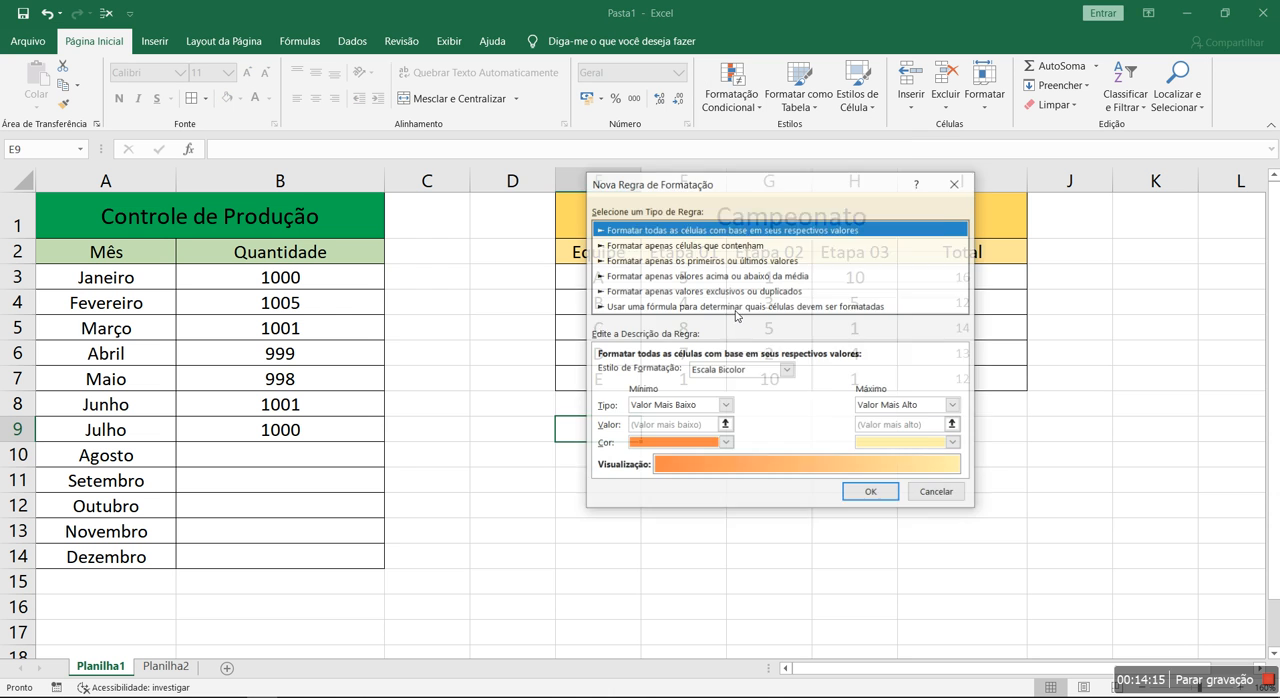
pyautogui.moveTo(764, 180); pyautogui.dragTo(806, 196)
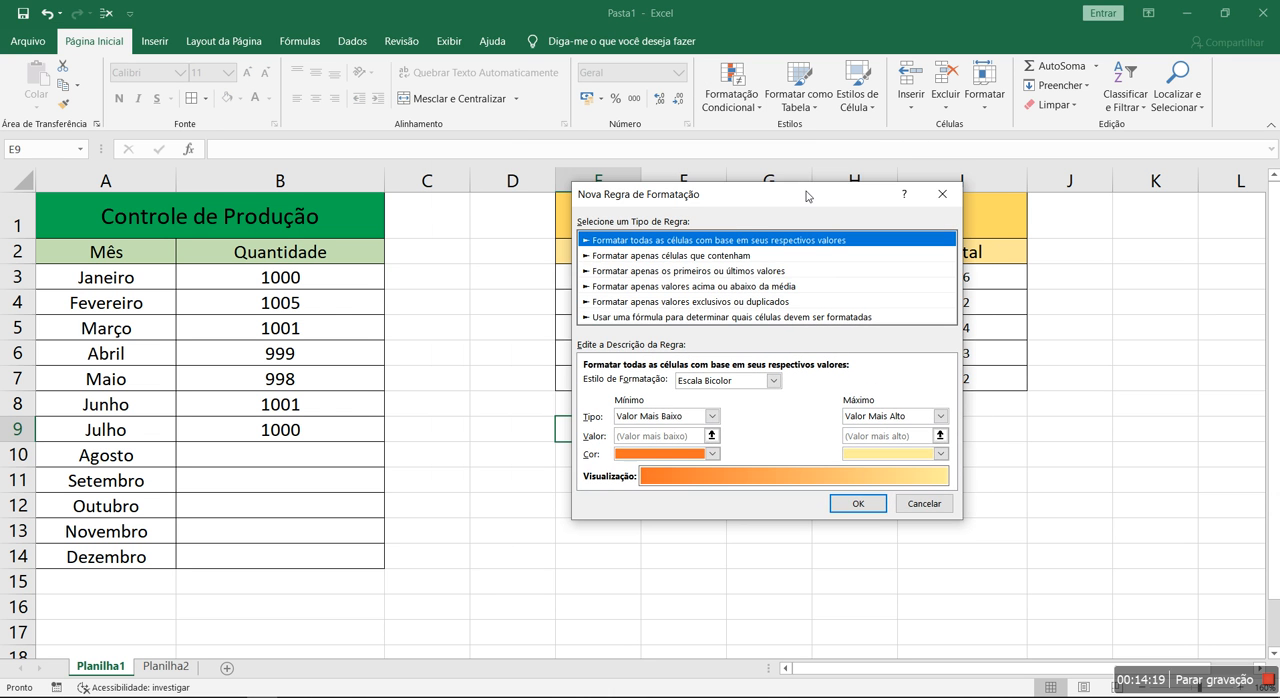
pyautogui.click(909, 505)
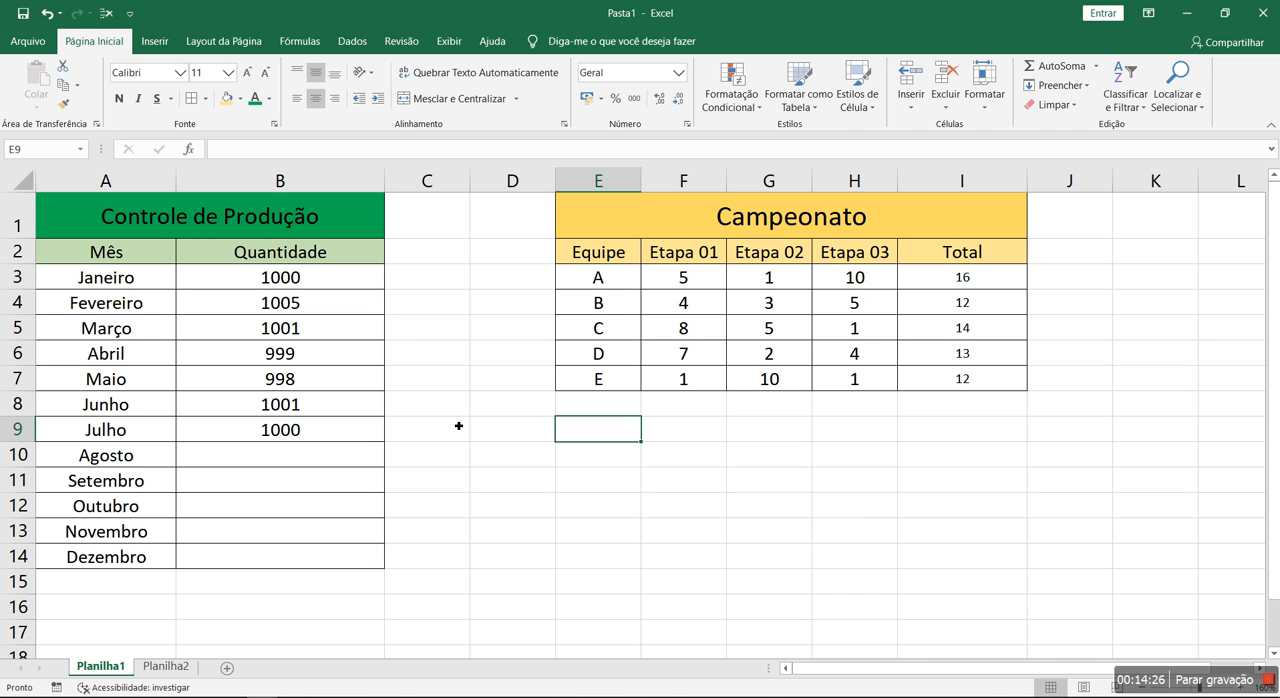
# Examine the months and their quantities in the Controle de Produção table
pyautogui.click(220, 235)
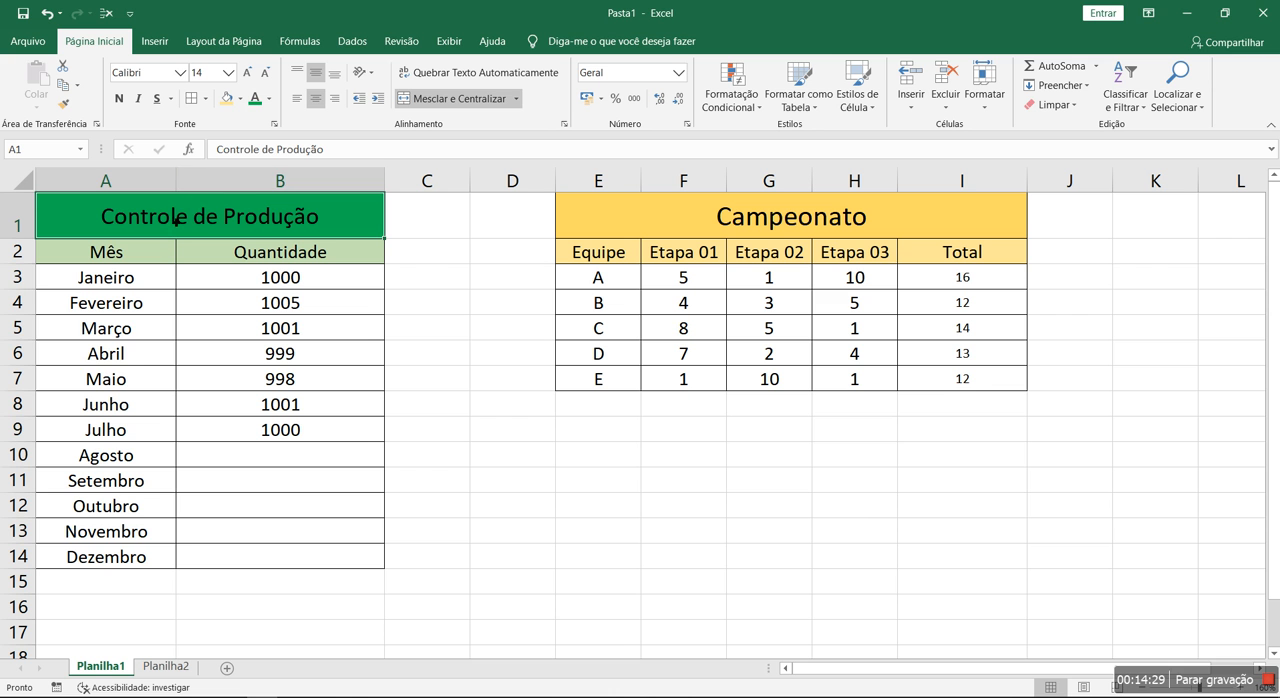
pyautogui.moveTo(133, 290); pyautogui.dragTo(140, 558)
pyautogui.click(336, 276)
pyautogui.click(334, 330)
pyautogui.click(331, 358)
pyautogui.click(329, 380)
pyautogui.click(344, 330)
pyautogui.click(340, 283)
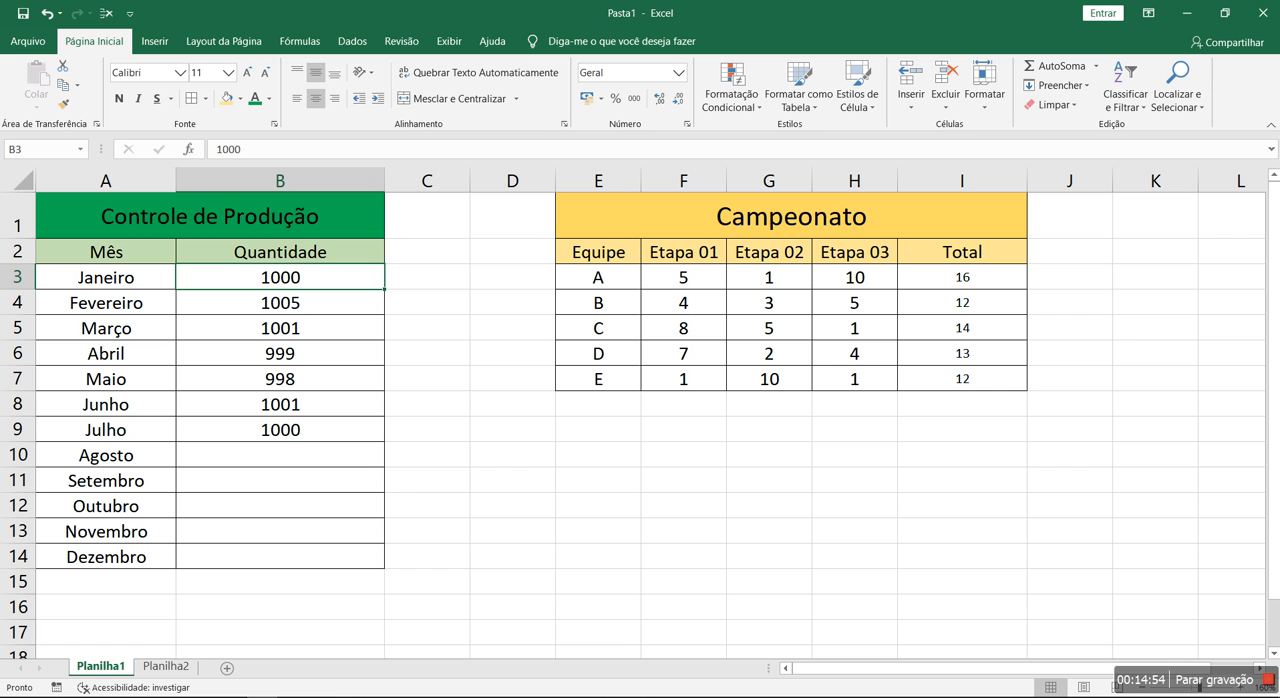
pyautogui.click(536, 564)
# Open the conditional formatting rules manager for B3:B14, view its scope options with Seleção Atual kept, and close it
pyautogui.moveTo(331, 277); pyautogui.dragTo(310, 559)
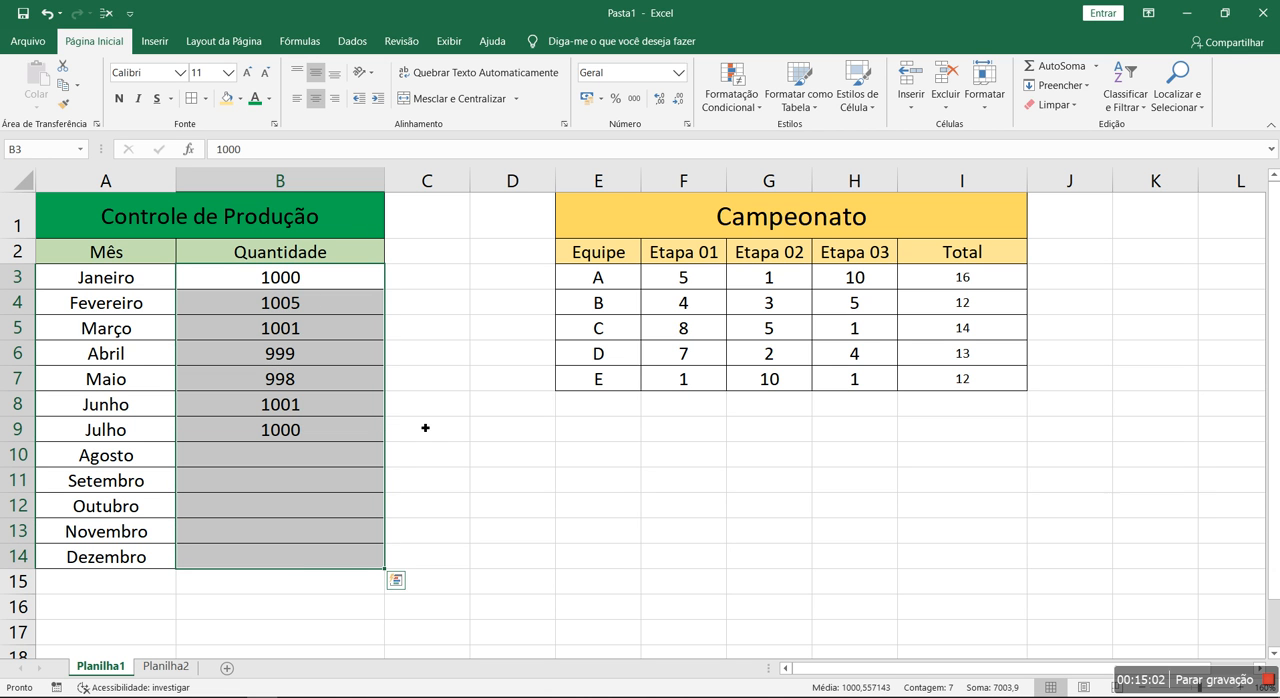
pyautogui.click(731, 97)
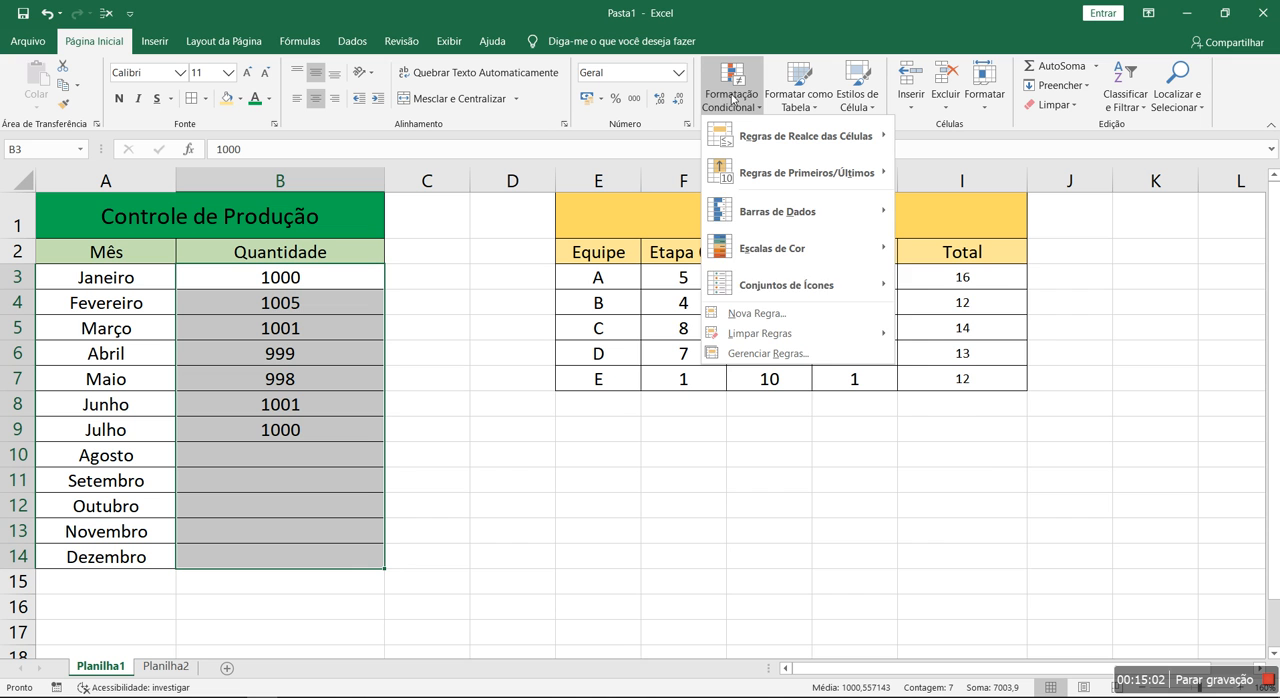
pyautogui.click(791, 358)
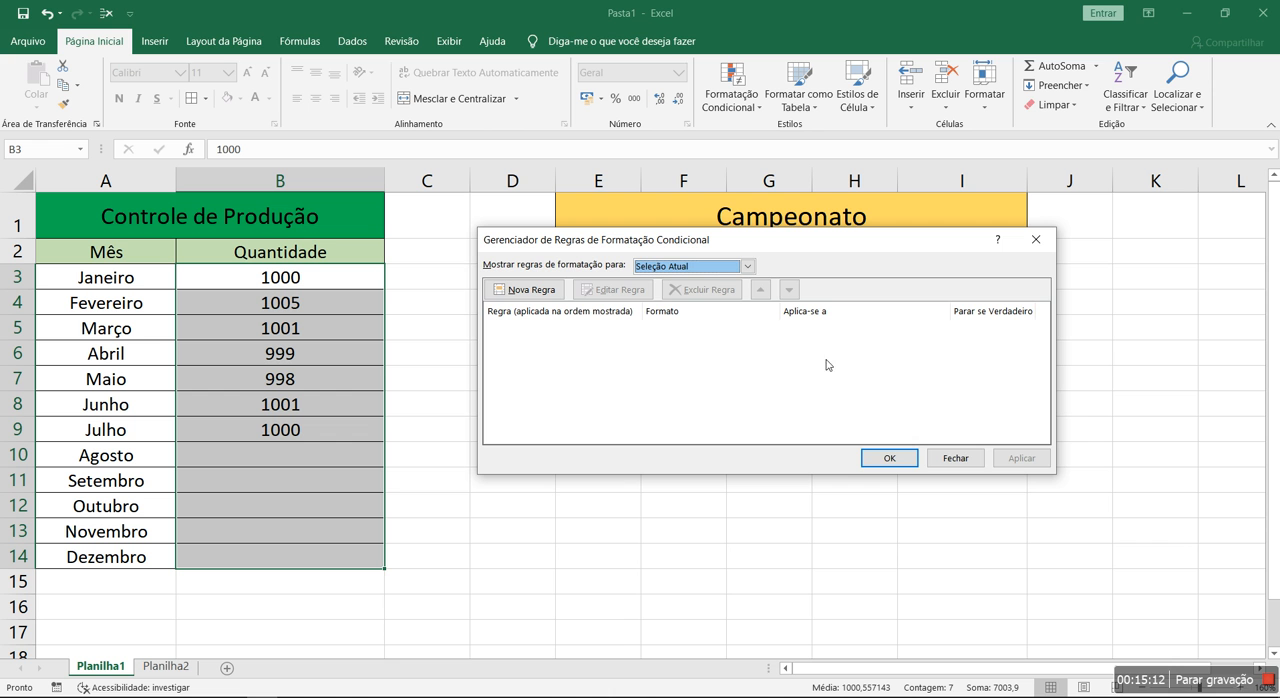
pyautogui.moveTo(736, 247); pyautogui.dragTo(812, 210)
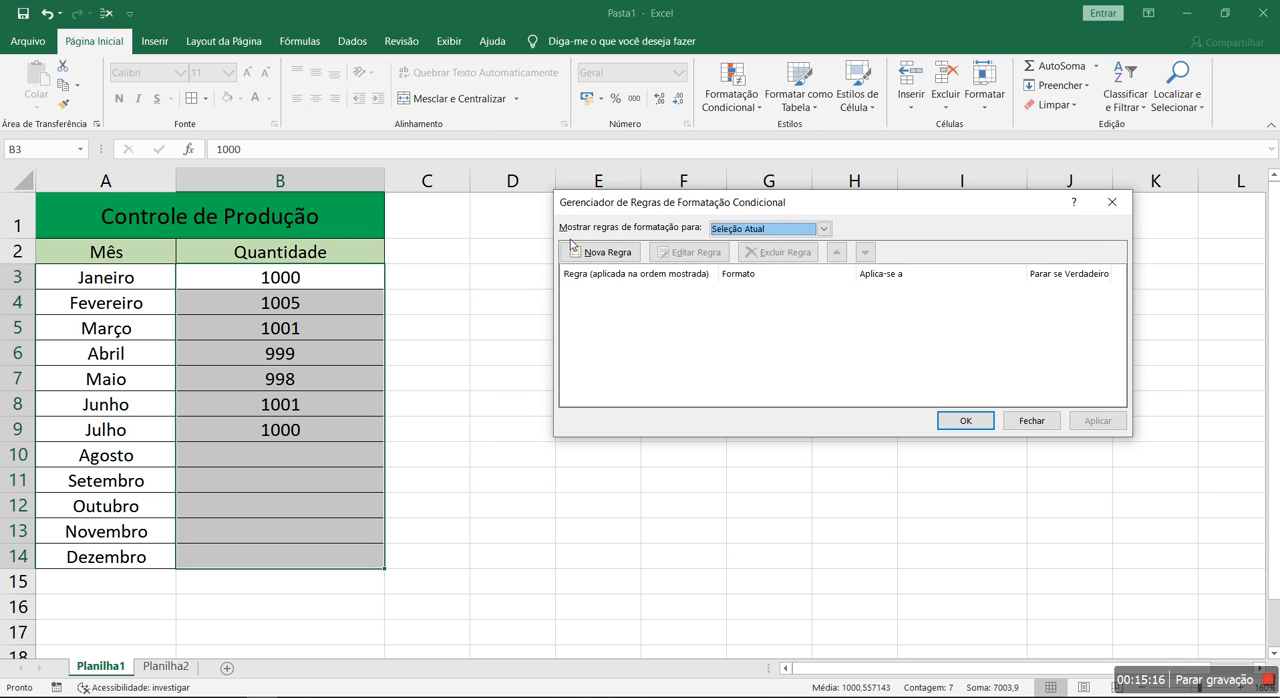
pyautogui.click(824, 229)
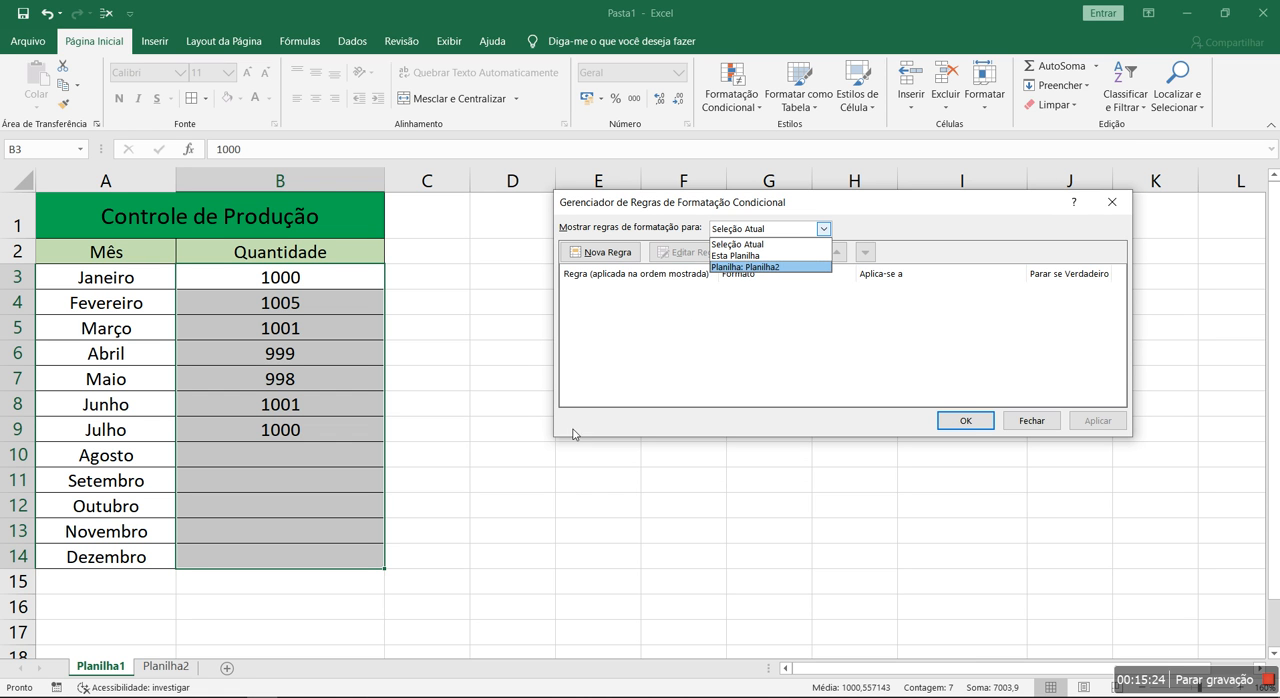
pyautogui.click(766, 245)
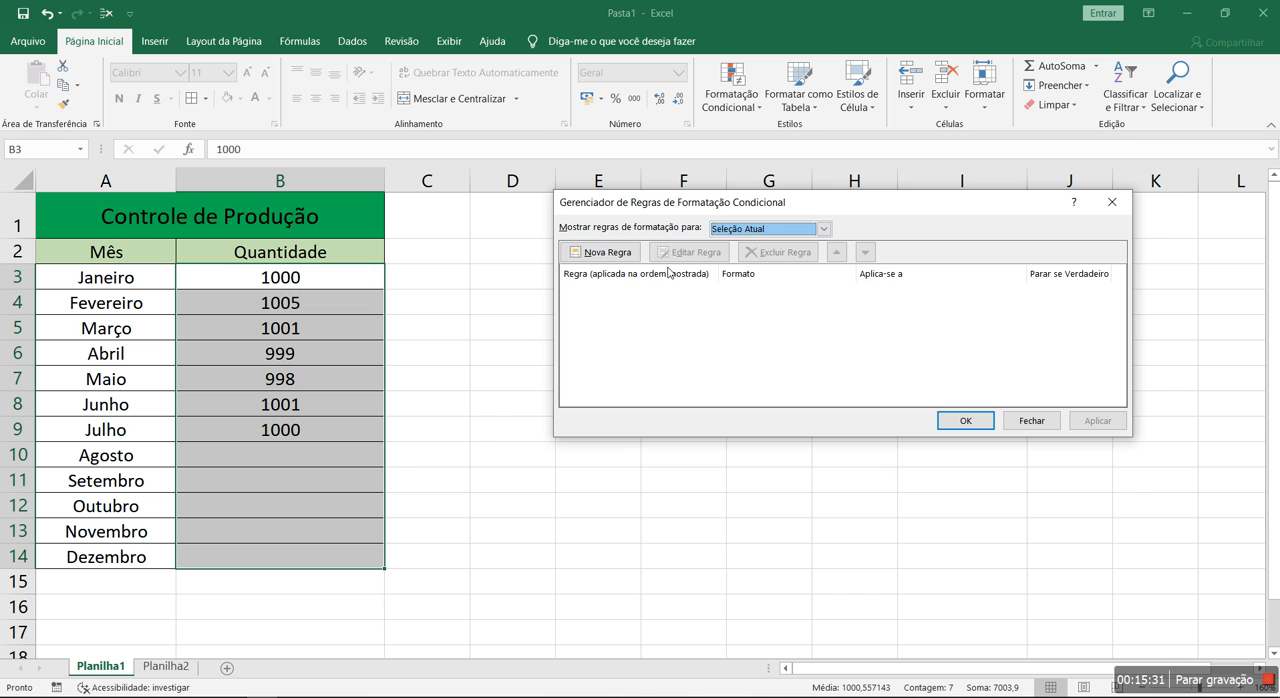
pyautogui.moveTo(681, 210); pyautogui.dragTo(593, 240)
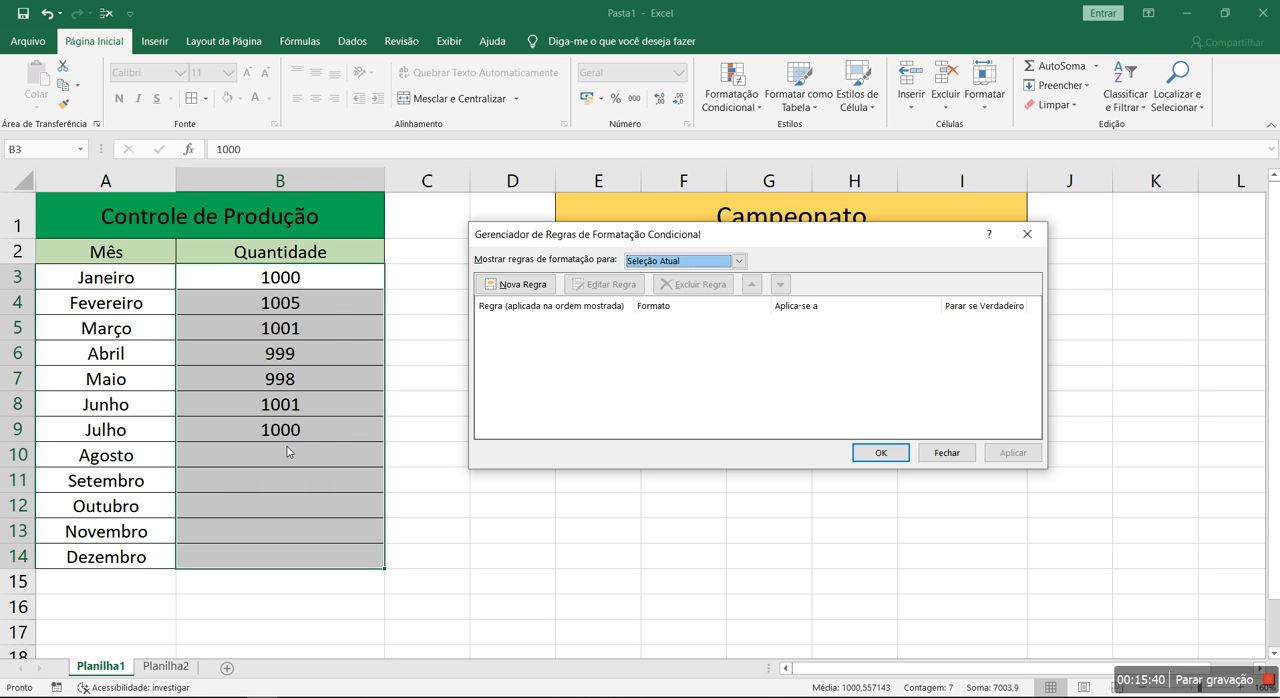
pyautogui.click(946, 452)
# Apply a three-colour scale with red for the highest and green for the lowest values to the Campeonato totals I3:I7
pyautogui.moveTo(975, 283); pyautogui.dragTo(965, 380)
pyautogui.click(731, 98)
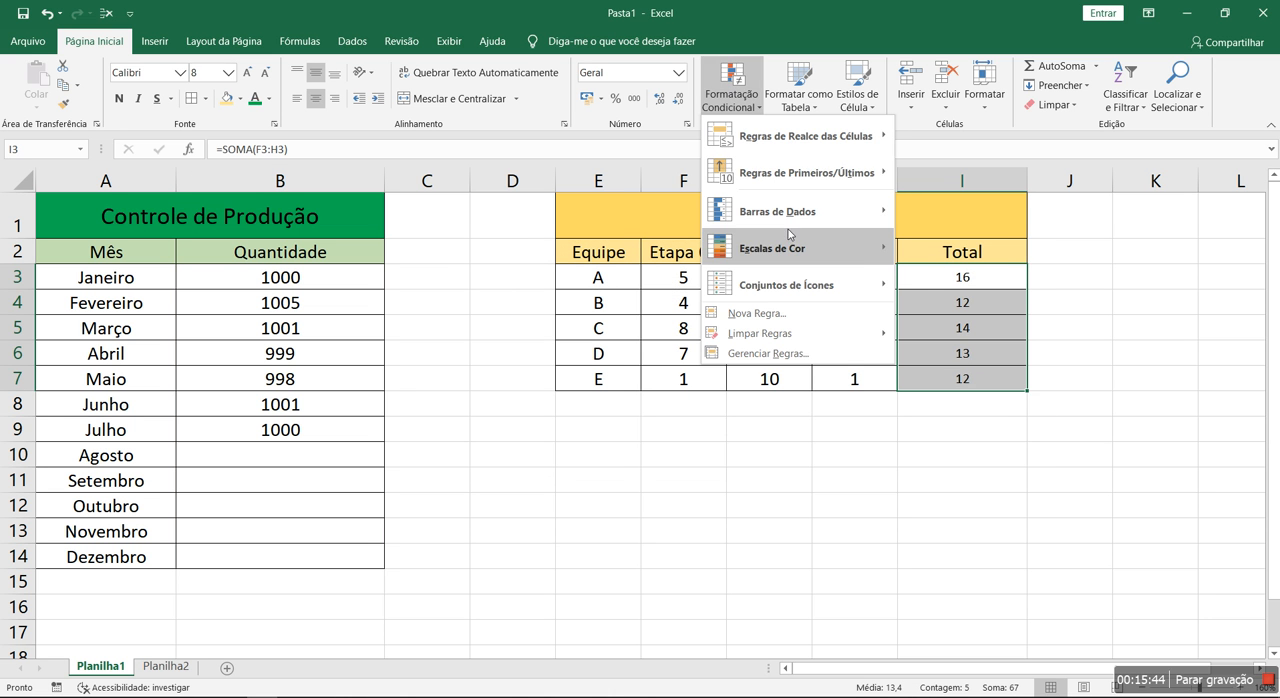
pyautogui.moveTo(790, 248)
pyautogui.click(937, 236)
pyautogui.click(873, 528)
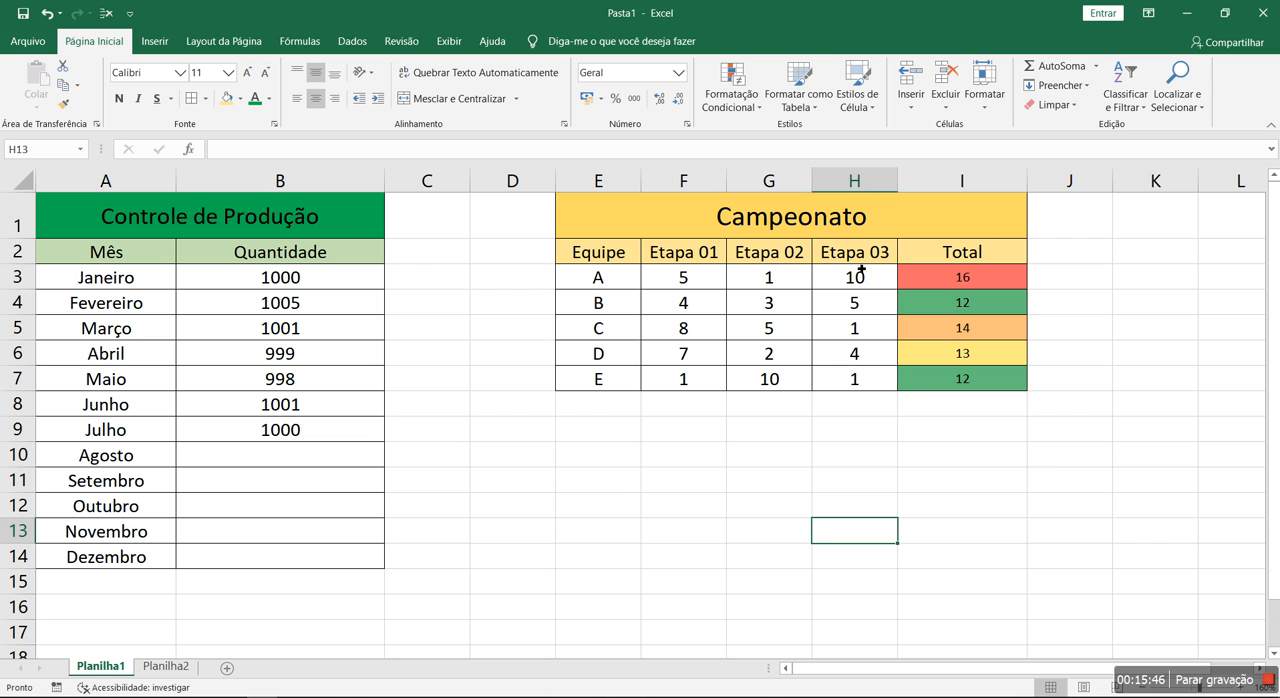
# Open the rules manager for the Quantidade cells B3:B14, list the rules for Esta Planilha, and switch back to Seleção Atual
pyautogui.moveTo(300, 280); pyautogui.dragTo(328, 535)
pyautogui.click(731, 98)
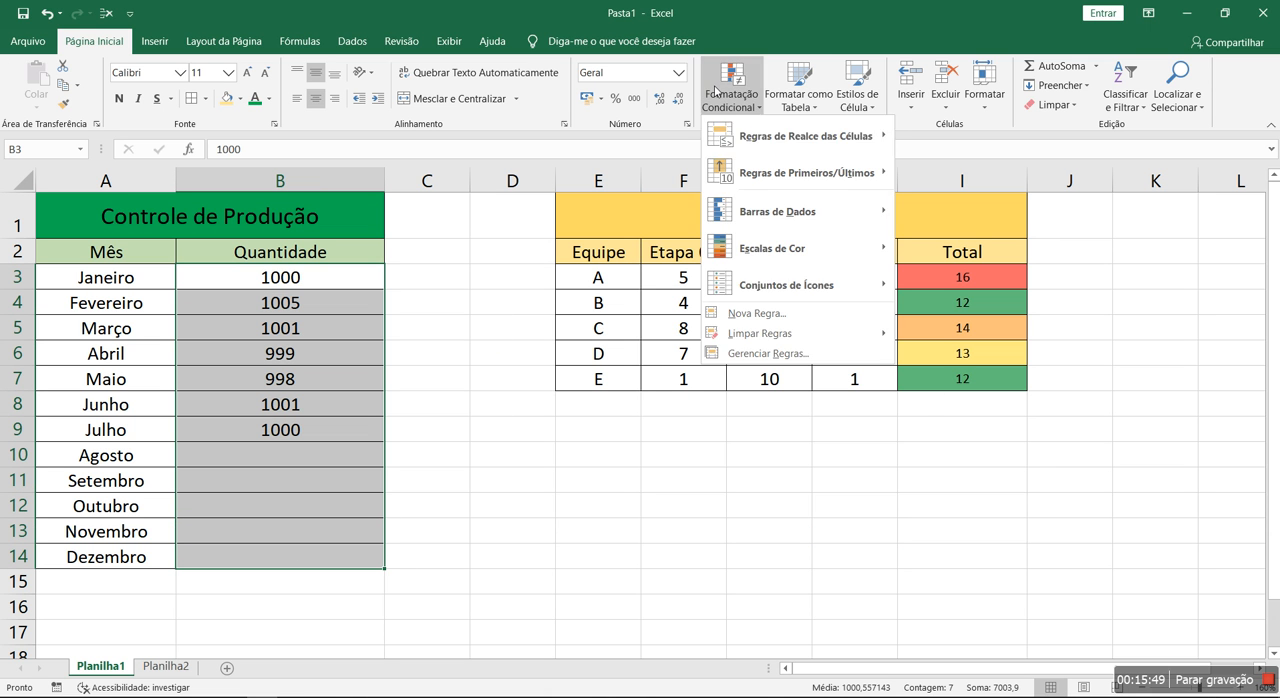
pyautogui.click(757, 355)
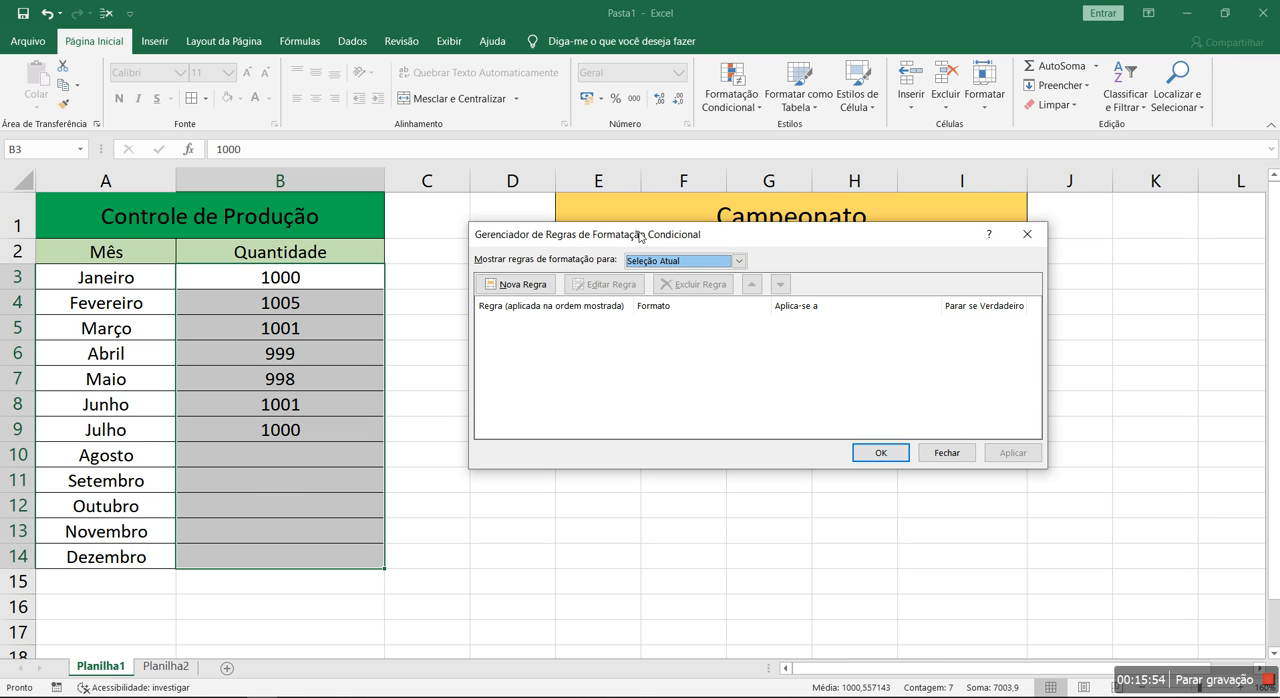
pyautogui.click(739, 261)
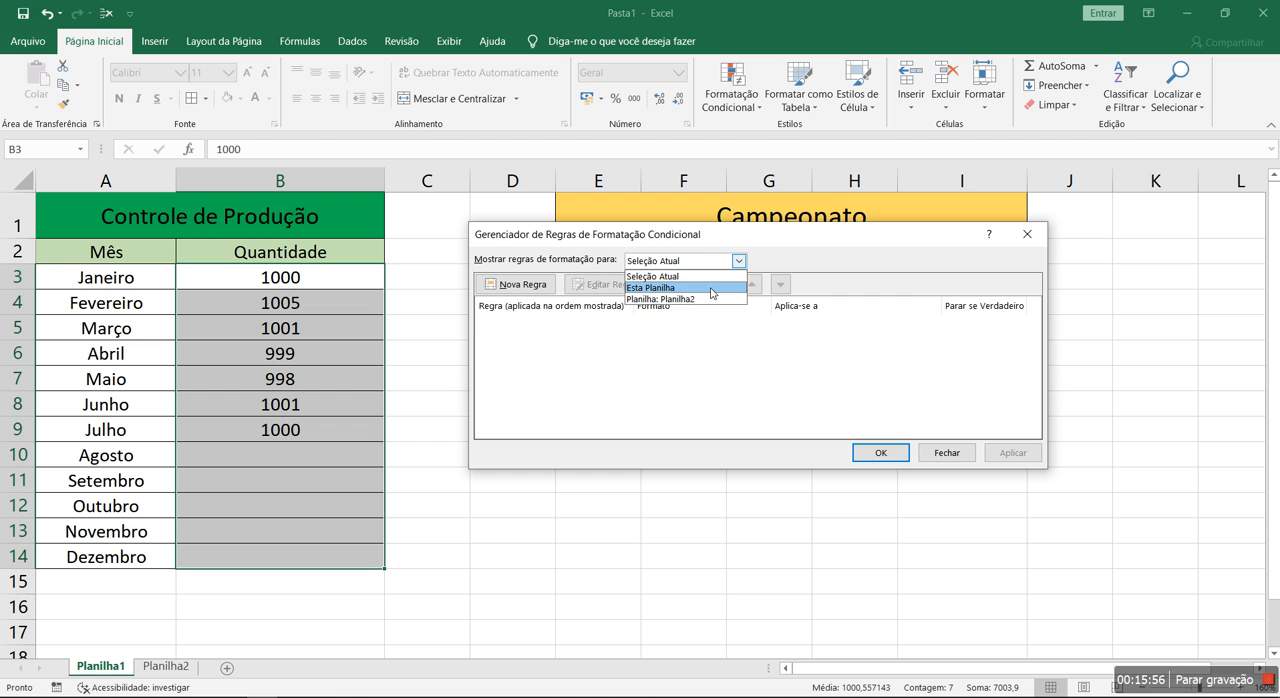
pyautogui.click(712, 288)
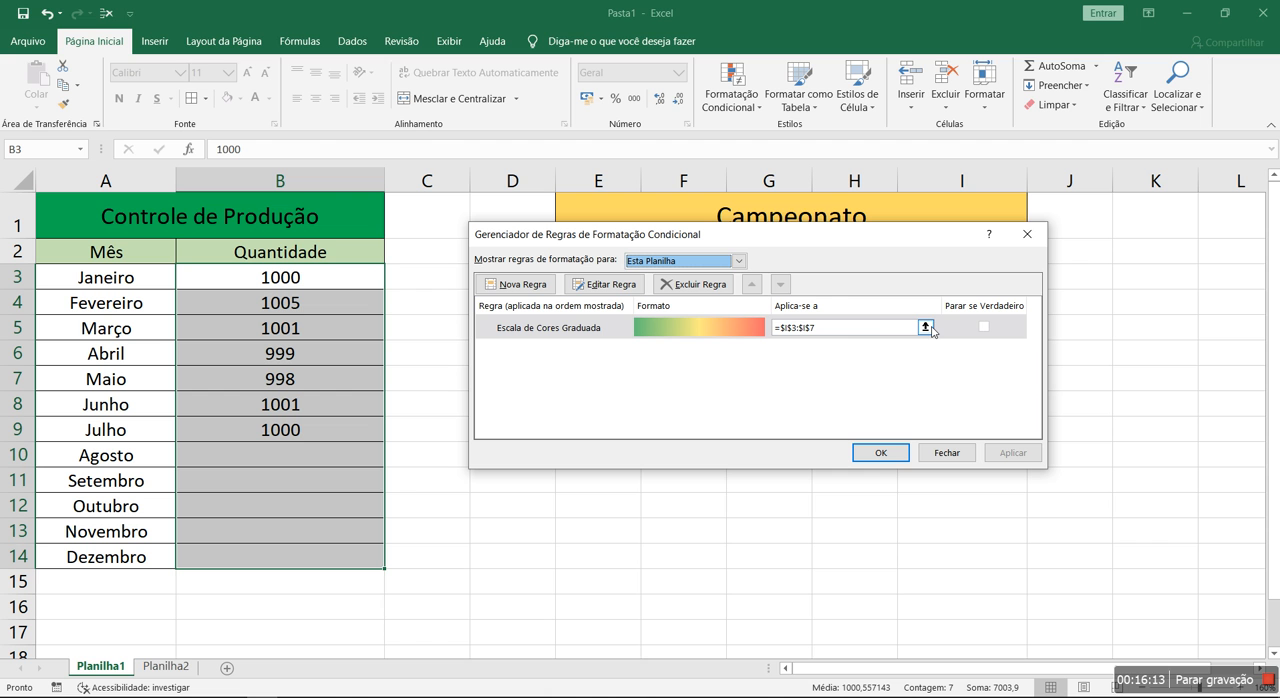
pyautogui.click(739, 261)
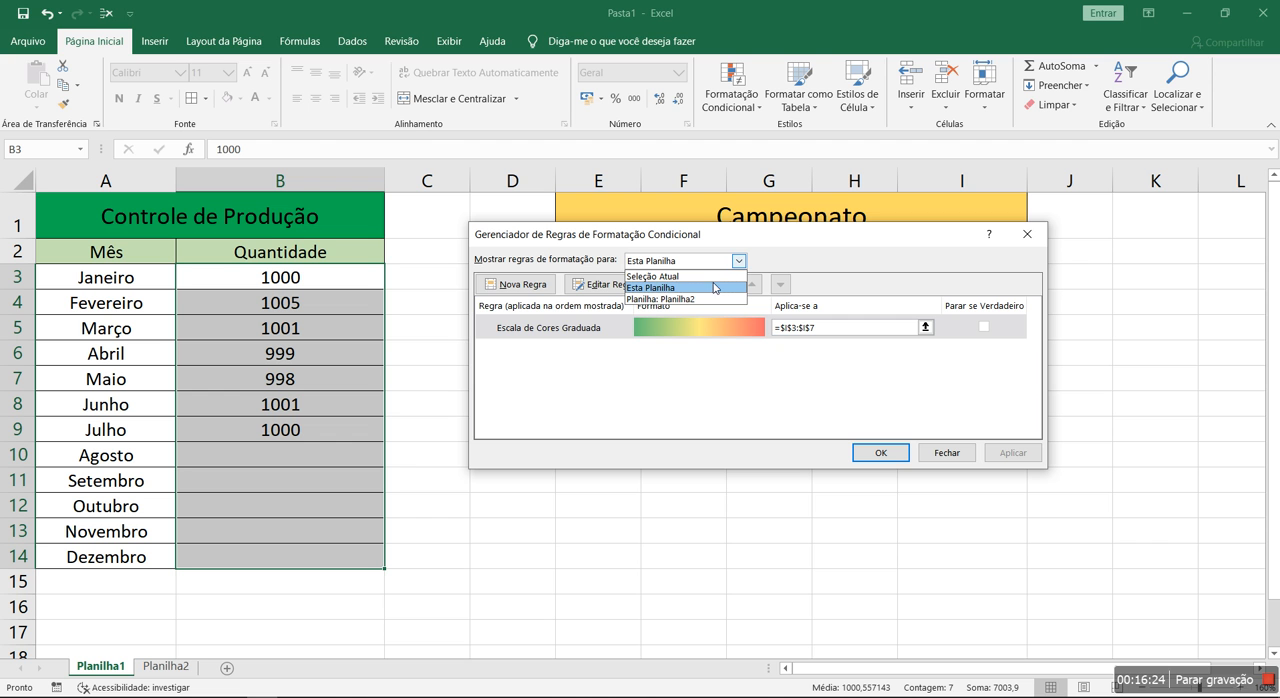
pyautogui.click(716, 277)
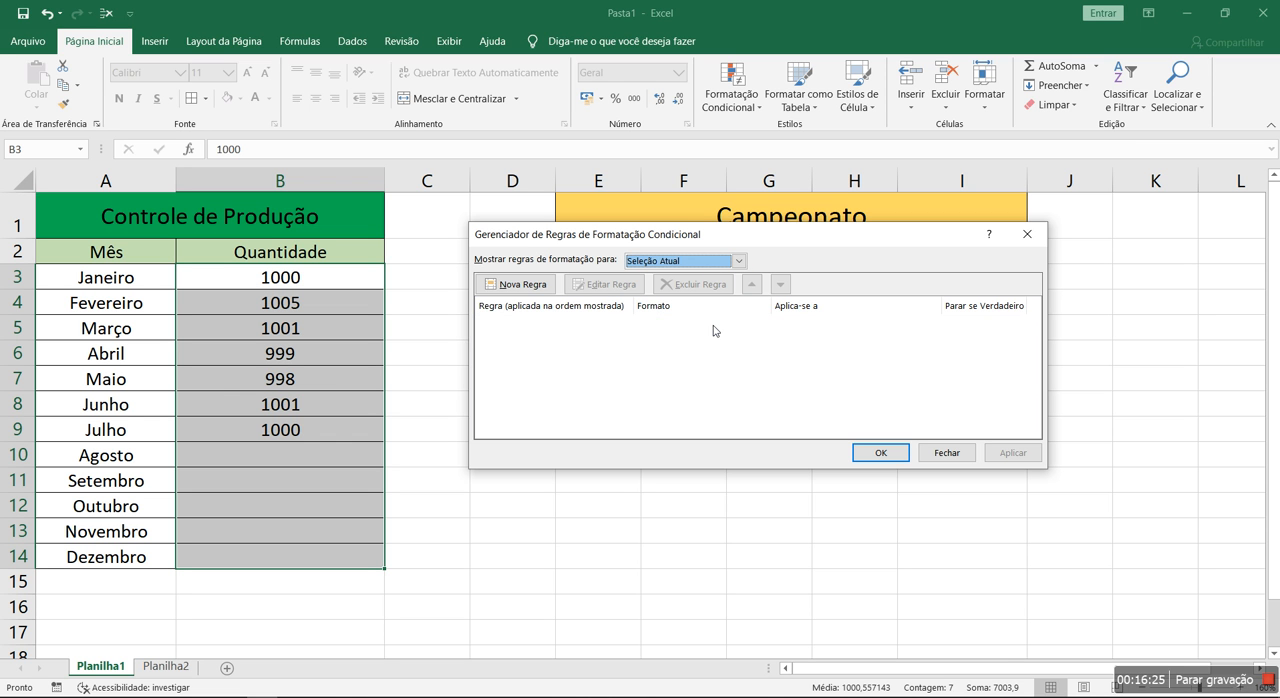
# Start a new formatting rule for B3:B14 and look through the available rule types, returning to the one based on cell values
pyautogui.click(521, 288)
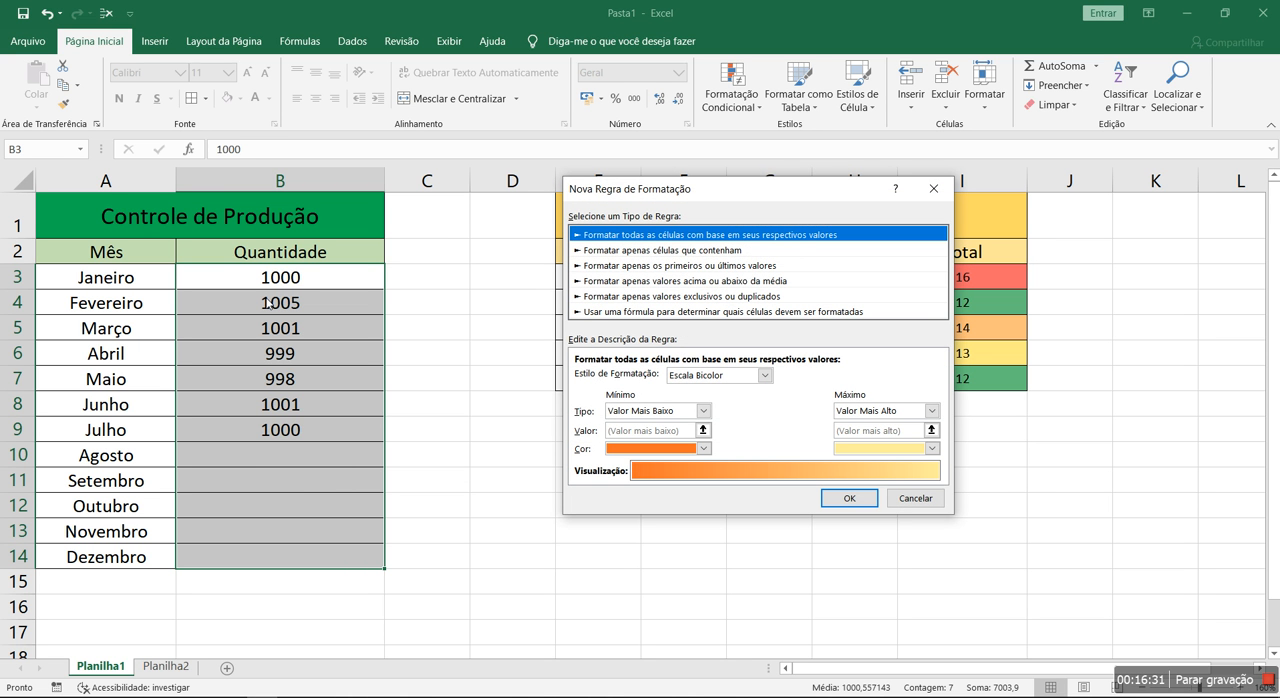
pyautogui.moveTo(728, 191); pyautogui.dragTo(640, 211)
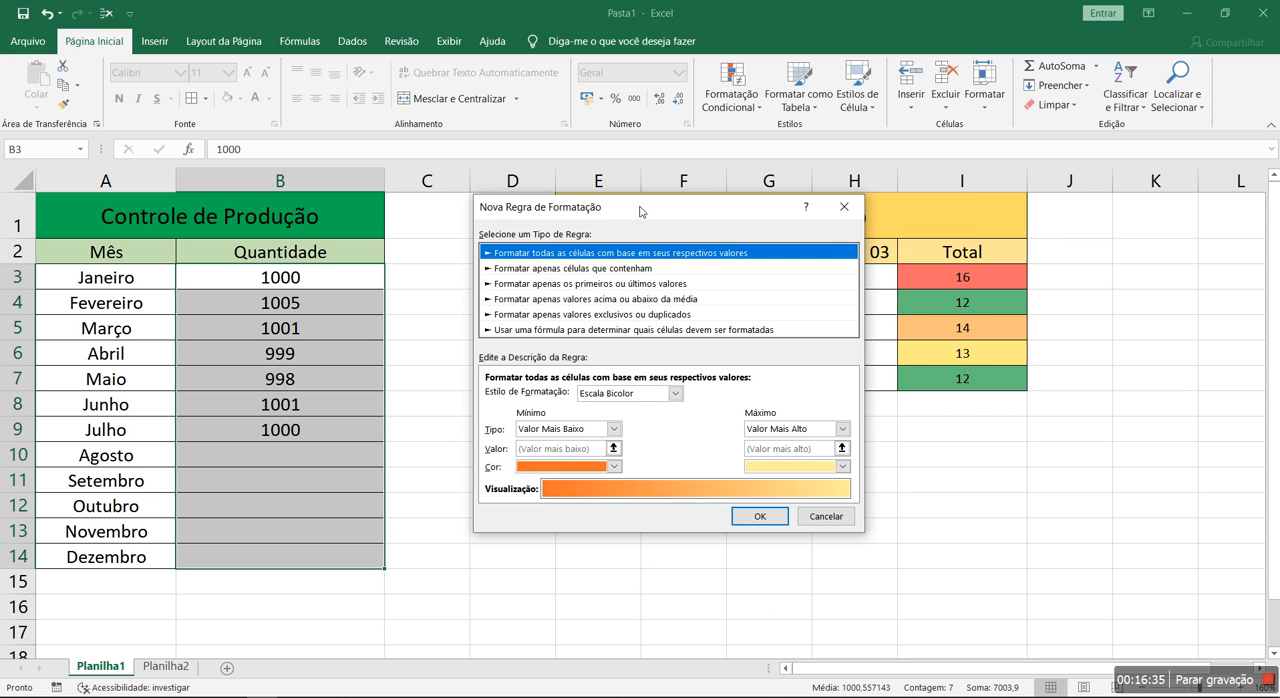
pyautogui.click(587, 331)
pyautogui.click(585, 256)
pyautogui.click(583, 315)
pyautogui.click(583, 268)
pyautogui.click(578, 300)
pyautogui.click(581, 285)
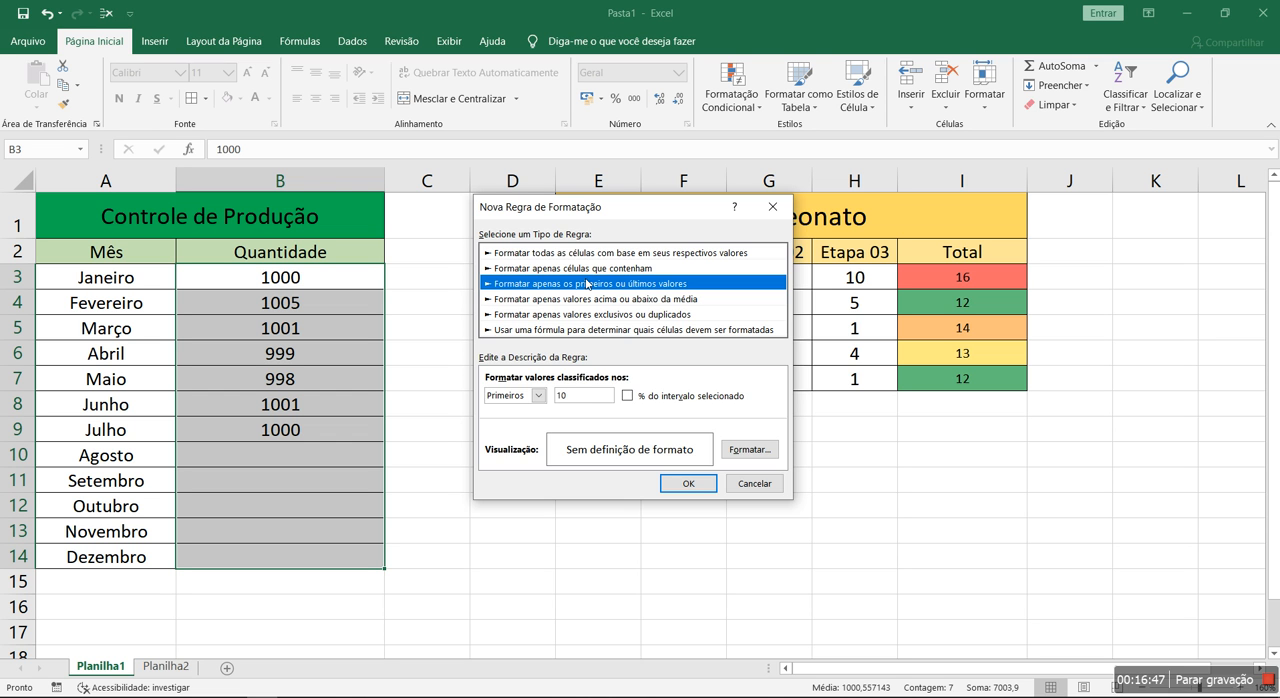
pyautogui.click(577, 254)
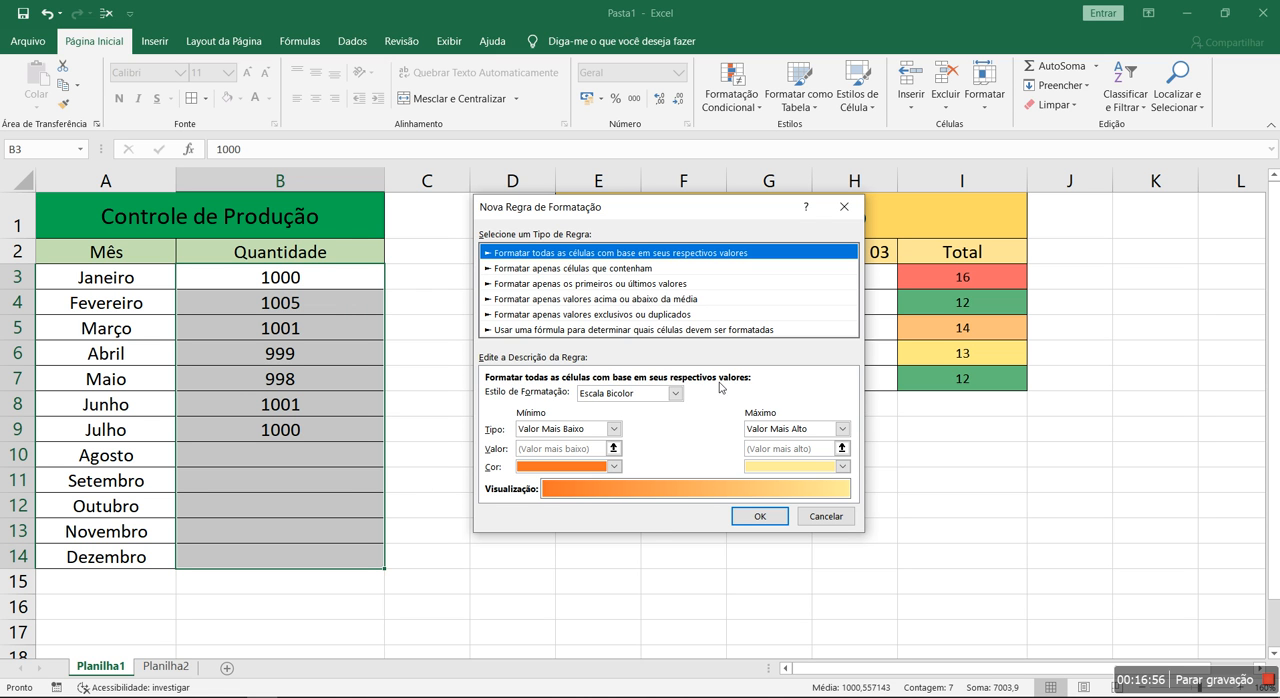
# Preview the Escala Tricolor, Barra de Dados and Escala Bicolor formatting styles, cancel the new rule and close the rules manager
pyautogui.click(676, 394)
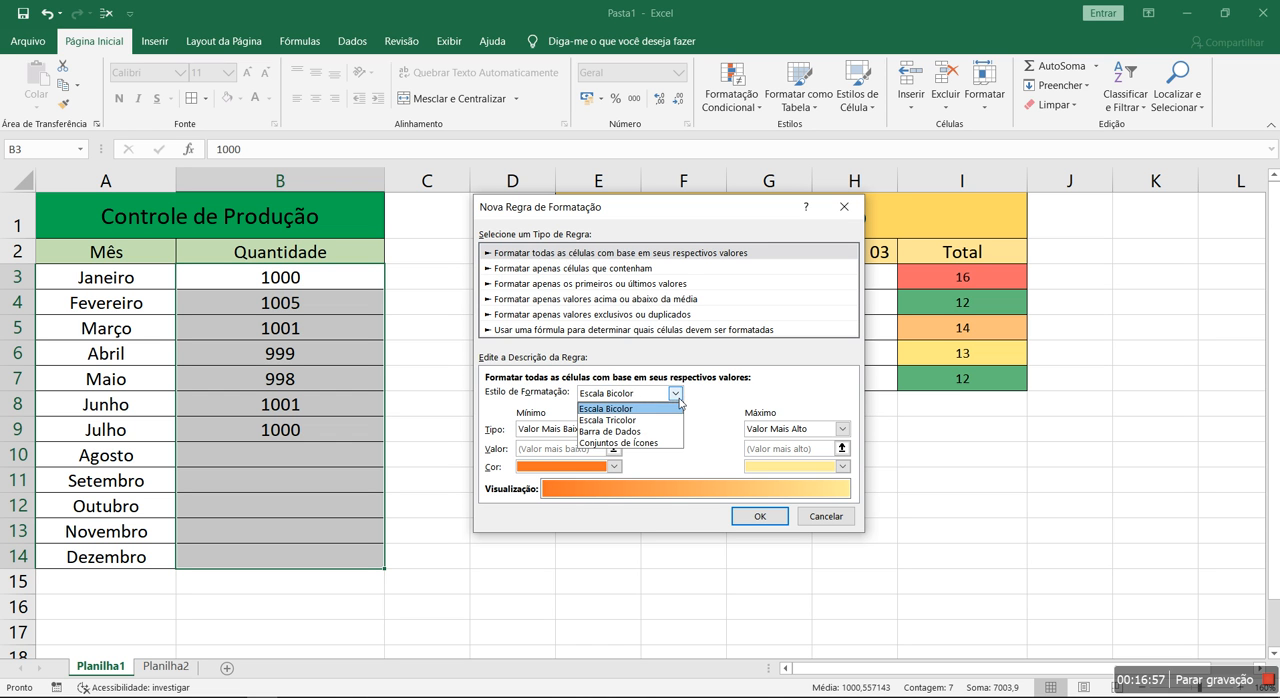
pyautogui.click(668, 420)
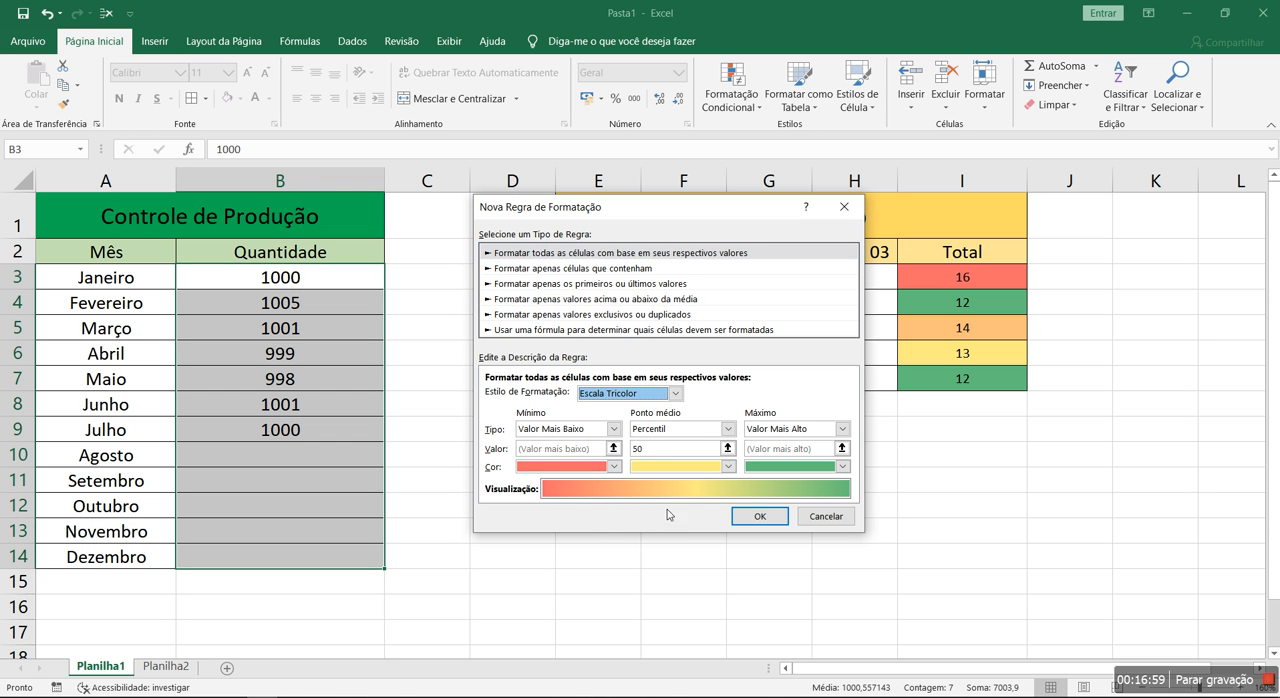
pyautogui.click(676, 394)
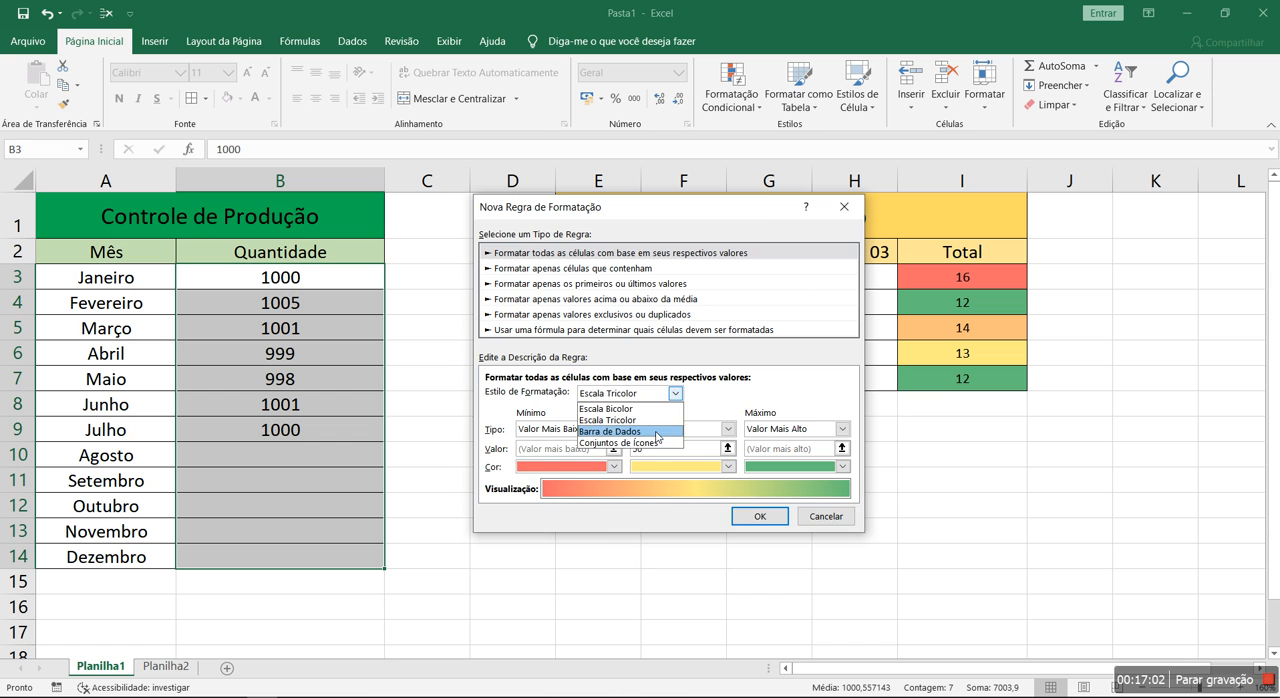
pyautogui.click(657, 432)
pyautogui.click(676, 394)
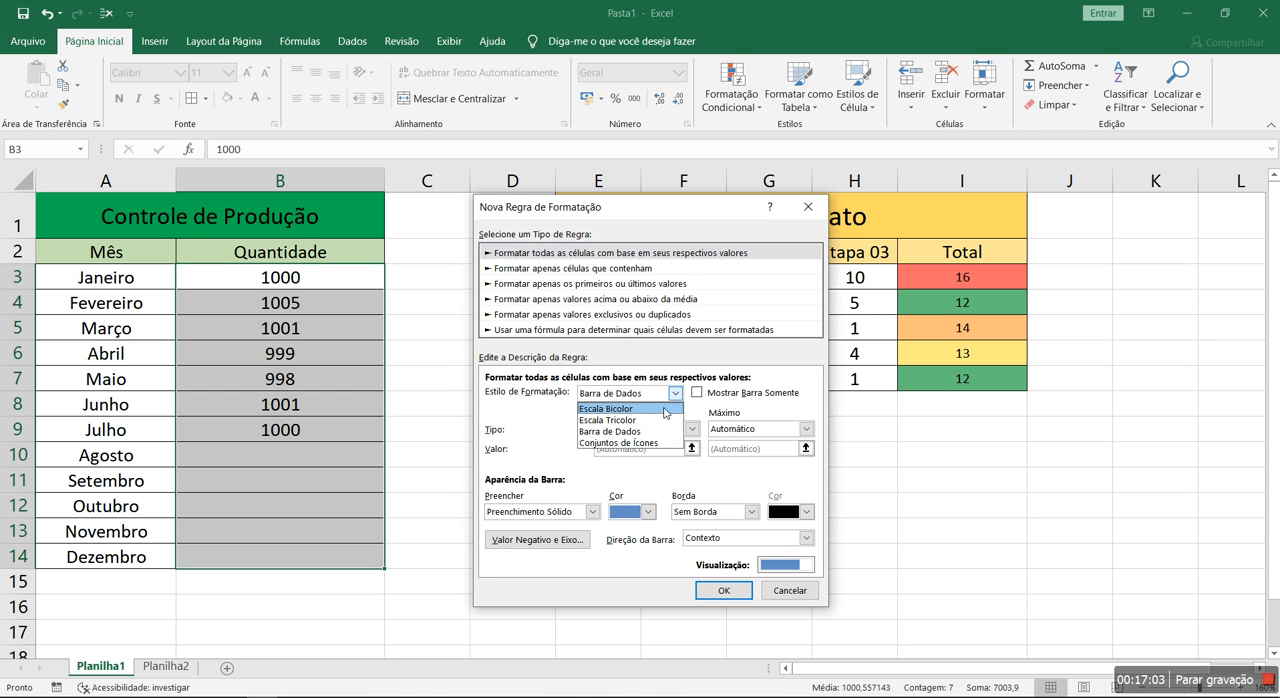
pyautogui.click(663, 409)
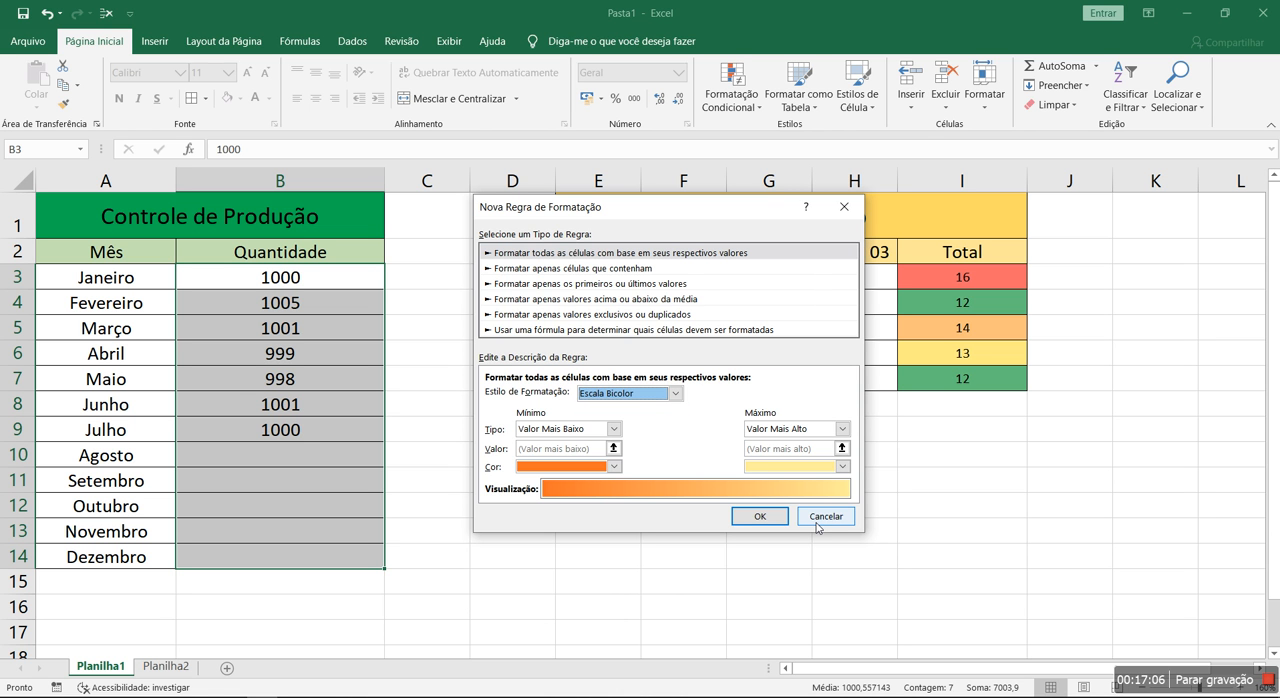
pyautogui.click(538, 257)
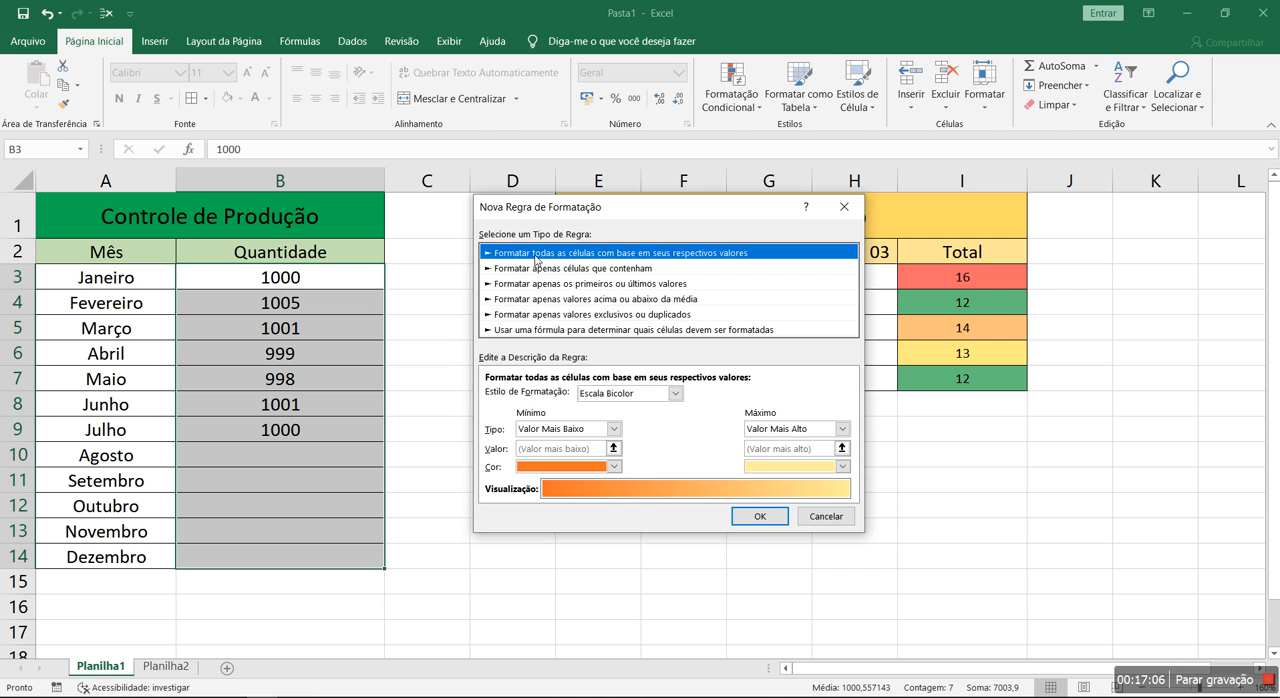
pyautogui.click(826, 516)
pyautogui.click(937, 447)
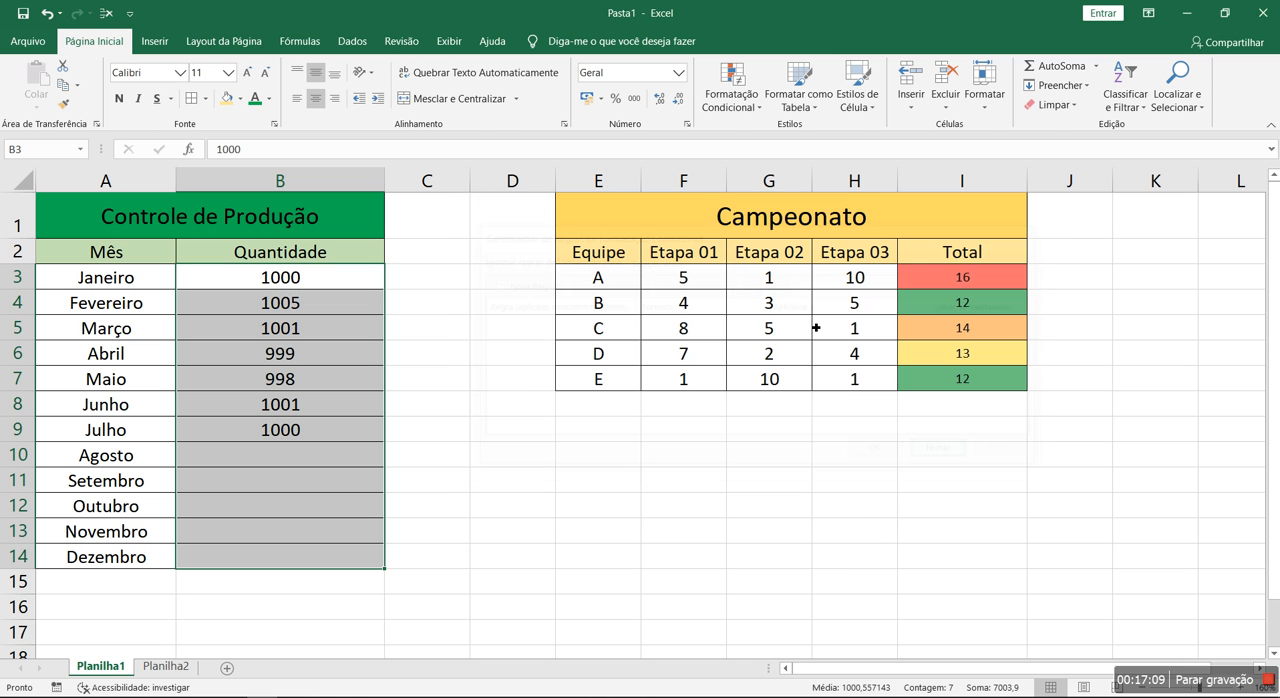
# Start another rule for B3:B14, compare the Escala Tricolor and Escala Bicolor settings, and view the rule type for cells that contain given values
pyautogui.click(731, 94)
pyautogui.moveTo(808, 218)
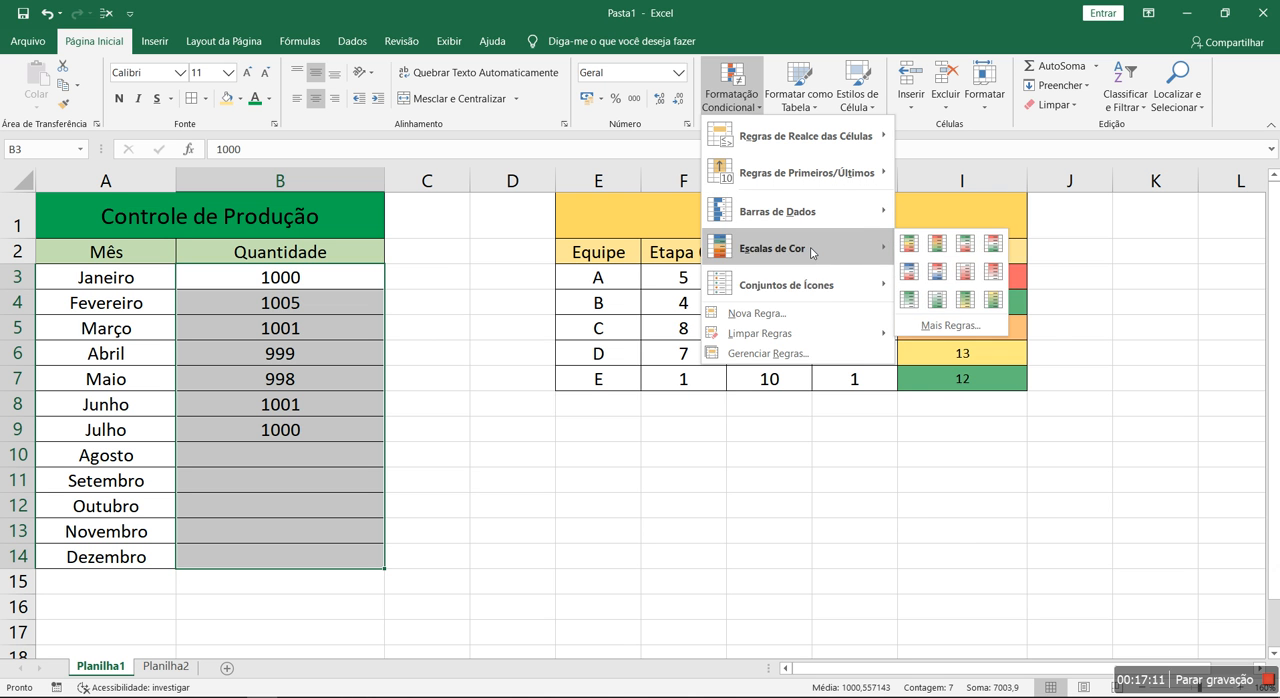
pyautogui.click(768, 353)
pyautogui.click(527, 281)
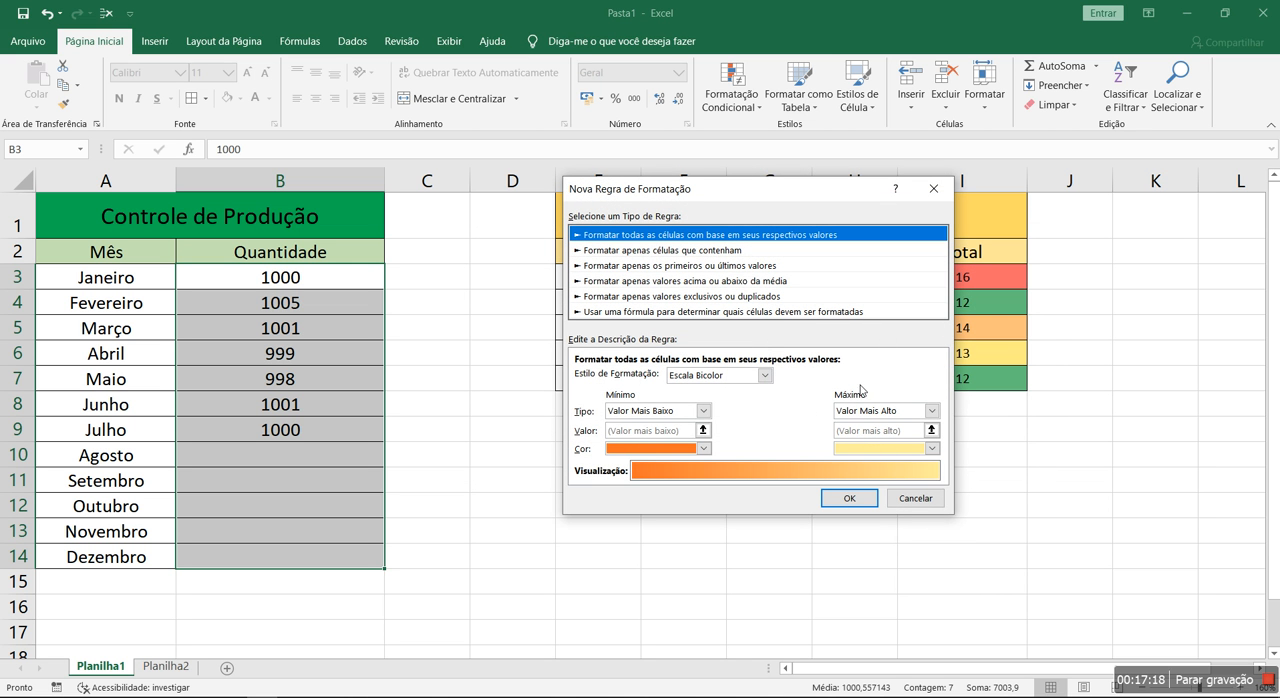
pyautogui.click(764, 376)
pyautogui.click(740, 403)
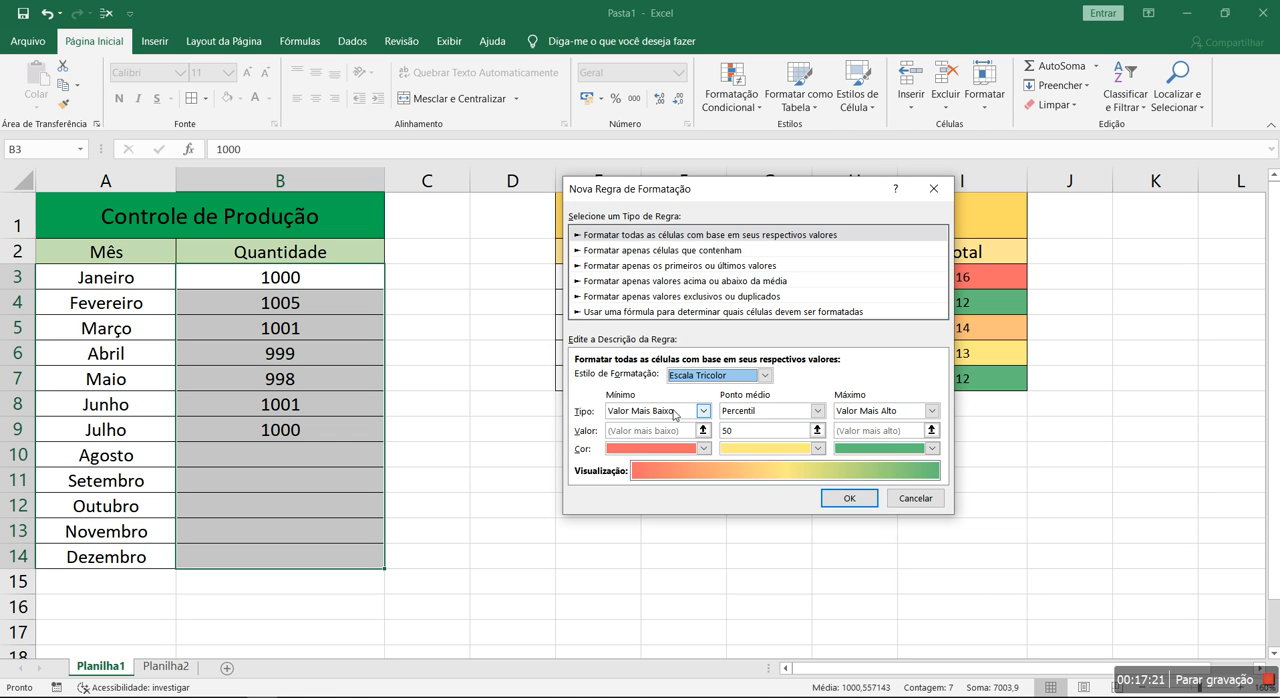
pyautogui.click(788, 411)
pyautogui.click(797, 411)
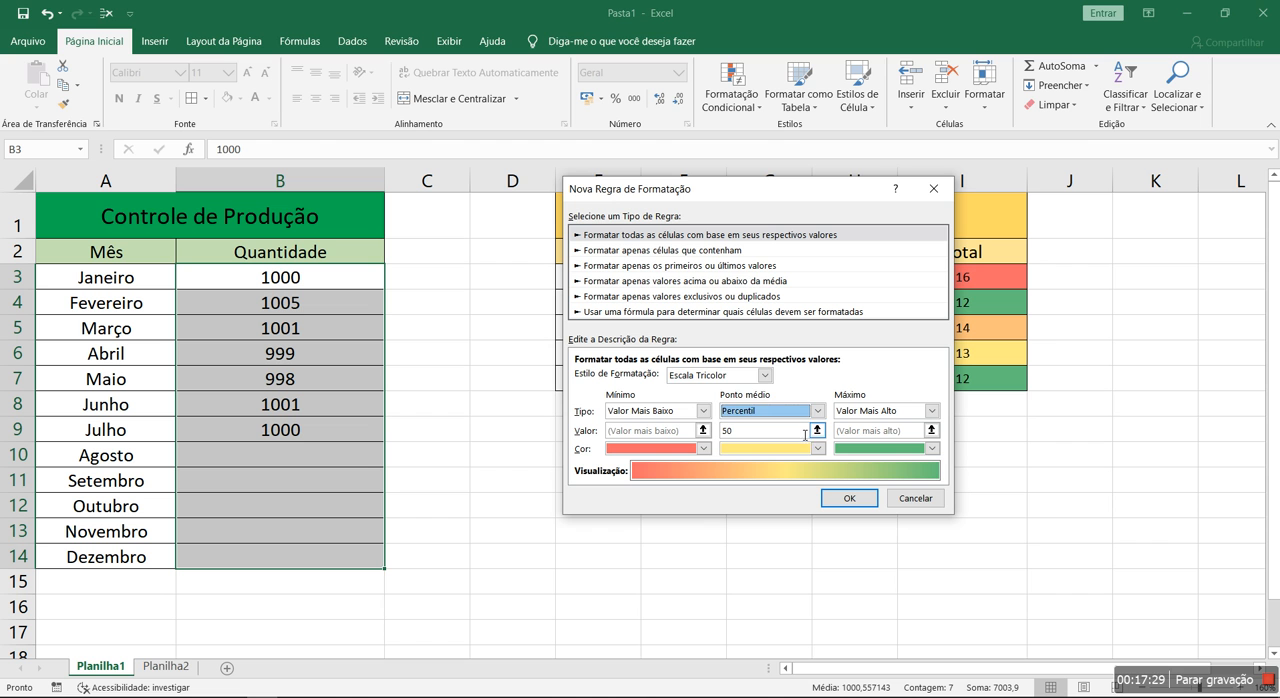
pyautogui.click(770, 377)
pyautogui.click(750, 390)
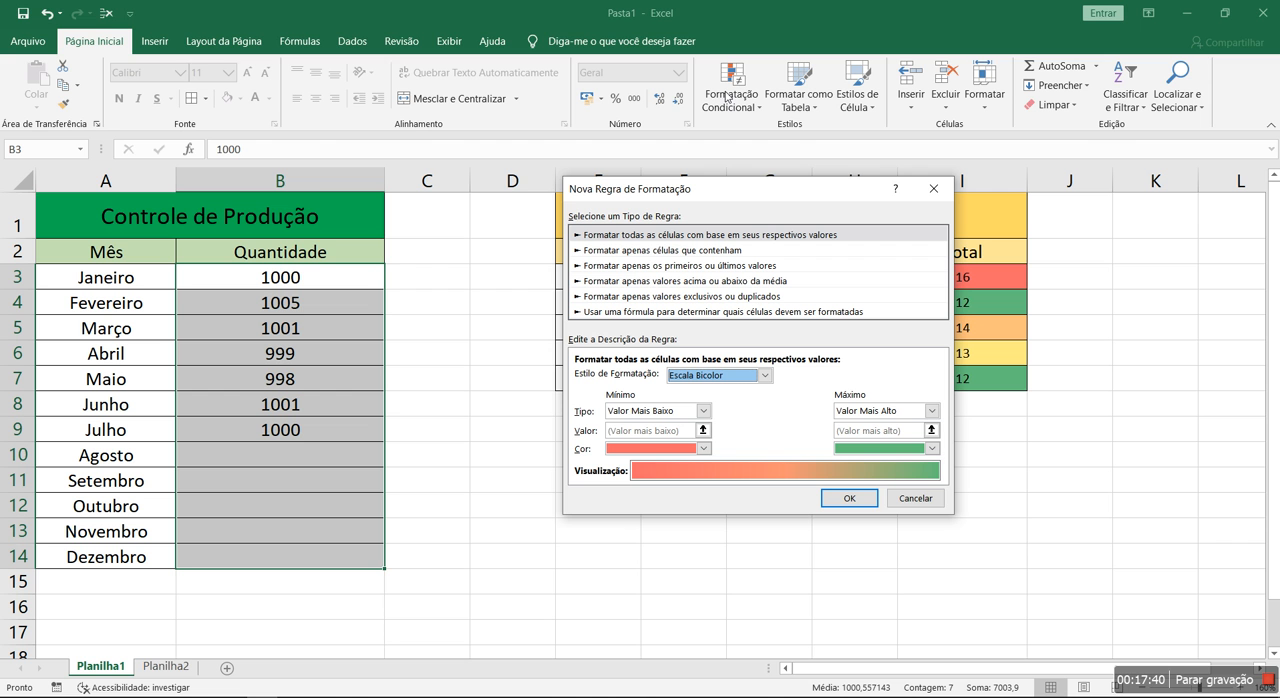
pyautogui.click(736, 240)
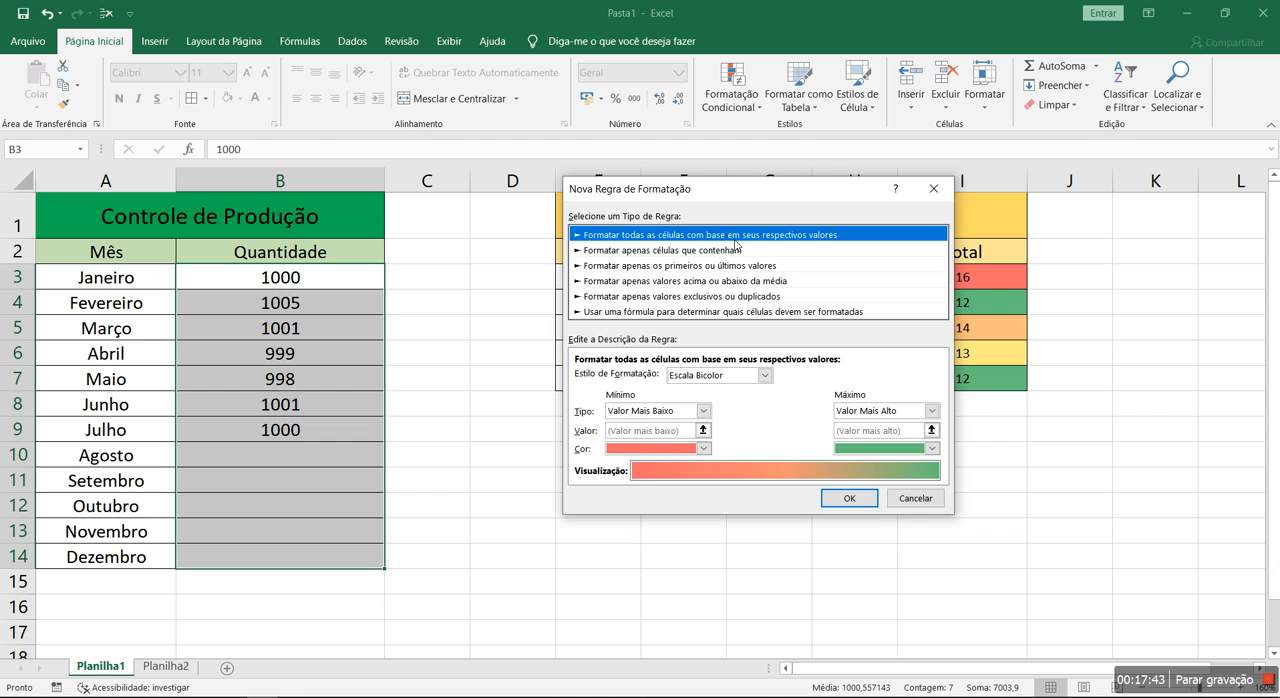
pyautogui.click(726, 251)
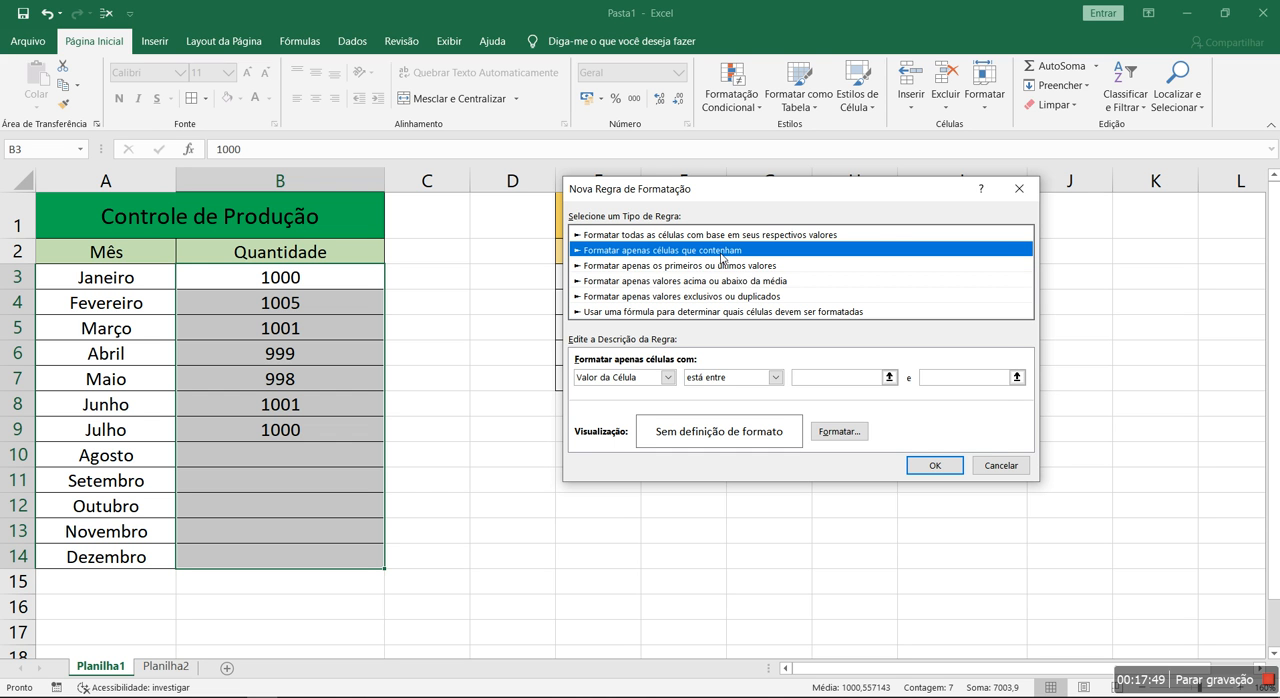
# Try a rule formatting the first 2 values (Primeiros) of B3:B14, cancel it and close the rules manager
pyautogui.click(681, 266)
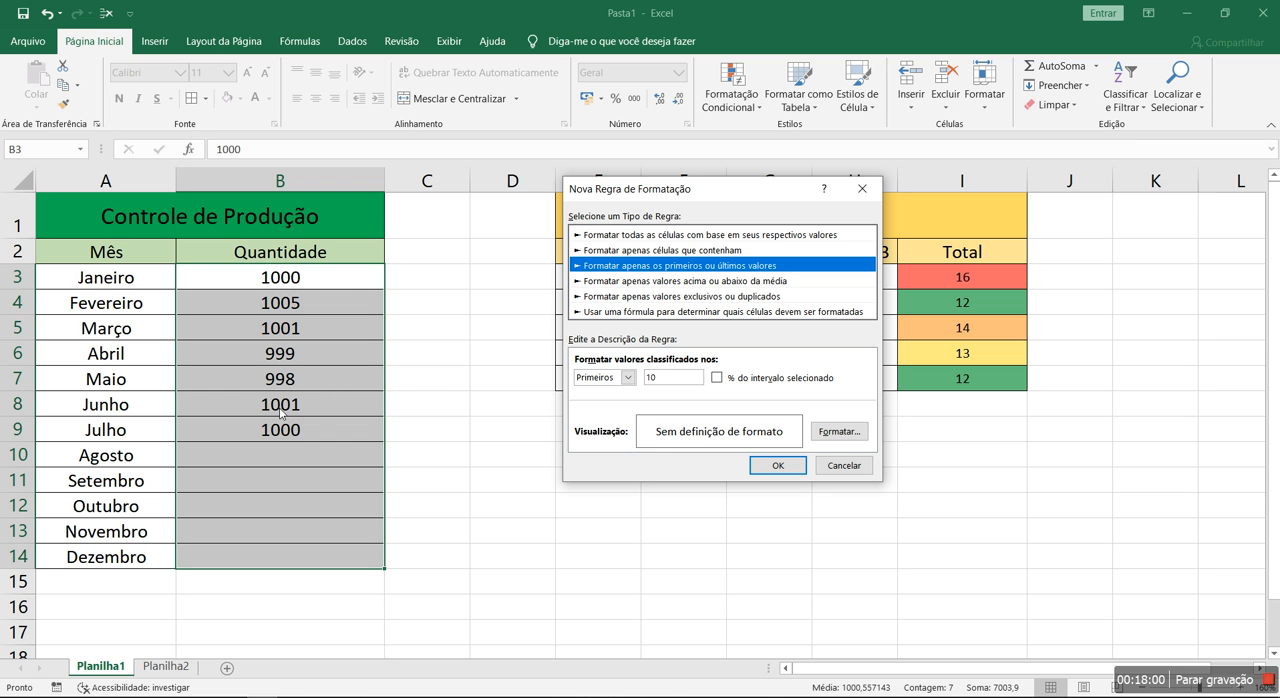
pyautogui.click(628, 377)
pyautogui.click(600, 392)
pyautogui.press('Tab')
pyautogui.write('2')
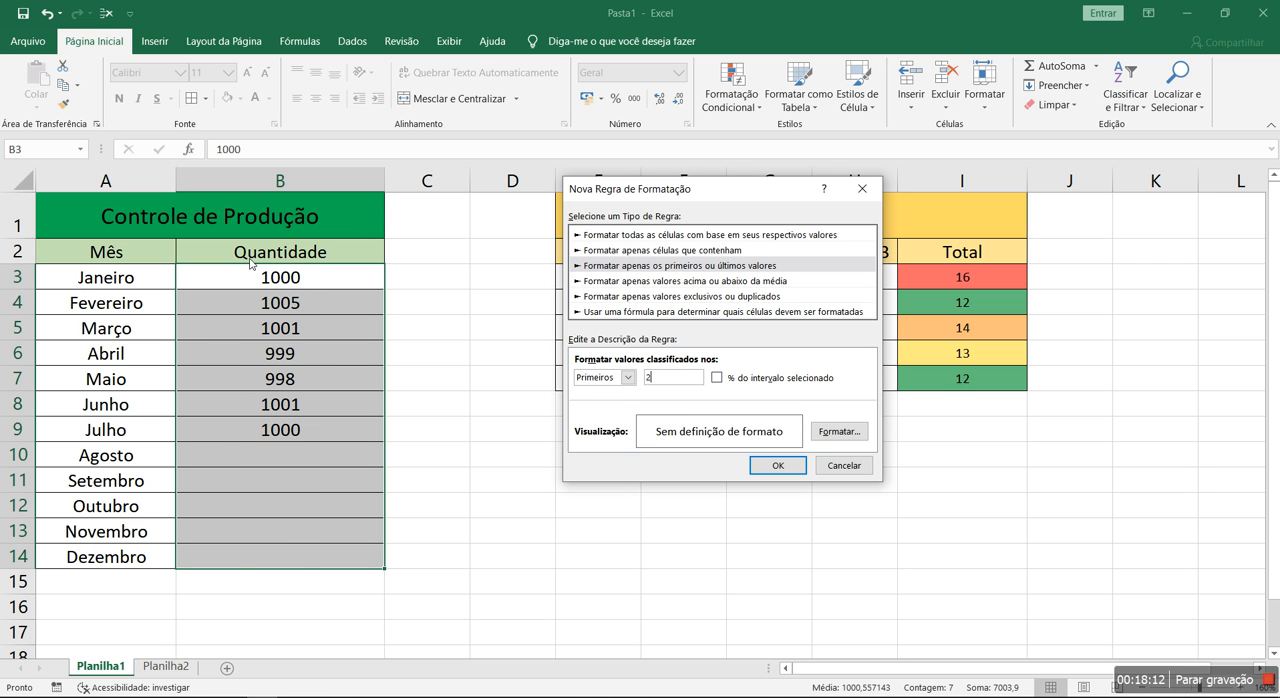
pyautogui.click(842, 467)
pyautogui.click(945, 452)
# Enter the numbers 1 to 6 in cells E9:E14 below the Campeonato table
pyautogui.click(606, 440)
pyautogui.write('1 2 3 4 5 6')
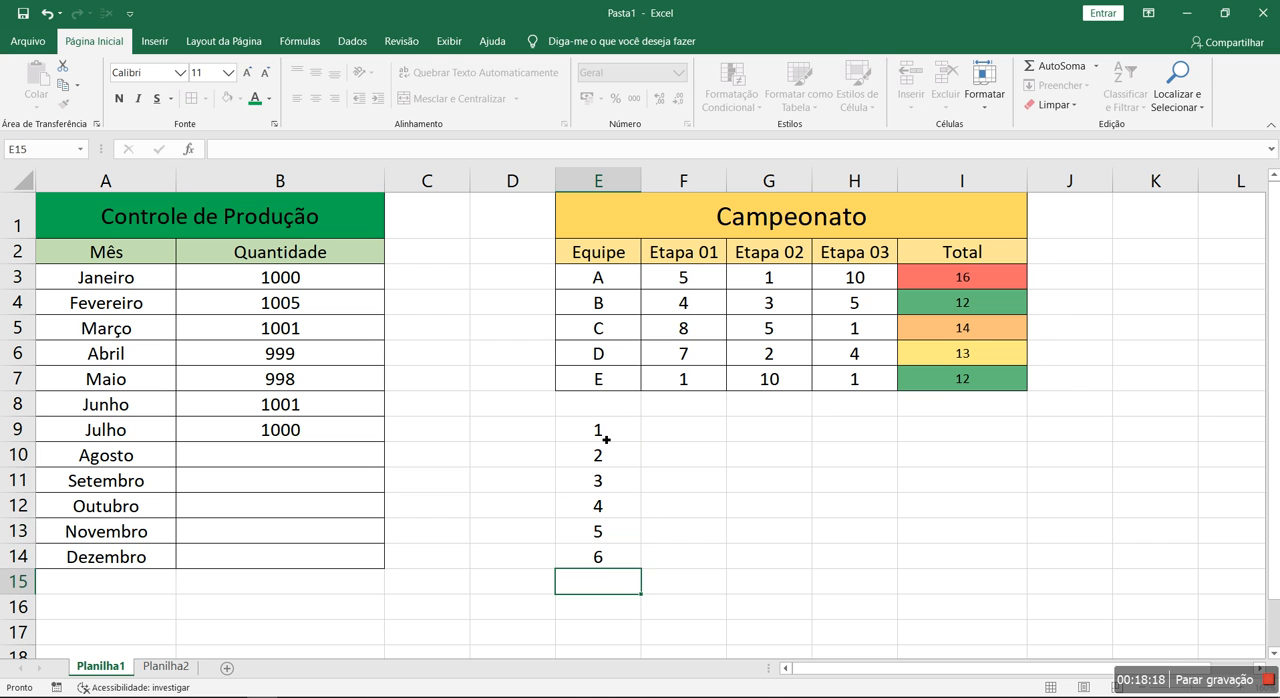
# Start a new rule for E9:E14 through the rules manager that formats only the first values (Primeiros), with the count set to 2
pyautogui.moveTo(620, 437); pyautogui.dragTo(650, 572)
pyautogui.click(757, 100)
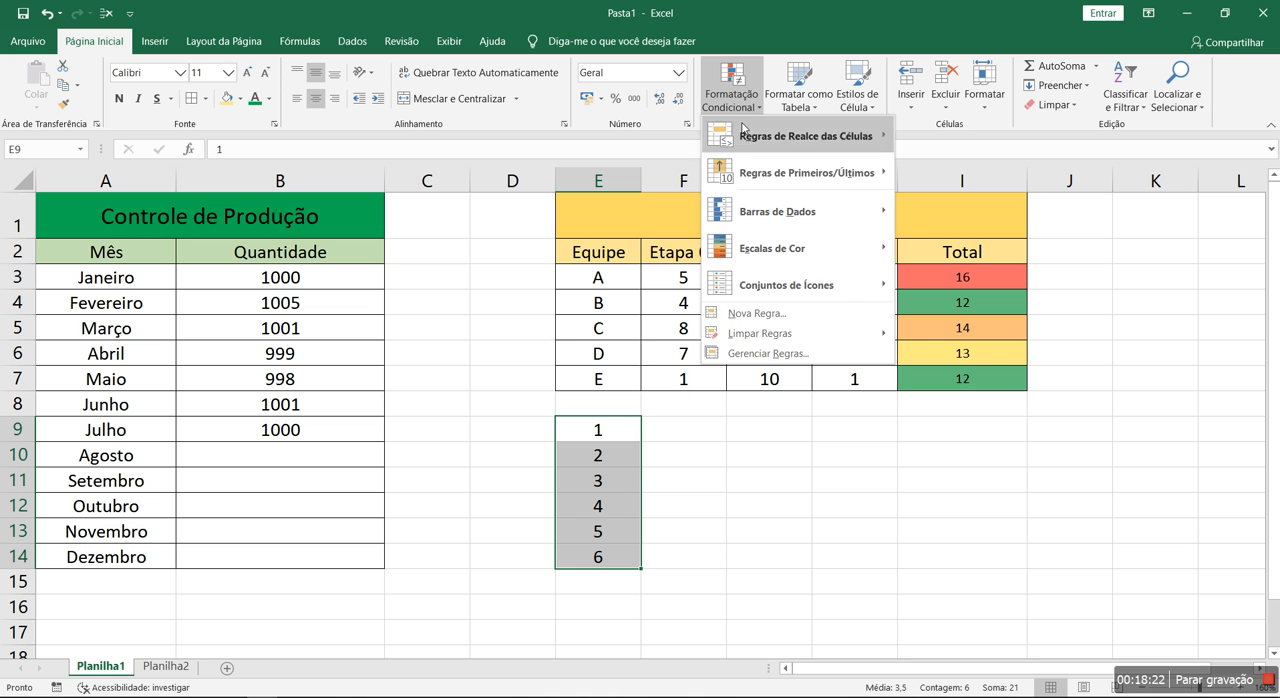
pyautogui.click(792, 356)
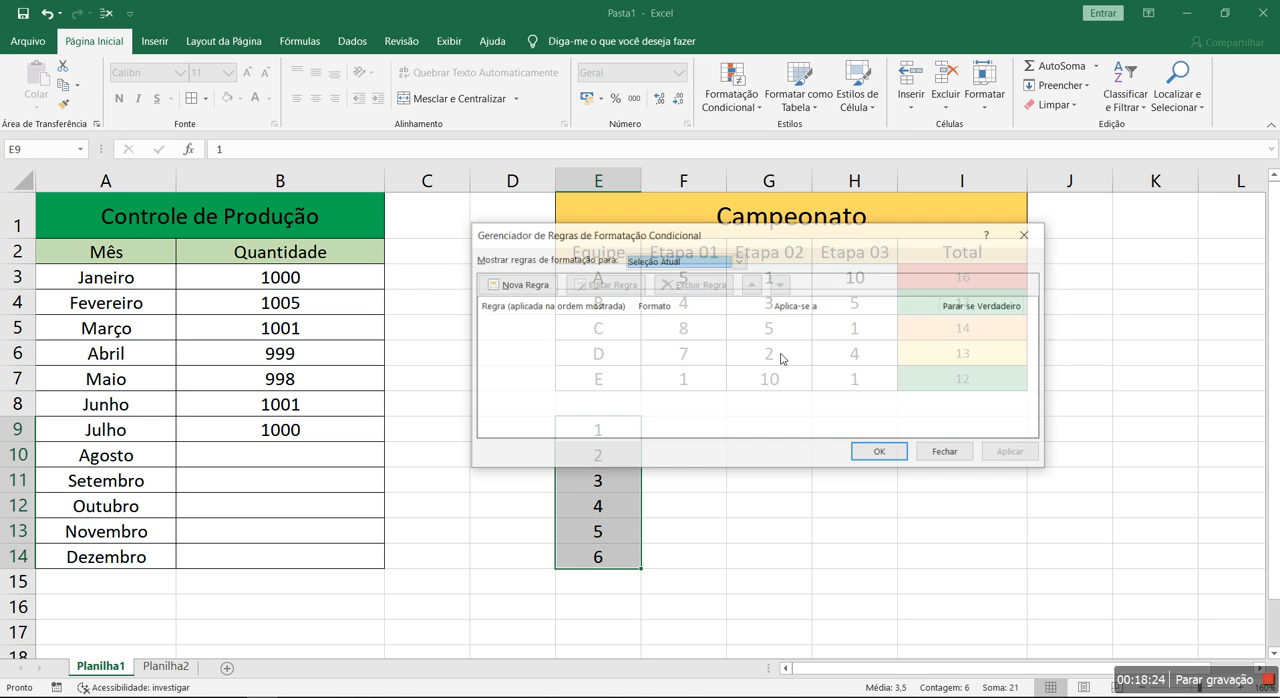
pyautogui.click(505, 285)
pyautogui.click(665, 266)
pyautogui.moveTo(692, 199); pyautogui.dragTo(905, 273)
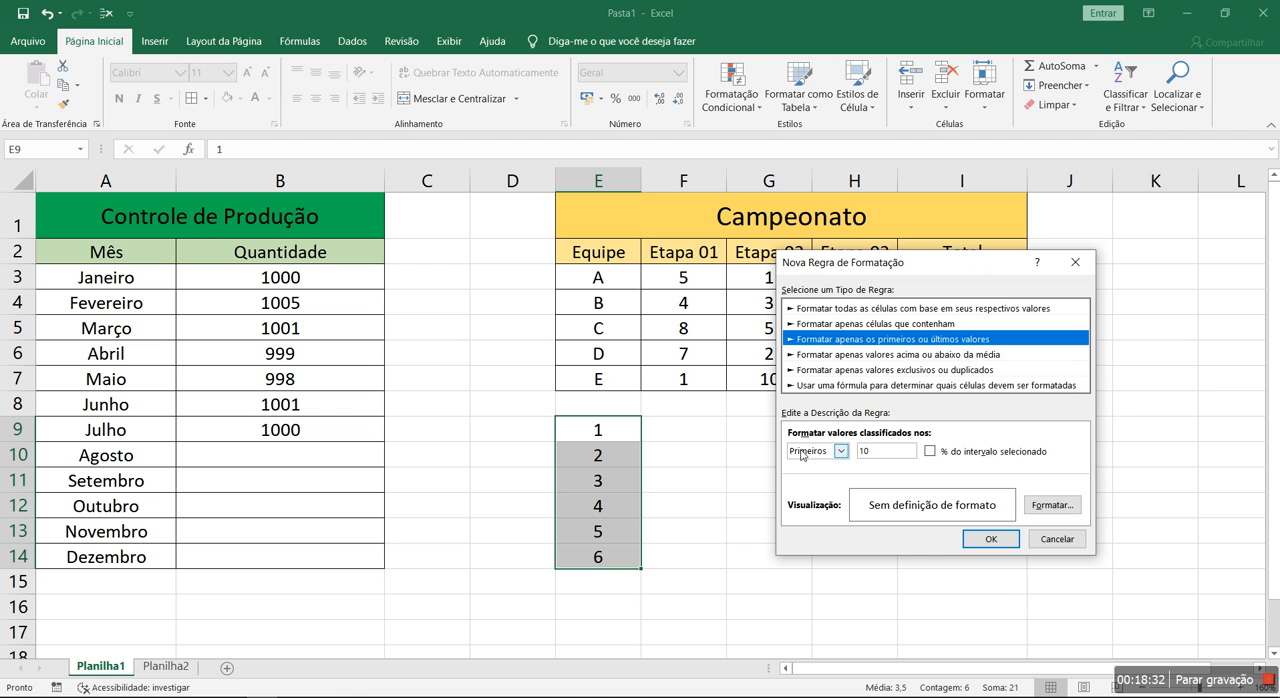
pyautogui.doubleClick(864, 451)
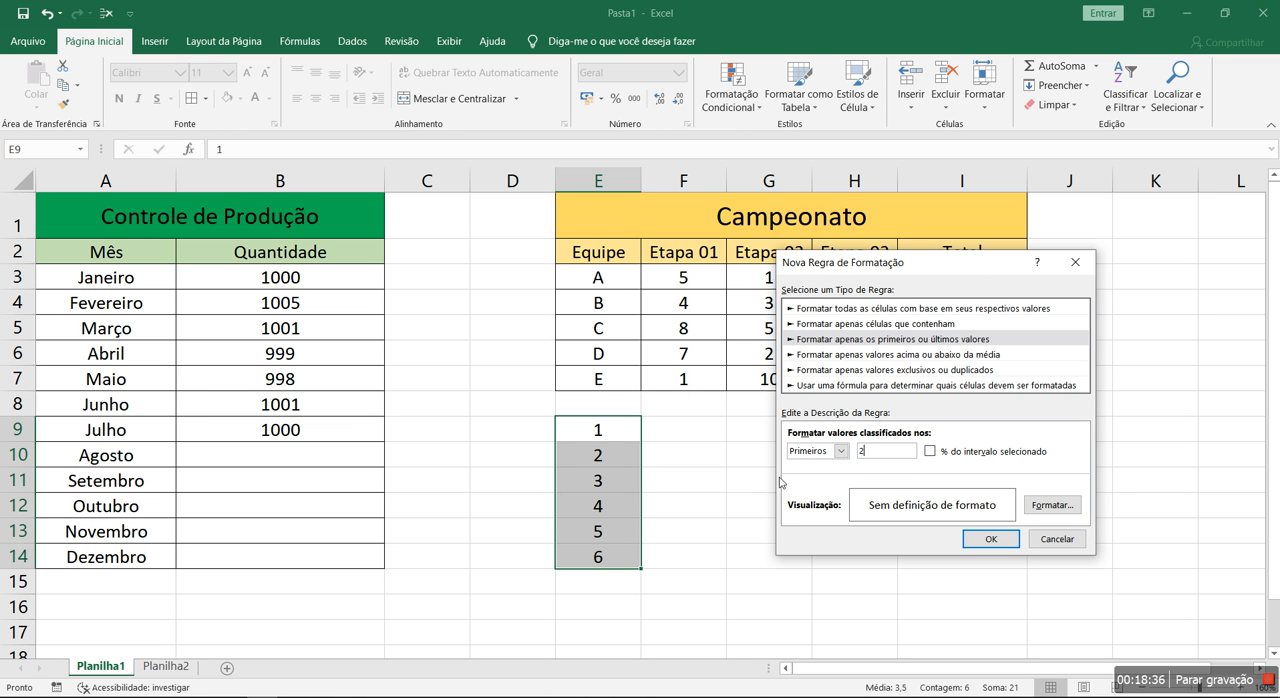
# View the number formats, font options and font colours offered for the first-2-values rule, and cancel without choosing a format
pyautogui.click(1059, 510)
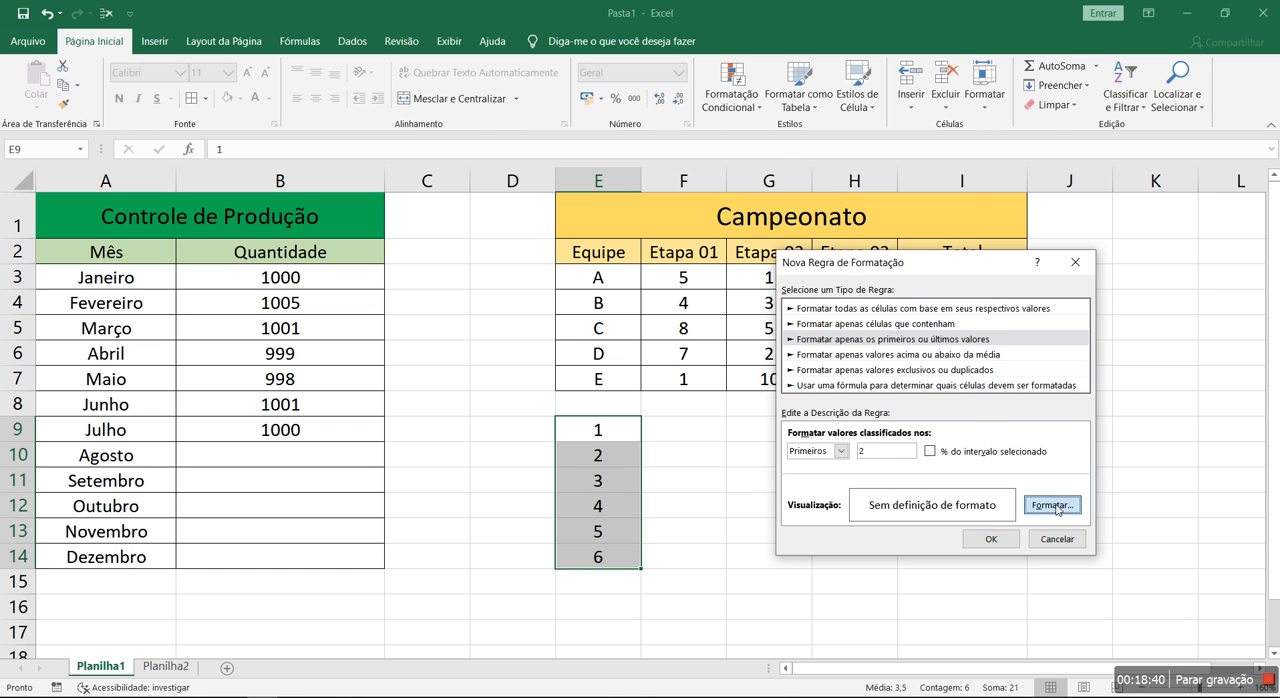
pyautogui.moveTo(775, 109); pyautogui.dragTo(953, 179)
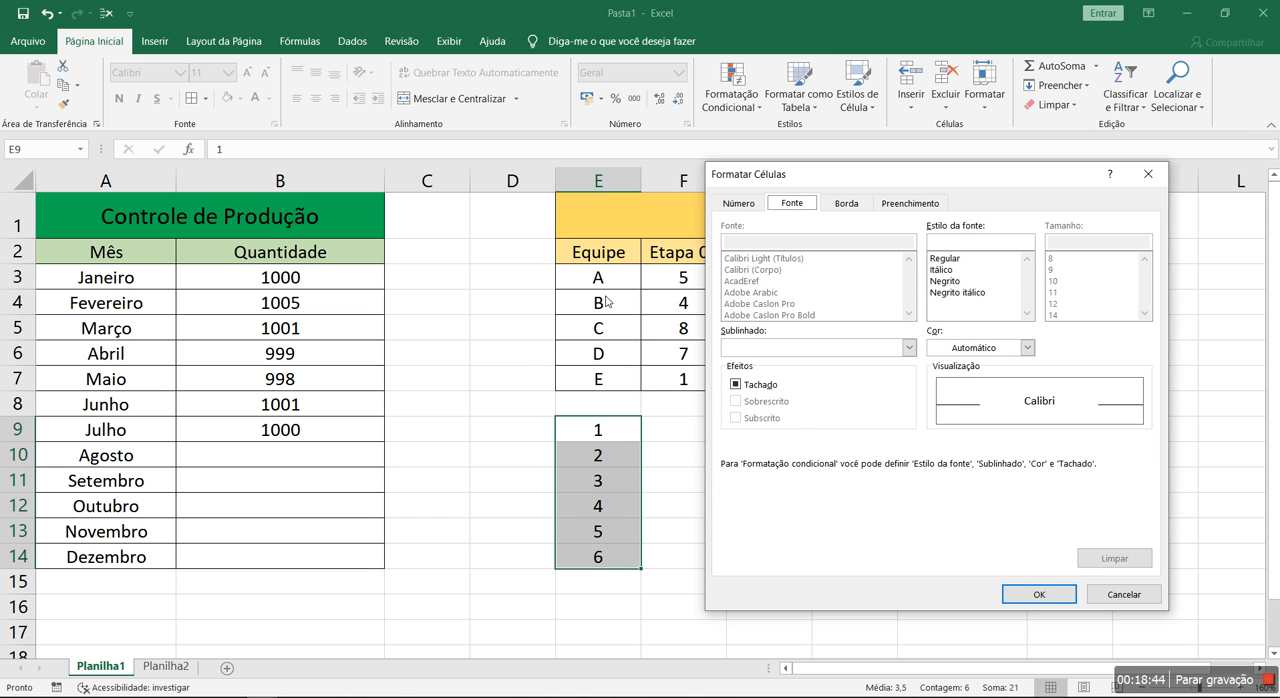
pyautogui.click(740, 204)
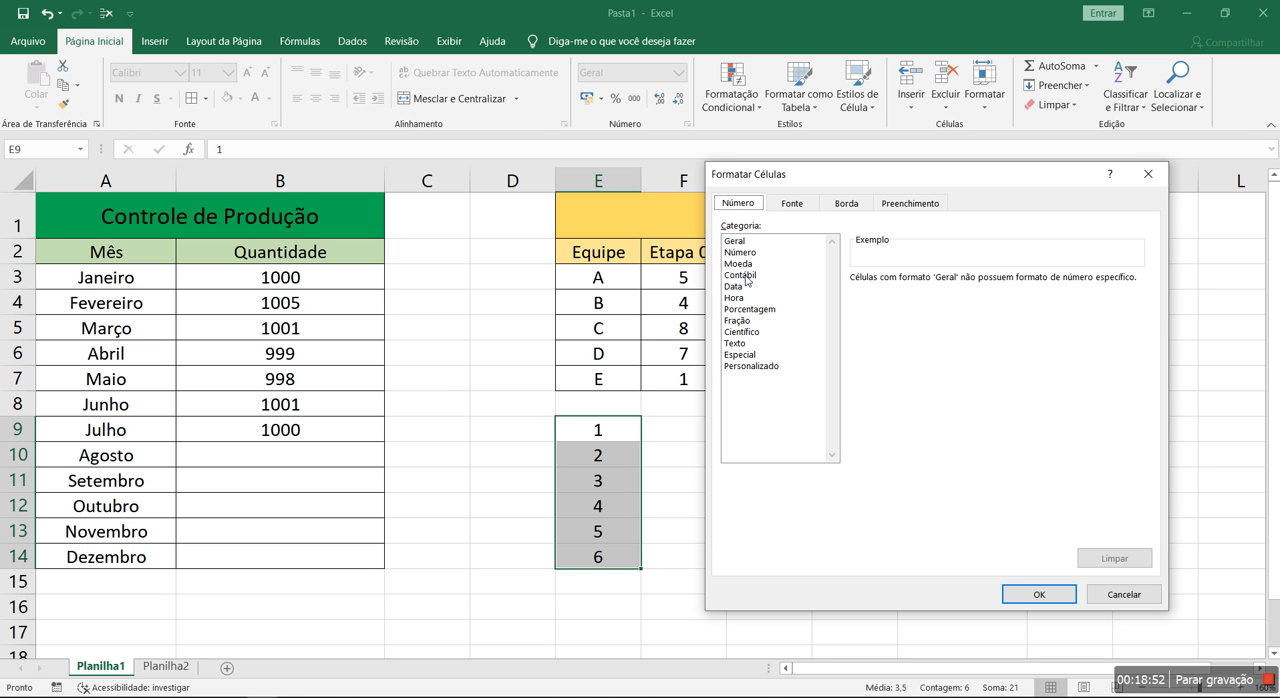
pyautogui.click(790, 204)
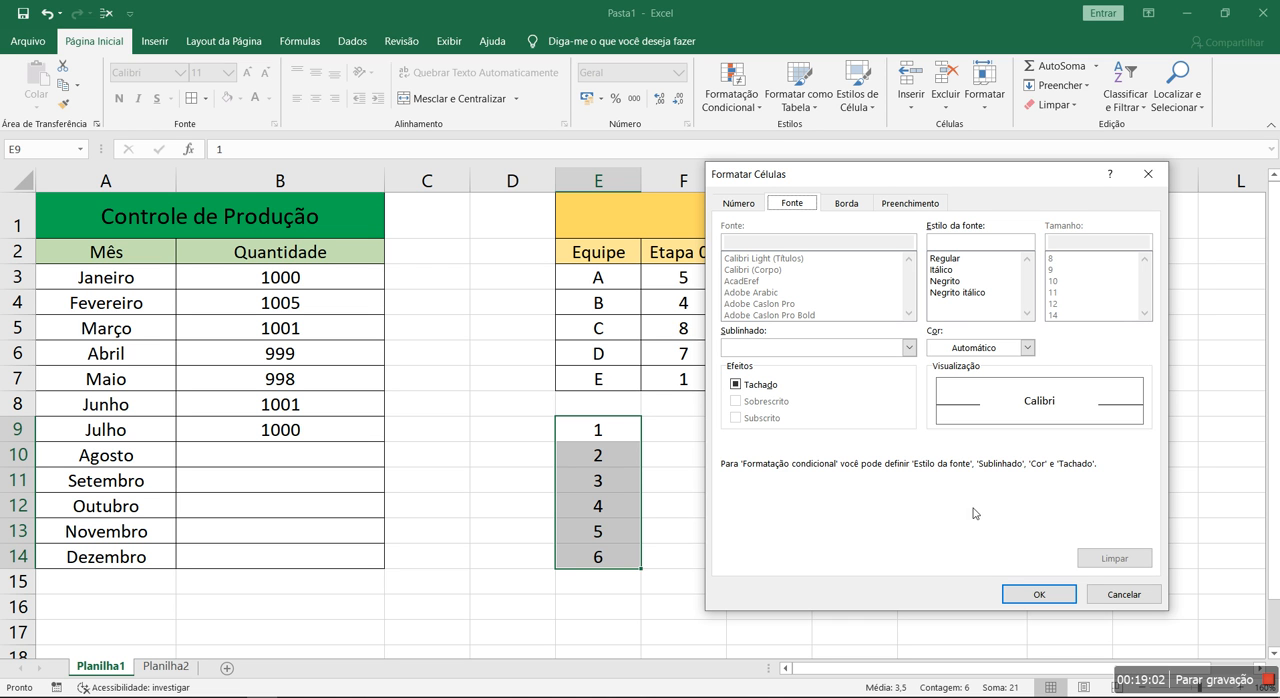
pyautogui.click(1028, 348)
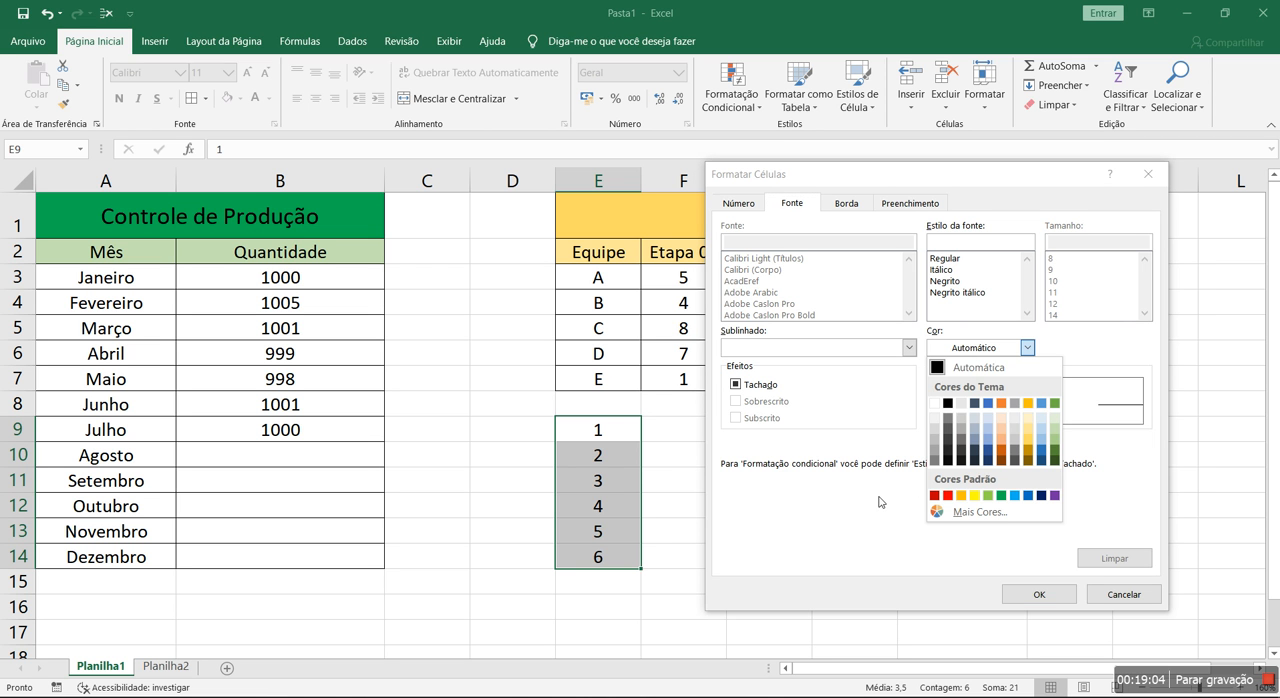
pyautogui.click(850, 513)
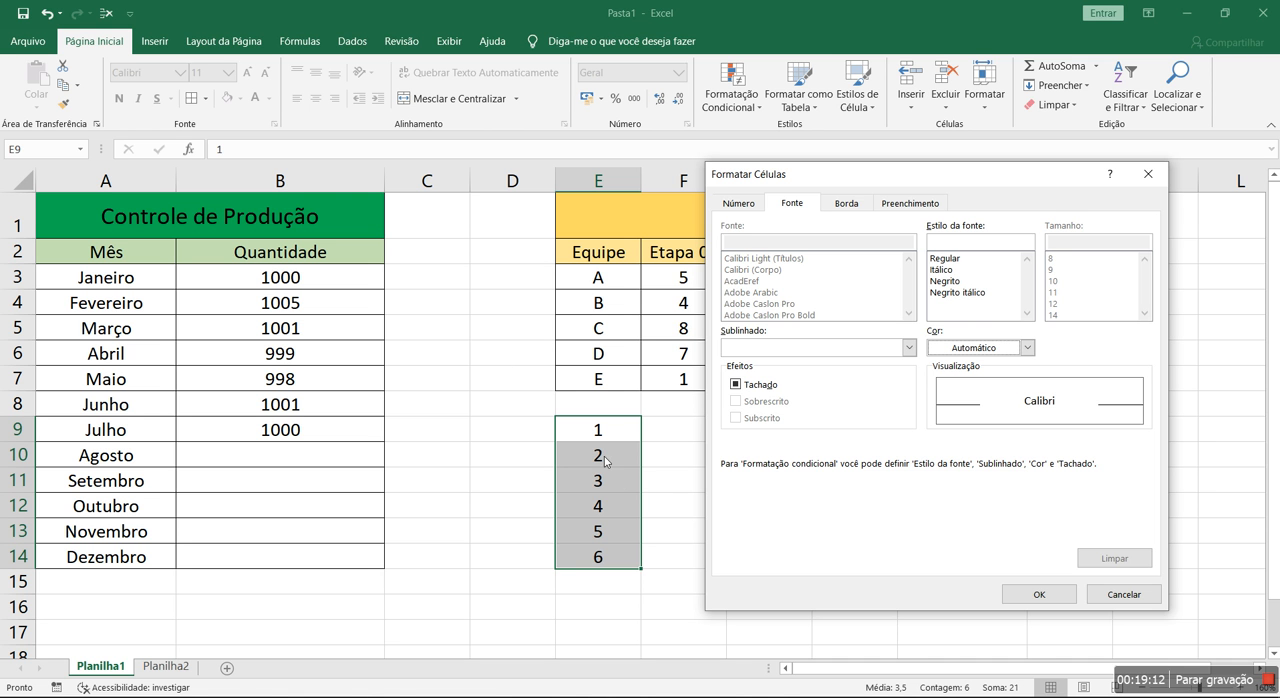
pyautogui.click(1107, 593)
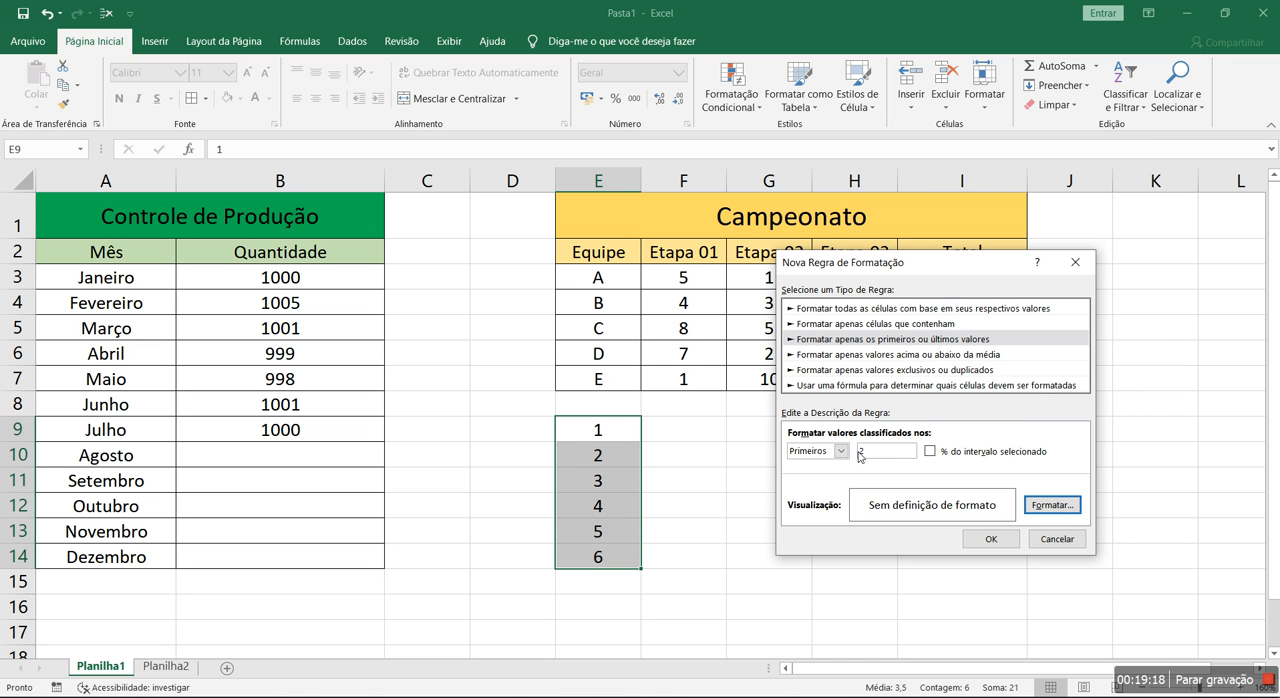
# Set a yellow background fill as the format of the first-2-values rule, reviewing the border and font options along the way
pyautogui.click(1050, 505)
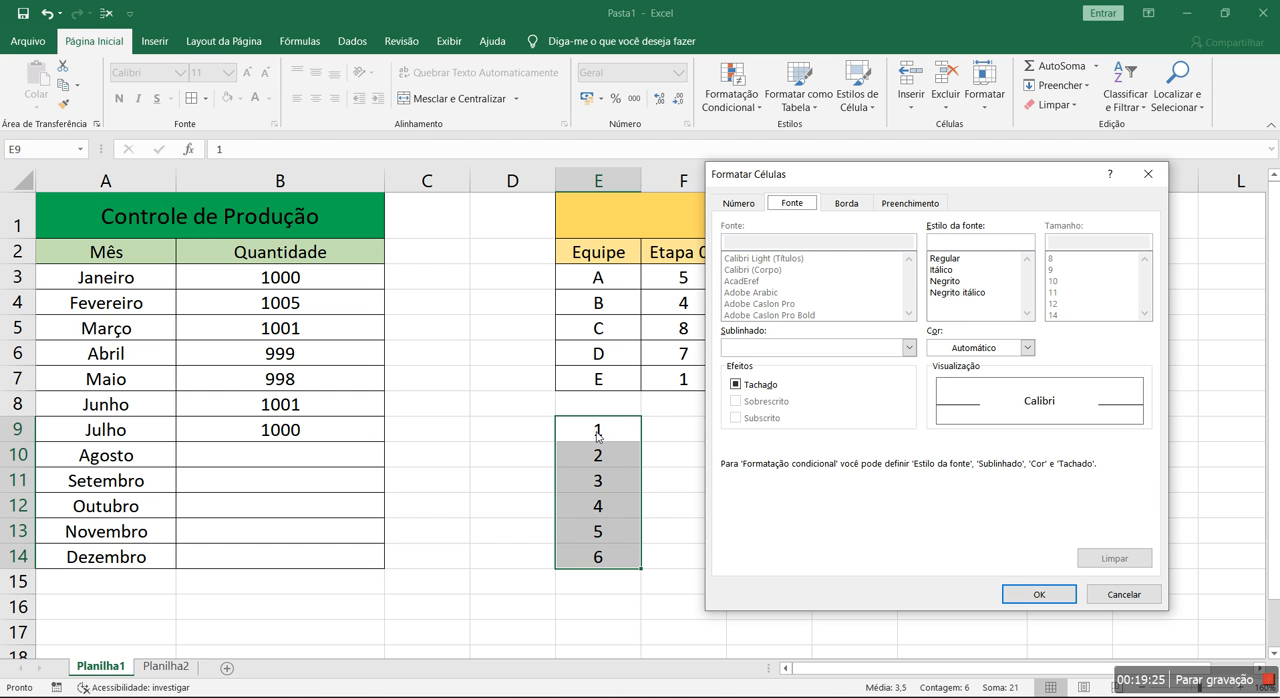
pyautogui.click(846, 203)
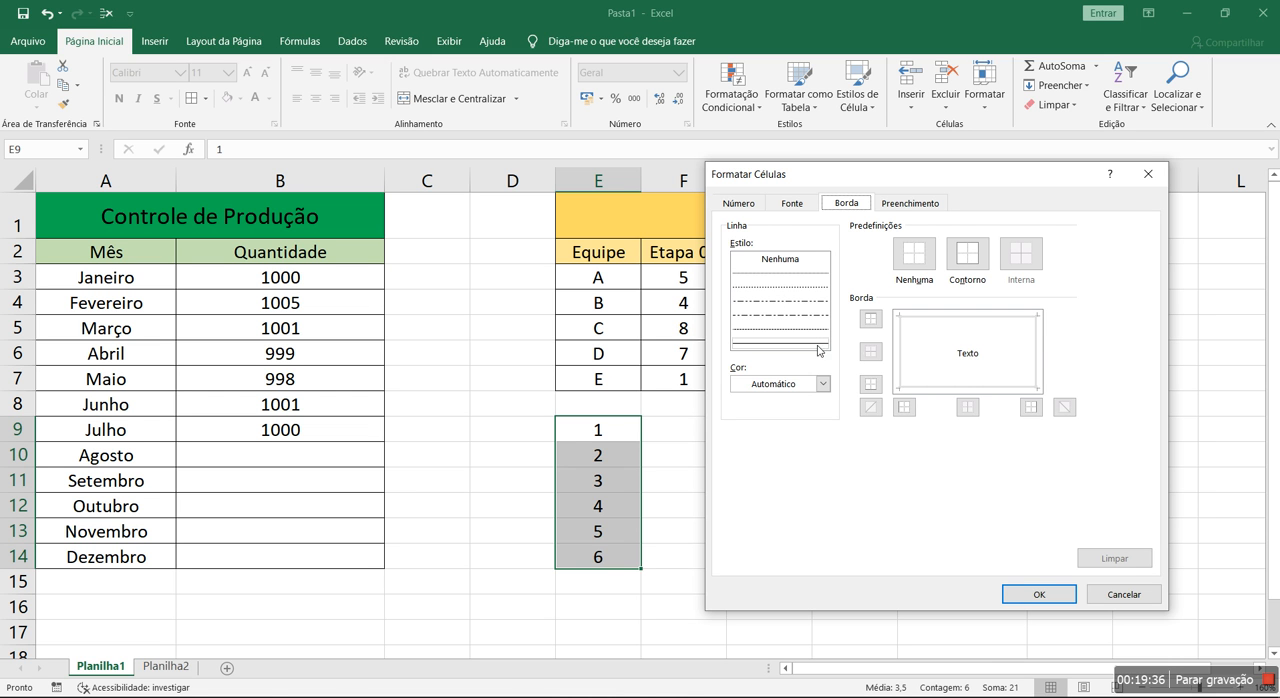
pyautogui.click(903, 206)
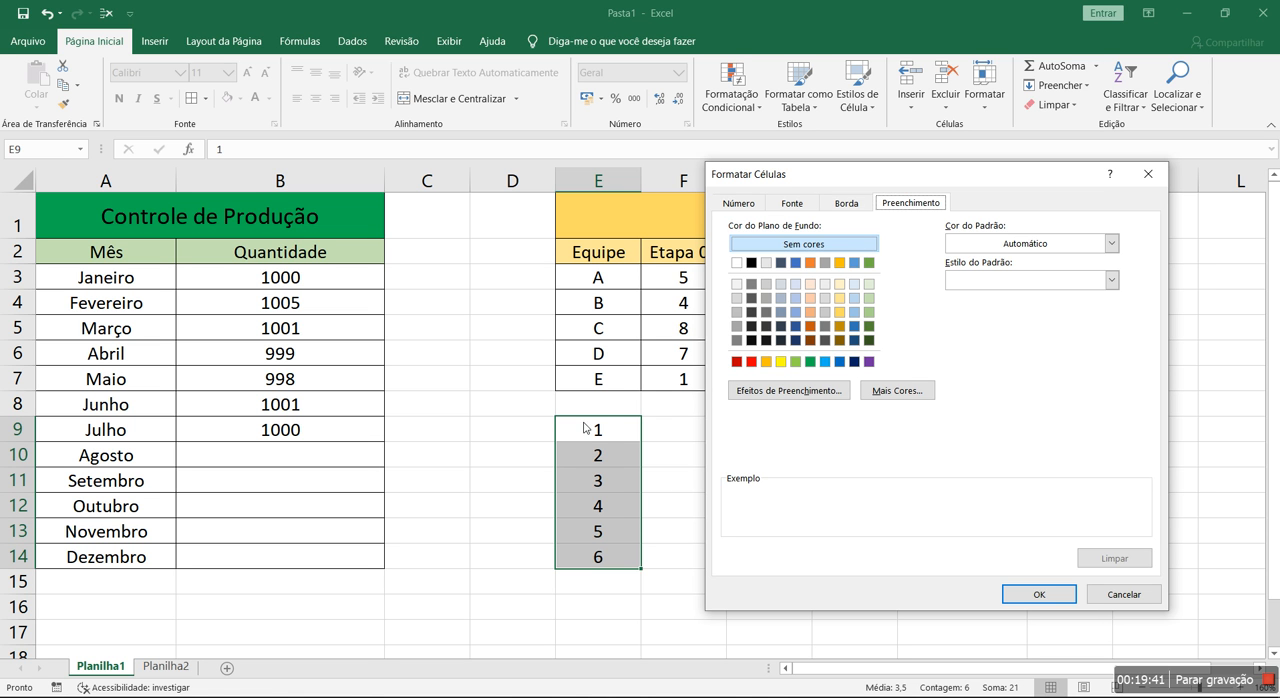
pyautogui.moveTo(855, 179); pyautogui.dragTo(531, 211)
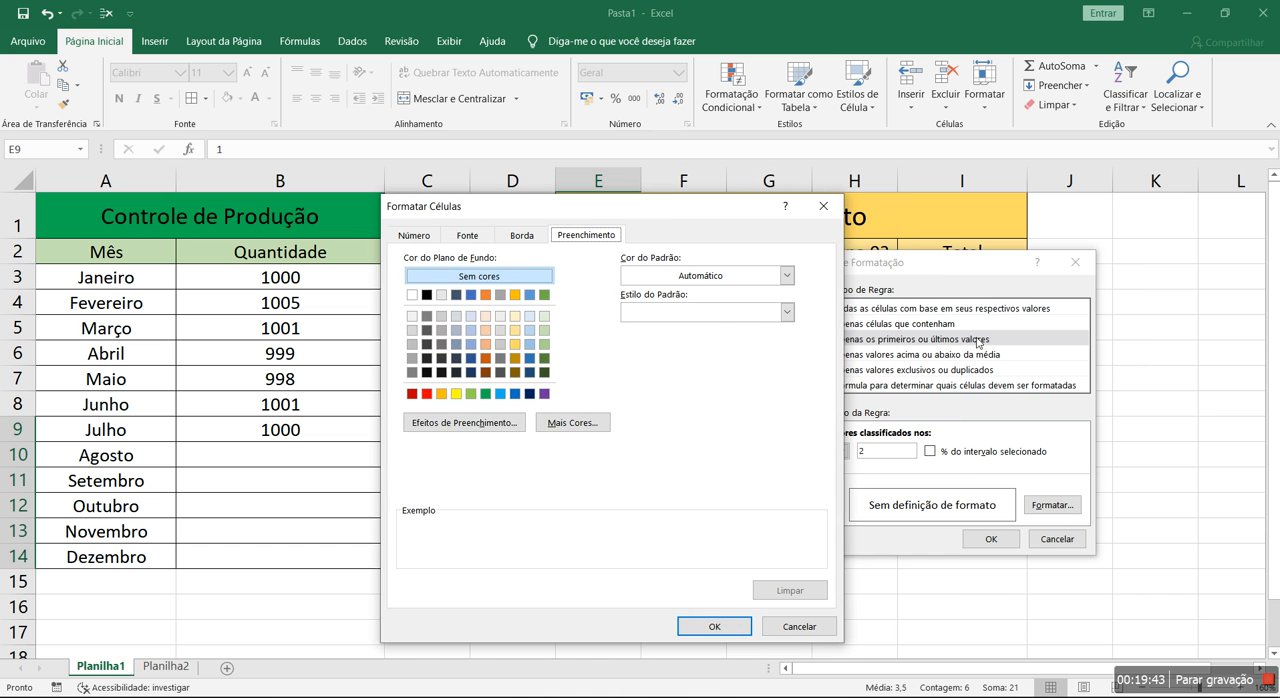
pyautogui.moveTo(678, 205); pyautogui.dragTo(1015, 152)
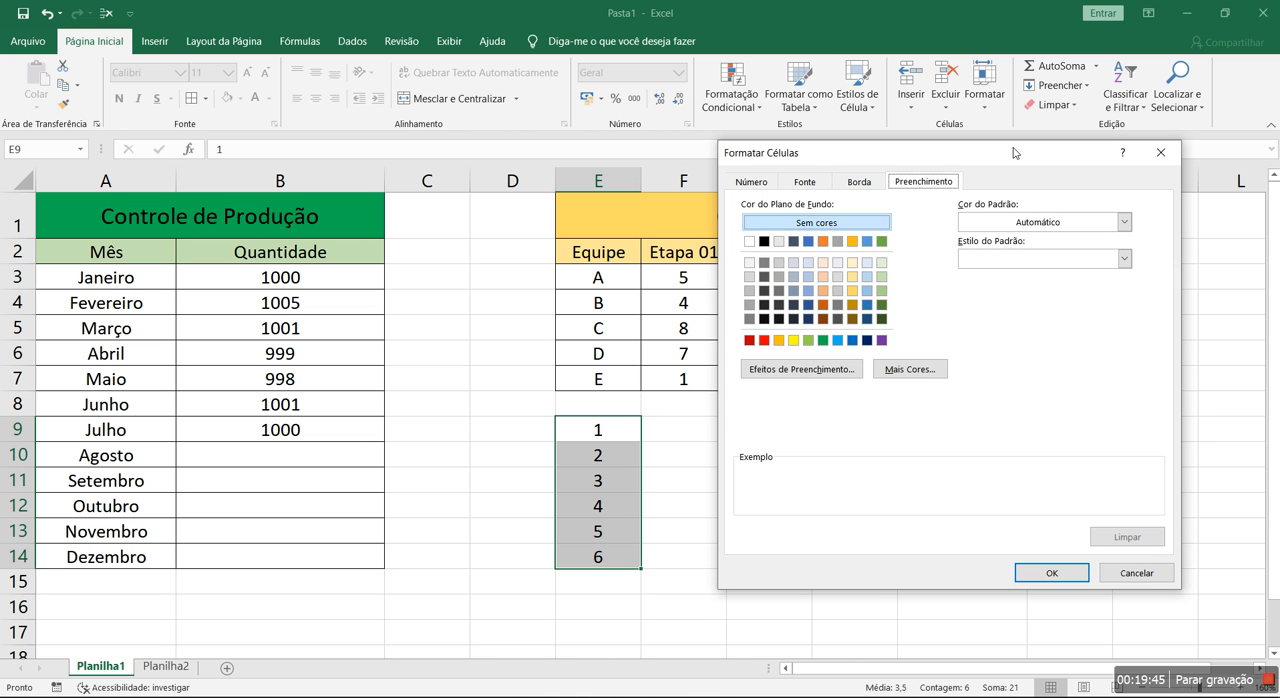
pyautogui.click(796, 341)
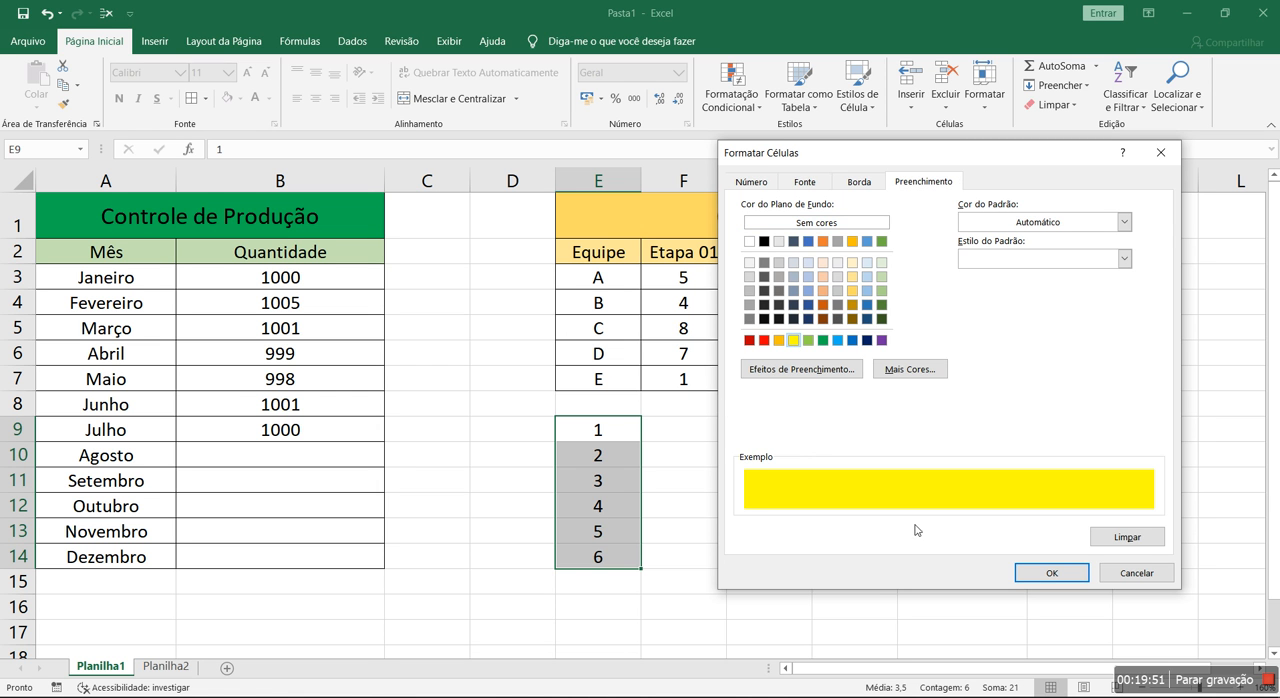
pyautogui.click(816, 183)
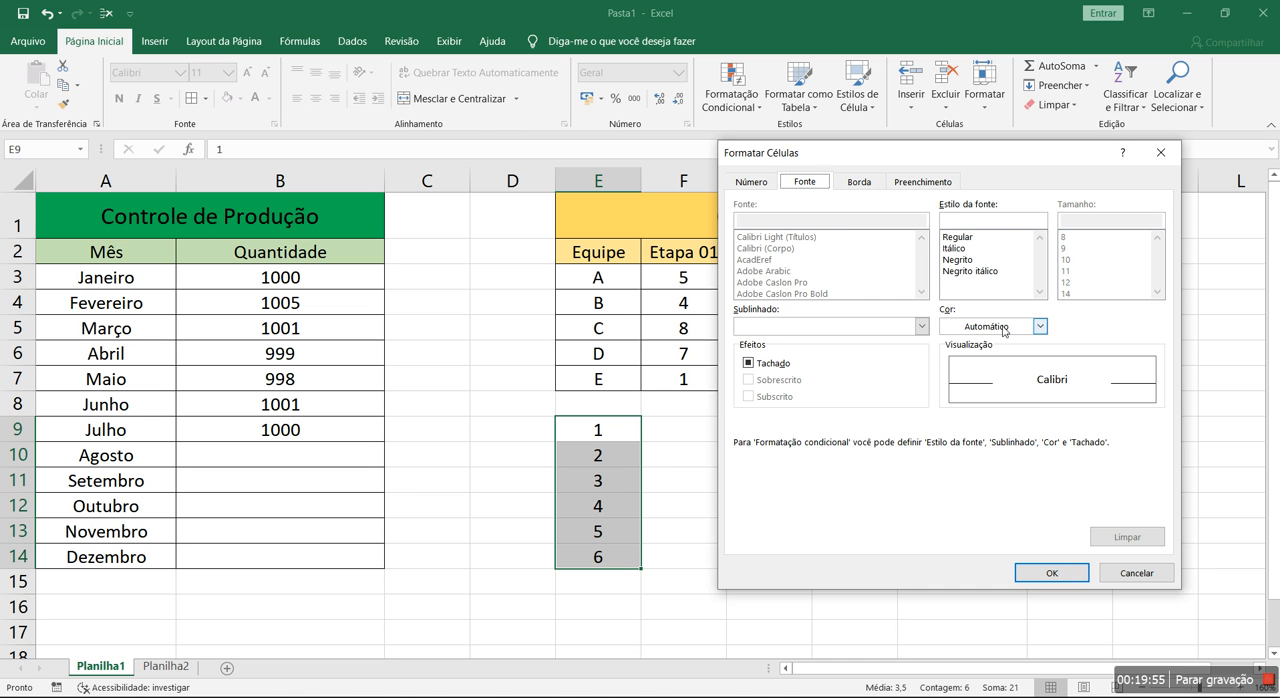
pyautogui.click(918, 183)
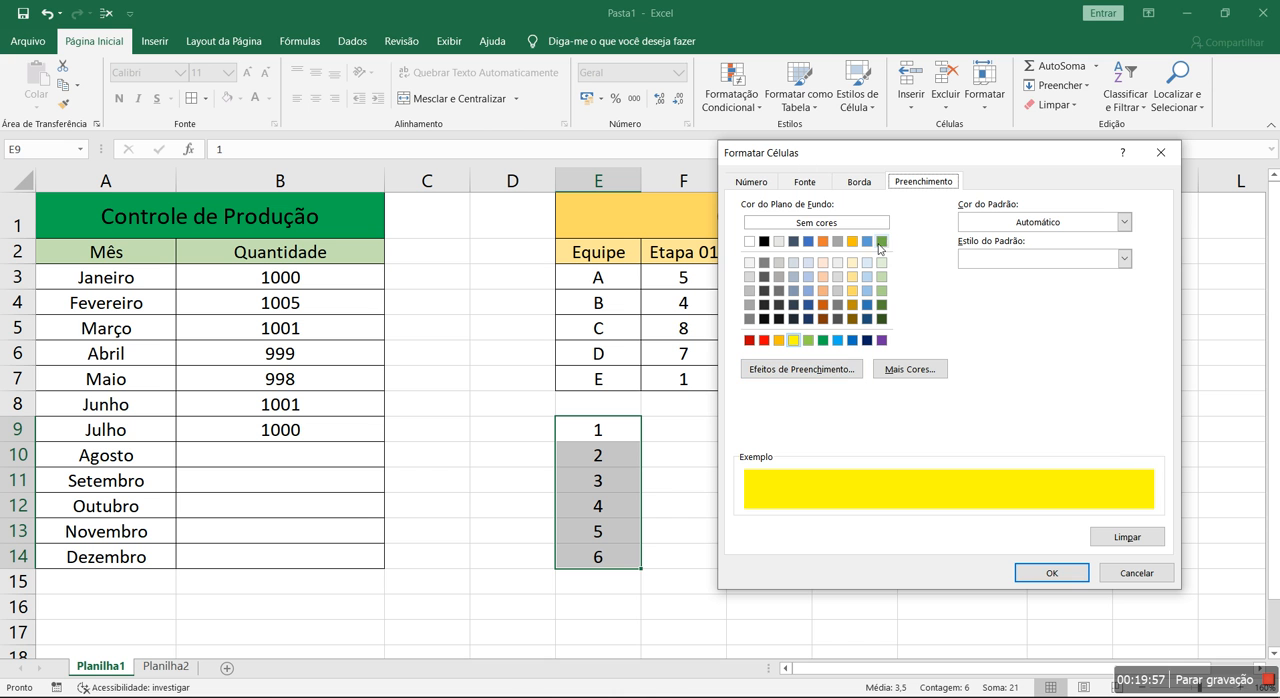
pyautogui.click(1050, 573)
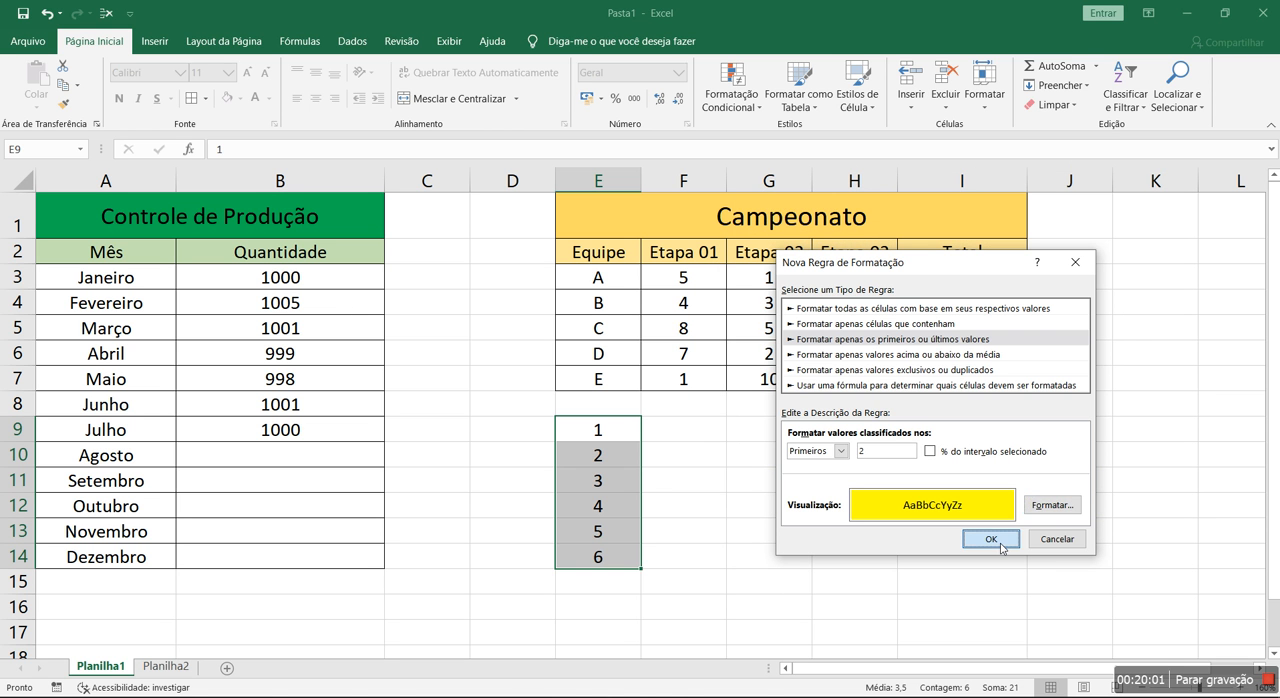
# Create the first-2-values rule, apply it to E9:E14, uncover the numbers behind the rules manager and select the rule in its list
pyautogui.click(1002, 546)
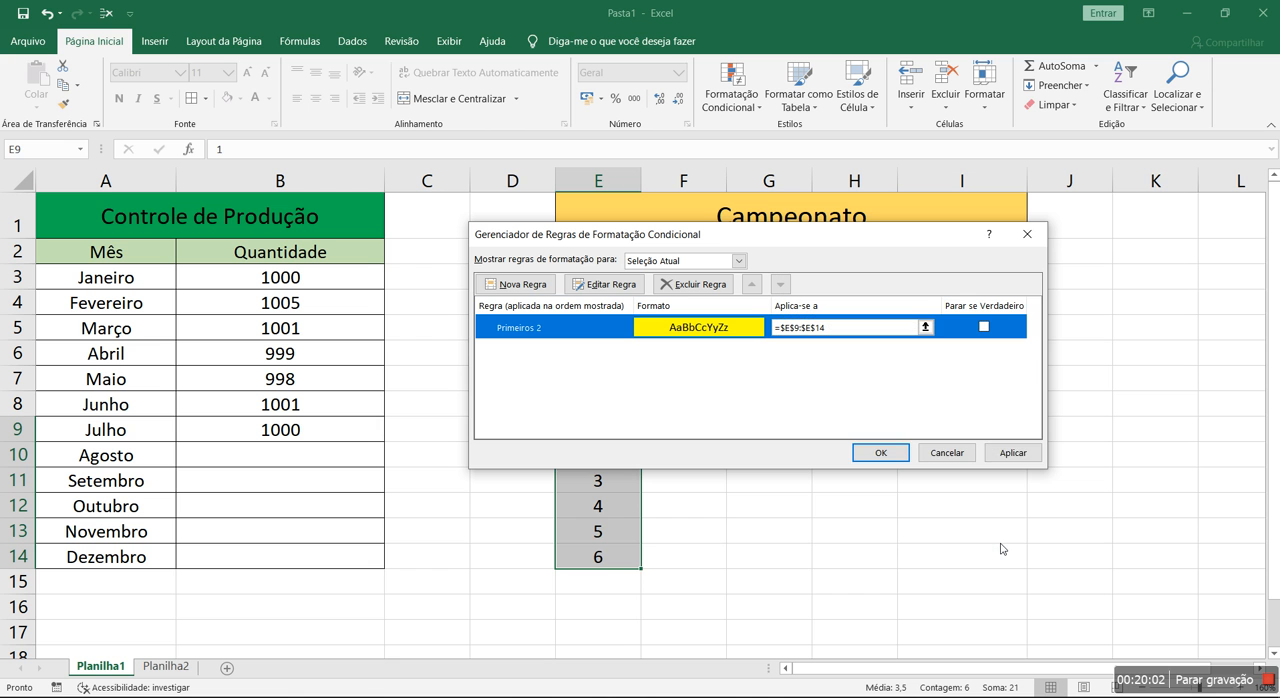
pyautogui.click(1001, 453)
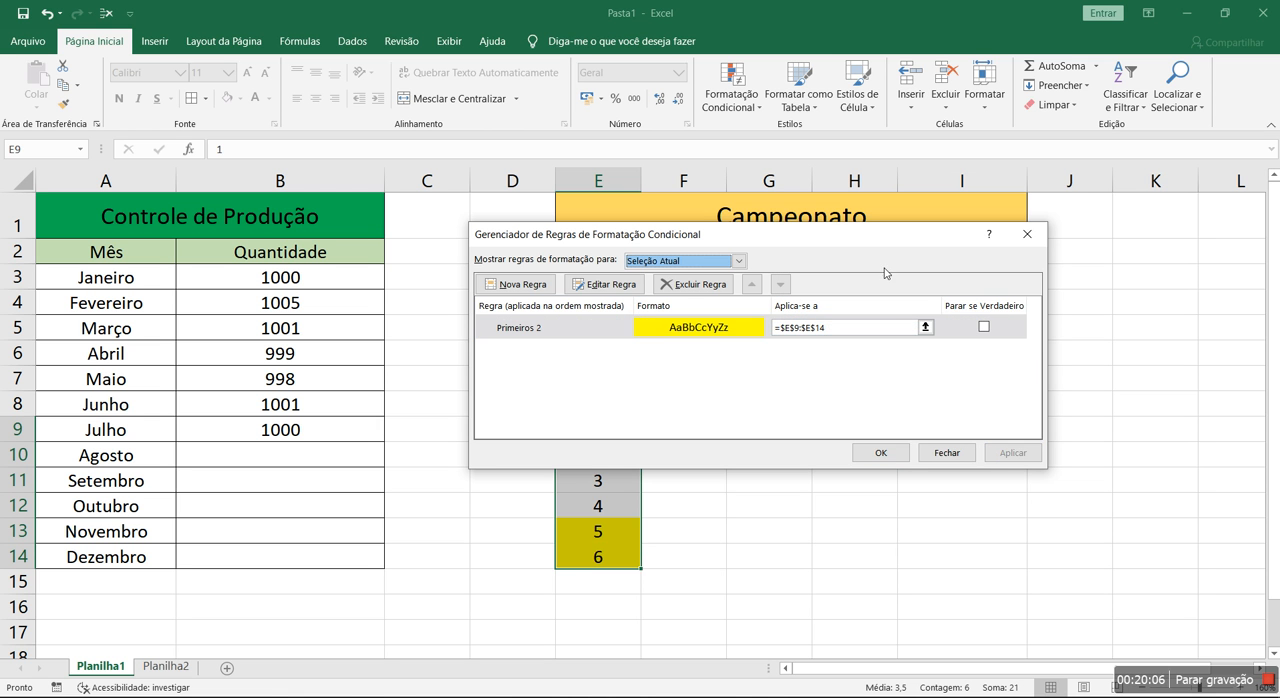
pyautogui.moveTo(881, 241); pyautogui.dragTo(924, 124)
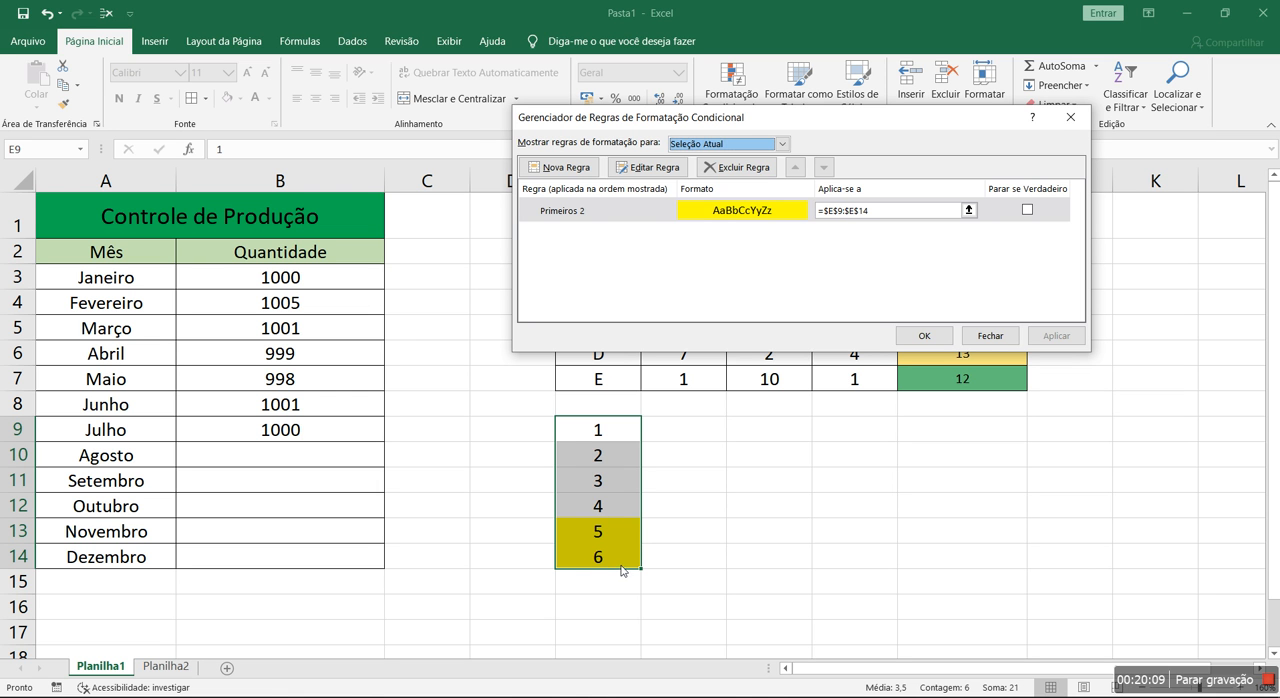
pyautogui.click(610, 213)
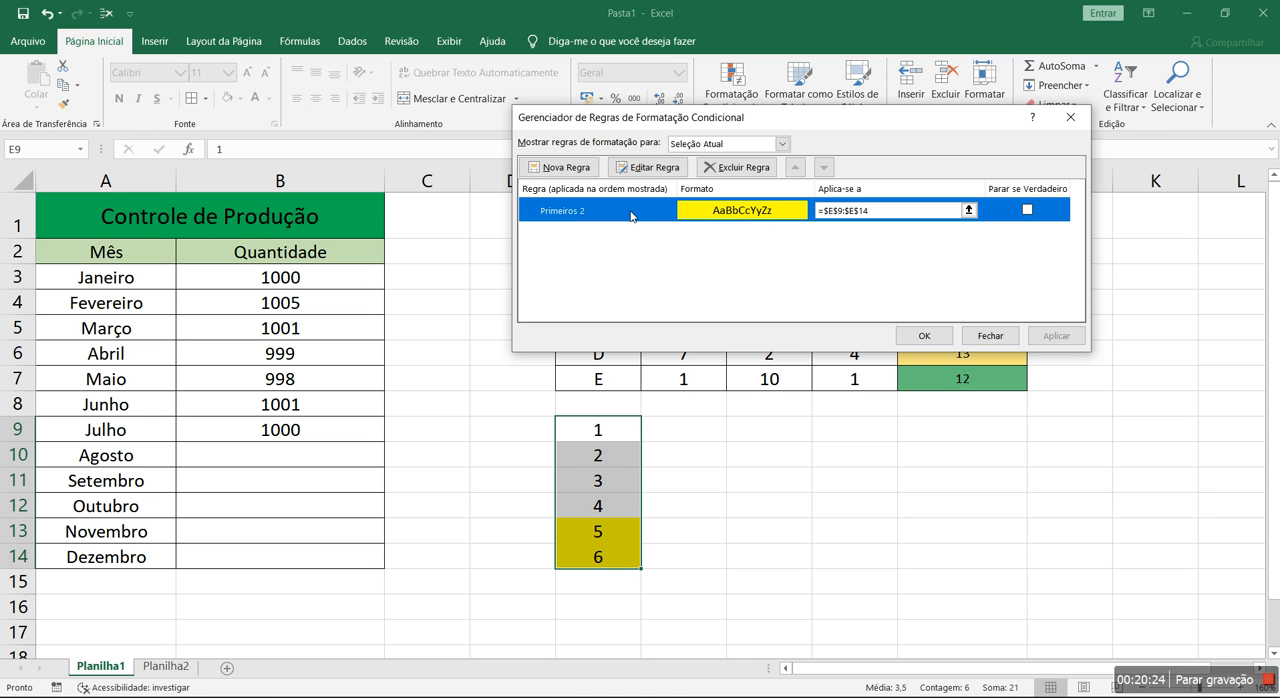
# Edit the first-2-values rule on E9:E14 to use a white font colour, and apply it to the cells
pyautogui.doubleClick(631, 215)
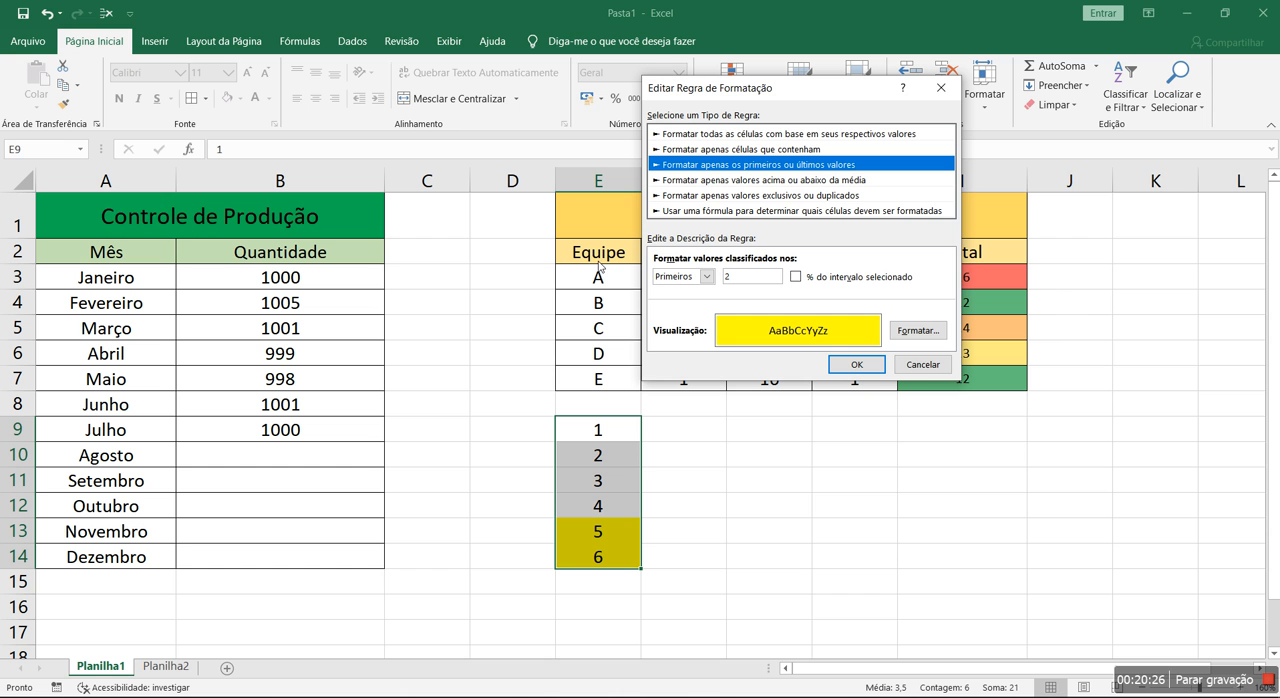
pyautogui.click(918, 331)
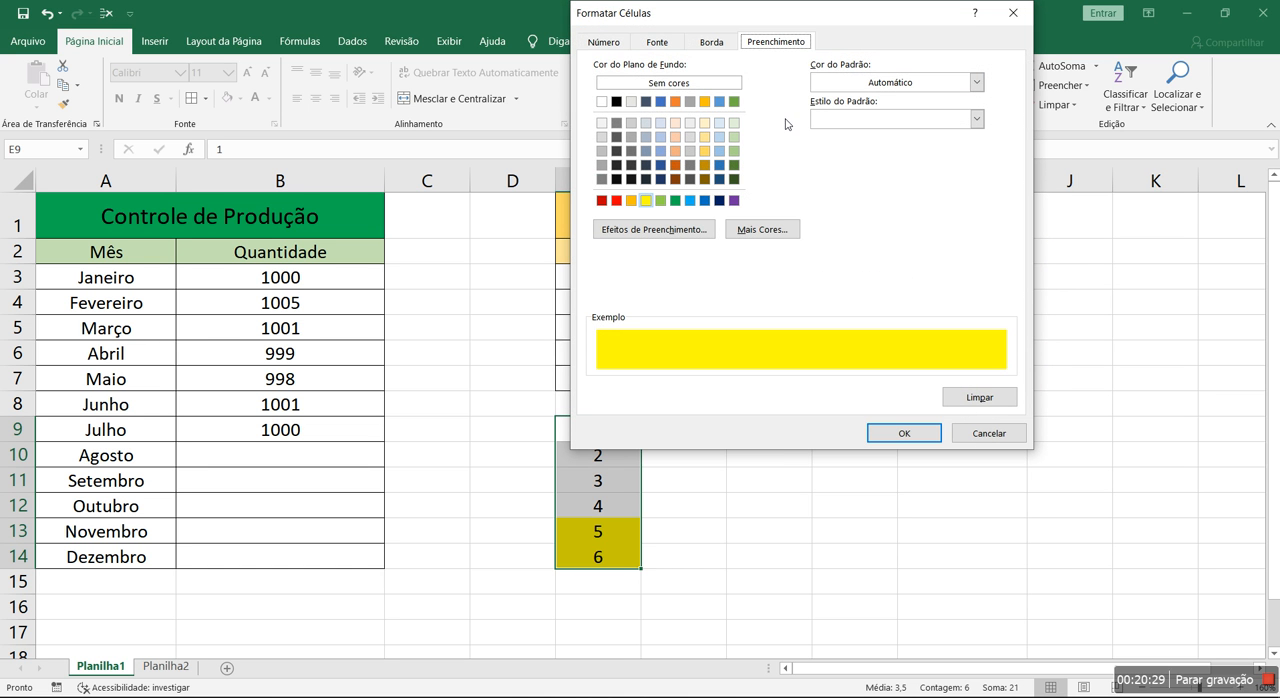
pyautogui.click(675, 47)
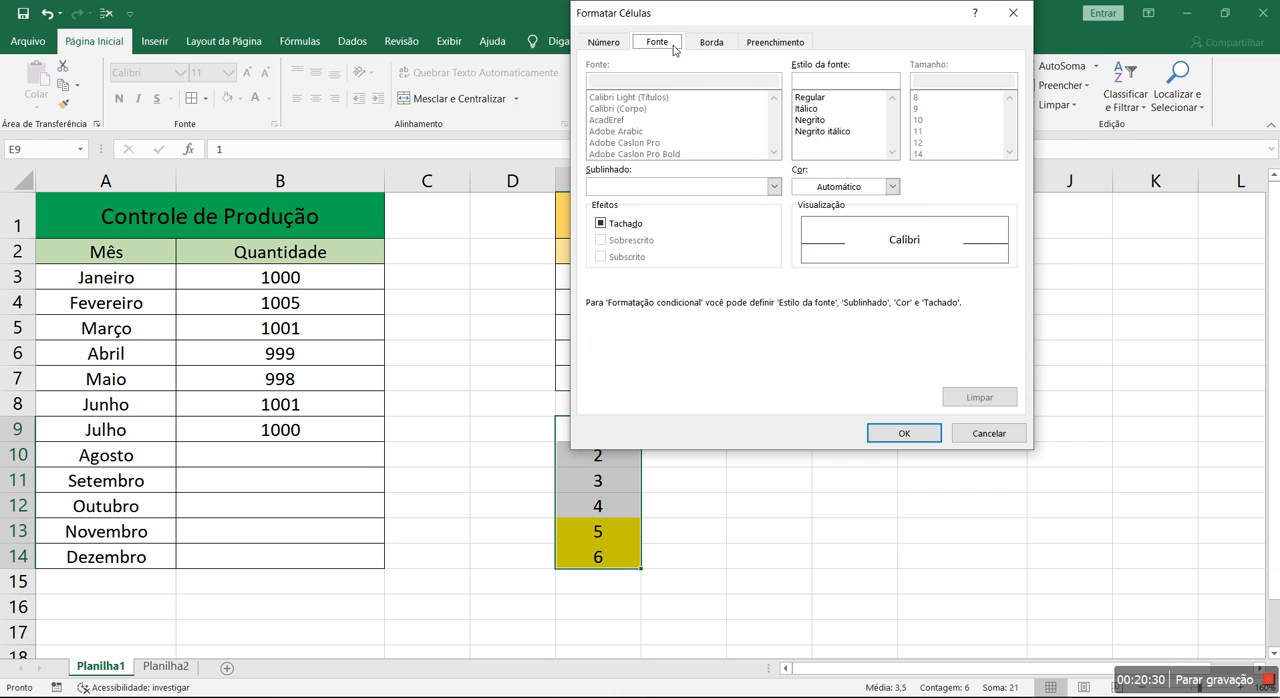
pyautogui.click(892, 186)
pyautogui.click(798, 243)
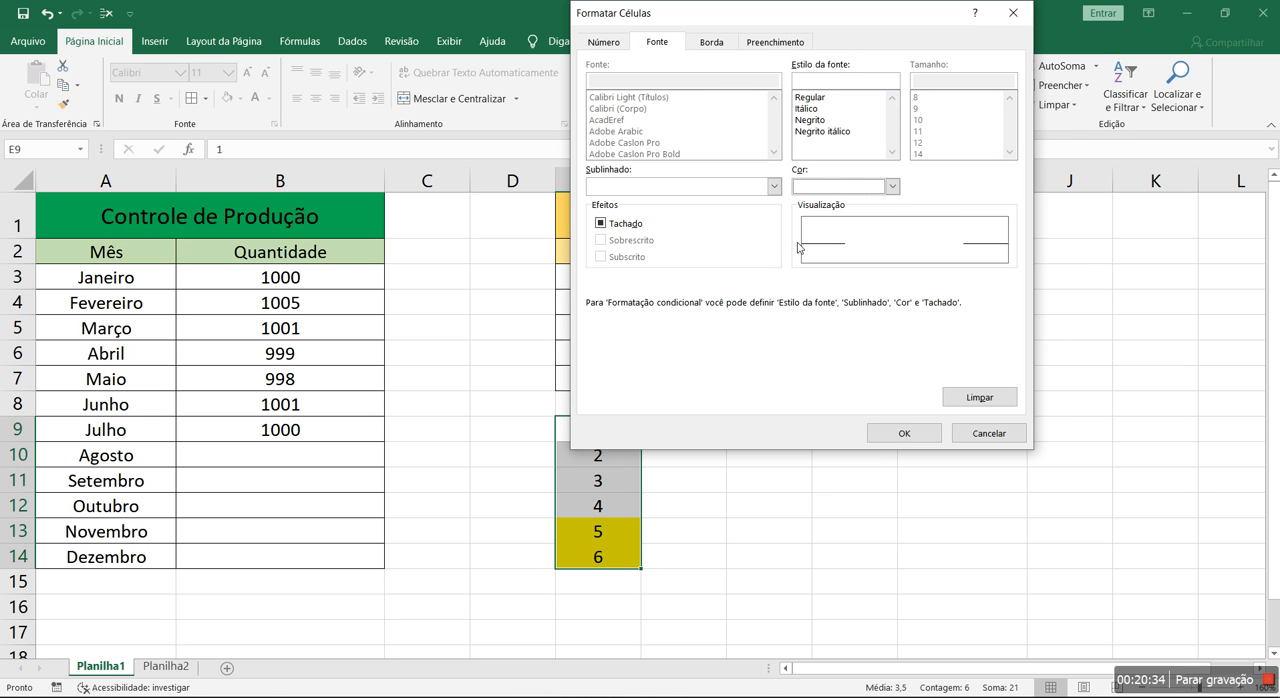
pyautogui.click(900, 433)
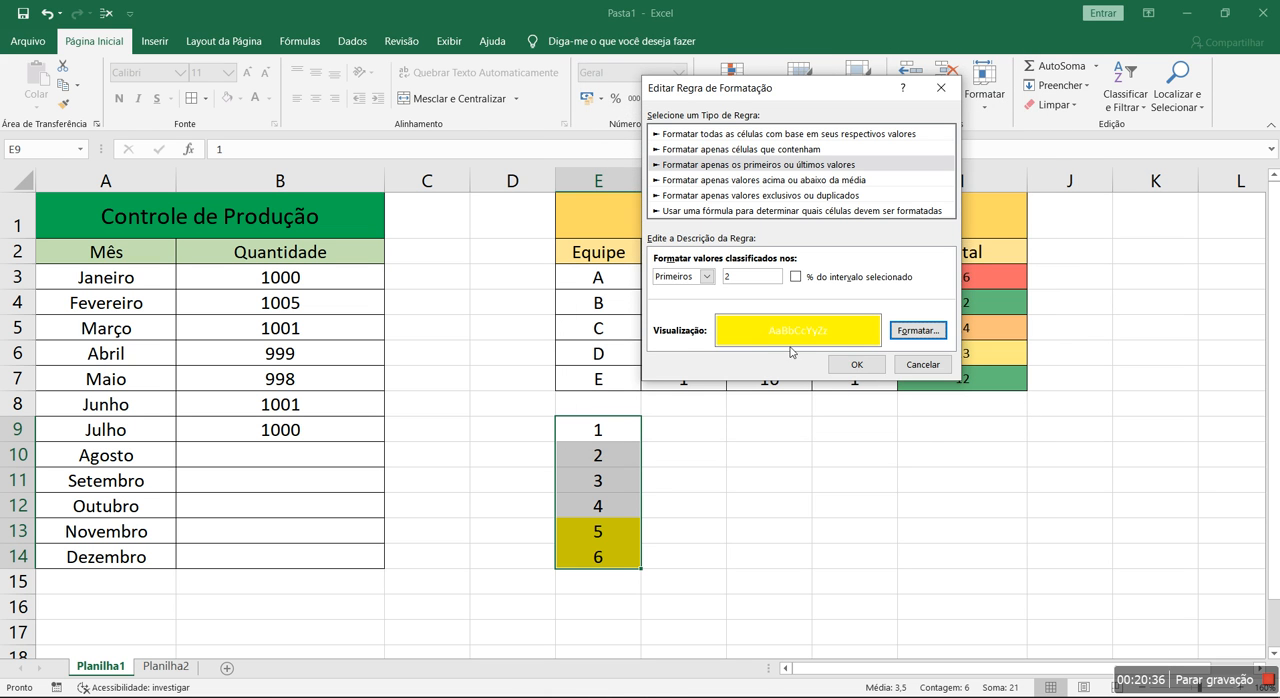
pyautogui.click(850, 365)
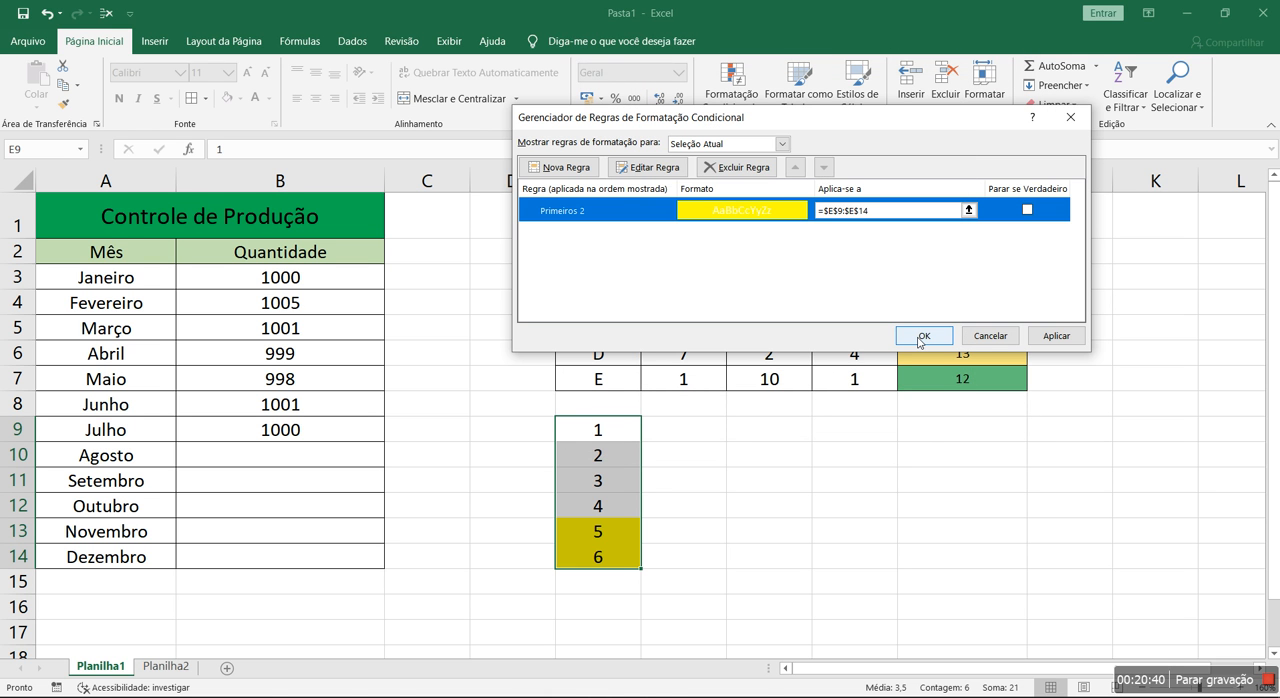
pyautogui.click(926, 341)
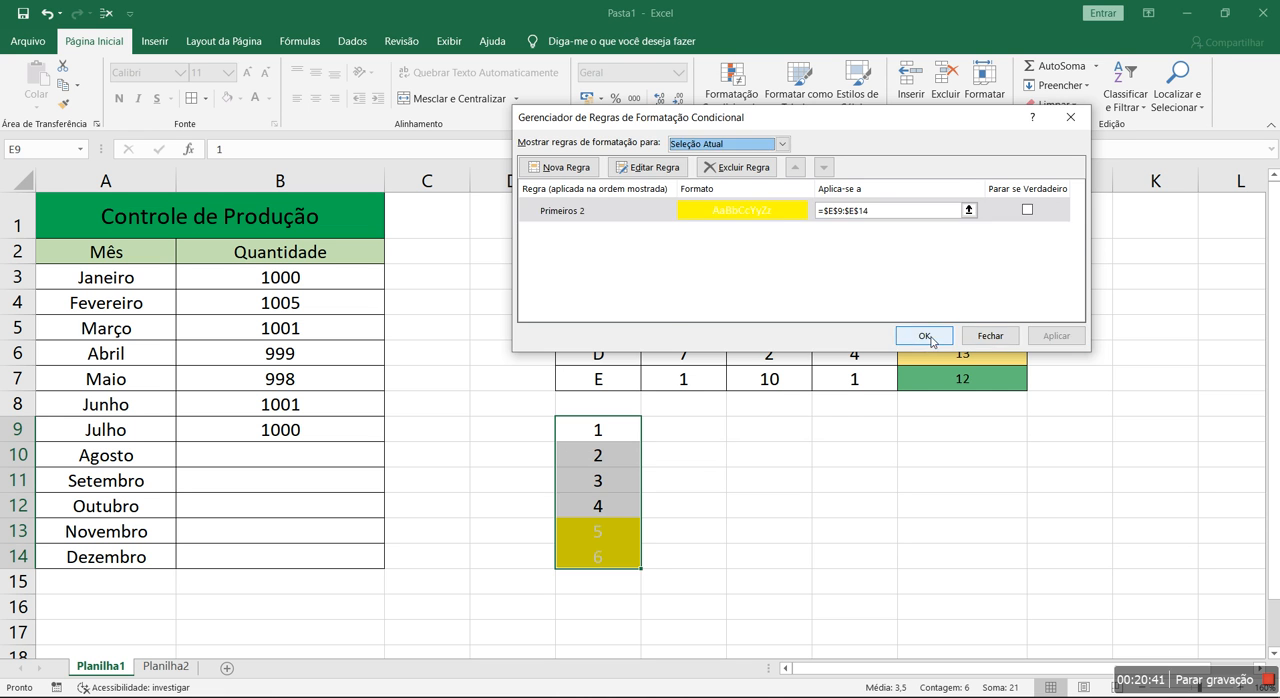
pyautogui.click(926, 336)
pyautogui.click(780, 528)
# Test the first-2-values rule by entering 10 in E9 and 11 in E10, and undo both entries
pyautogui.doubleClick(624, 437)
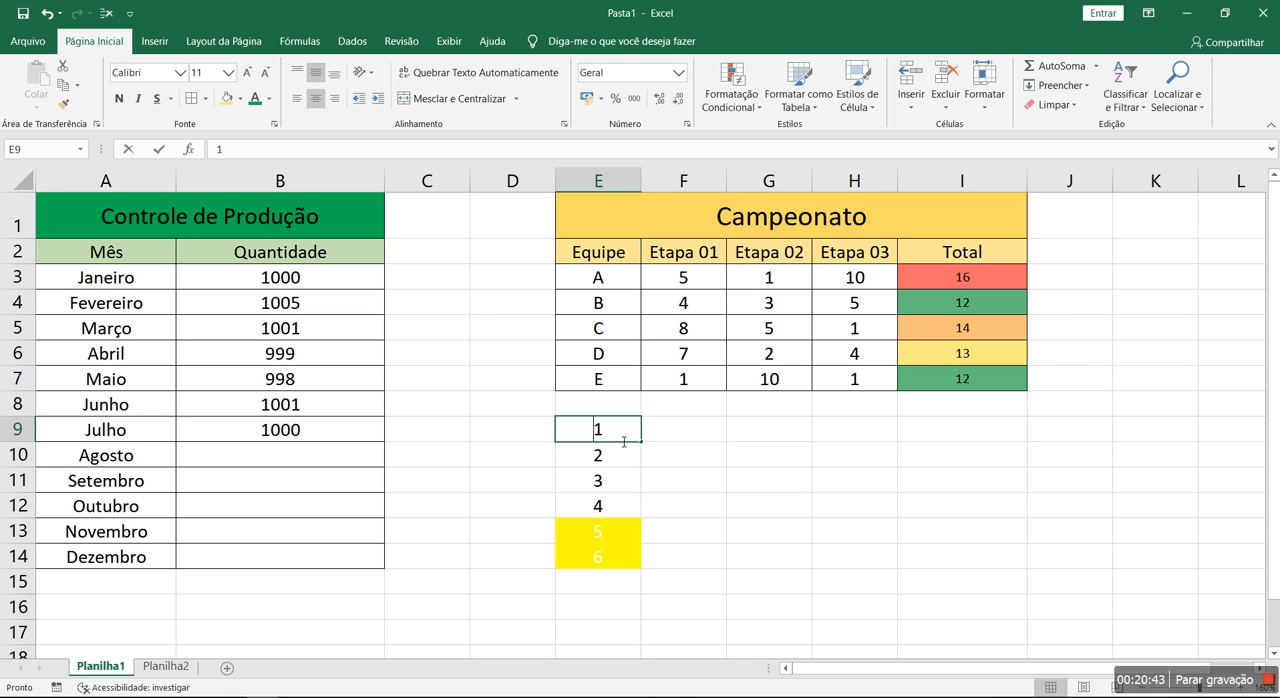
pyautogui.write('0')
pyautogui.press('Return')
pyautogui.write('11')
pyautogui.press('Return')
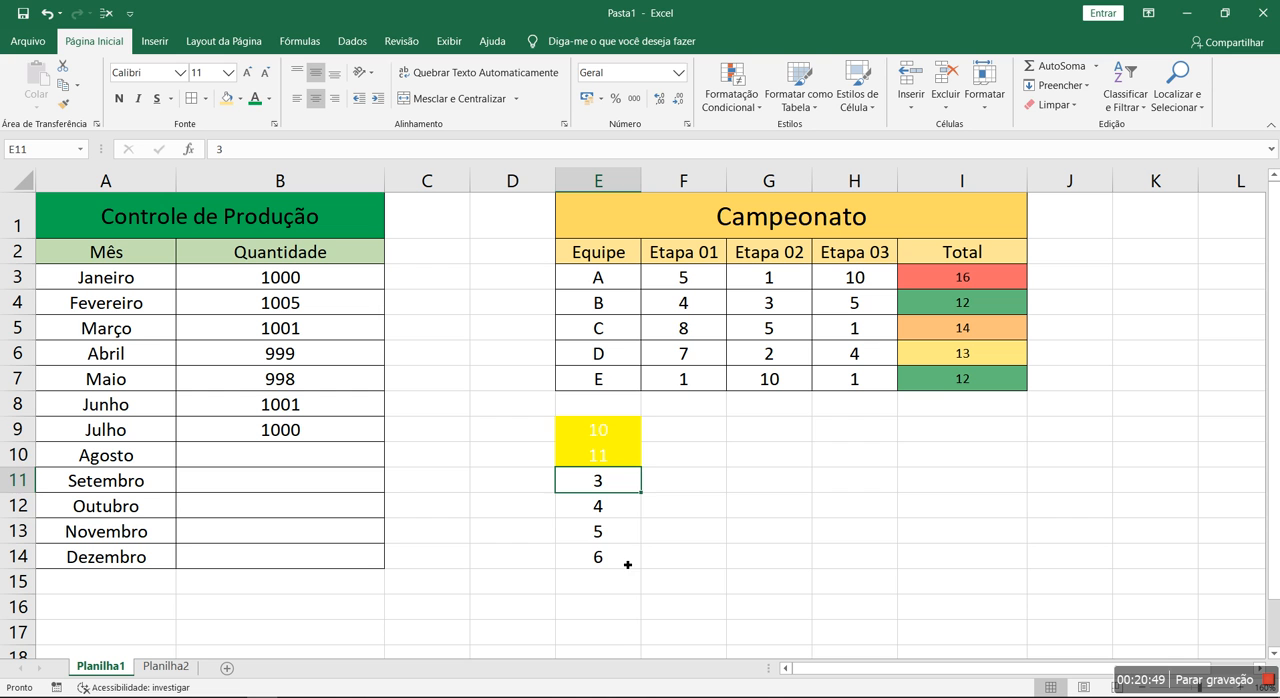
pyautogui.hotkey('ctrl', 'z')
pyautogui.hotkey('ctrl', 'z')
# Open the first-2-values rule of E9:E14 for editing from the rules manager
pyautogui.moveTo(603, 432); pyautogui.dragTo(592, 562)
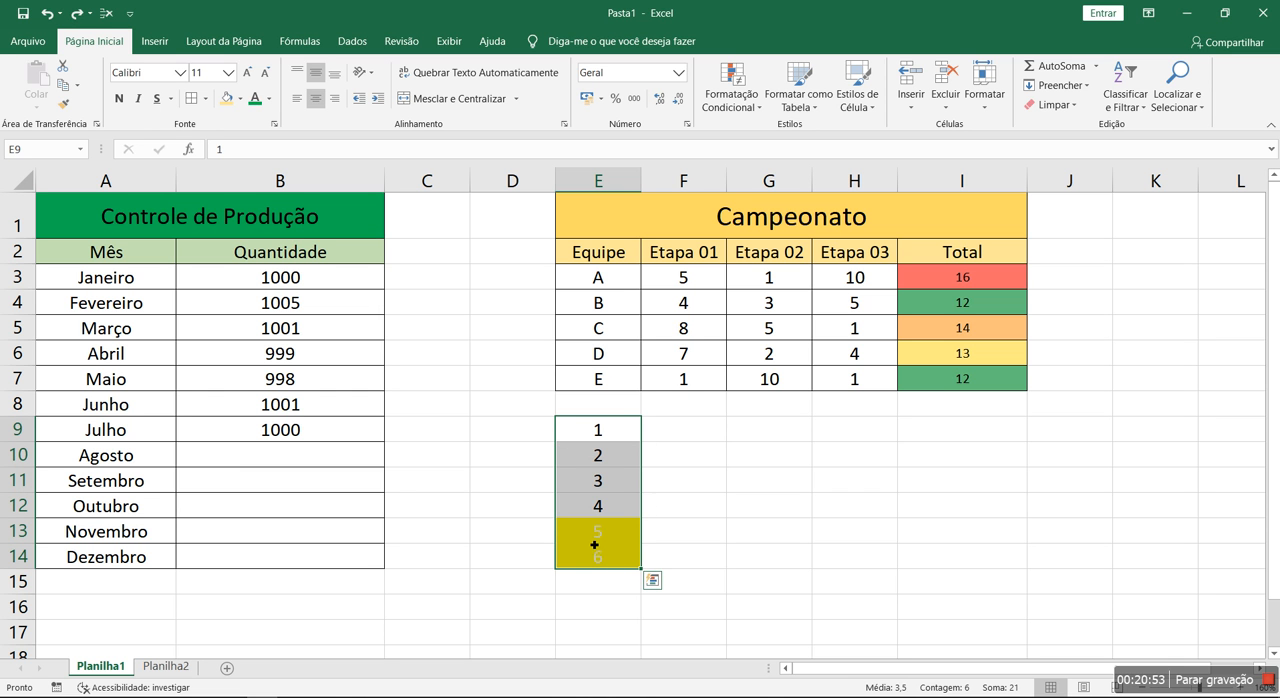
pyautogui.click(729, 102)
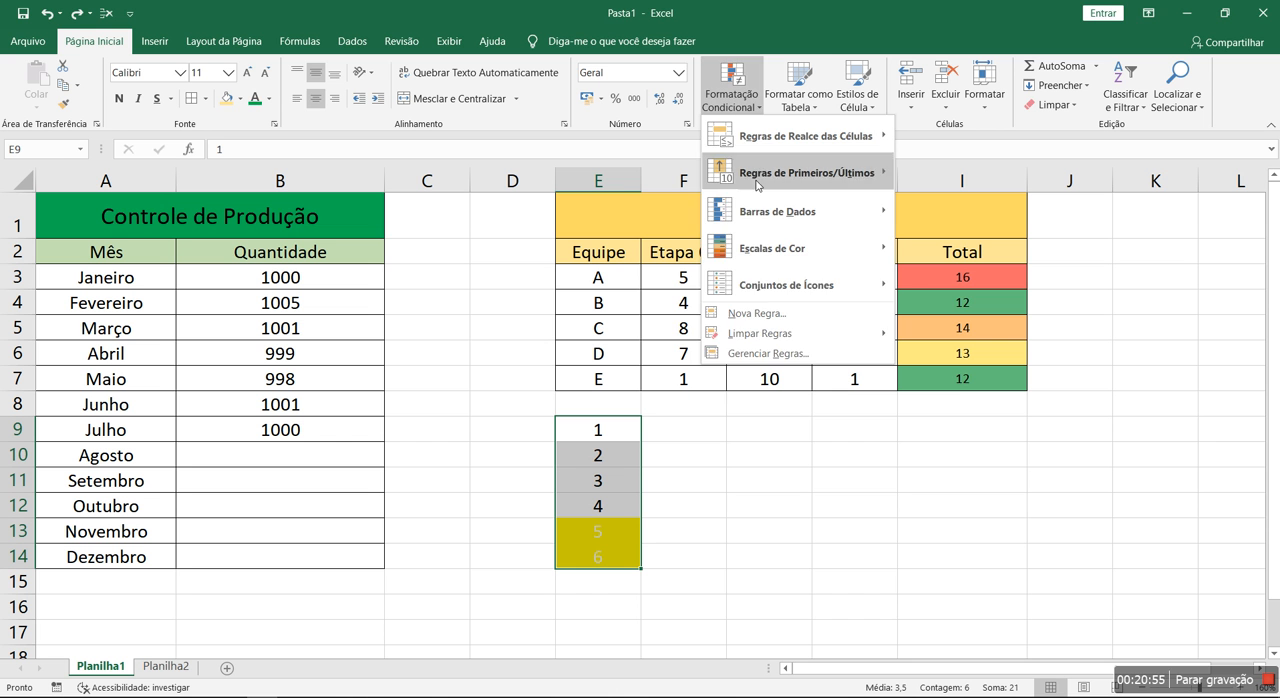
pyautogui.click(802, 355)
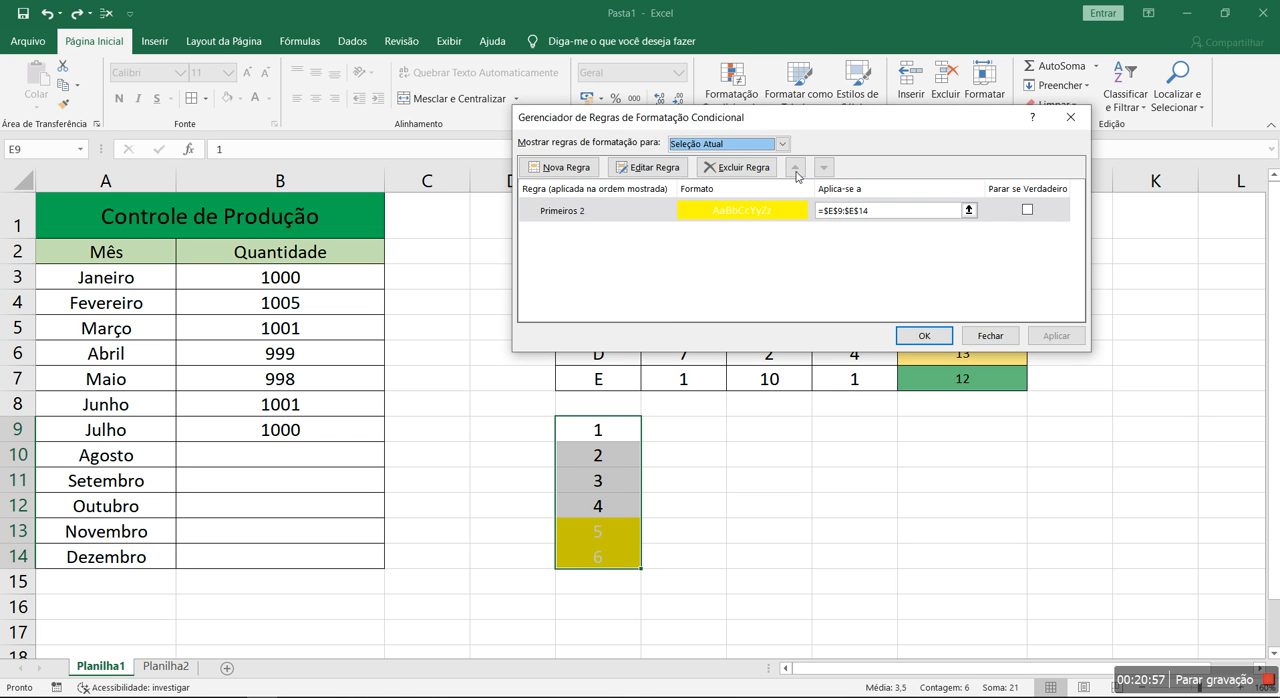
pyautogui.moveTo(867, 127); pyautogui.dragTo(862, 221)
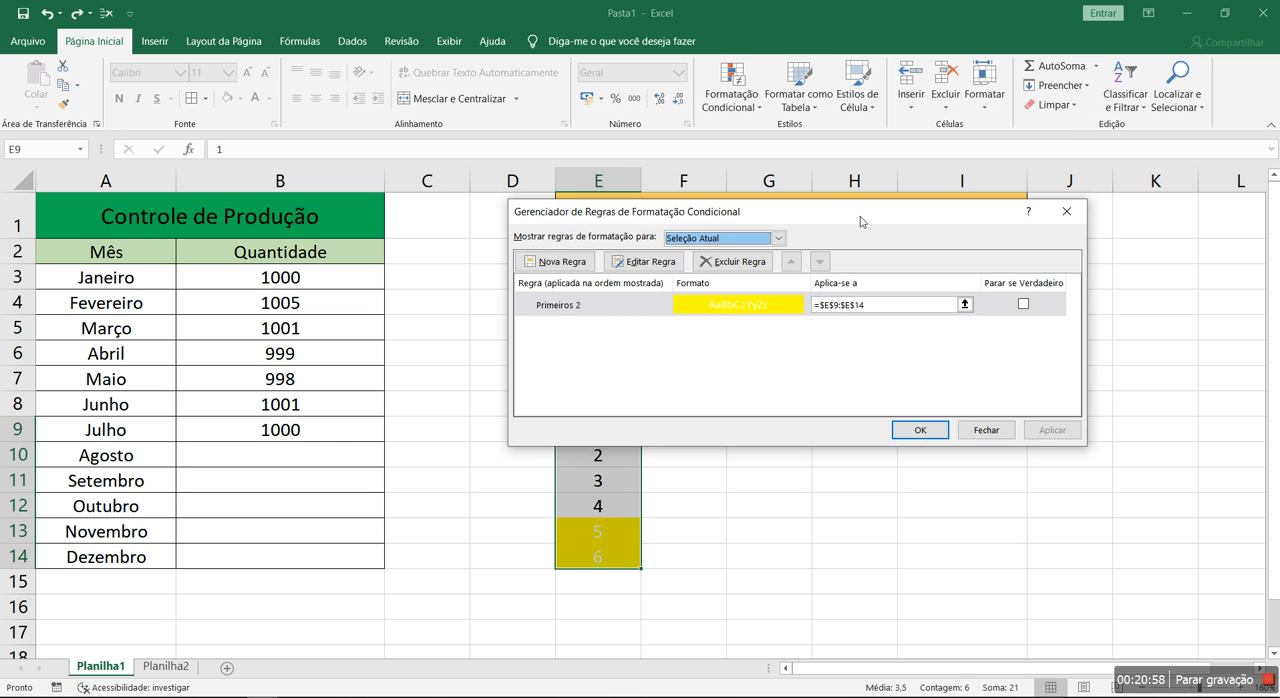
pyautogui.doubleClick(656, 310)
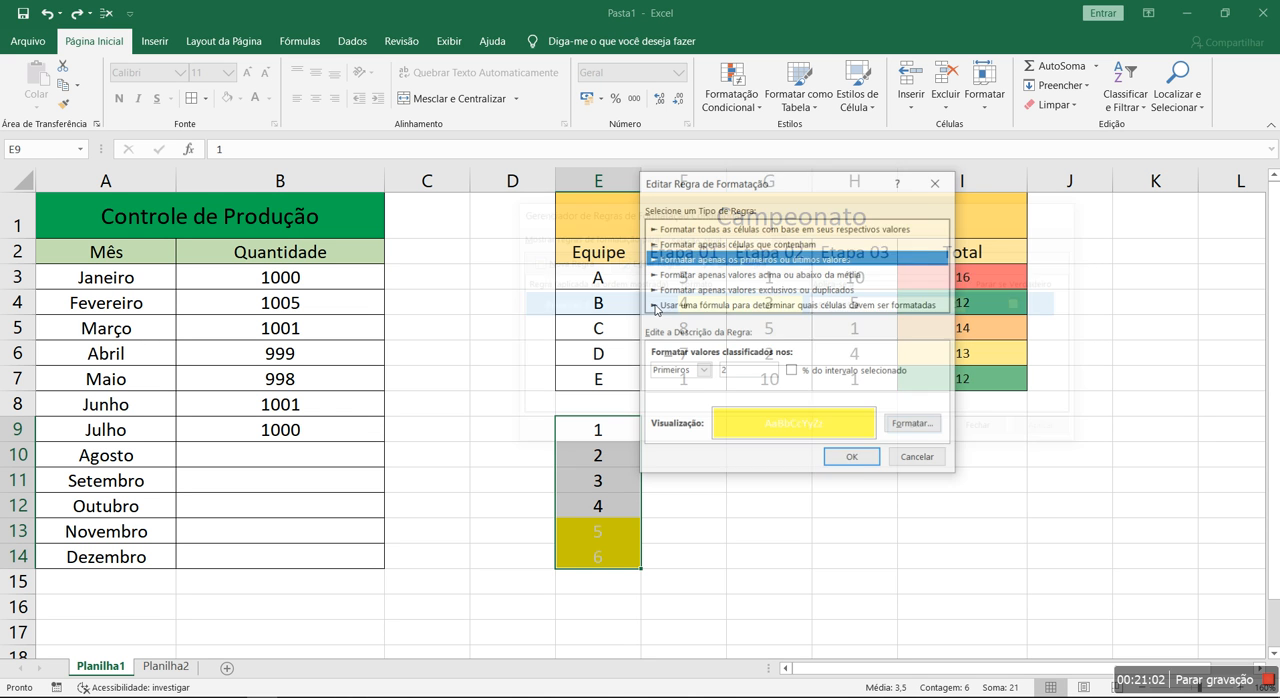
pyautogui.click(913, 424)
pyautogui.click(885, 258)
pyautogui.click(816, 276)
pyautogui.click(779, 110)
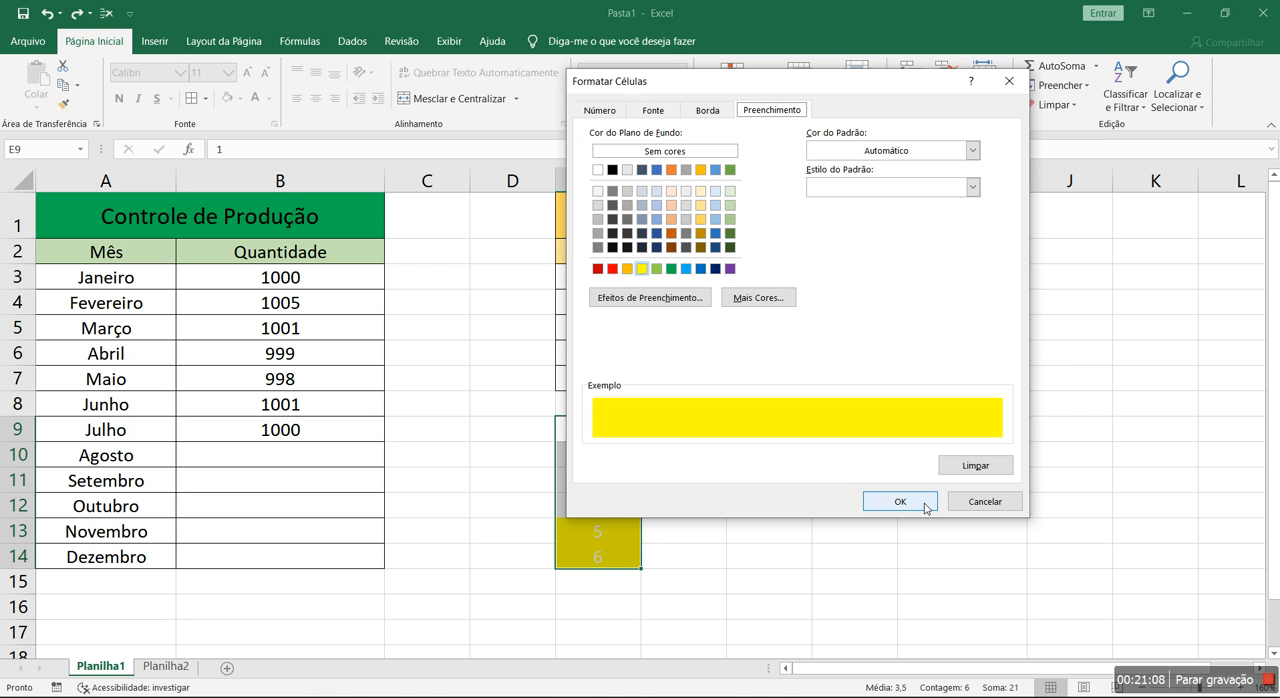
pyautogui.click(984, 501)
# Set the font colour in the rule's format back to automatic black
pyautogui.click(910, 425)
pyautogui.click(652, 110)
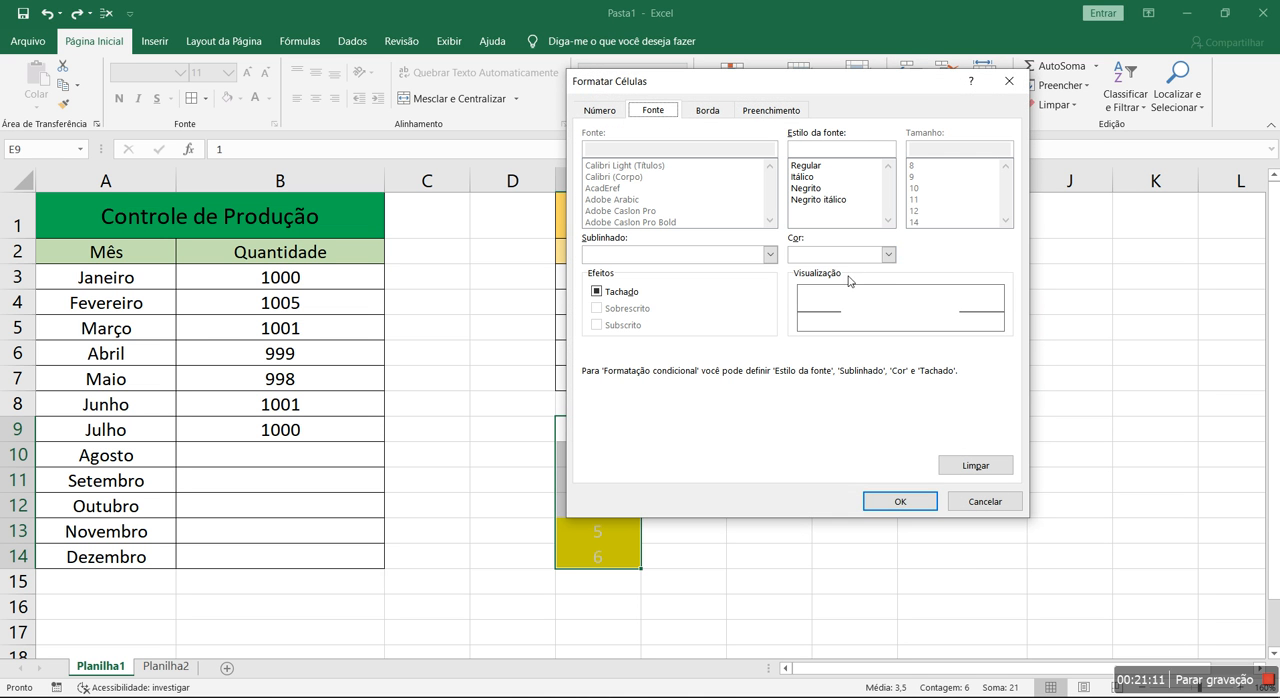
pyautogui.click(887, 254)
pyautogui.click(835, 272)
pyautogui.click(900, 502)
# Switch the rule to format the last values (Últimos) with the count kept at 2, and apply it
pyautogui.click(750, 261)
pyautogui.click(700, 371)
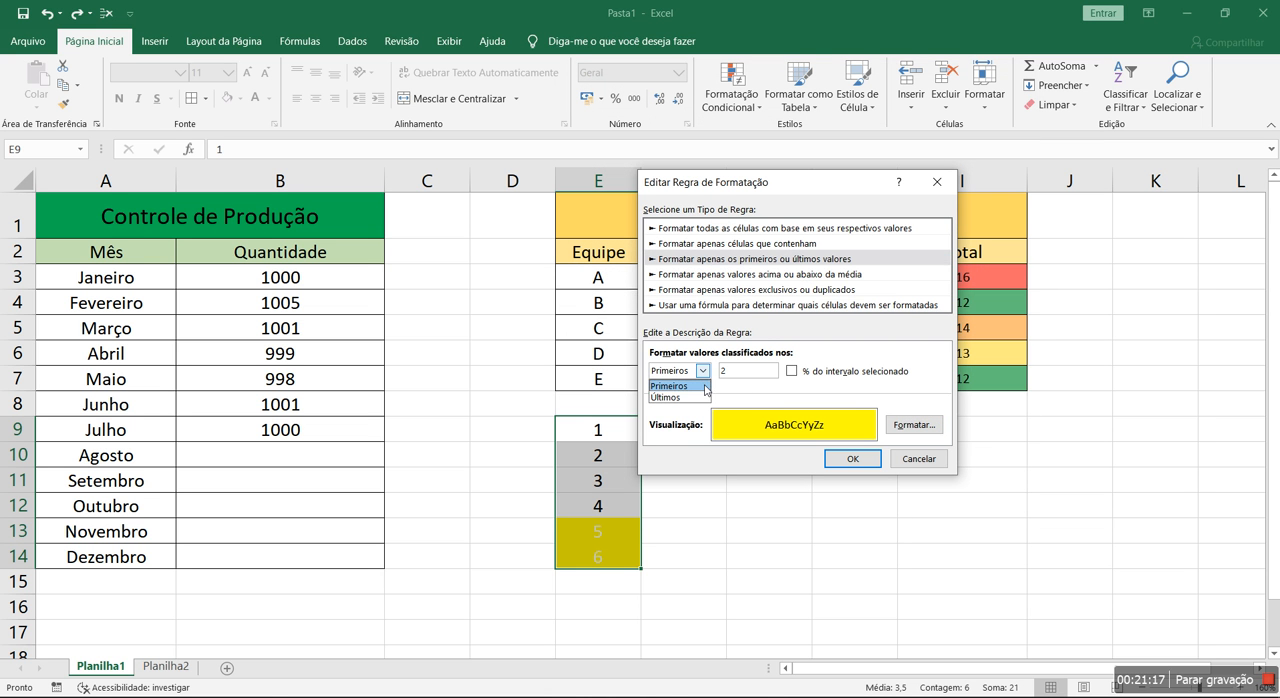
pyautogui.click(703, 398)
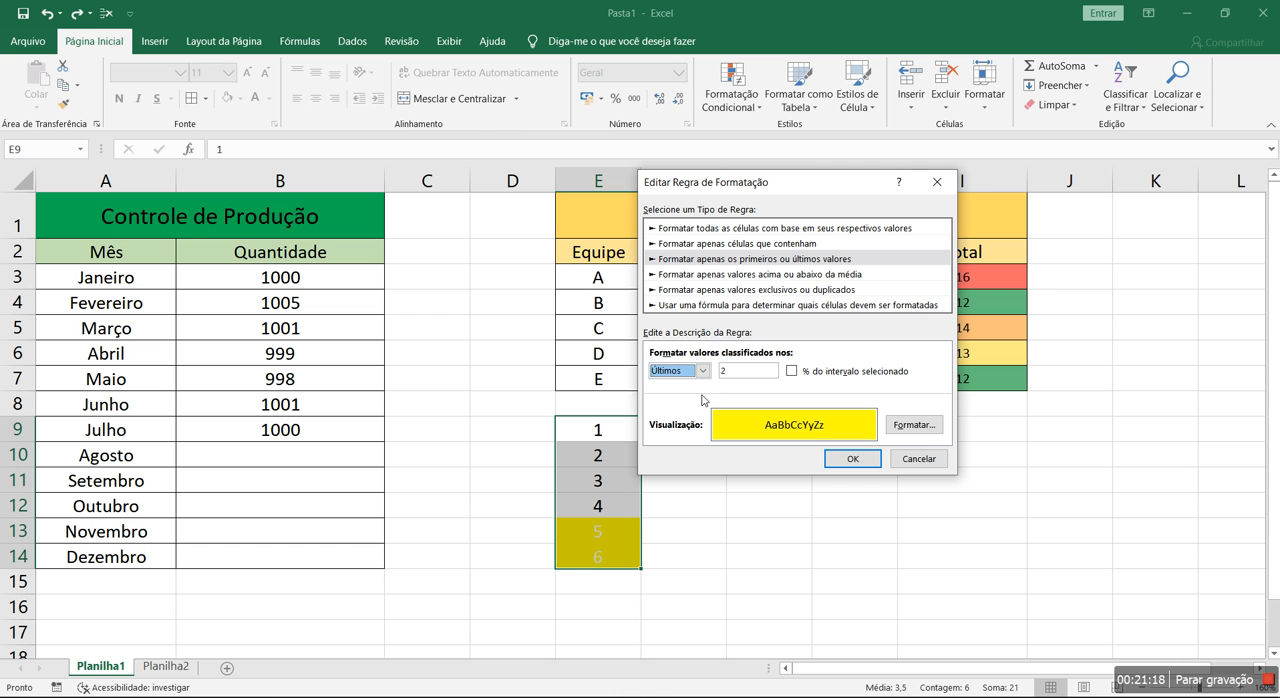
pyautogui.click(850, 466)
pyautogui.click(918, 430)
pyautogui.click(769, 530)
# Test the last-2-values rule by entering 0 in E14, E11 and E12
pyautogui.click(608, 556)
pyautogui.write('0')
pyautogui.press('Up')
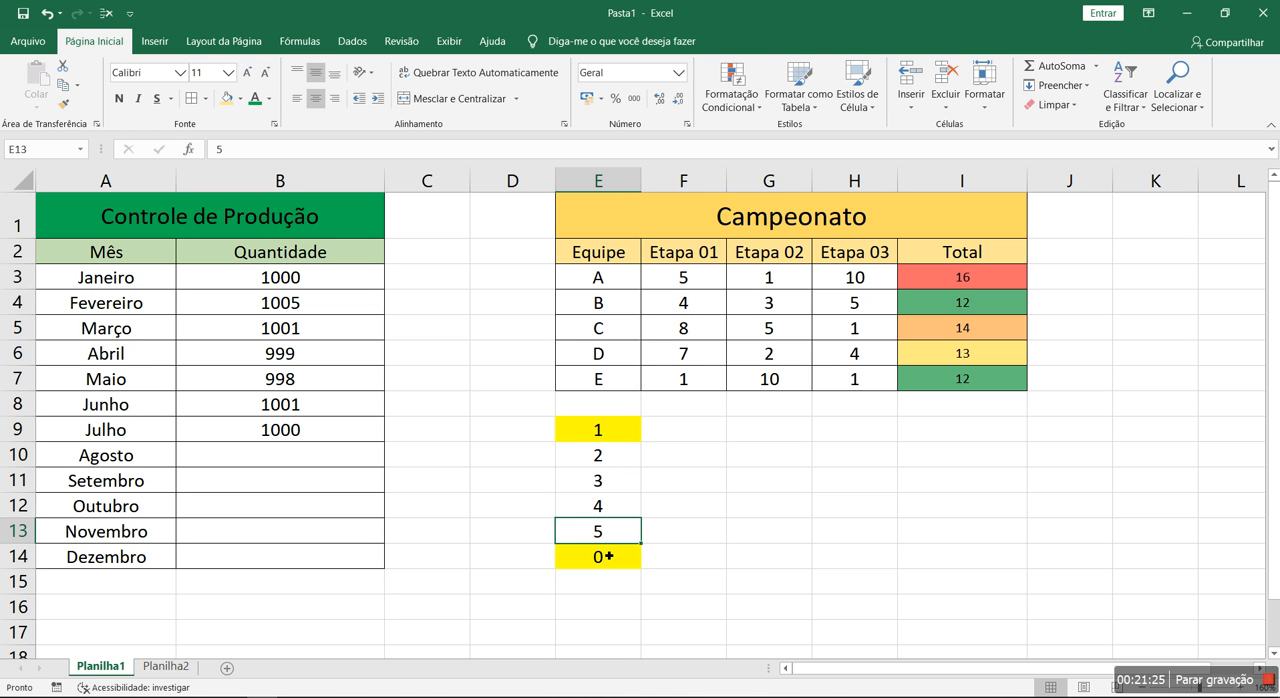
pyautogui.click(610, 438)
pyautogui.click(612, 483)
pyautogui.write('0')
pyautogui.press('Return')
pyautogui.click(612, 487)
pyautogui.click(617, 569)
pyautogui.click(615, 509)
pyautogui.write('0')
pyautogui.press('Return')
# Compare cells E11, E12 and E14 to examine how the last-2-values rule treats tied values
pyautogui.click(622, 487)
pyautogui.click(624, 509)
pyautogui.click(625, 552)
pyautogui.click(625, 516)
pyautogui.click(617, 486)
pyautogui.click(619, 514)
pyautogui.click(616, 550)
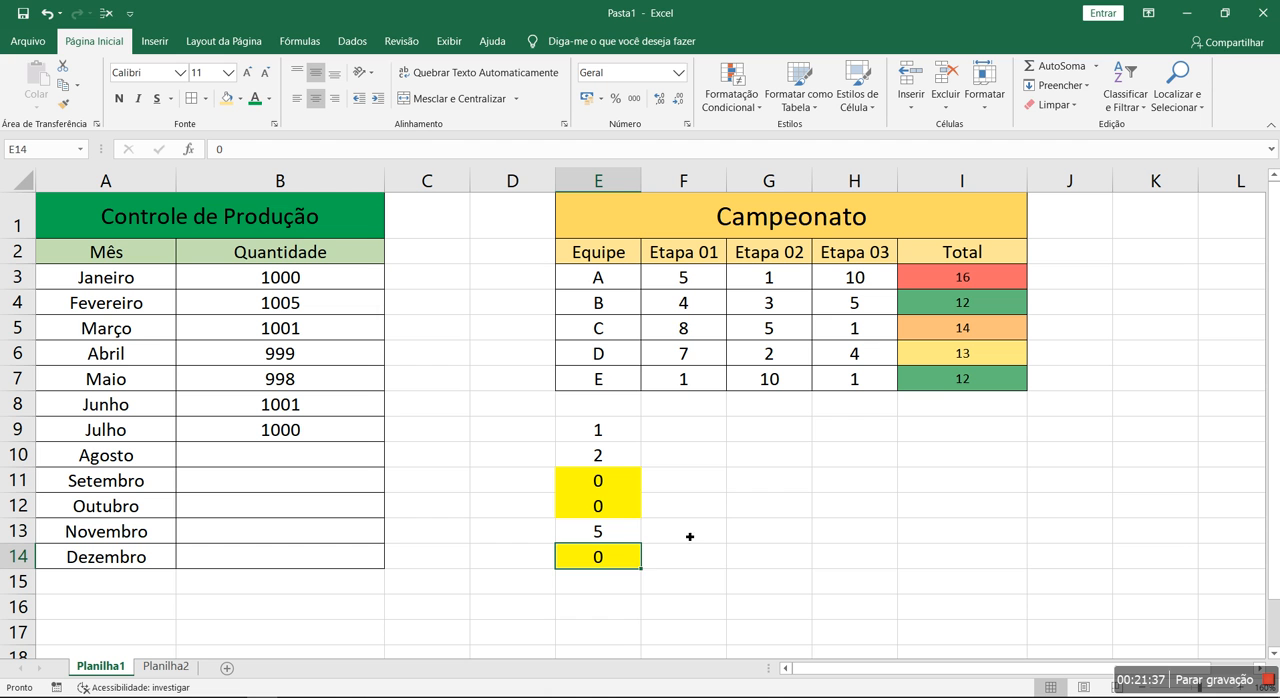
# Undo the zero entries in E12, E11 and E14
pyautogui.hotkey('ctrl', 'z')
pyautogui.hotkey('ctrl', 'z')
pyautogui.hotkey('ctrl', 'z')
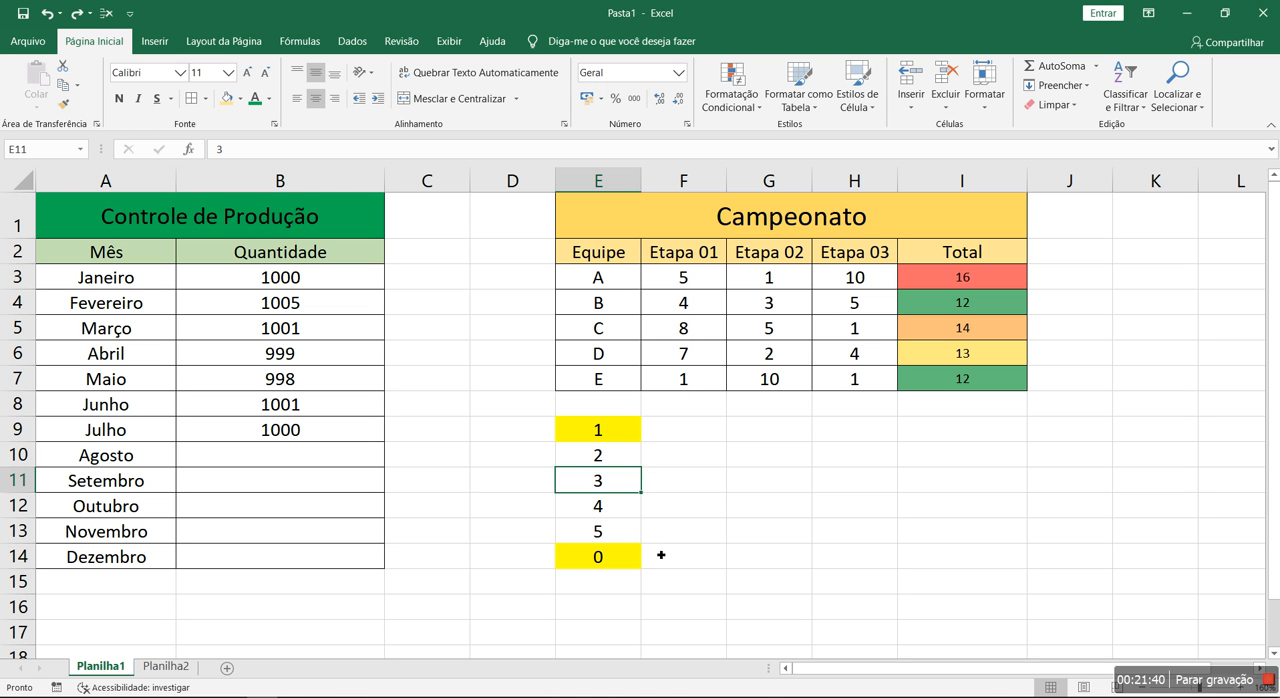
# Change the E9:E14 rule to format only values above the average (acima) of the selected range, and apply it
pyautogui.moveTo(619, 432); pyautogui.dragTo(620, 557)
pyautogui.click(731, 100)
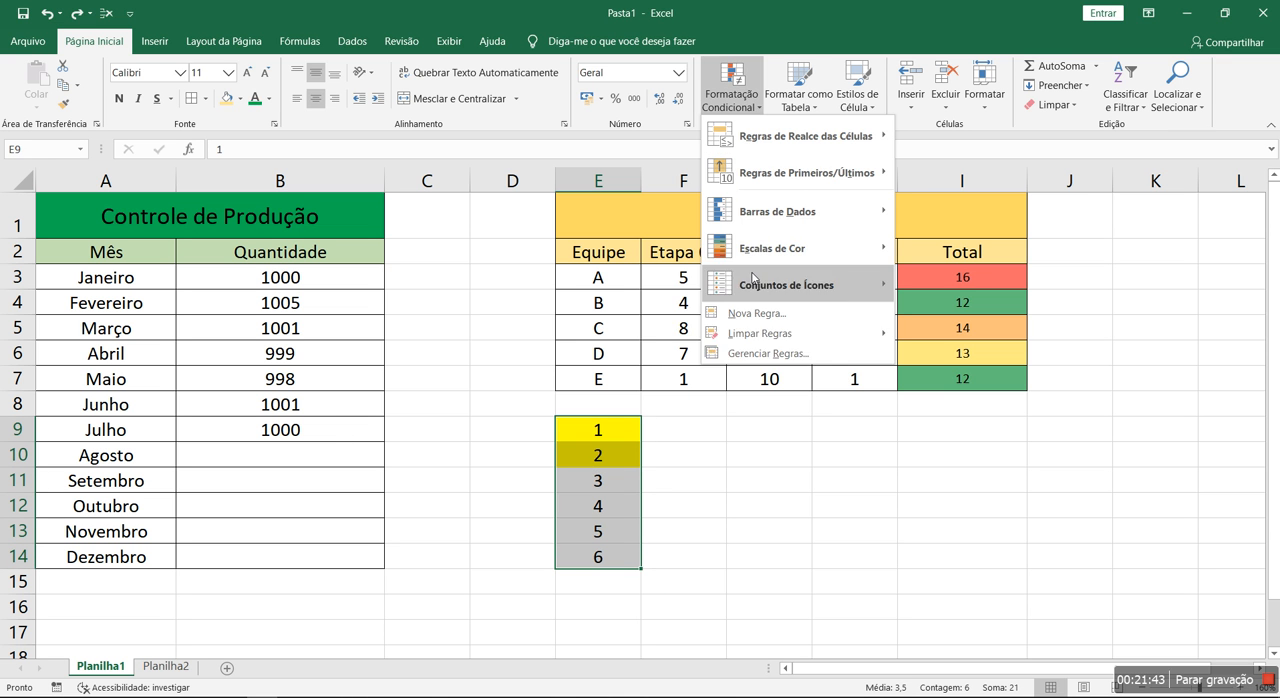
pyautogui.click(766, 356)
pyautogui.doubleClick(648, 306)
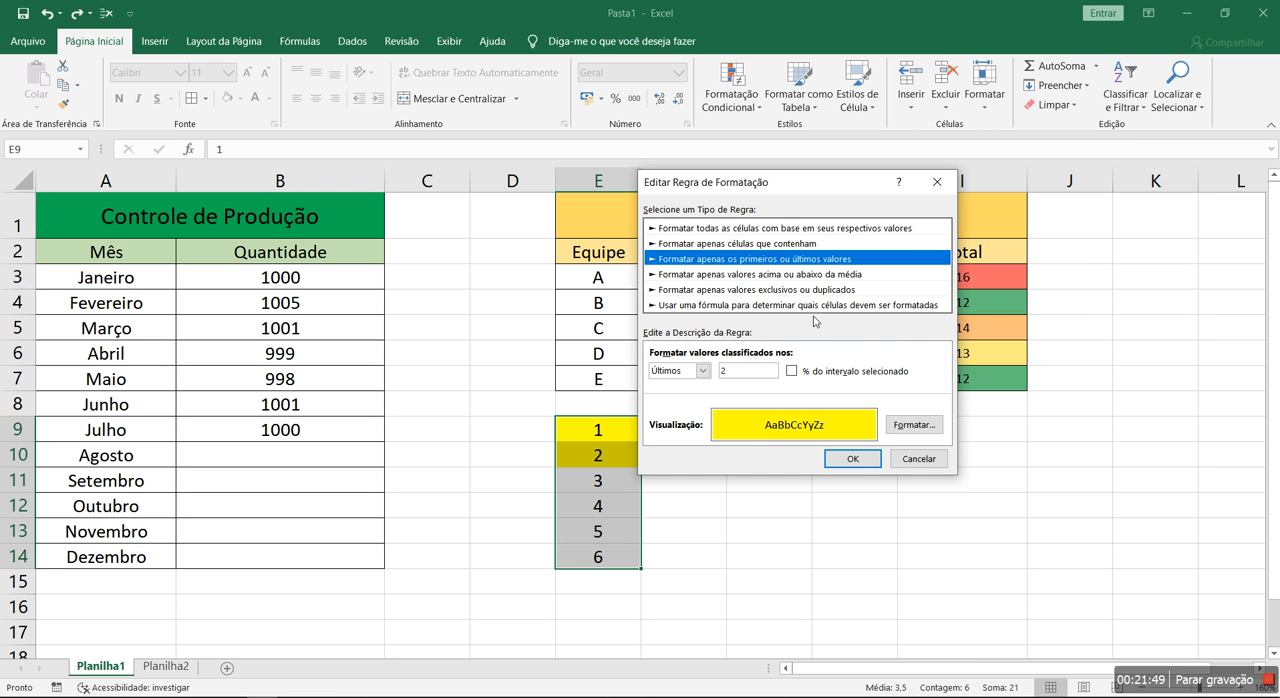
pyautogui.click(733, 274)
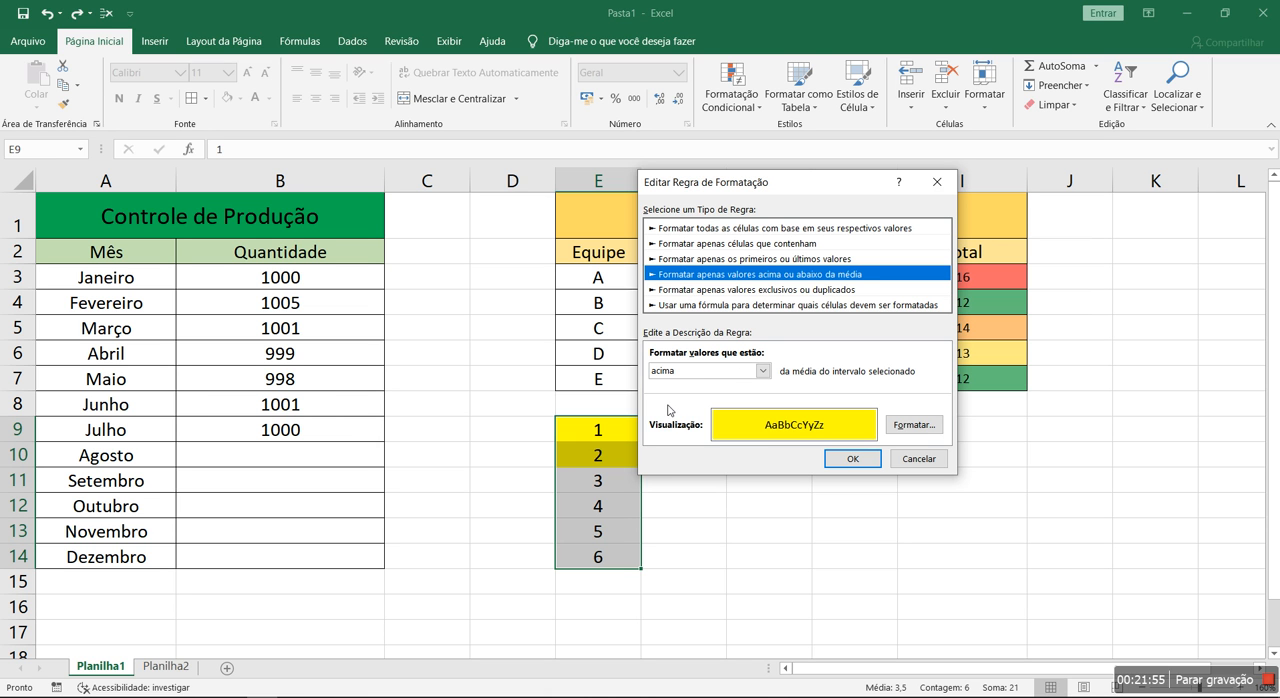
pyautogui.click(763, 371)
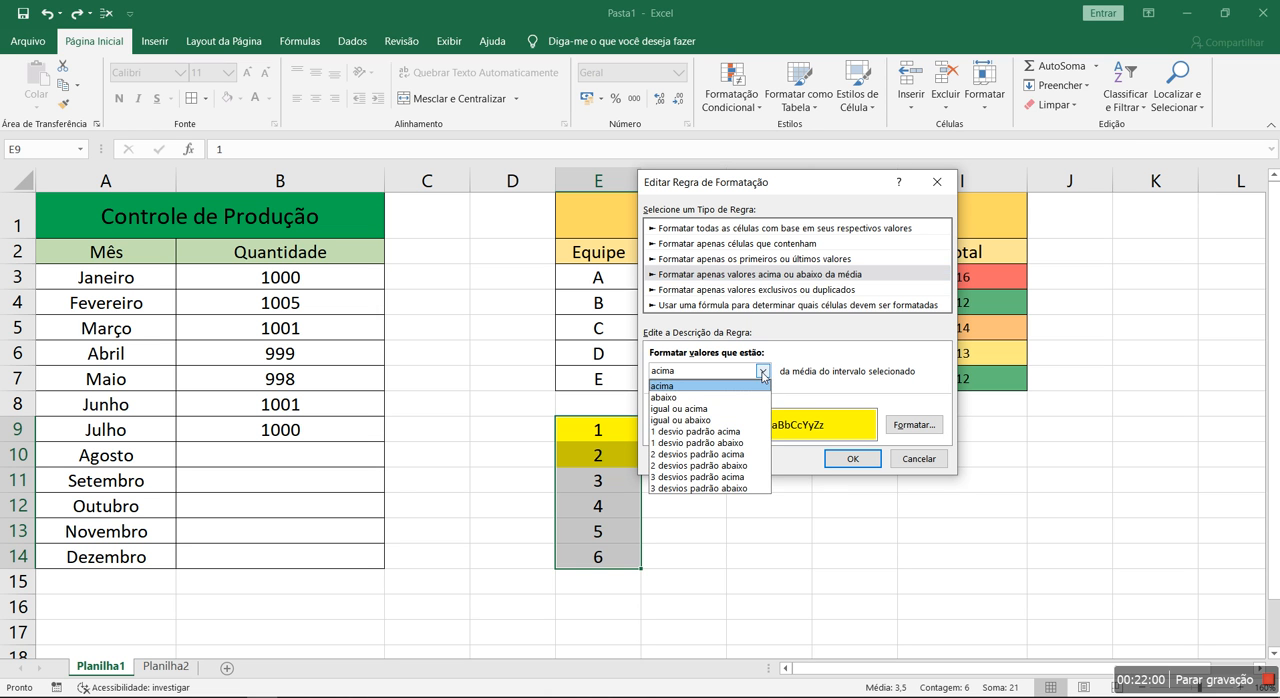
pyautogui.click(703, 389)
pyautogui.click(843, 460)
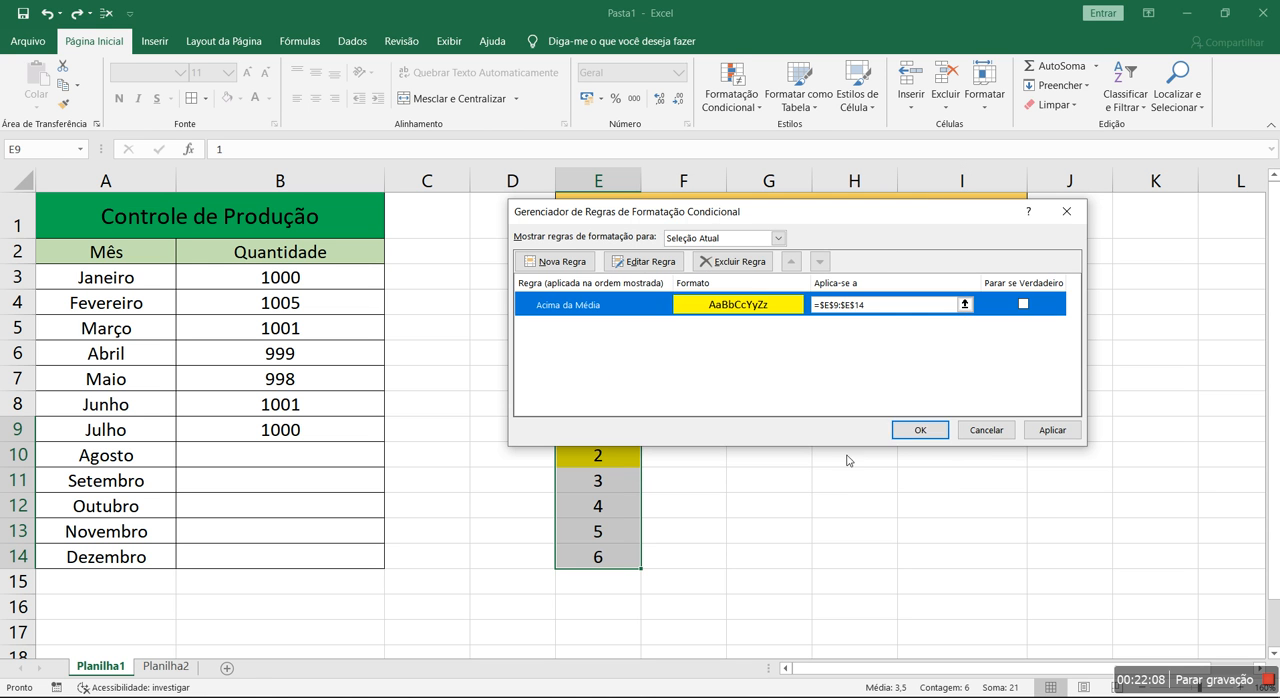
pyautogui.click(912, 431)
pyautogui.click(817, 512)
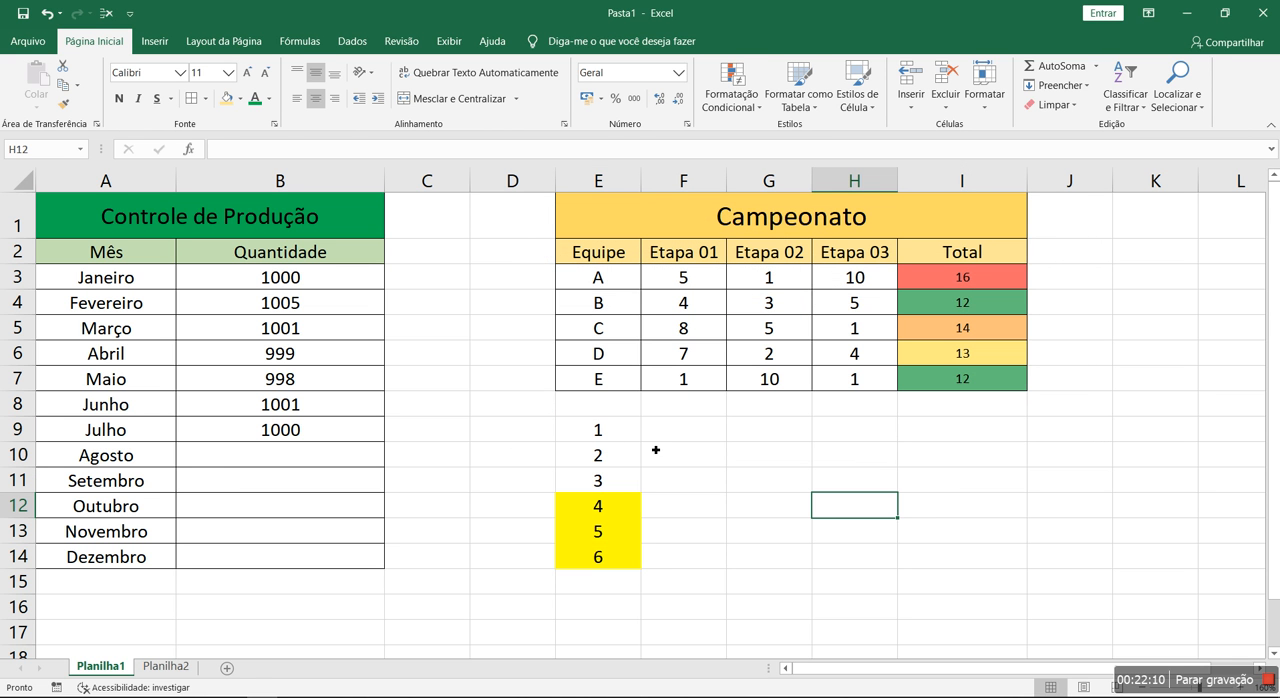
# Check the average of E9:E14, set E12 to 8 and check the average again
pyautogui.moveTo(617, 432); pyautogui.dragTo(605, 557)
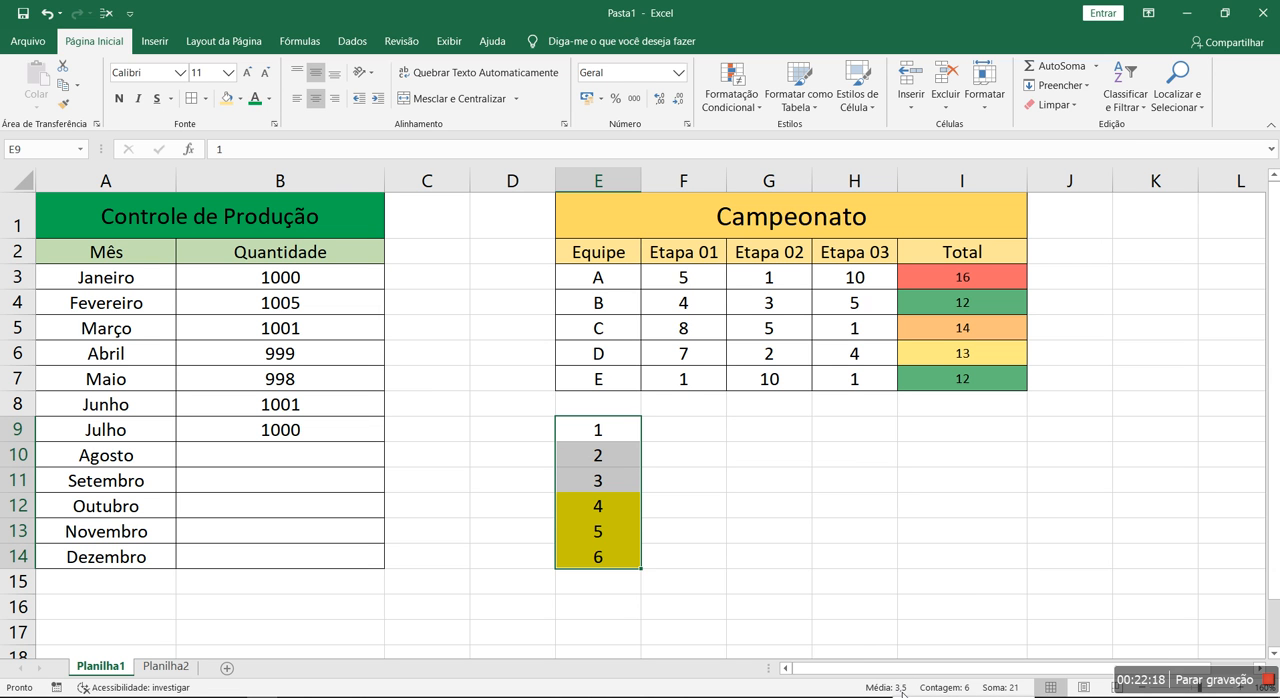
pyautogui.click(613, 507)
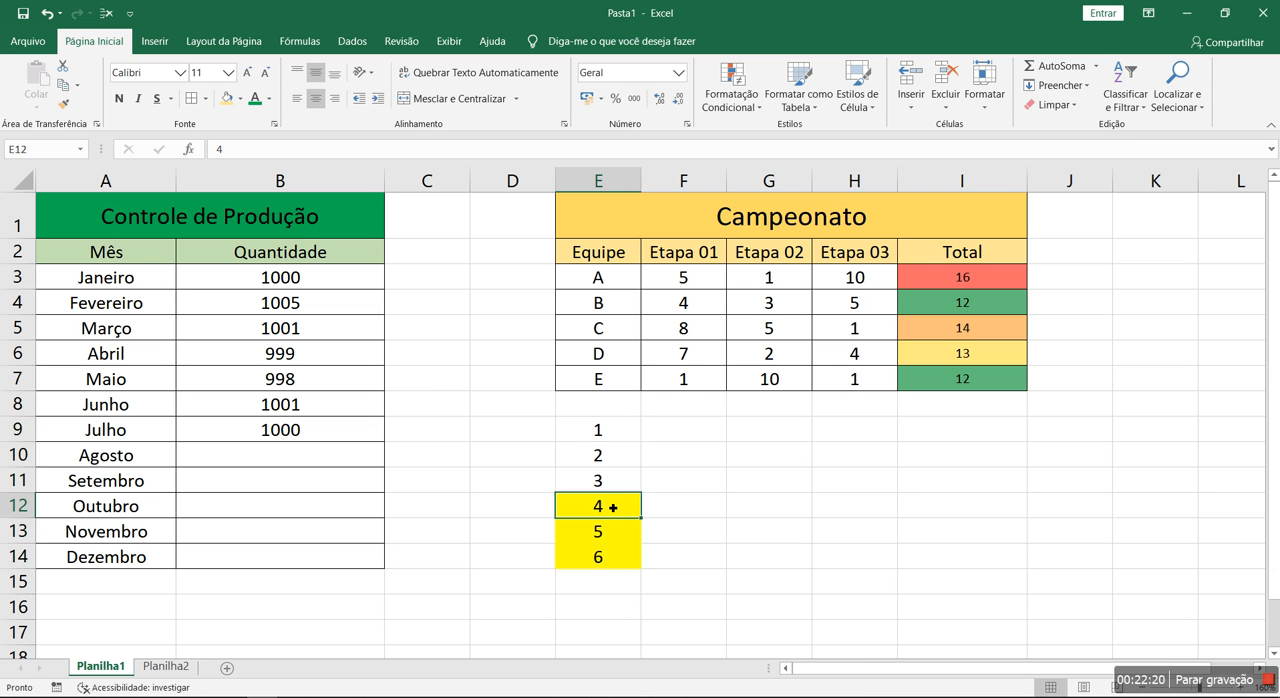
pyautogui.write('8')
pyautogui.press('Return')
pyautogui.moveTo(606, 430); pyautogui.dragTo(611, 561)
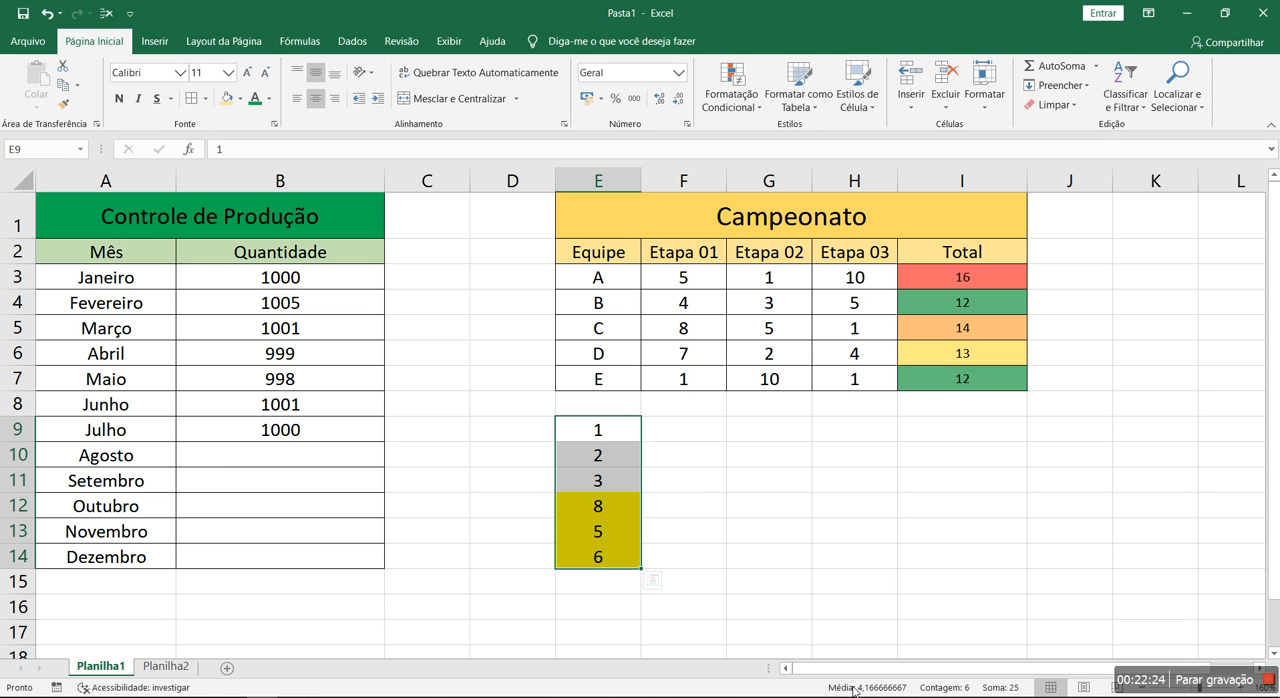
# Set E13 to 4 and select E9:E14 to check the value against the average
pyautogui.click(621, 536)
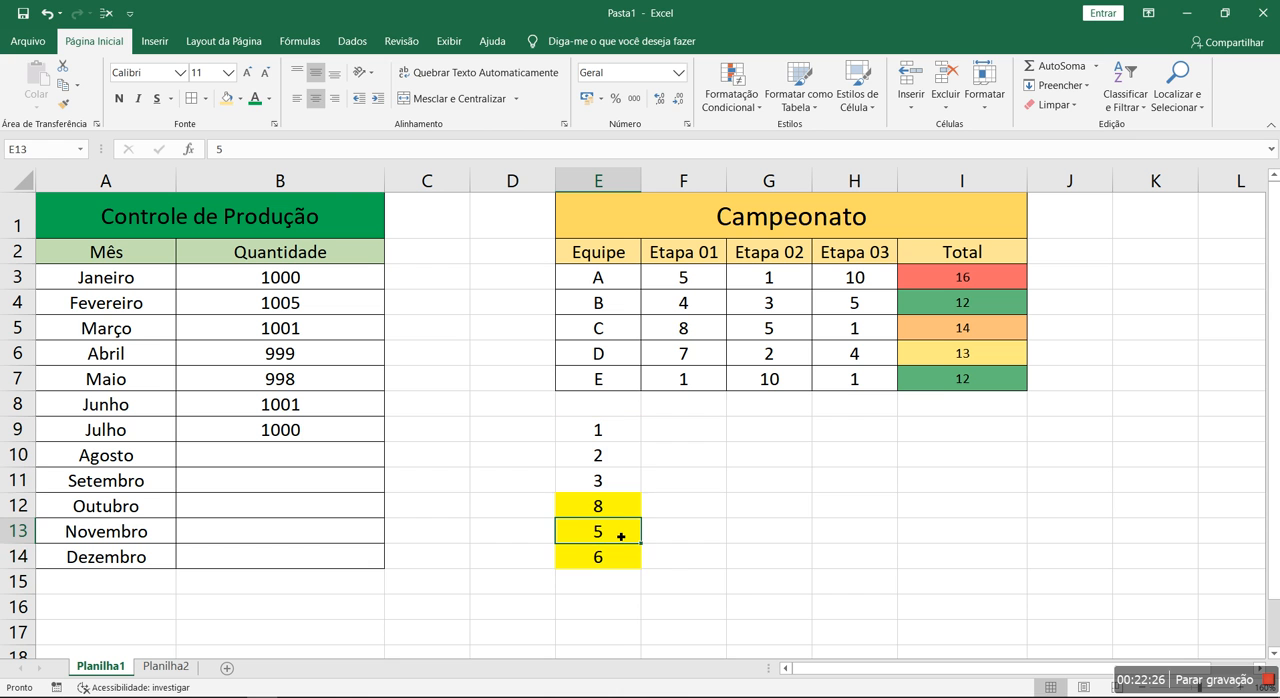
pyautogui.write('4')
pyautogui.press('Return')
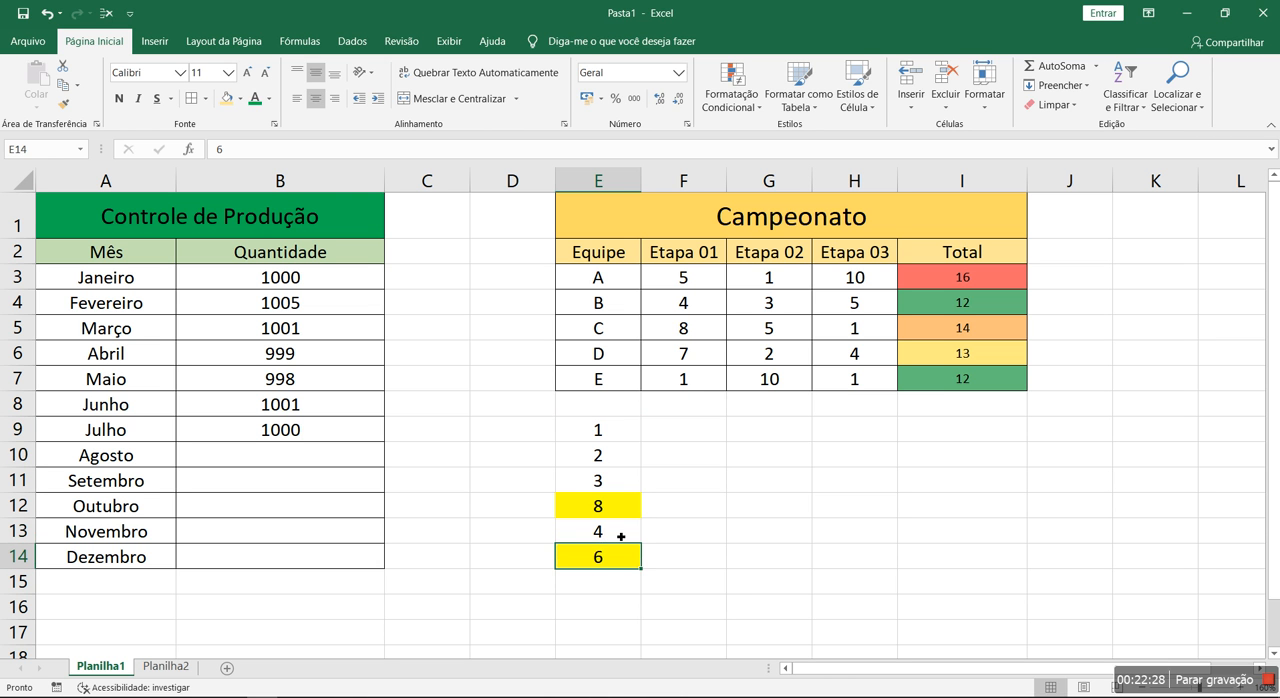
pyautogui.moveTo(613, 433); pyautogui.dragTo(617, 554)
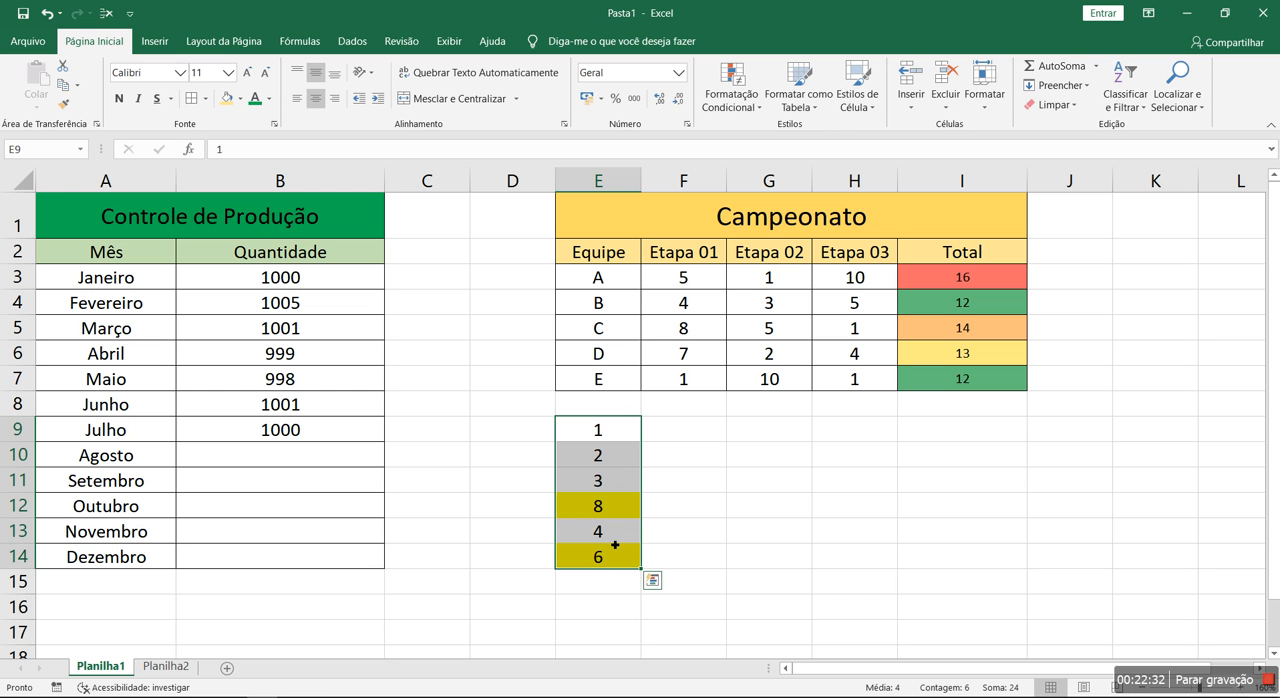
# Set E13 to 4,1 and select E9:E14 to compare it with the new average
pyautogui.click(616, 537)
pyautogui.write('4,1')
pyautogui.press('Return')
pyautogui.moveTo(622, 435); pyautogui.dragTo(617, 554)
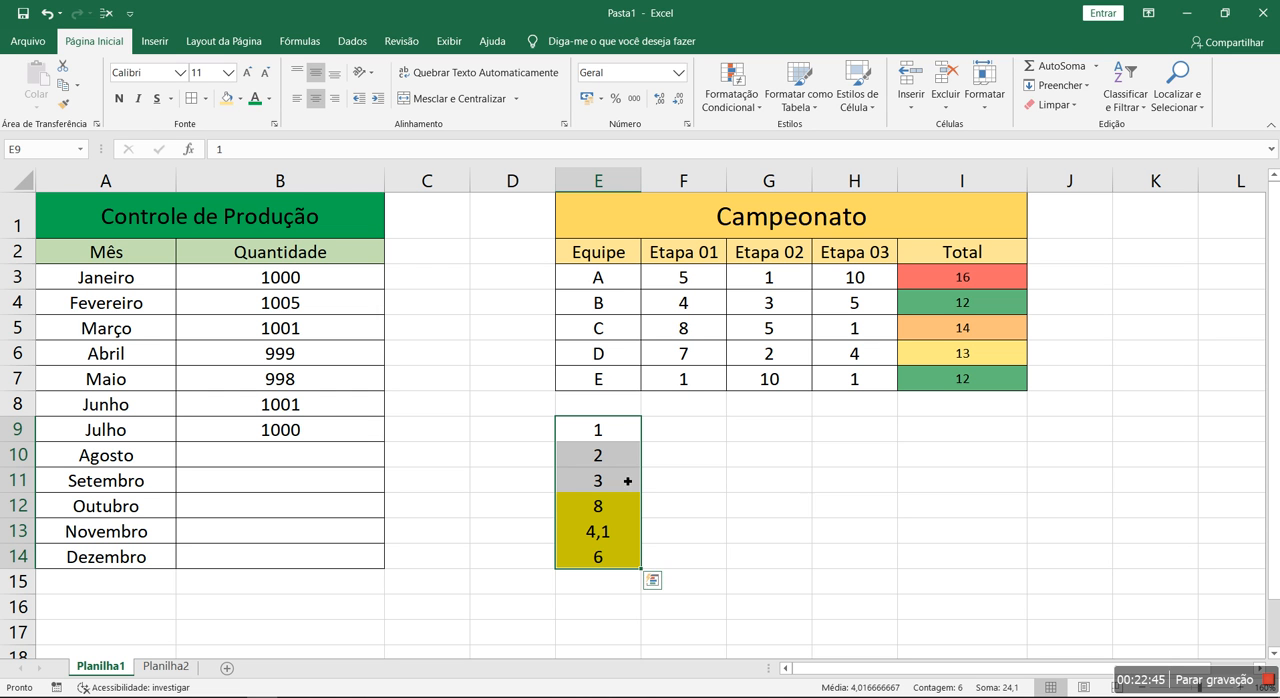
# Undo the latest test values entered in the sample numbers
pyautogui.hotkey('ctrl', 'z')
pyautogui.hotkey('ctrl', 'z')
pyautogui.hotkey('ctrl', 'z')
pyautogui.hotkey('ctrl', 'z')
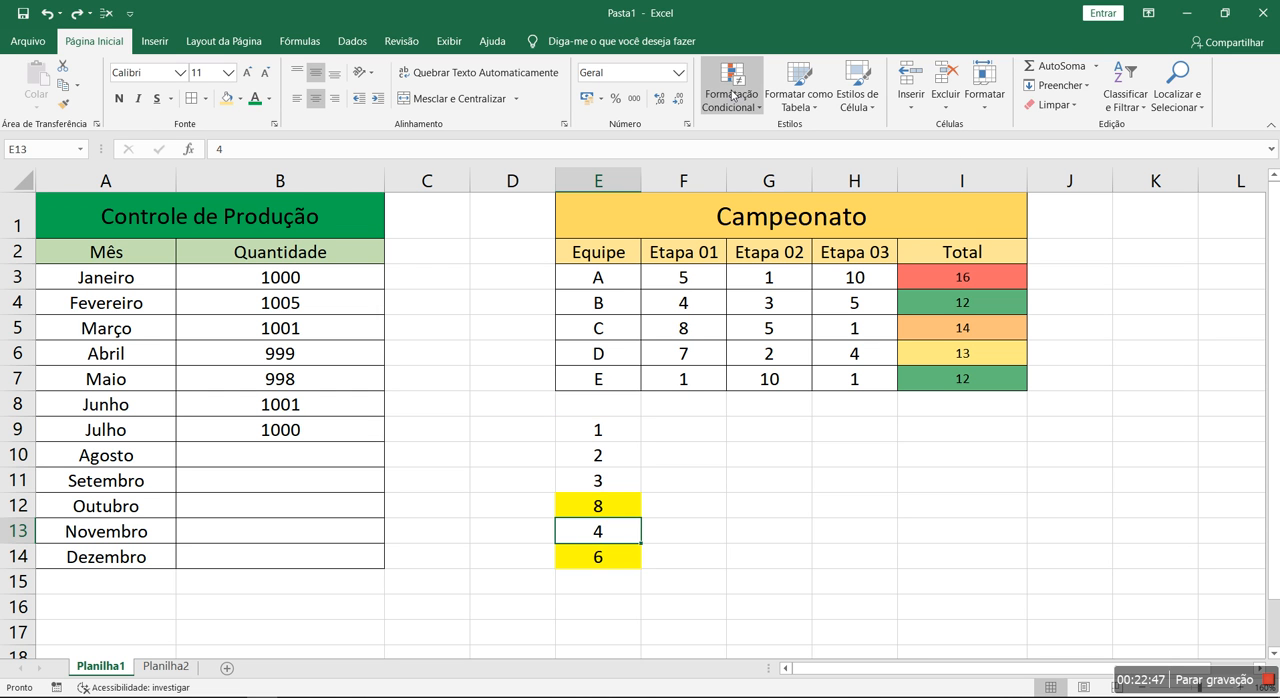
# Change the conditional formatting rule on E9:E14 to the unique-or-duplicate type, formatting duplicate values (valores duplicados)
pyautogui.click(732, 92)
pyautogui.click(543, 480)
pyautogui.moveTo(598, 430); pyautogui.dragTo(614, 565)
pyautogui.click(732, 92)
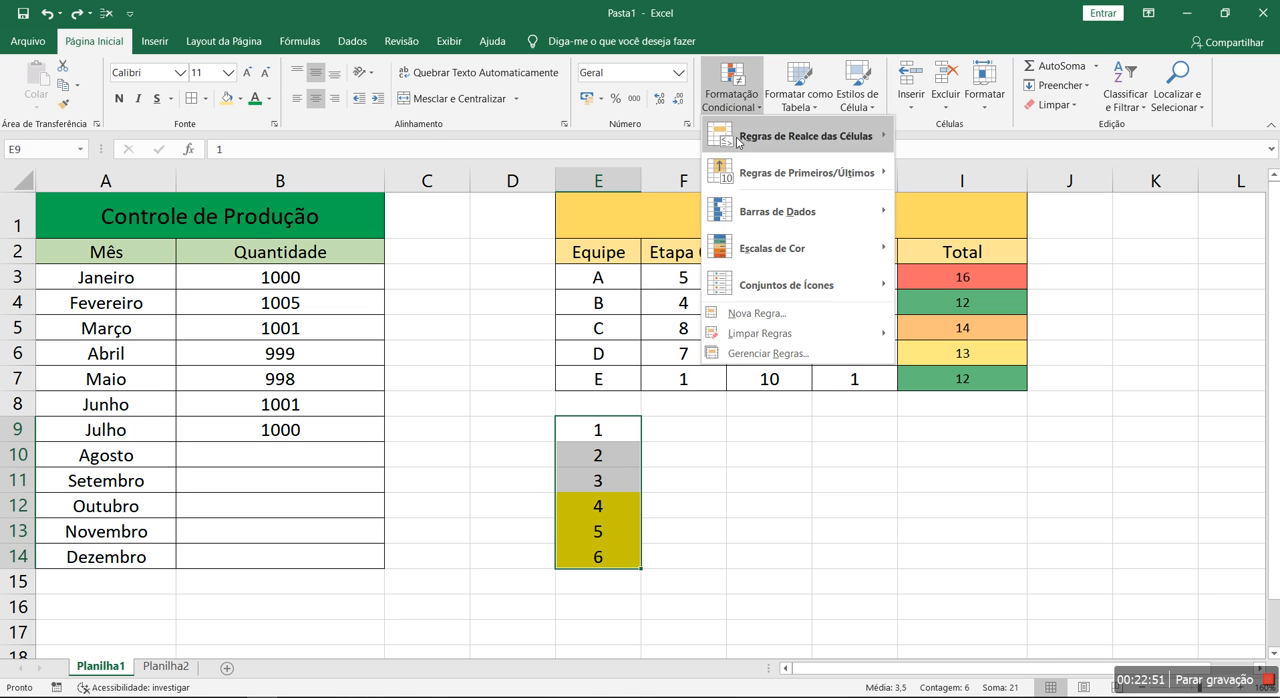
pyautogui.click(770, 354)
pyautogui.doubleClick(603, 308)
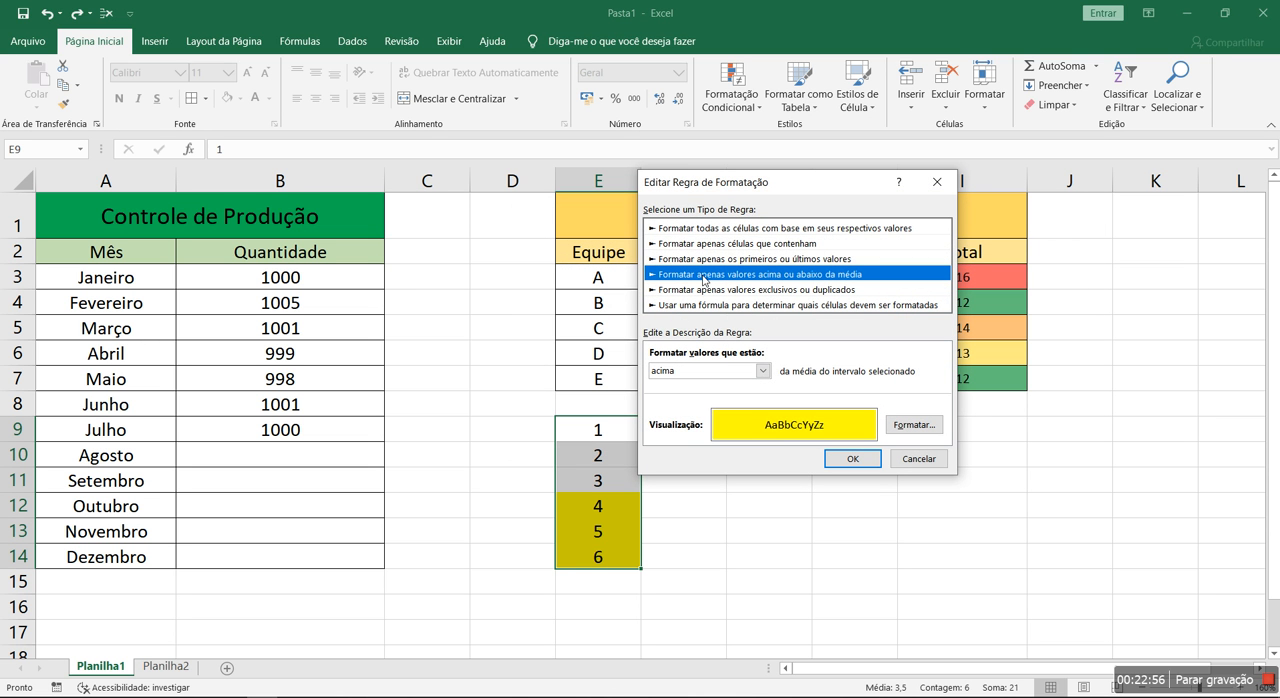
pyautogui.click(794, 290)
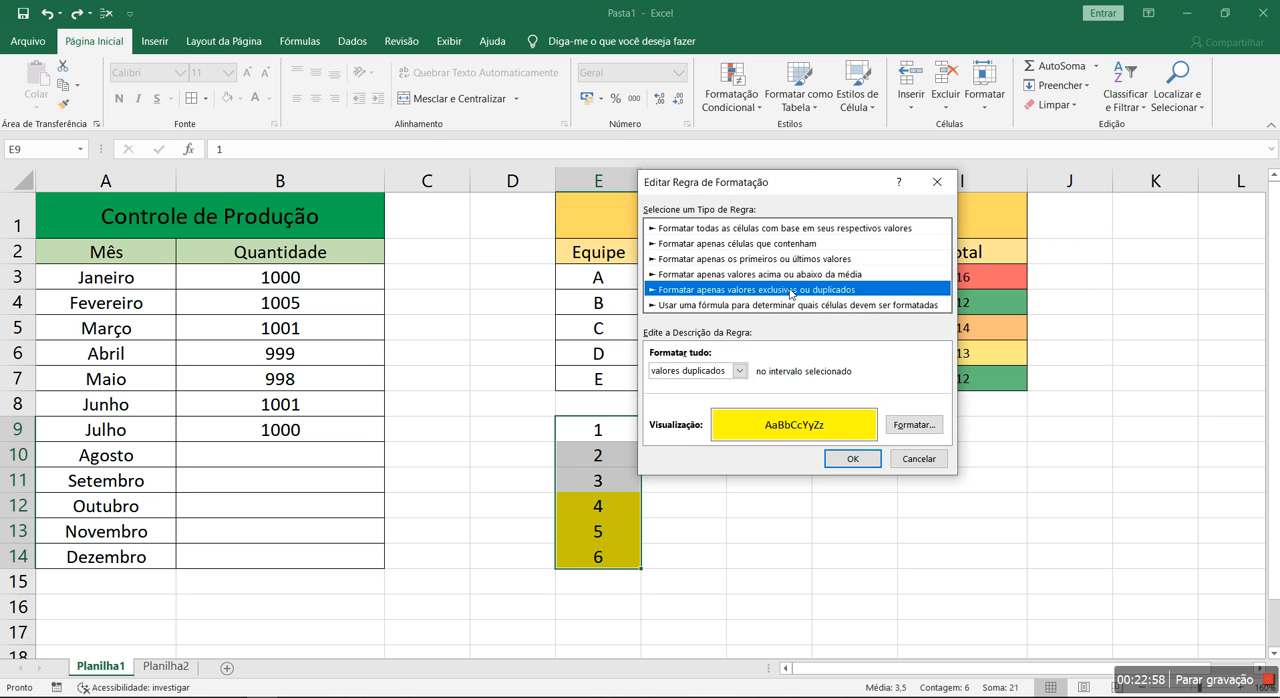
pyautogui.click(740, 371)
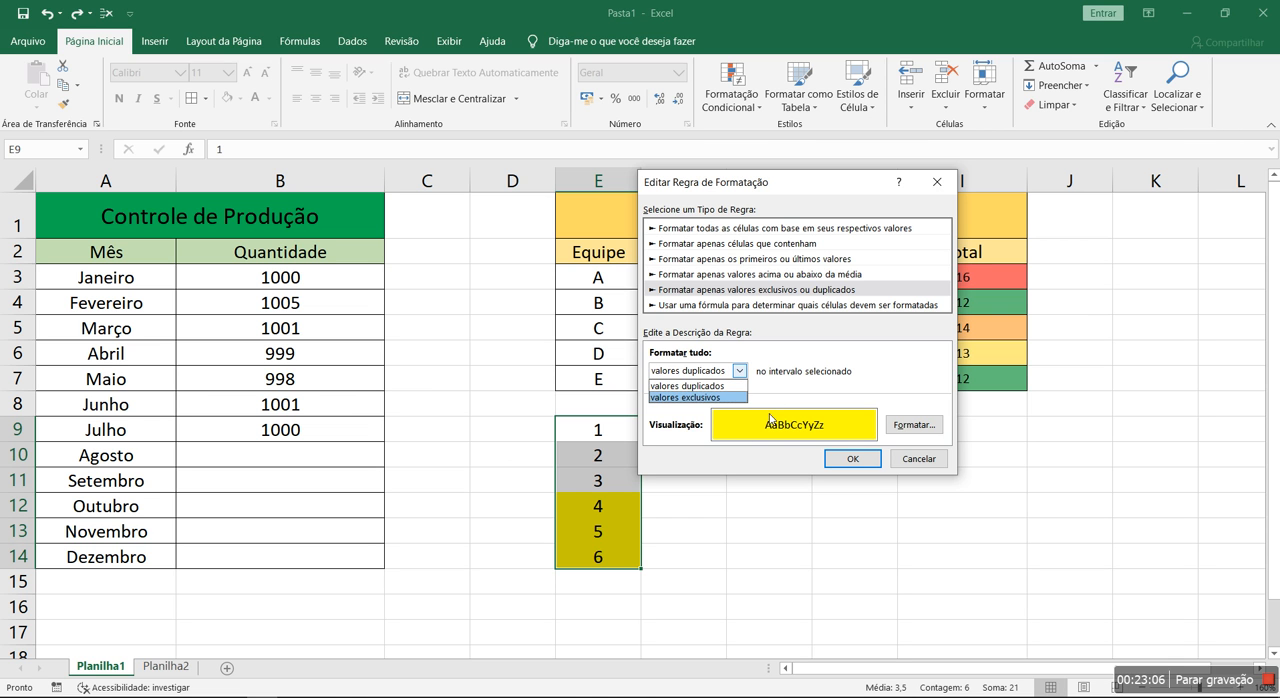
pyautogui.click(716, 386)
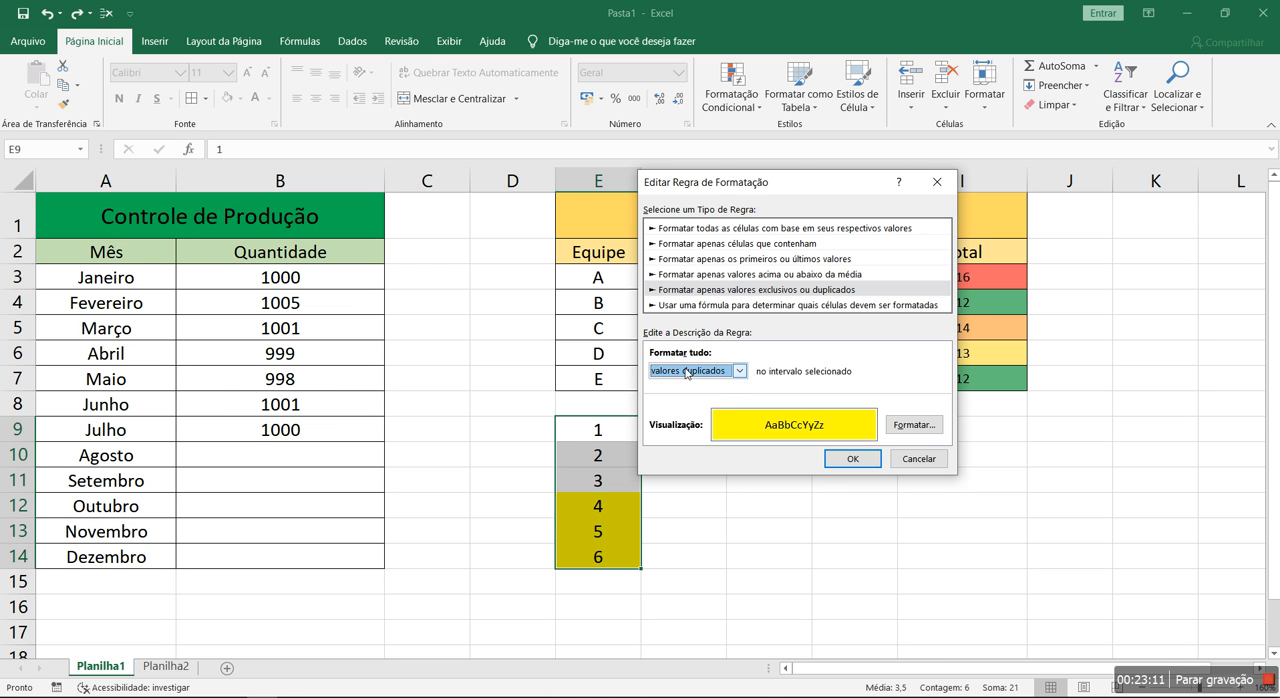
# Set the duplicate-values rule's format to an orange fill and apply the rule to E9:E14
pyautogui.click(913, 425)
pyautogui.click(772, 112)
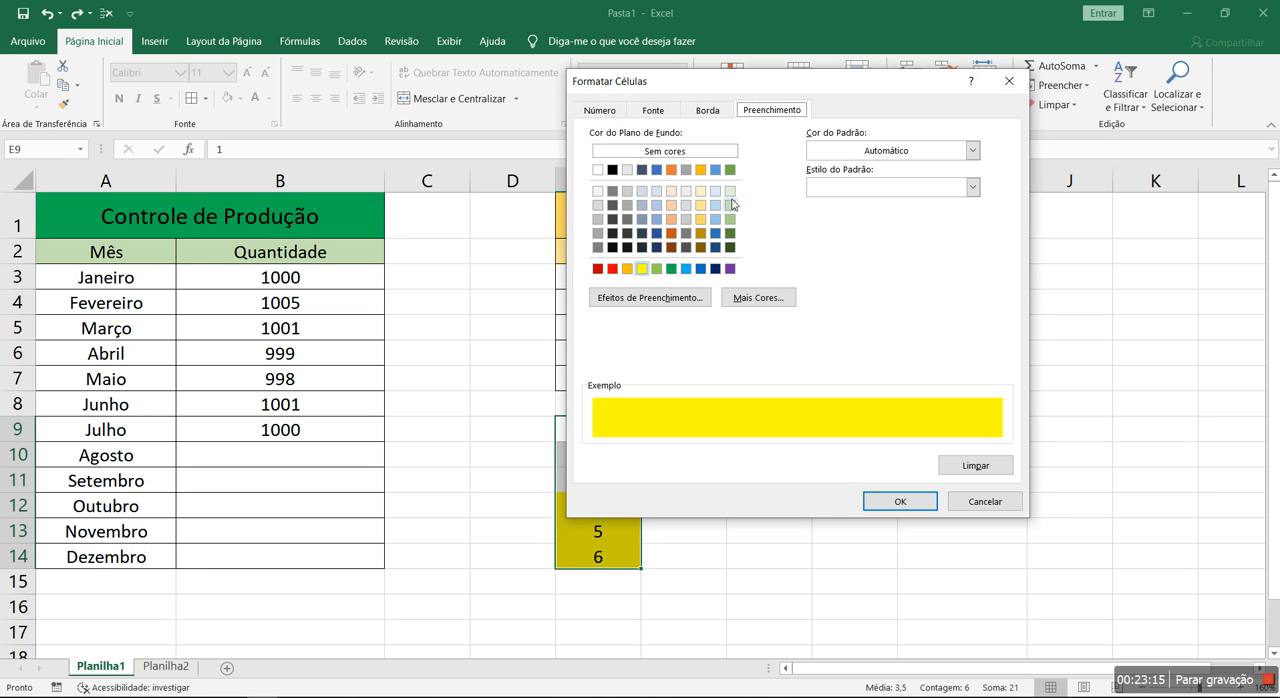
pyautogui.click(627, 268)
pyautogui.click(900, 501)
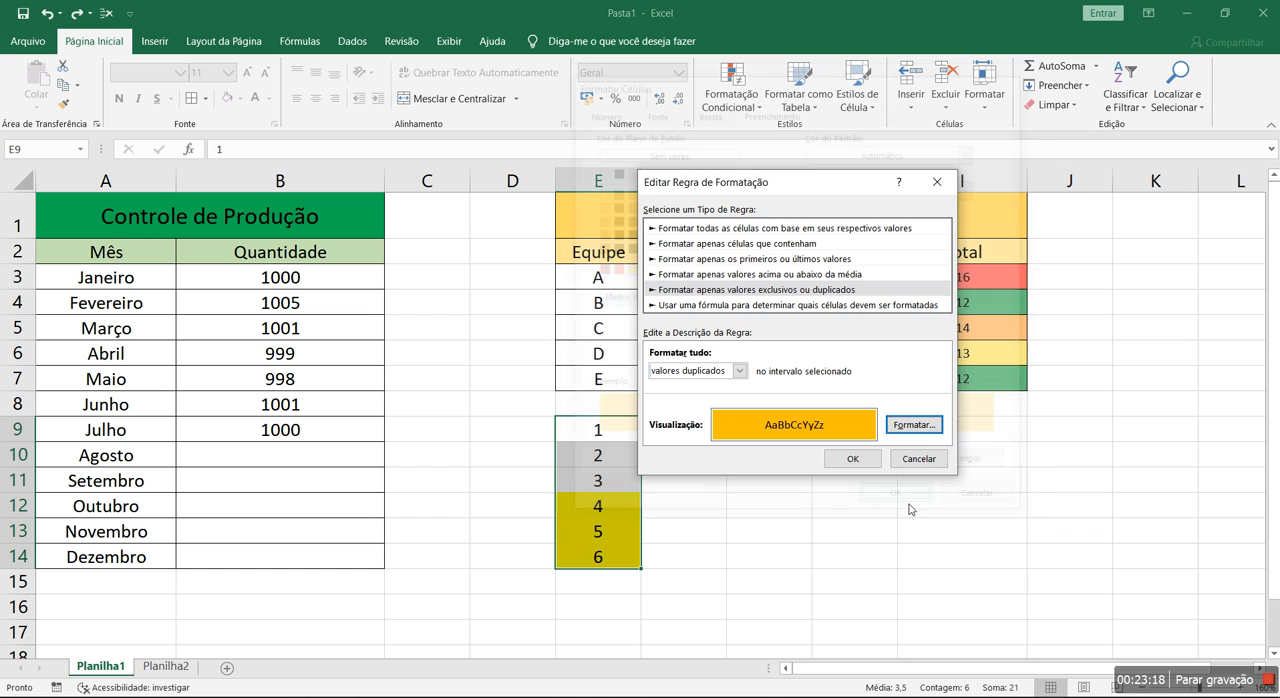
pyautogui.click(842, 459)
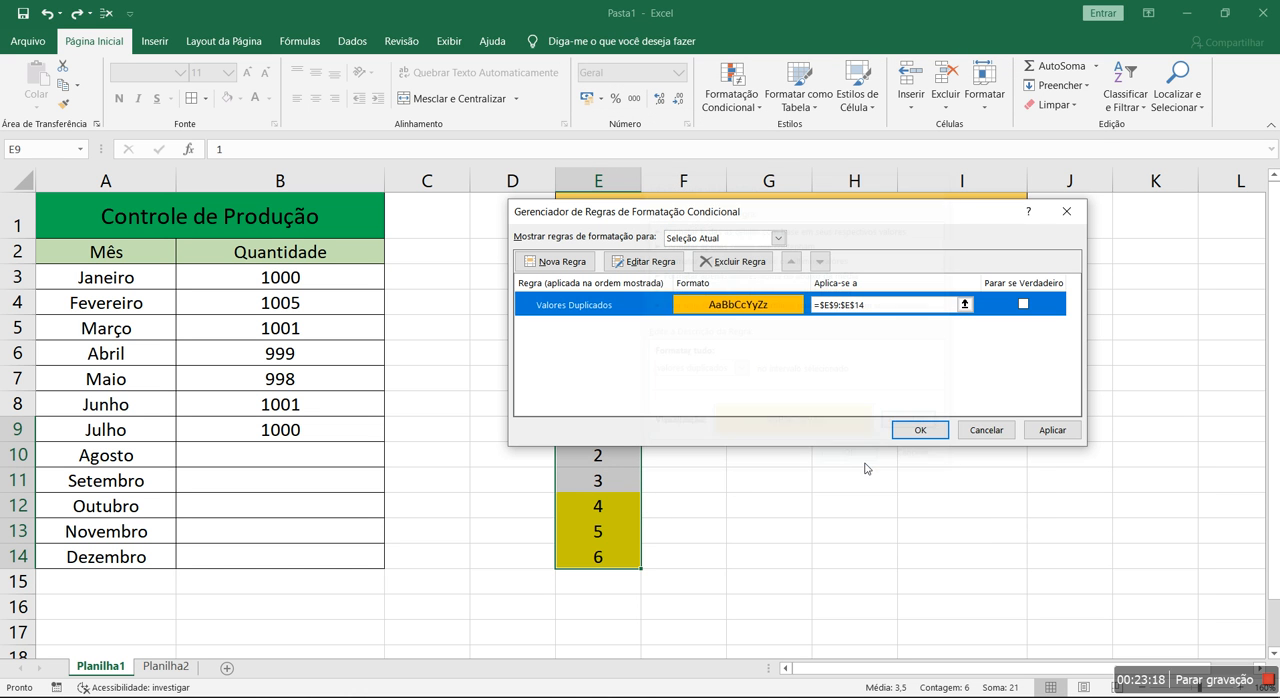
pyautogui.click(1052, 430)
pyautogui.click(920, 430)
pyautogui.click(769, 530)
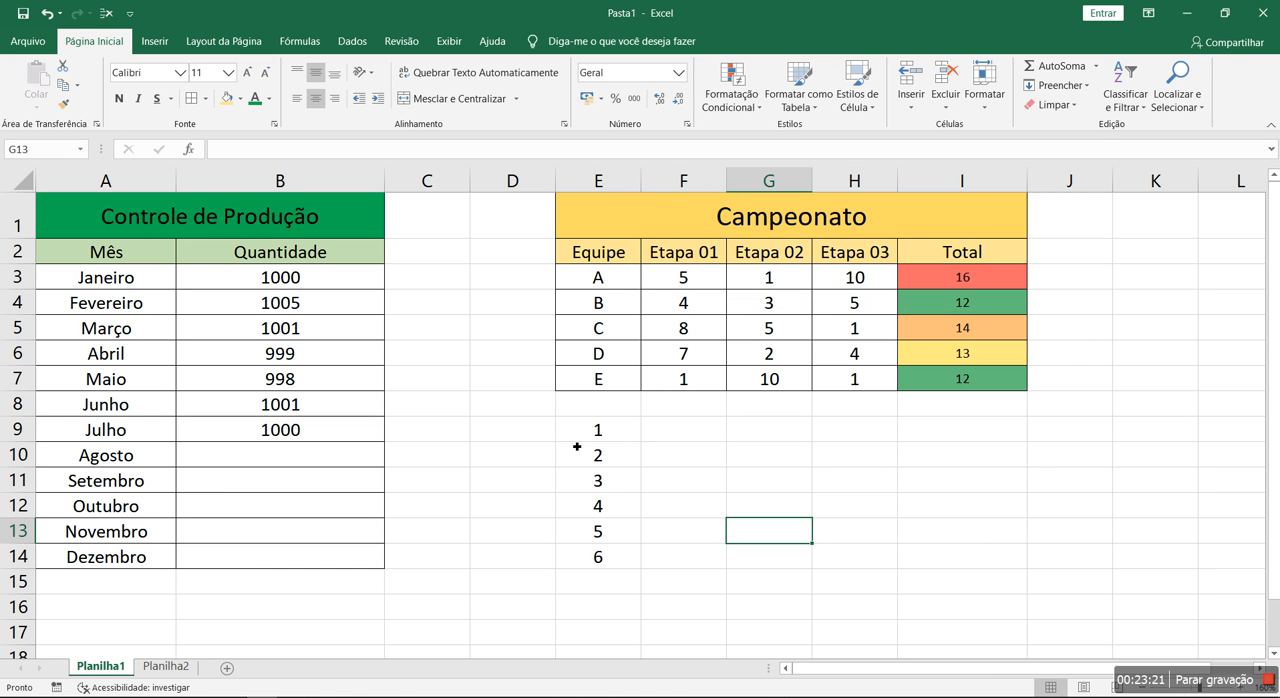
# Test the duplicate rule by entering 1 in E12, 1 in E13 and 2 in E14
pyautogui.click(609, 506)
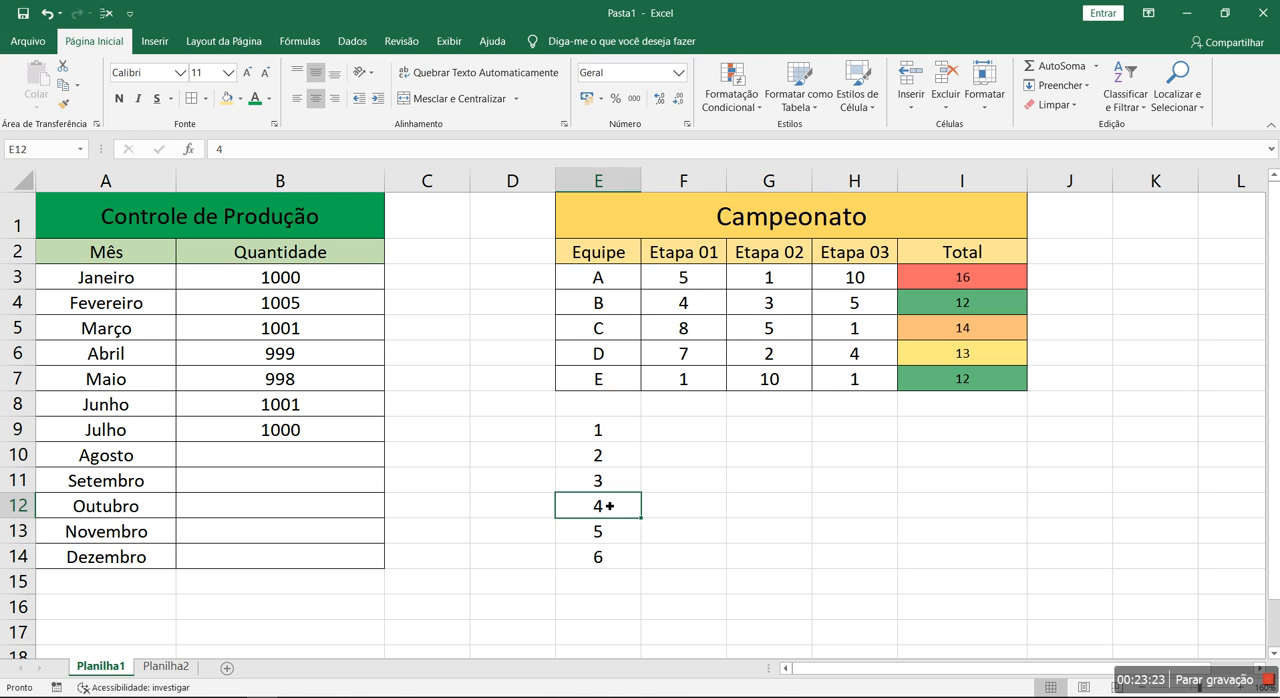
pyautogui.write('1')
pyautogui.press('Return')
pyautogui.write('1')
pyautogui.press('Return')
pyautogui.write('2')
pyautogui.press('Up')
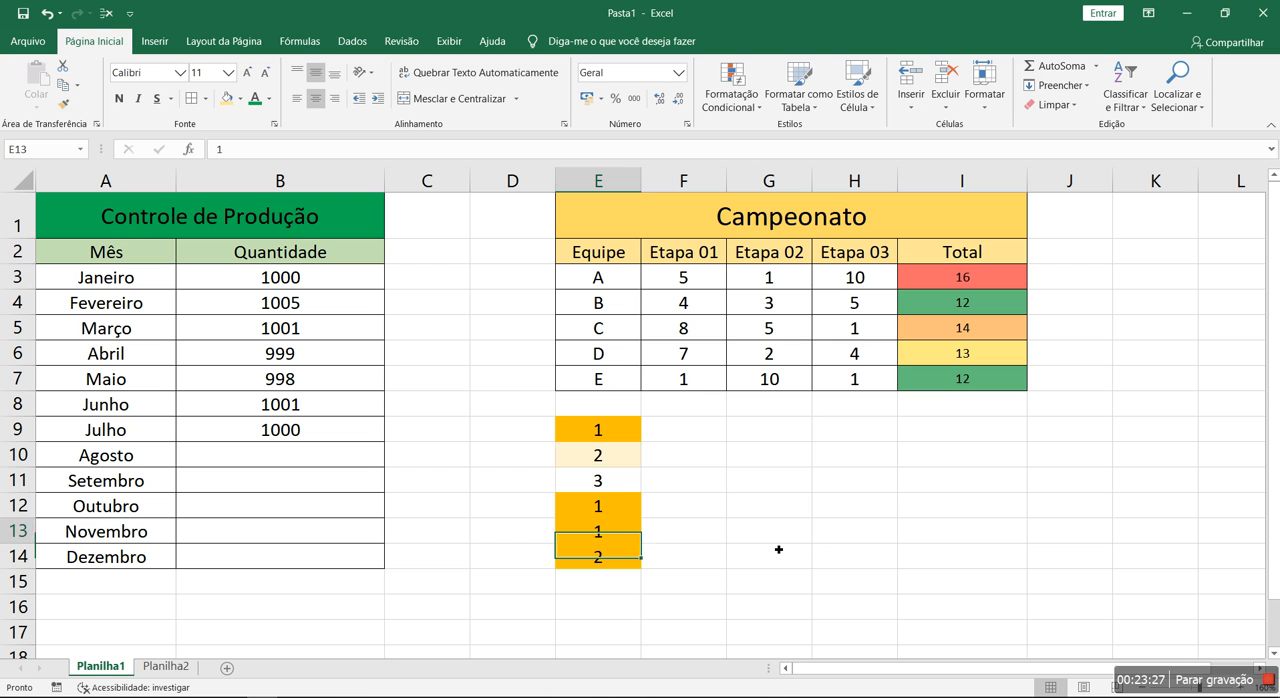
# Set E12 to 3 so that it duplicates the number in E11
pyautogui.press('Up')
pyautogui.press('Up')
pyautogui.press('Up')
pyautogui.press('Down')
pyautogui.press('Down')
pyautogui.write('3')
pyautogui.press('Return')
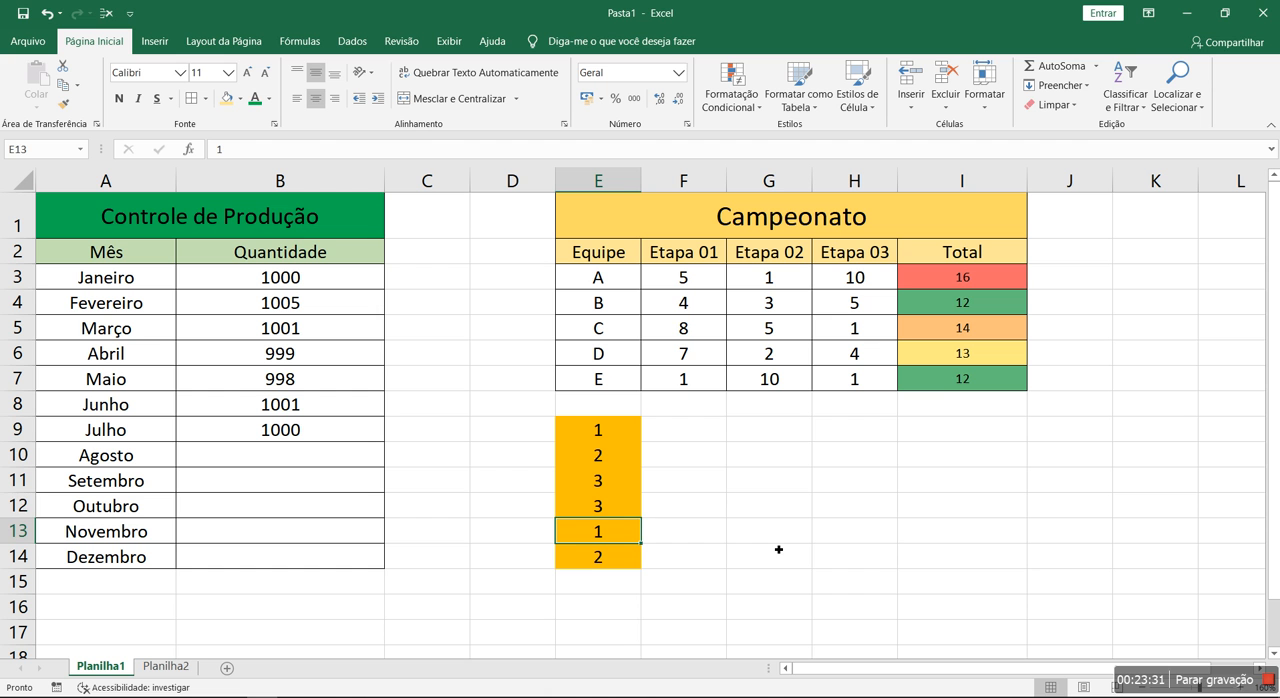
# Go through the duplicate pairs in E9:E14 and set E13 to 9
pyautogui.press('Up')
pyautogui.click(619, 530)
pyautogui.click(617, 432)
pyautogui.click(604, 563)
pyautogui.click(600, 486)
pyautogui.click(600, 508)
pyautogui.click(610, 530)
pyautogui.write('9')
pyautogui.press('Return')
pyautogui.click(709, 506)
# Switch the rule on E9:E14 to format unique values (valores exclusivos) and apply it
pyautogui.moveTo(618, 440); pyautogui.dragTo(618, 557)
pyautogui.click(732, 100)
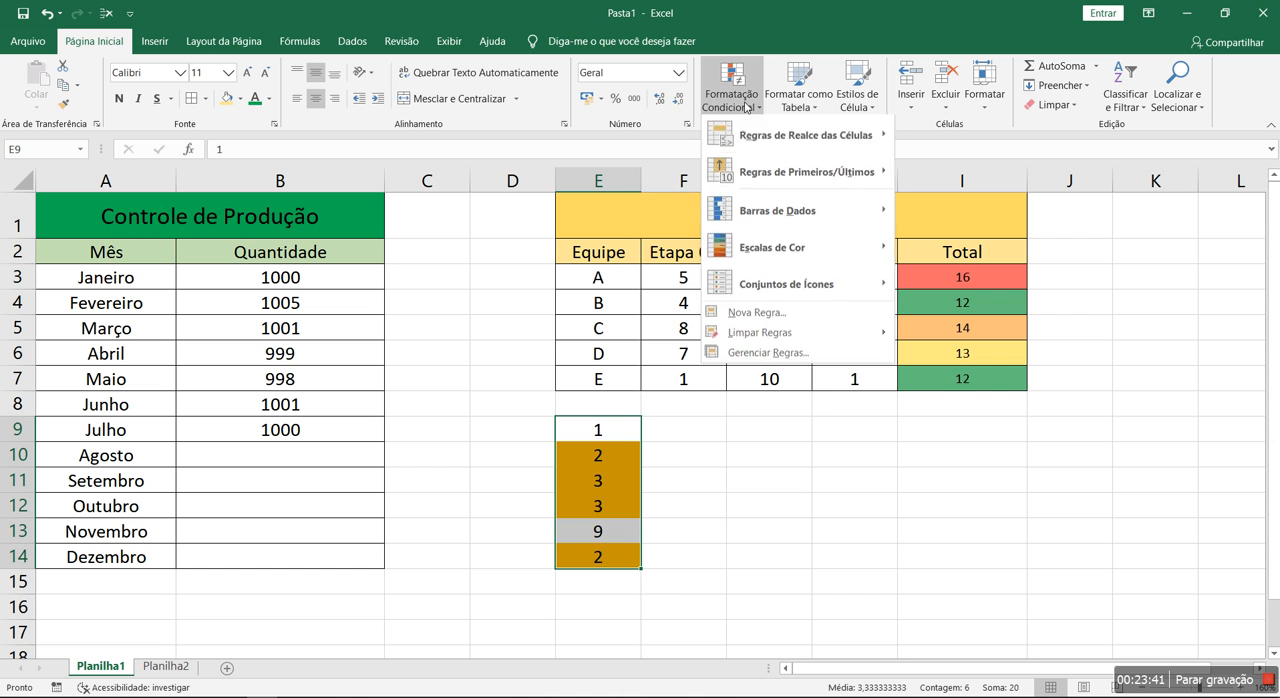
pyautogui.click(768, 352)
pyautogui.doubleClick(659, 310)
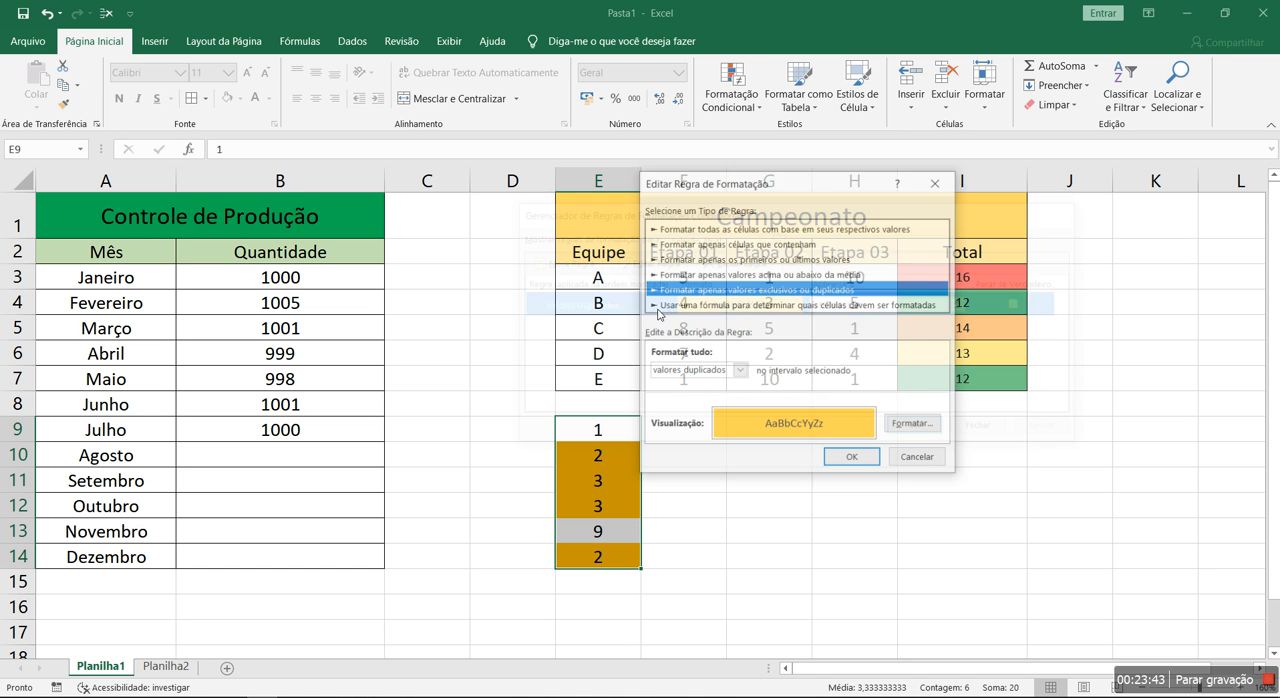
pyautogui.click(739, 370)
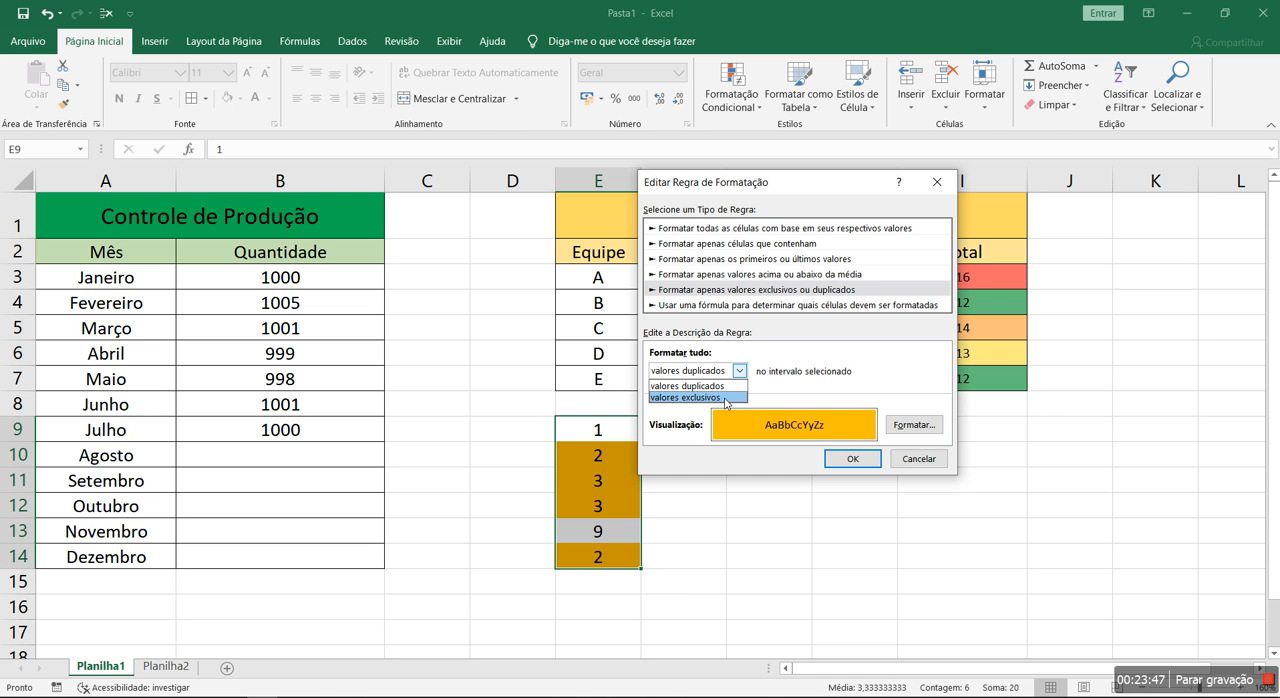
pyautogui.click(725, 397)
pyautogui.click(862, 460)
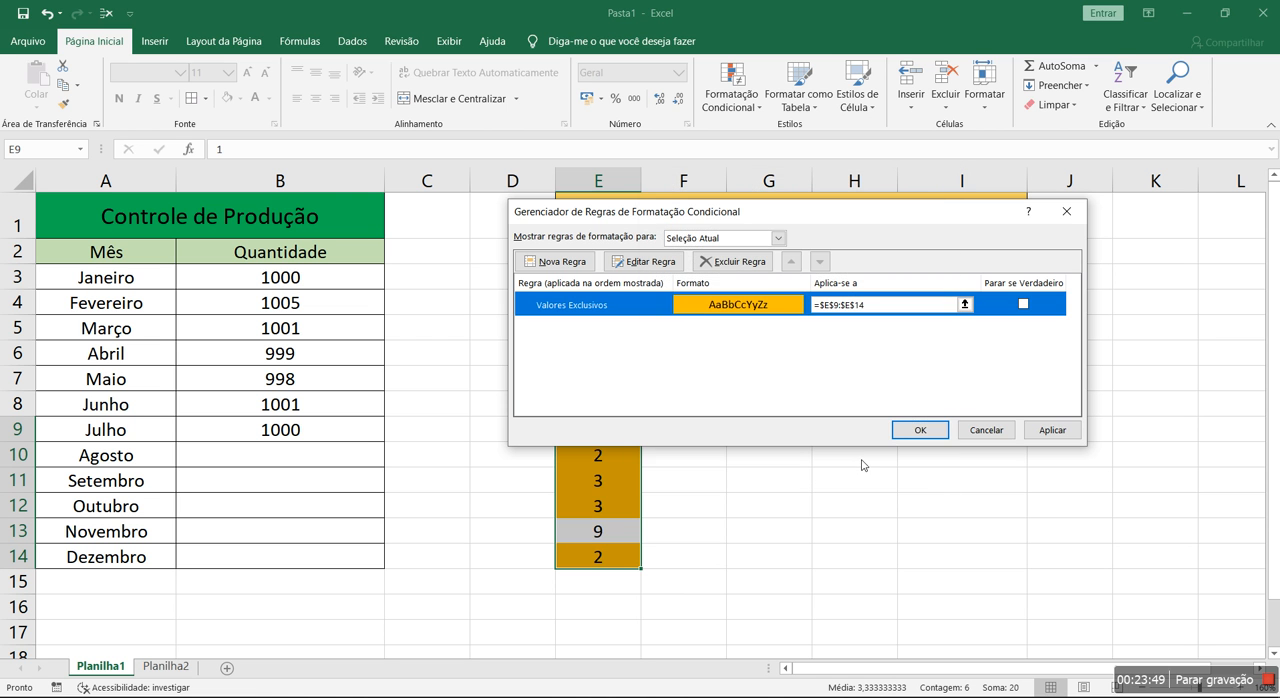
pyautogui.click(920, 430)
pyautogui.click(700, 581)
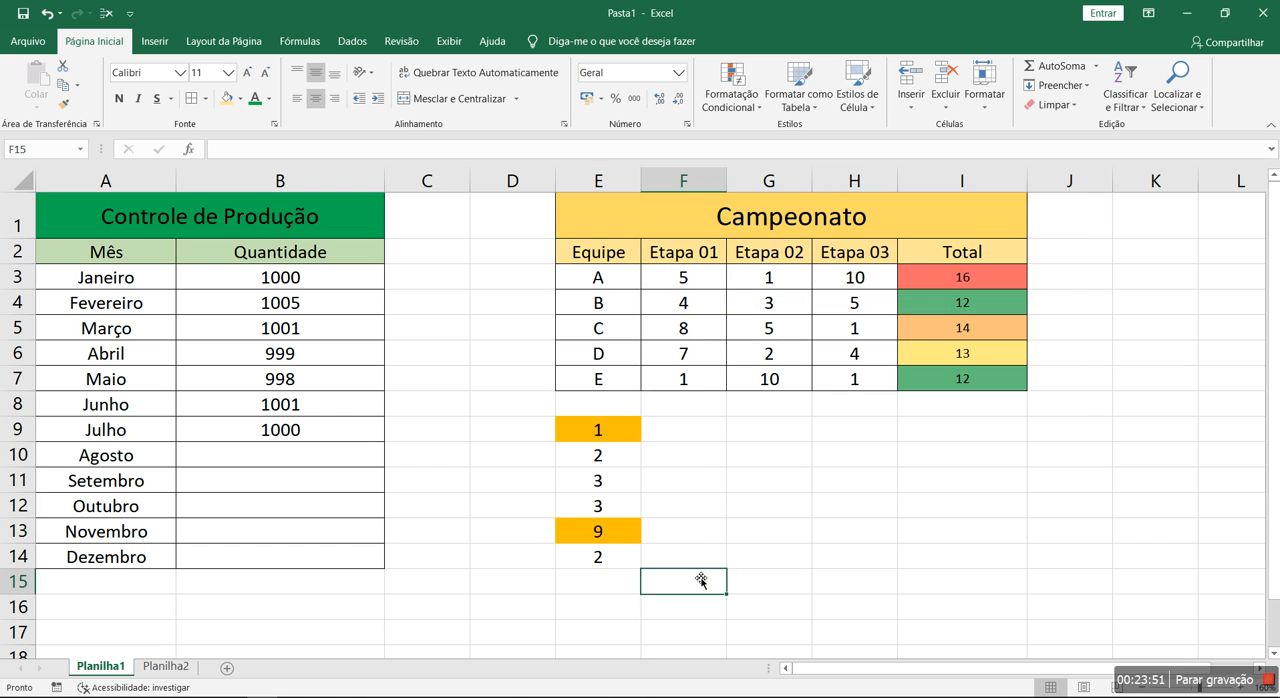
# Compare the highlighted cells E9 and E13 with the other numbers in E9:E14
pyautogui.click(618, 429)
pyautogui.click(600, 531)
pyautogui.click(628, 430)
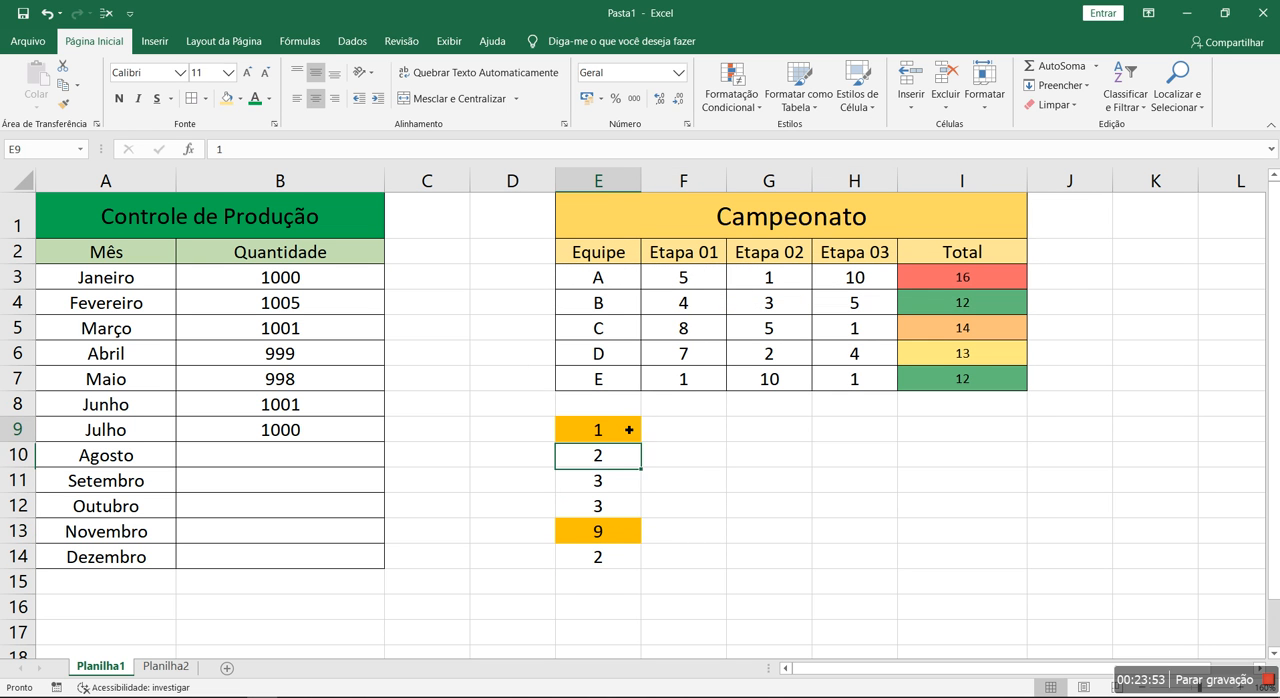
pyautogui.click(616, 558)
pyautogui.click(616, 480)
pyautogui.click(616, 507)
pyautogui.click(611, 532)
# Set E12 to 9 and check how the unique-values rule treats E11, E12 and E13
pyautogui.press('Up')
pyautogui.press('Up')
pyautogui.press('Down')
pyautogui.write('9')
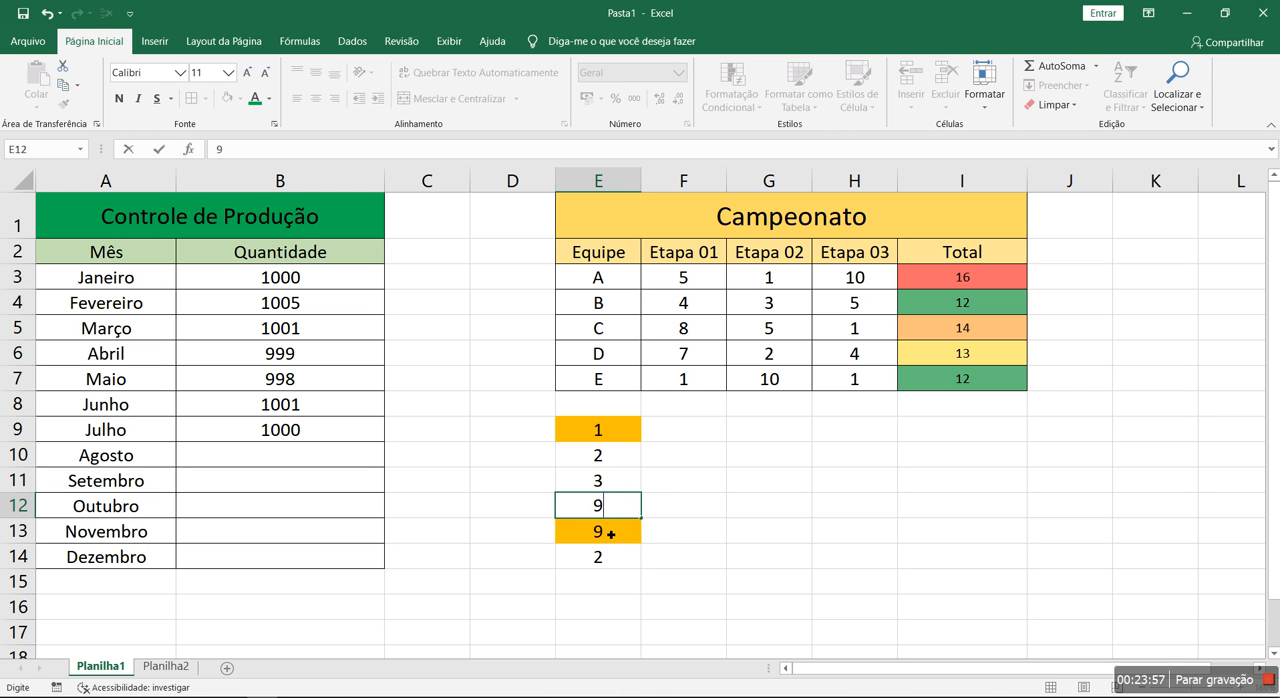
pyautogui.press('Return')
pyautogui.moveTo(609, 512); pyautogui.dragTo(606, 539)
pyautogui.click(616, 487)
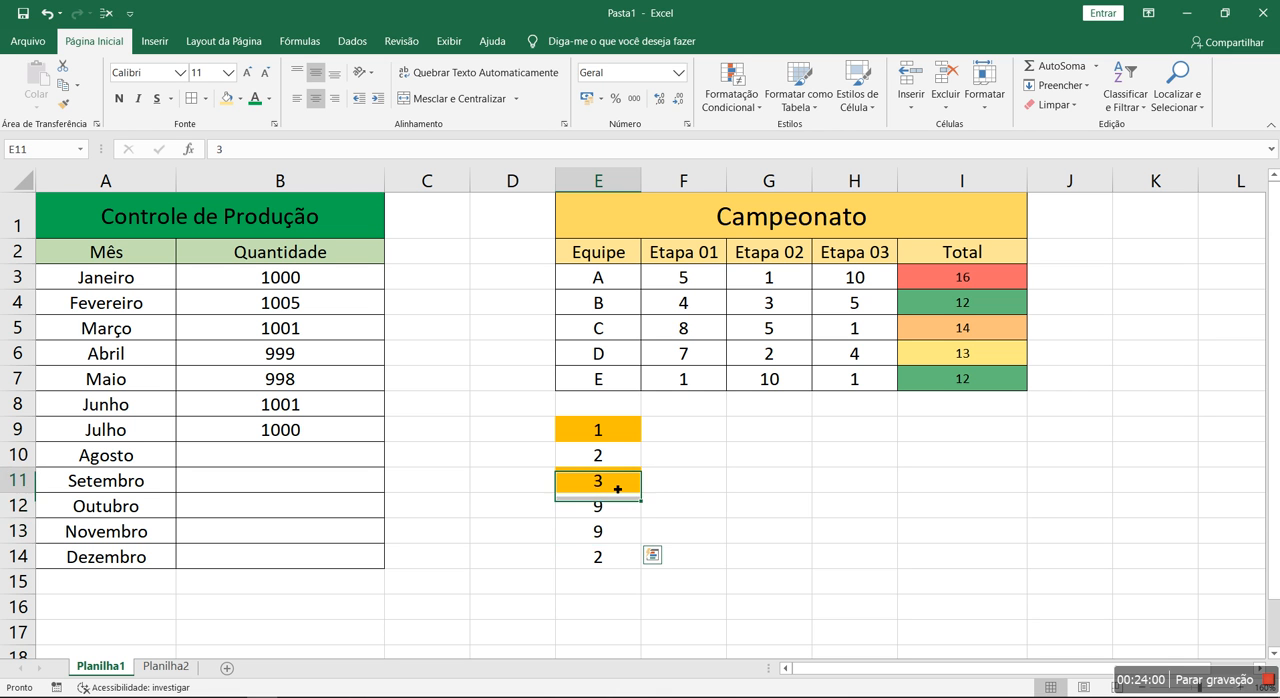
# Enter the numbers 1 to 6 in order in E9:E14 and select the range
pyautogui.click(627, 441)
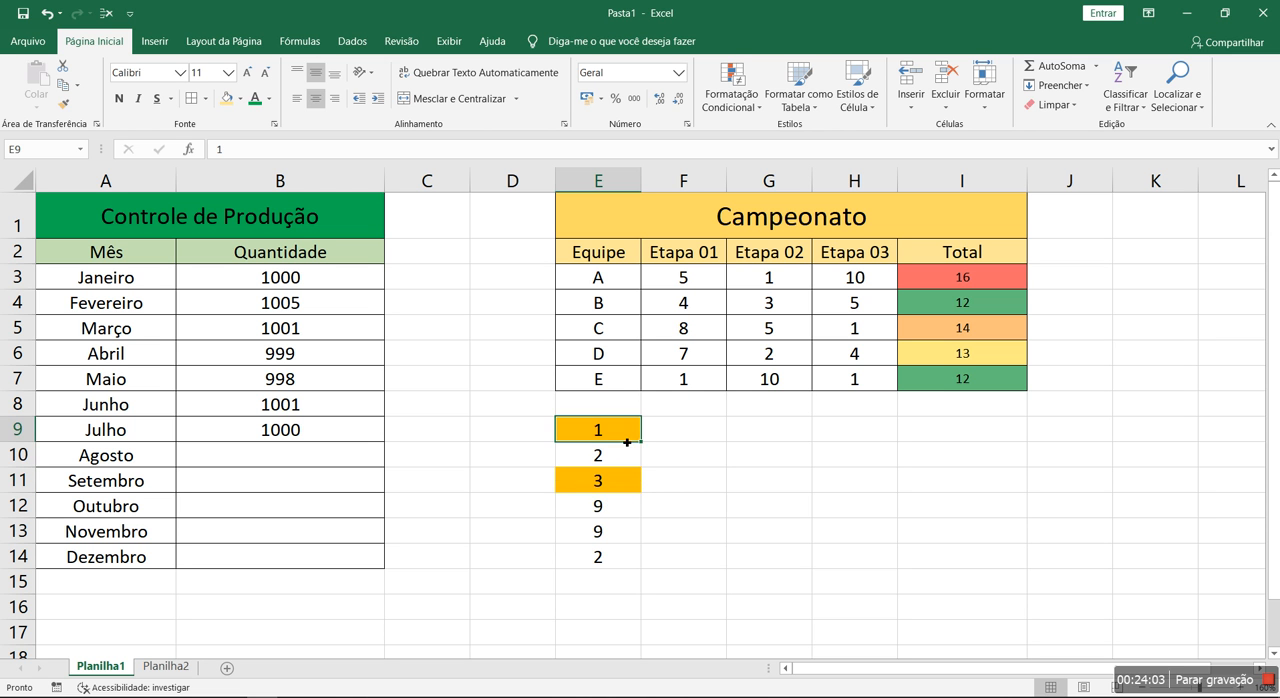
pyautogui.write('1')
pyautogui.press('Return')
pyautogui.write('2')
pyautogui.press('Return')
pyautogui.write('3')
pyautogui.press('Return')
pyautogui.write('4')
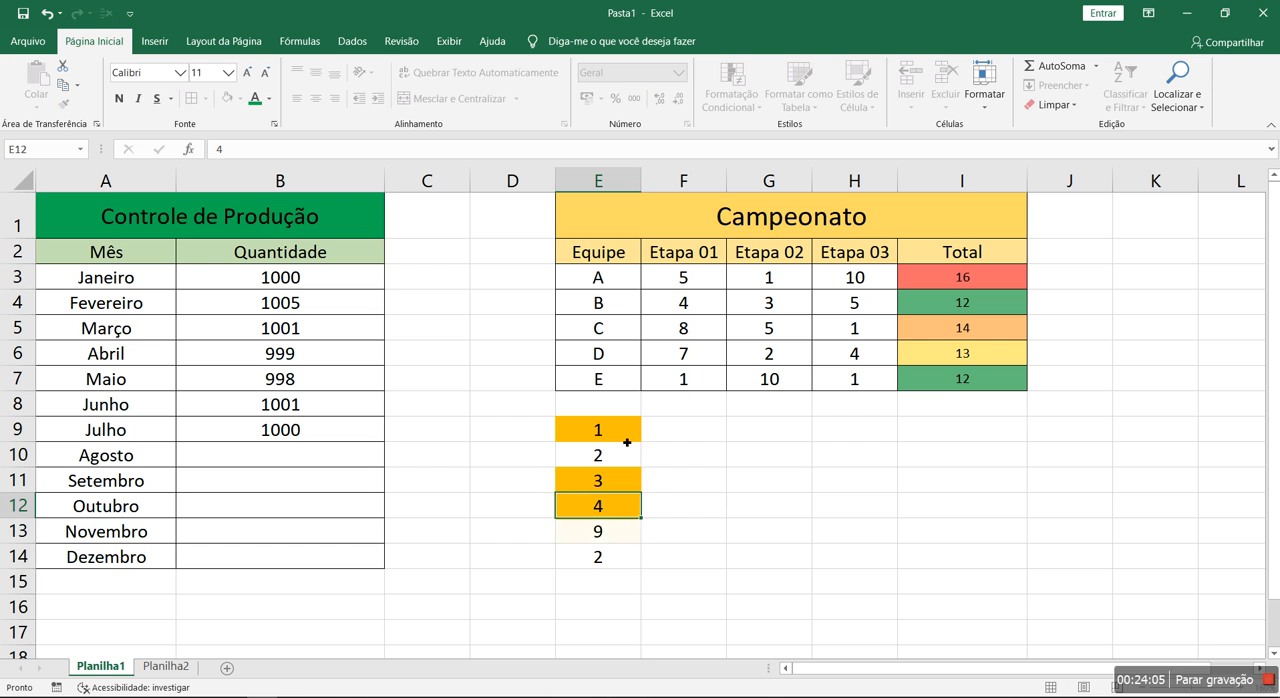
pyautogui.press('Return')
pyautogui.write('5')
pyautogui.press('Return')
pyautogui.write('6')
pyautogui.press('Return')
pyautogui.click(646, 437)
pyautogui.moveTo(620, 434); pyautogui.dragTo(616, 553)
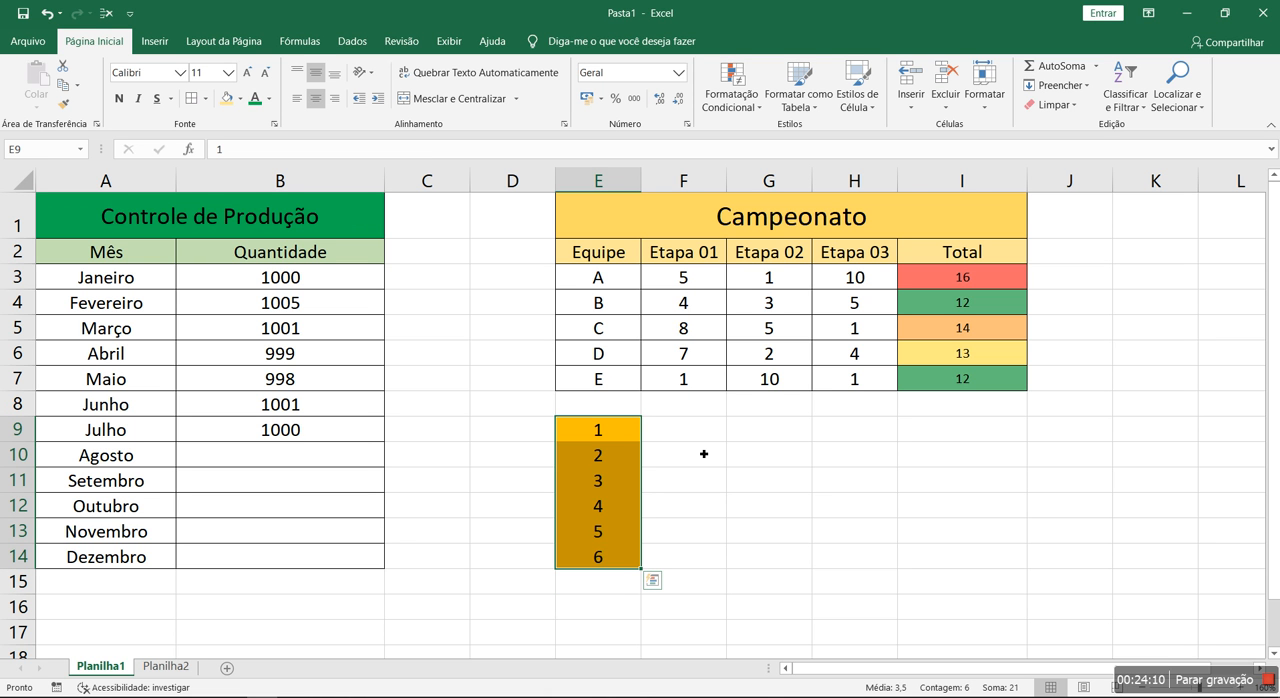
pyautogui.moveTo(625, 428); pyautogui.dragTo(624, 553)
pyautogui.click(731, 97)
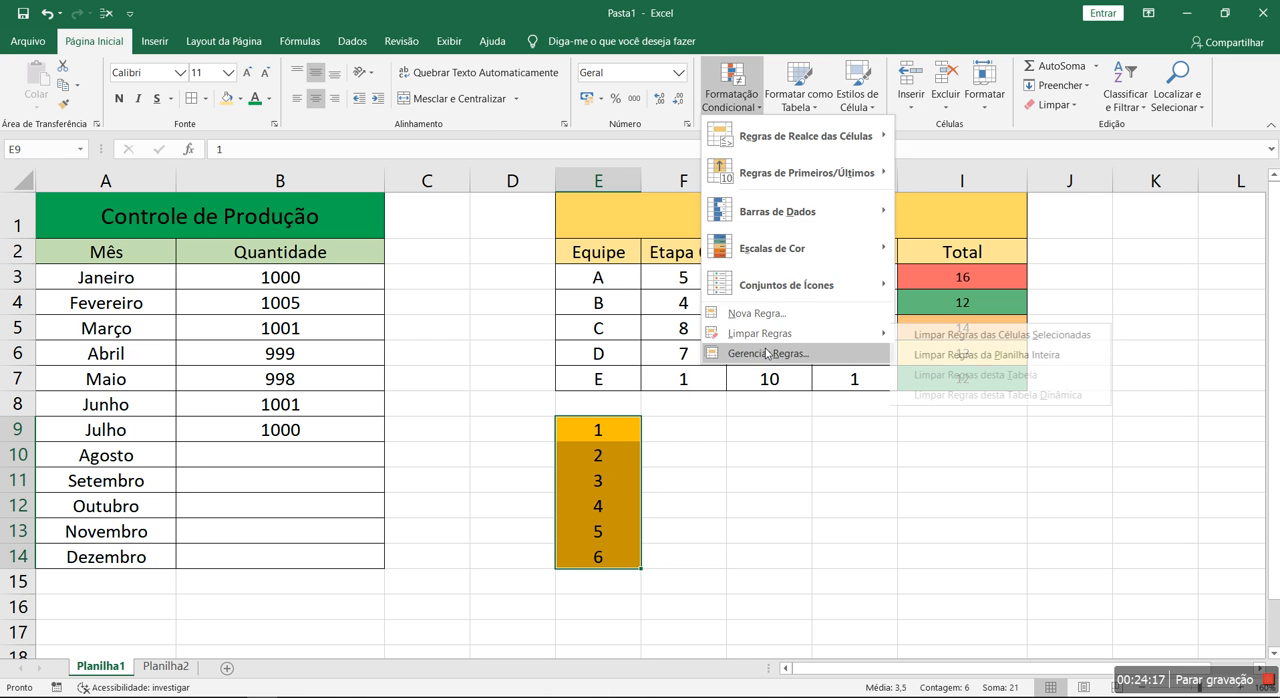
pyautogui.click(736, 354)
pyautogui.doubleClick(623, 308)
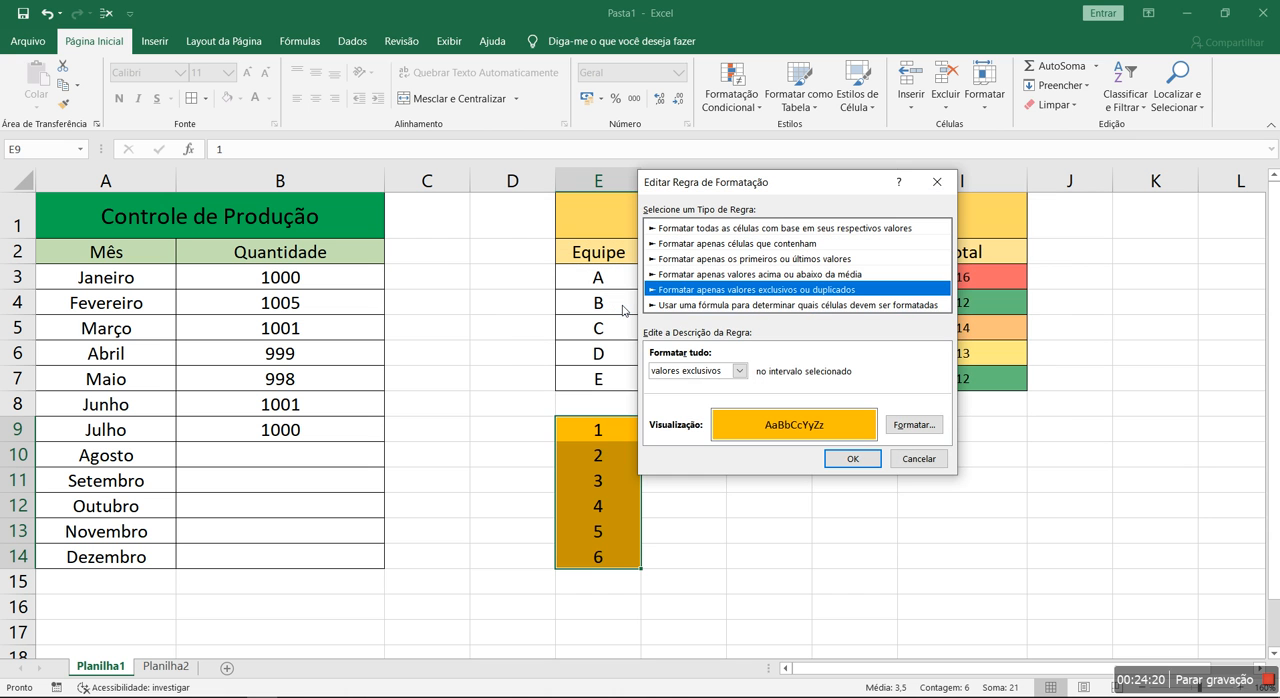
pyautogui.click(738, 305)
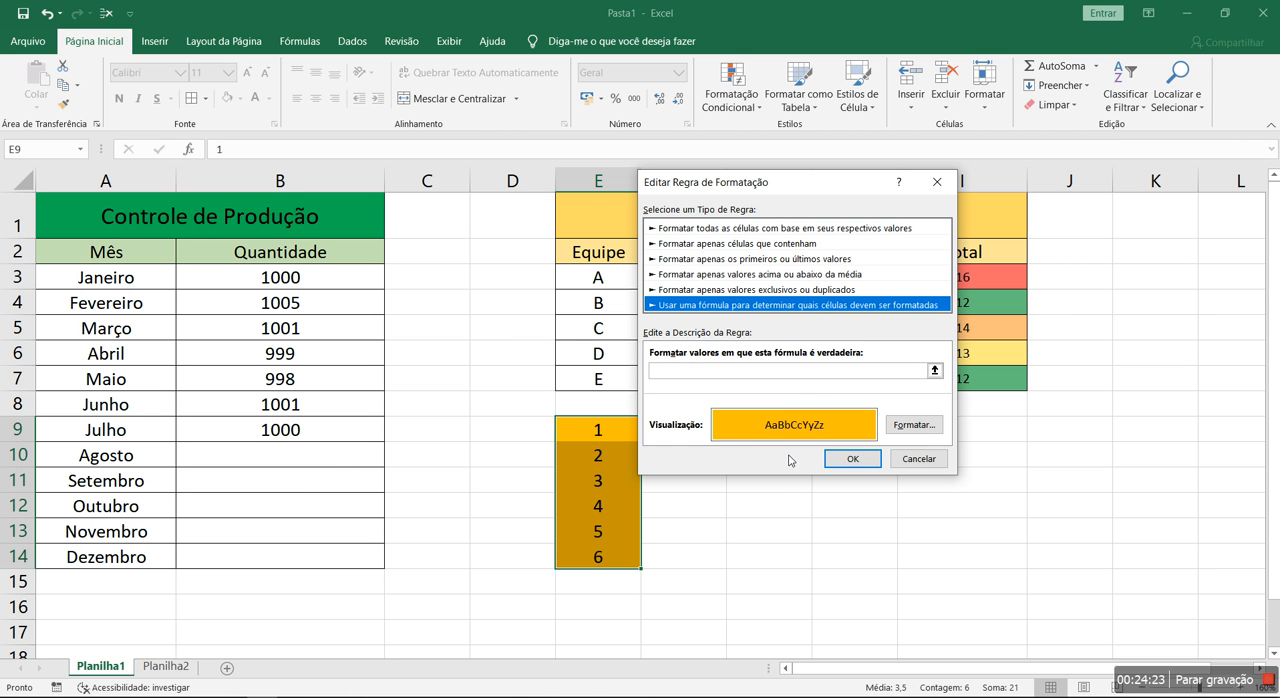
pyautogui.click(917, 458)
pyautogui.click(986, 430)
# Clear the conditional formatting rules from the selected cells E9:E14 and delete their numbers
pyautogui.click(731, 95)
pyautogui.moveTo(780, 334)
pyautogui.click(980, 336)
pyautogui.press('Delete')
# Fill cells E9, G9 and G11 with the current light gold fill color
pyautogui.click(668, 446)
pyautogui.press('Up')
pyautogui.press('Left')
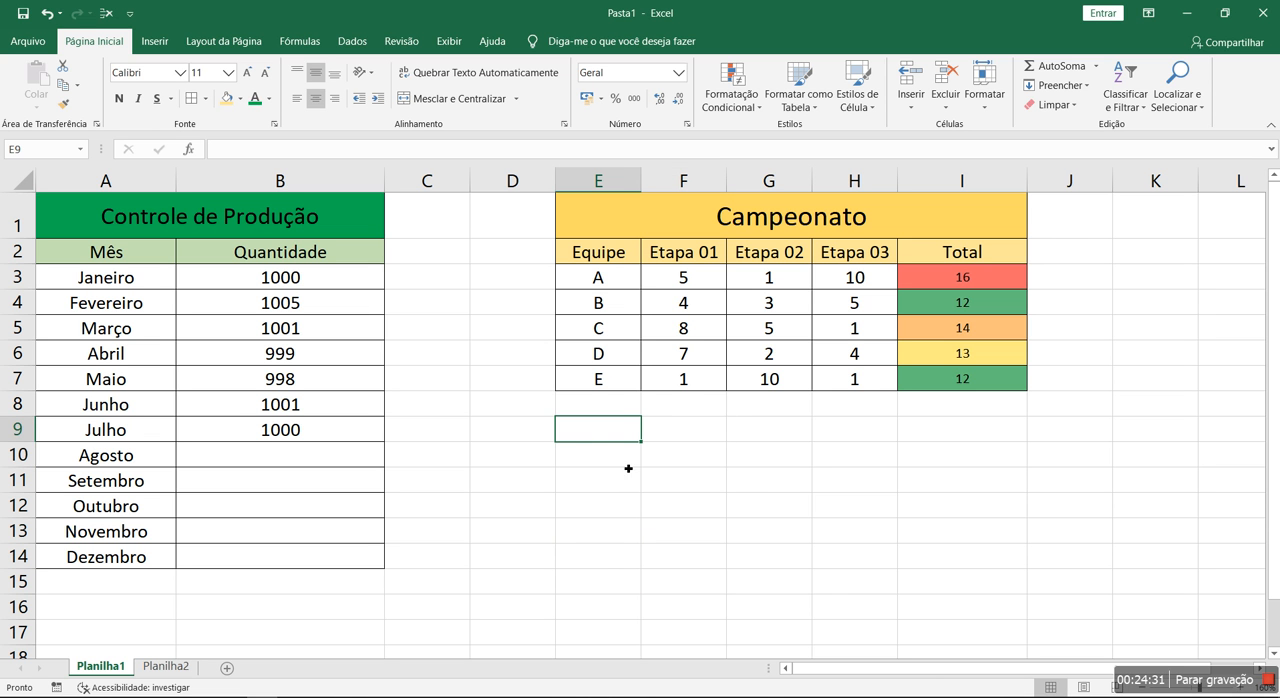
pyautogui.click(226, 98)
pyautogui.click(660, 490)
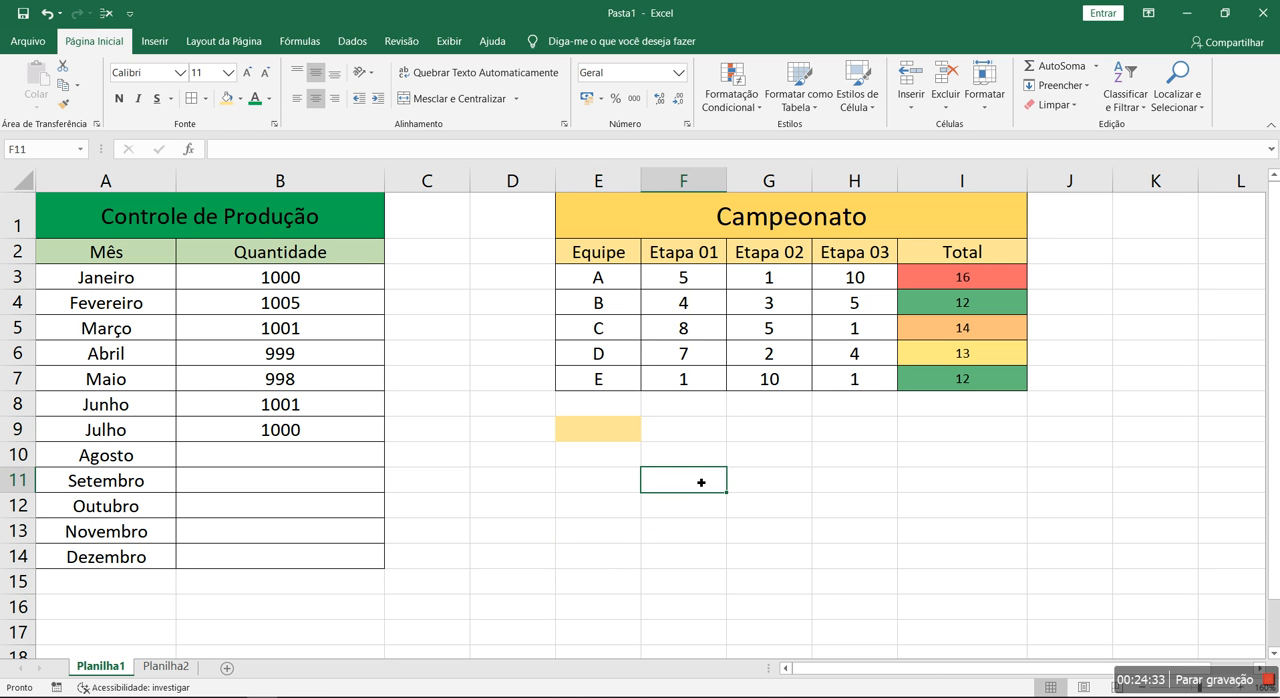
pyautogui.click(760, 432)
pyautogui.keyDown('ctrl'); pyautogui.click(760, 476); pyautogui.keyUp('ctrl')
pyautogui.click(228, 99)
pyautogui.click(660, 603)
# Enter the label "Valor" in cell E9
pyautogui.click(600, 437)
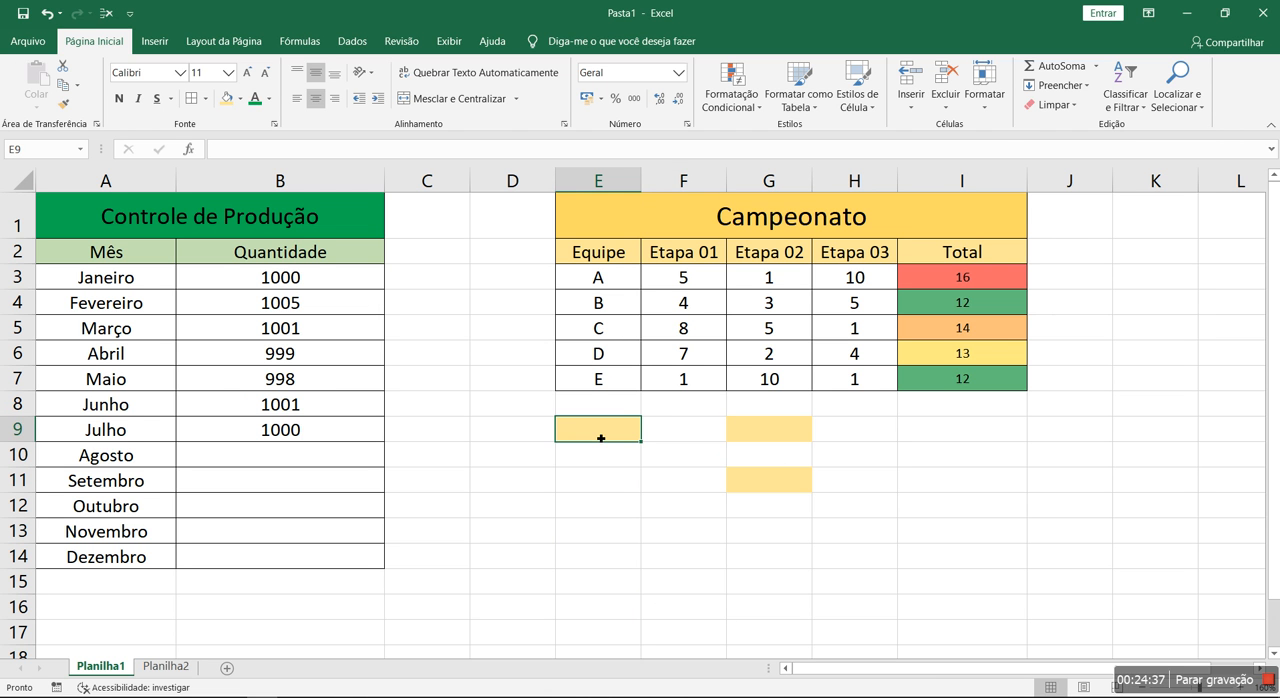
pyautogui.write('Valor')
pyautogui.press('Return')
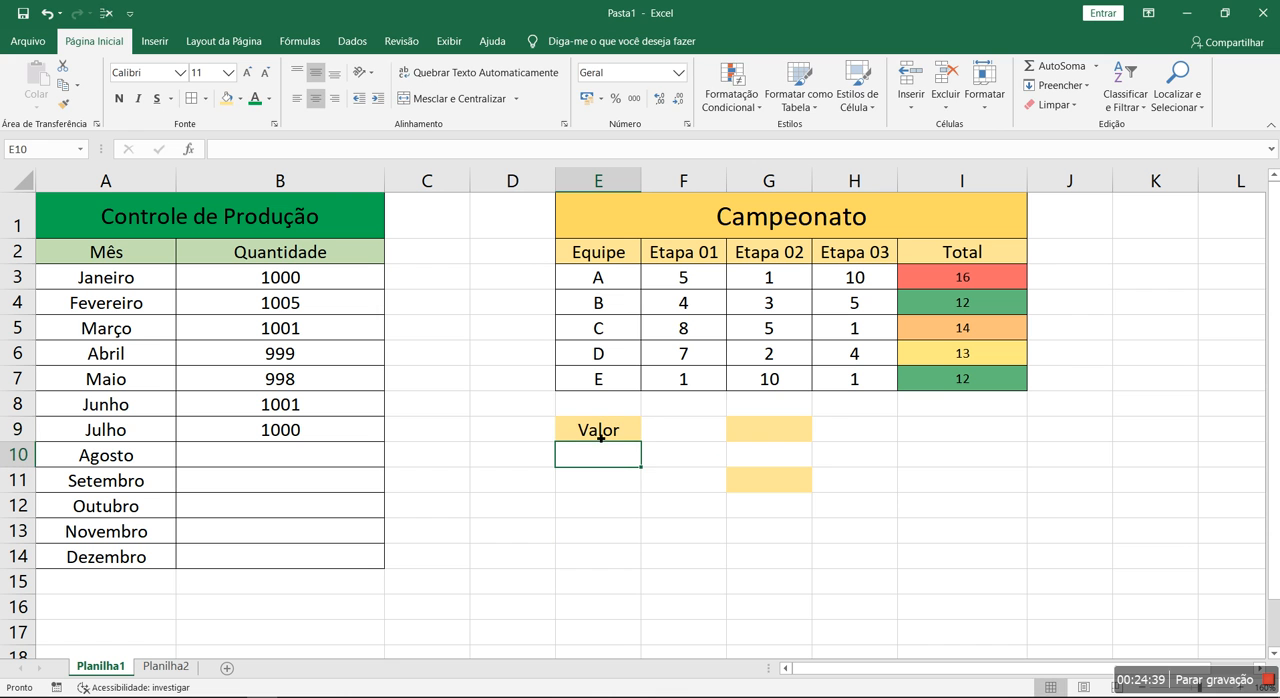
pyautogui.click(783, 431)
# Start a new formula-based conditional formatting rule for cell E9 with the formula =$G$9>$G$11
pyautogui.click(628, 429)
pyautogui.click(731, 100)
pyautogui.click(767, 348)
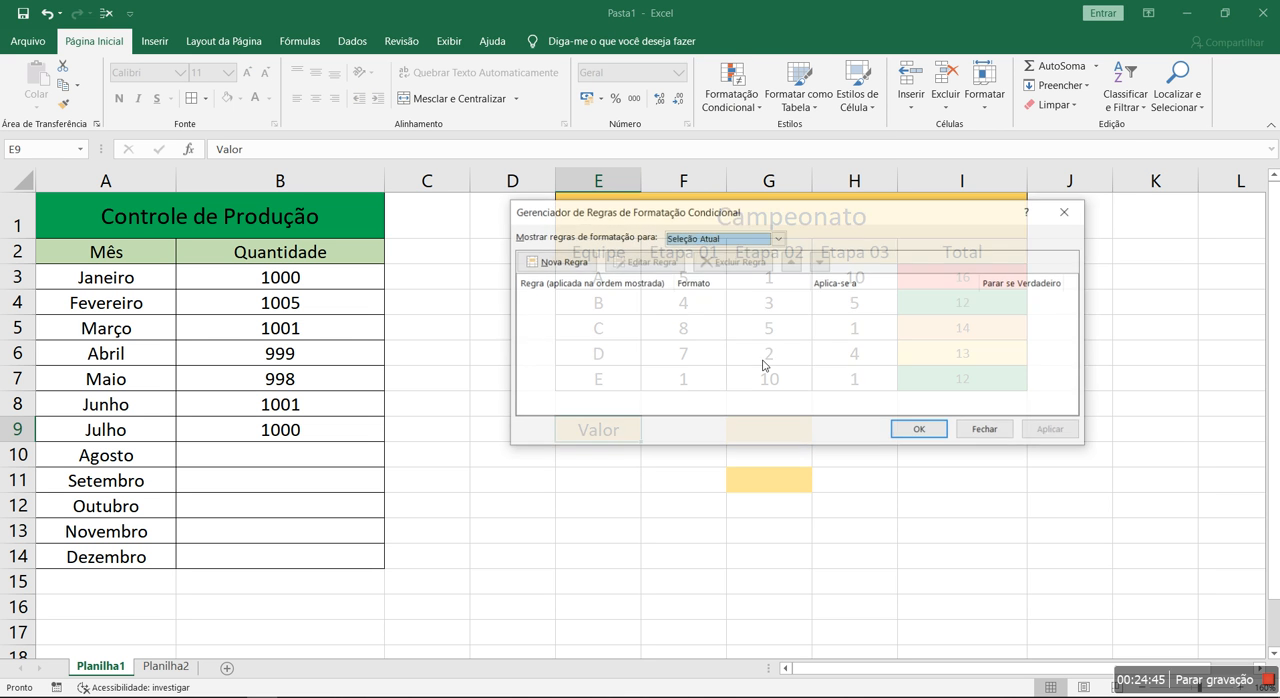
pyautogui.moveTo(799, 222); pyautogui.dragTo(385, 110)
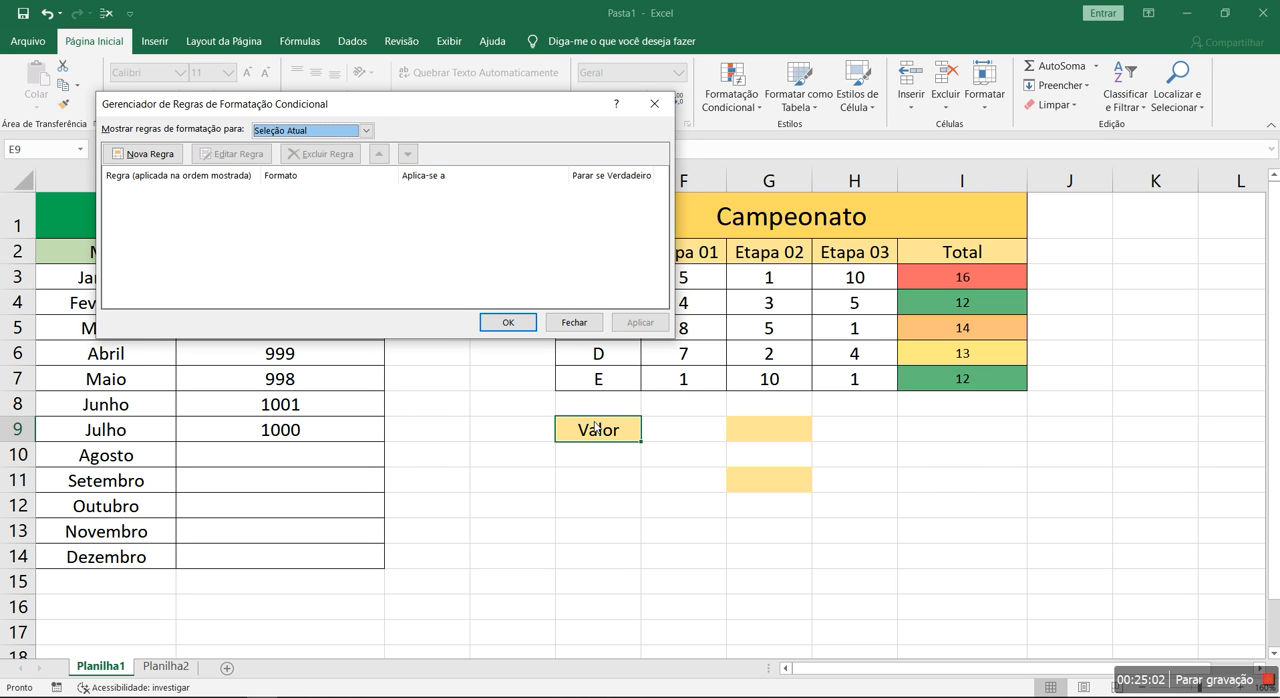
pyautogui.click(171, 156)
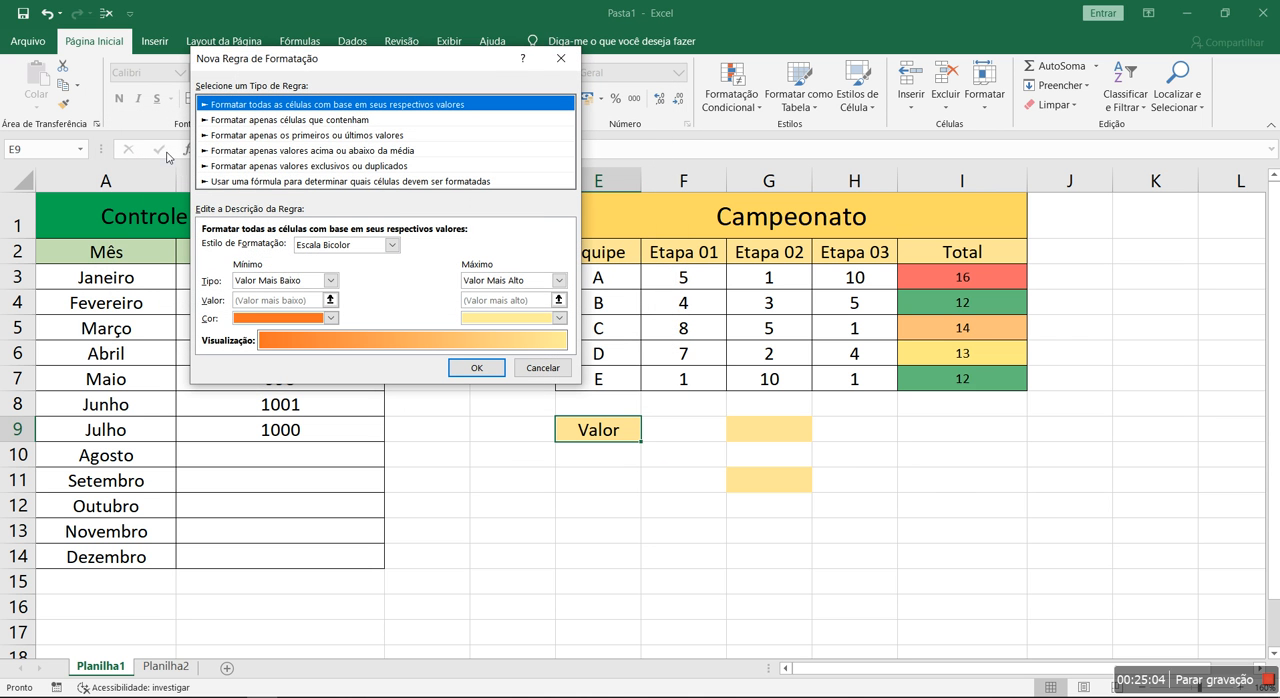
pyautogui.click(315, 182)
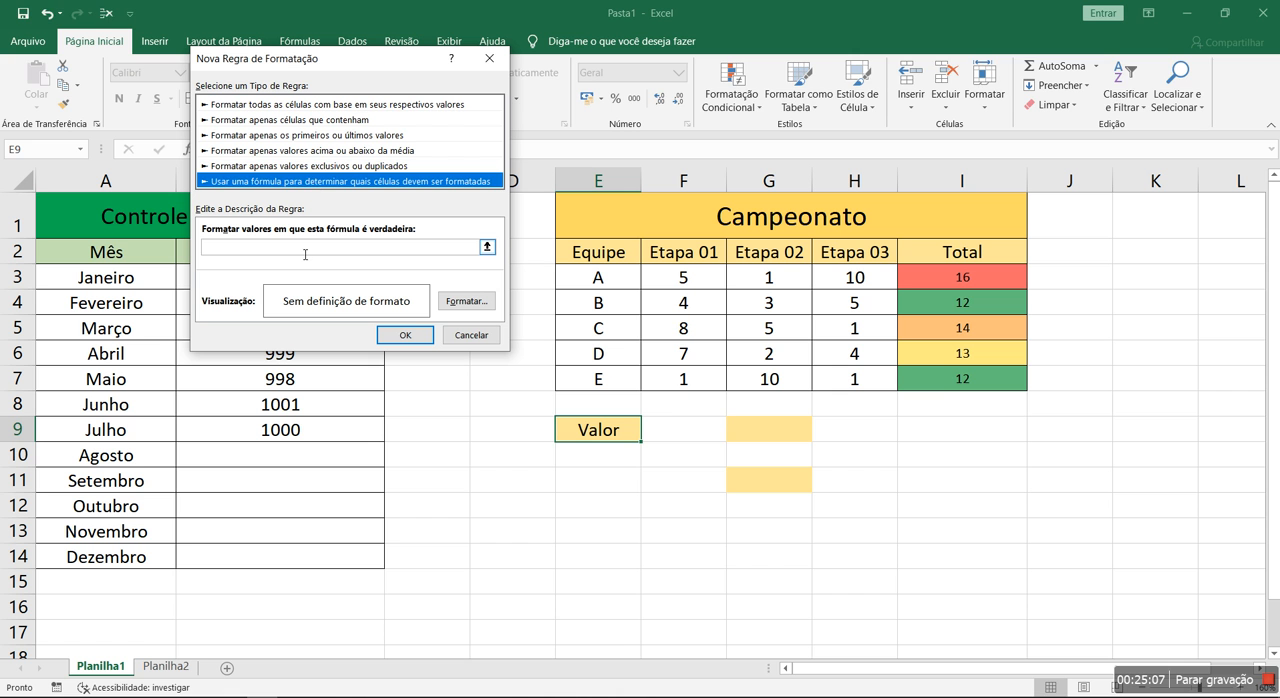
pyautogui.click(305, 251)
pyautogui.write('=')
pyautogui.click(752, 433)
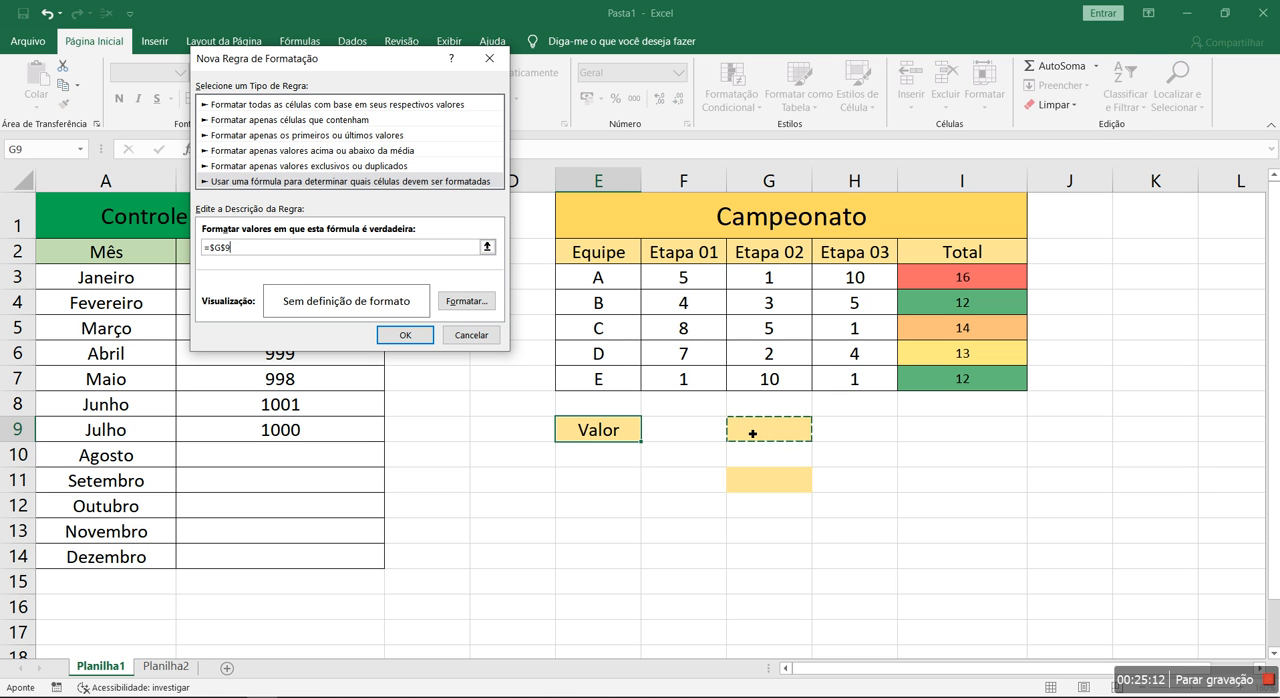
pyautogui.write('>')
pyautogui.click(761, 488)
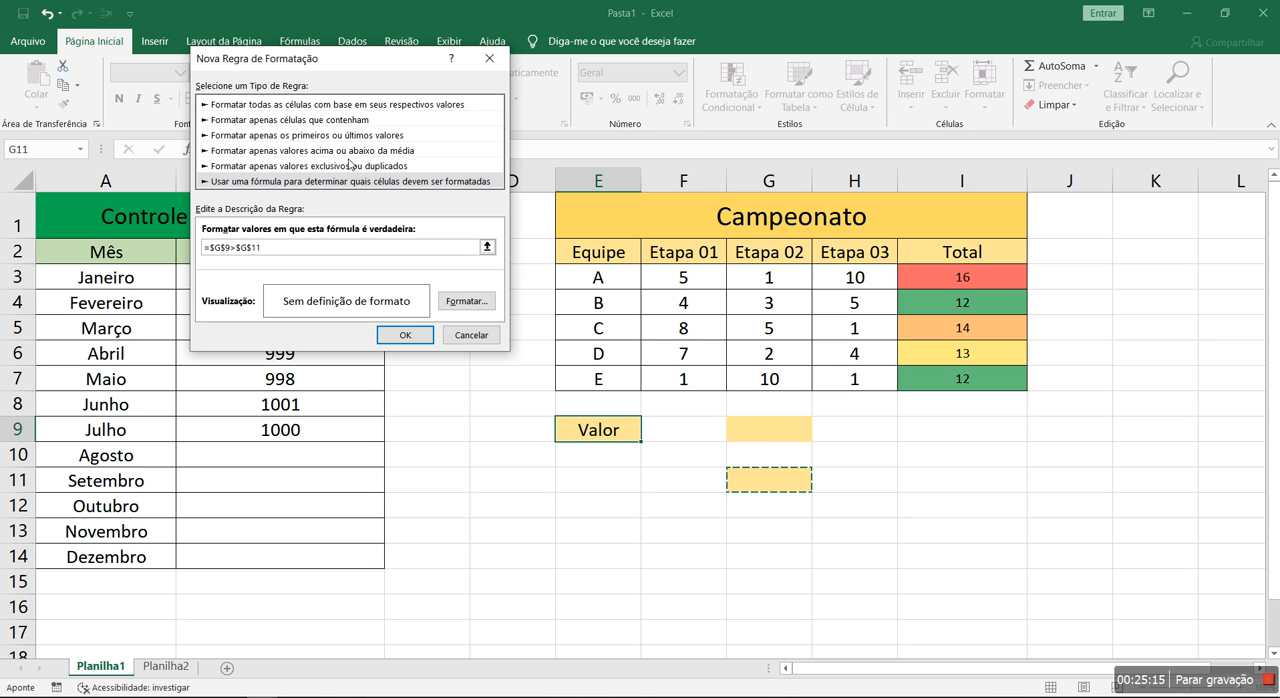
# Give the formula rule a red fill format and apply the rule to E9
pyautogui.click(466, 301)
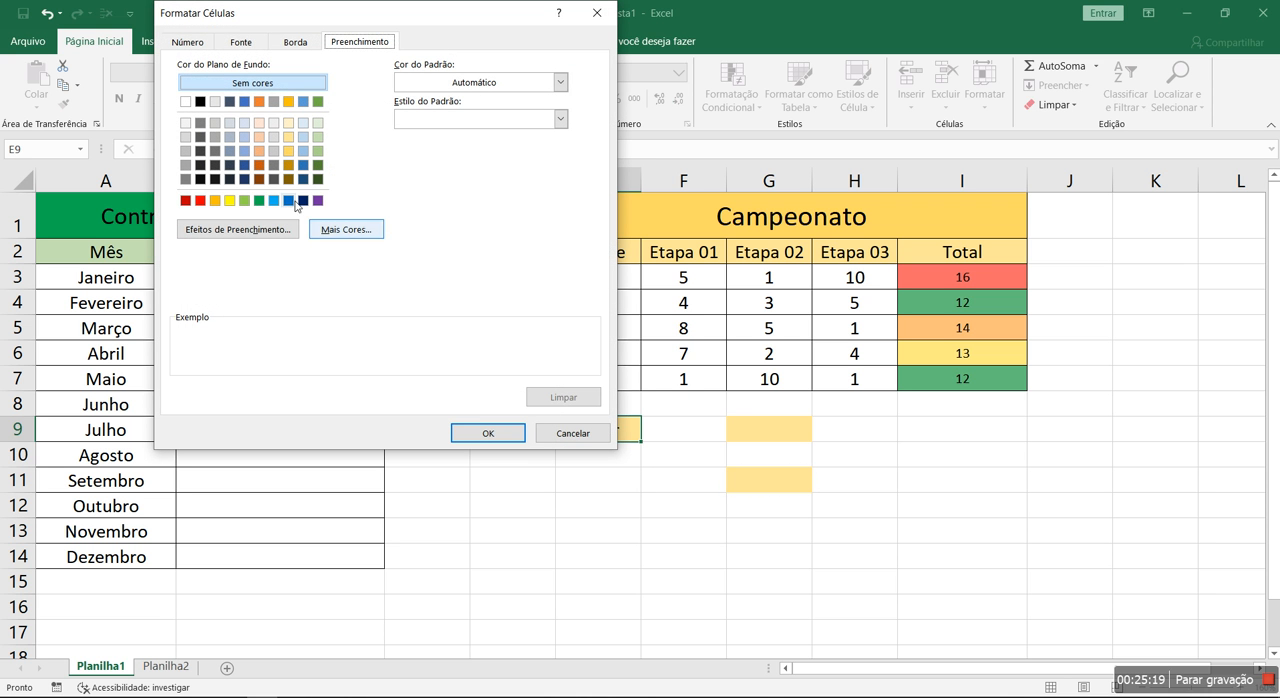
pyautogui.click(201, 201)
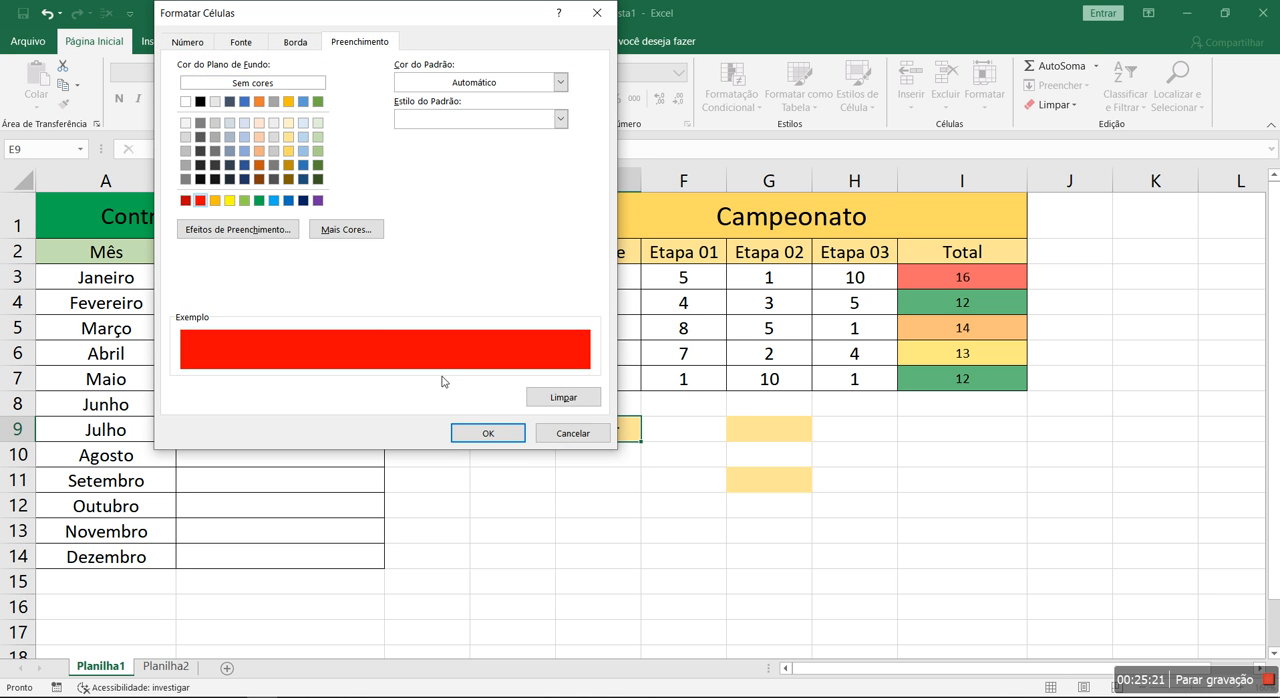
pyautogui.click(486, 433)
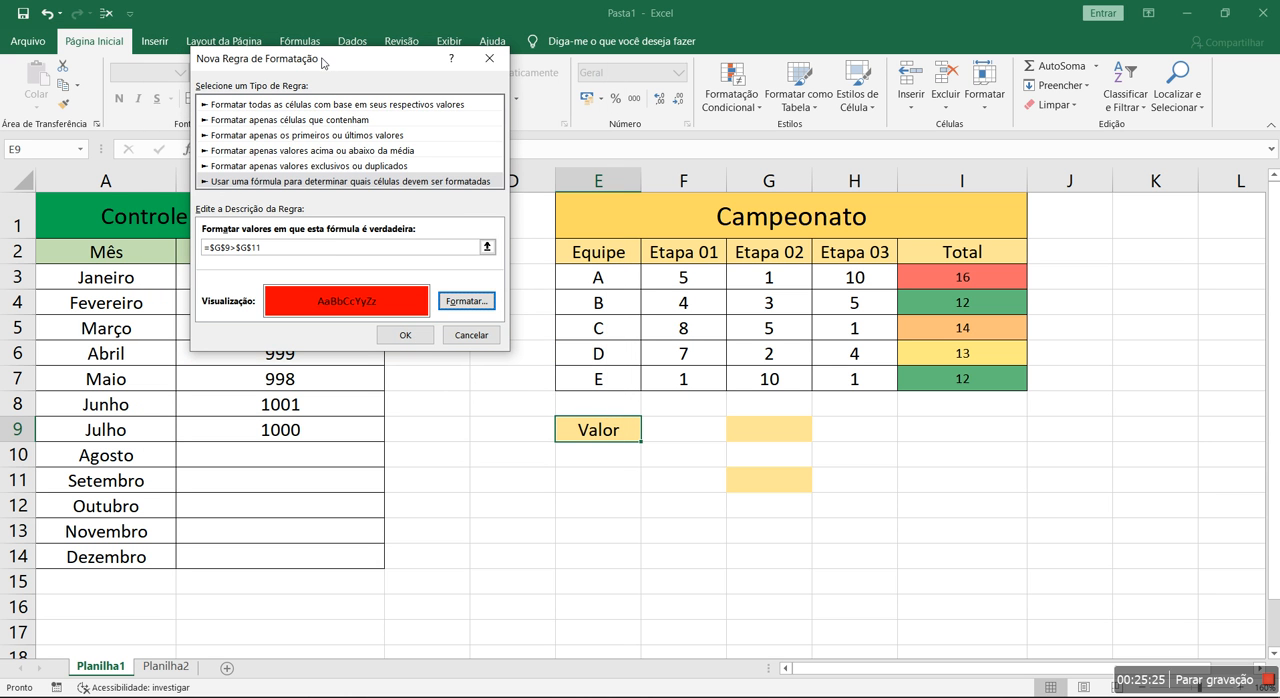
pyautogui.moveTo(323, 62); pyautogui.dragTo(335, 194)
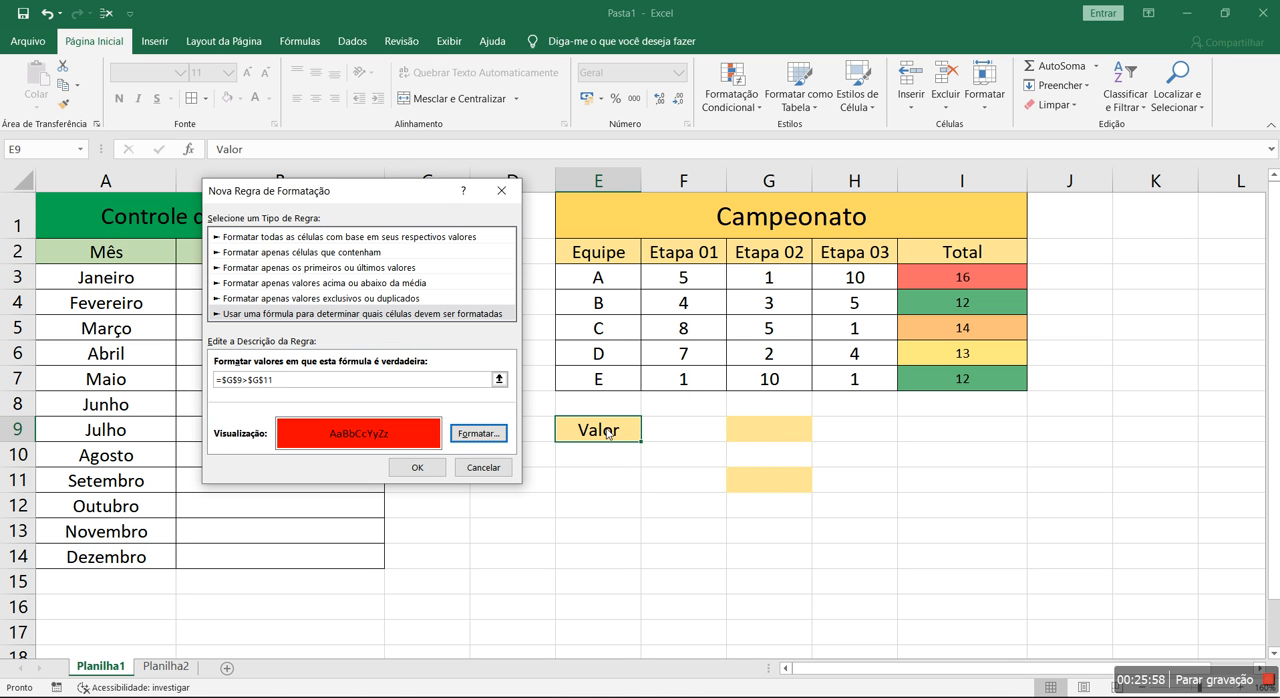
pyautogui.click(418, 468)
pyautogui.click(507, 321)
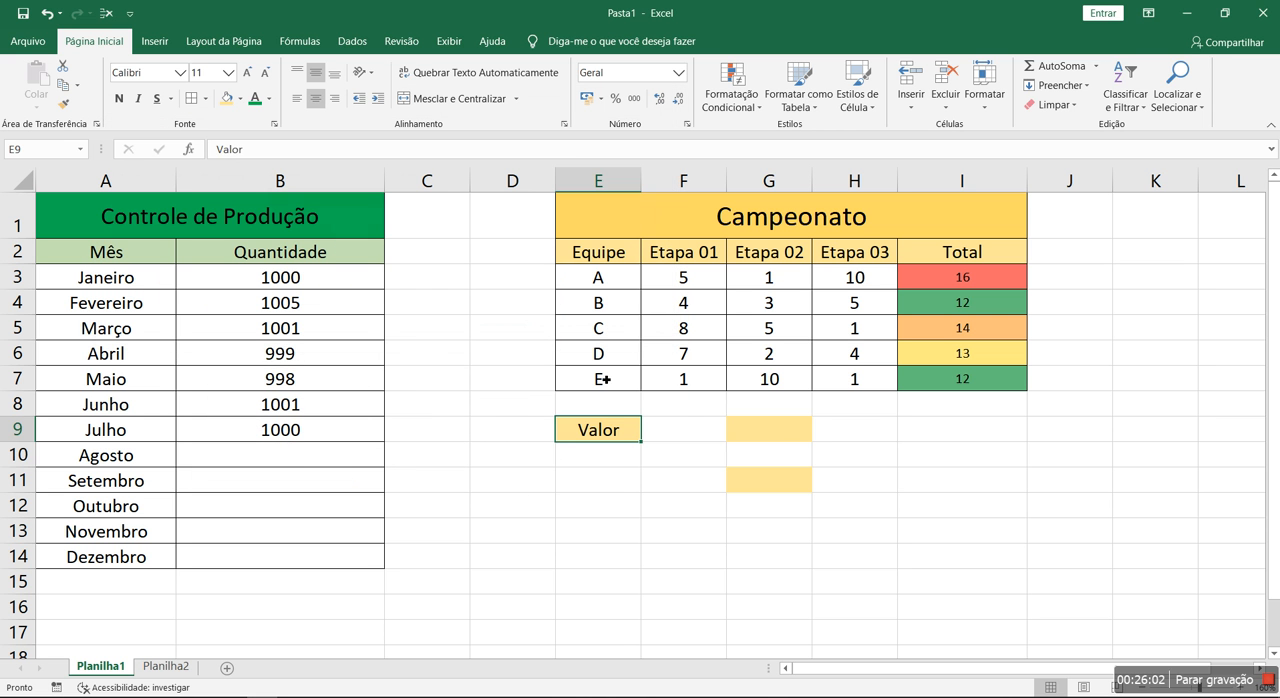
# Enter 1 in cell G9 and 2 in cell G11
pyautogui.click(778, 430)
pyautogui.write('1')
pyautogui.press('Down')
pyautogui.press('Down')
pyautogui.write('0')
pyautogui.press('Return')
pyautogui.press('Up')
pyautogui.write('2')
pyautogui.press('Return')
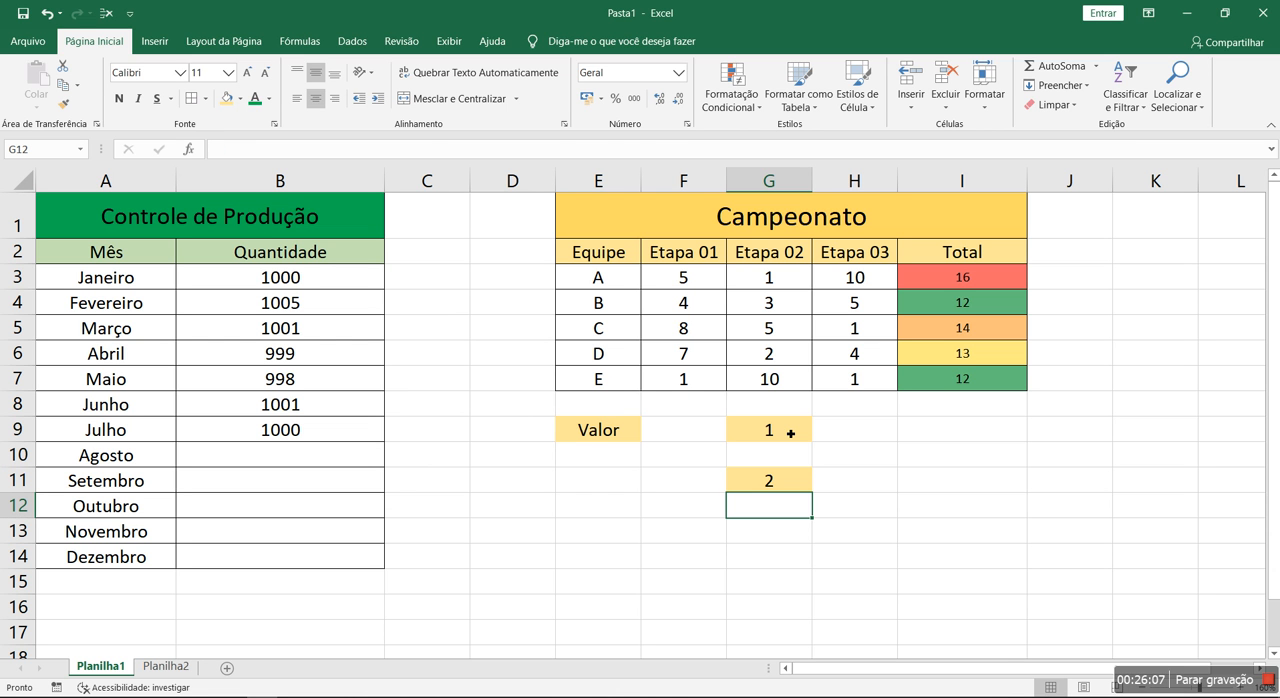
# Fill cell G9 with light blue and cell G11 with light green from the theme colors
pyautogui.click(837, 435)
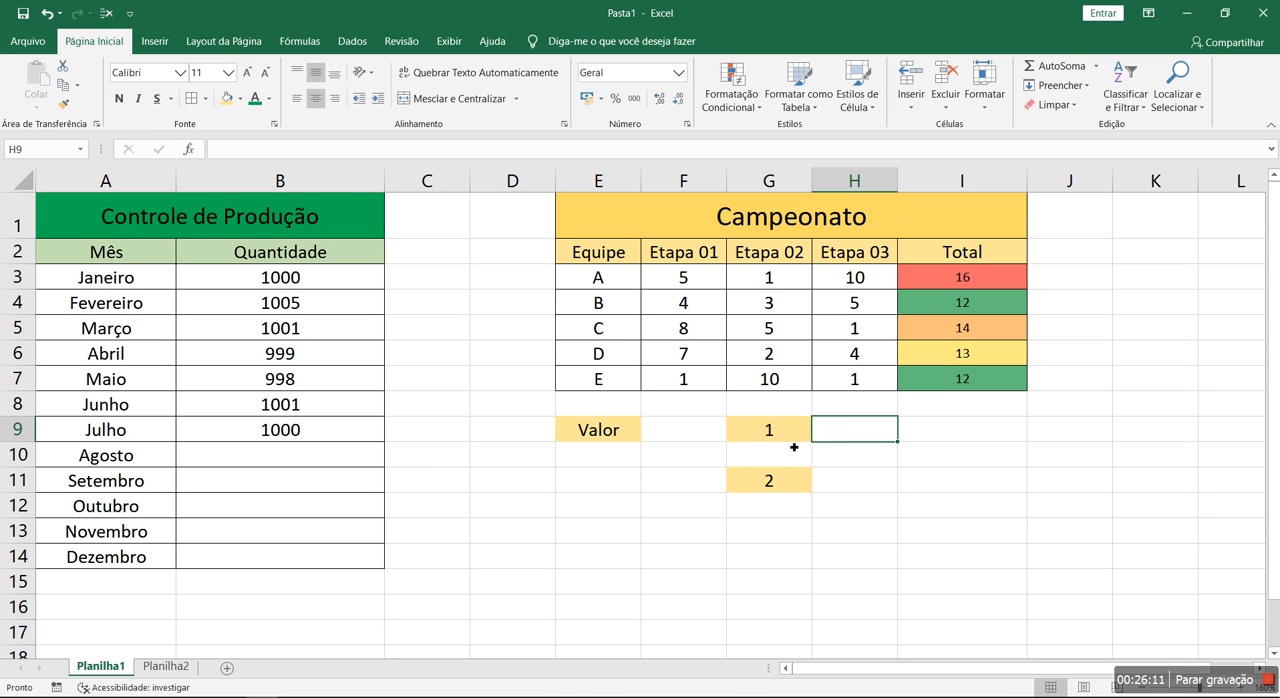
pyautogui.click(768, 428)
pyautogui.click(240, 98)
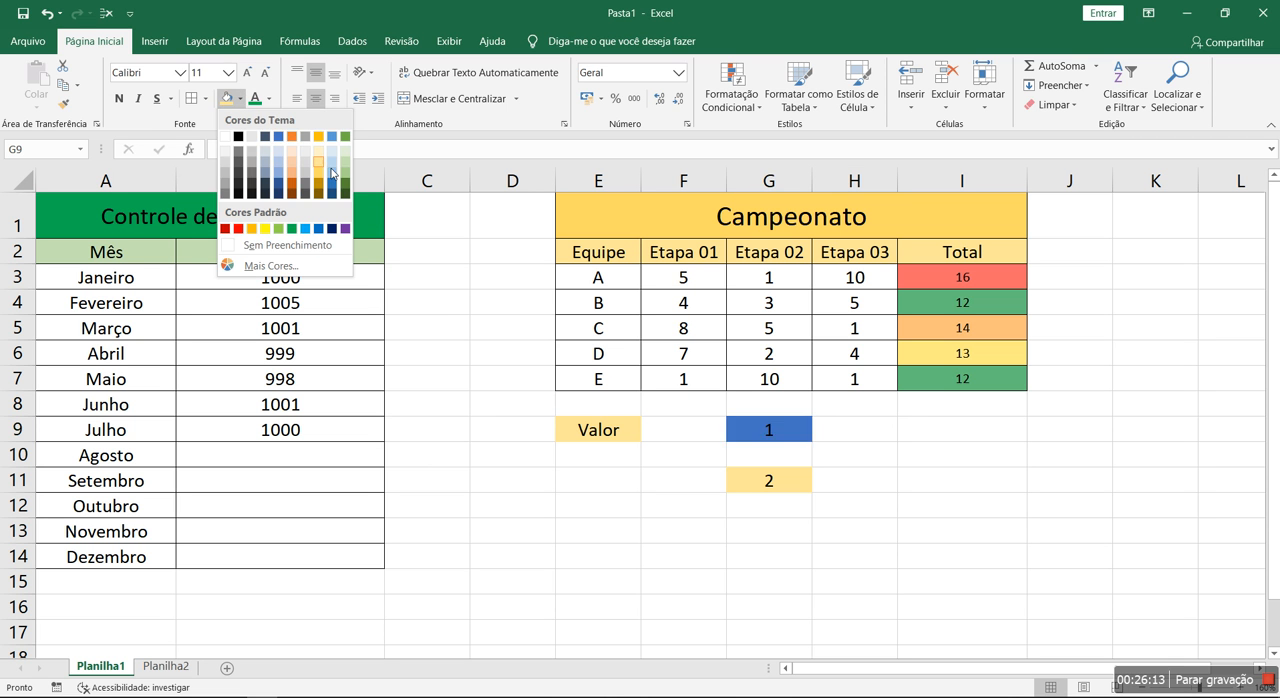
pyautogui.click(332, 171)
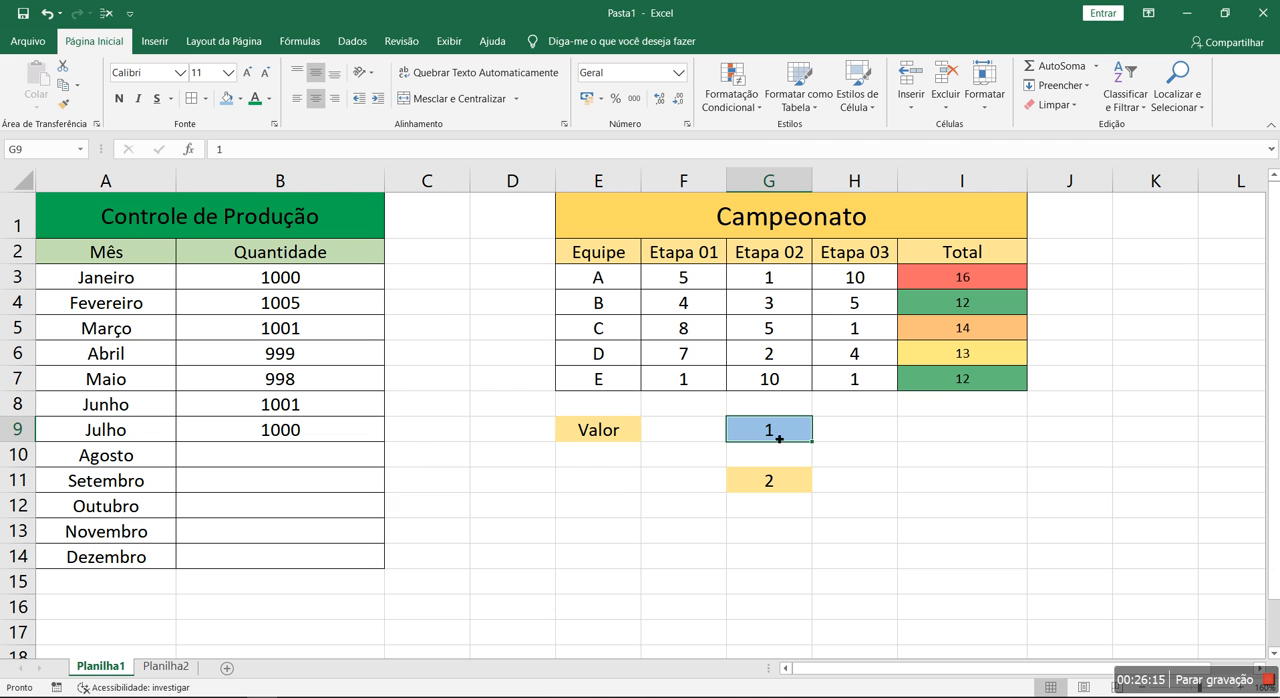
pyautogui.click(796, 489)
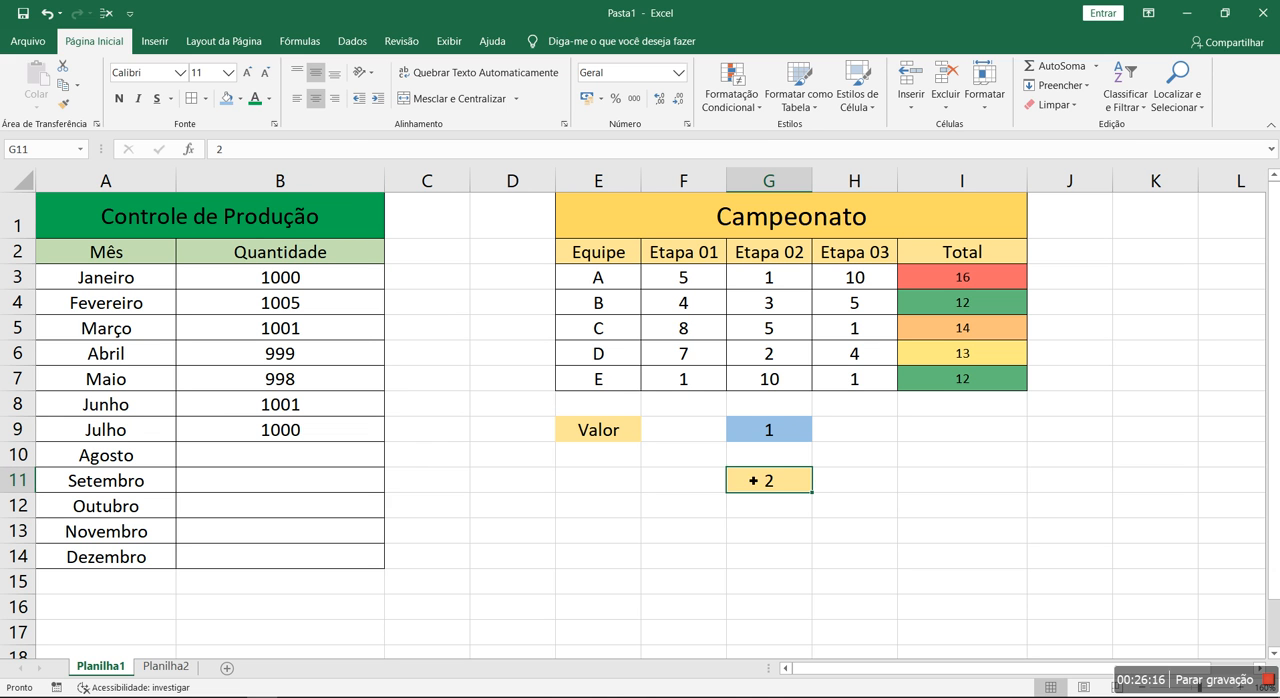
pyautogui.click(240, 98)
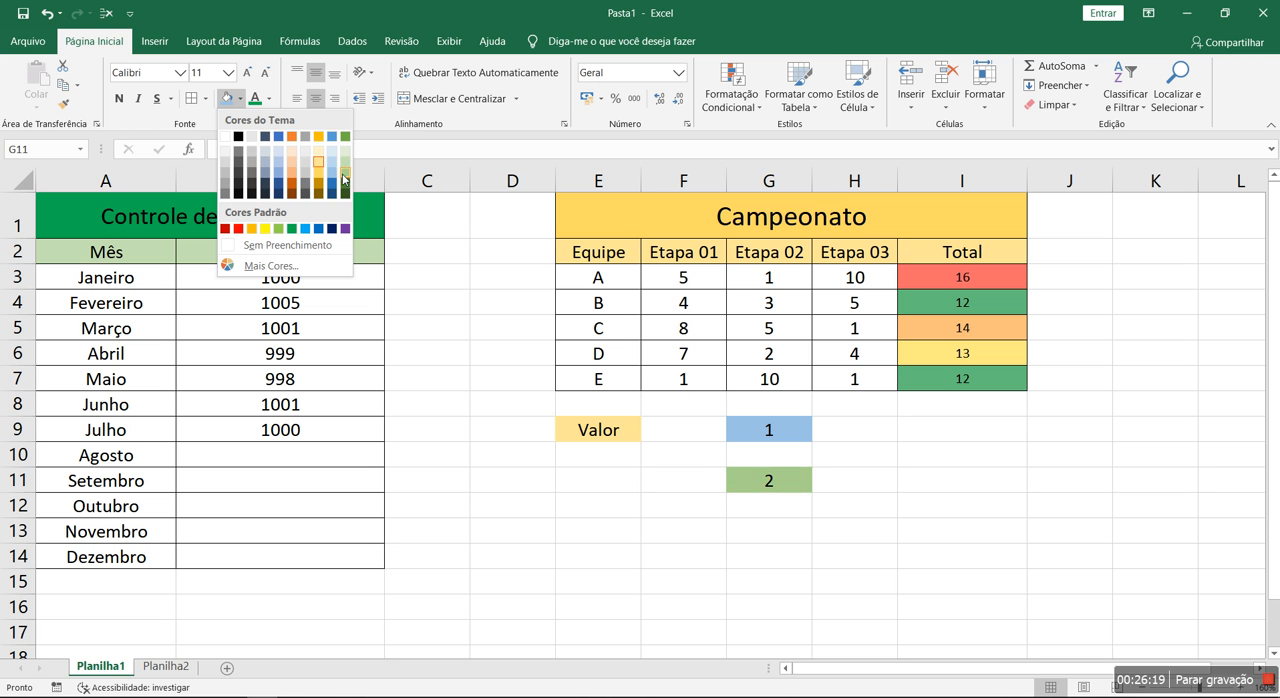
pyautogui.click(344, 174)
# Enter the note "Quando o Azul for maior que o verde (Valor fica vermelho)" in cell H10
pyautogui.click(795, 436)
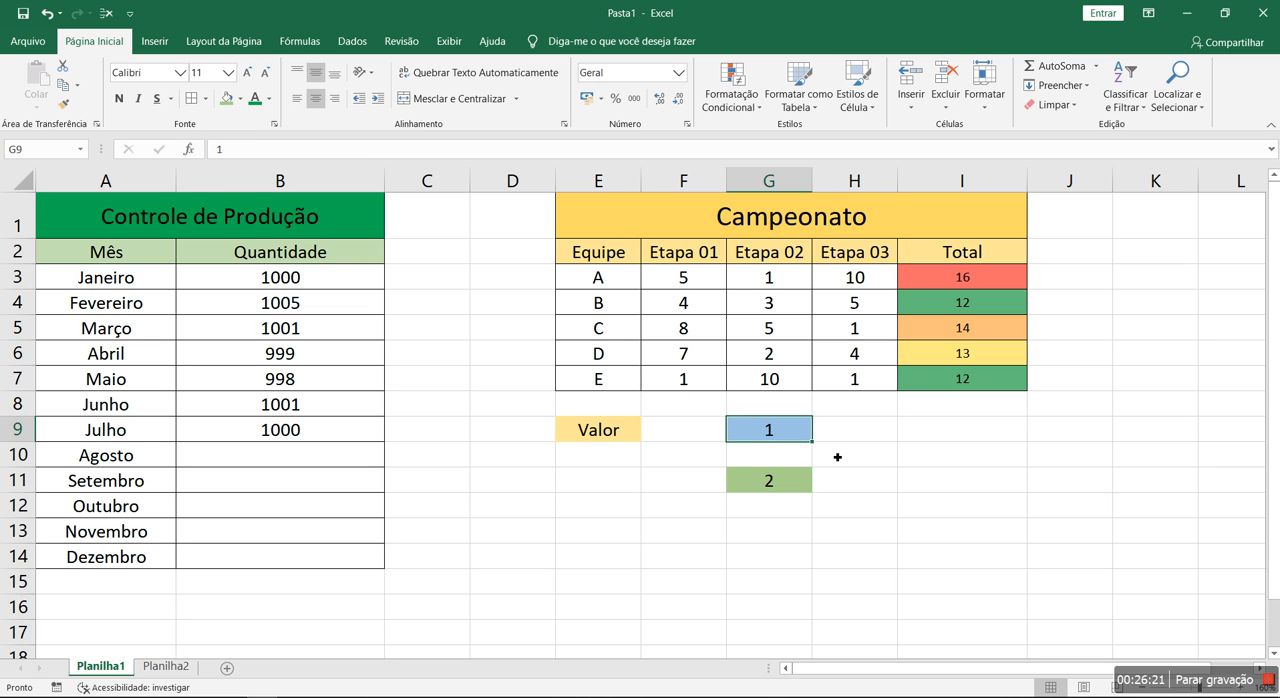
pyautogui.click(834, 452)
pyautogui.write('QUando o Azul ')
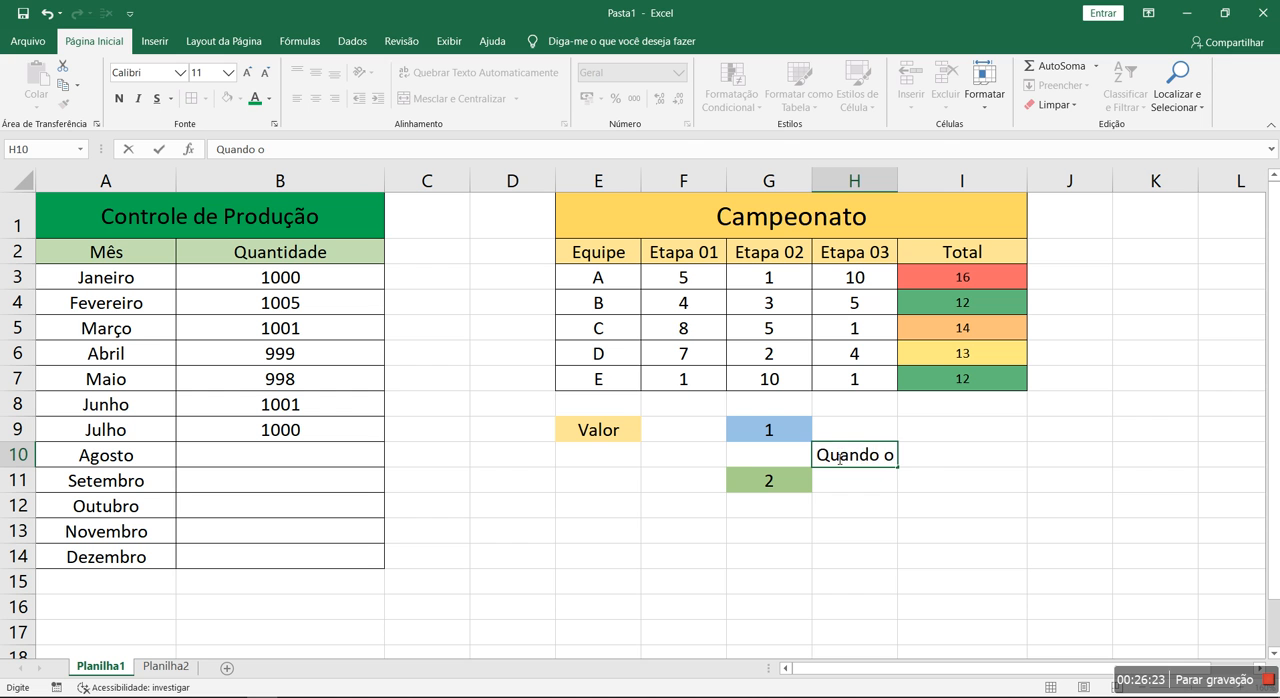
pyautogui.write('for maior')
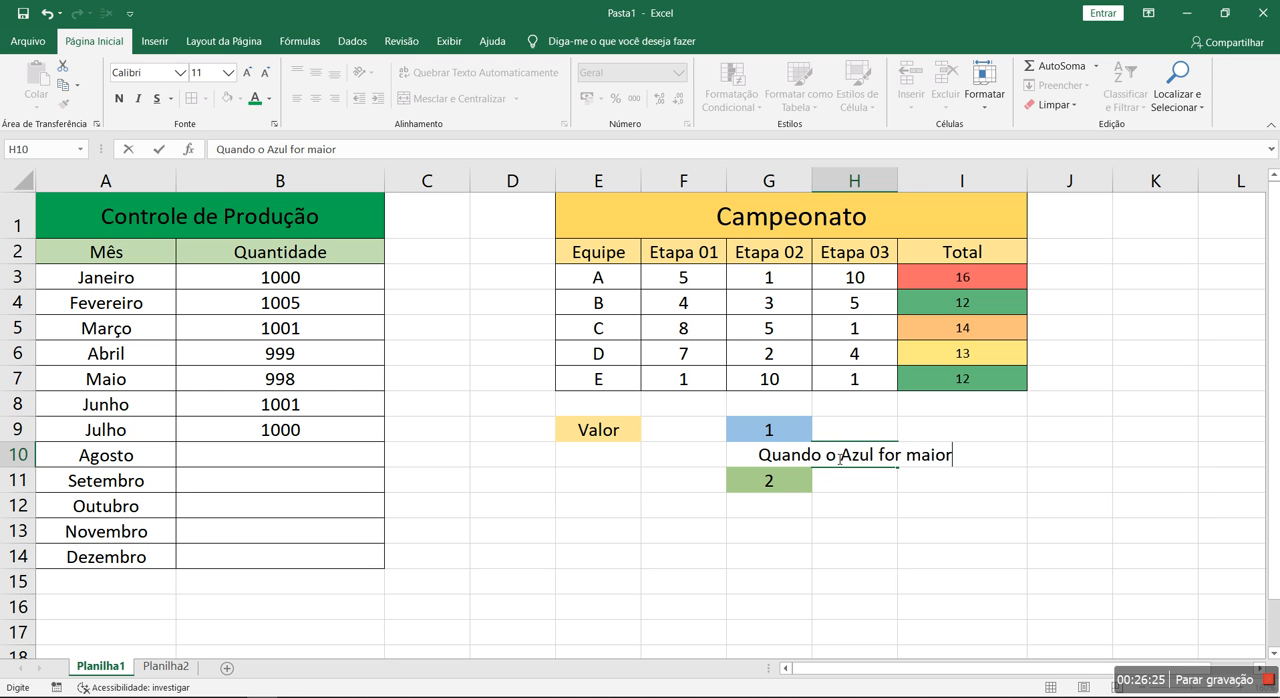
pyautogui.write(' que o verde')
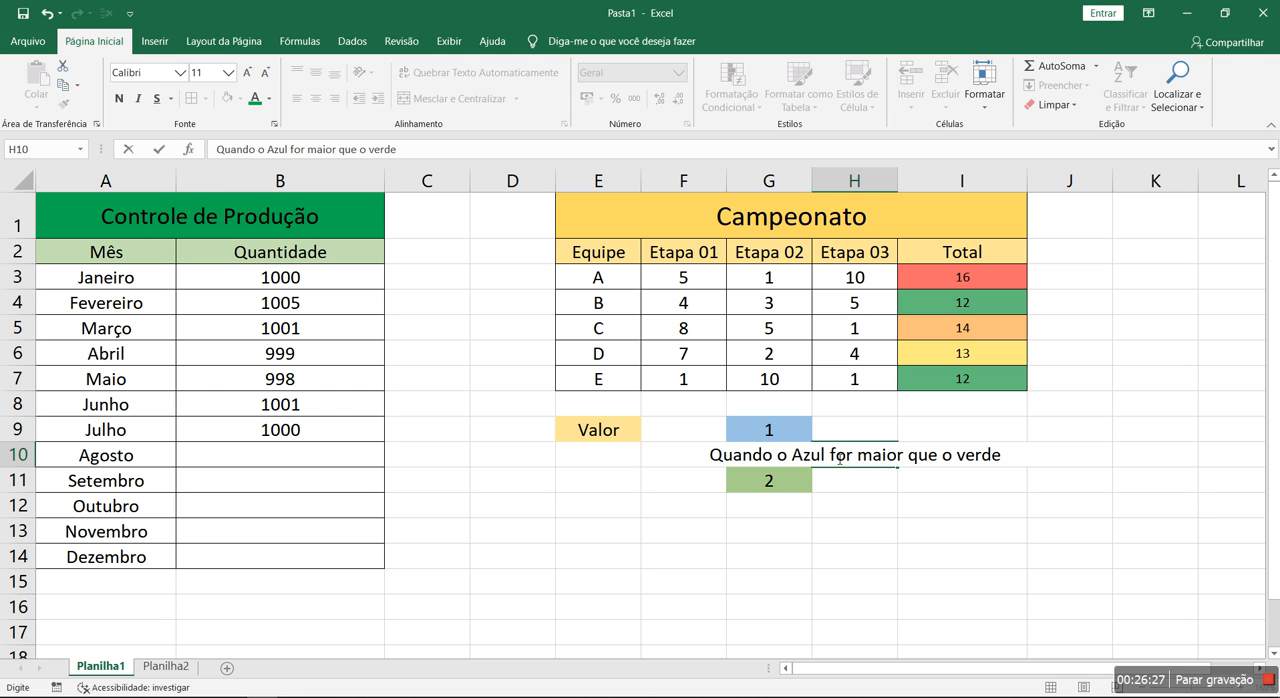
pyautogui.write(' (Val')
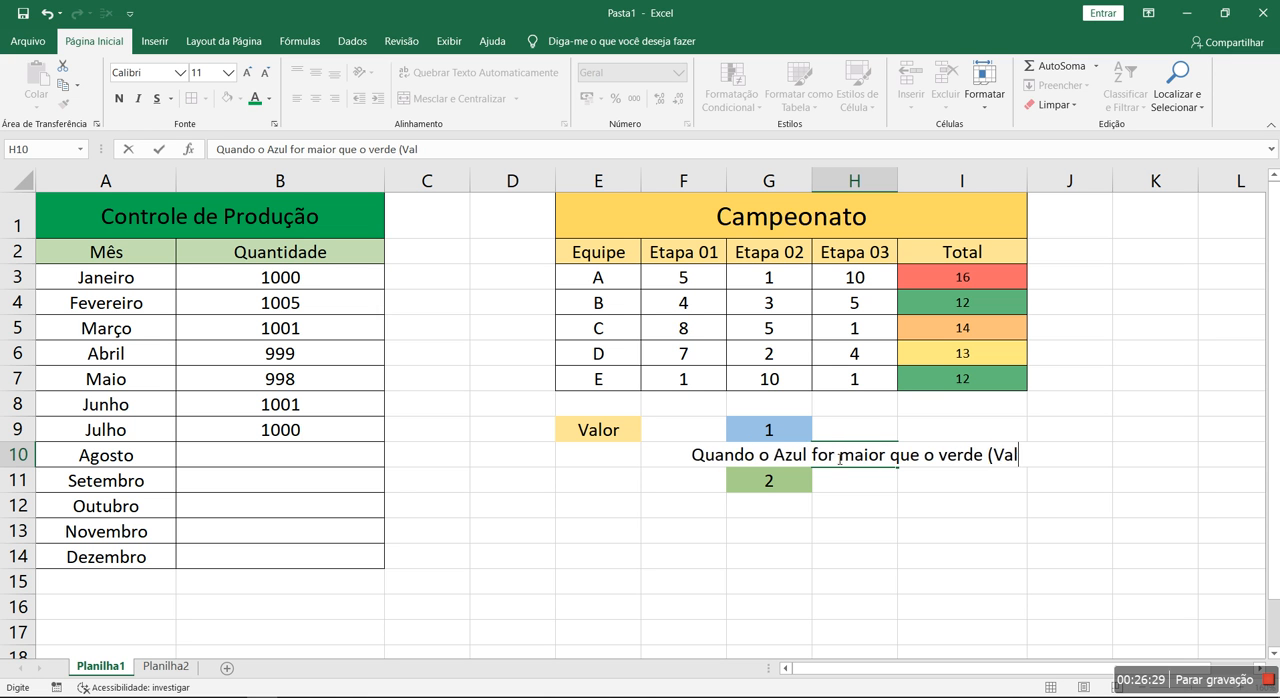
pyautogui.write('or fica vermelho)')
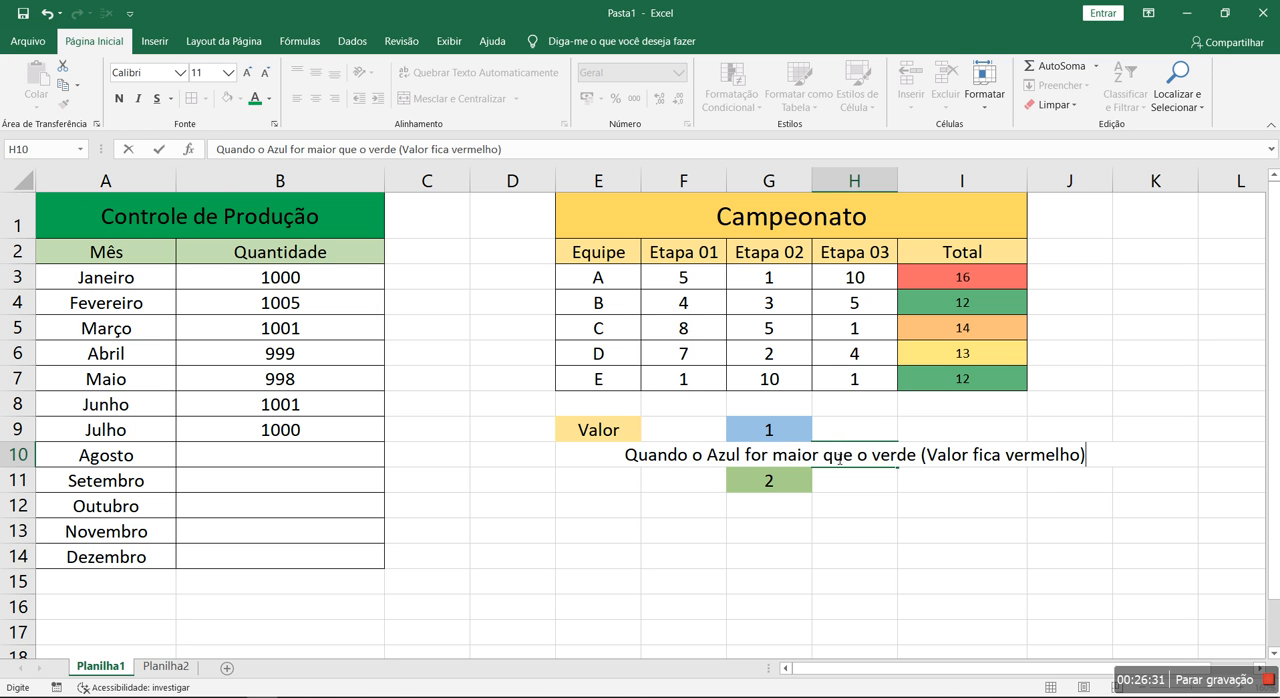
pyautogui.press('Return')
pyautogui.moveTo(935, 556); pyautogui.dragTo(937, 571)
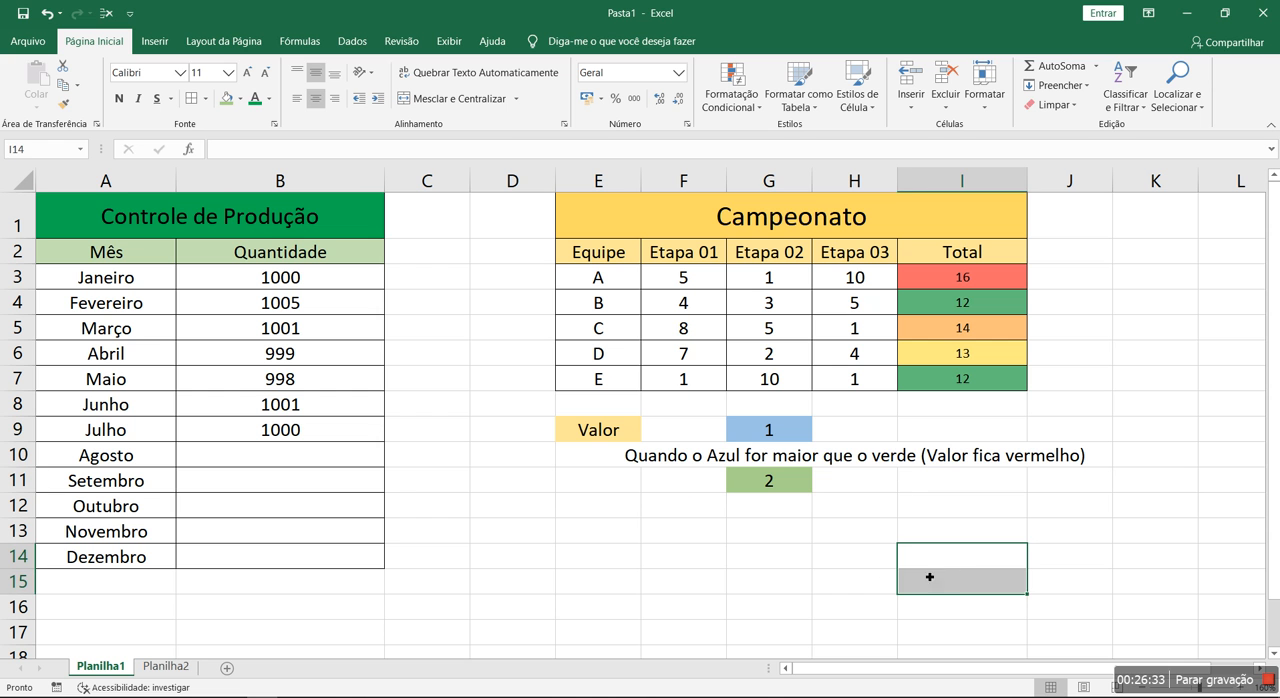
# Change the blue cell G9 to 3 to test the formula rule on E9
pyautogui.click(775, 441)
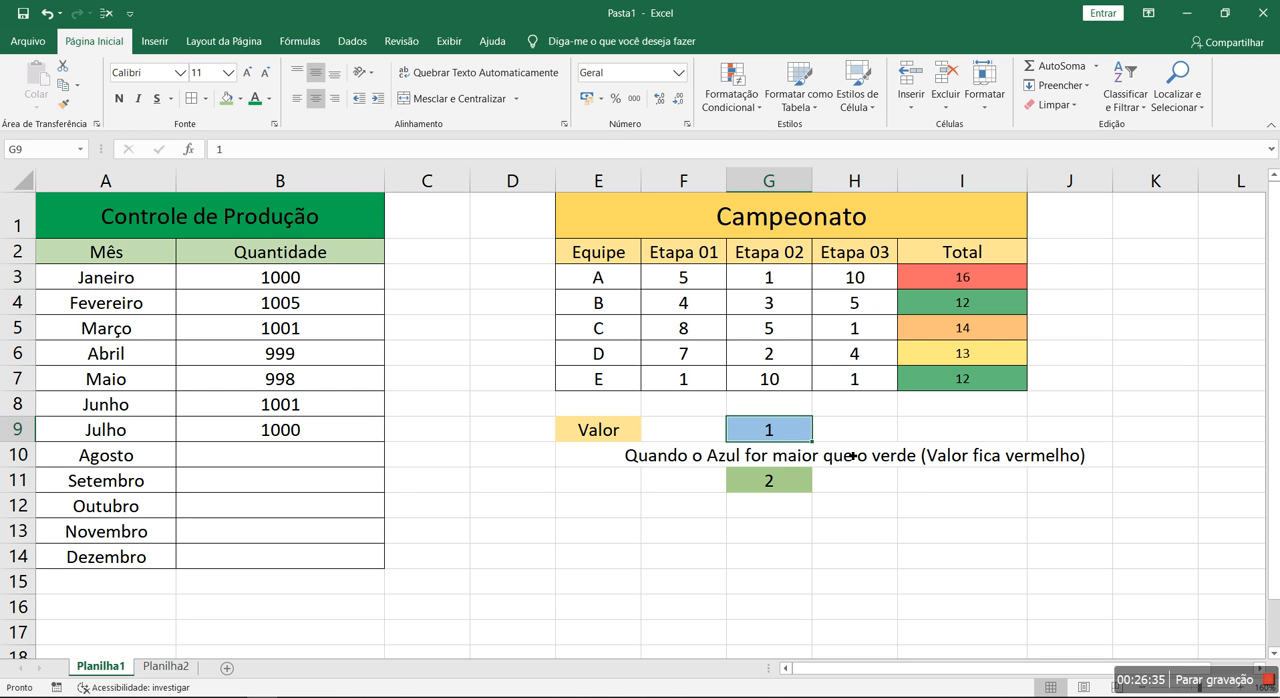
pyautogui.write('3')
pyautogui.press('Return')
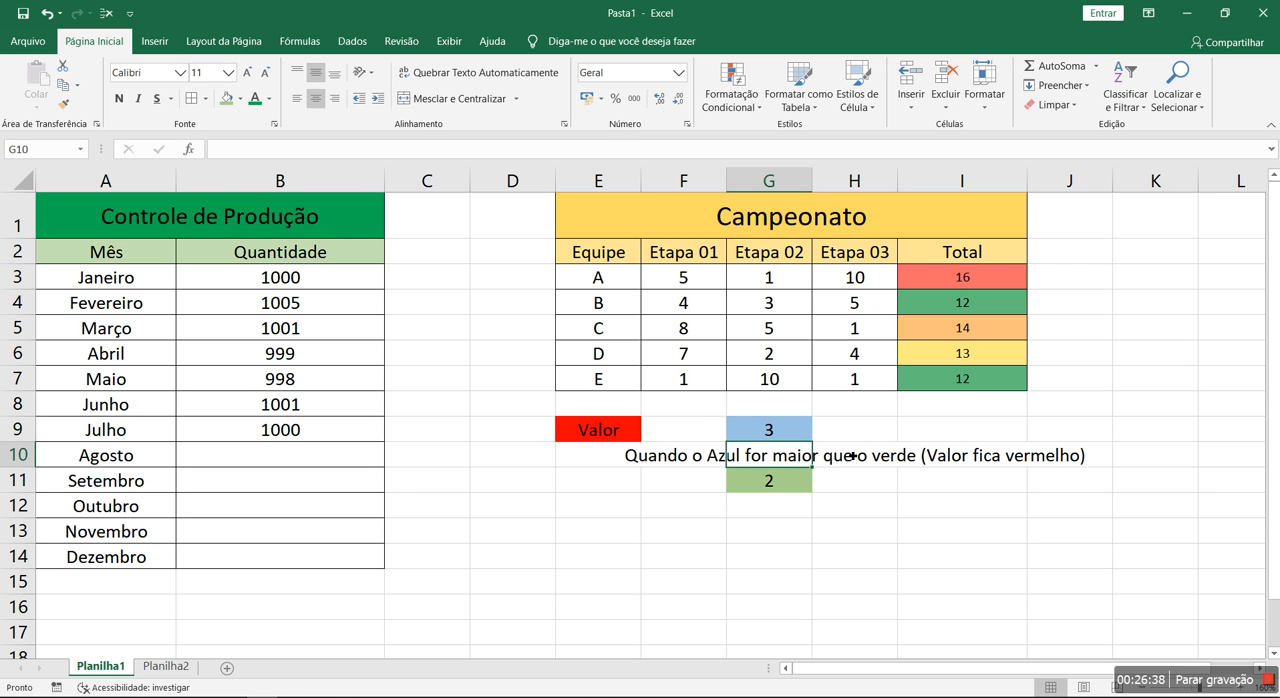
pyautogui.click(624, 432)
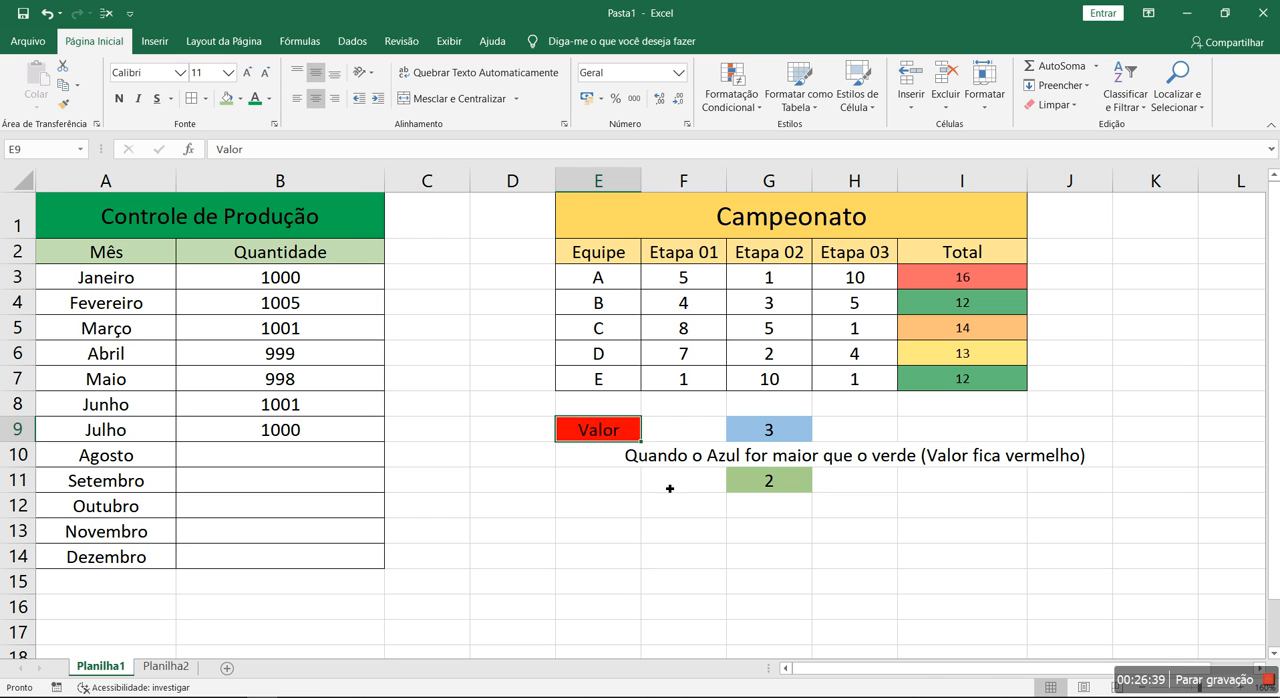
# Delete the contents of E9:J12 and clear the conditional formatting rules from these cells
pyautogui.moveTo(610, 438); pyautogui.dragTo(1084, 500)
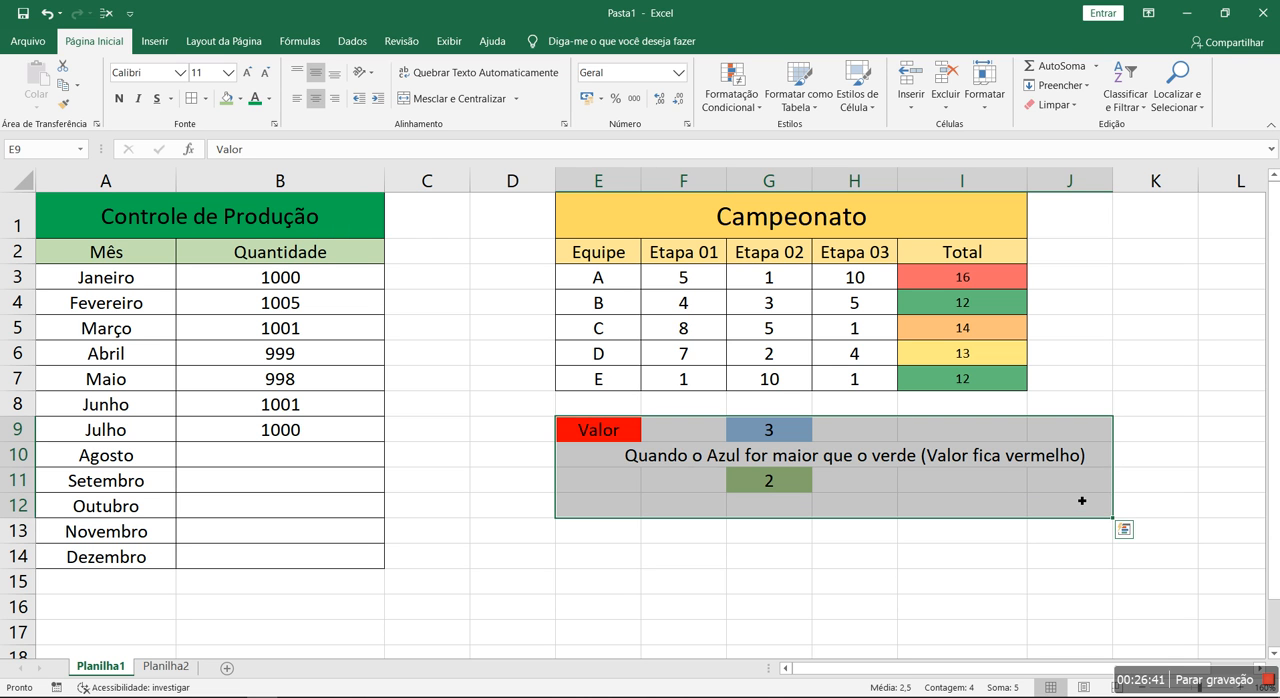
pyautogui.press('Delete')
pyautogui.click(734, 100)
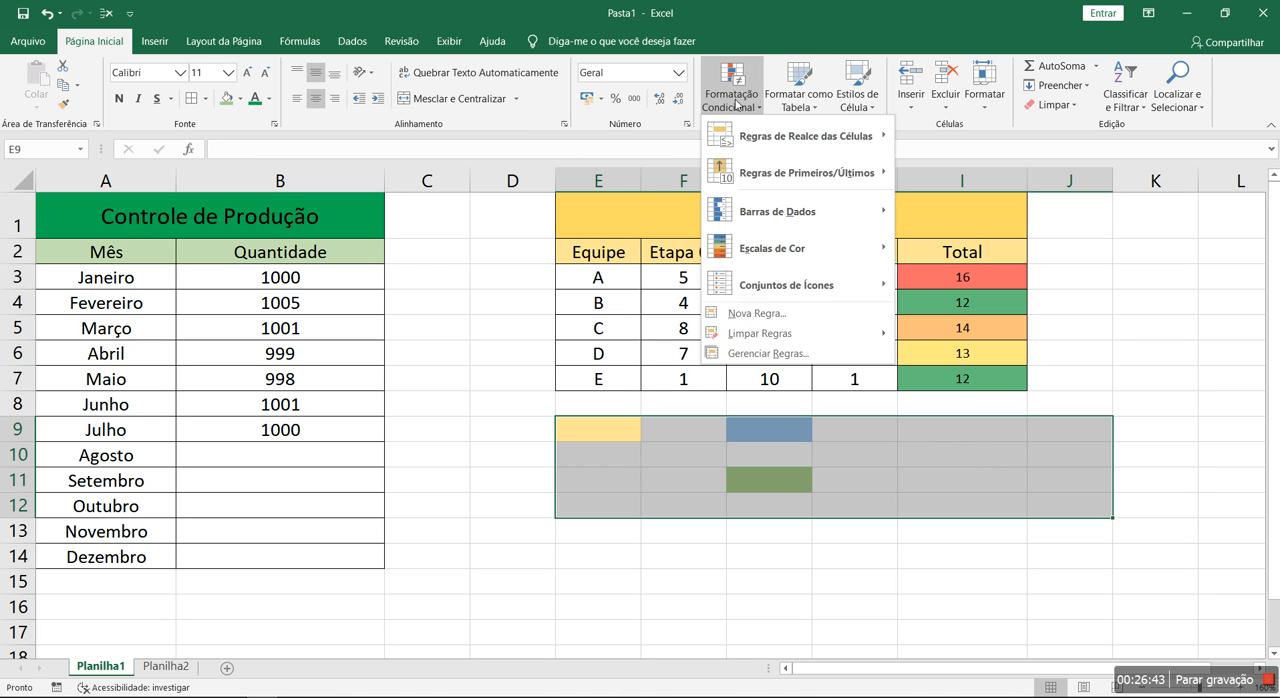
pyautogui.moveTo(786, 338)
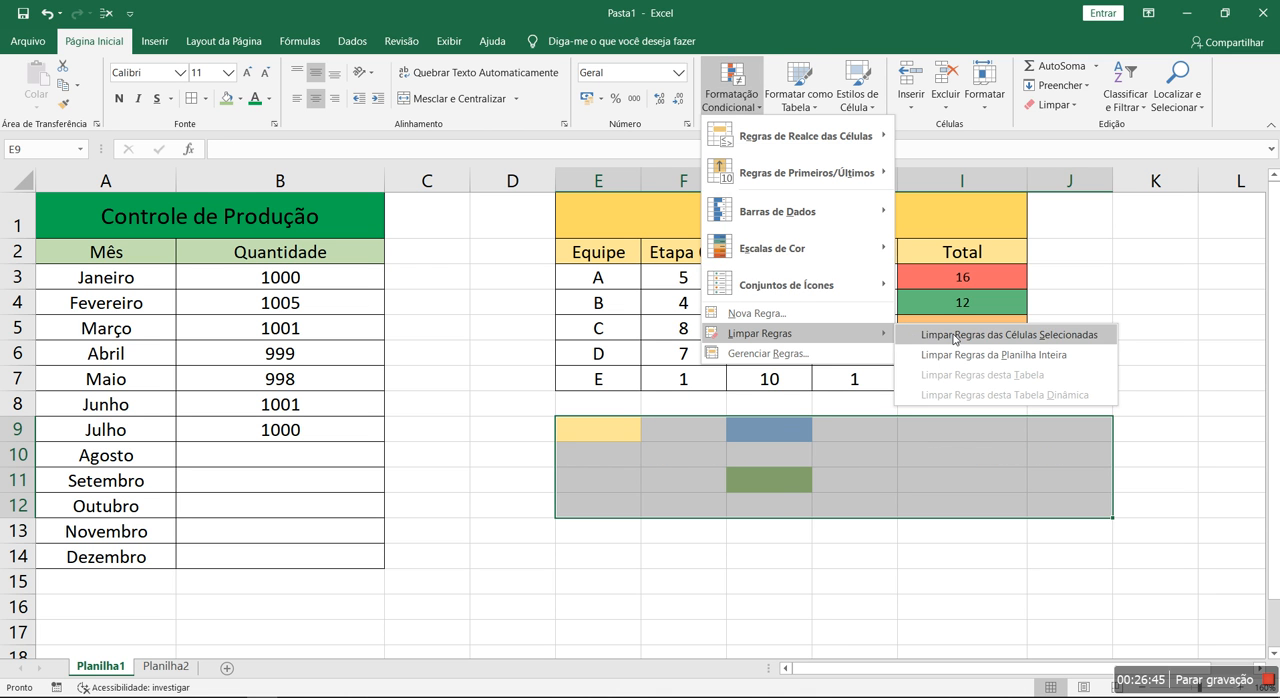
pyautogui.click(953, 336)
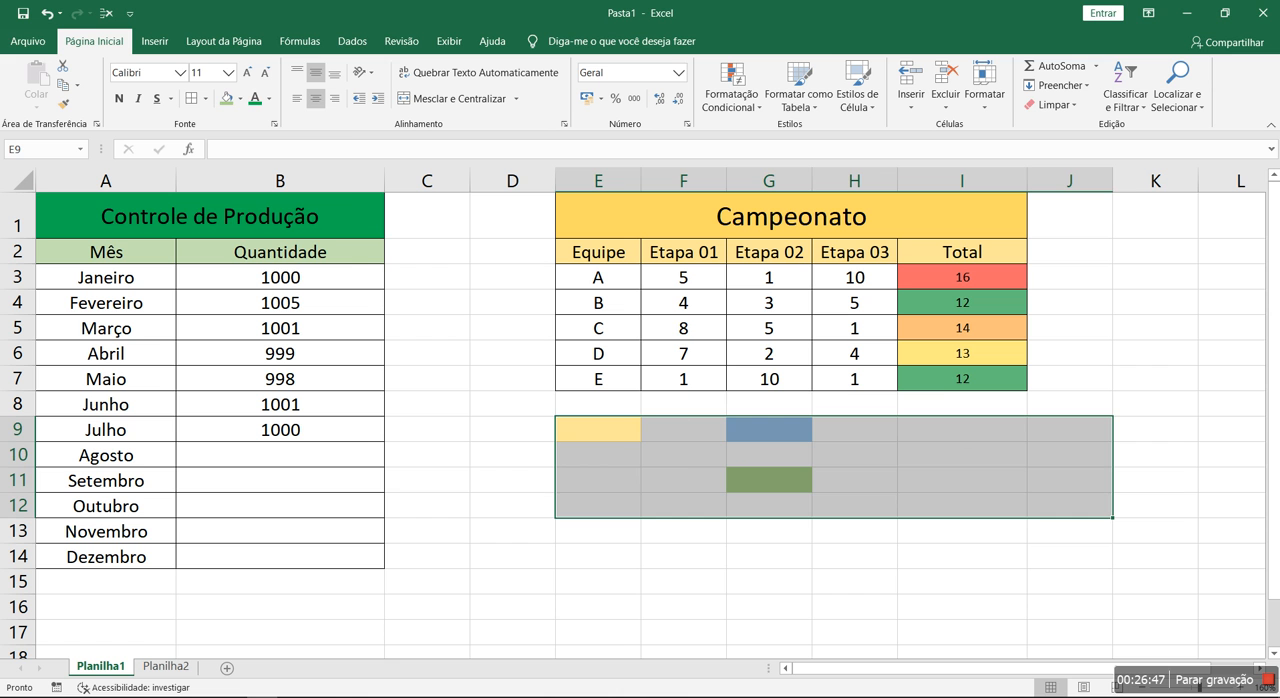
# Remove the fill color from the selected range E9:J12
pyautogui.click(240, 99)
pyautogui.click(270, 251)
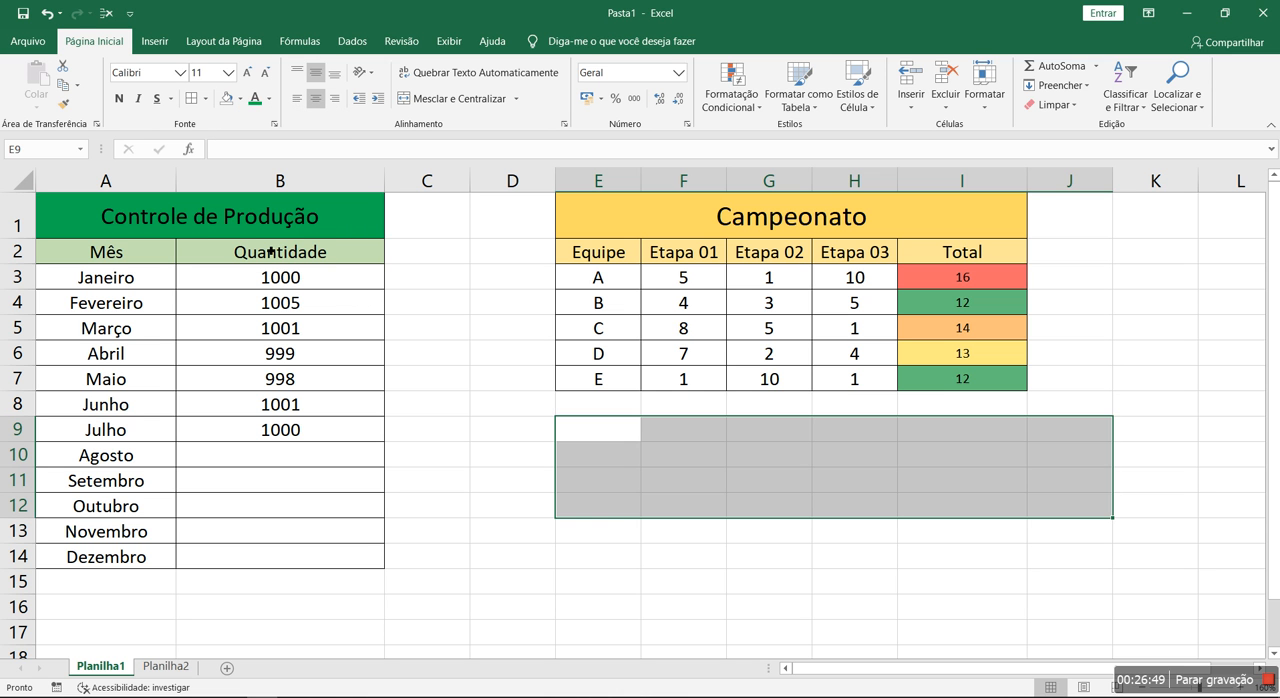
pyautogui.click(730, 503)
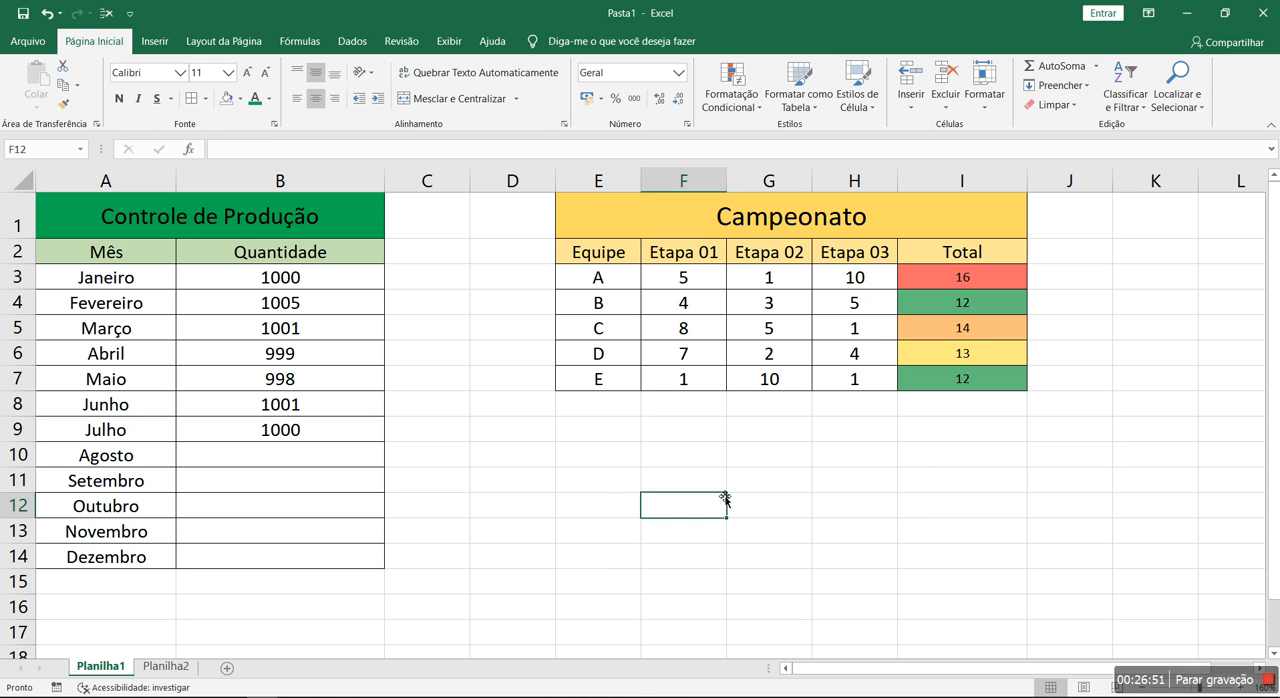
# Examine the rule types offered for a new conditional formatting rule, including the one for cells that contain a value
pyautogui.click(731, 95)
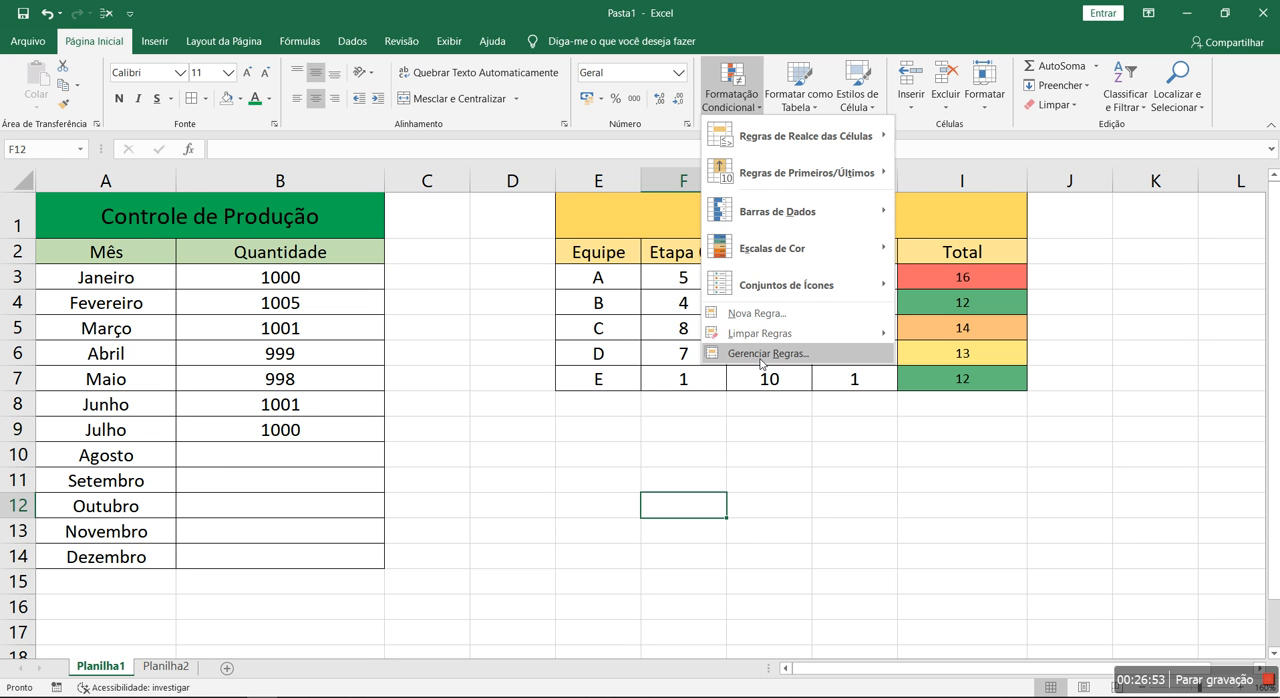
pyautogui.click(762, 354)
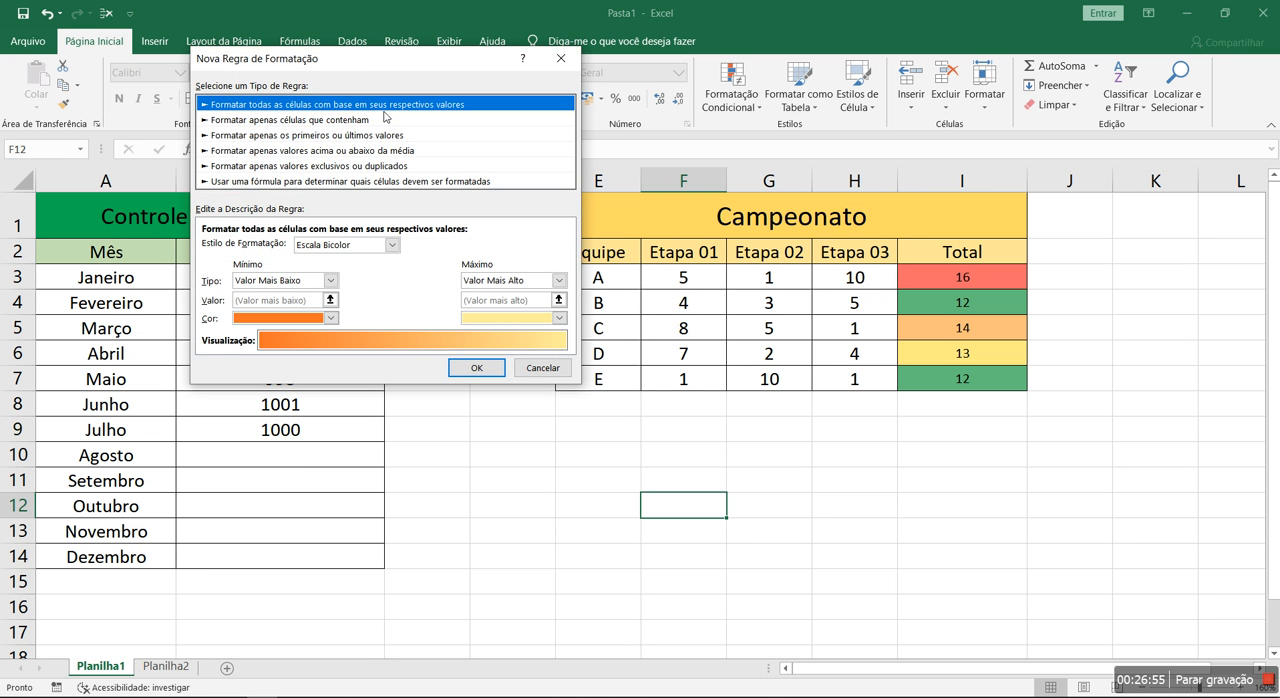
pyautogui.moveTo(402, 69); pyautogui.dragTo(612, 252)
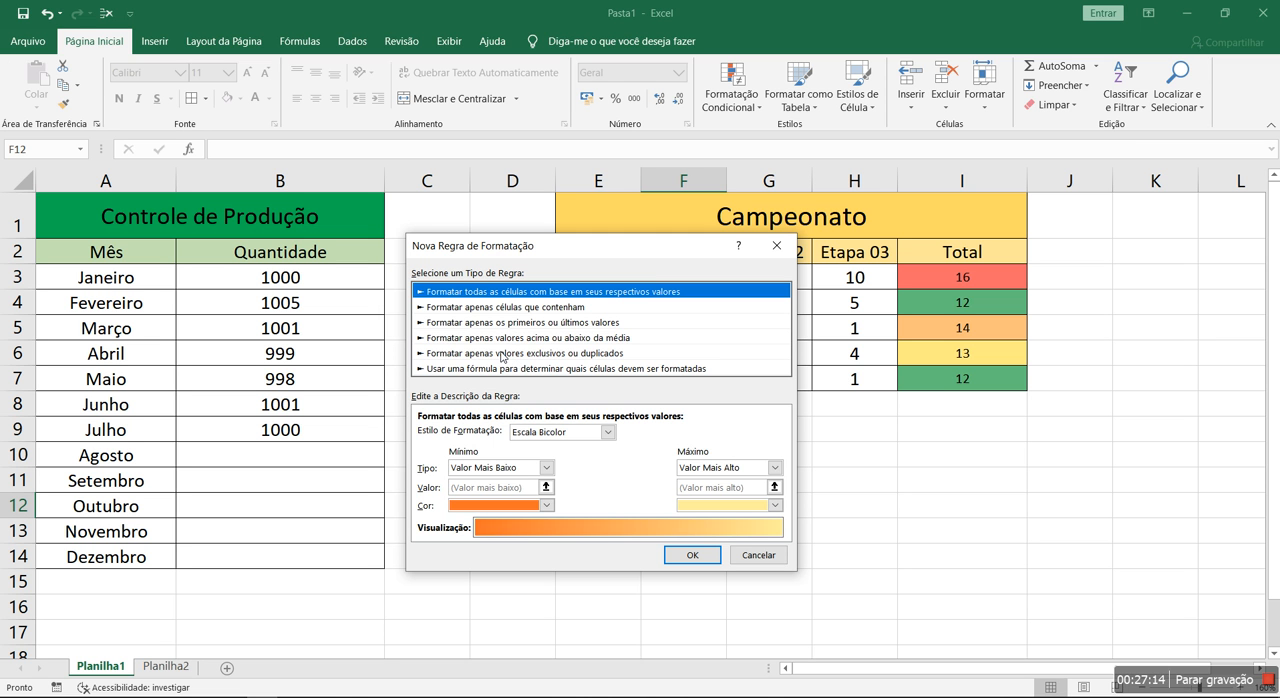
pyautogui.click(432, 308)
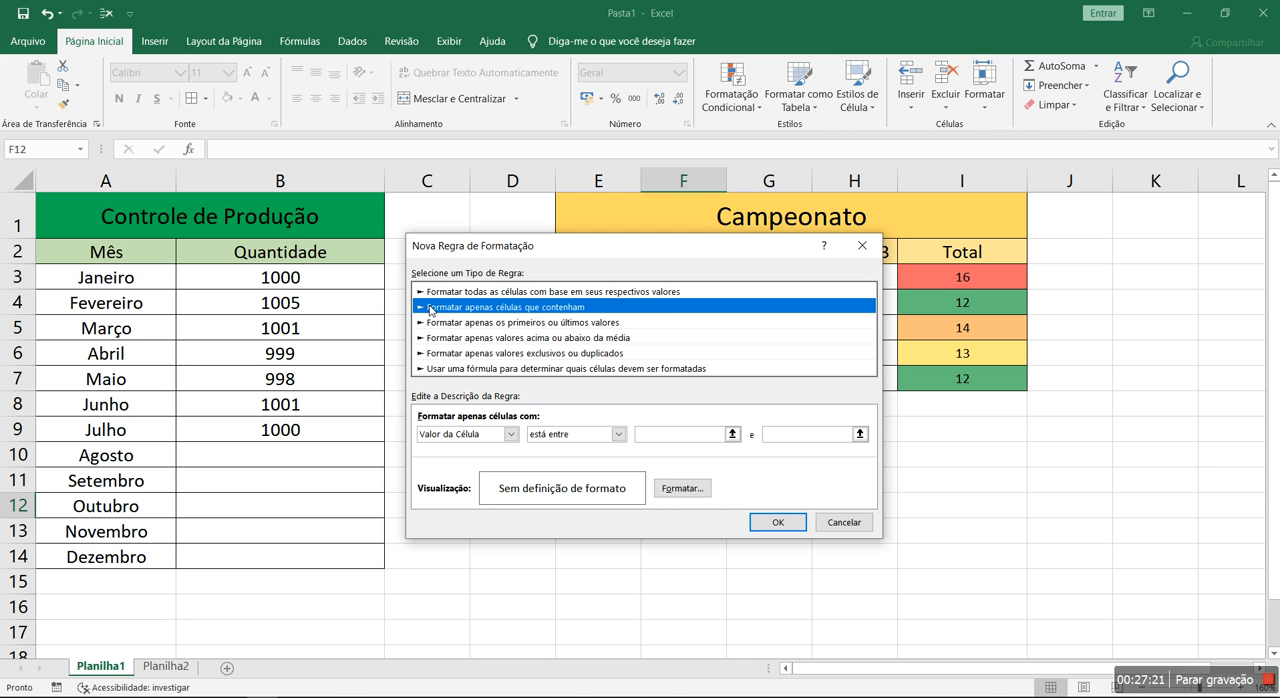
pyautogui.press('Escape')
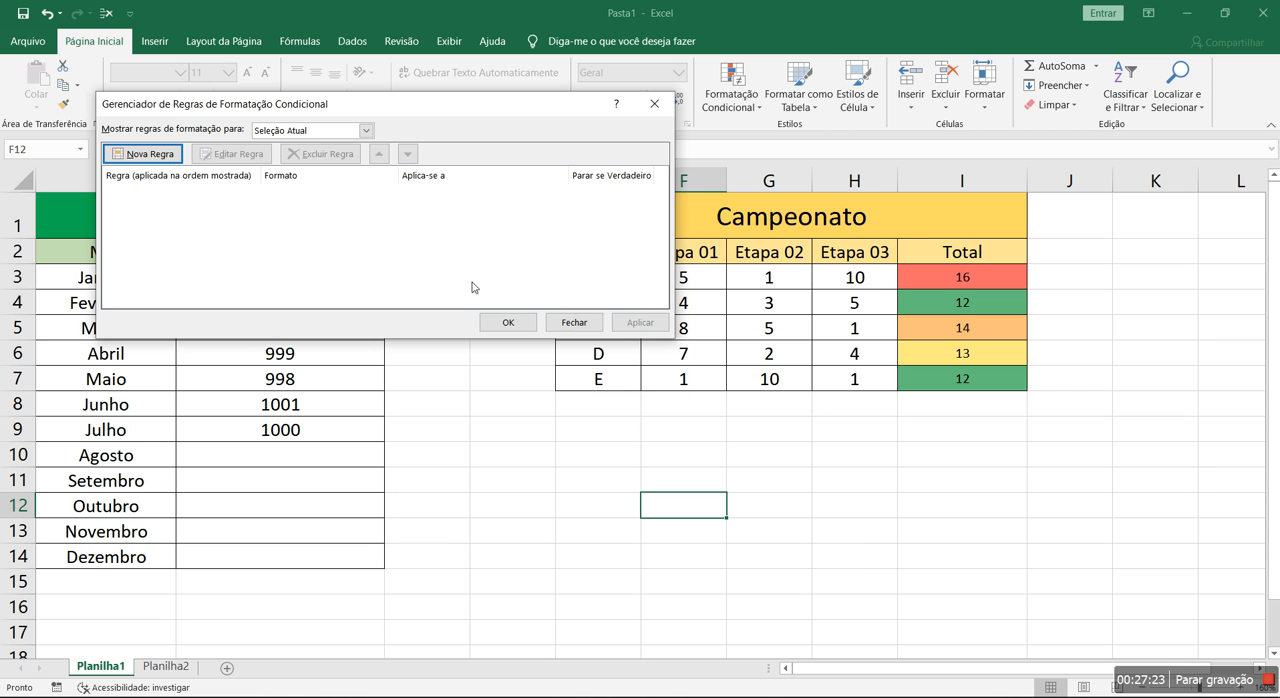
pyautogui.click(567, 323)
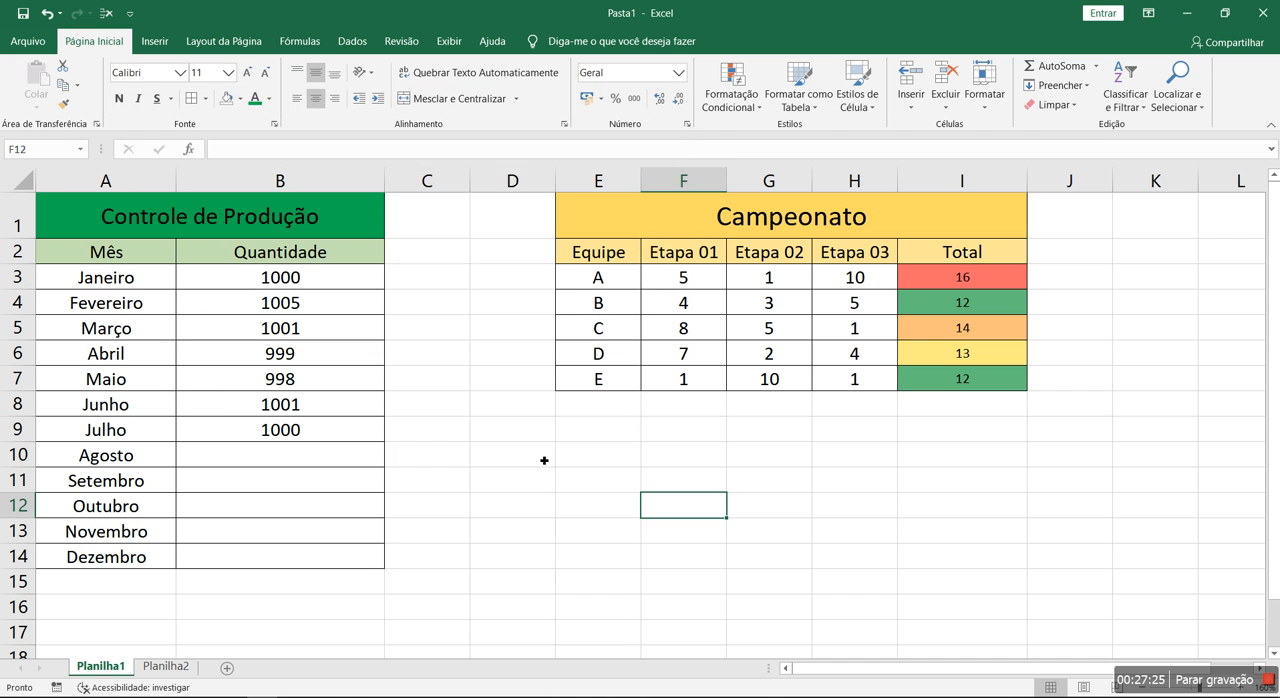
pyautogui.click(545, 458)
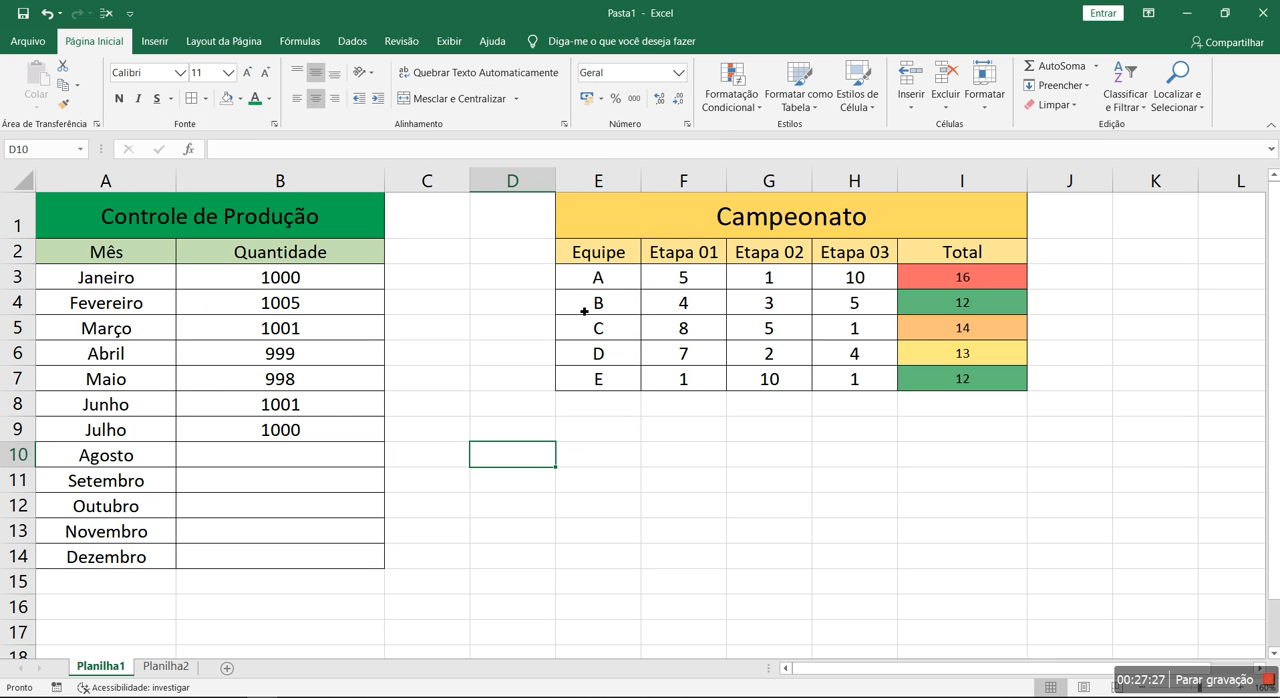
# Delete columns E to I, which hold the Campeonato table
pyautogui.moveTo(598, 180); pyautogui.dragTo(1020, 180)
pyautogui.rightClick(1020, 178)
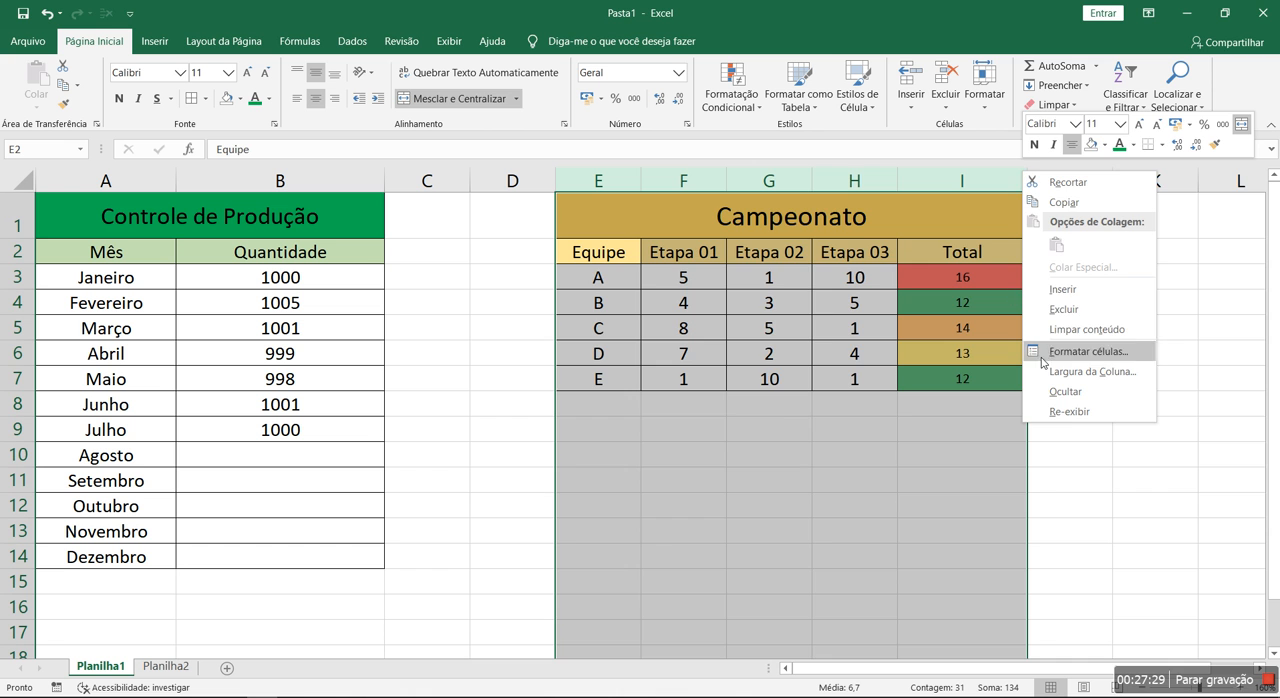
pyautogui.click(1062, 311)
pyautogui.click(740, 273)
pyautogui.click(815, 358)
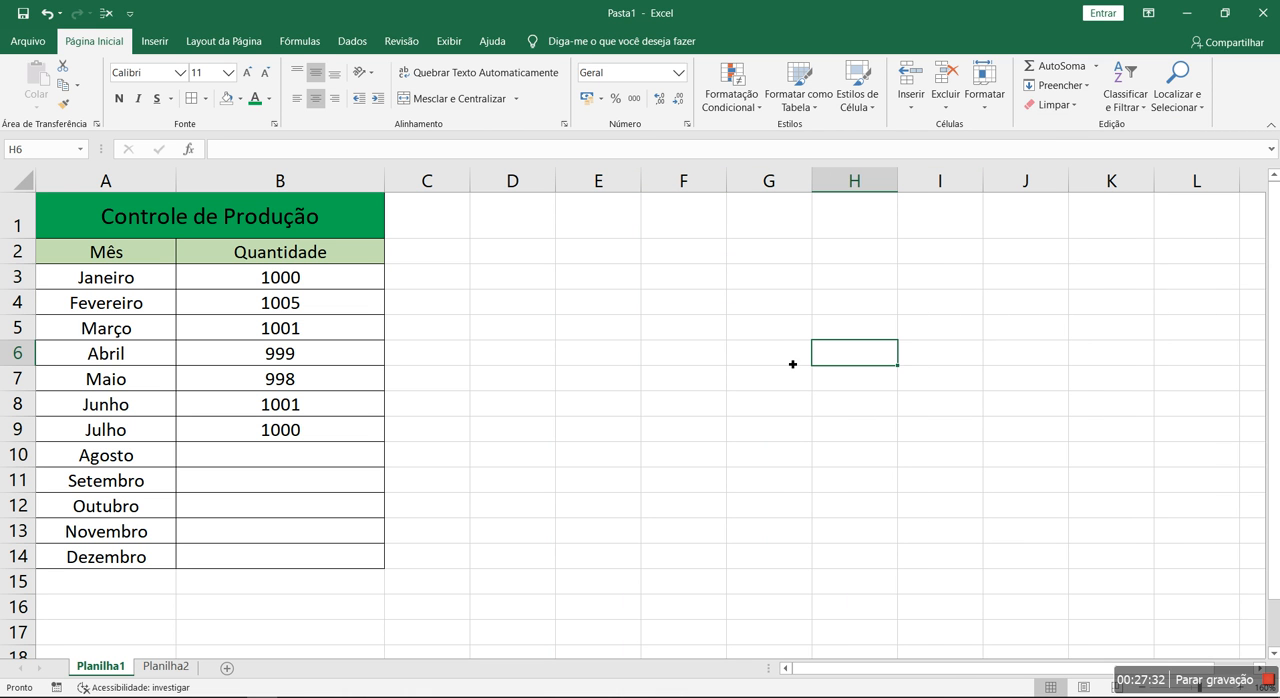
pyautogui.moveTo(360, 278); pyautogui.dragTo(349, 557)
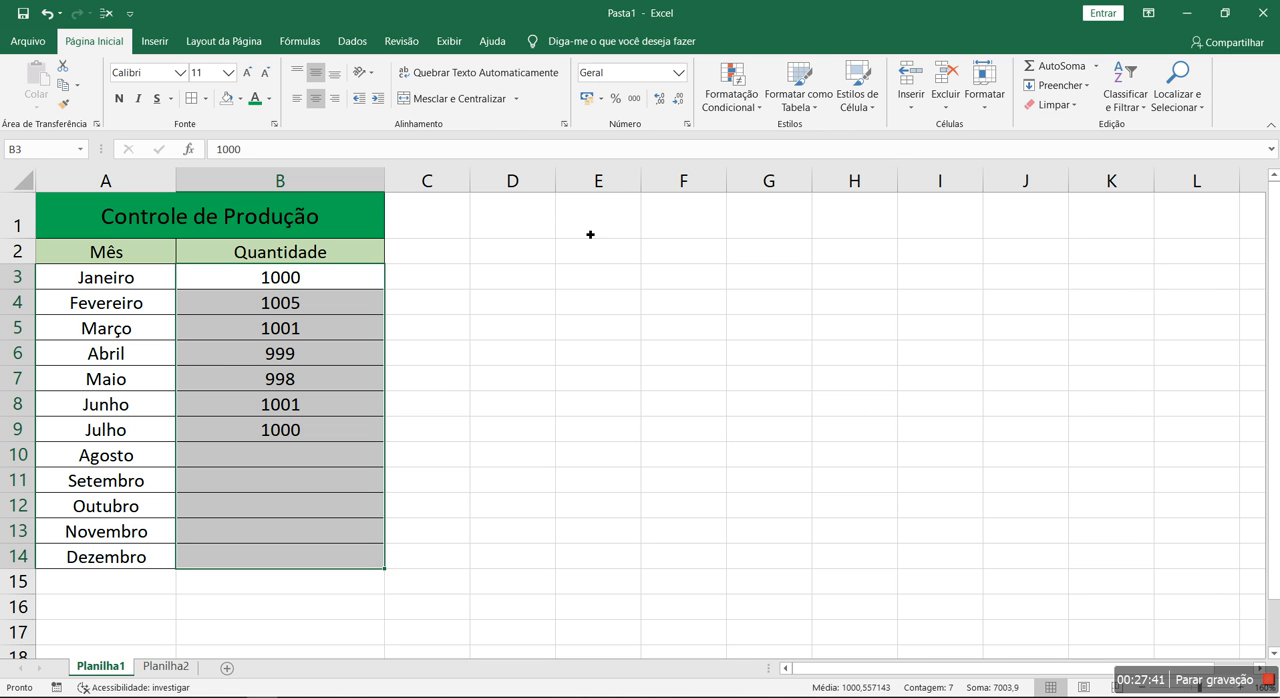
pyautogui.click(731, 92)
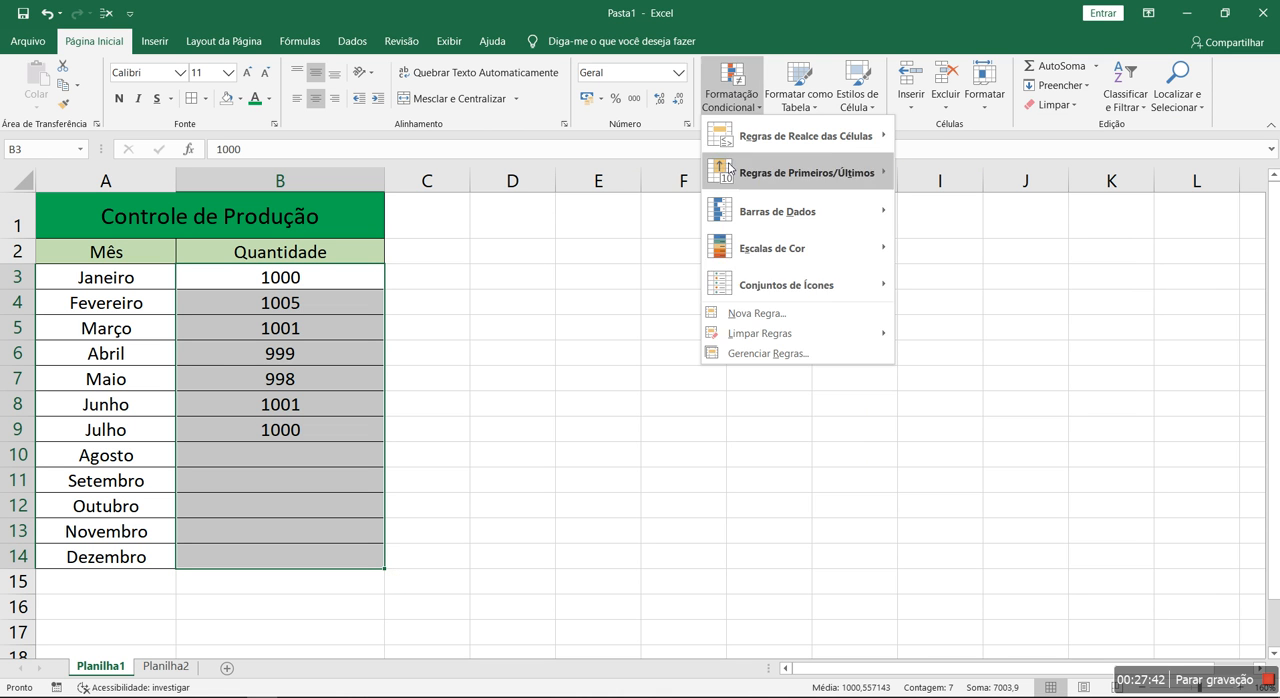
pyautogui.click(728, 352)
pyautogui.moveTo(466, 105); pyautogui.dragTo(921, 221)
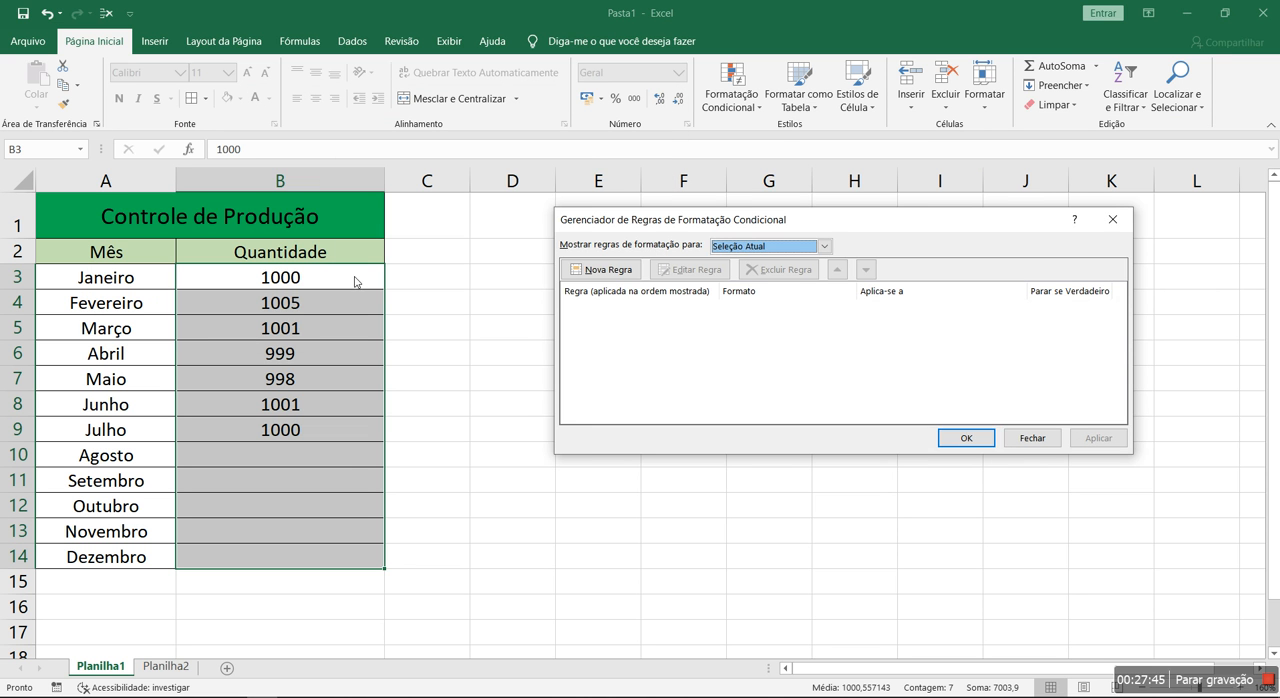
pyautogui.click(626, 273)
pyautogui.click(722, 235)
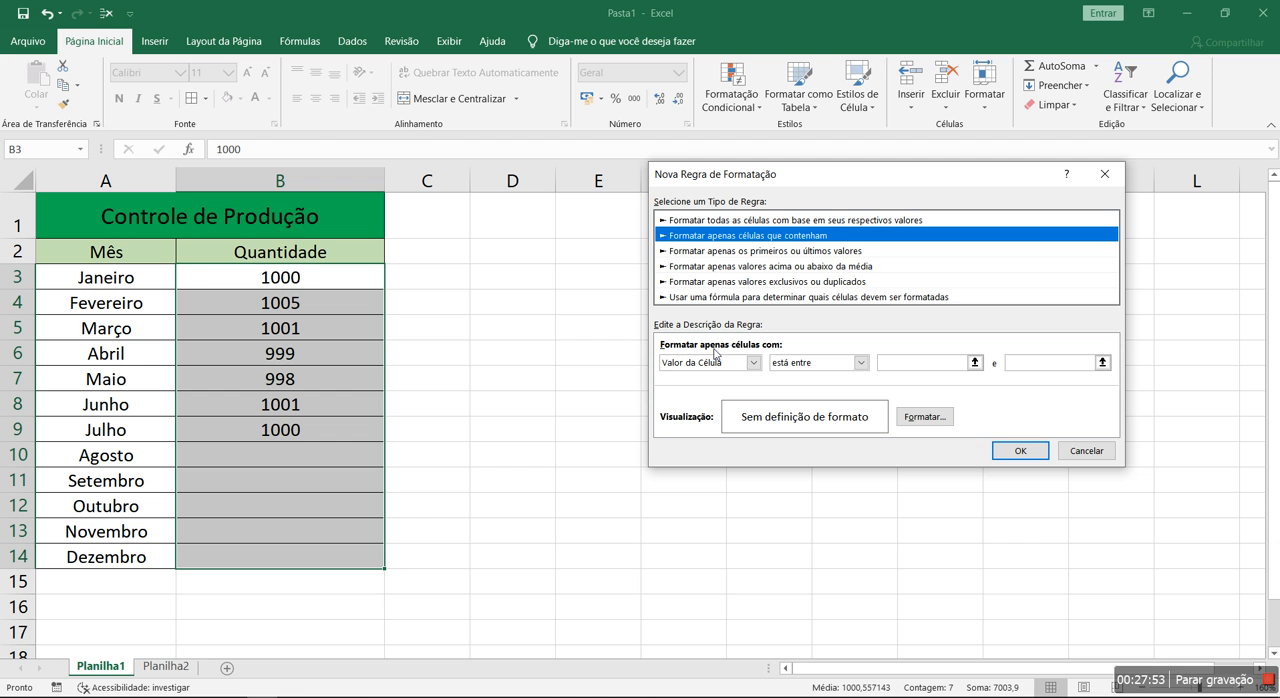
pyautogui.click(753, 363)
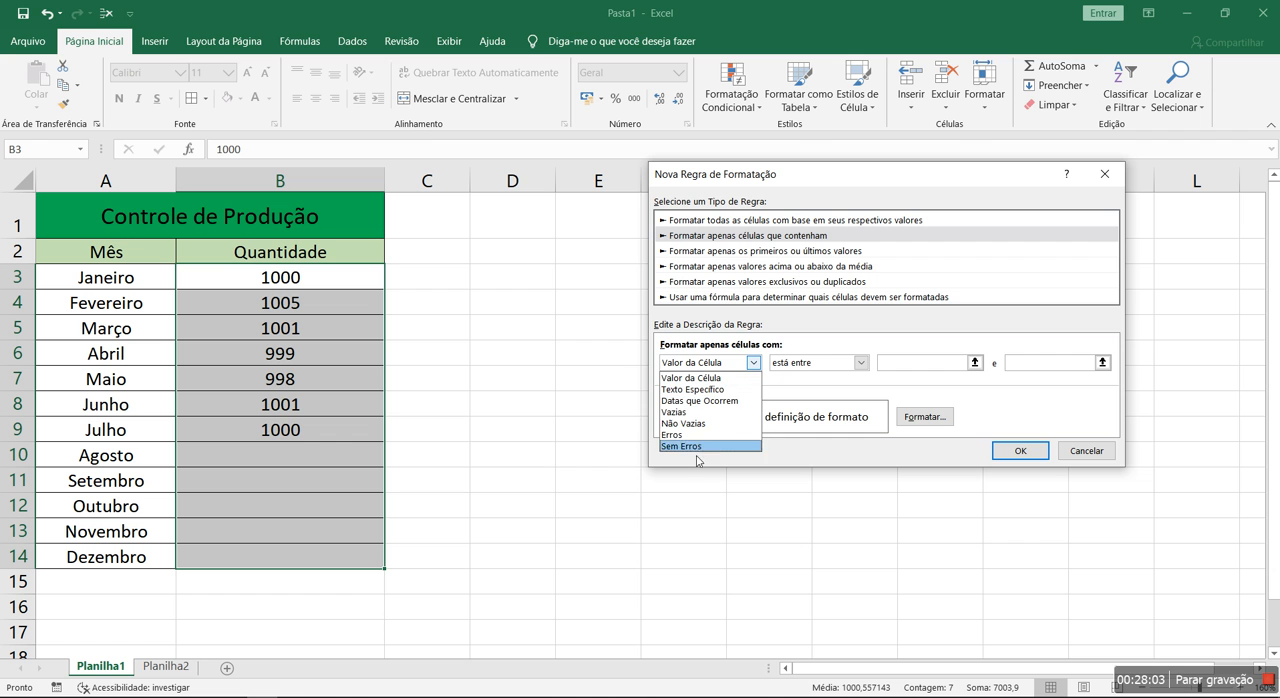
pyautogui.click(713, 390)
pyautogui.click(882, 365)
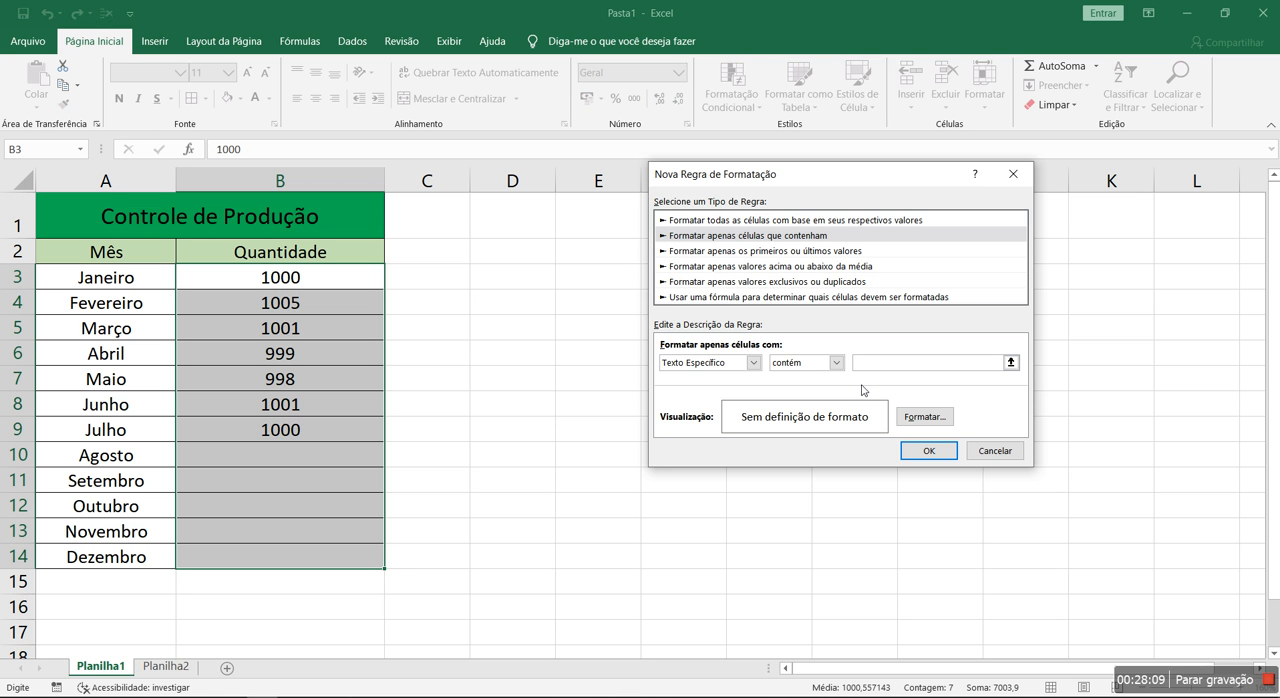
pyautogui.press('Escape')
pyautogui.press('Escape')
# Enter the sample words "Aula", "Cor" and "Excel" in cells F3, F4 and F5
pyautogui.click(704, 275)
pyautogui.write('Aula')
pyautogui.press('Return')
pyautogui.write('Cor')
pyautogui.press('Return')
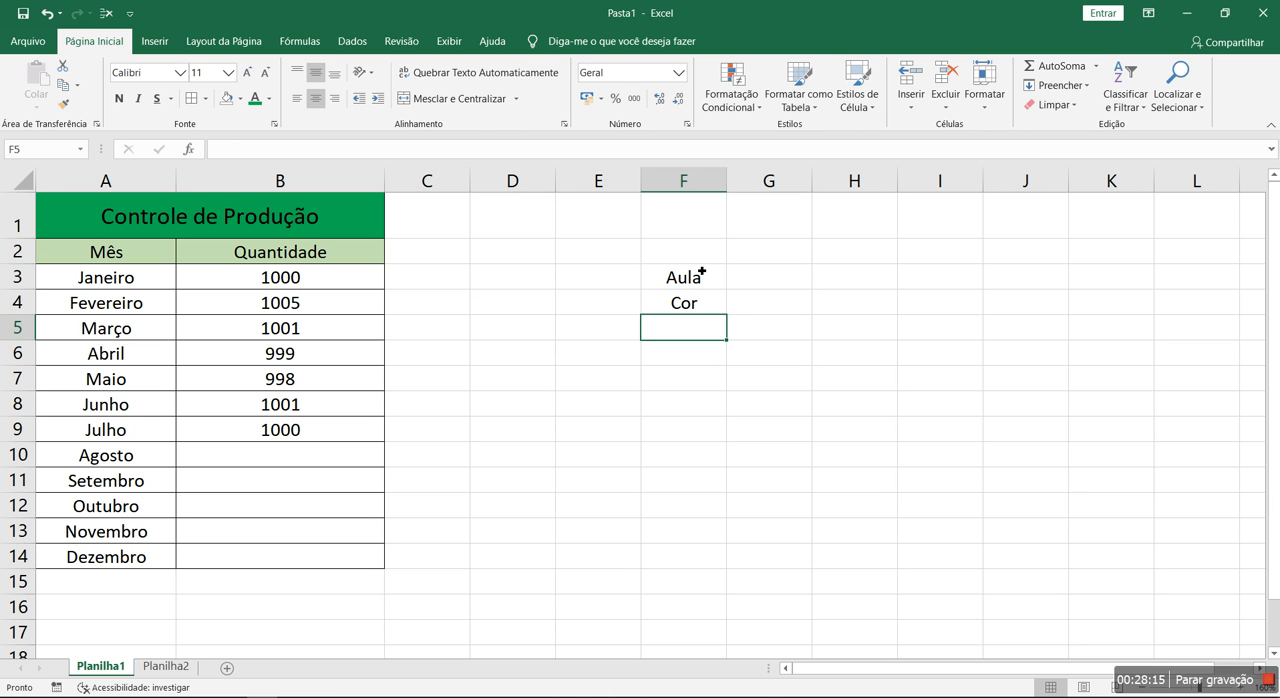
pyautogui.write('Excel')
pyautogui.press('Return')
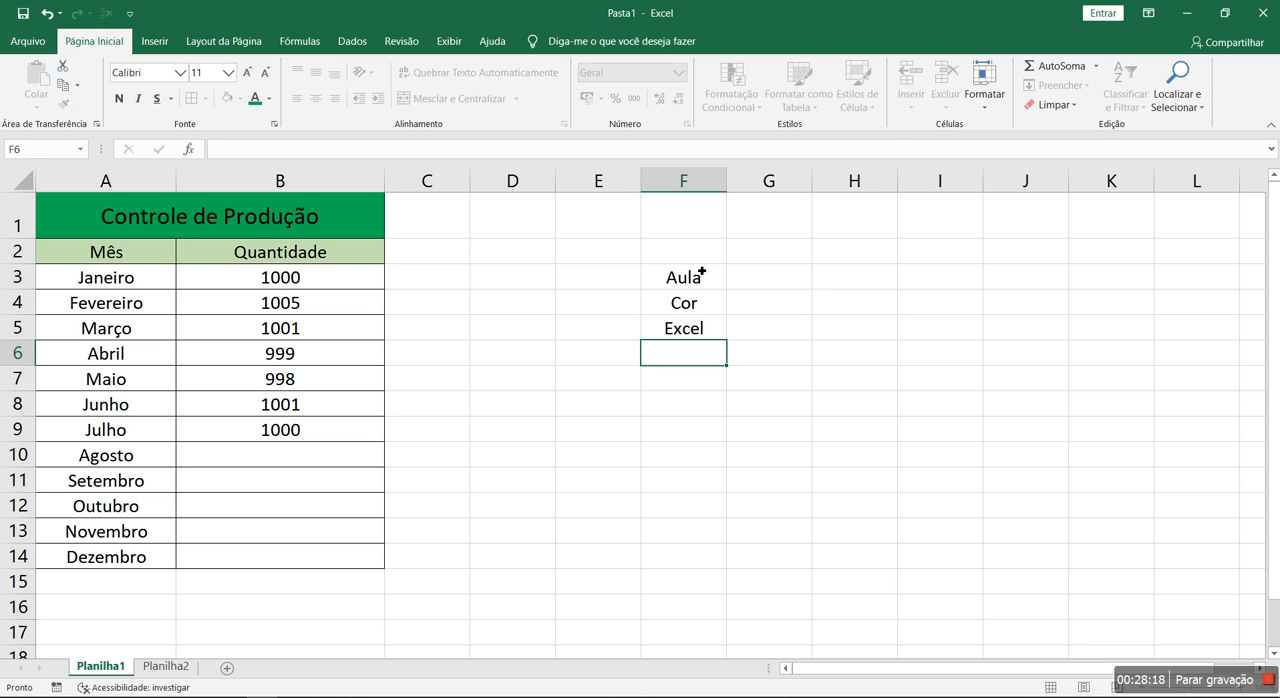
# Start a new conditional formatting rule for F3:F5 that formats only cells whose specific text contains "Cor"
pyautogui.moveTo(714, 275); pyautogui.dragTo(699, 328)
pyautogui.click(731, 97)
pyautogui.click(775, 355)
pyautogui.click(630, 266)
pyautogui.moveTo(762, 183); pyautogui.dragTo(940, 193)
pyautogui.click(933, 245)
pyautogui.moveTo(980, 185); pyautogui.dragTo(683, 373)
pyautogui.click(606, 556)
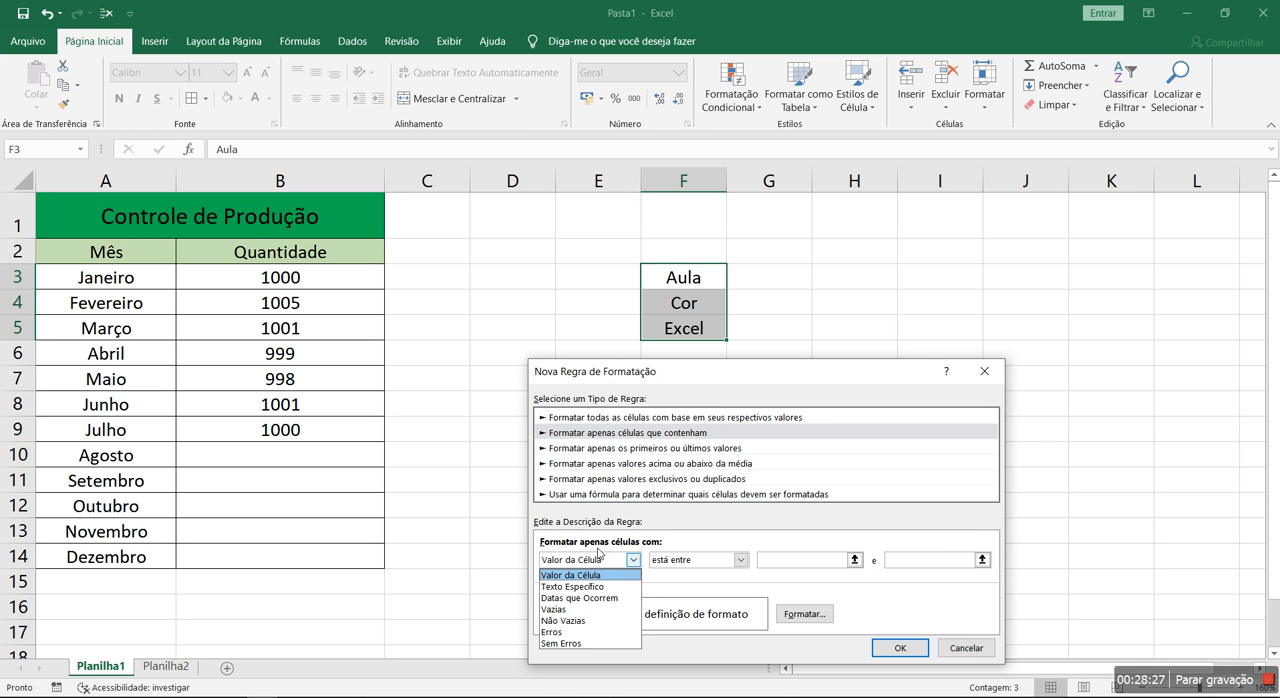
pyautogui.click(594, 588)
pyautogui.click(770, 563)
pyautogui.write('Cor')
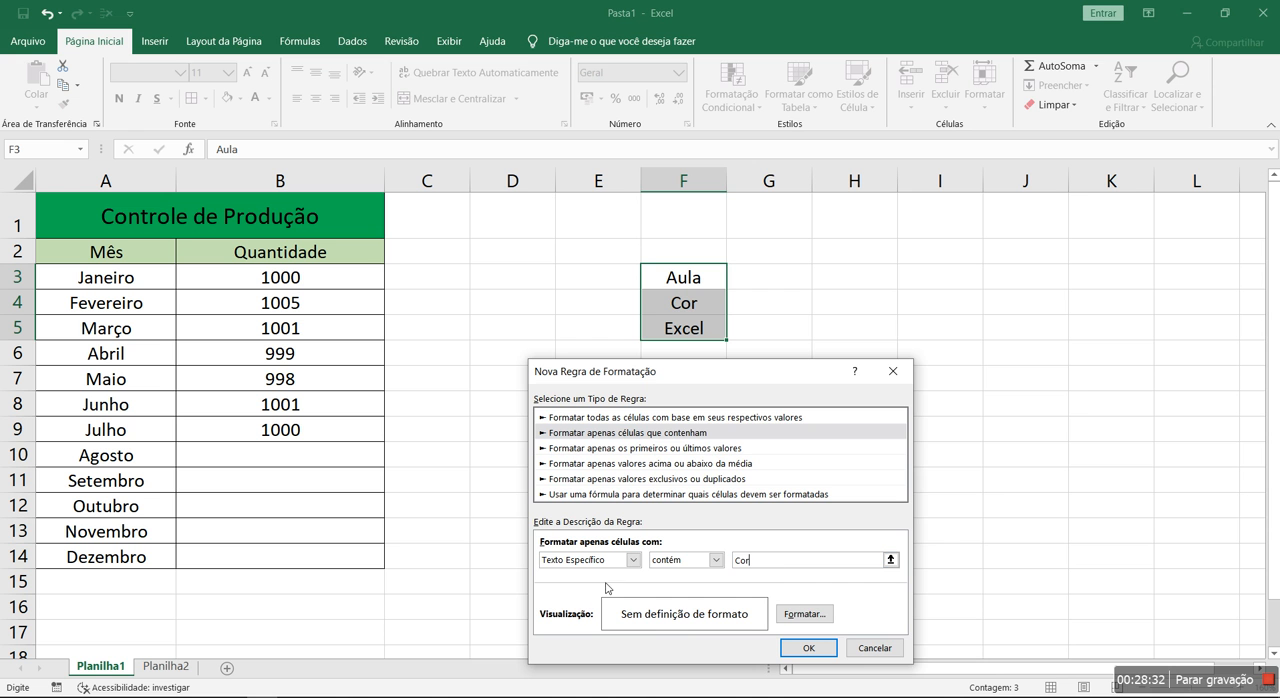
# Give the "Cor" text rule a red font color and apply it to F3:F5
pyautogui.click(813, 620)
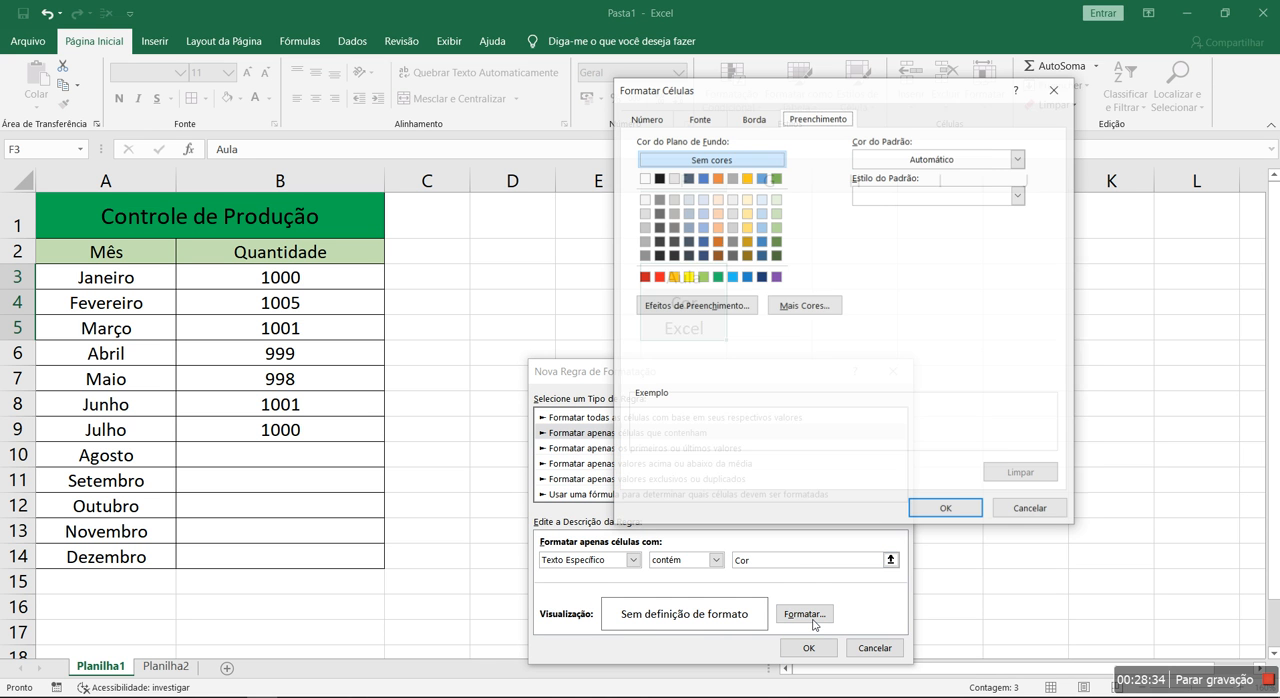
pyautogui.click(699, 118)
pyautogui.click(935, 262)
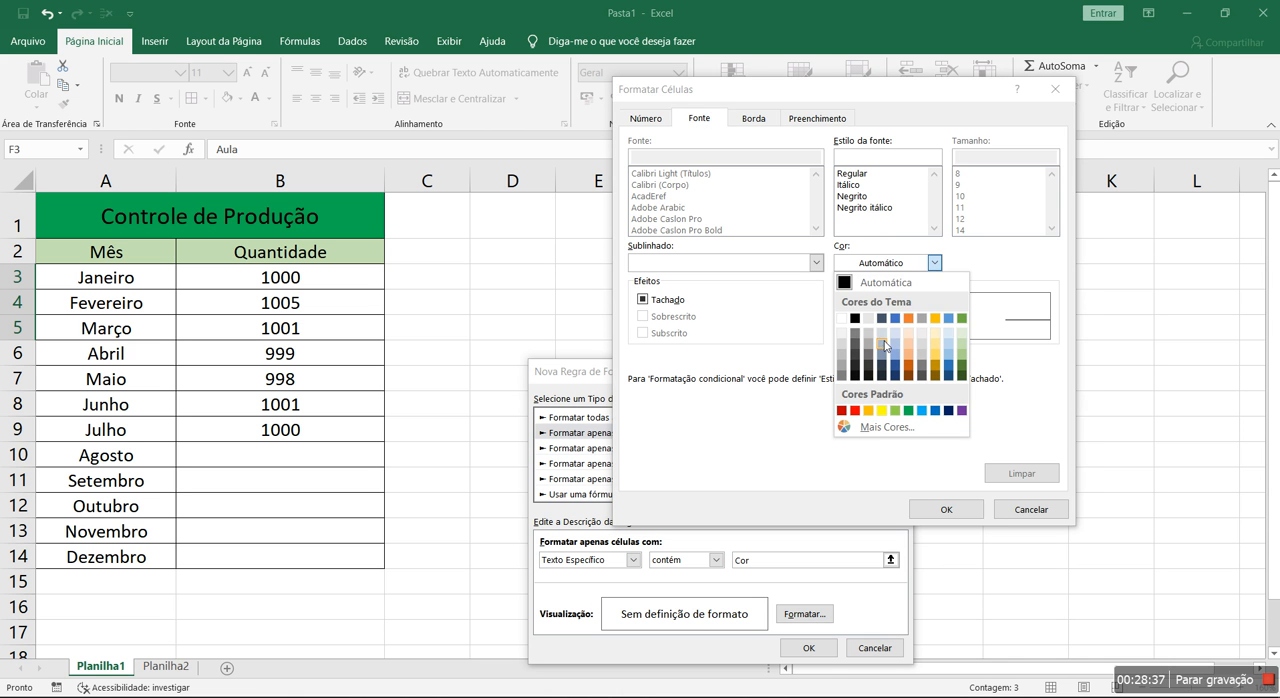
pyautogui.click(855, 411)
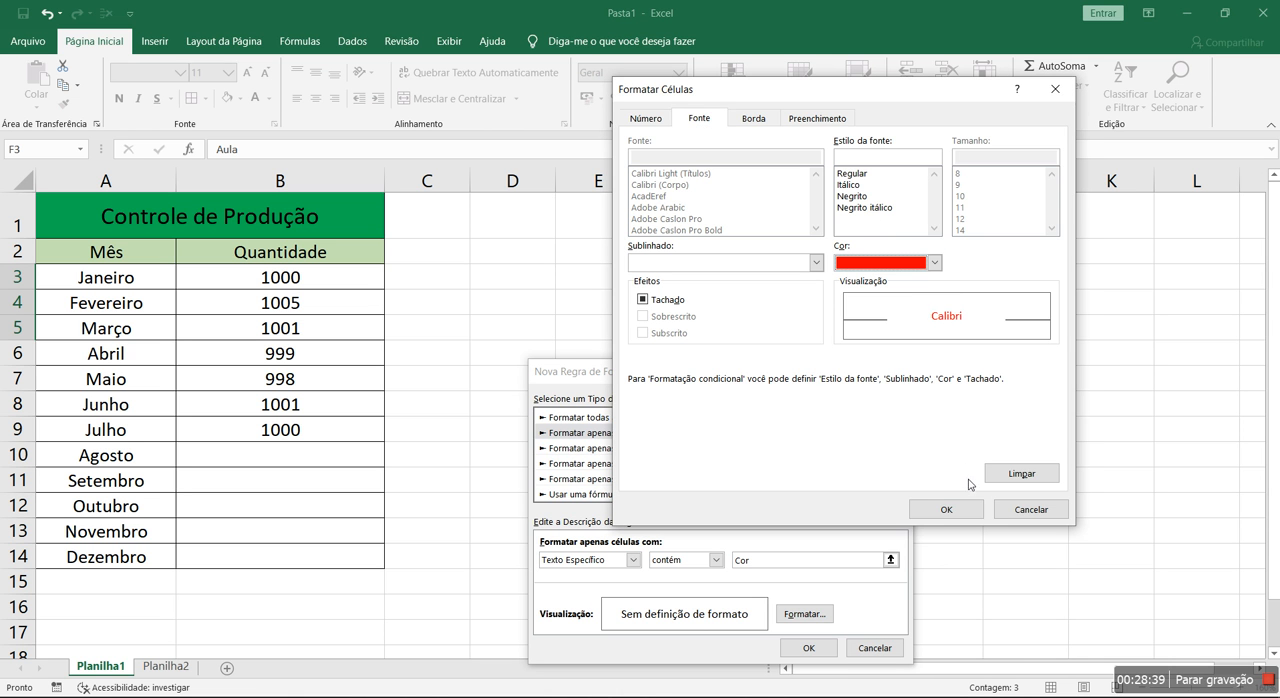
pyautogui.click(946, 509)
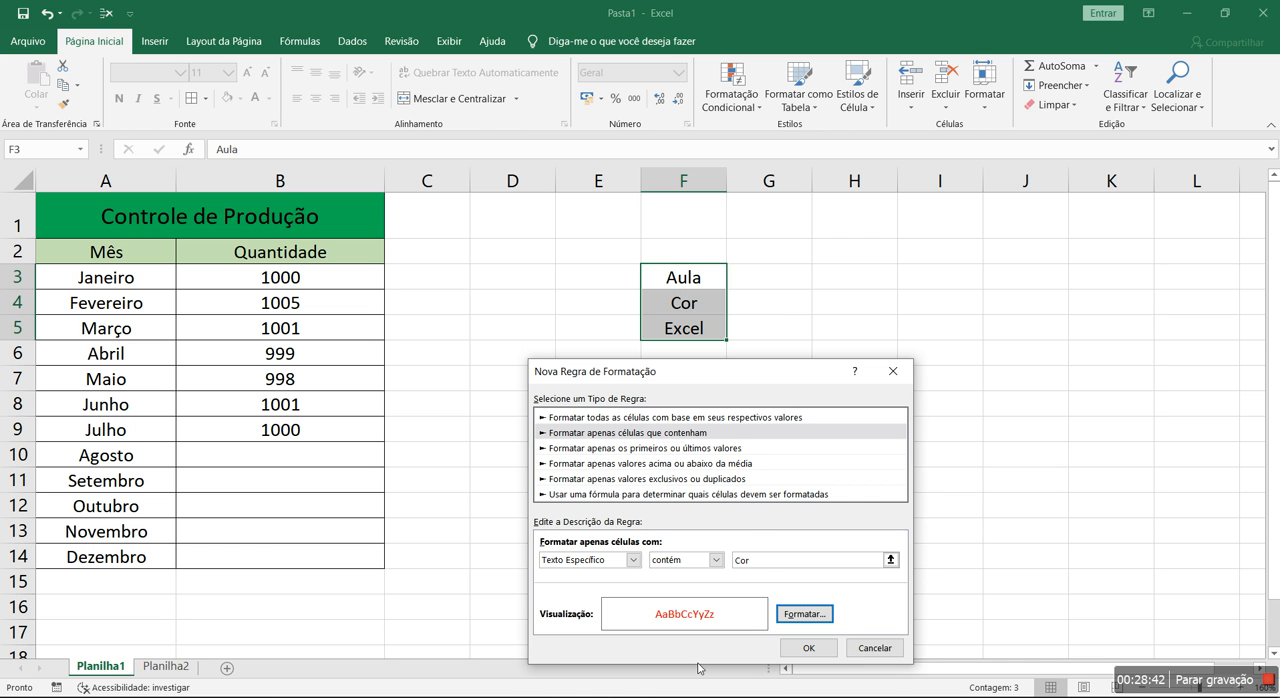
pyautogui.click(808, 648)
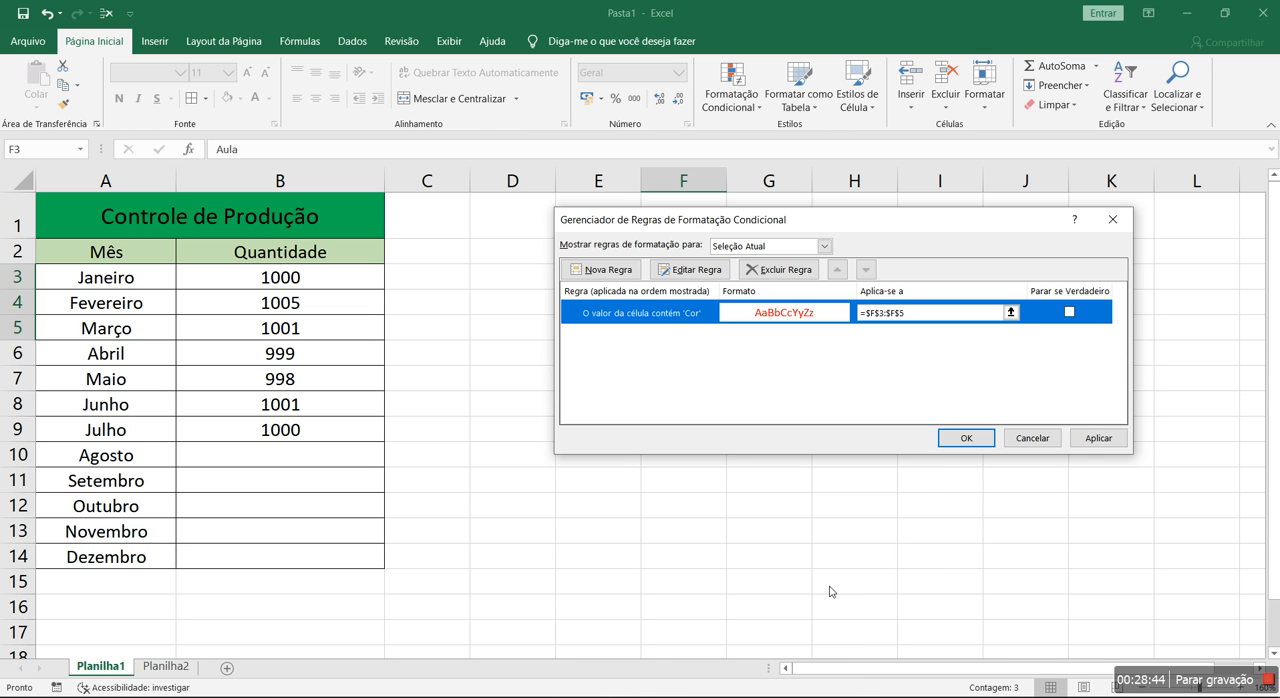
pyautogui.click(1095, 440)
pyautogui.click(964, 438)
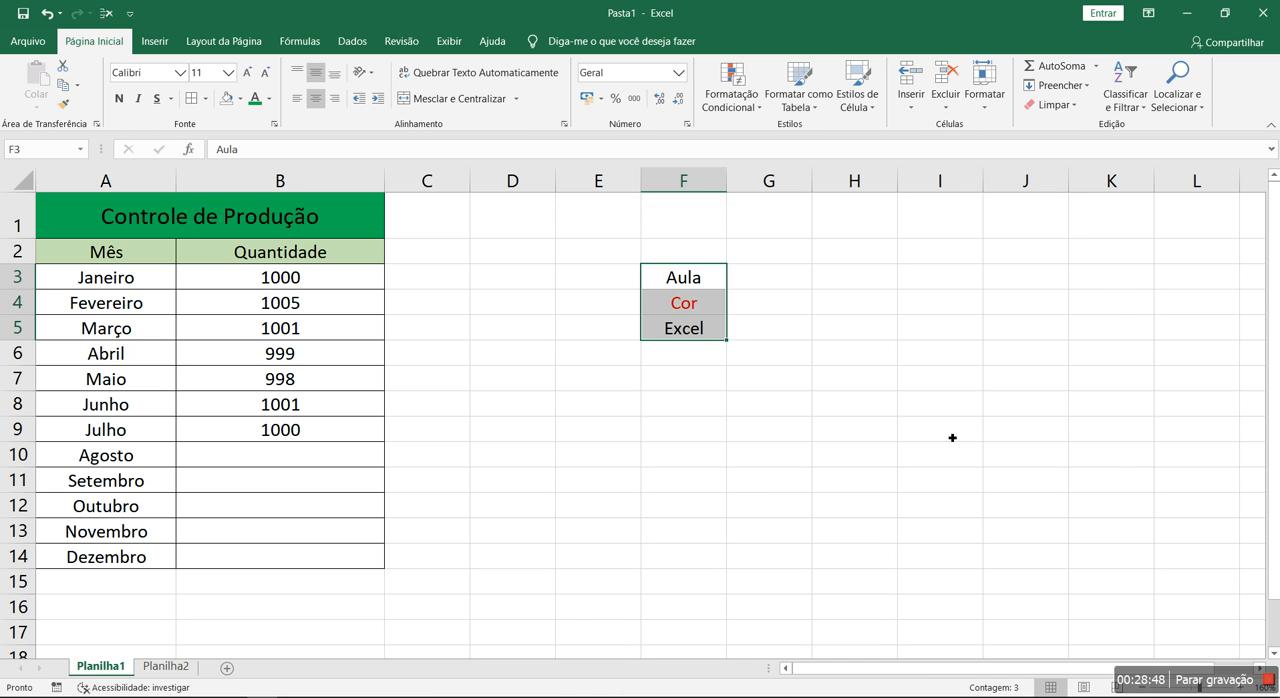
# Change F3 to "Cor" and F4 to "Cora" to test the text rule
pyautogui.click(704, 324)
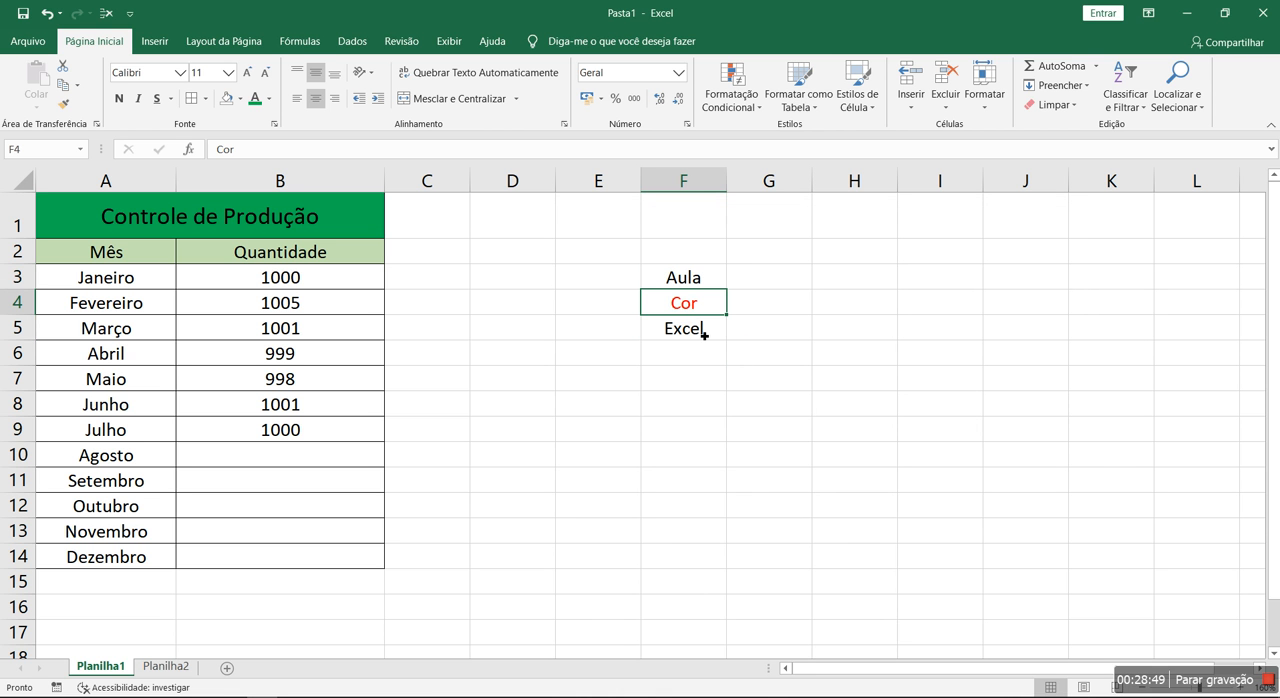
pyautogui.moveTo(705, 285); pyautogui.dragTo(706, 334)
pyautogui.click(705, 276)
pyautogui.click(713, 303)
pyautogui.click(714, 328)
pyautogui.click(714, 283)
pyautogui.write('Cor')
pyautogui.press('Return')
pyautogui.press('F2')
pyautogui.write('a')
pyautogui.press('Return')
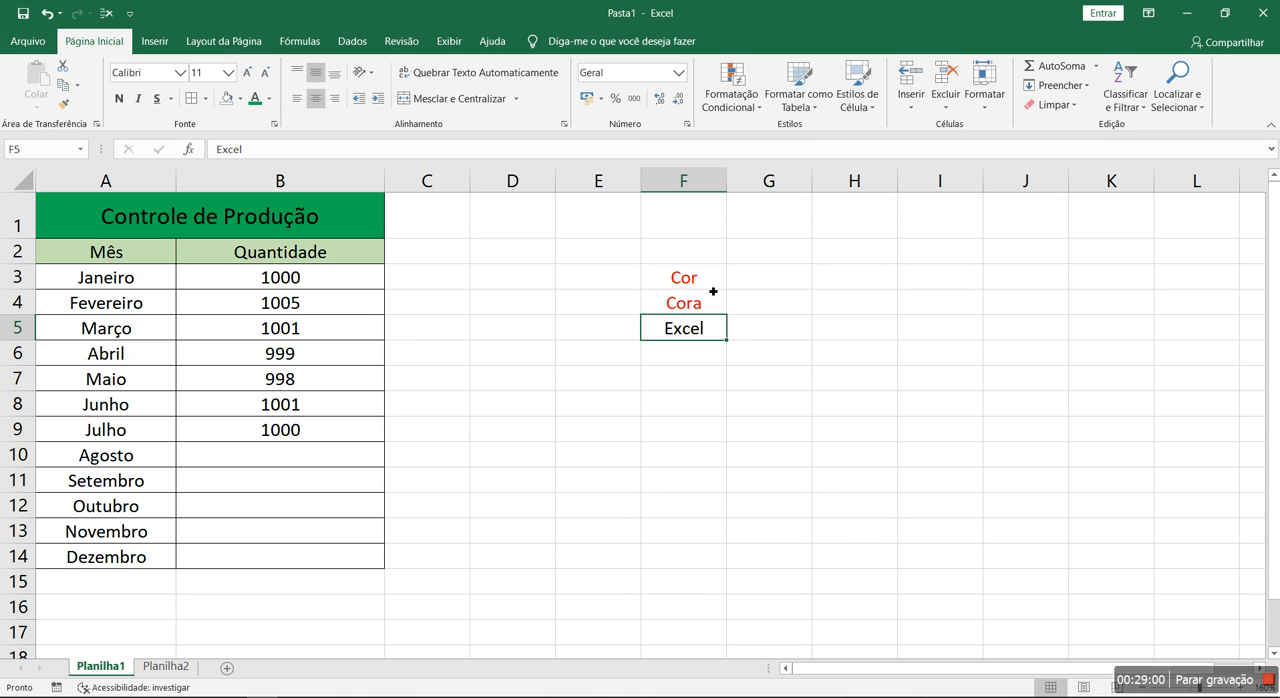
# Replace the word in F4 with "Acordar" to test the rule on text that contains "cor" inside a word
pyautogui.doubleClick(664, 298)
pyautogui.moveTo(666, 302); pyautogui.dragTo(696, 303)
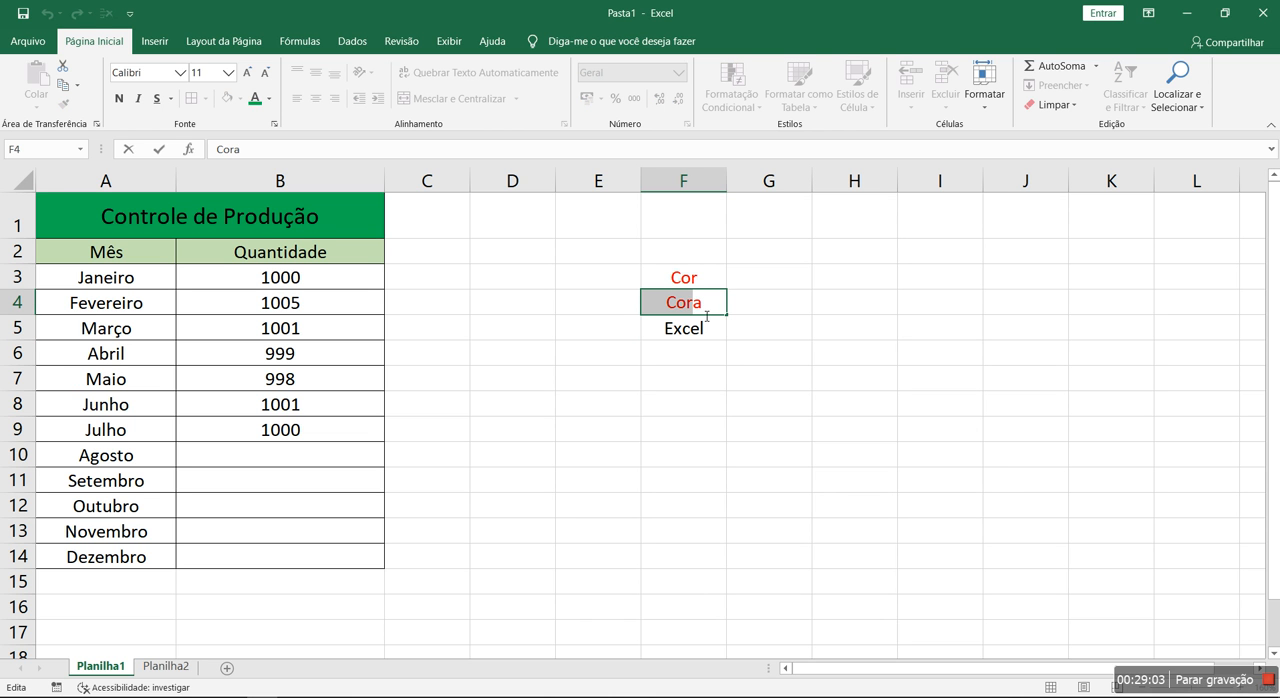
pyautogui.click(722, 357)
pyautogui.press('Up')
pyautogui.press('Up')
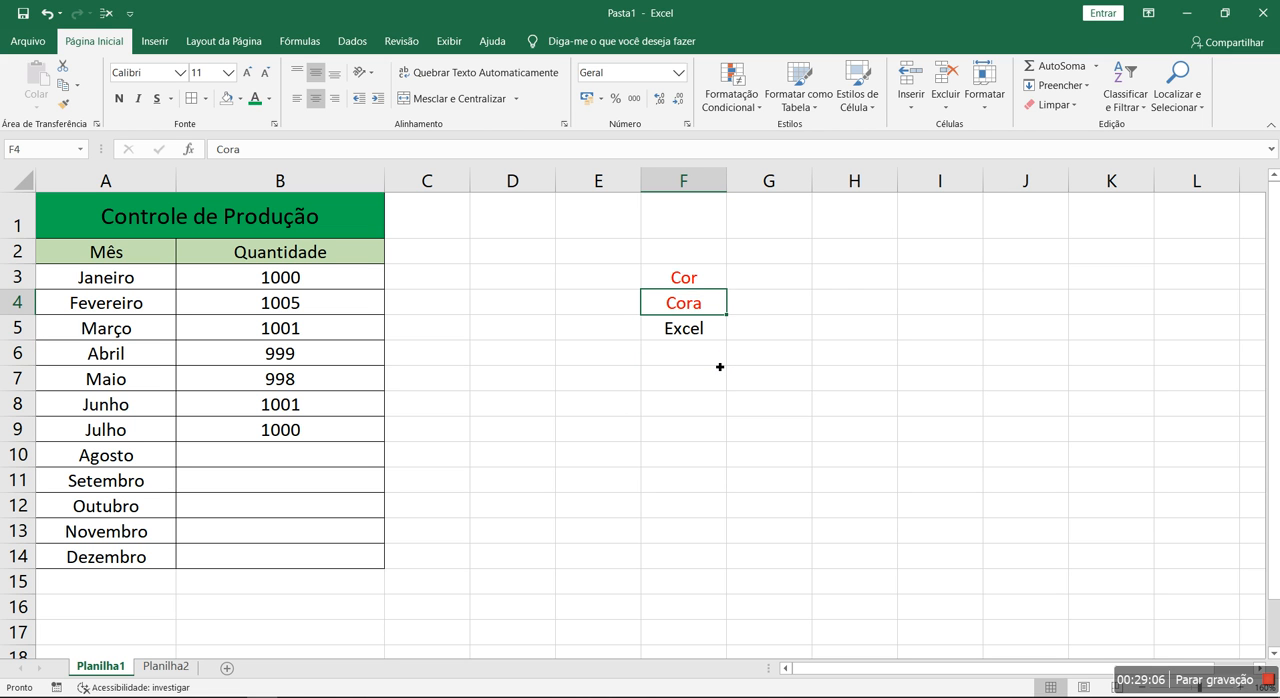
pyautogui.write('Encontr')
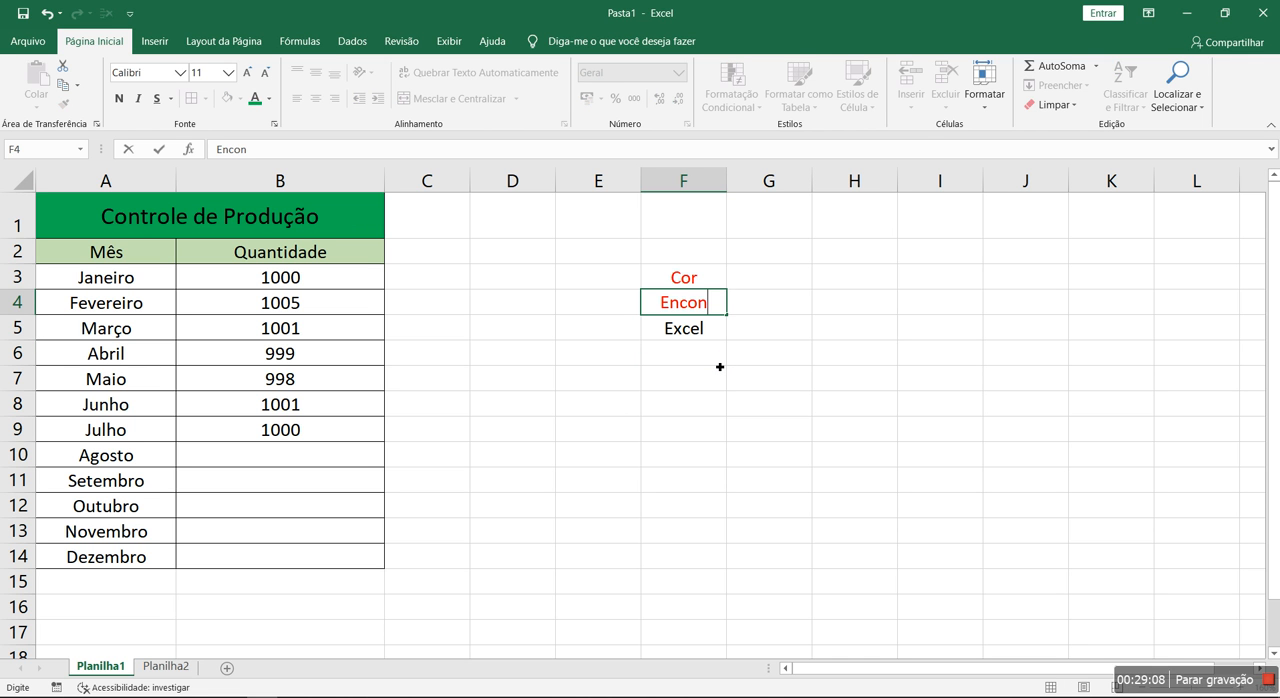
pyautogui.press('BackSpace')
pyautogui.press('BackSpace')
pyautogui.press('BackSpace')
pyautogui.write('Acordar')
pyautogui.press('Return')
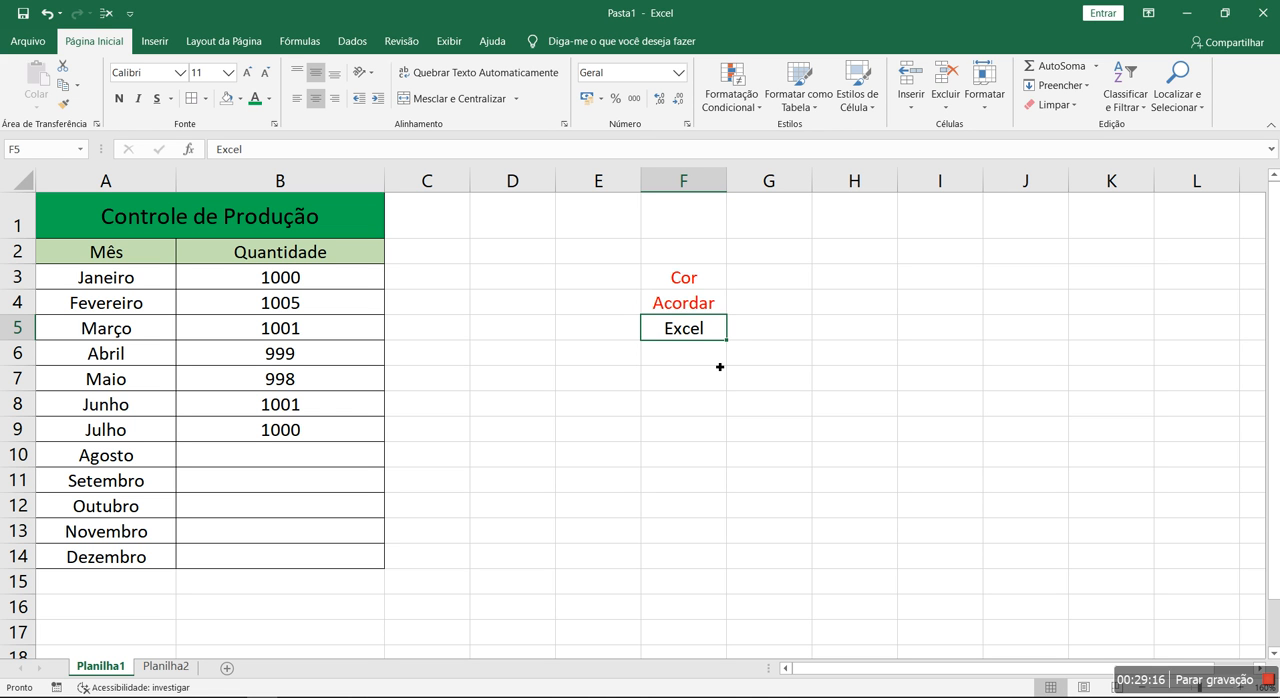
# Try the words "Excel", "Céu" and "Car" in F4 to test the rule on text without "Cor"
pyautogui.click(692, 305)
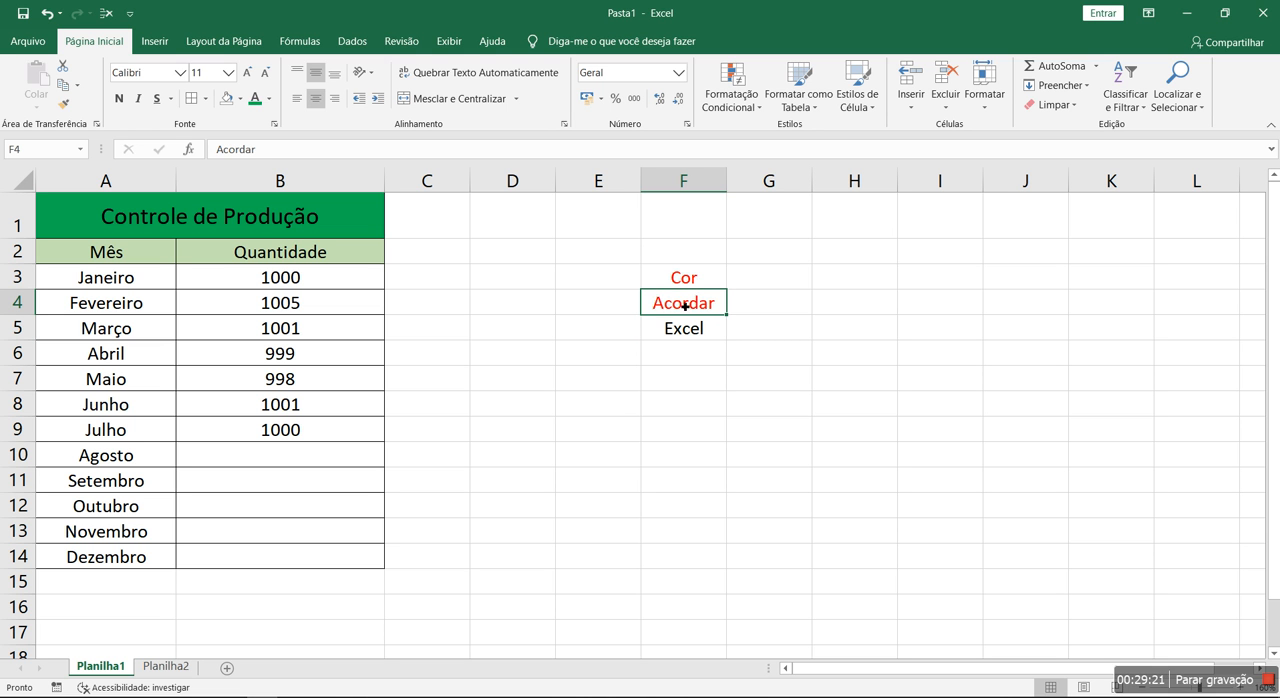
pyautogui.write('E')
pyautogui.press('BackSpace')
pyautogui.write('xcel')
pyautogui.press('Return')
pyautogui.click(685, 305)
pyautogui.write('Céu')
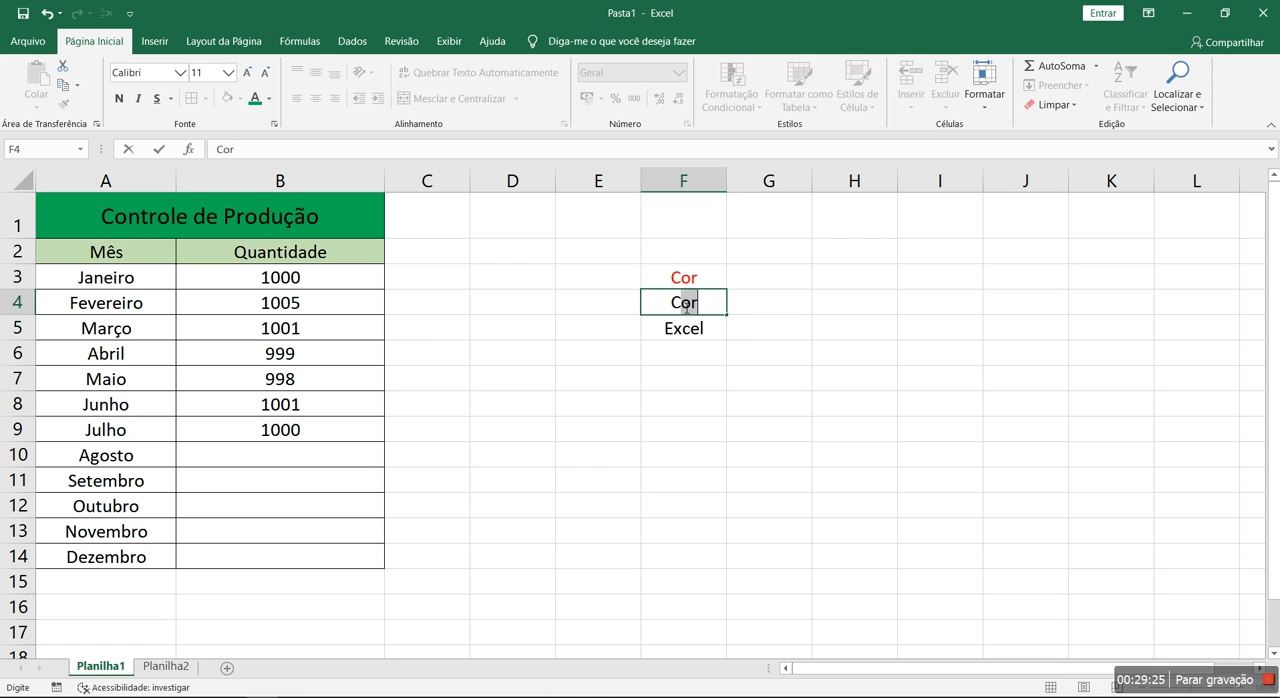
pyautogui.press('Return')
pyautogui.click(684, 304)
pyautogui.write('Car')
pyautogui.press('Return')
# Enter "Cor" in F4 and try the words "Cdor" and "Amanhã" in F3 to test the text rule
pyautogui.click(684, 304)
pyautogui.write('Cor')
pyautogui.press('Up')
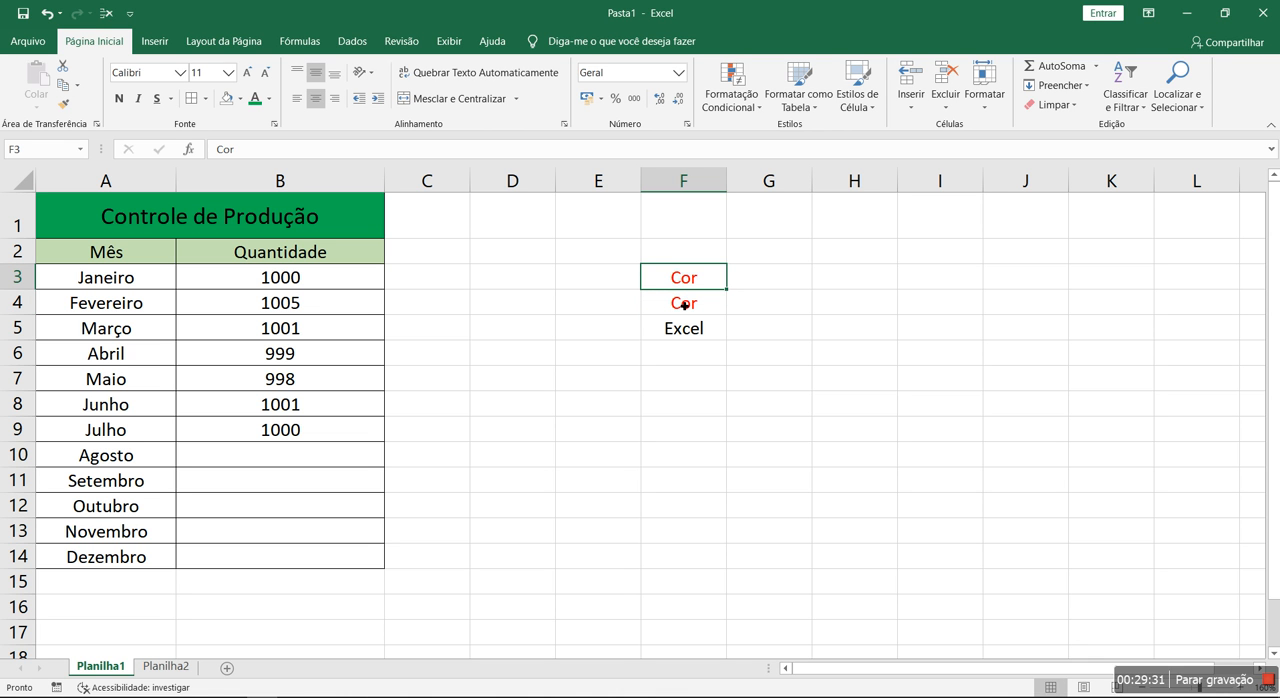
pyautogui.write('Cdor')
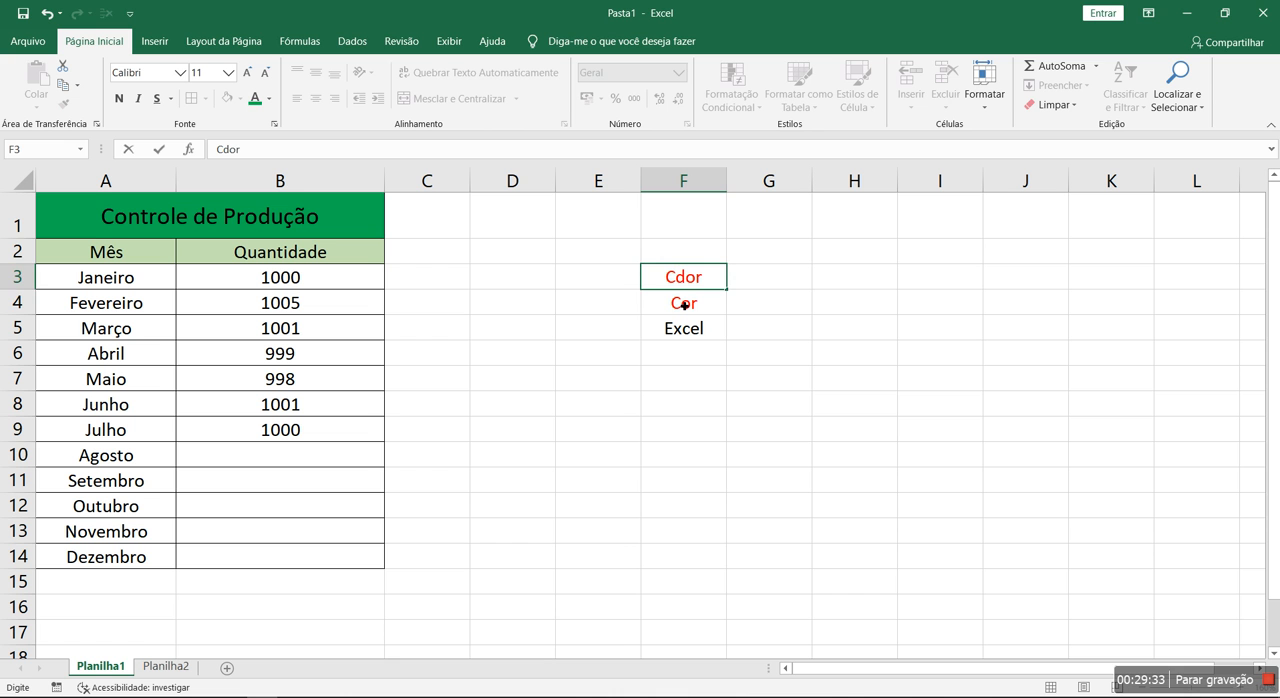
pyautogui.press('Return')
pyautogui.press('Up')
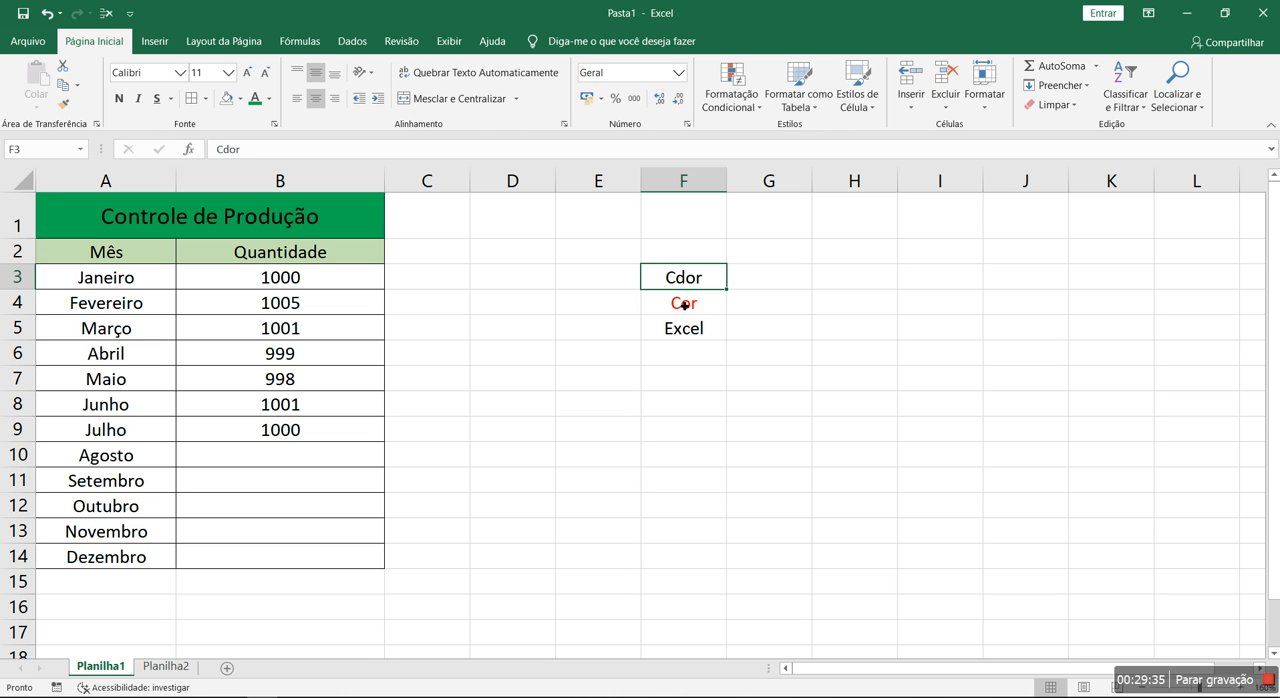
pyautogui.write('Amanhã')
pyautogui.press('Return')
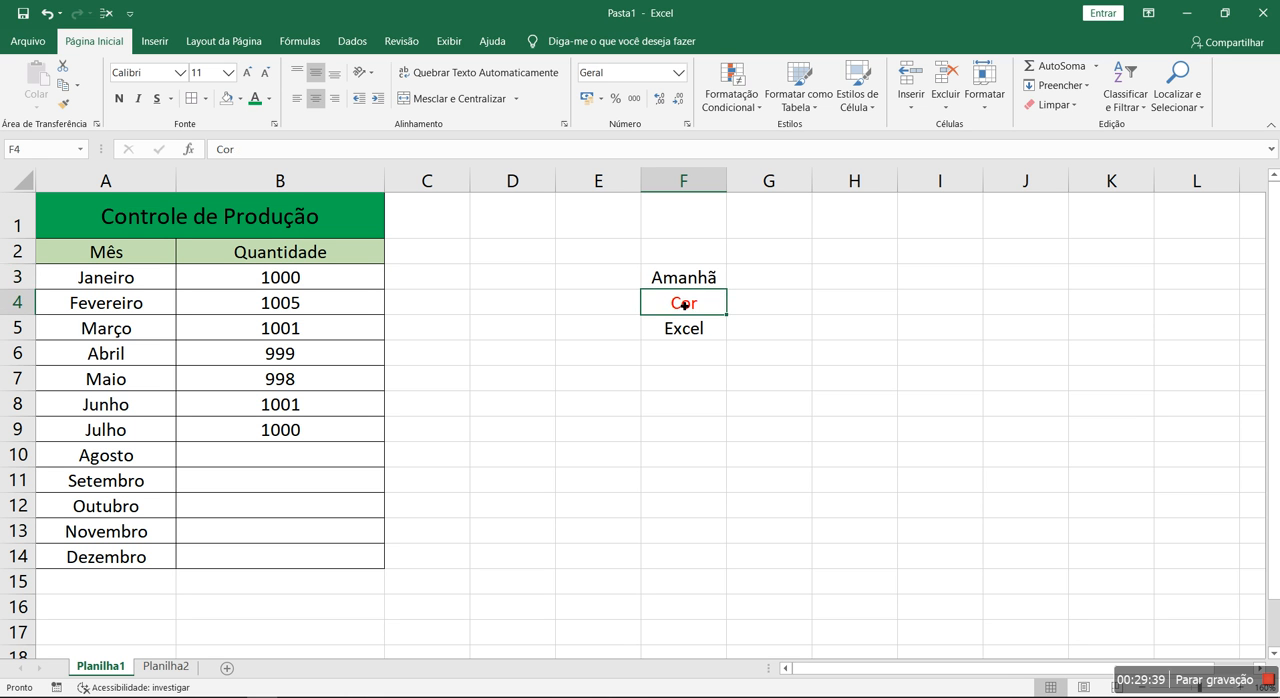
# Open the "Cor" text rule of F3:F5, examine its comparison operators and cell-content options, and leave without saving
pyautogui.moveTo(690, 278); pyautogui.dragTo(692, 330)
pyautogui.click(730, 100)
pyautogui.click(798, 353)
pyautogui.doubleClick(704, 320)
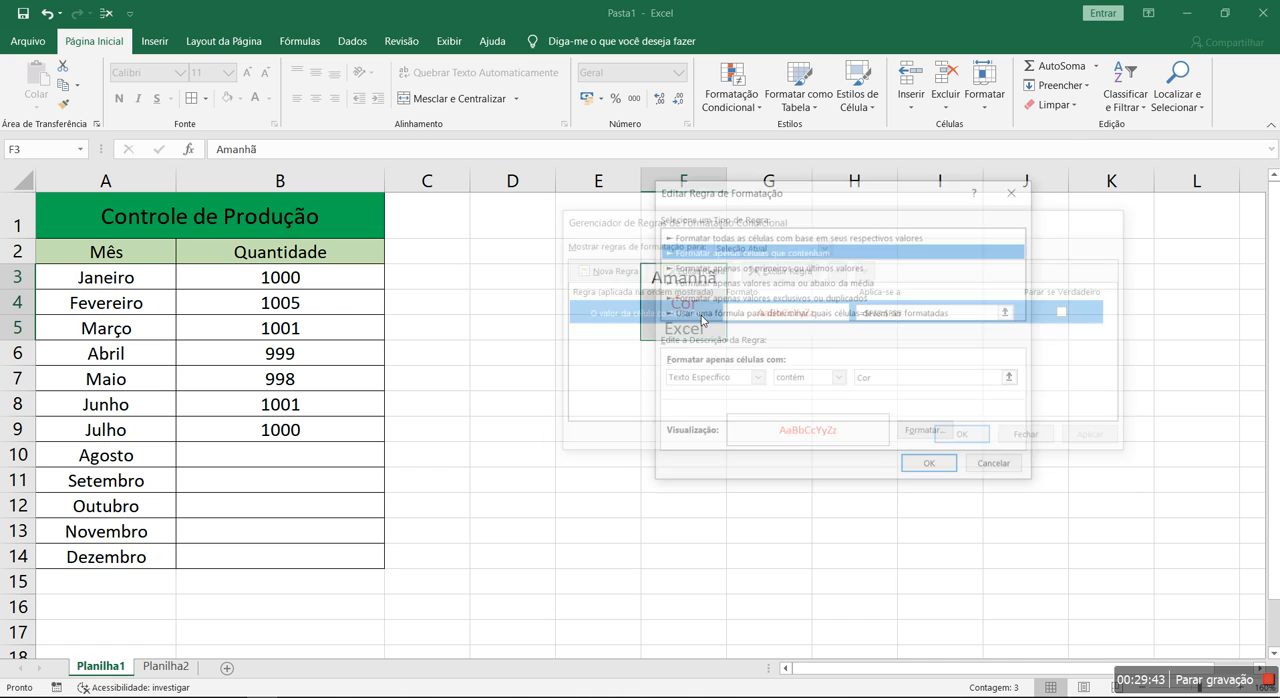
pyautogui.moveTo(881, 193); pyautogui.dragTo(1021, 196)
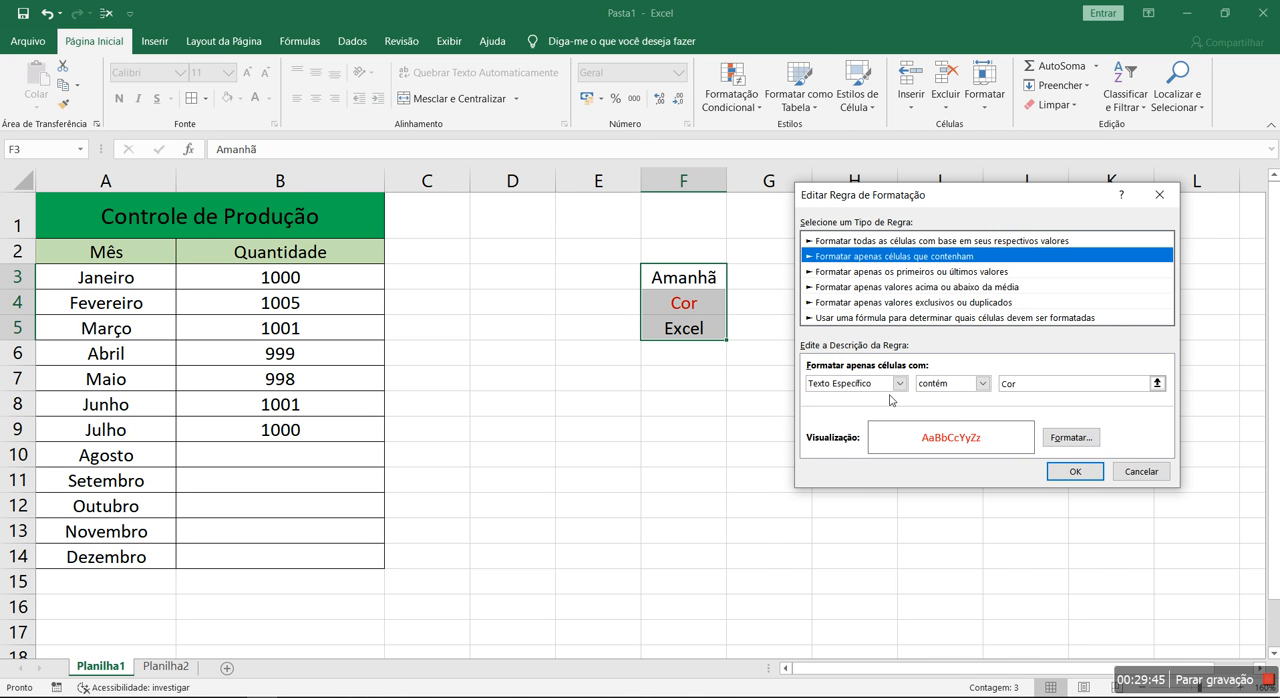
pyautogui.click(983, 385)
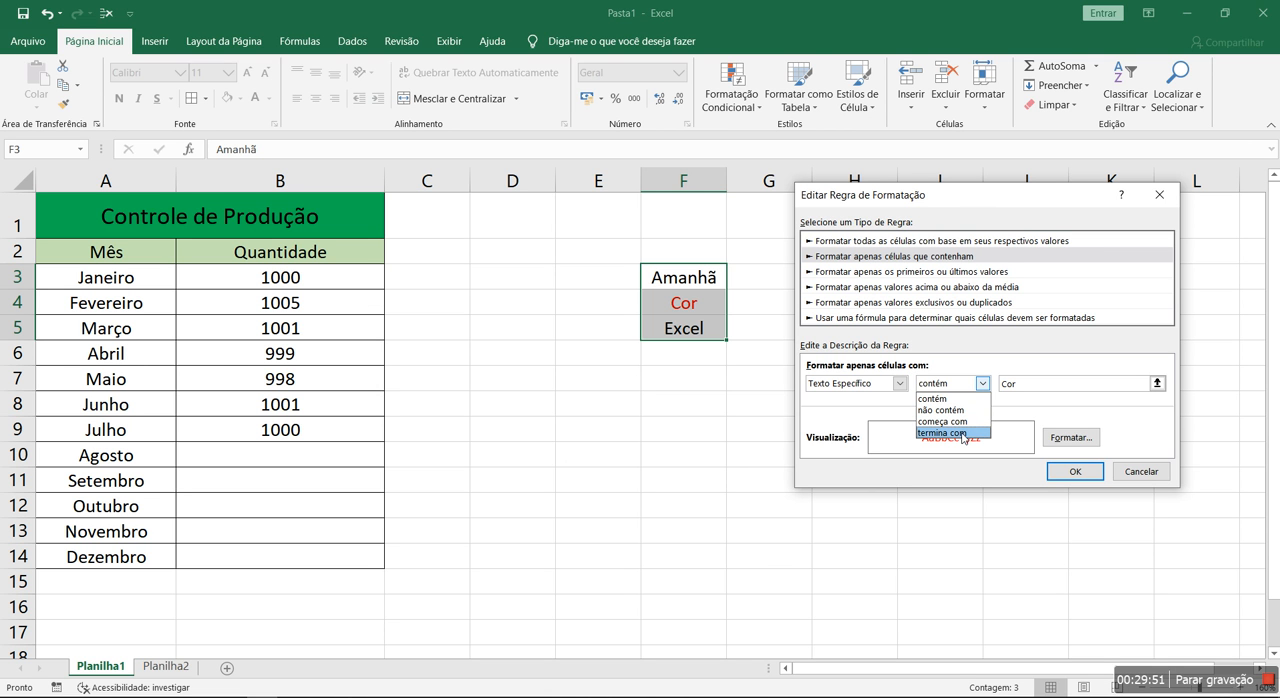
pyautogui.click(935, 398)
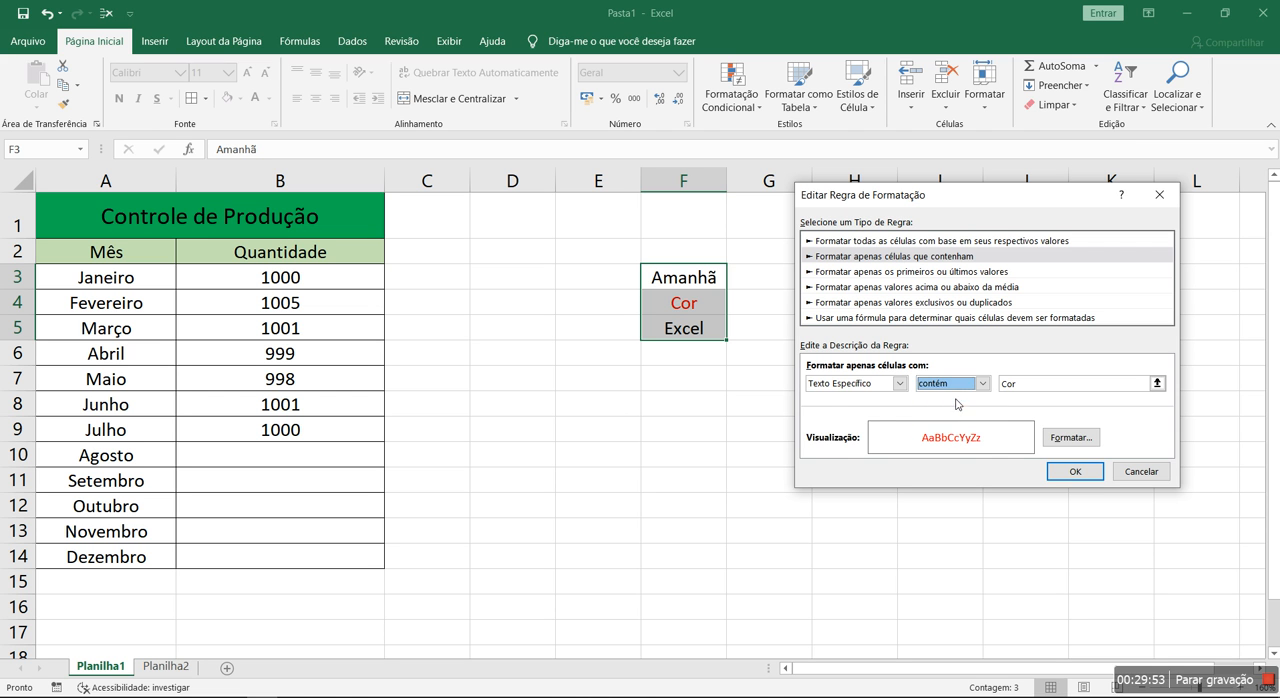
pyautogui.click(898, 384)
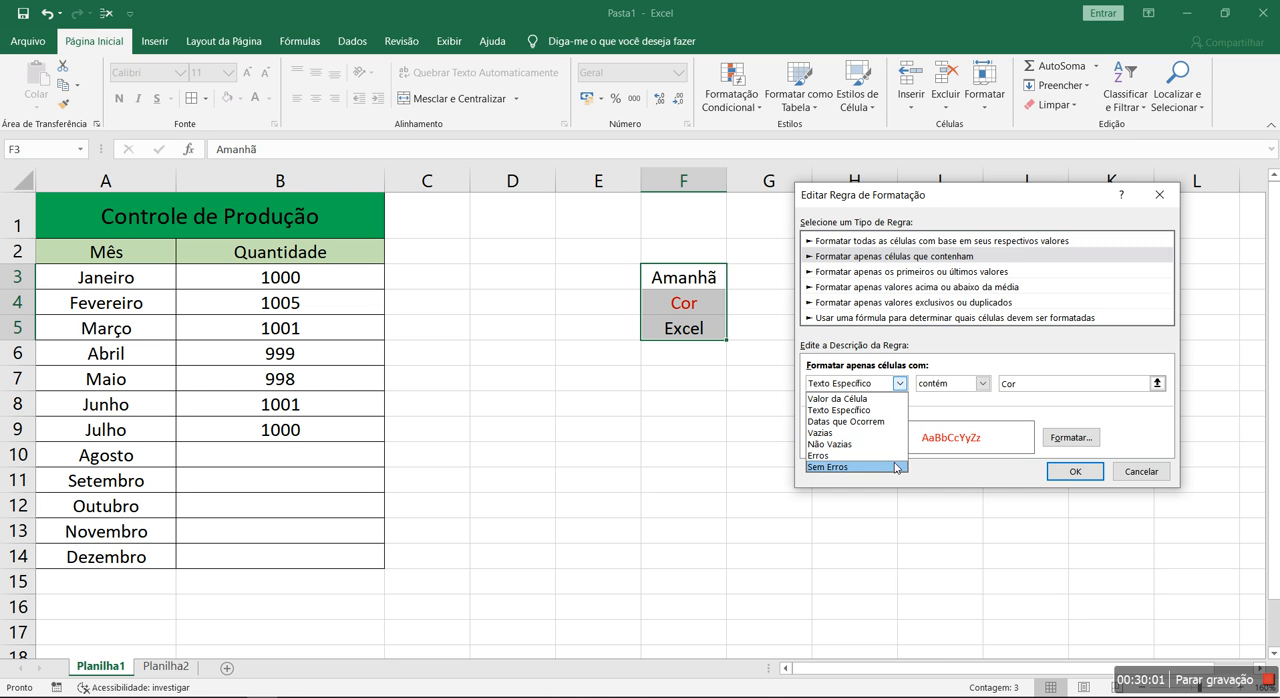
pyautogui.click(822, 399)
pyautogui.click(1232, 473)
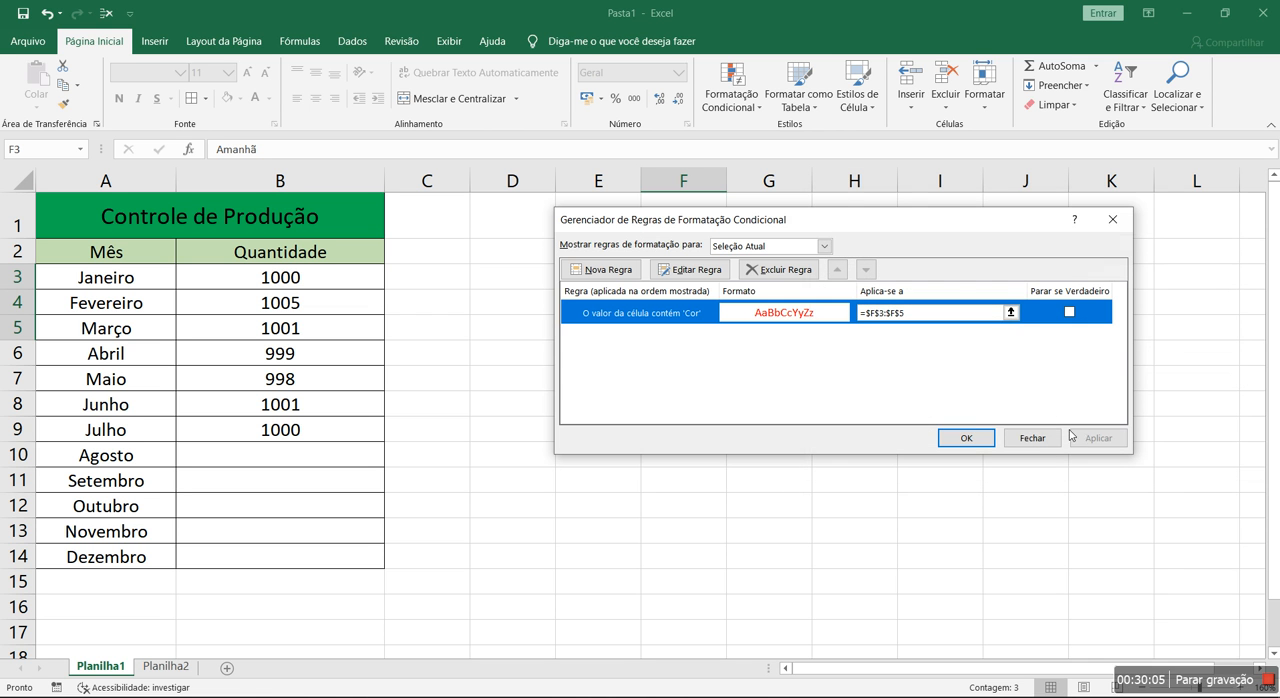
# Delete the "Cor" text rule from F3:F5 and clear the contents of those cells
pyautogui.click(771, 272)
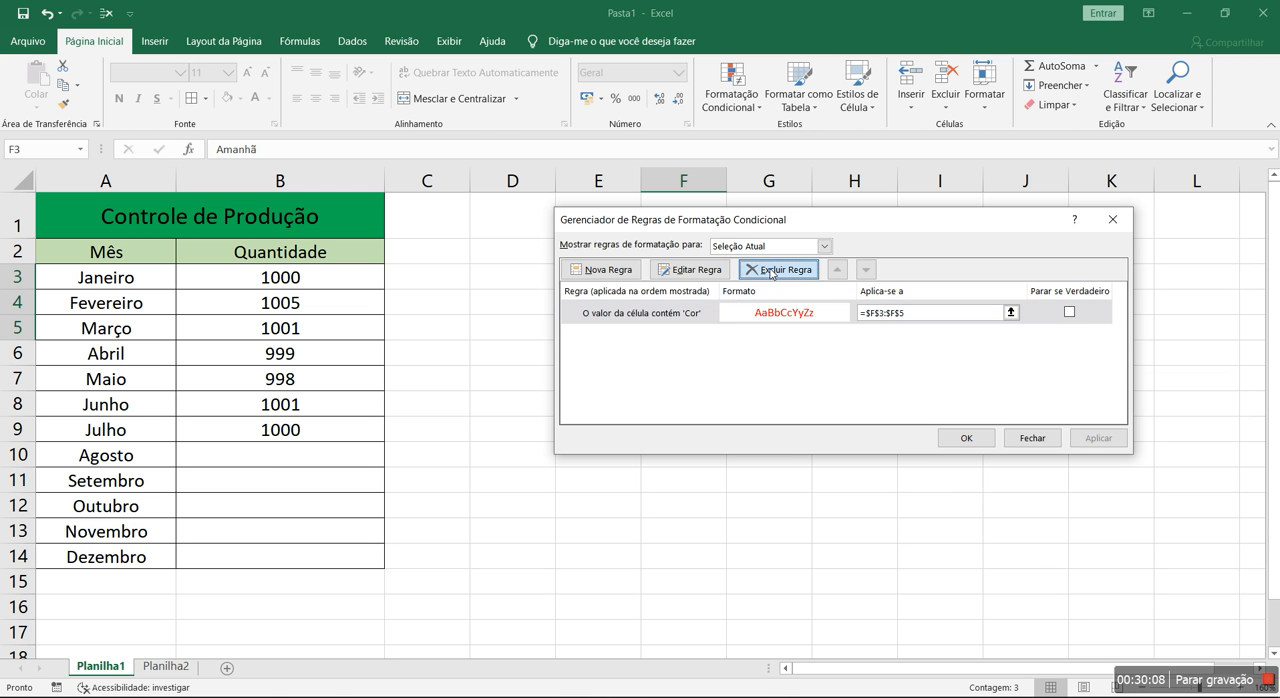
pyautogui.click(968, 438)
pyautogui.press('Delete')
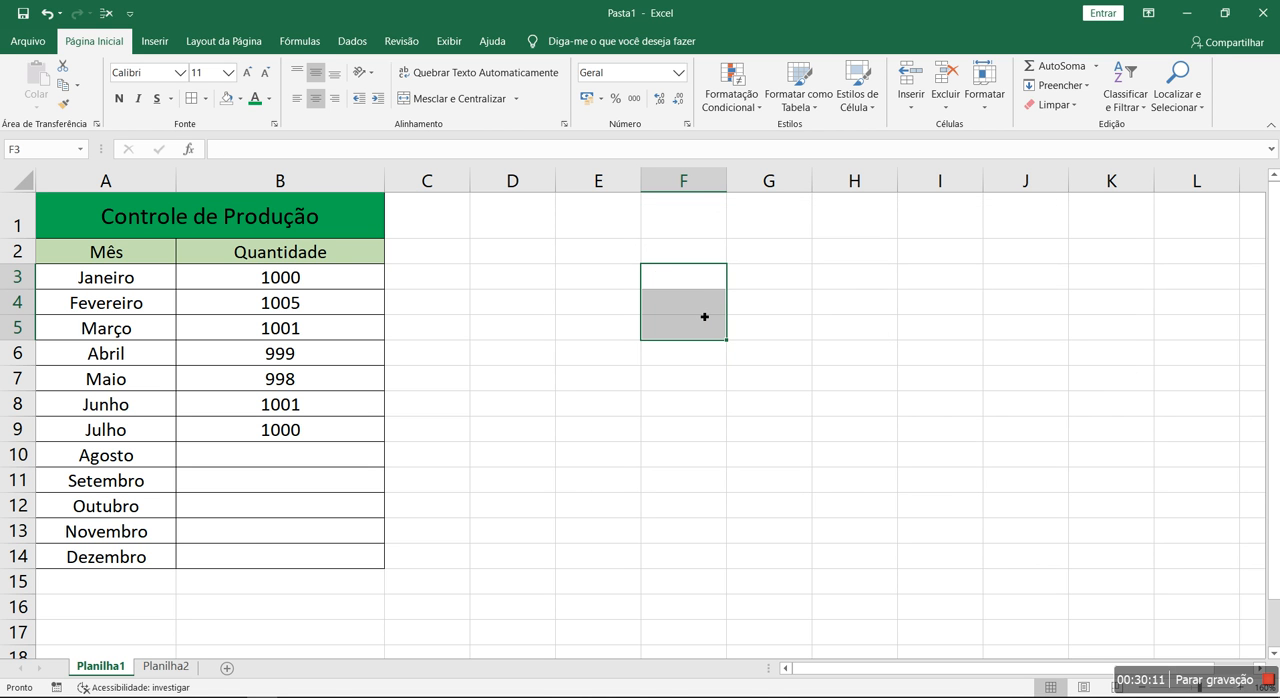
pyautogui.moveTo(324, 284); pyautogui.dragTo(329, 556)
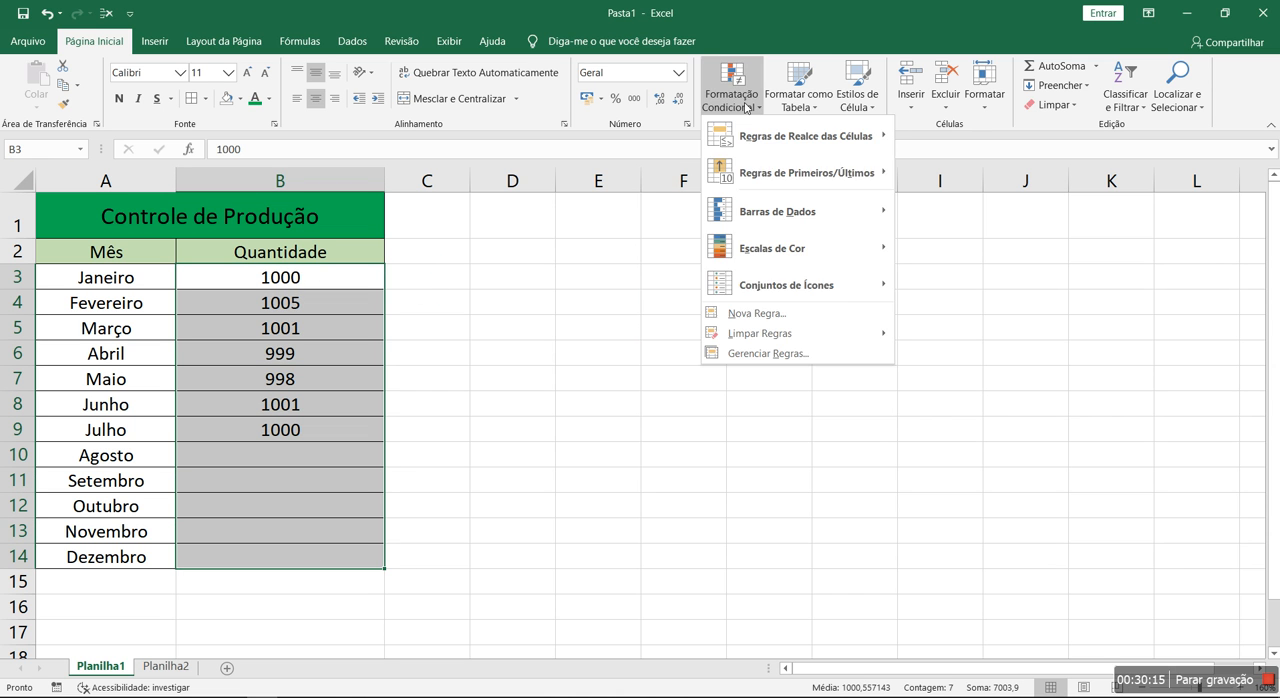
pyautogui.click(748, 353)
pyautogui.click(610, 271)
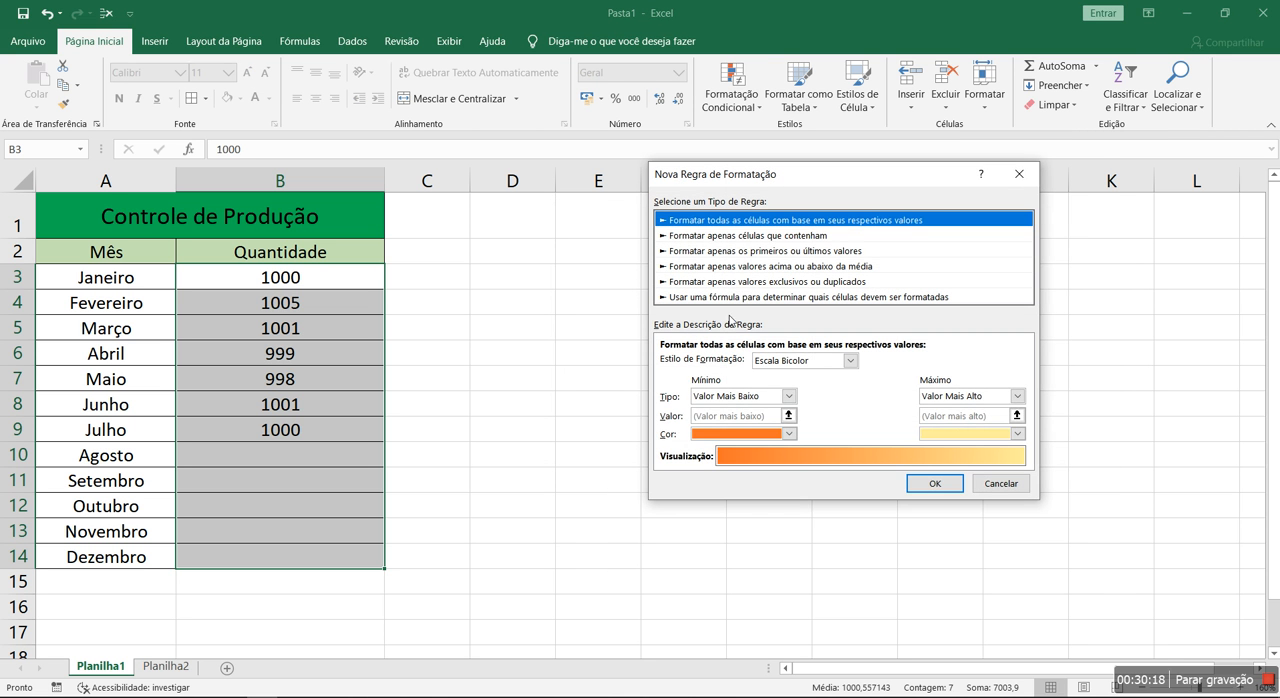
pyautogui.click(740, 237)
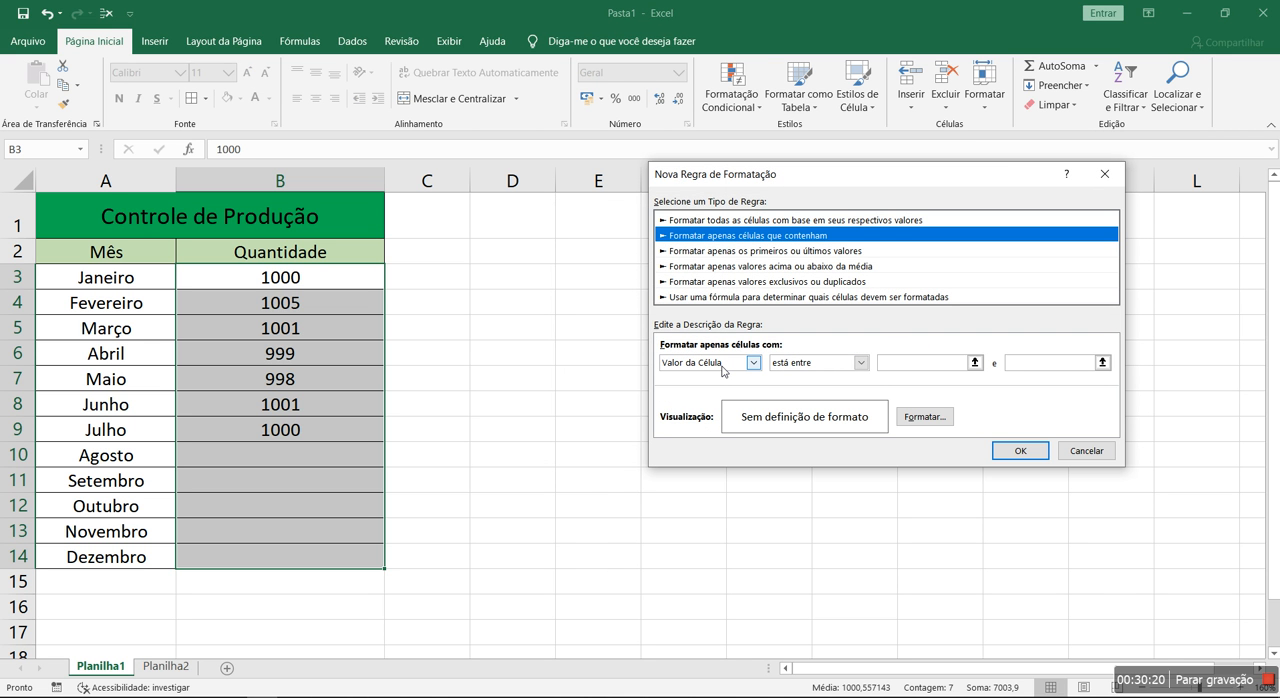
pyautogui.click(861, 362)
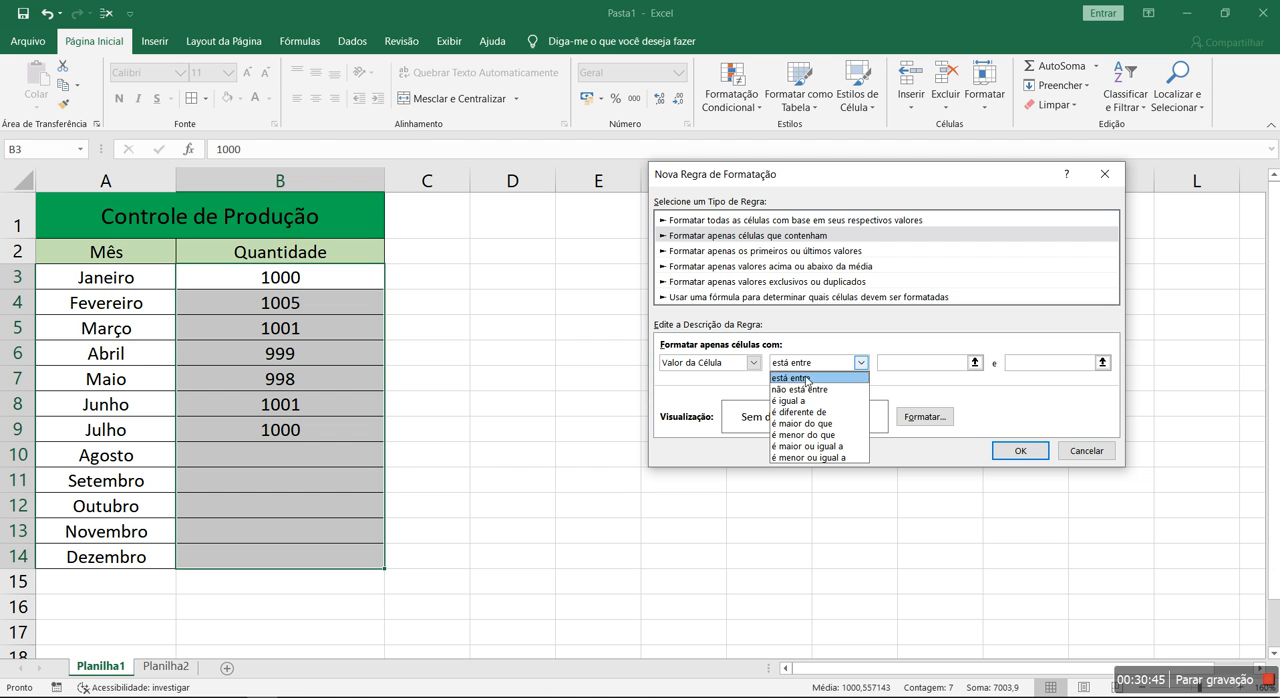
pyautogui.click(799, 446)
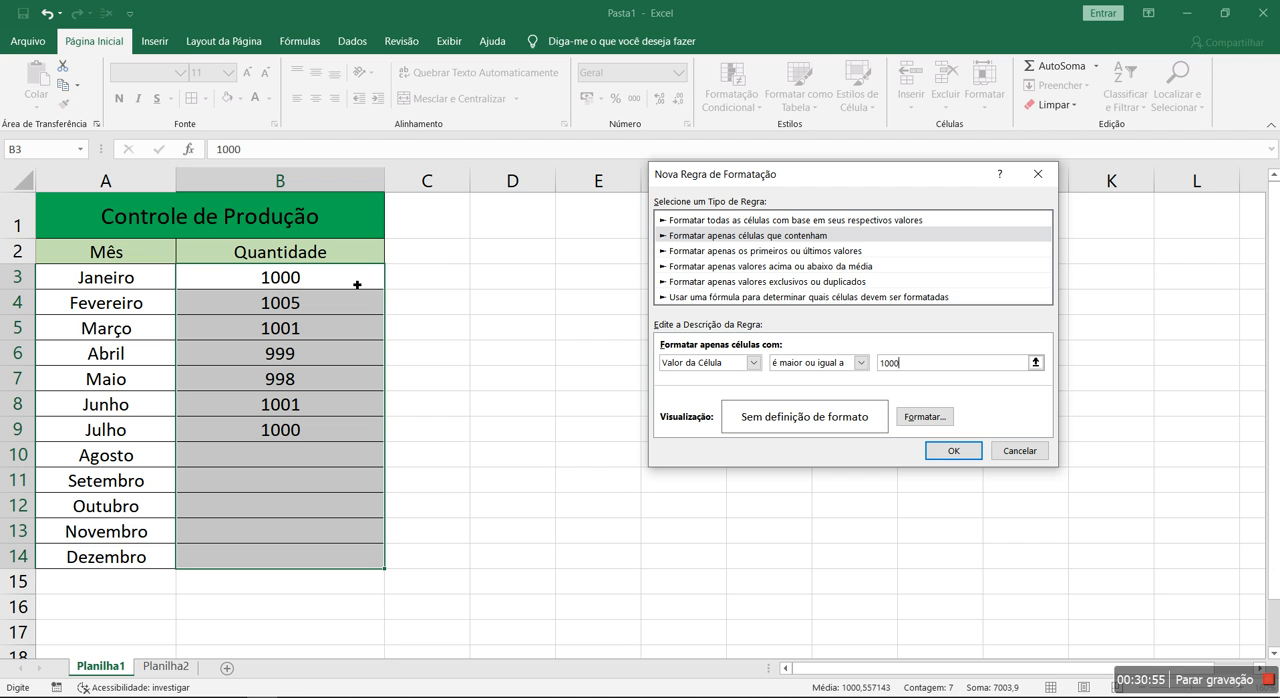
pyautogui.press('BackSpace')
pyautogui.press('BackSpace')
pyautogui.press('BackSpace')
pyautogui.click(1020, 451)
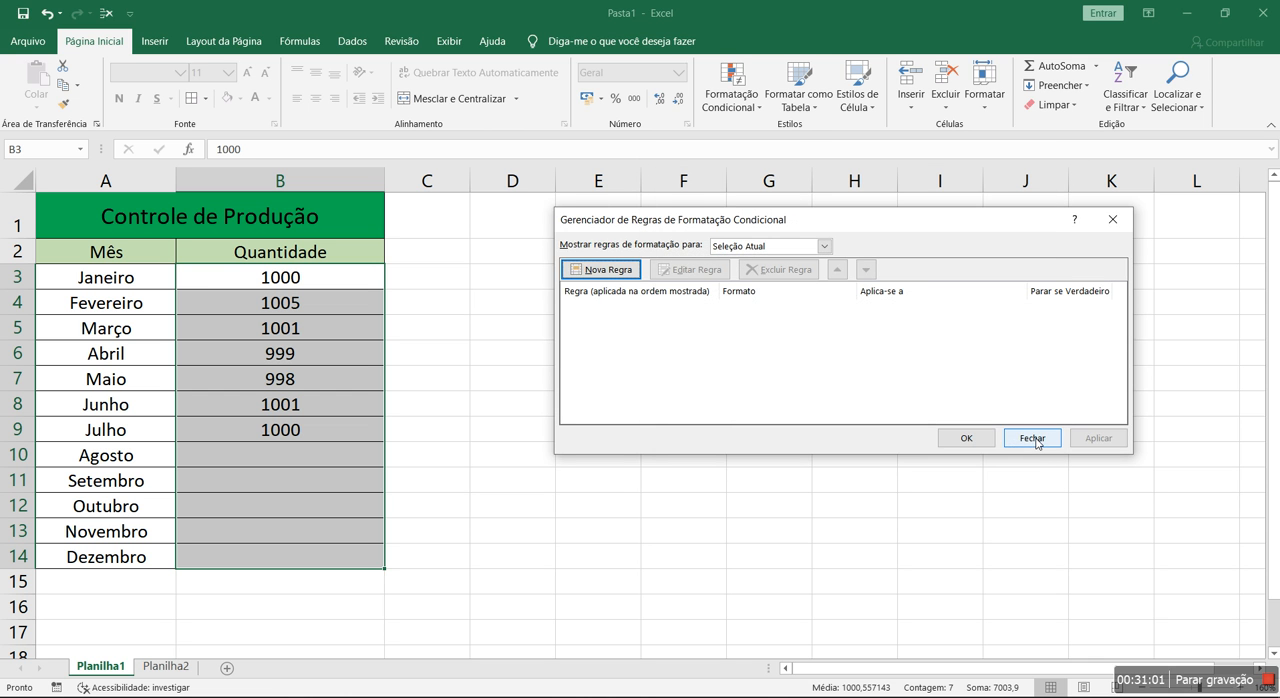
pyautogui.click(1033, 439)
pyautogui.click(567, 373)
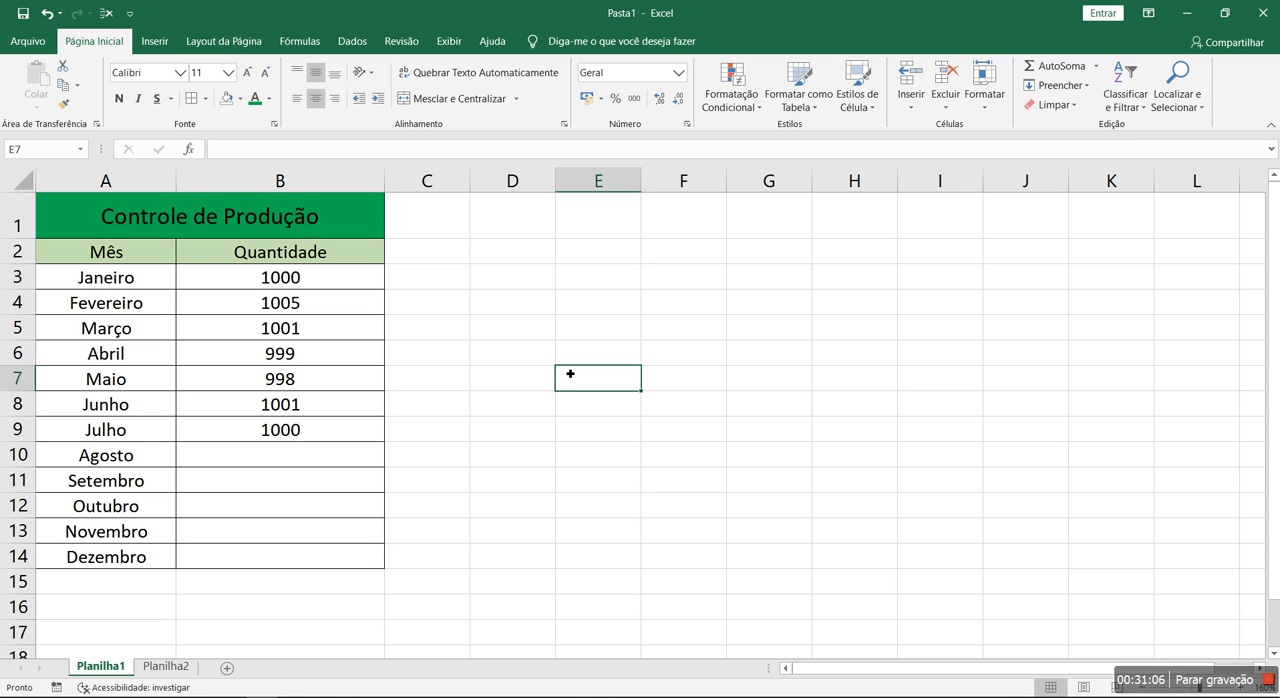
pyautogui.click(321, 285)
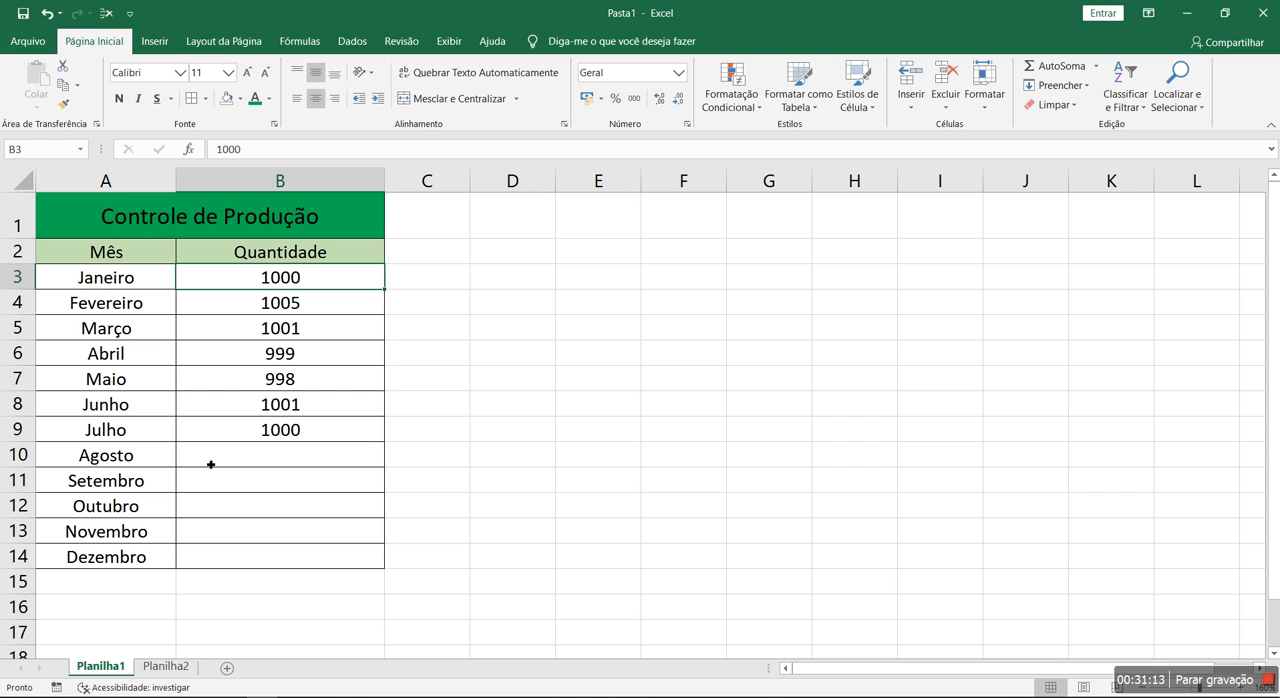
# Add borders to D2:E2 and enter the label "Meta" in D2 and 1000 in E2
pyautogui.moveTo(516, 256); pyautogui.dragTo(583, 254)
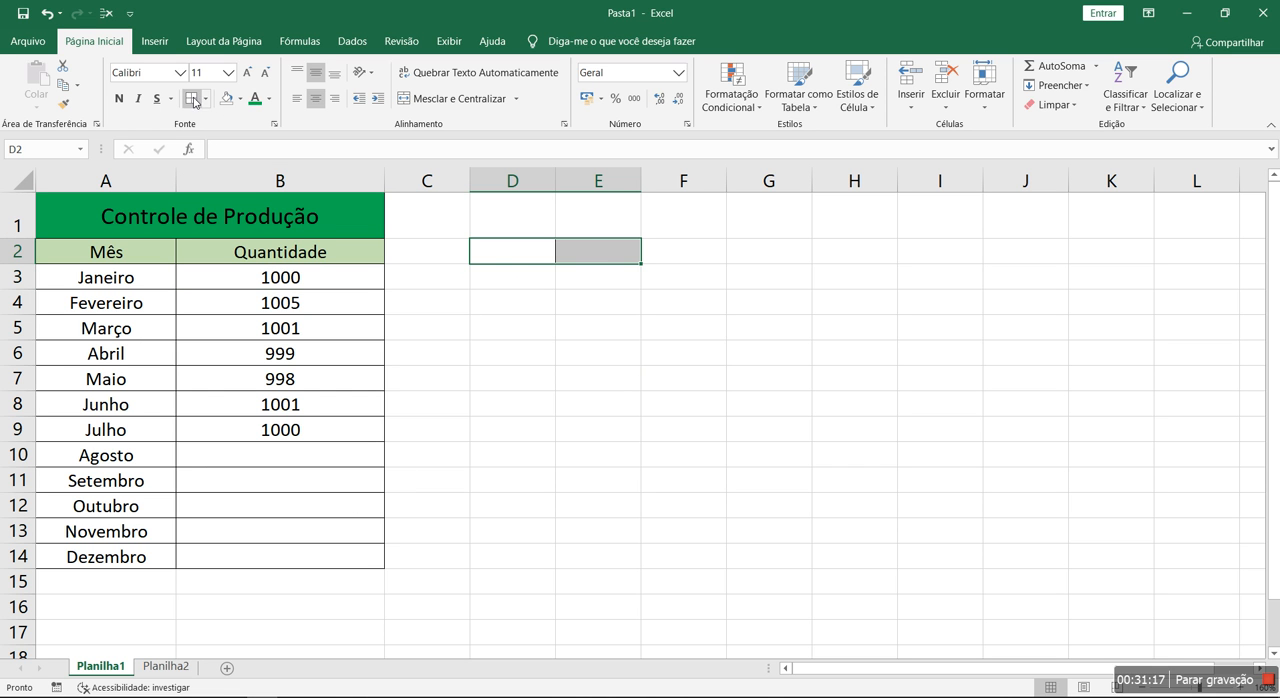
pyautogui.click(528, 250)
pyautogui.write('Meta')
pyautogui.press('Return')
pyautogui.press('Up')
pyautogui.press('Right')
pyautogui.write('1000')
pyautogui.press('Return')
# Fill the goal cells D2:E2 with yellow
pyautogui.moveTo(529, 252); pyautogui.dragTo(590, 252)
pyautogui.click(240, 100)
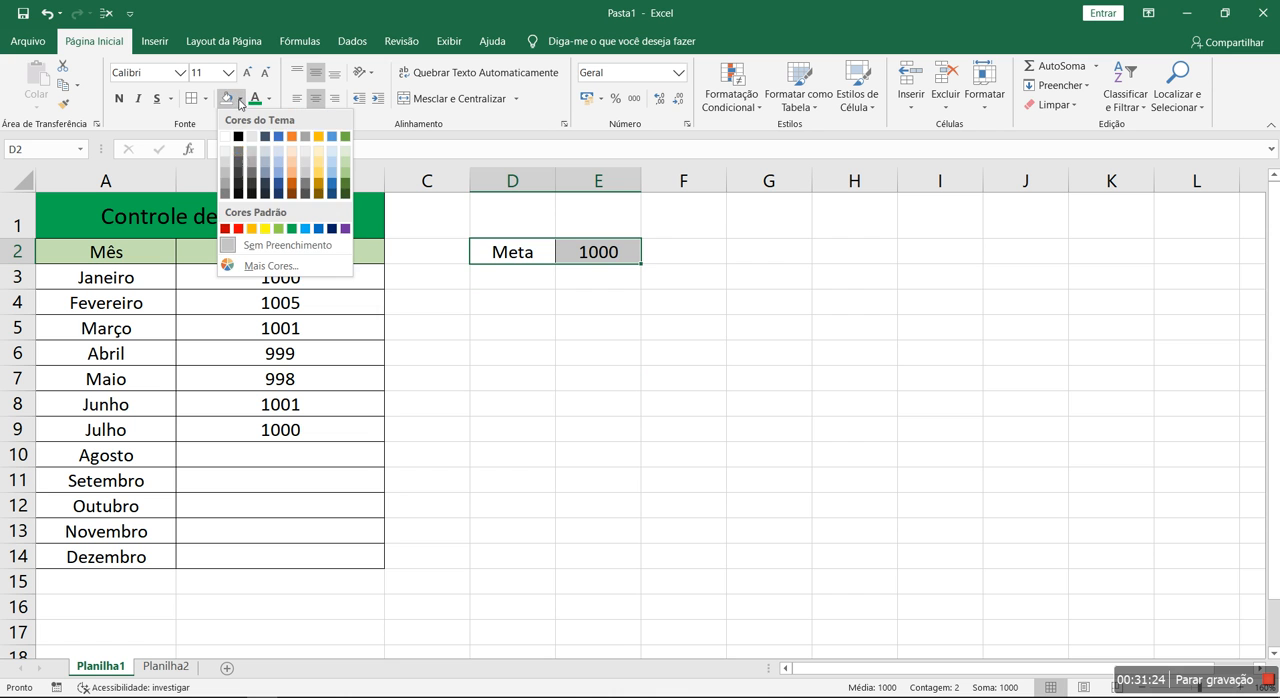
pyautogui.click(252, 221)
pyautogui.click(818, 335)
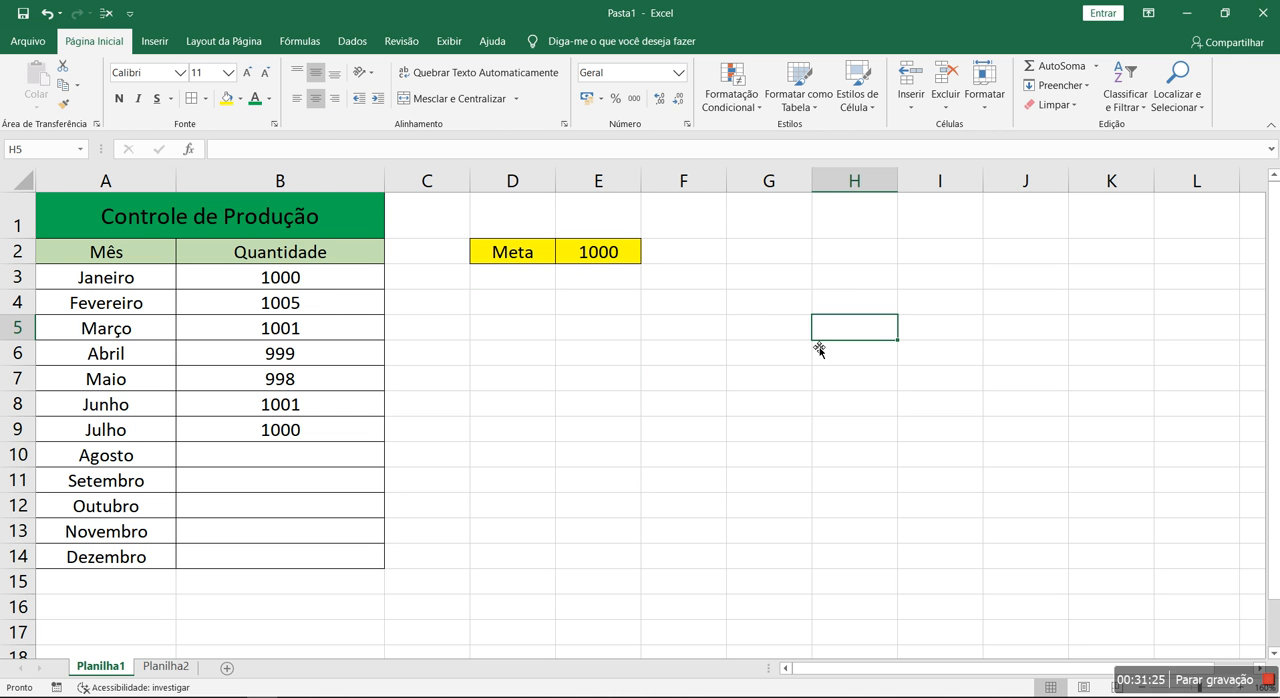
# Start a new conditional formatting rule for B3:B14 using the type "Formatar apenas células que contenham"
pyautogui.moveTo(333, 283); pyautogui.dragTo(334, 556)
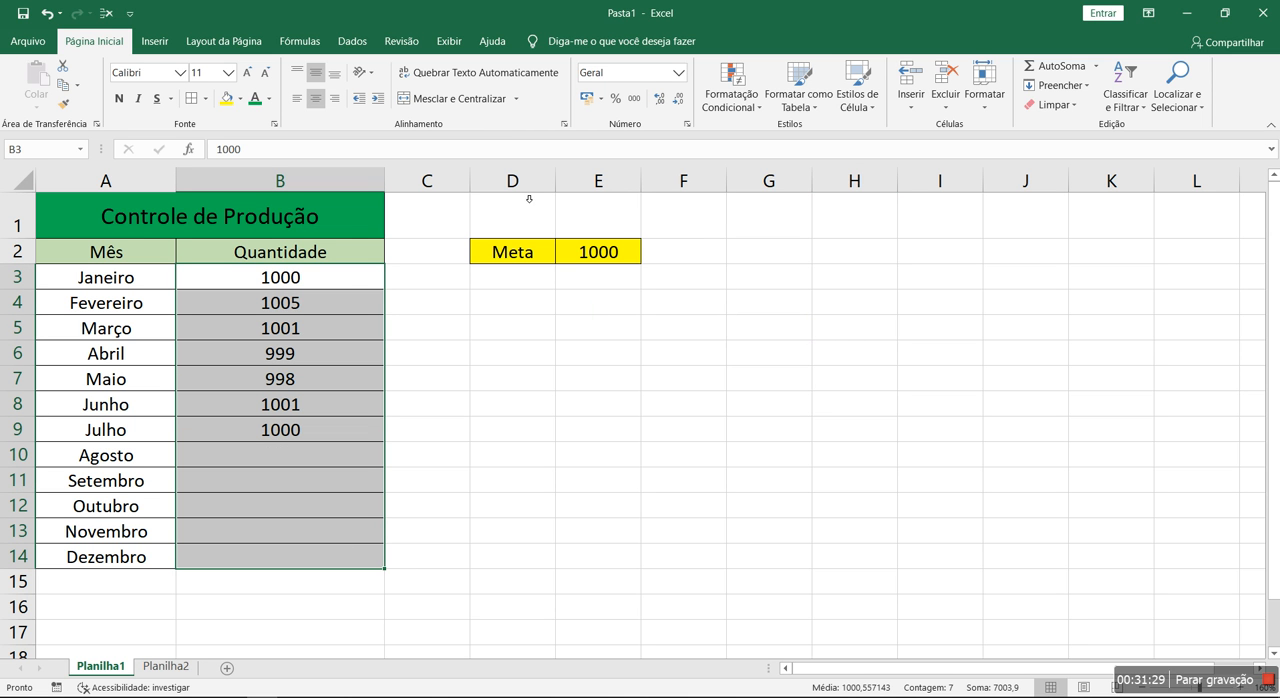
pyautogui.click(731, 98)
pyautogui.click(745, 352)
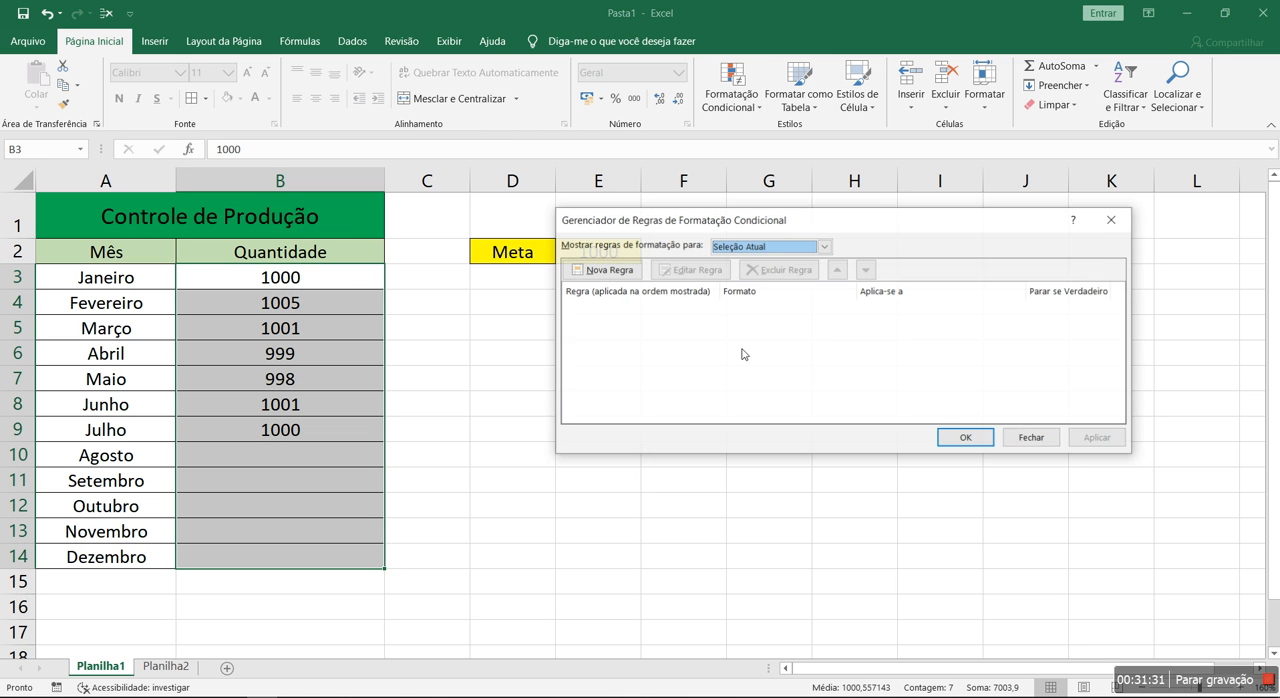
pyautogui.click(607, 270)
pyautogui.click(767, 236)
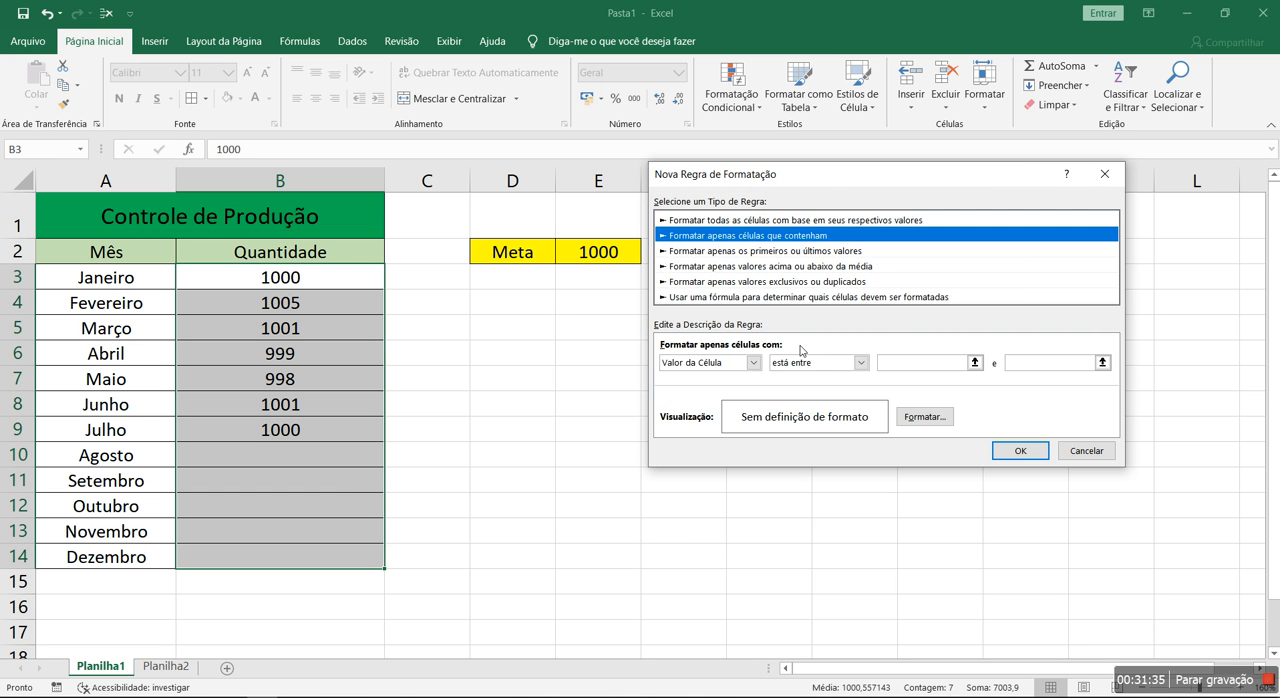
pyautogui.moveTo(824, 176); pyautogui.dragTo(778, 289)
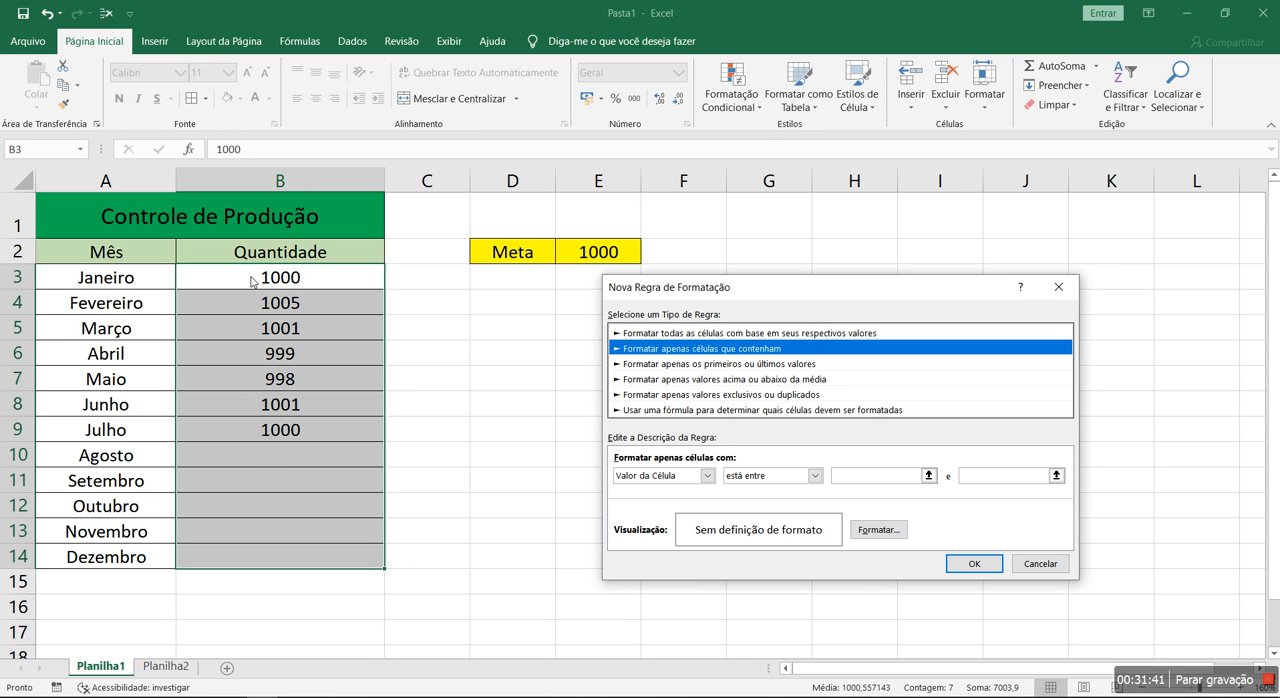
# Set the rule's condition to cell value "é maior ou igual a" the goal cell, =$E$2
pyautogui.click(815, 476)
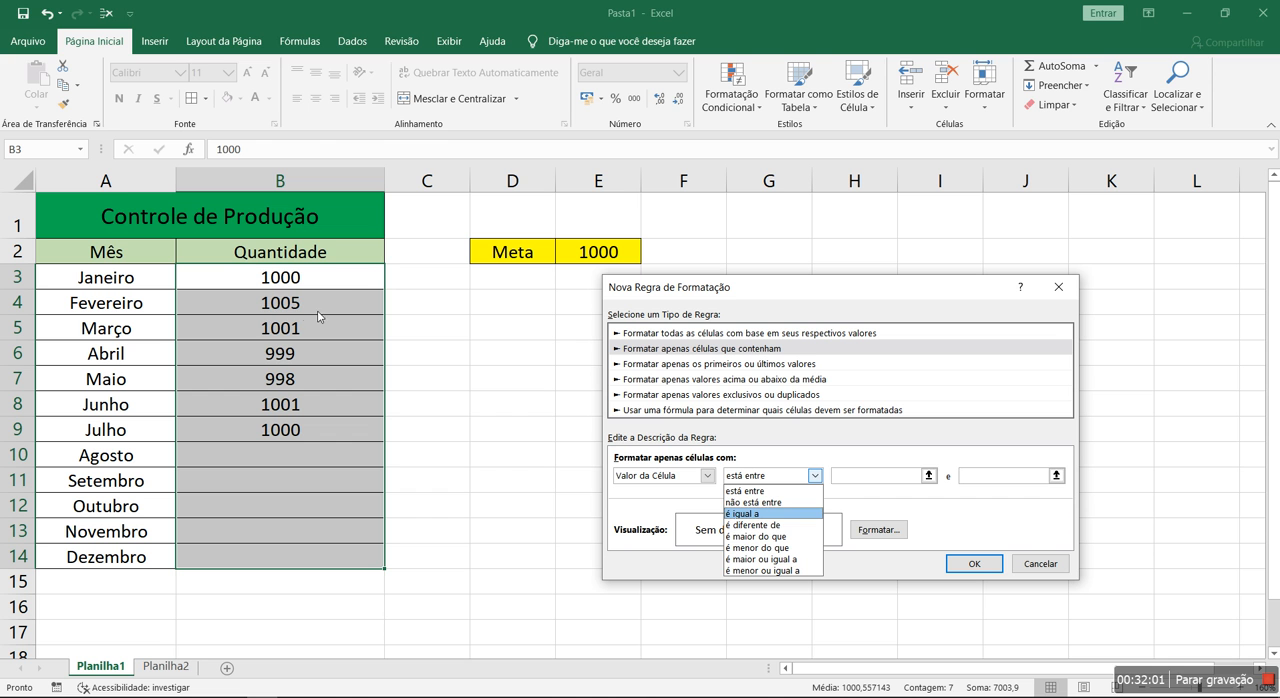
pyautogui.click(793, 560)
pyautogui.click(866, 478)
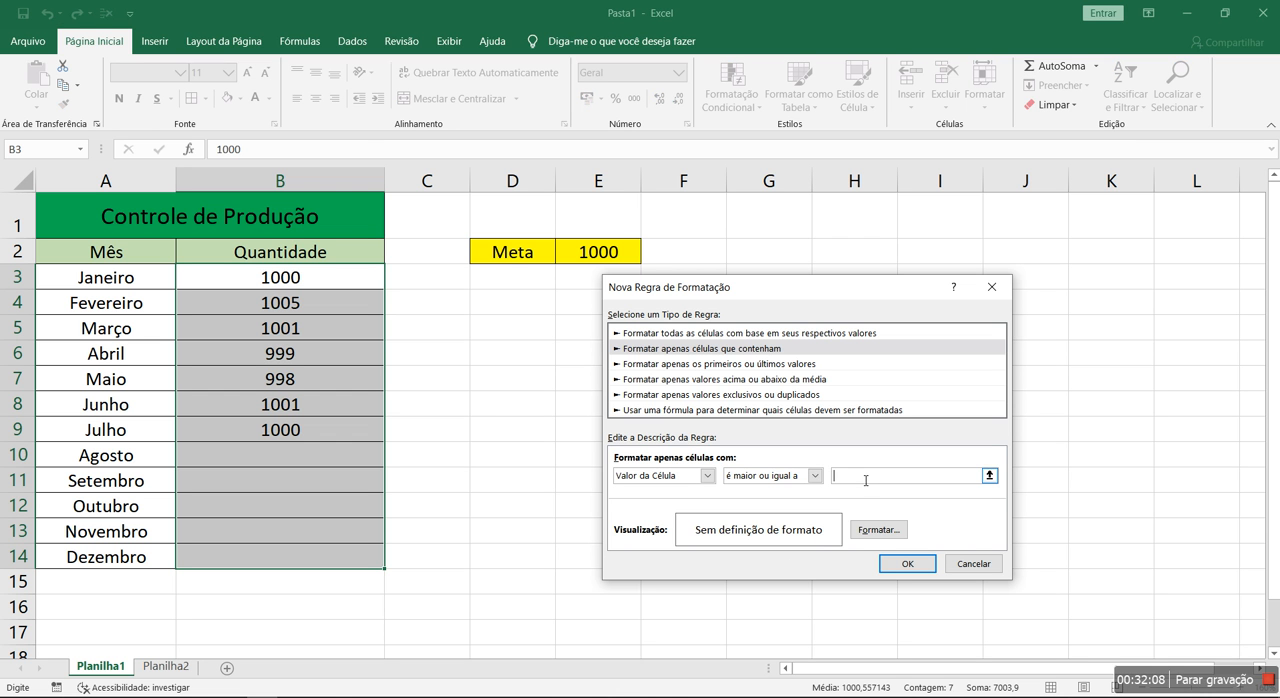
pyautogui.click(989, 476)
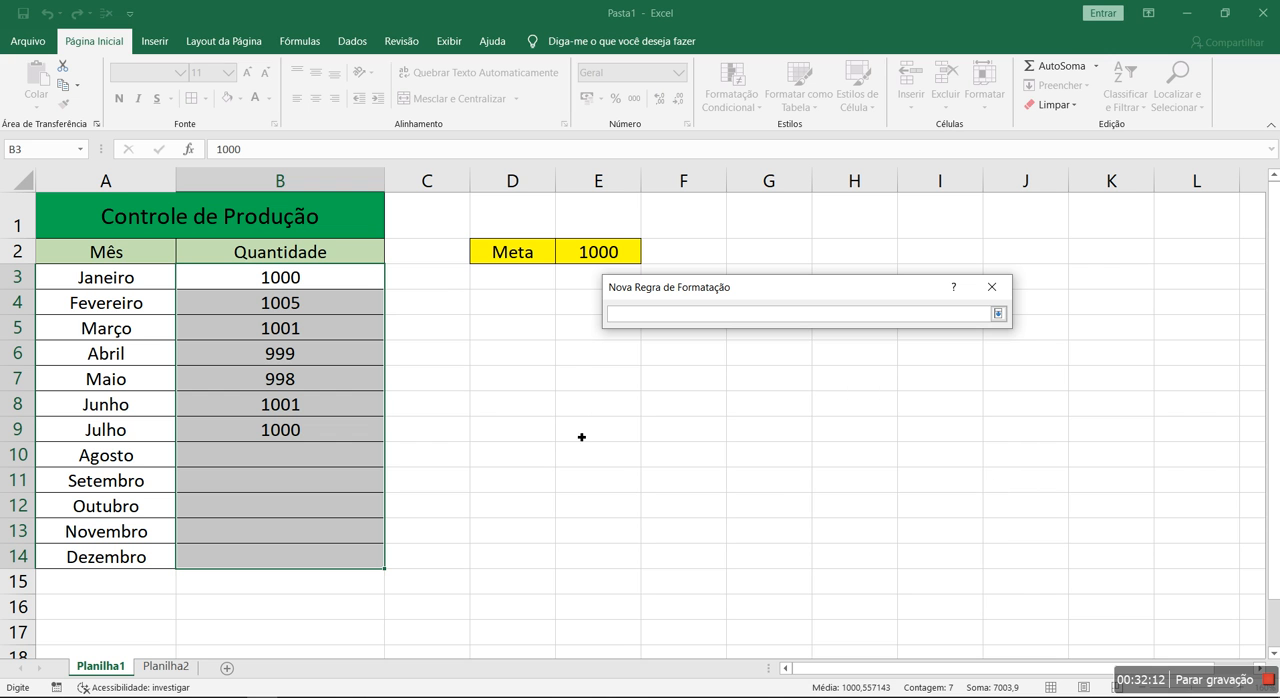
pyautogui.click(855, 506)
pyautogui.click(1109, 437)
pyautogui.click(1056, 584)
pyautogui.click(600, 530)
pyautogui.click(680, 428)
pyautogui.click(598, 555)
pyautogui.click(599, 255)
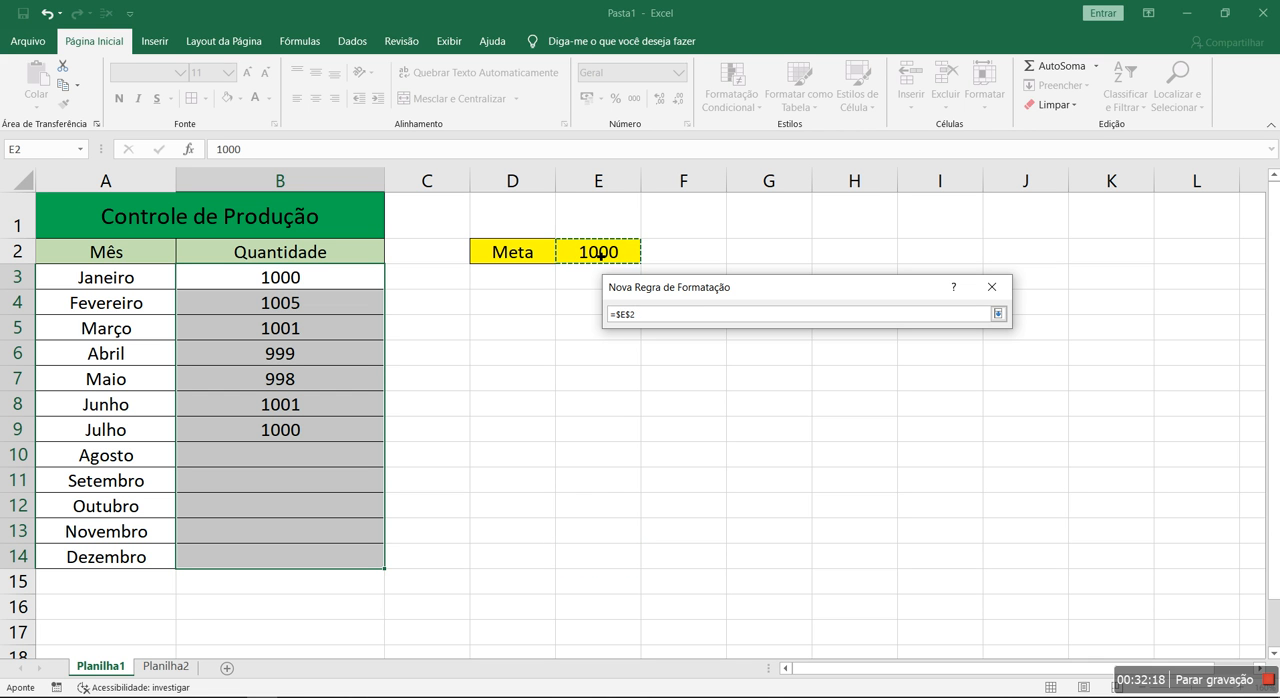
pyautogui.press('Return')
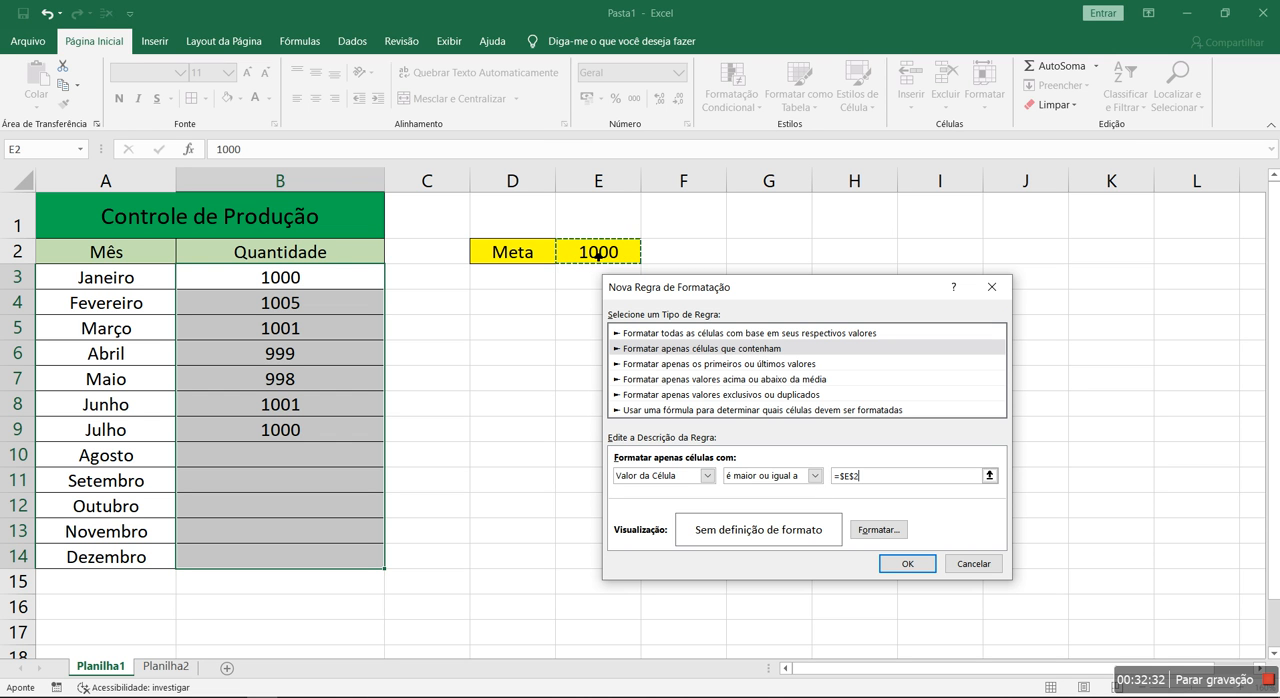
# Give the greater-or-equal rule a light green fill and apply it to the quantities in B3:B14
pyautogui.click(878, 530)
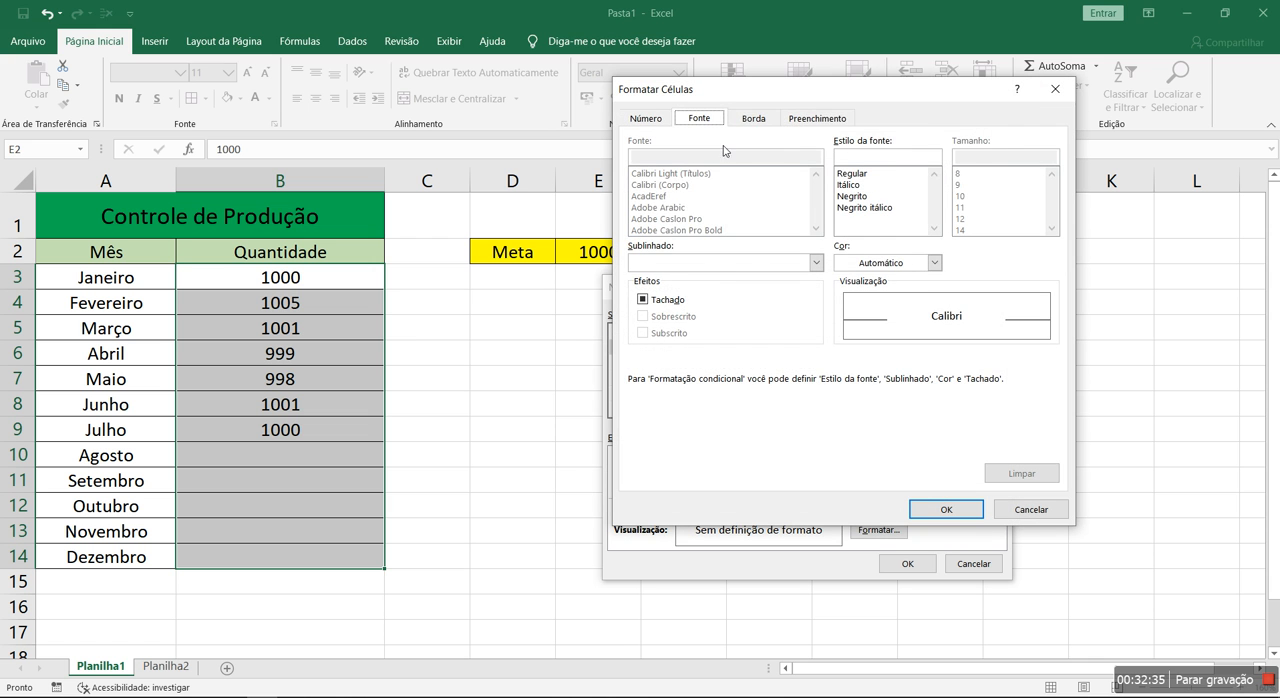
pyautogui.click(818, 120)
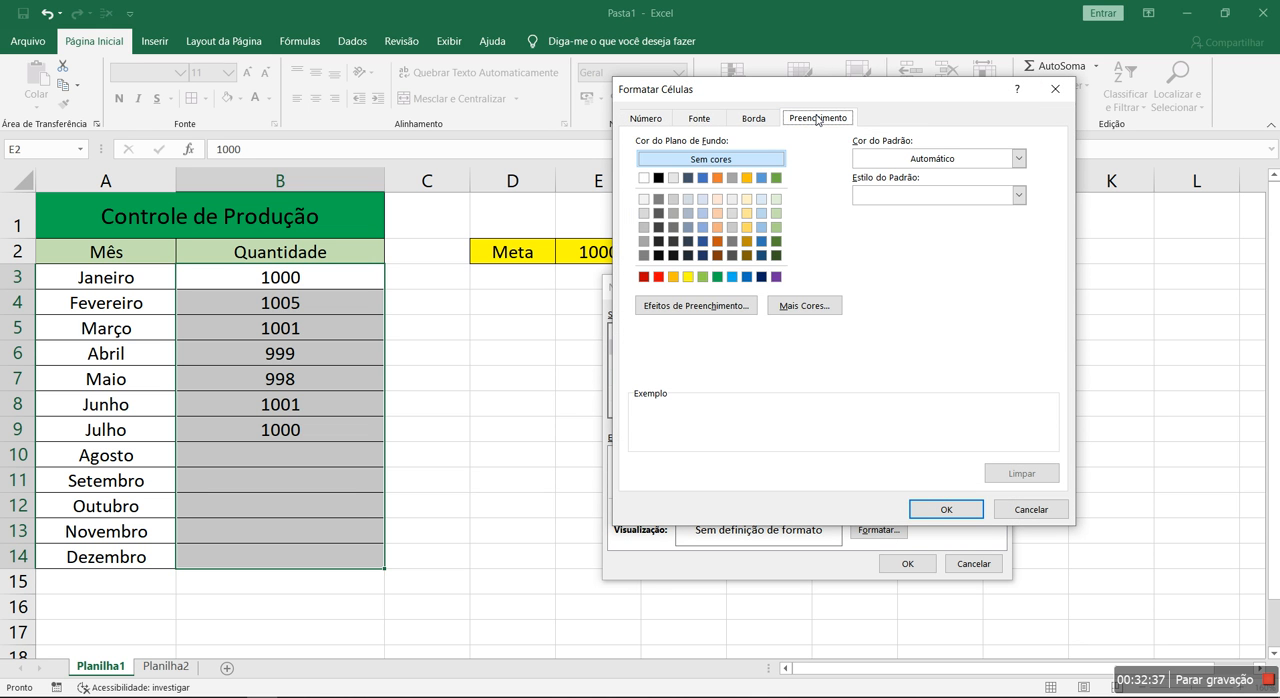
pyautogui.click(704, 277)
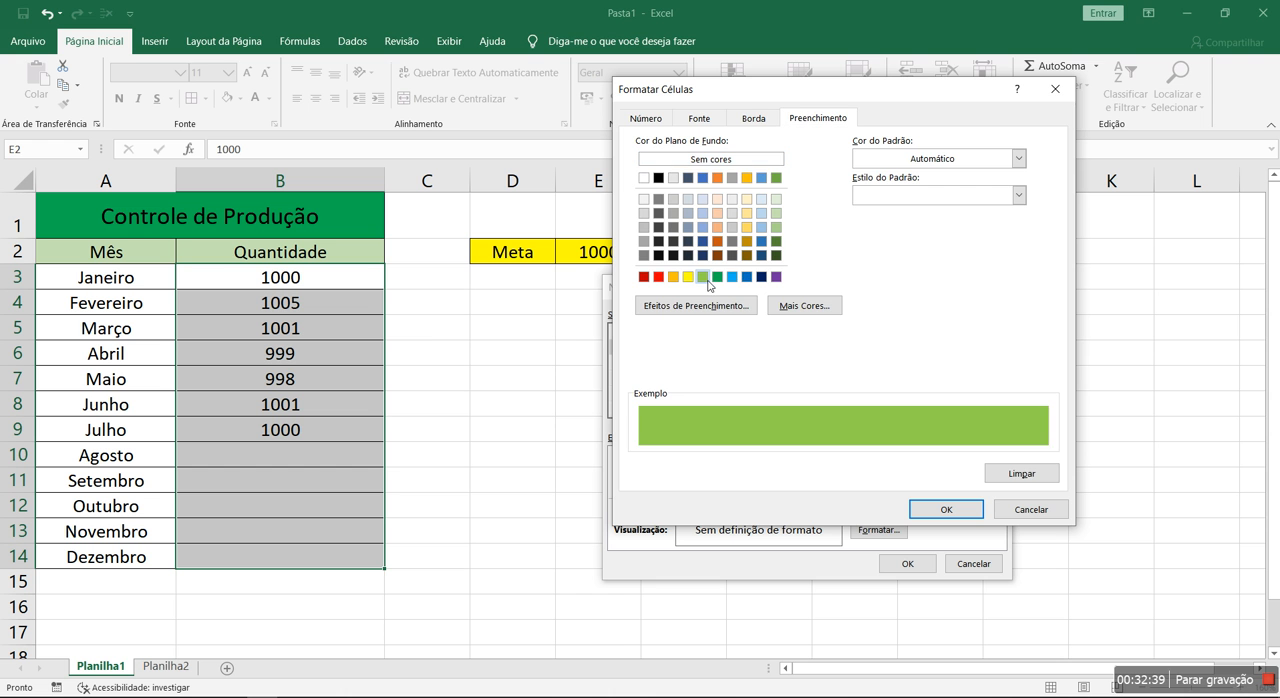
pyautogui.click(926, 511)
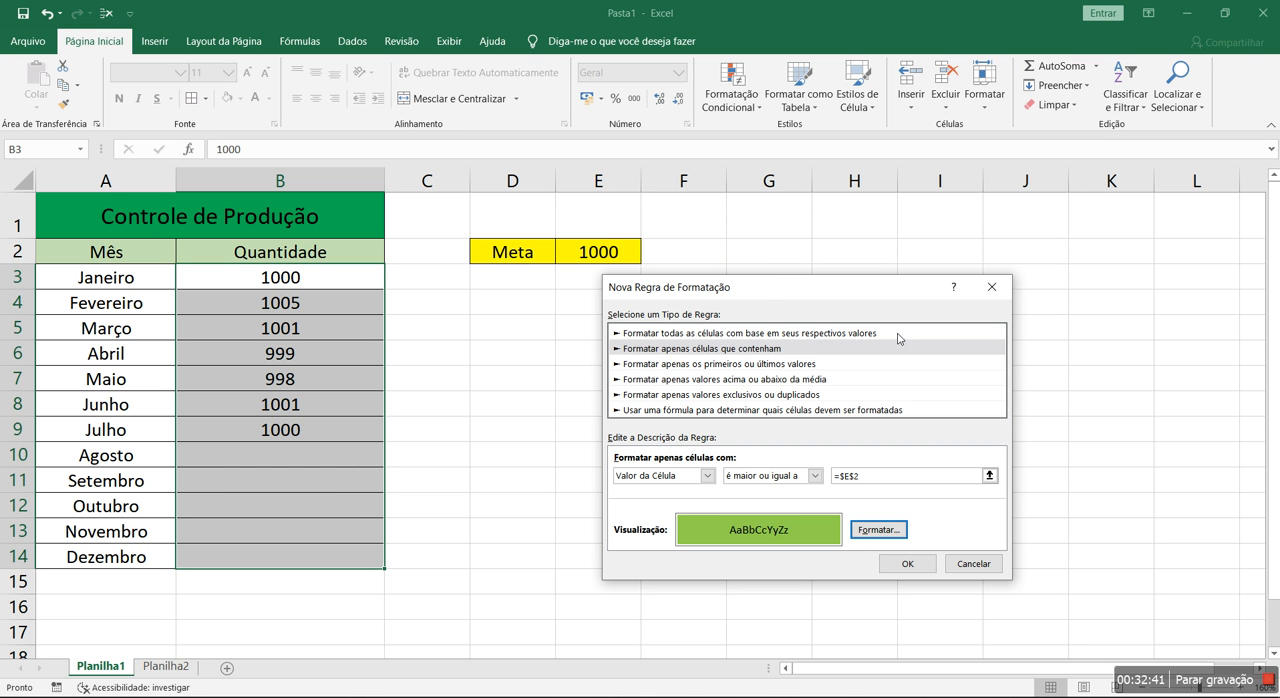
pyautogui.moveTo(767, 288); pyautogui.dragTo(859, 205)
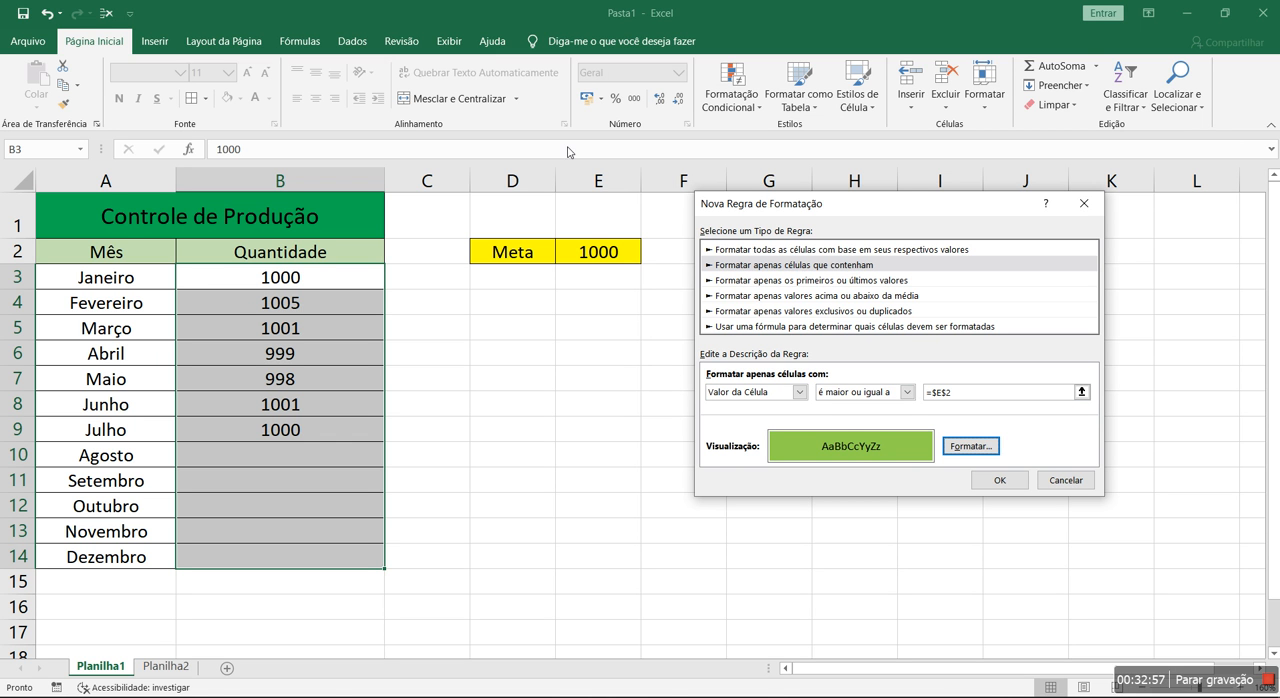
pyautogui.click(1000, 481)
pyautogui.click(1097, 439)
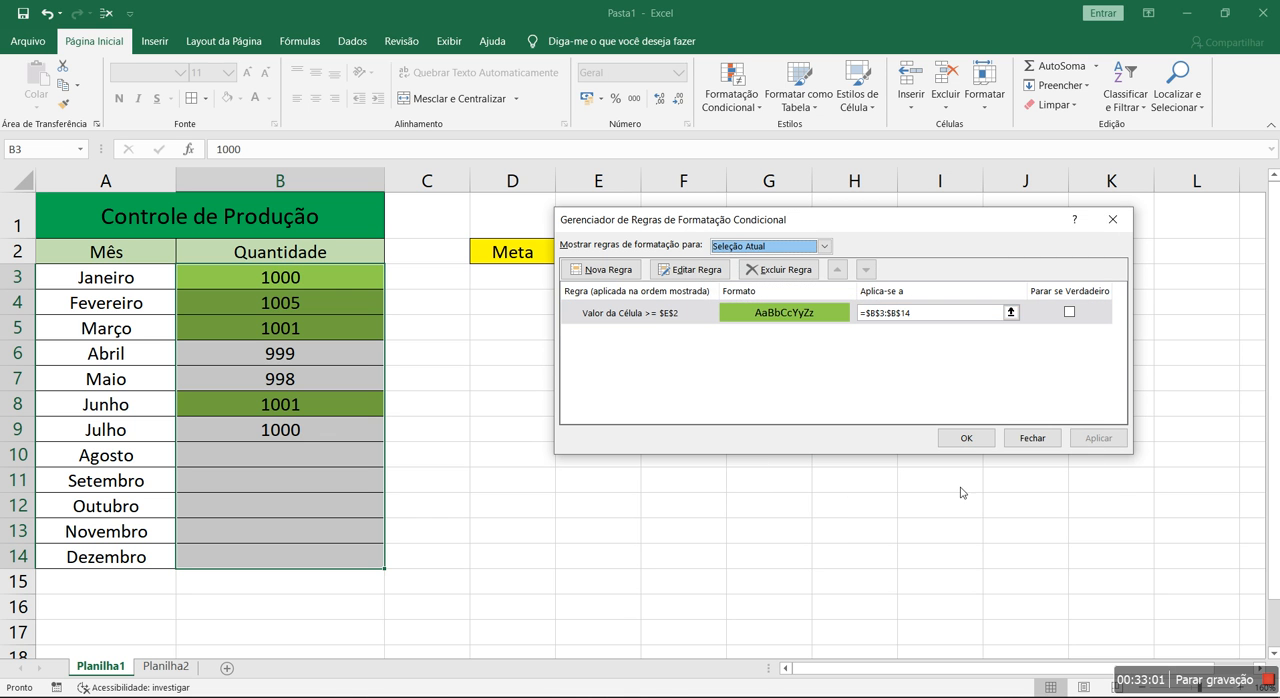
pyautogui.click(966, 437)
pyautogui.click(697, 455)
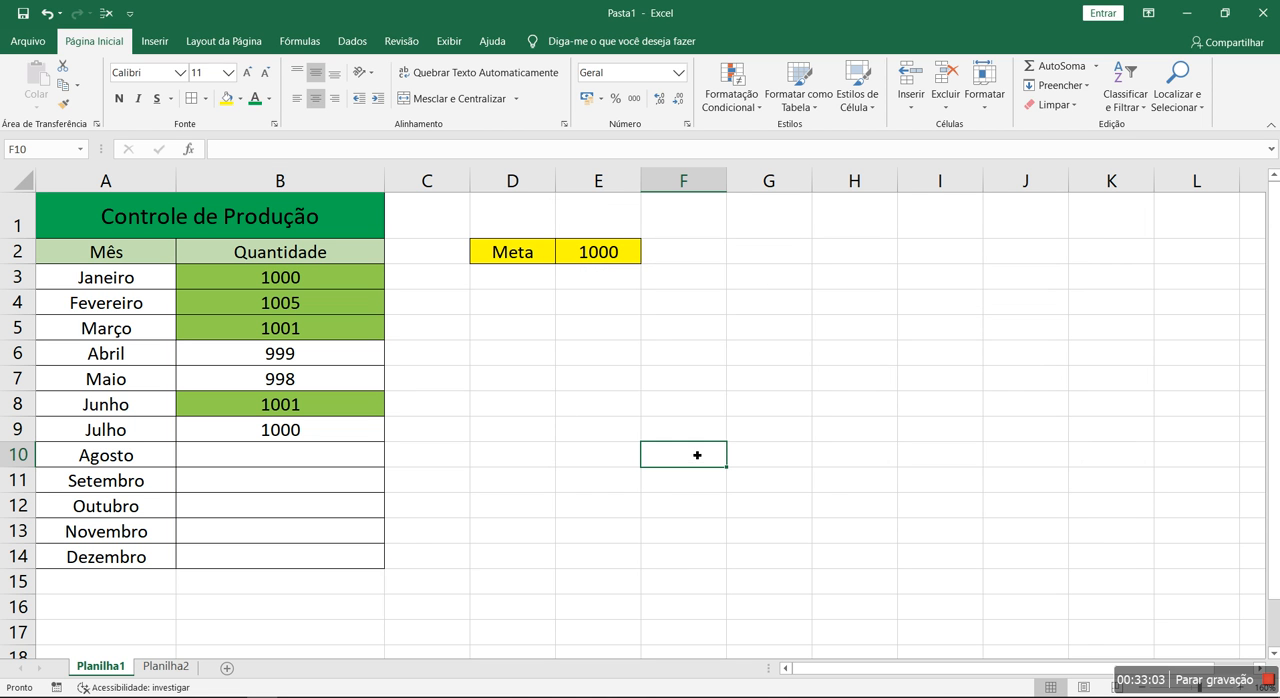
# Test the green rule by setting the goal in E2 to 1, 200 and 2000 in turn
pyautogui.click(613, 262)
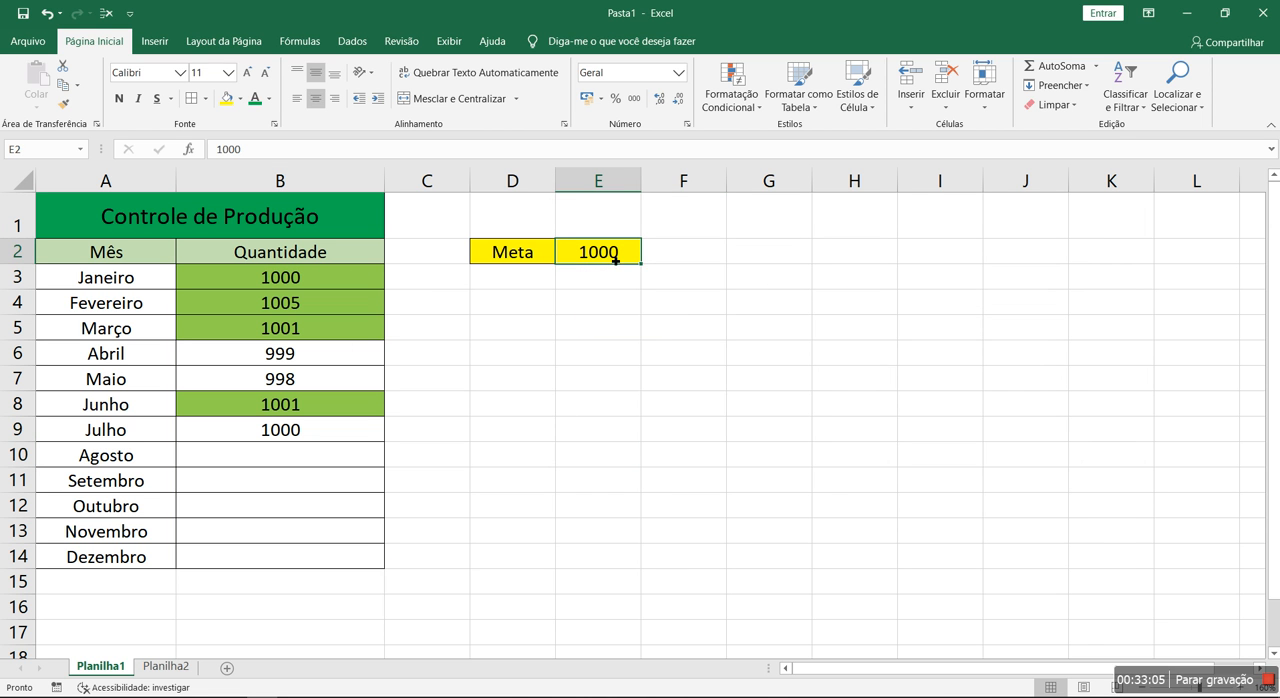
pyautogui.write('1')
pyautogui.press('Return')
pyautogui.click(616, 261)
pyautogui.write('200')
pyautogui.press('Return')
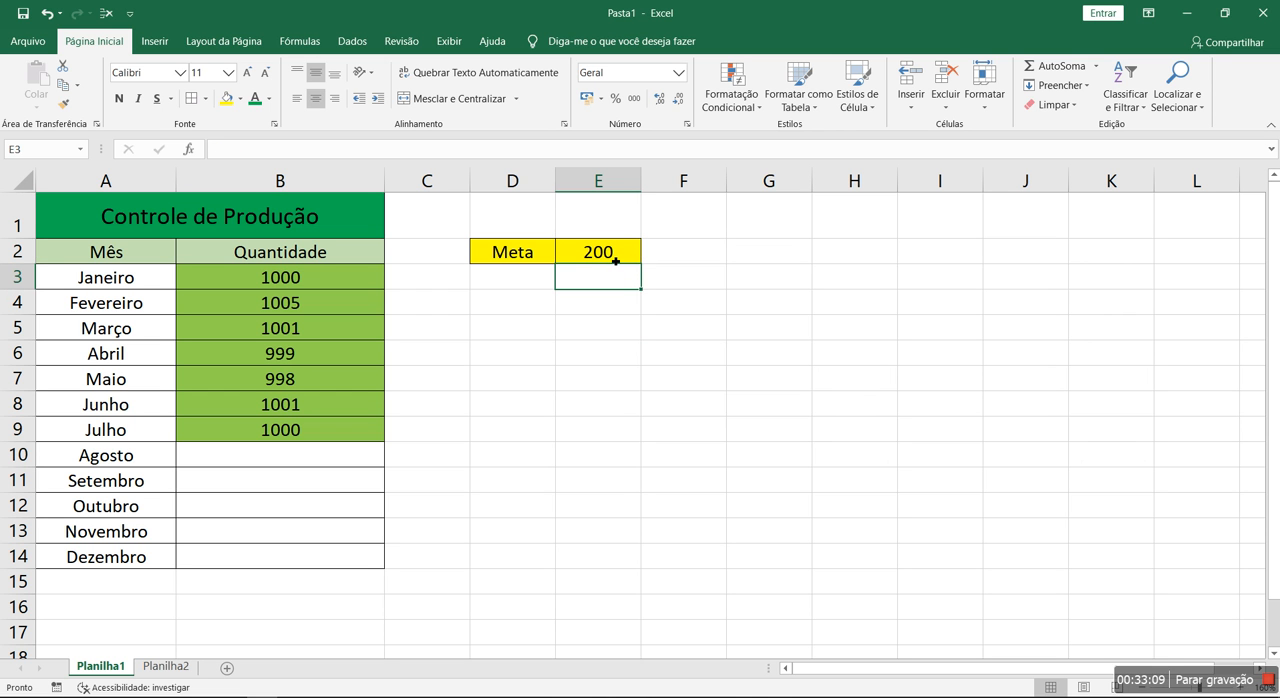
pyautogui.click(616, 261)
pyautogui.write('2000')
pyautogui.press('Return')
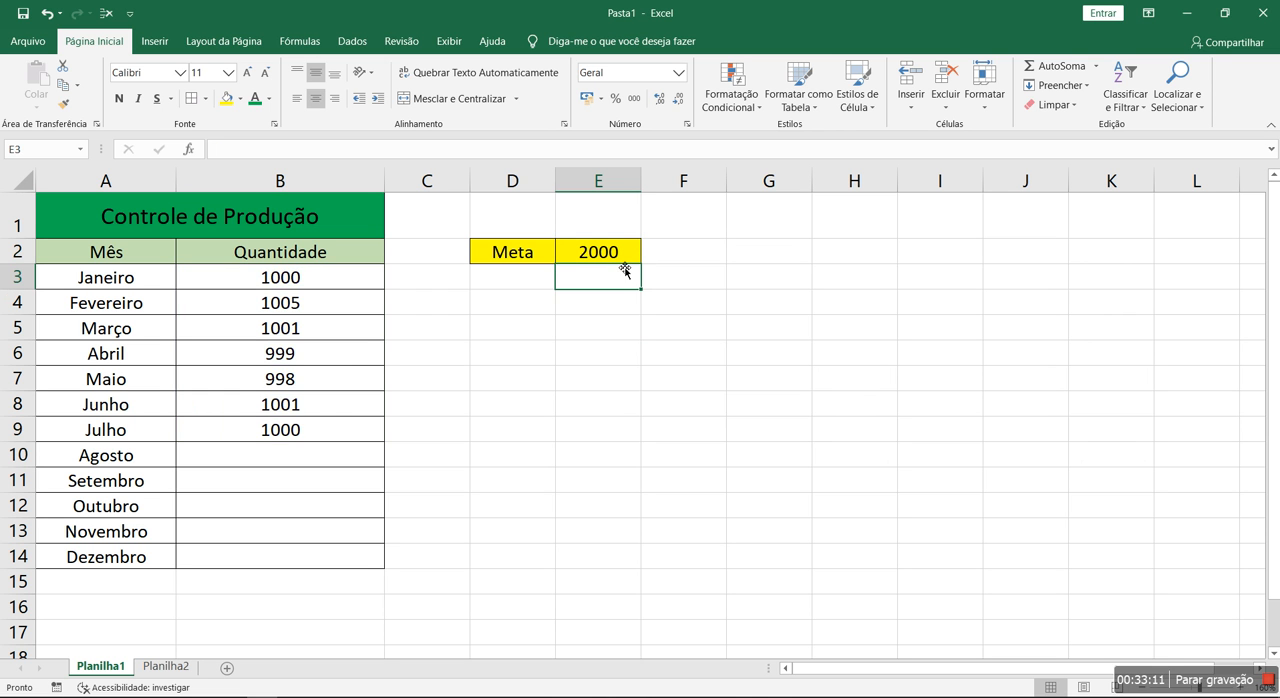
# Test the goal values 1002 and 100 in E2 and set the goal back to 1000
pyautogui.click(600, 252)
pyautogui.write('10')
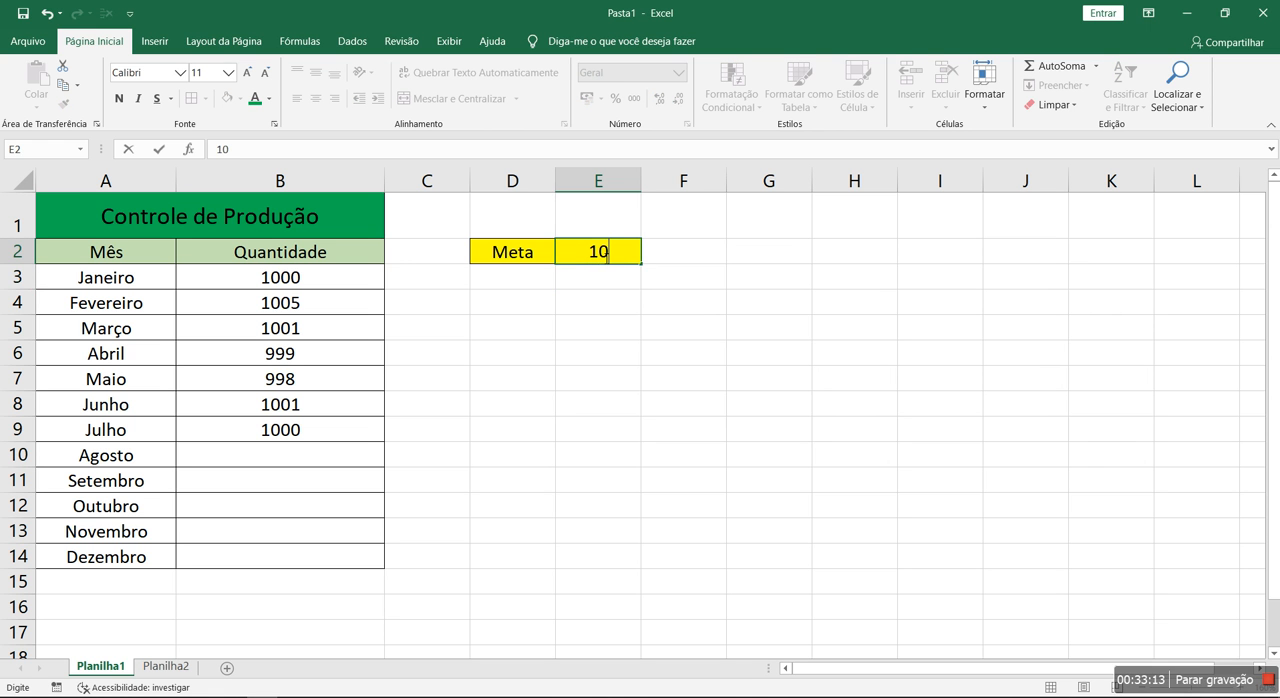
pyautogui.write('02')
pyautogui.press('Return')
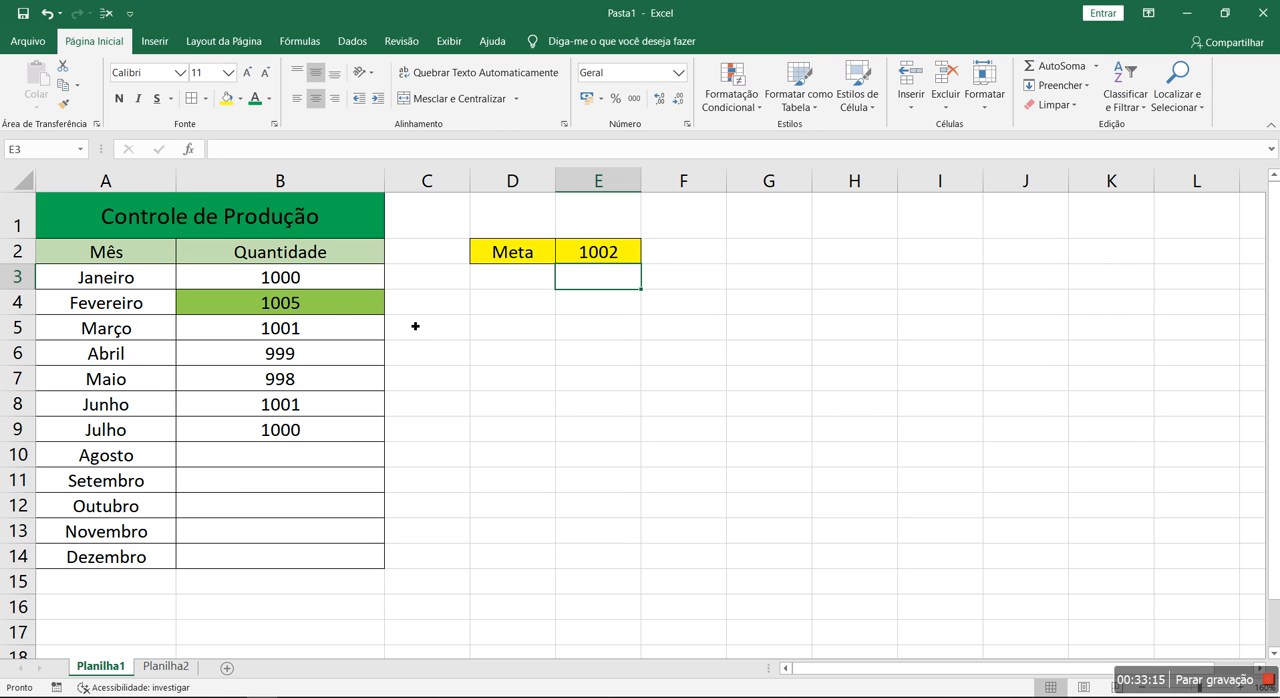
pyautogui.click(600, 252)
pyautogui.write('100')
pyautogui.press('Return')
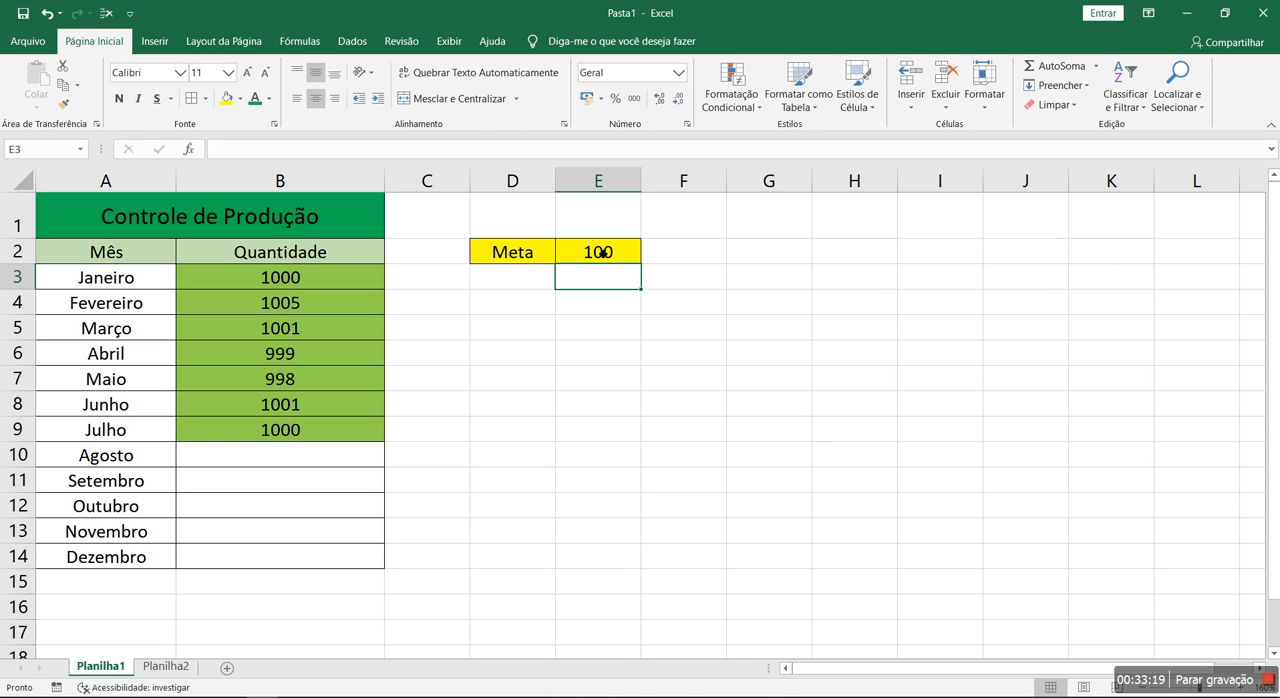
pyautogui.click(600, 252)
pyautogui.write('1000')
pyautogui.press('Return')
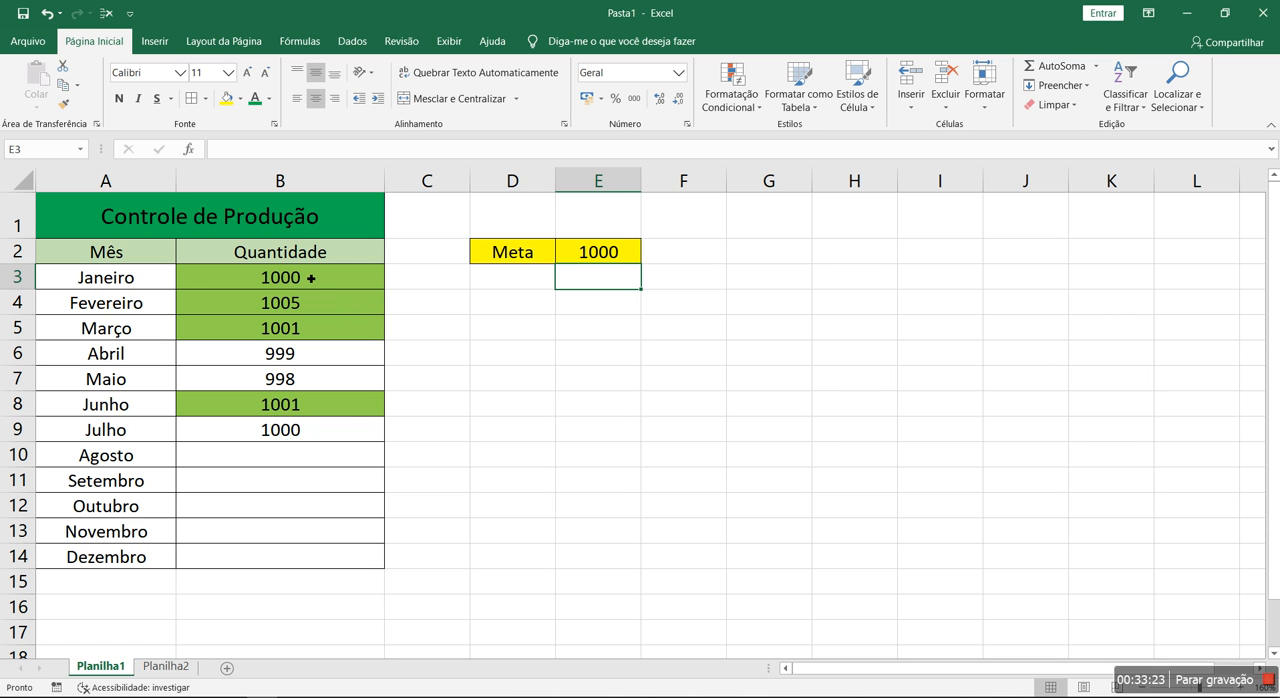
# Start a new conditional formatting rule for B3:B14 using the type "Formatar apenas células que contenham"
pyautogui.moveTo(288, 278); pyautogui.dragTo(288, 557)
pyautogui.click(731, 100)
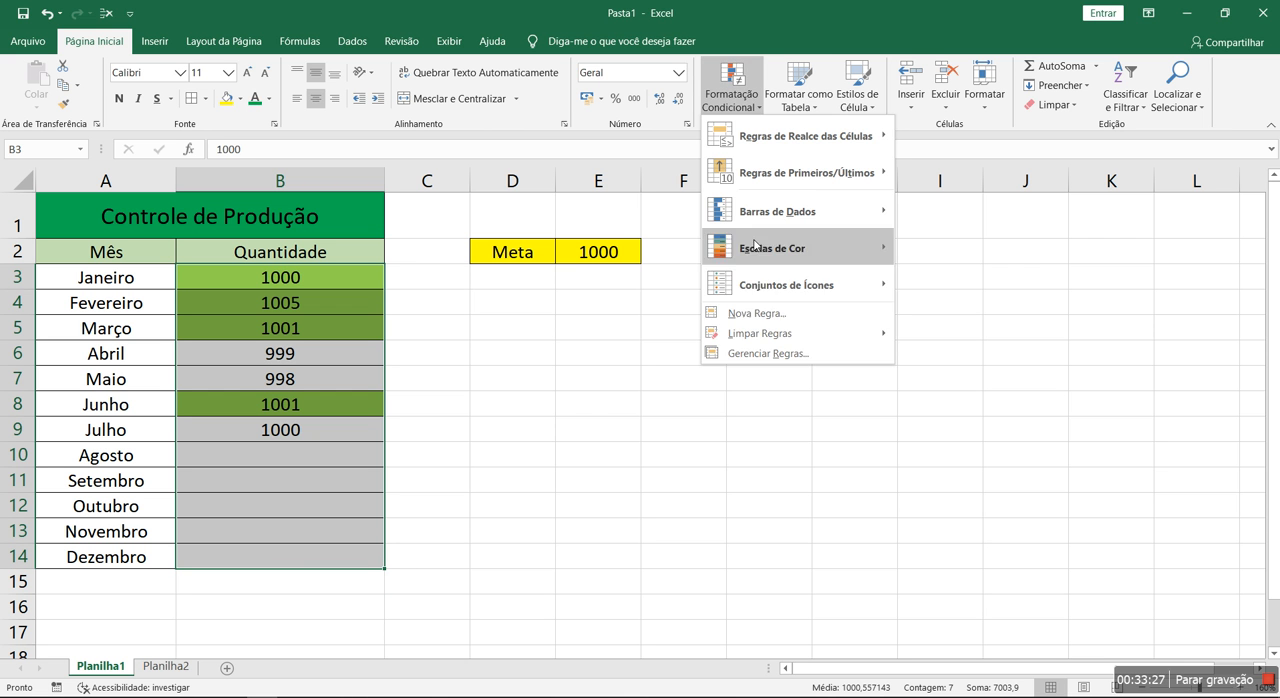
pyautogui.click(763, 354)
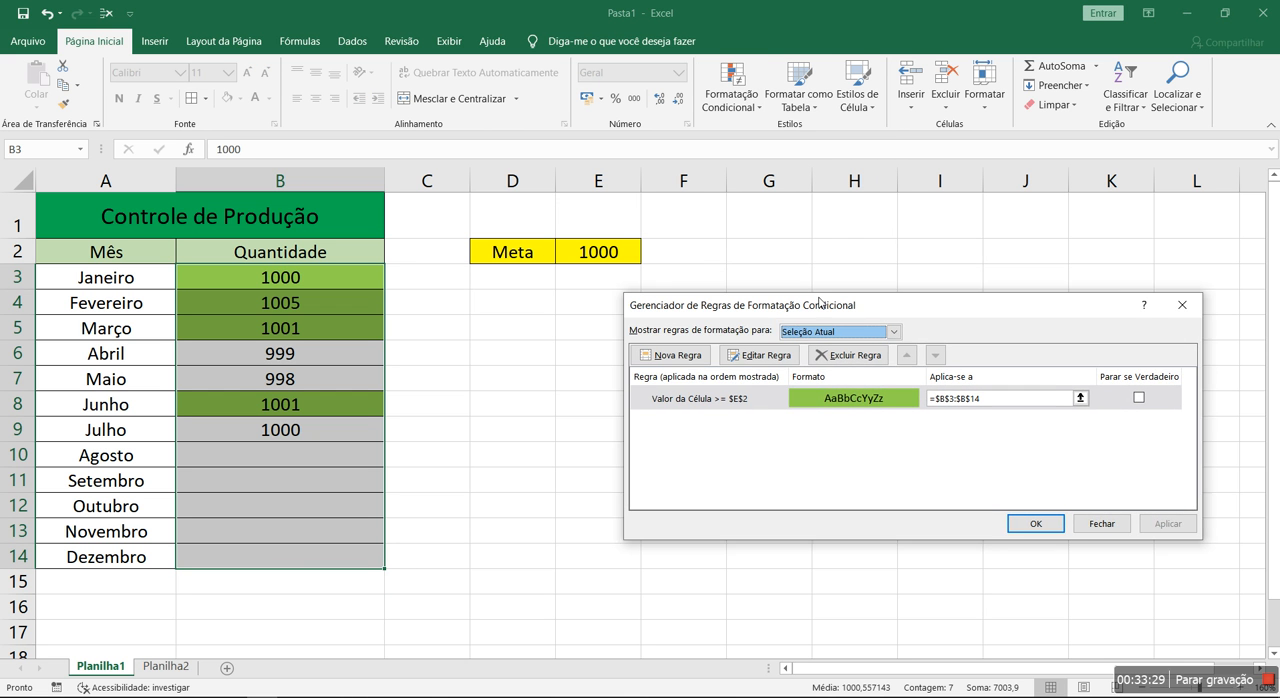
pyautogui.click(684, 362)
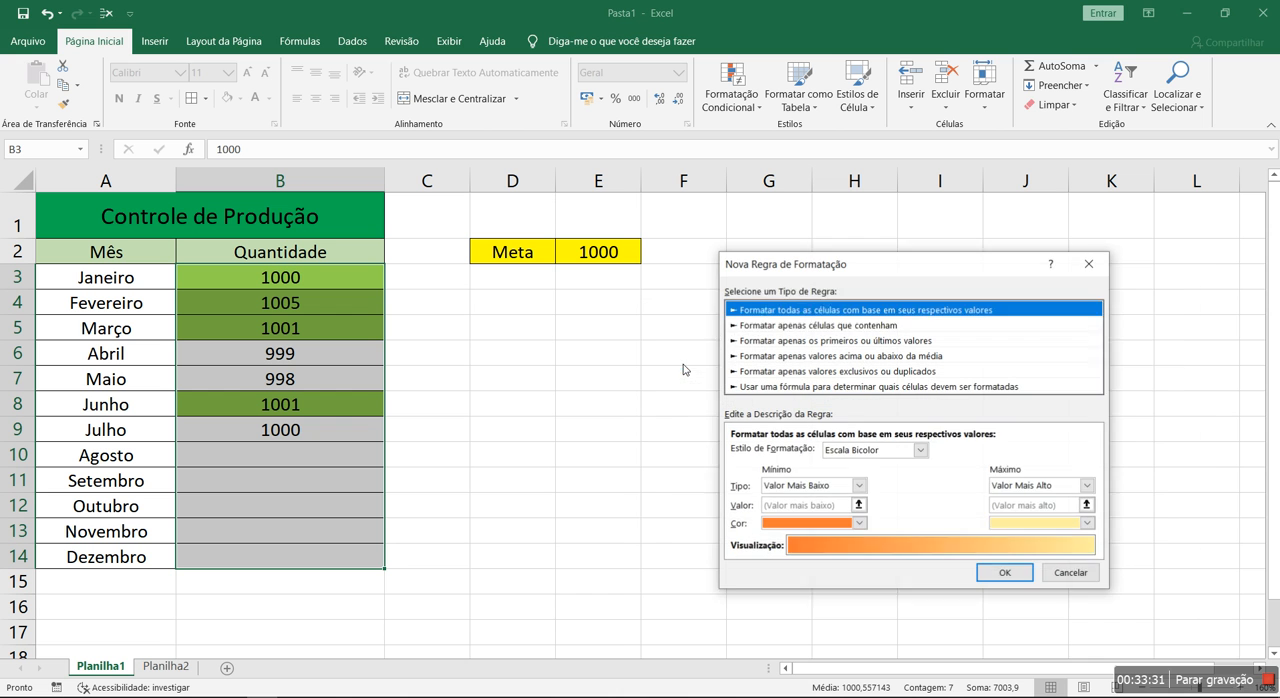
pyautogui.click(810, 326)
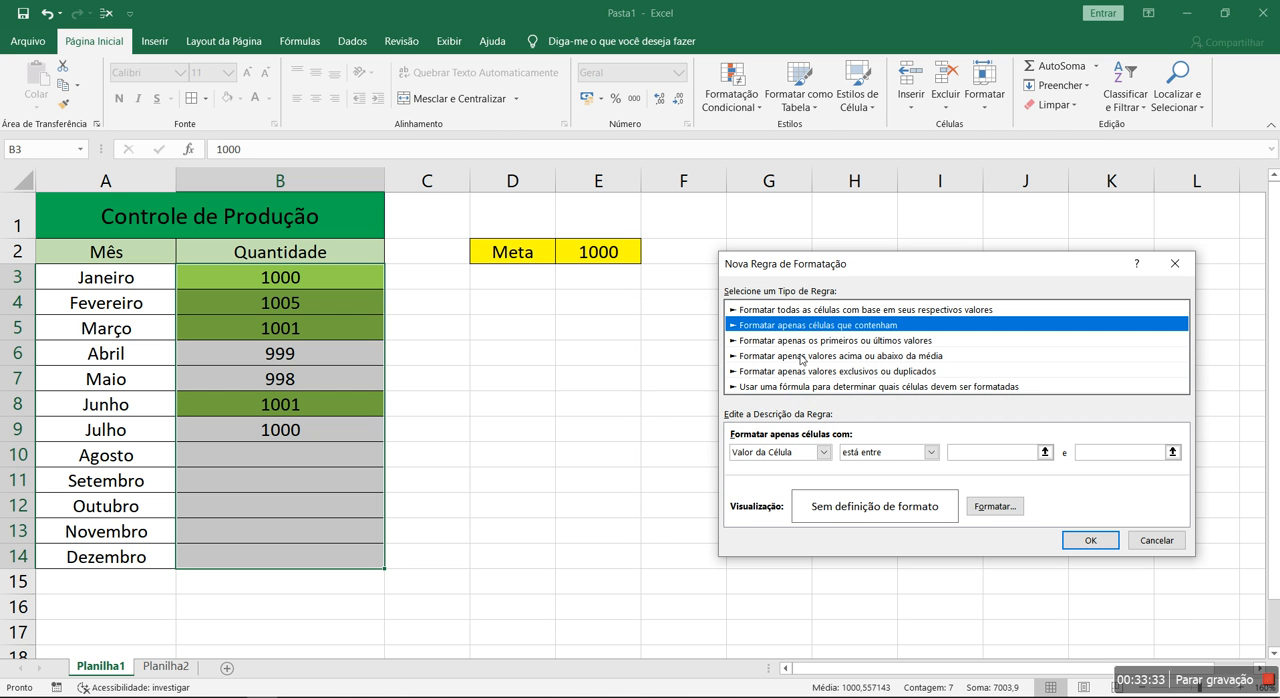
# Set the new rule's condition to cell value "é menor do que" the goal cell, =$E$2
pyautogui.click(888, 453)
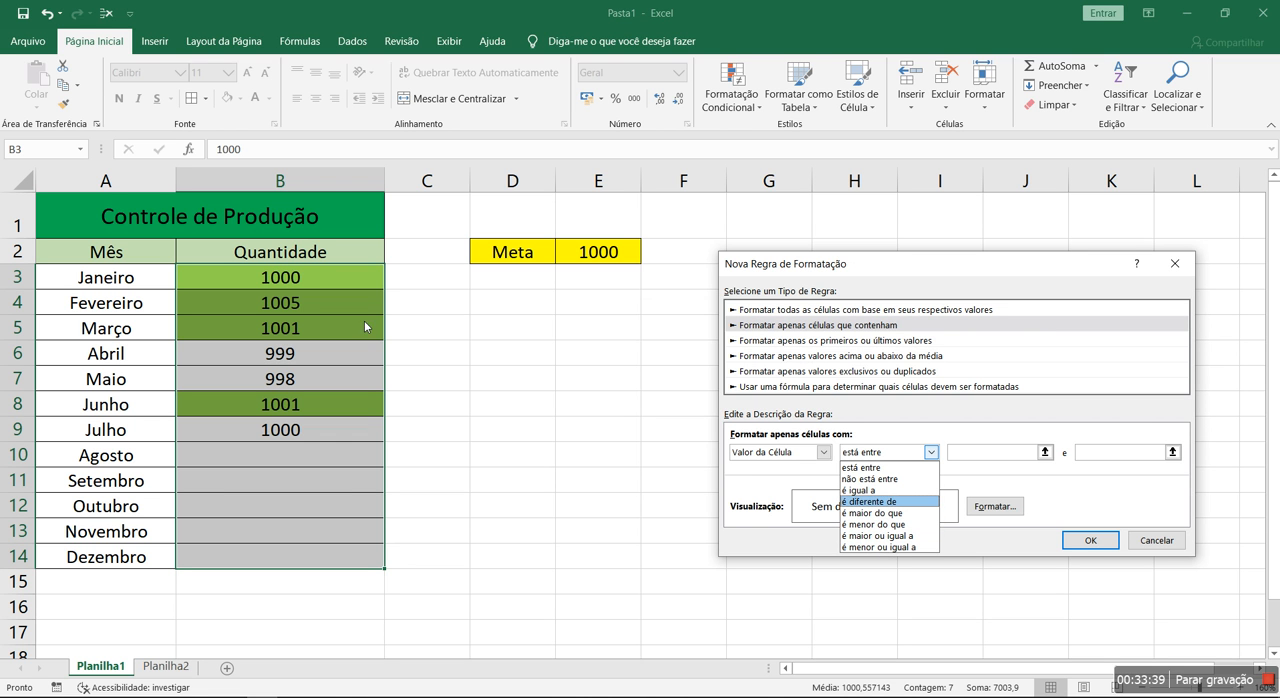
pyautogui.click(878, 525)
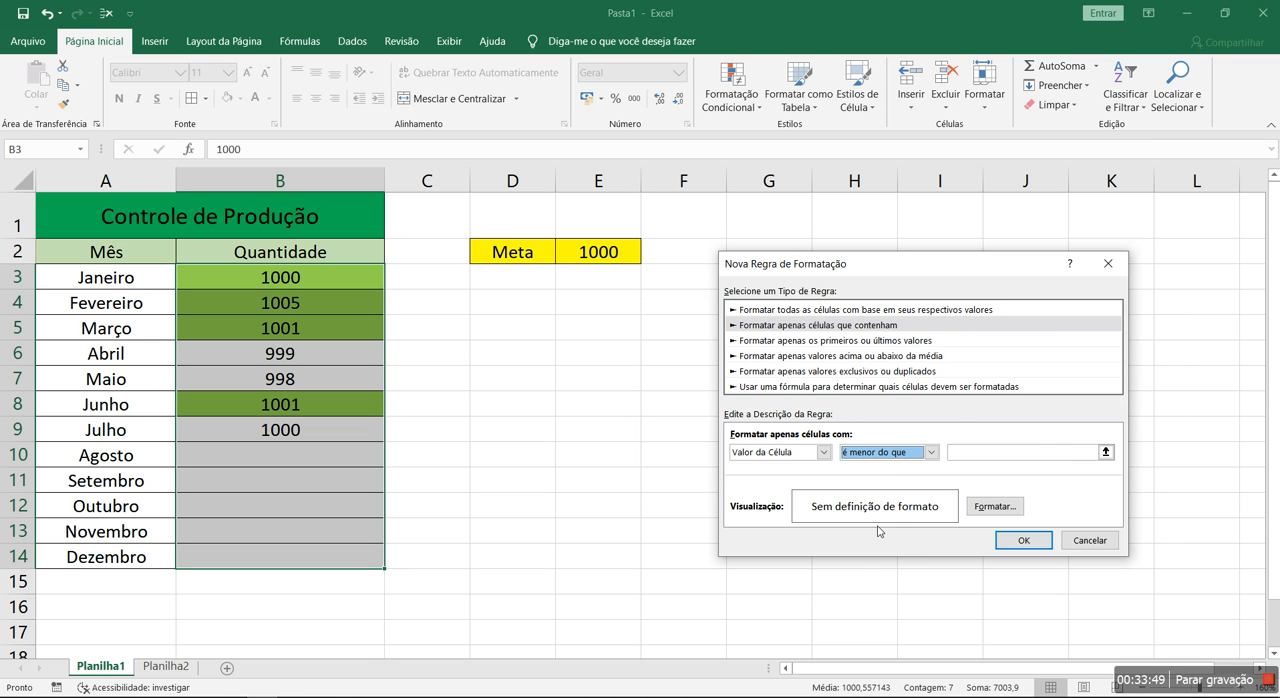
pyautogui.click(931, 453)
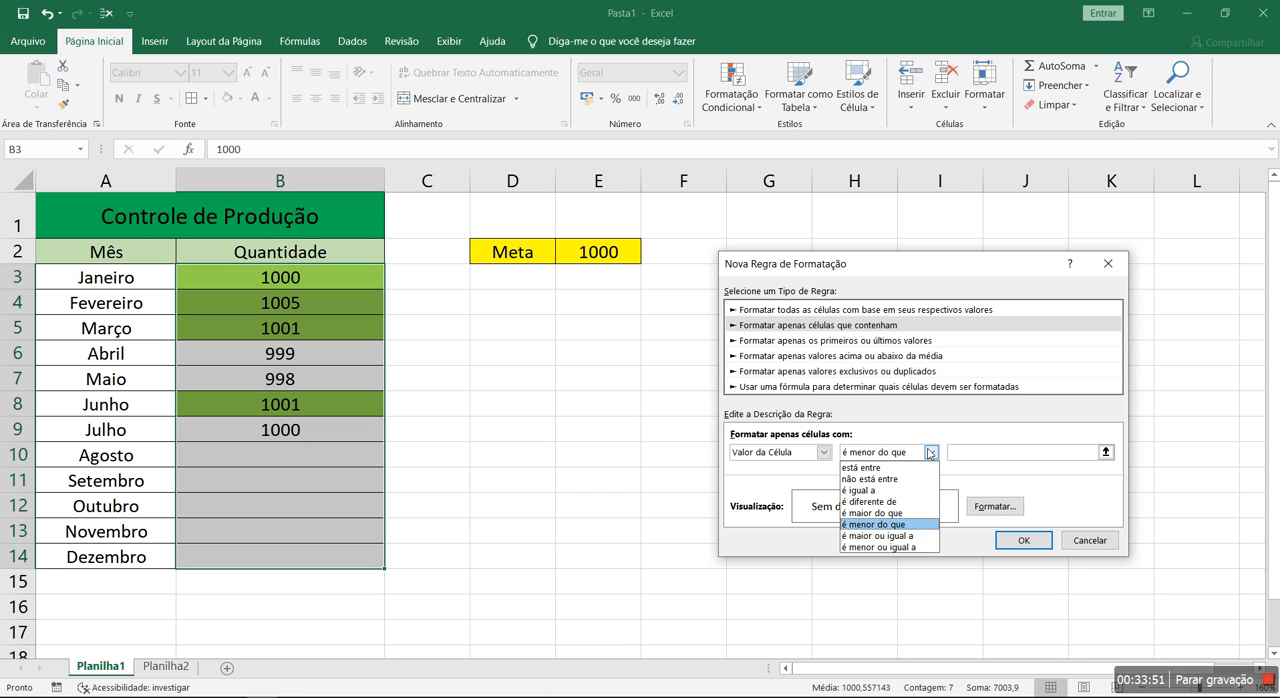
pyautogui.click(912, 527)
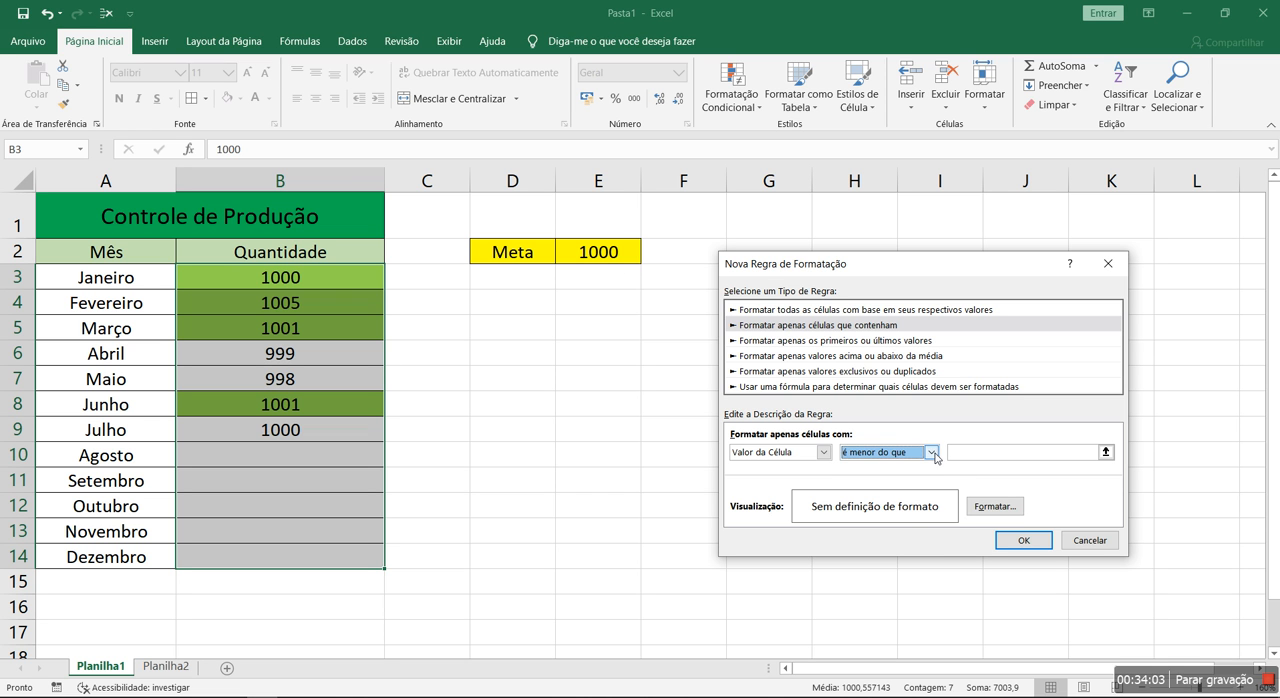
pyautogui.click(930, 452)
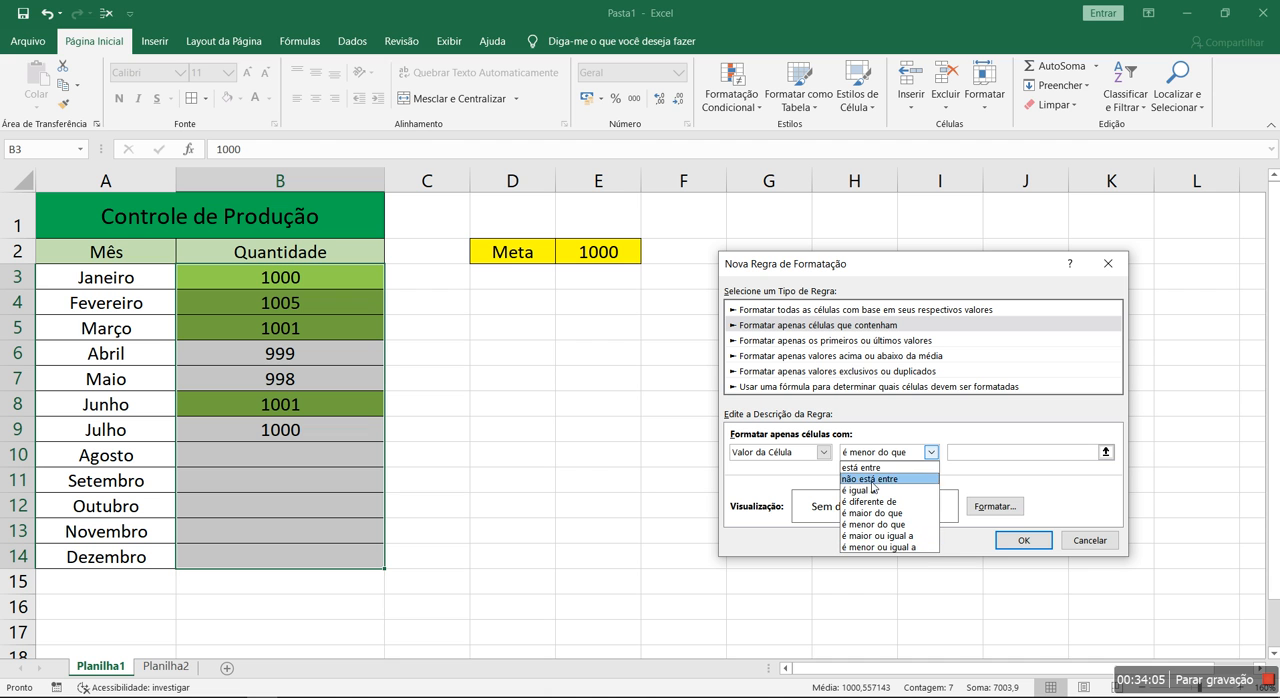
pyautogui.click(879, 526)
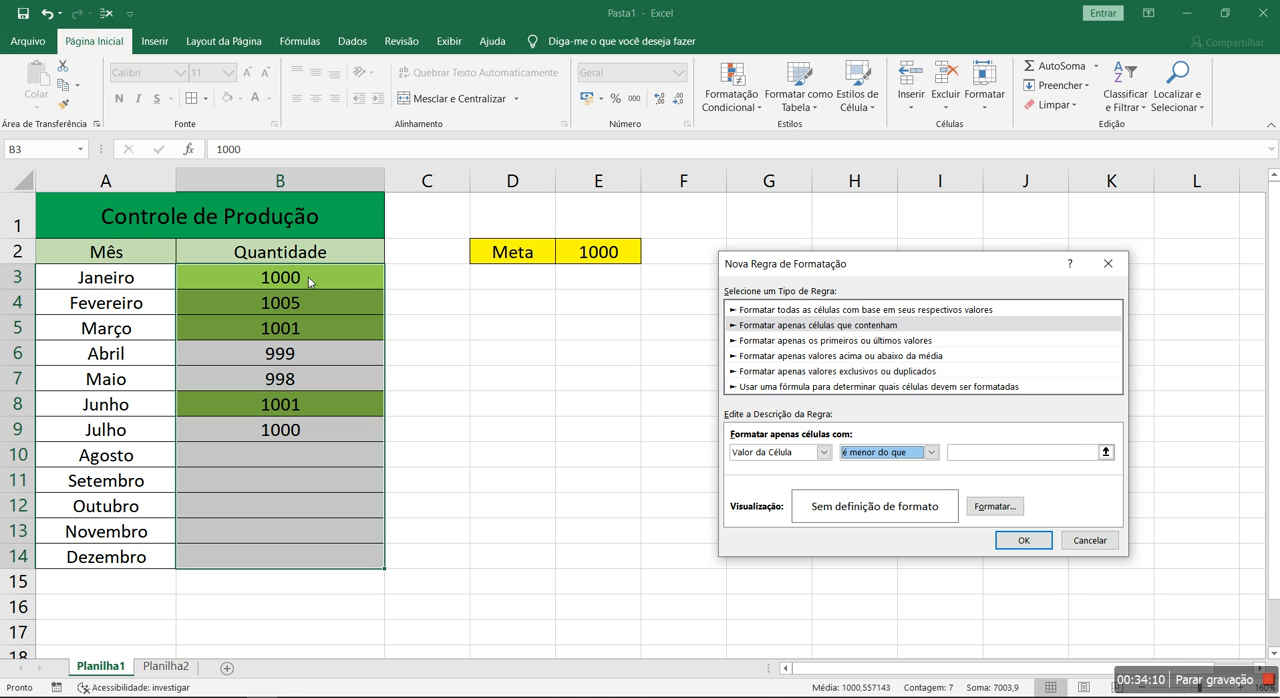
pyautogui.click(992, 458)
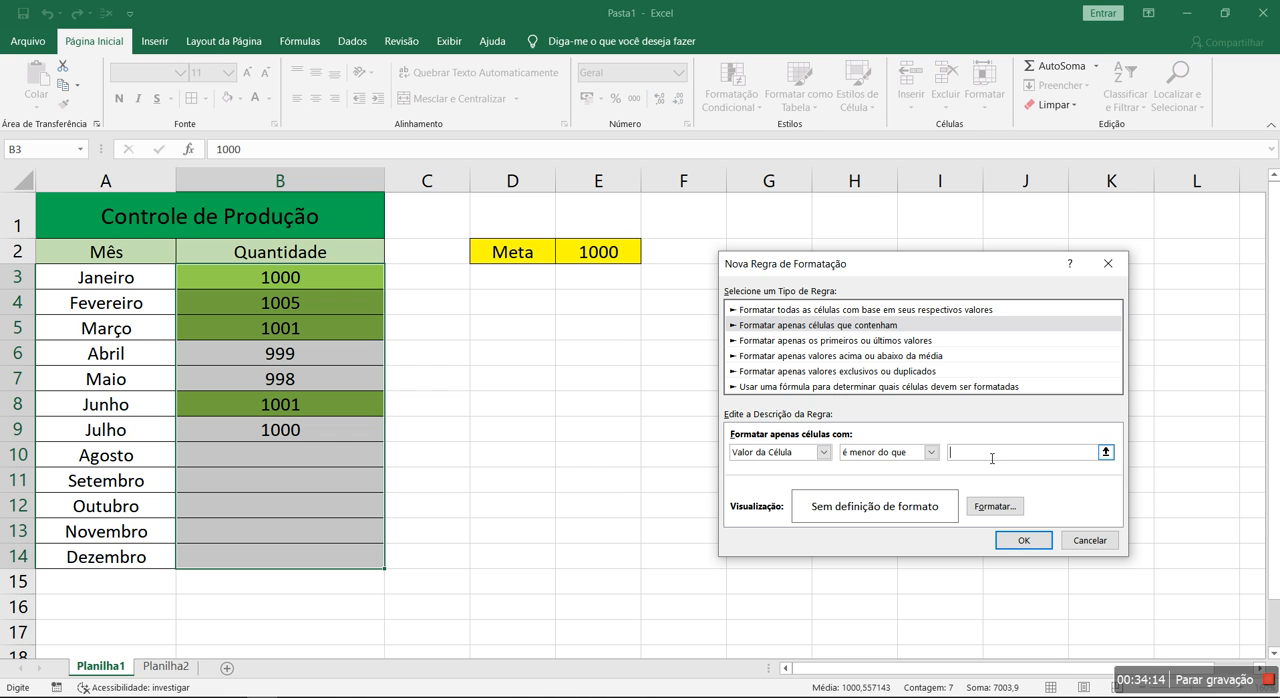
pyautogui.click(1105, 452)
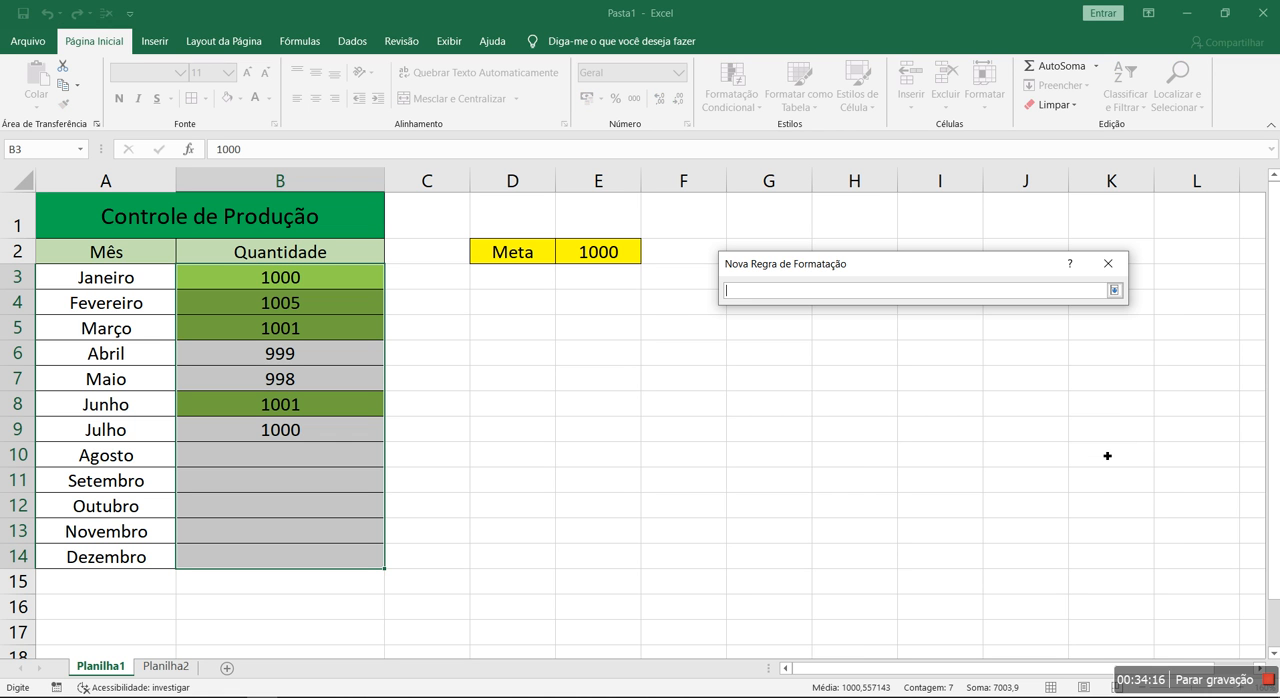
pyautogui.click(606, 253)
pyautogui.press('Return')
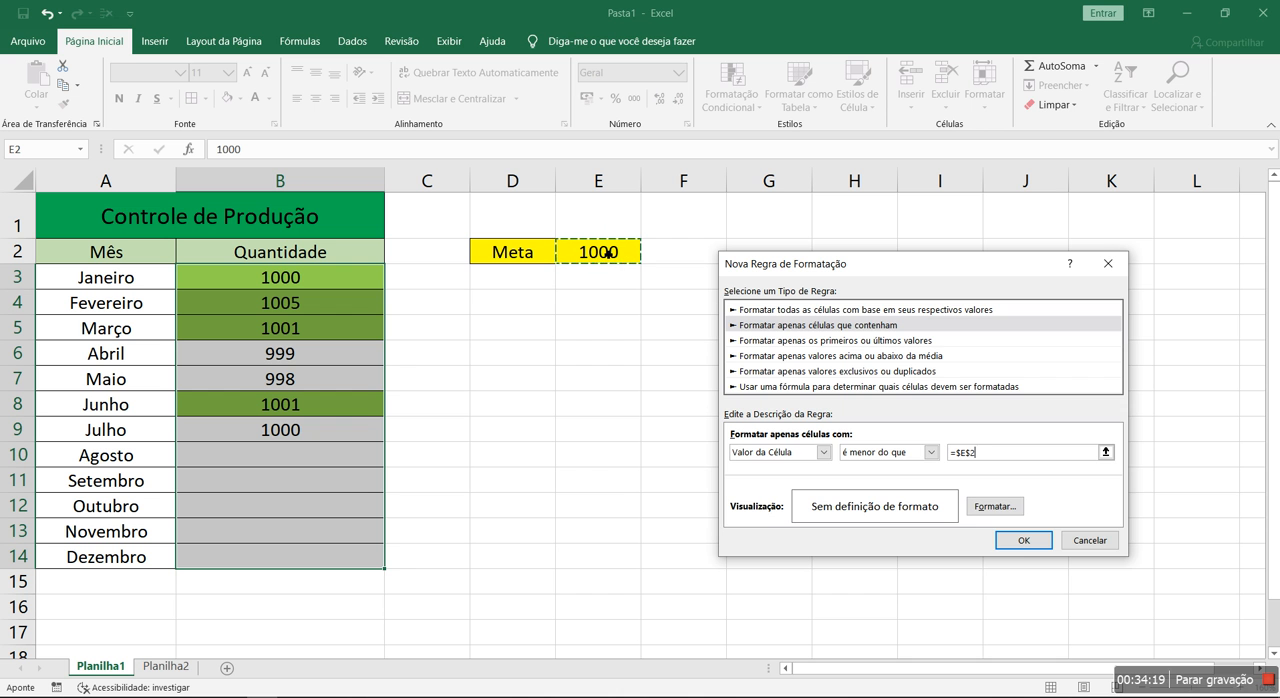
# Give the less-than rule a red fill and apply it to the quantities in B3:B14
pyautogui.click(995, 508)
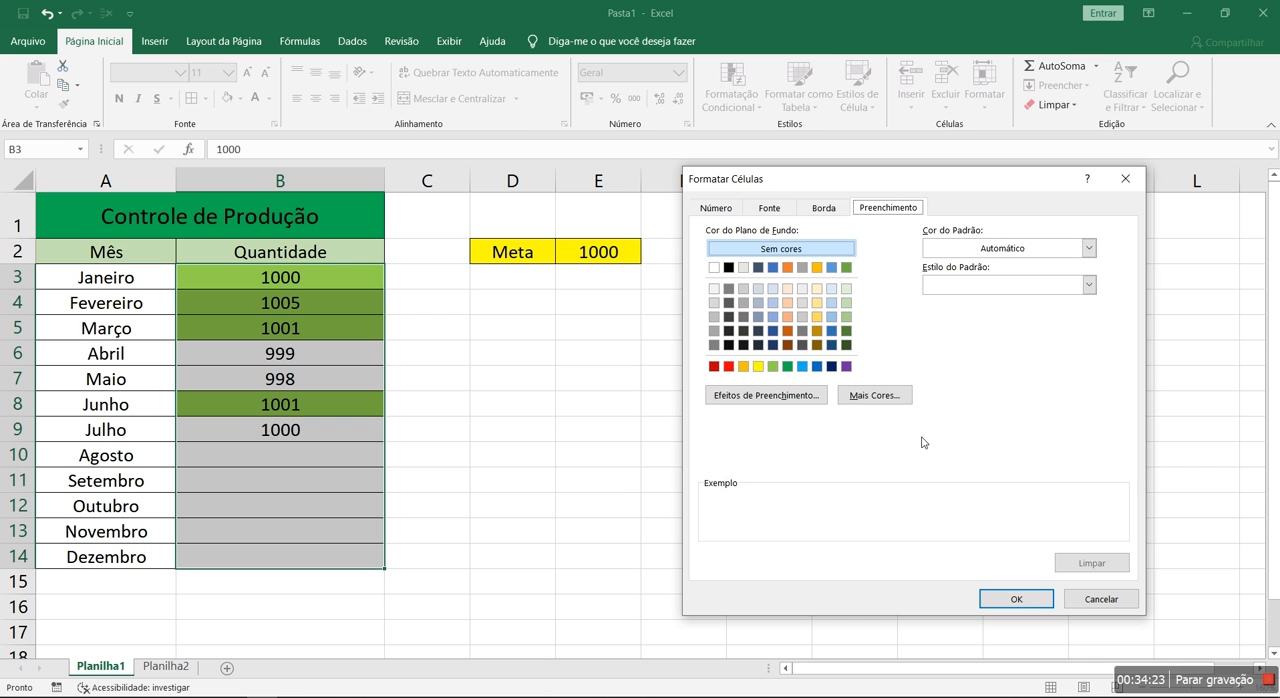
pyautogui.click(728, 366)
pyautogui.click(1019, 603)
pyautogui.click(1038, 544)
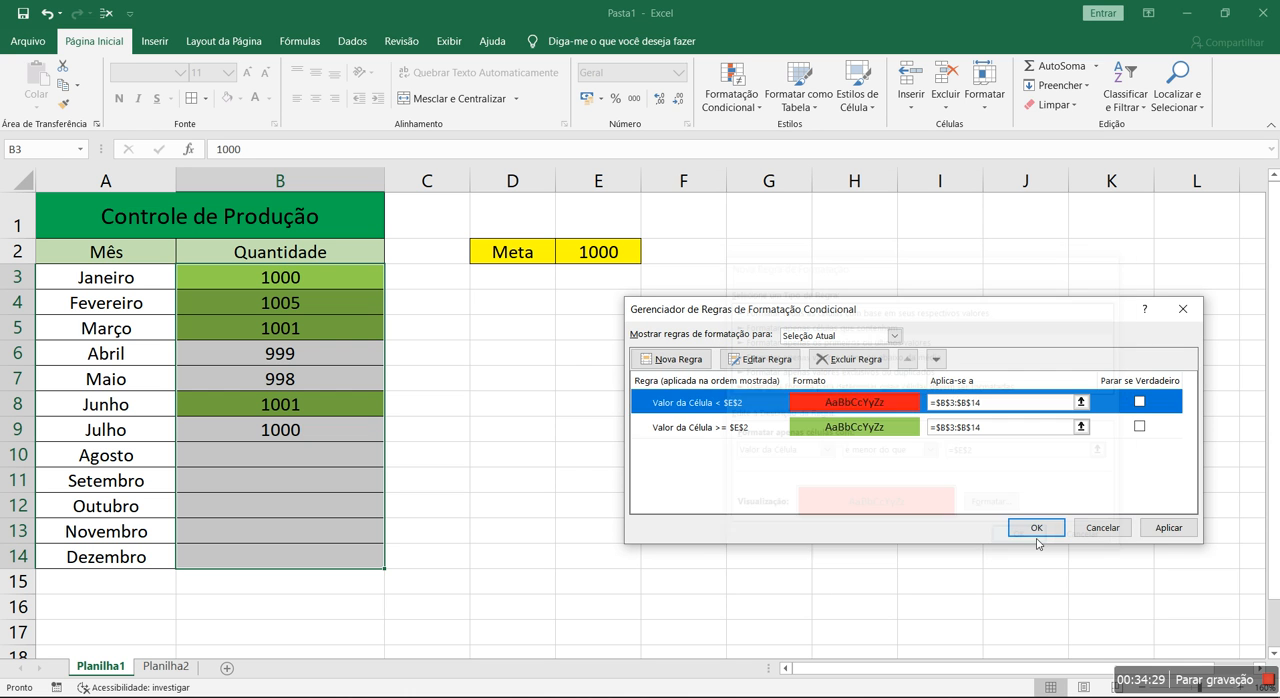
pyautogui.click(1168, 527)
pyautogui.click(1035, 528)
pyautogui.click(801, 484)
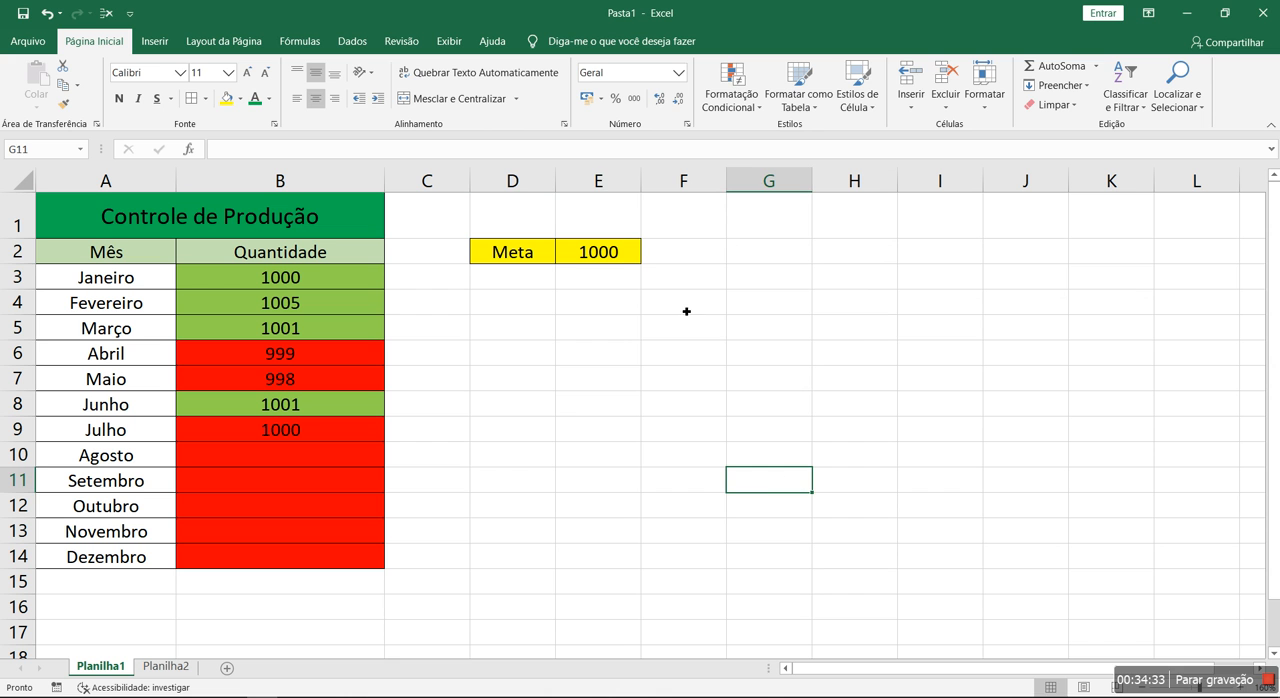
# Test both rules with a goal of 1 in E2 and set the goal back to 1000
pyautogui.click(598, 251)
pyautogui.write('1')
pyautogui.press('Return')
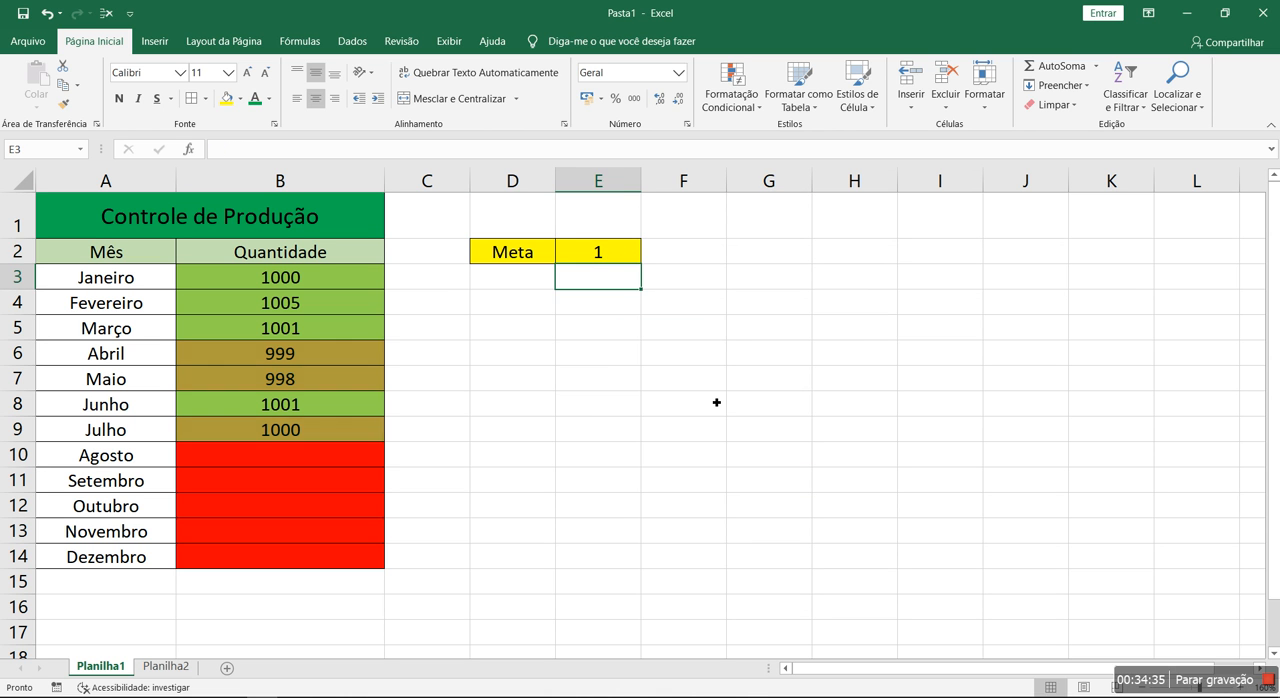
pyautogui.press('Up')
pyautogui.write('1000')
pyautogui.press('Return')
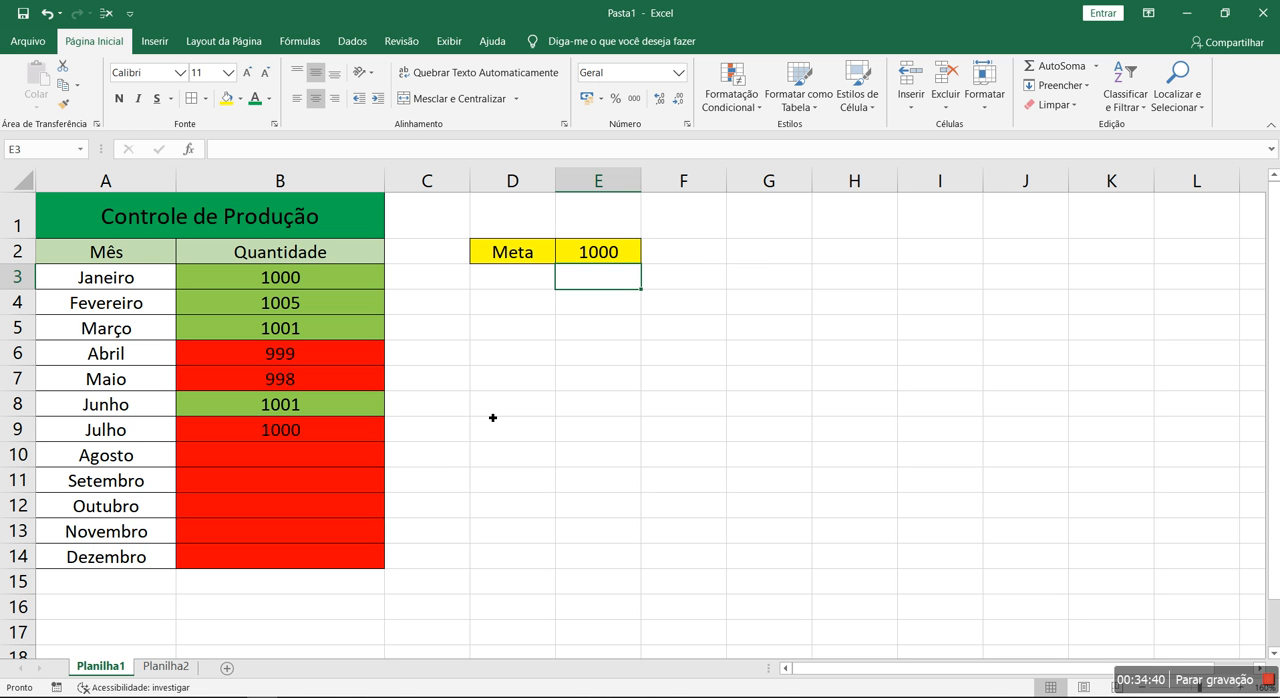
# Try a quantity of 1000 for Agosto in B10 and undo the entry
pyautogui.click(307, 462)
pyautogui.write('1000')
pyautogui.press('Return')
pyautogui.hotkey('ctrl', 'z')
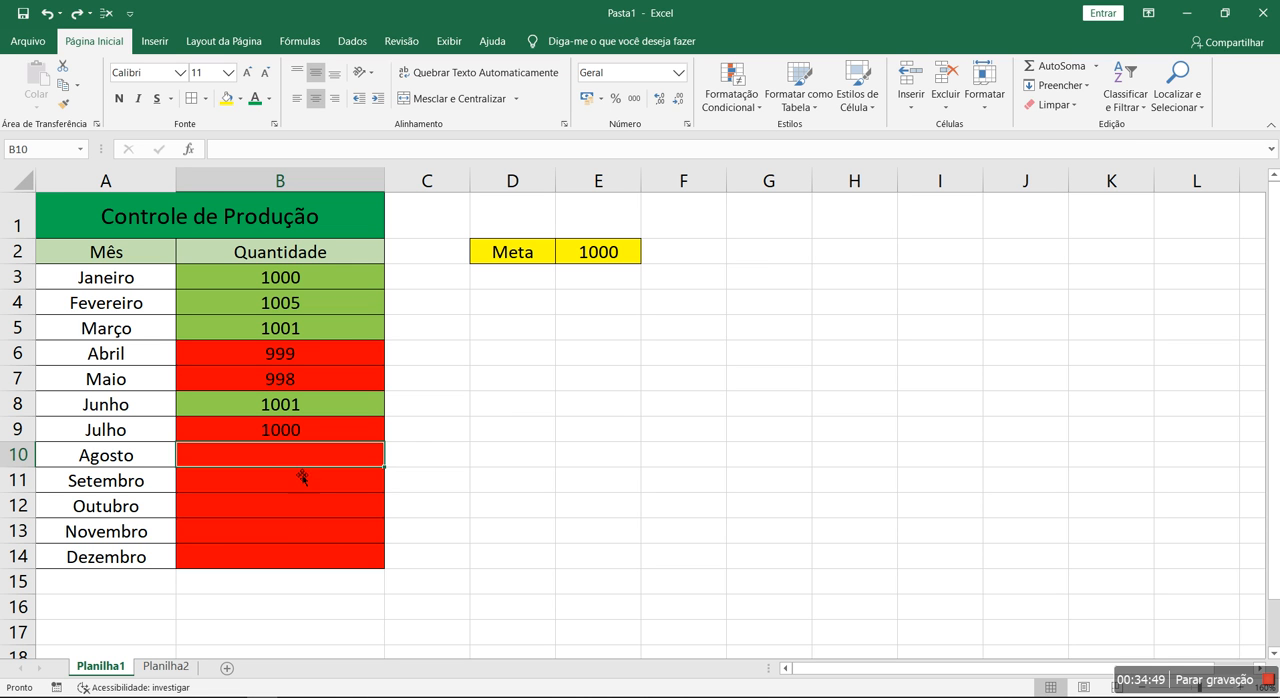
# Start a third conditional formatting rule for B3:B14 using the type "Formatar apenas células que contenham"
pyautogui.moveTo(304, 283); pyautogui.dragTo(326, 555)
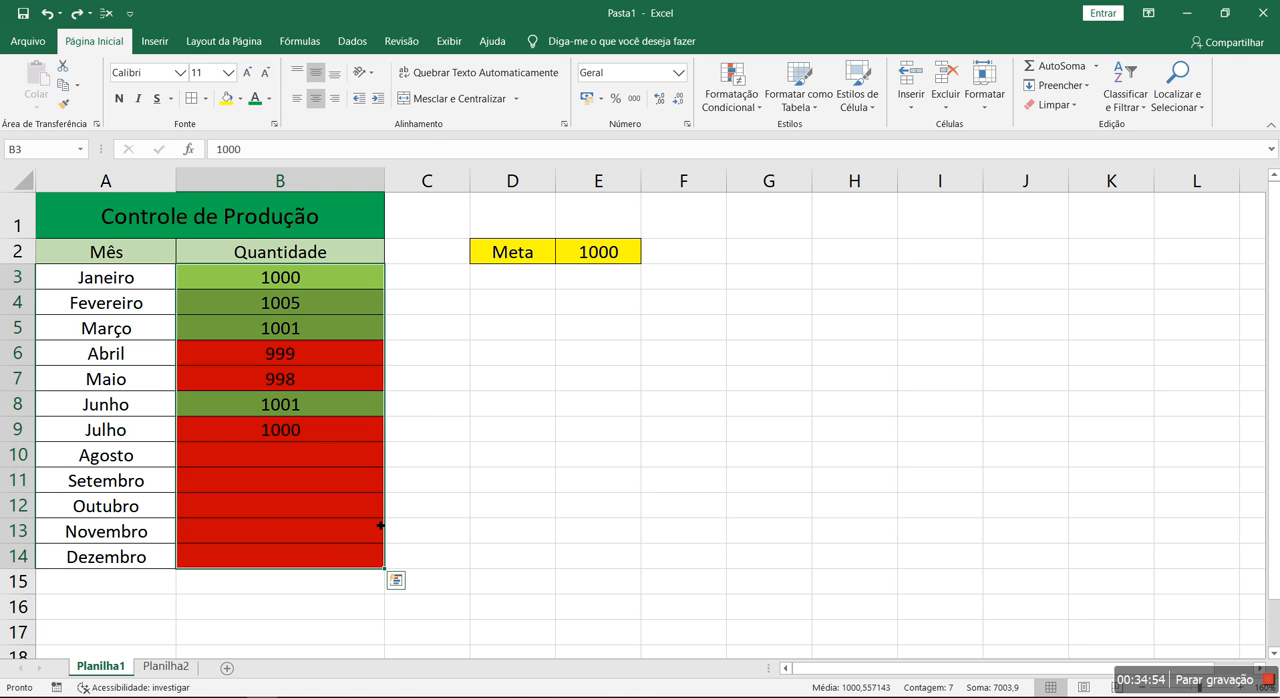
pyautogui.click(731, 98)
pyautogui.click(778, 355)
pyautogui.click(681, 360)
pyautogui.click(811, 327)
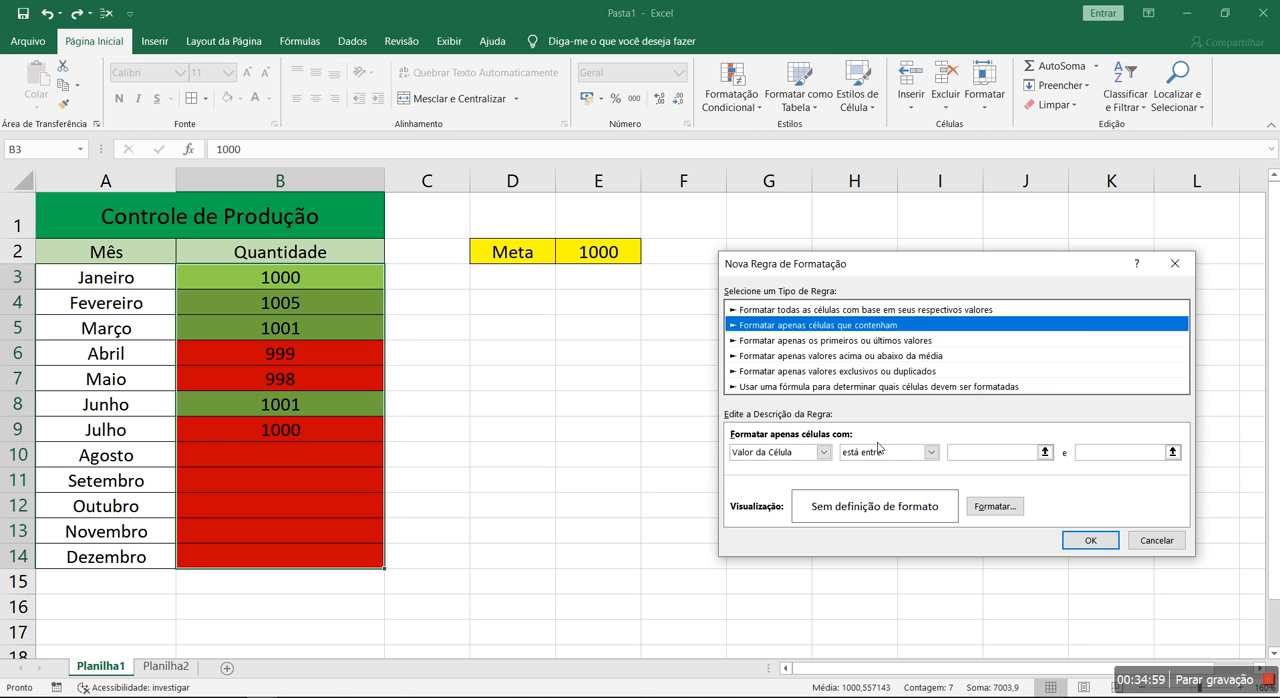
# Set the new rule's condition to cell values that are "é igual a" =""
pyautogui.click(886, 450)
pyautogui.click(889, 489)
pyautogui.click(987, 458)
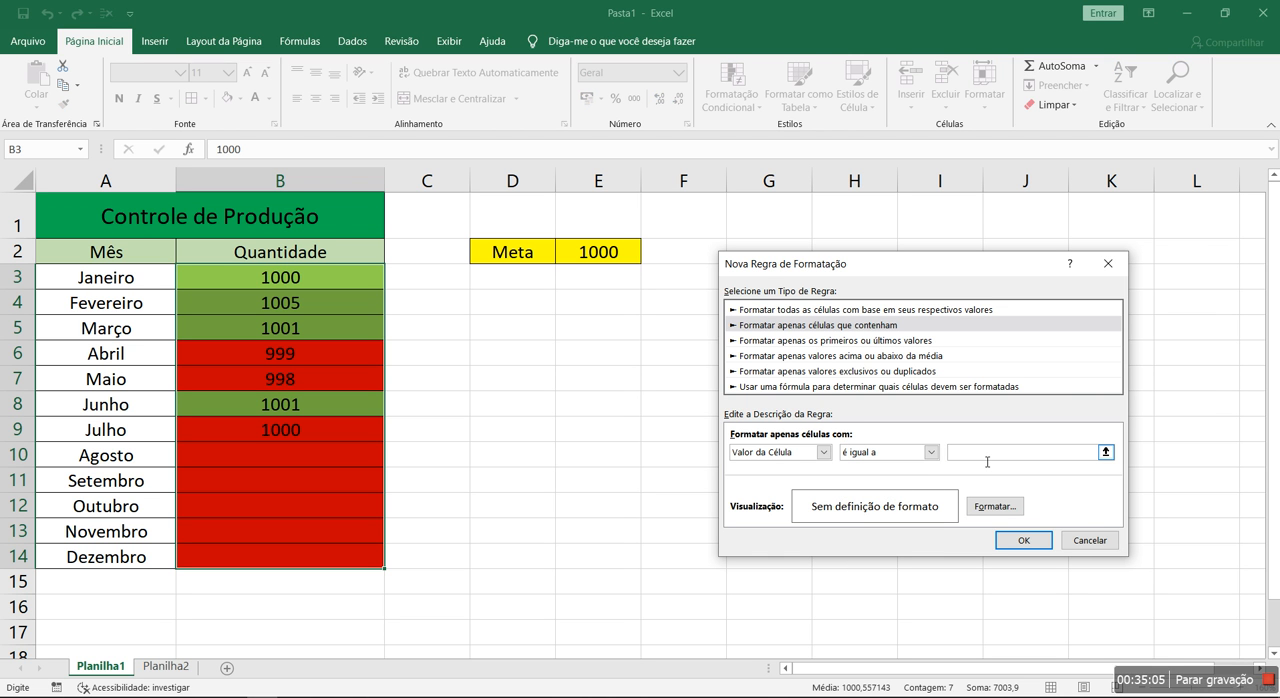
pyautogui.write('=')
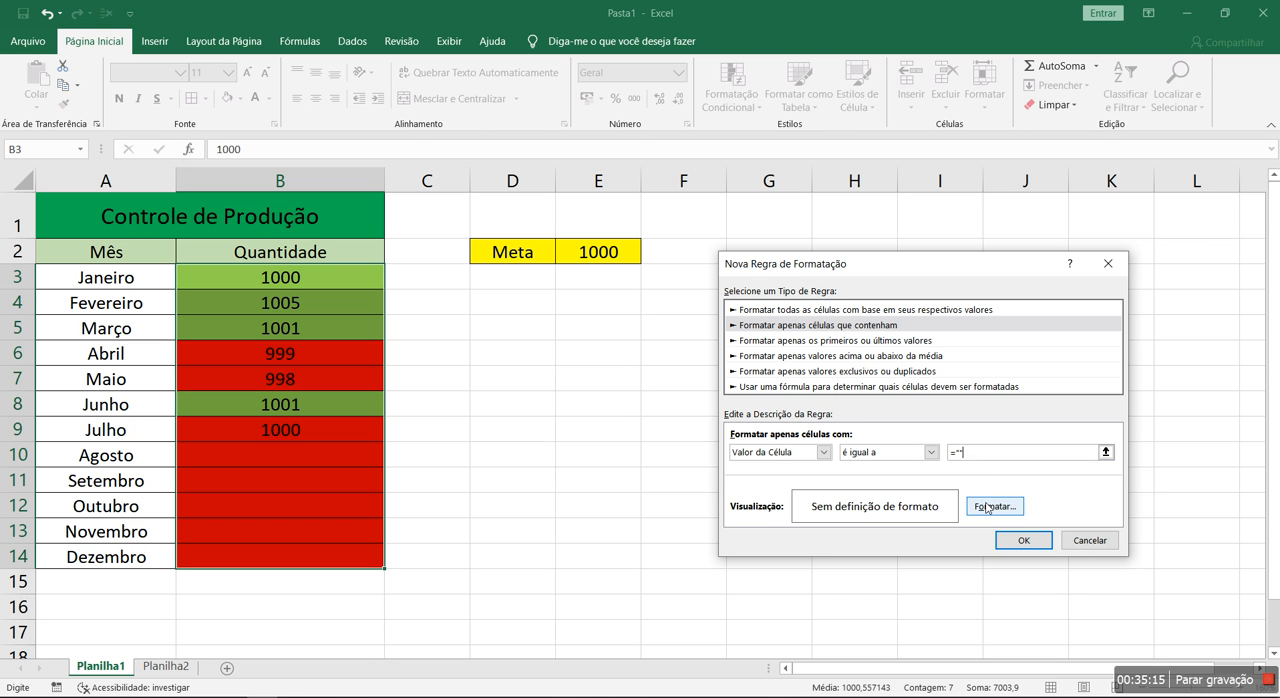
# Give the empty-value rule a white fill and apply it to the quantities in B3:B14
pyautogui.click(987, 508)
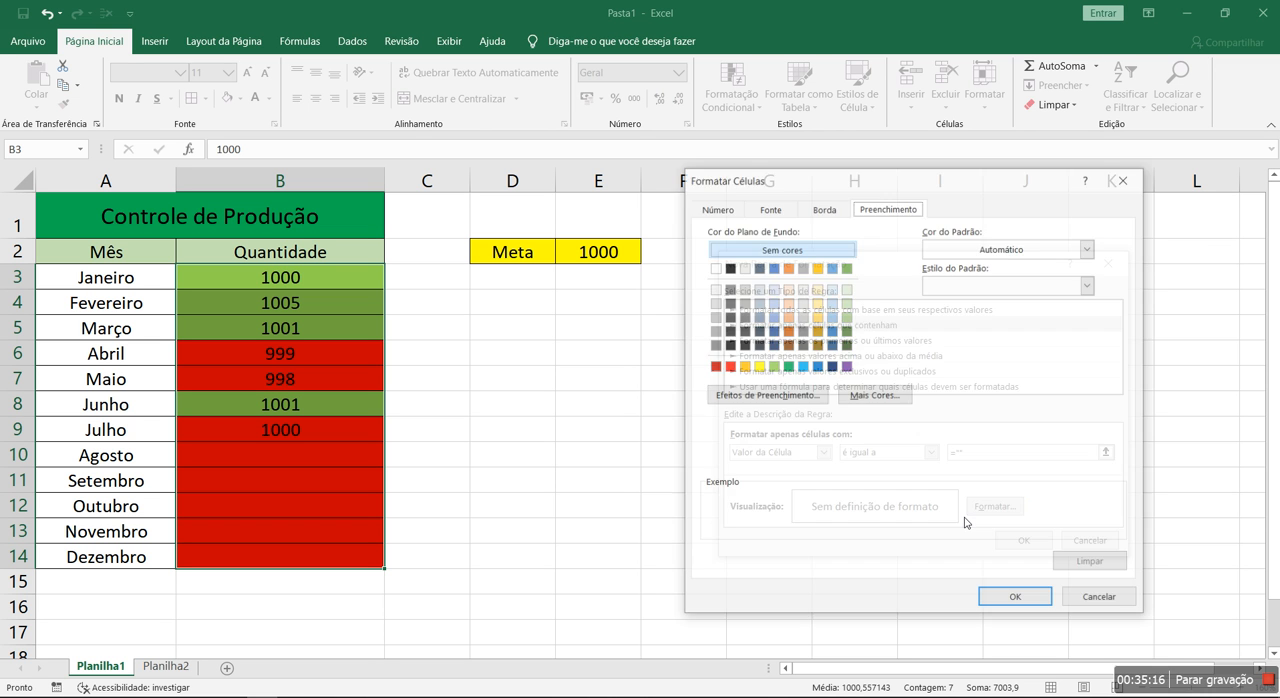
pyautogui.click(716, 268)
pyautogui.click(1016, 599)
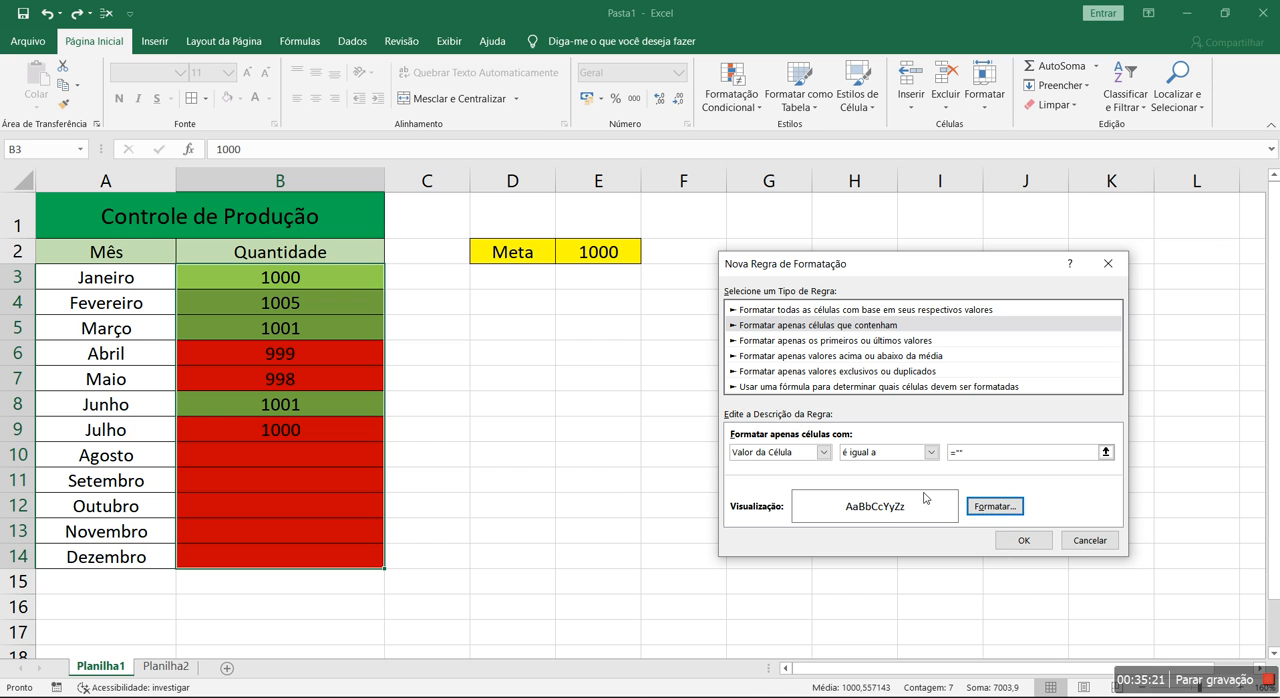
pyautogui.click(1040, 542)
pyautogui.click(1156, 538)
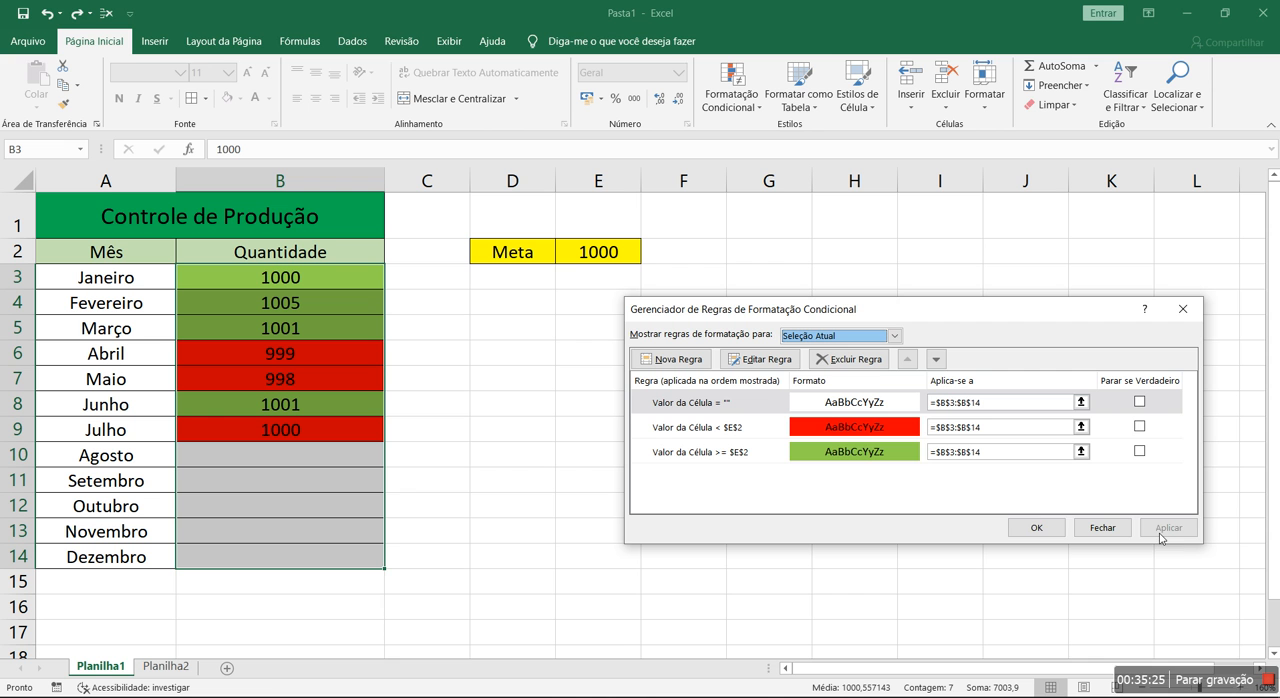
pyautogui.click(1025, 531)
pyautogui.click(695, 480)
pyautogui.click(613, 386)
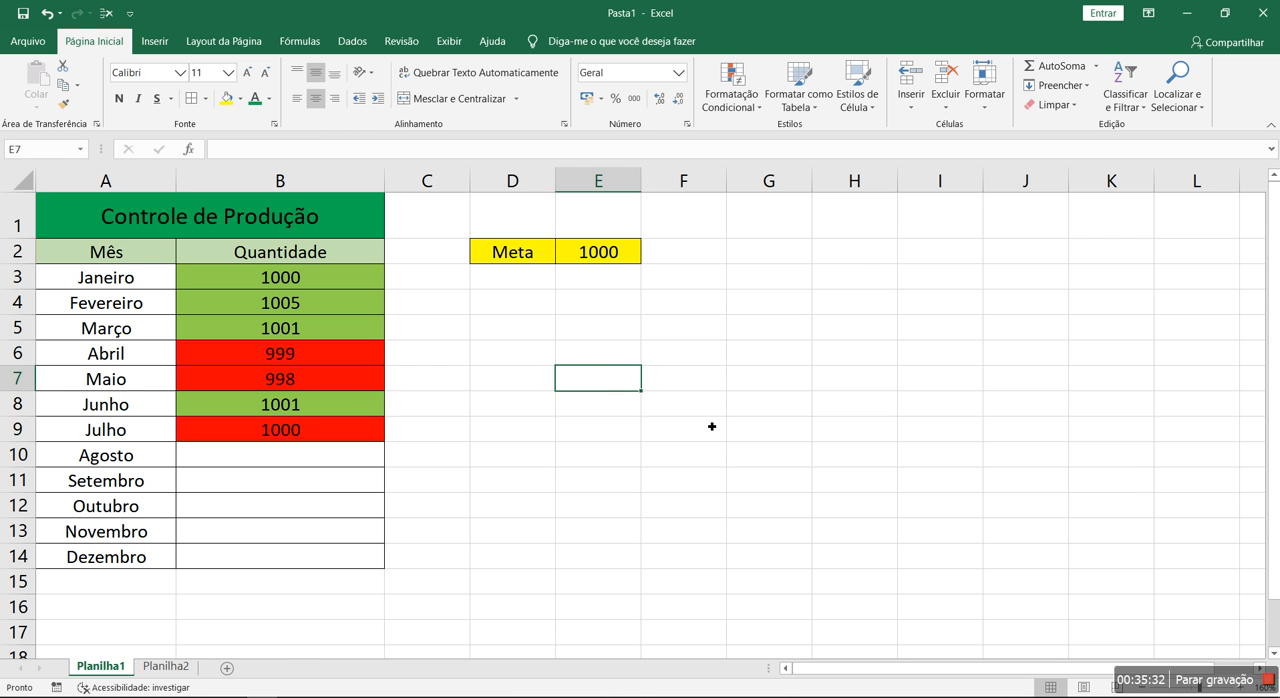
# Enter the formula ="" in cell E7 as an enlarged example of an empty value
pyautogui.keyDown('ctrl'); pyautogui.scroll(8, 710, 427); pyautogui.keyUp('ctrl')
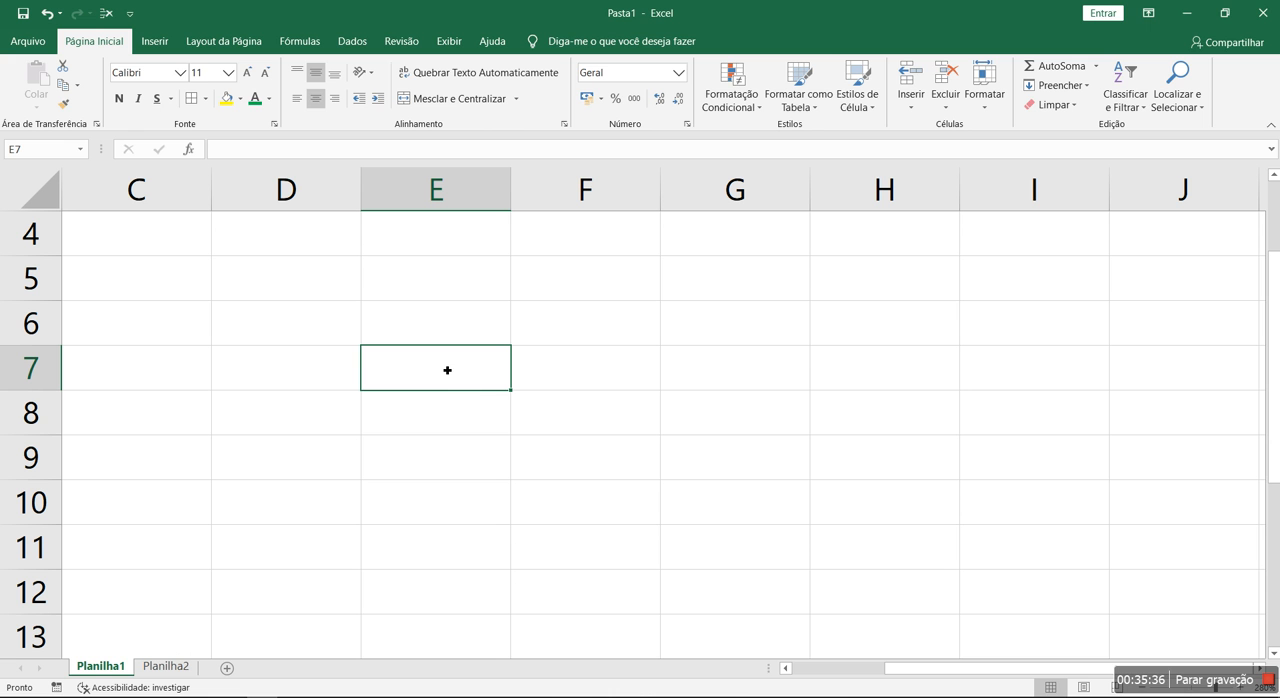
pyautogui.doubleClick(459, 371)
pyautogui.press('Escape')
pyautogui.write('=""')
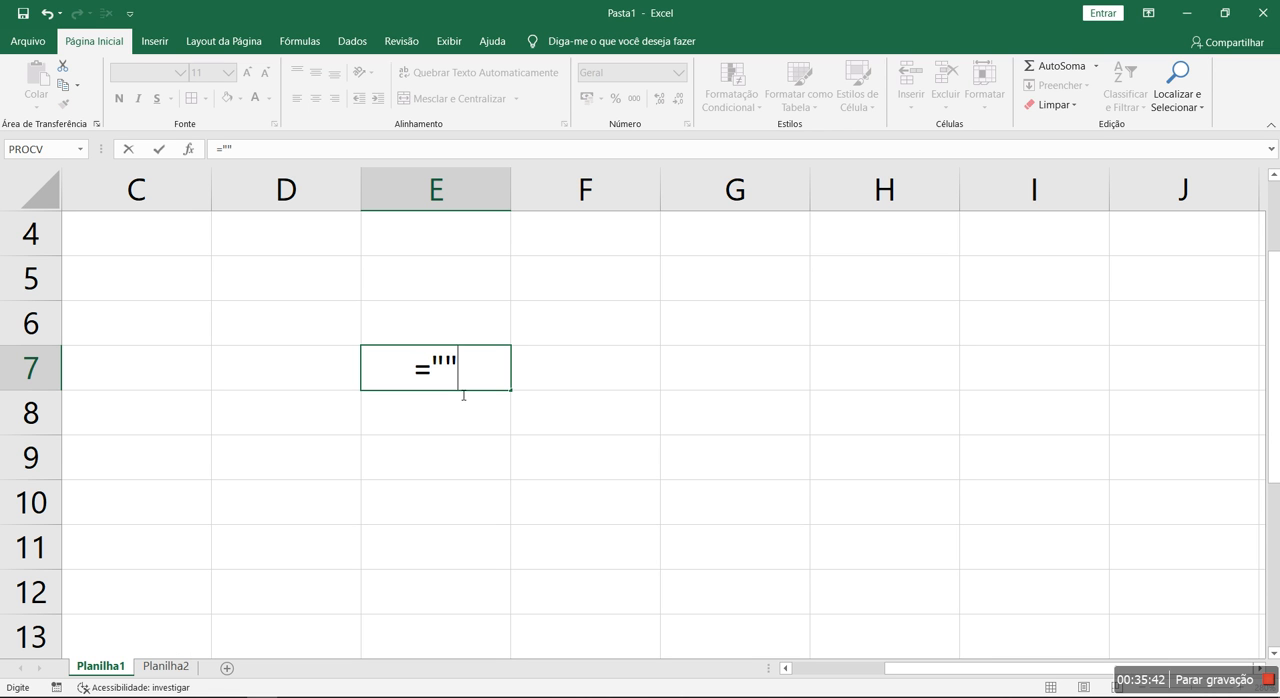
pyautogui.click(452, 382)
pyautogui.press('Return')
# Review the example formula in E7 and delete it from the cell
pyautogui.doubleClick(477, 386)
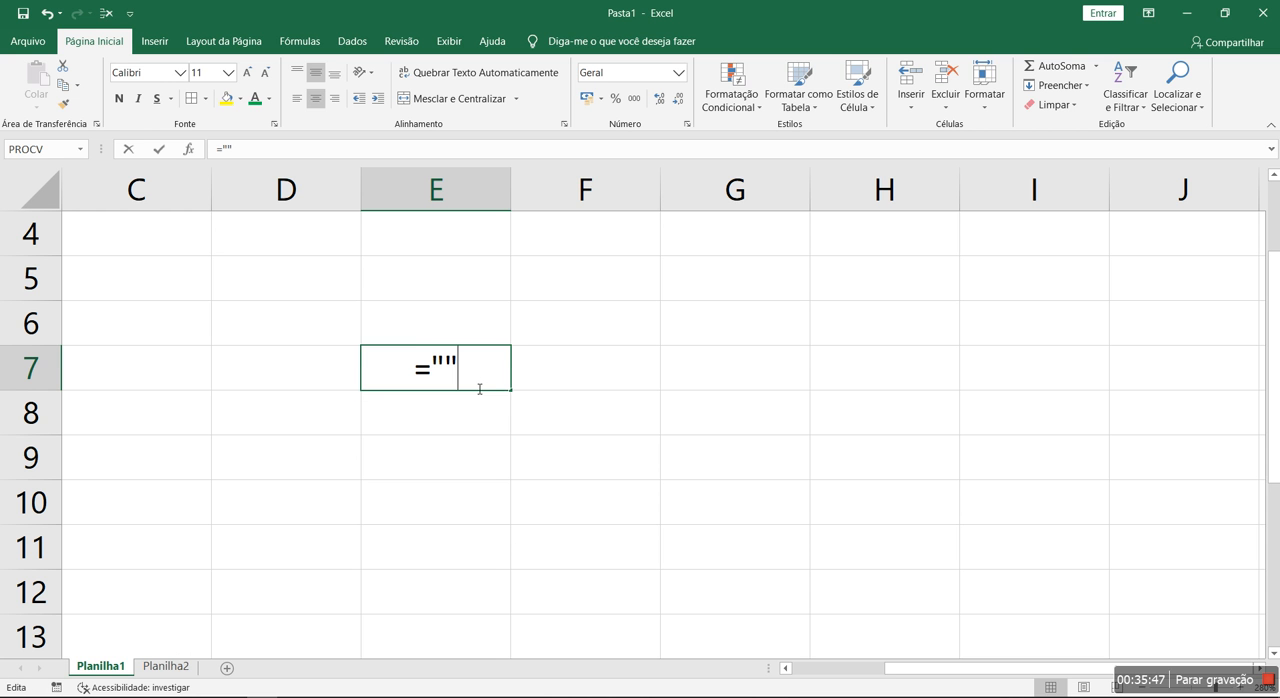
pyautogui.press('Return')
pyautogui.doubleClick(451, 367)
pyautogui.press('Return')
pyautogui.doubleClick(458, 378)
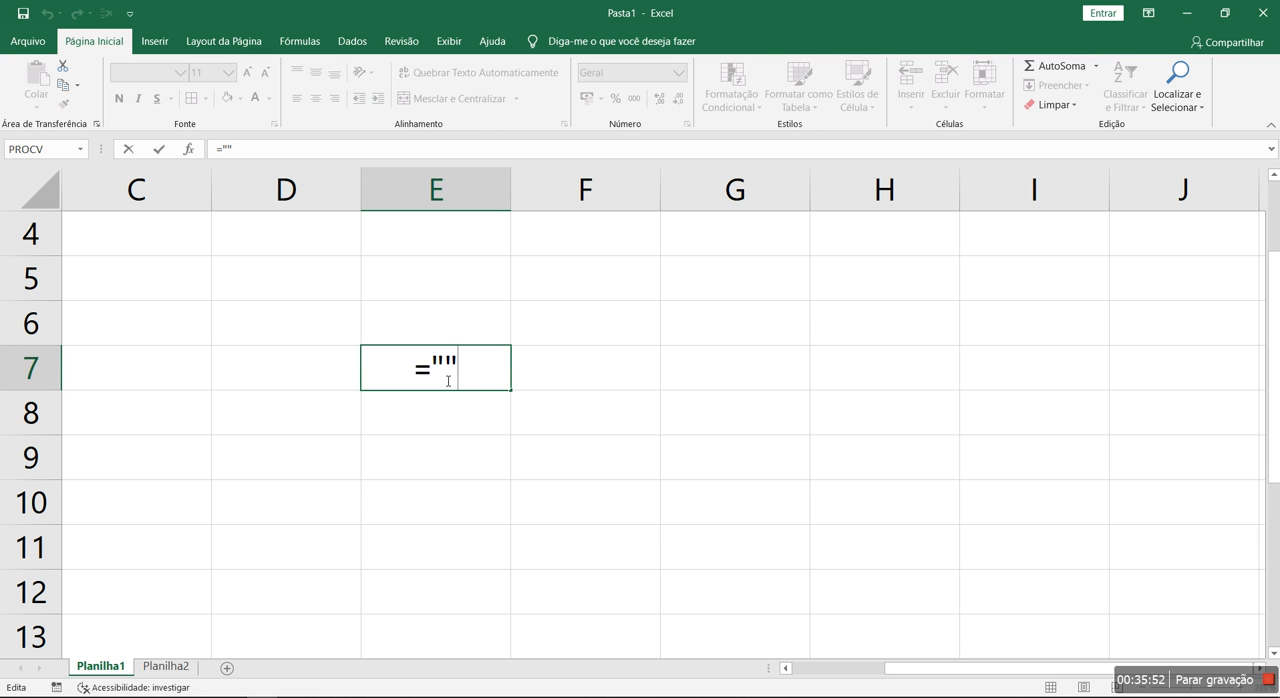
pyautogui.moveTo(468, 382); pyautogui.dragTo(308, 374)
pyautogui.press('BackSpace')
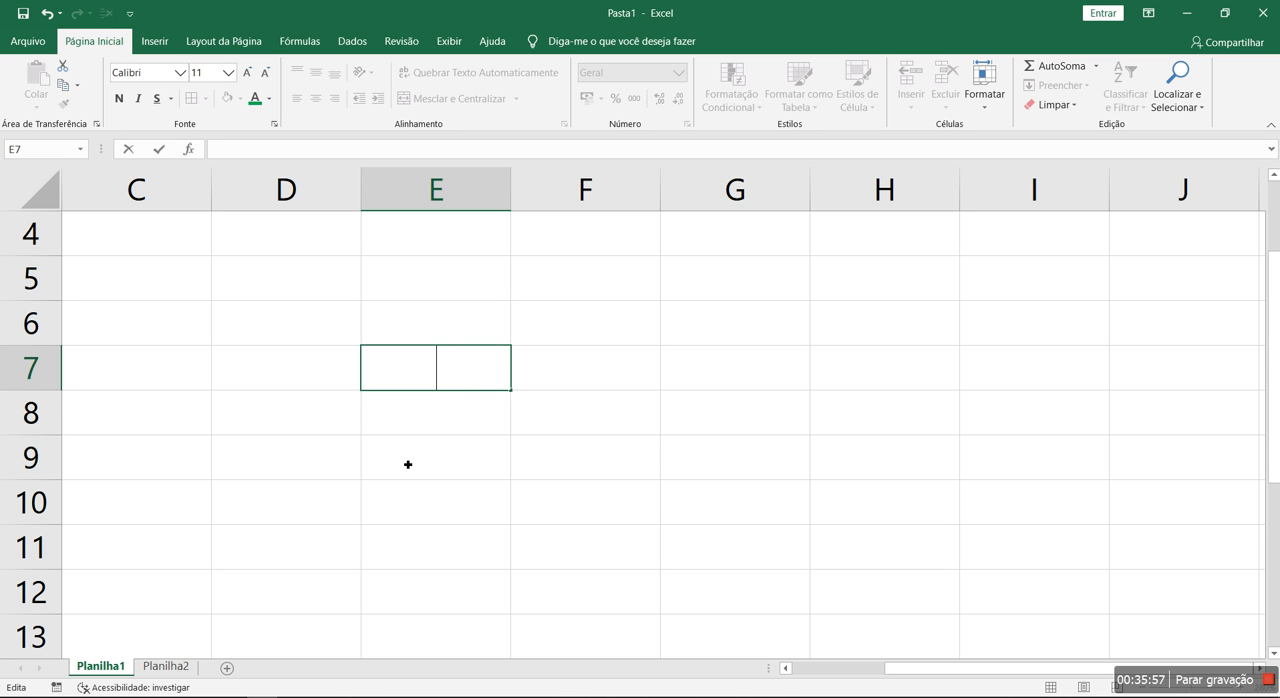
pyautogui.click(407, 458)
pyautogui.keyDown('ctrl'); pyautogui.scroll(-7, 407, 458); pyautogui.keyUp('ctrl')
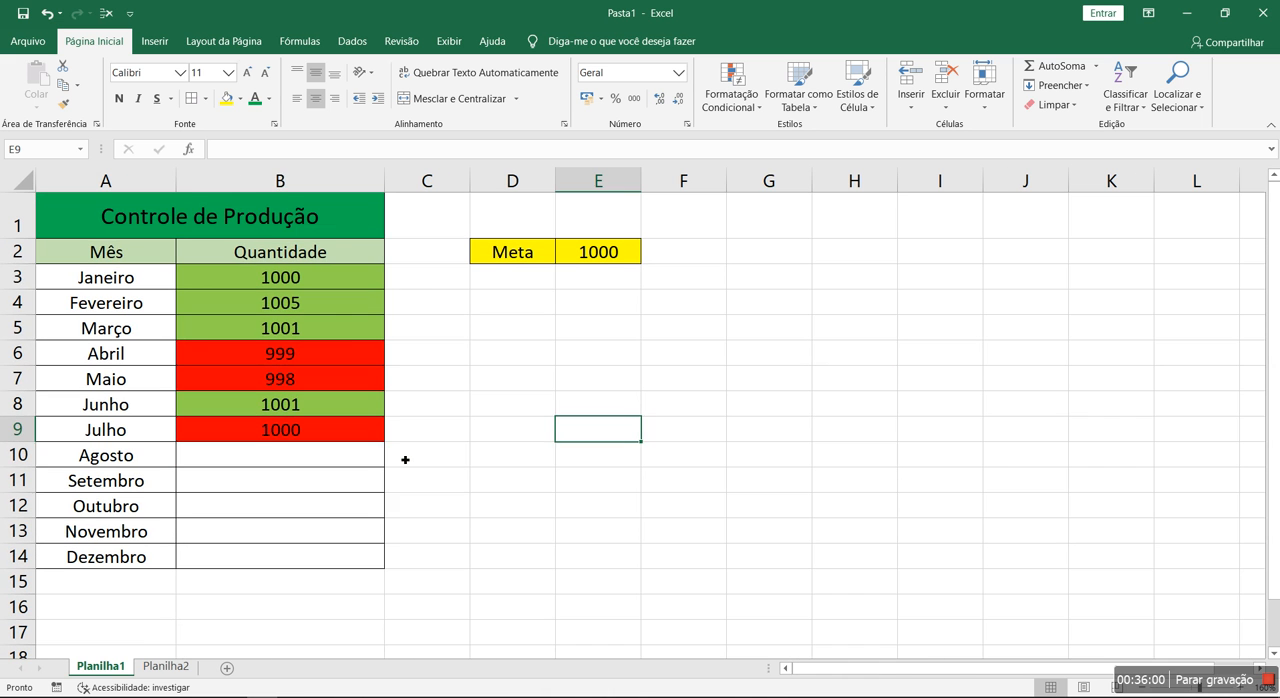
# Open the conditional formatting rules for B3:B14 and examine the type and condition of the ="" rule
pyautogui.moveTo(329, 287); pyautogui.dragTo(316, 557)
pyautogui.click(745, 101)
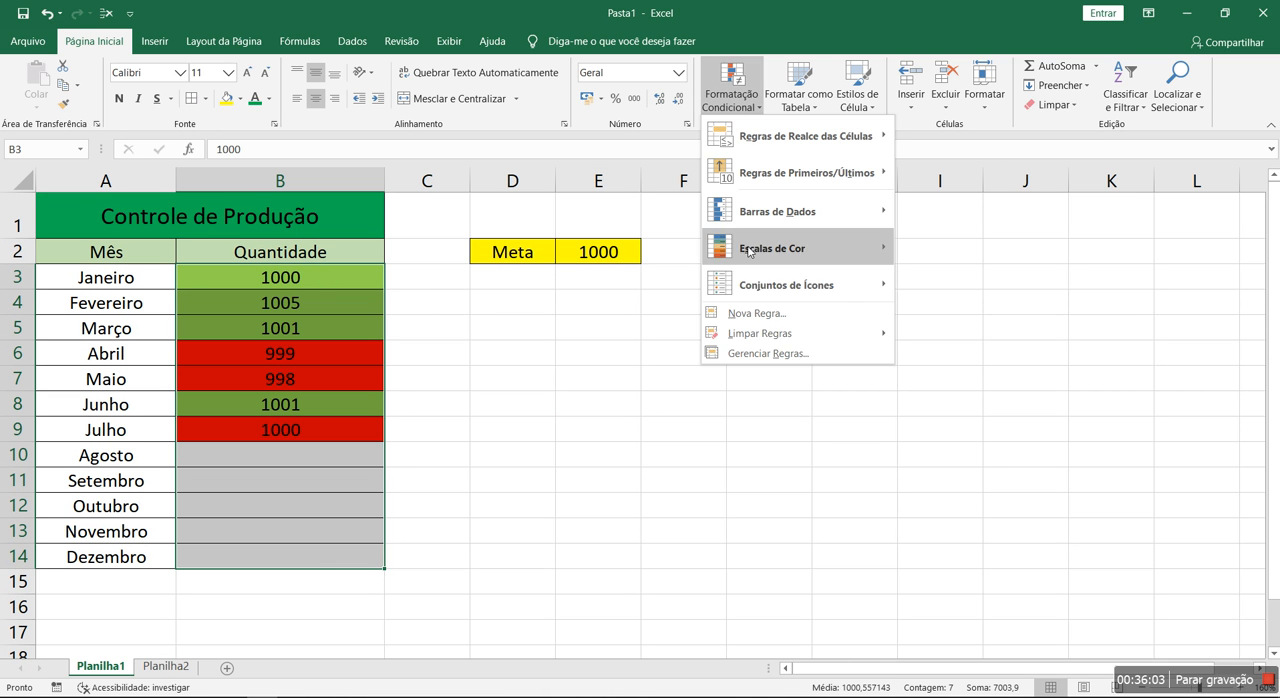
pyautogui.click(767, 353)
pyautogui.moveTo(808, 308); pyautogui.dragTo(796, 326)
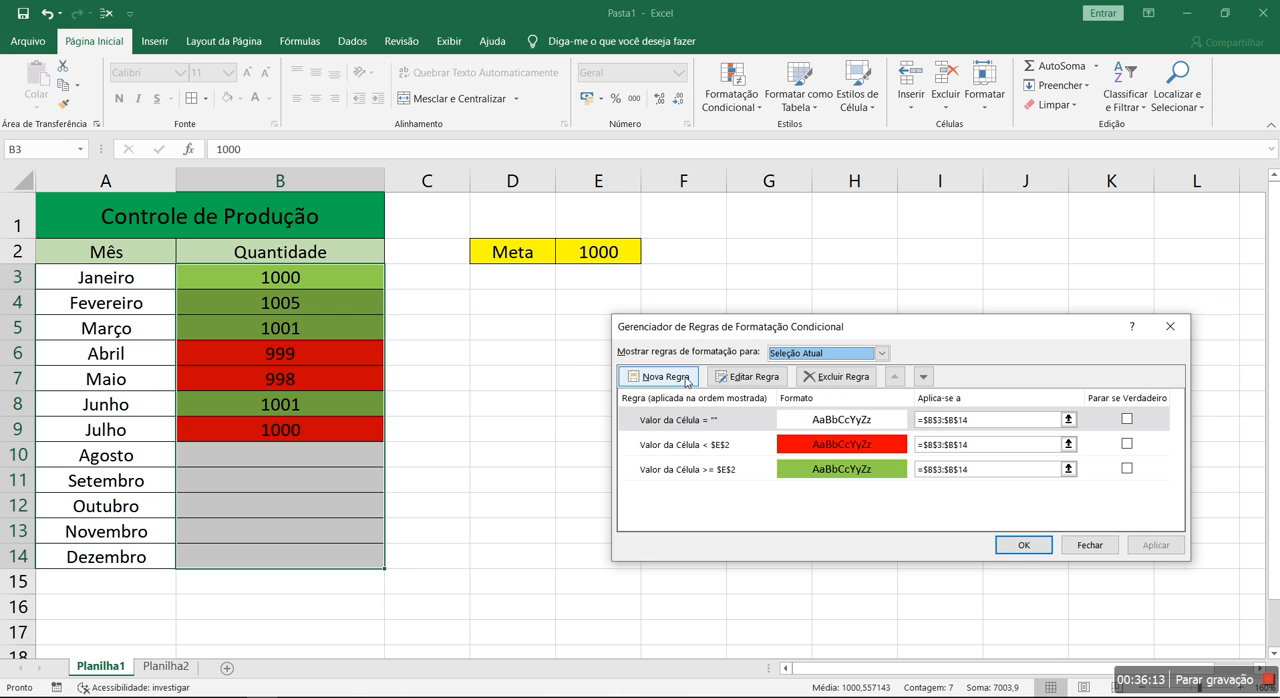
pyautogui.click(745, 378)
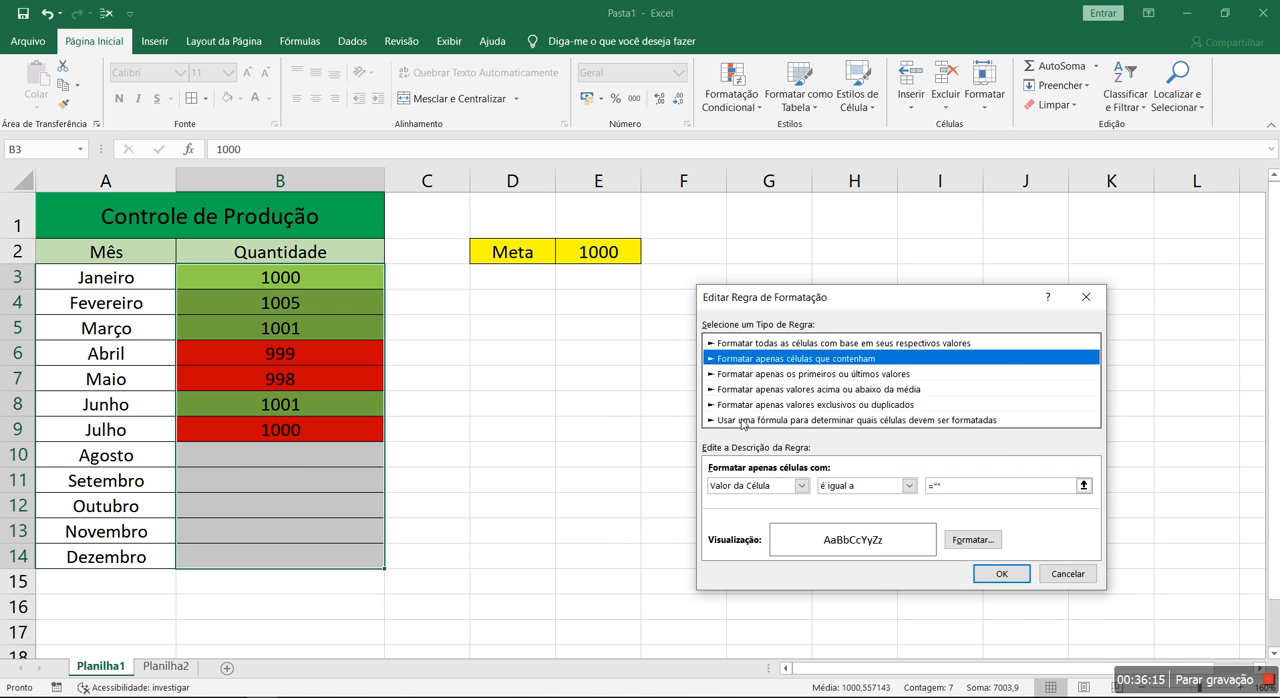
pyautogui.click(743, 420)
pyautogui.click(767, 360)
pyautogui.click(1029, 578)
# Go through the listed rules for B3:B14, from the green rule to the red and empty-value rules
pyautogui.click(679, 472)
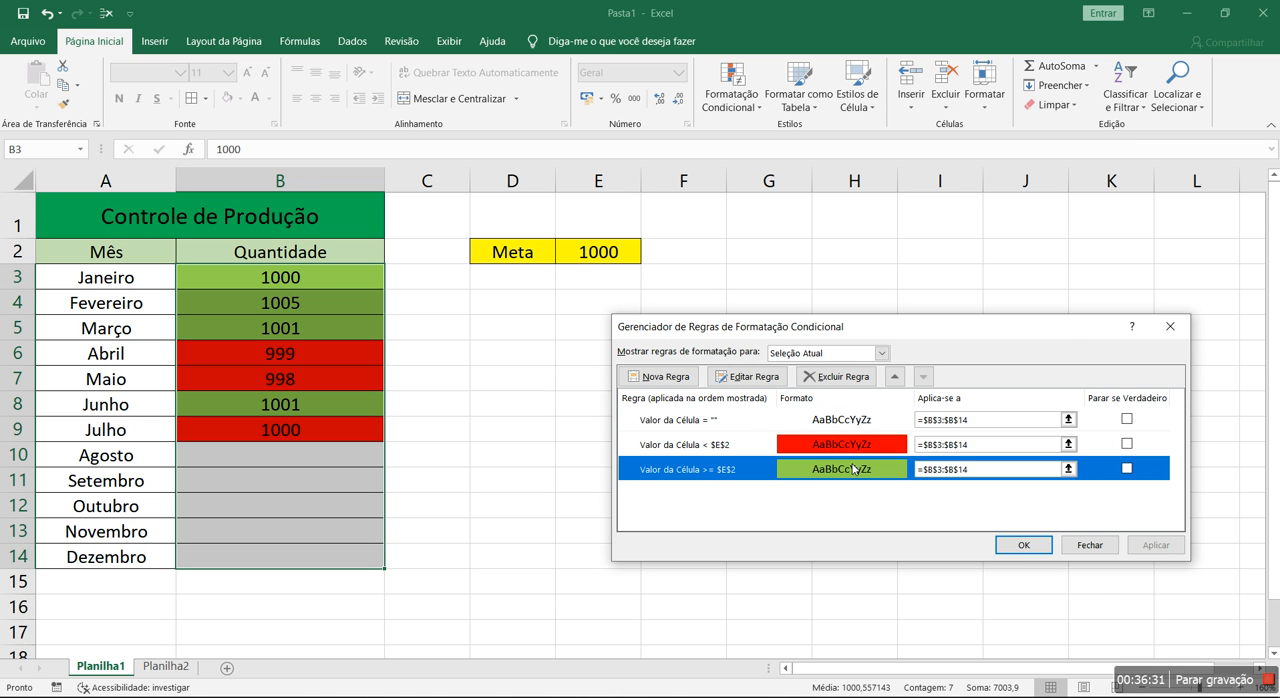
pyautogui.click(708, 446)
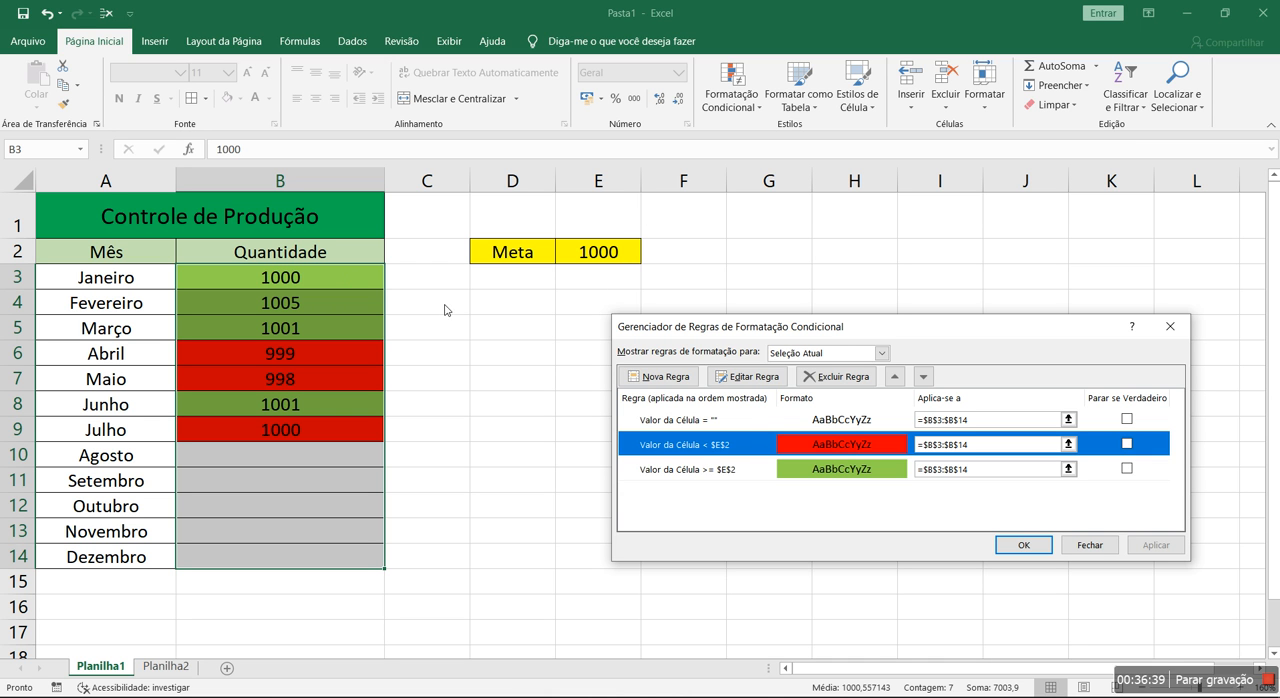
pyautogui.click(694, 428)
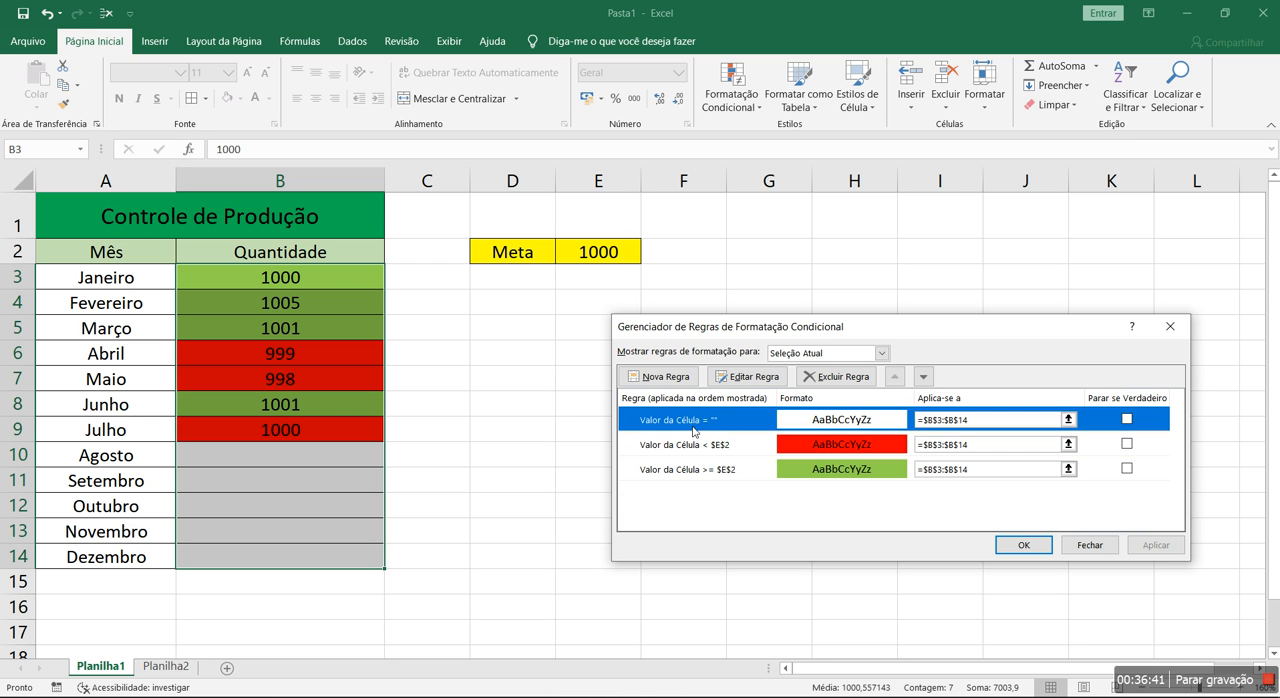
# Examine the format settings of the empty-value rule without changing them and close the rules manager
pyautogui.doubleClick(848, 422)
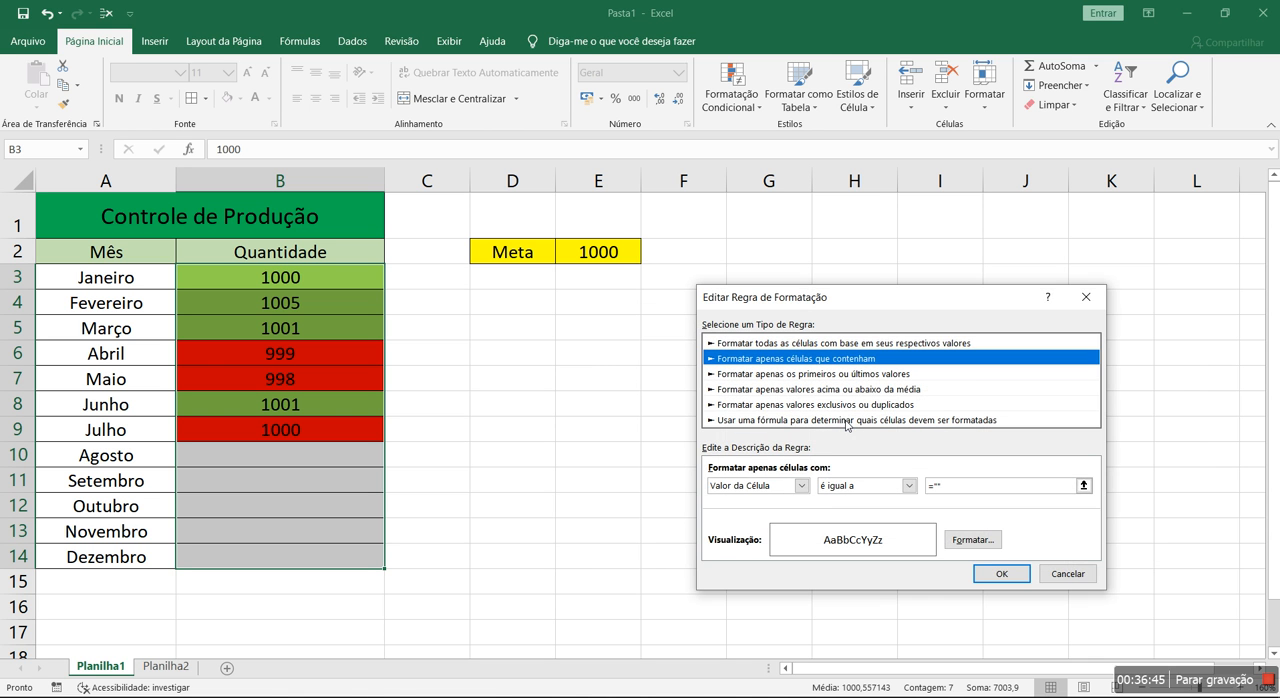
pyautogui.click(980, 541)
pyautogui.click(809, 228)
pyautogui.click(873, 225)
pyautogui.click(1087, 615)
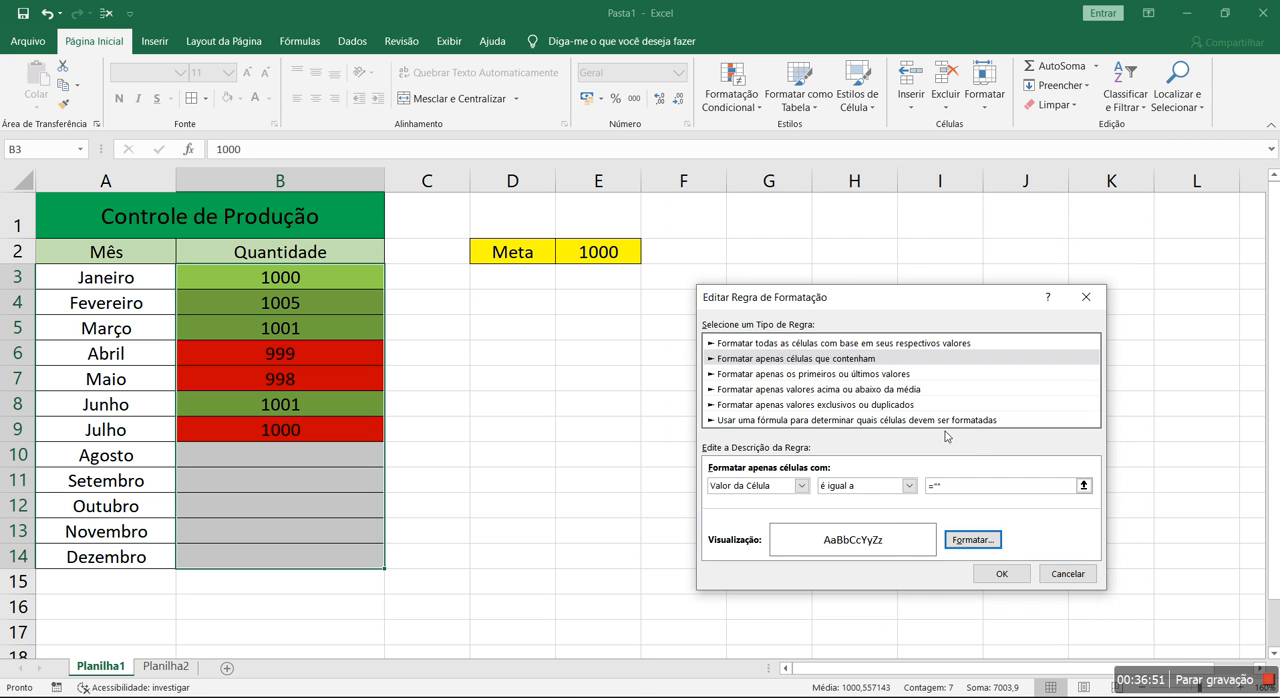
pyautogui.click(1067, 573)
pyautogui.click(876, 468)
pyautogui.click(871, 452)
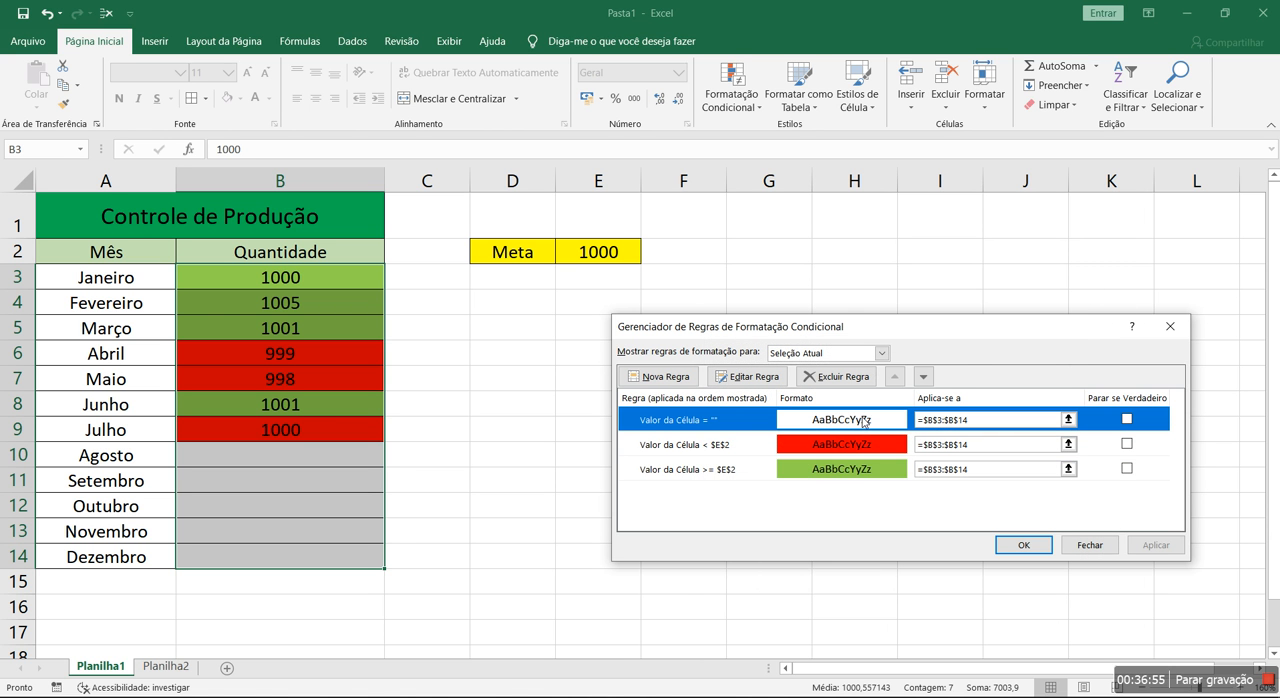
pyautogui.click(1023, 545)
pyautogui.click(675, 462)
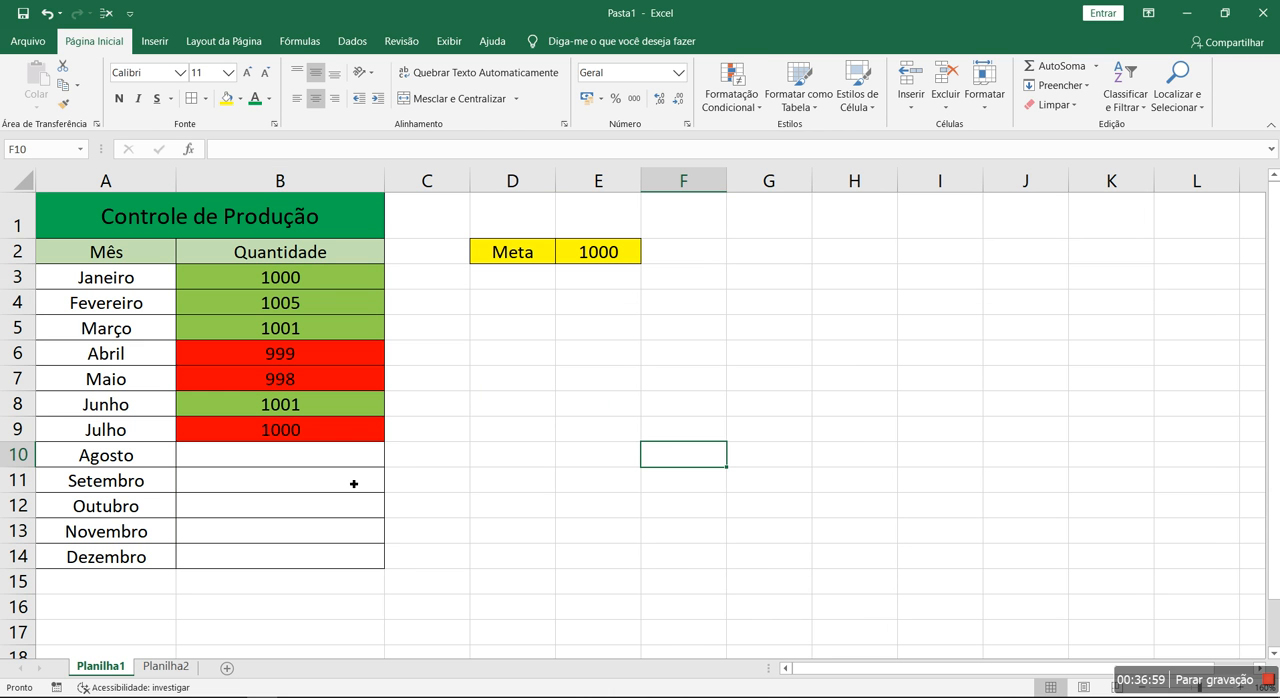
# Enter the quantities 1000 for Agosto, 1001 for Setembro and 999 for Outubro in B10:B12
pyautogui.click(323, 474)
pyautogui.write('1000')
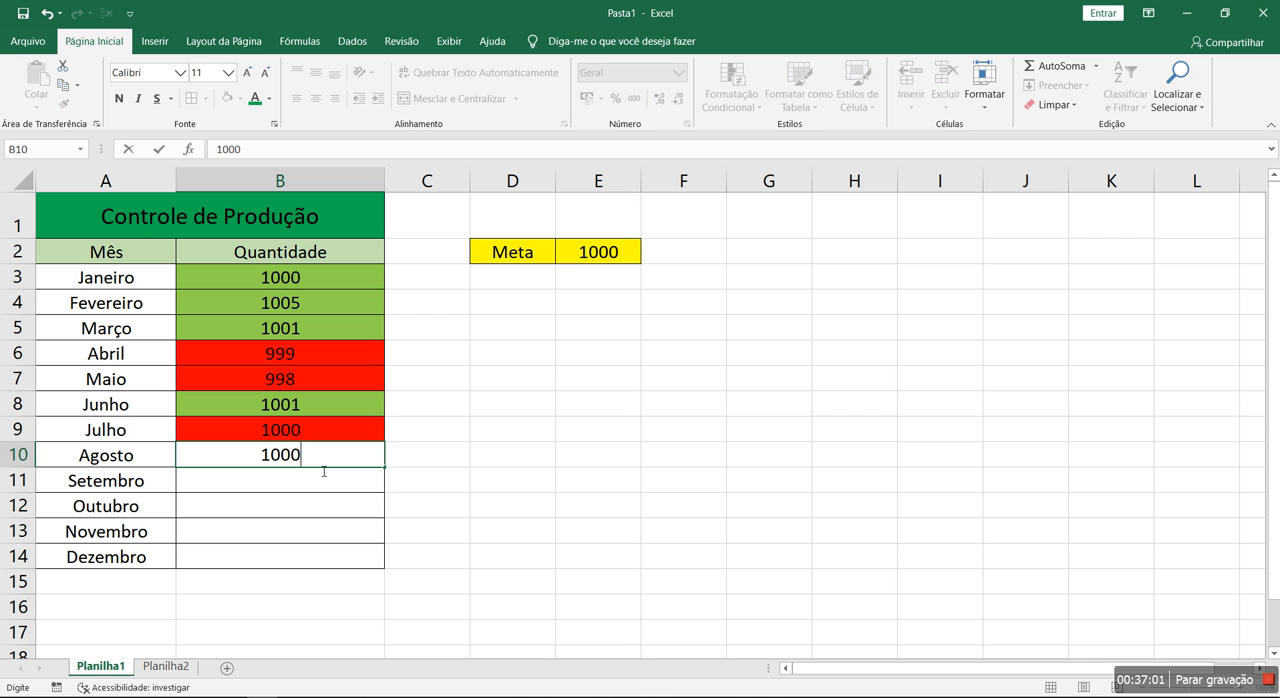
pyautogui.press('Return')
pyautogui.write('1001')
pyautogui.press('Return')
pyautogui.write('999')
pyautogui.press('Return')
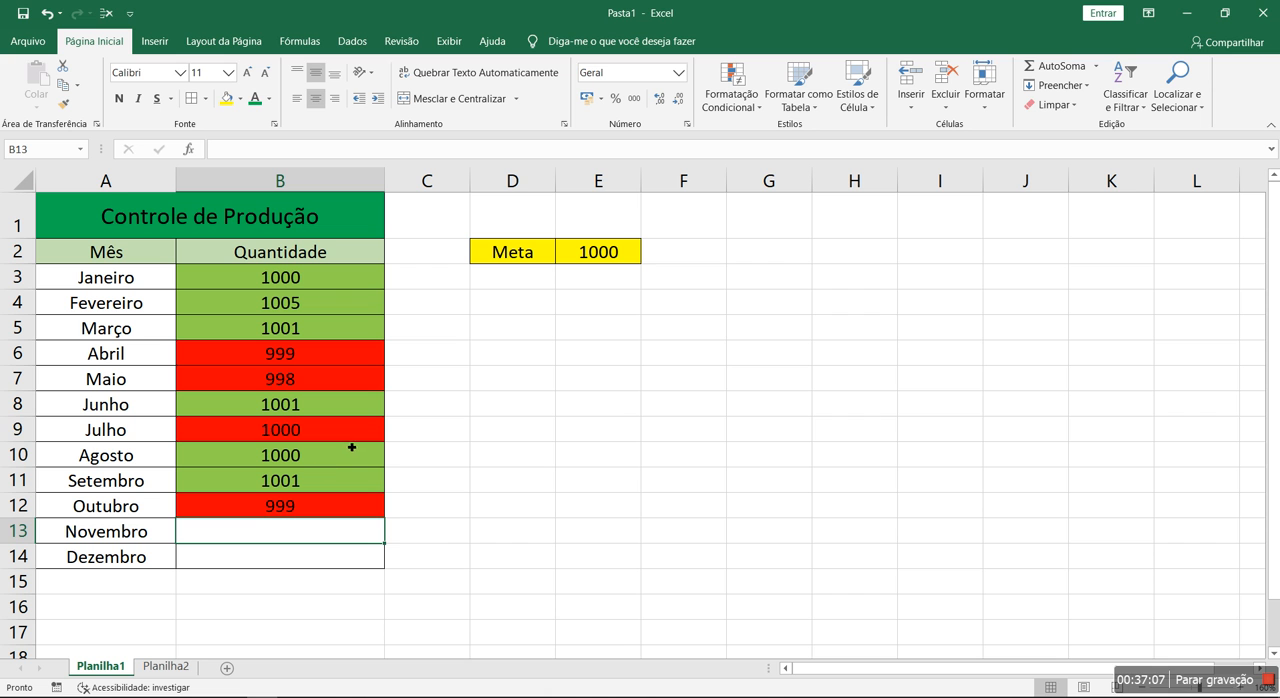
# Compare the stored values of the goal in E2 and the quantities in B10 and B9
pyautogui.click(352, 447)
pyautogui.click(344, 435)
pyautogui.click(620, 255)
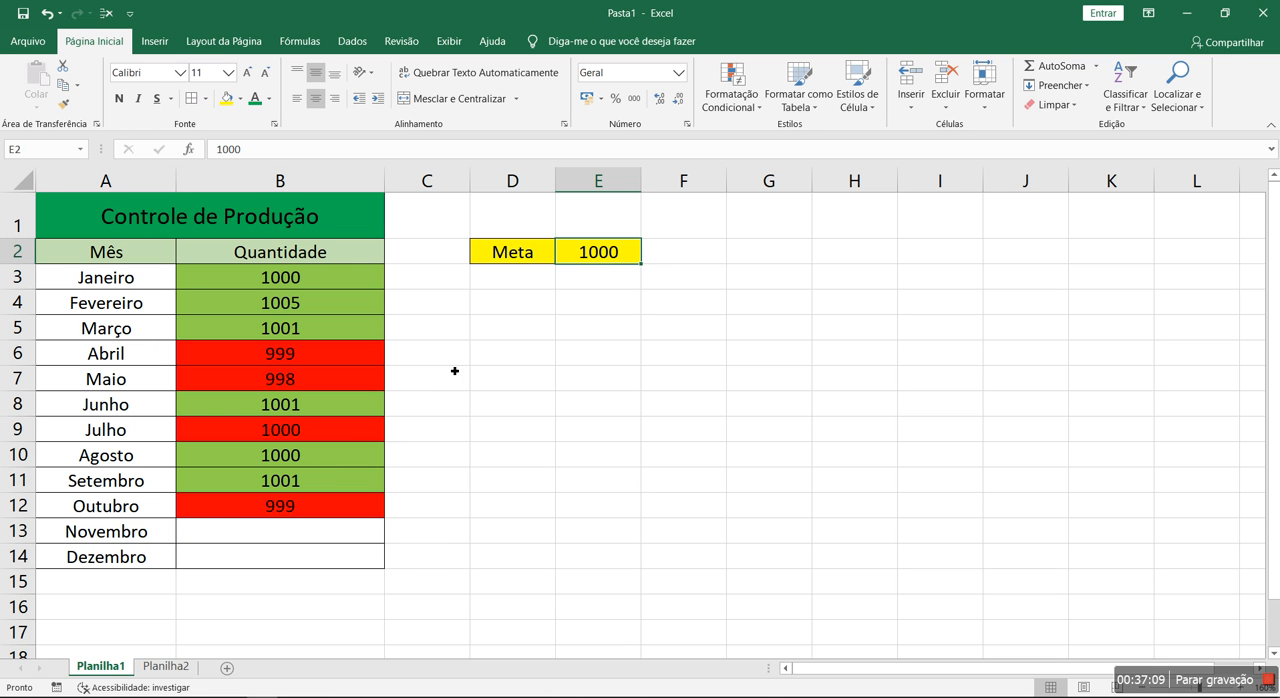
pyautogui.click(295, 463)
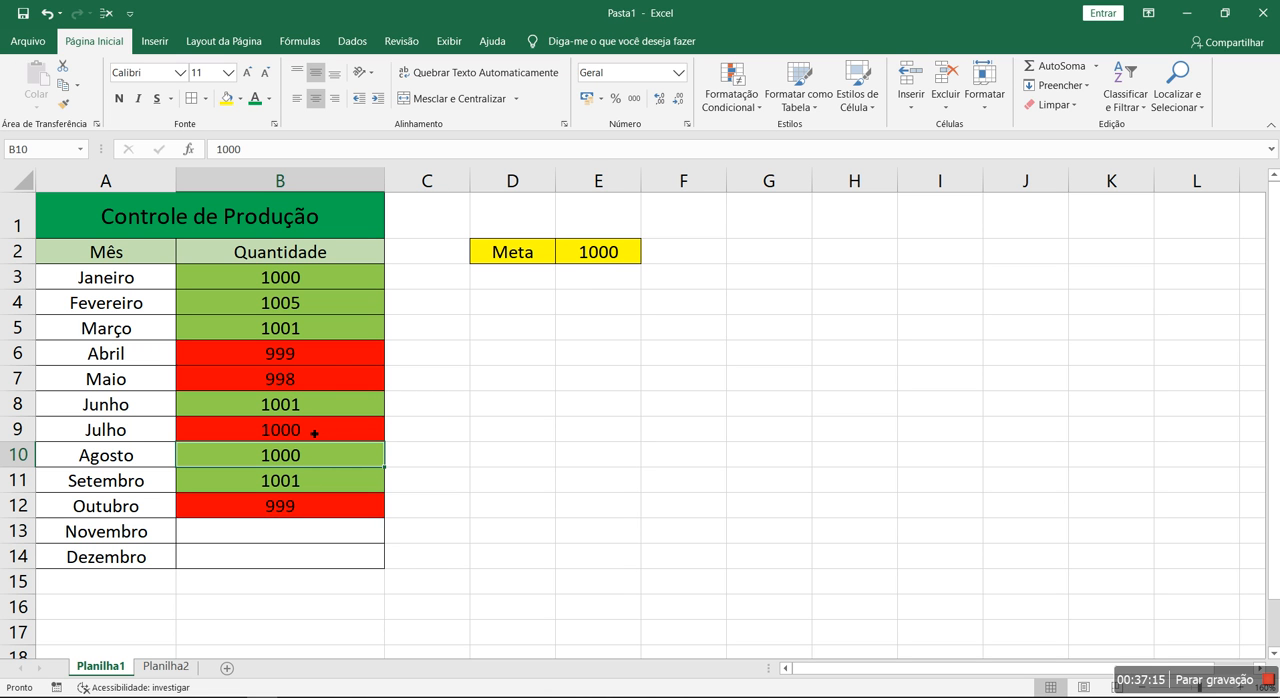
pyautogui.click(292, 434)
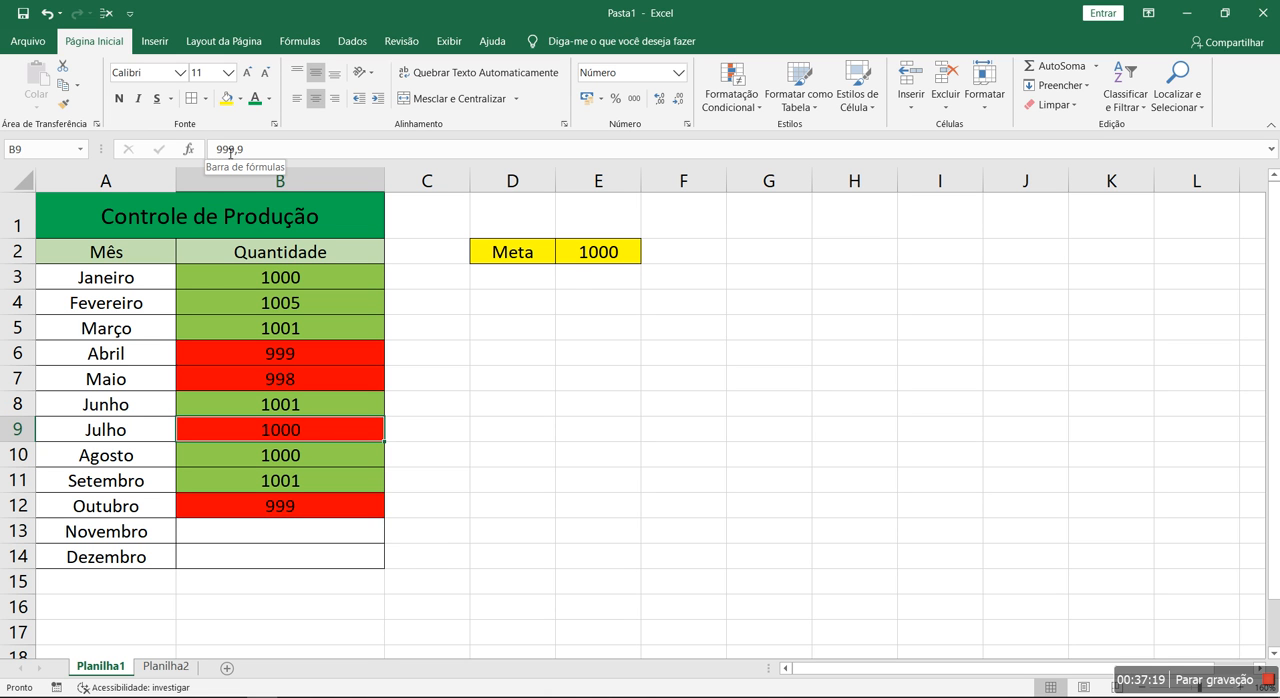
# Display the Julho quantity in B9 with four decimal places and reduce it to one decimal place
pyautogui.click(661, 101)
pyautogui.click(661, 101)
pyautogui.click(661, 101)
pyautogui.click(661, 101)
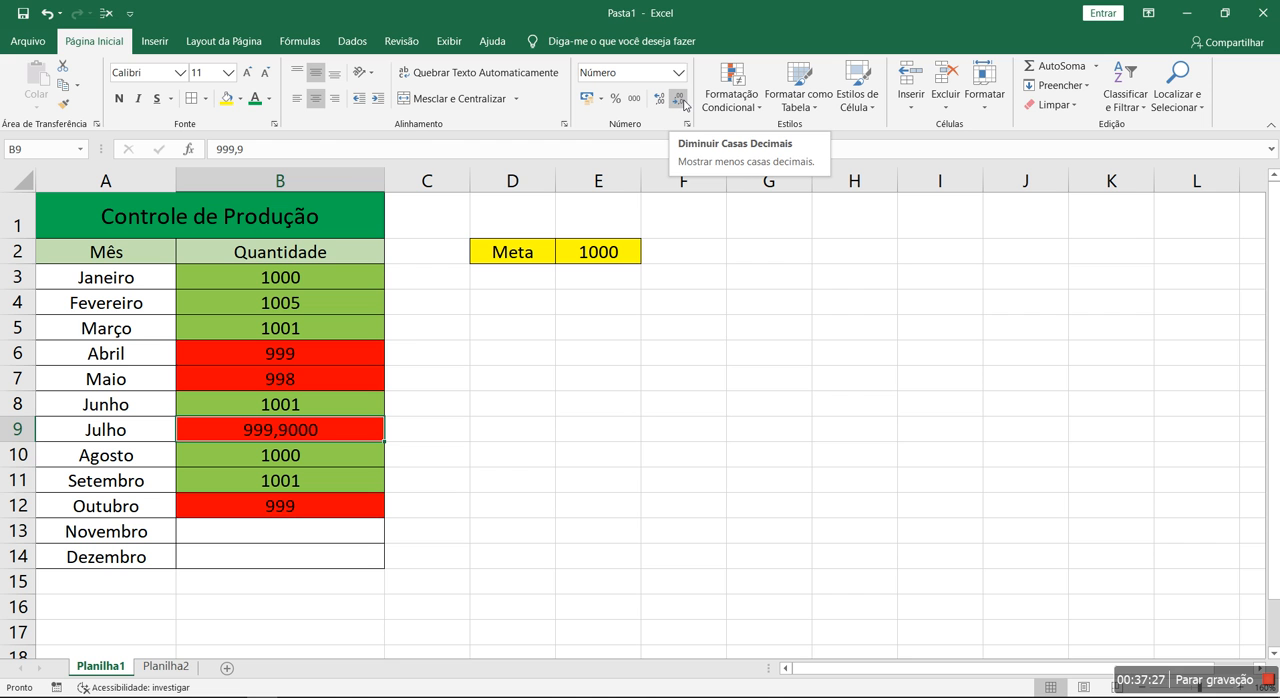
pyautogui.click(683, 102)
pyautogui.click(683, 102)
pyautogui.click(683, 102)
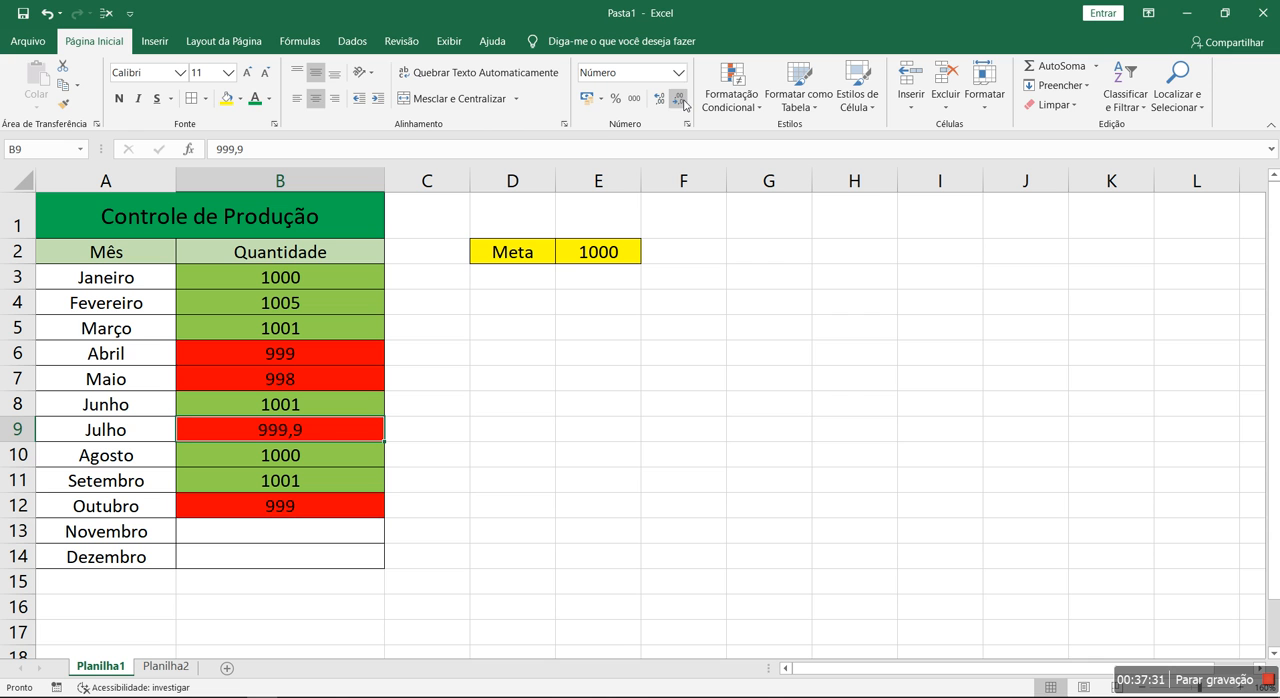
# Inspect the stored quantity for Julho in B9 and display it without decimal places
pyautogui.doubleClick(316, 434)
pyautogui.moveTo(314, 433); pyautogui.dragTo(240, 430)
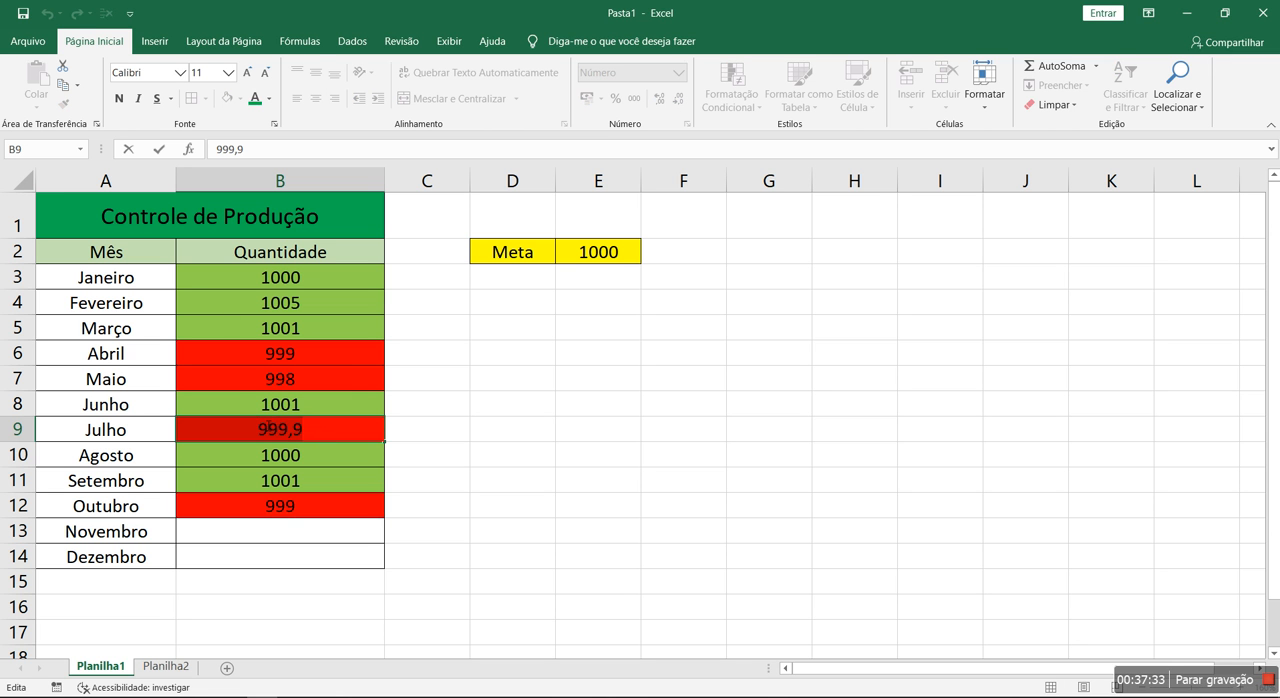
pyautogui.press('Escape')
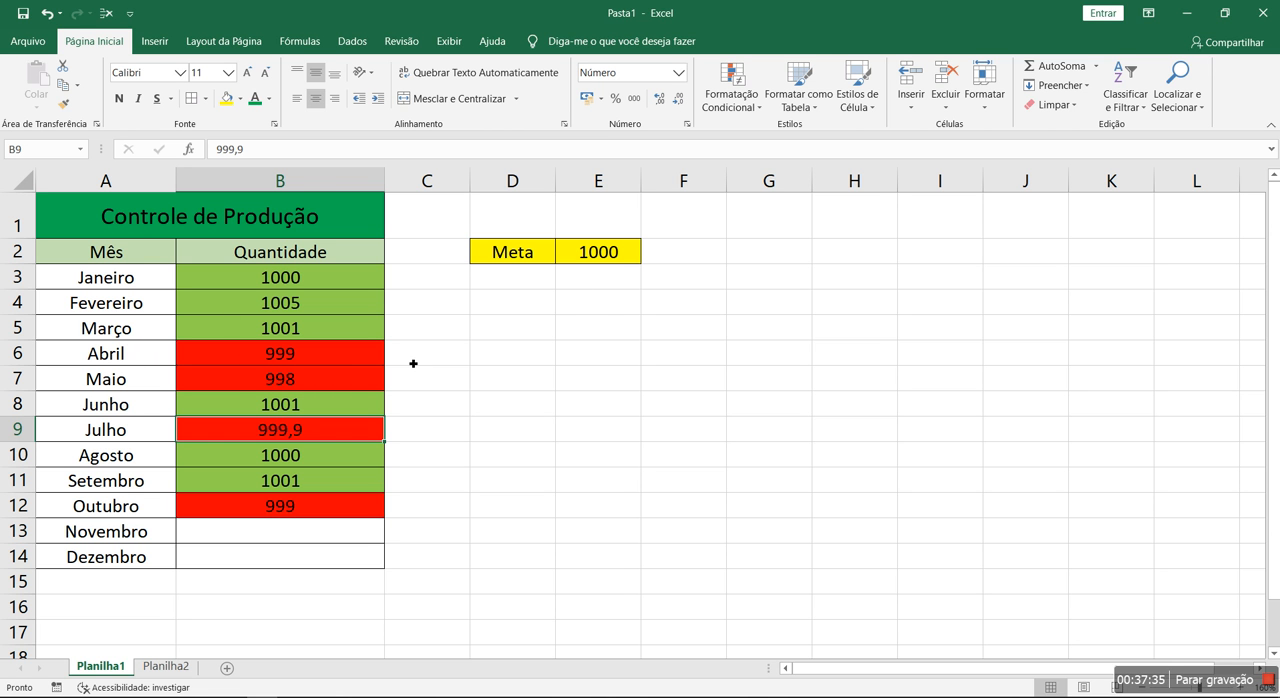
pyautogui.click(682, 105)
# Extend the Julho quantity in B9 to 999 followed by a long run of decimal nines and inspect its stored value
pyautogui.doubleClick(300, 432)
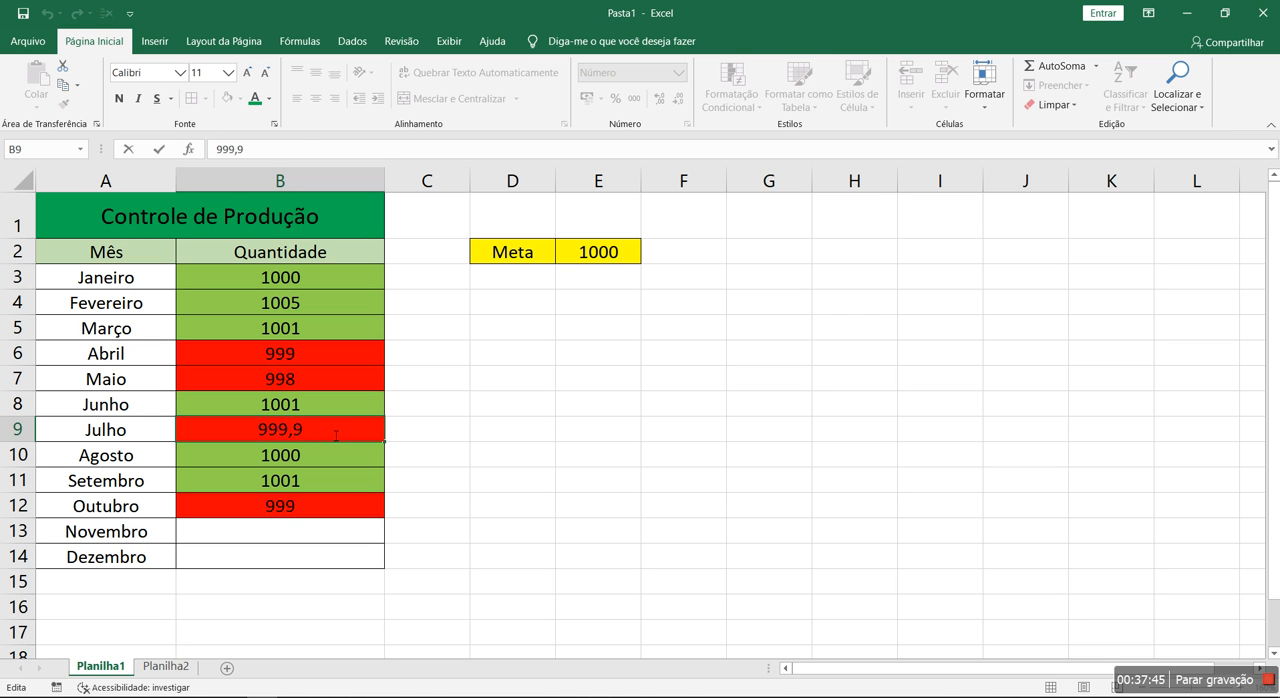
pyautogui.write('99999999999999999999999')
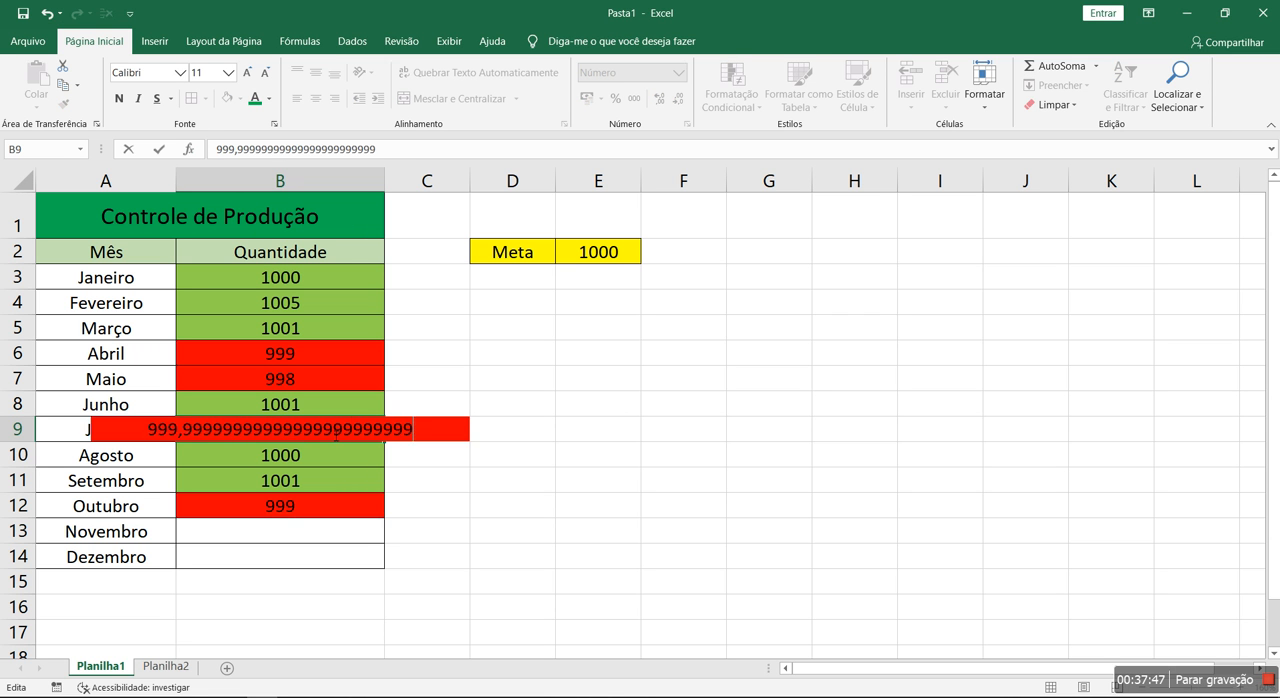
pyautogui.write('9999999999999999999999999999999999999999999999999999999999999999999999999')
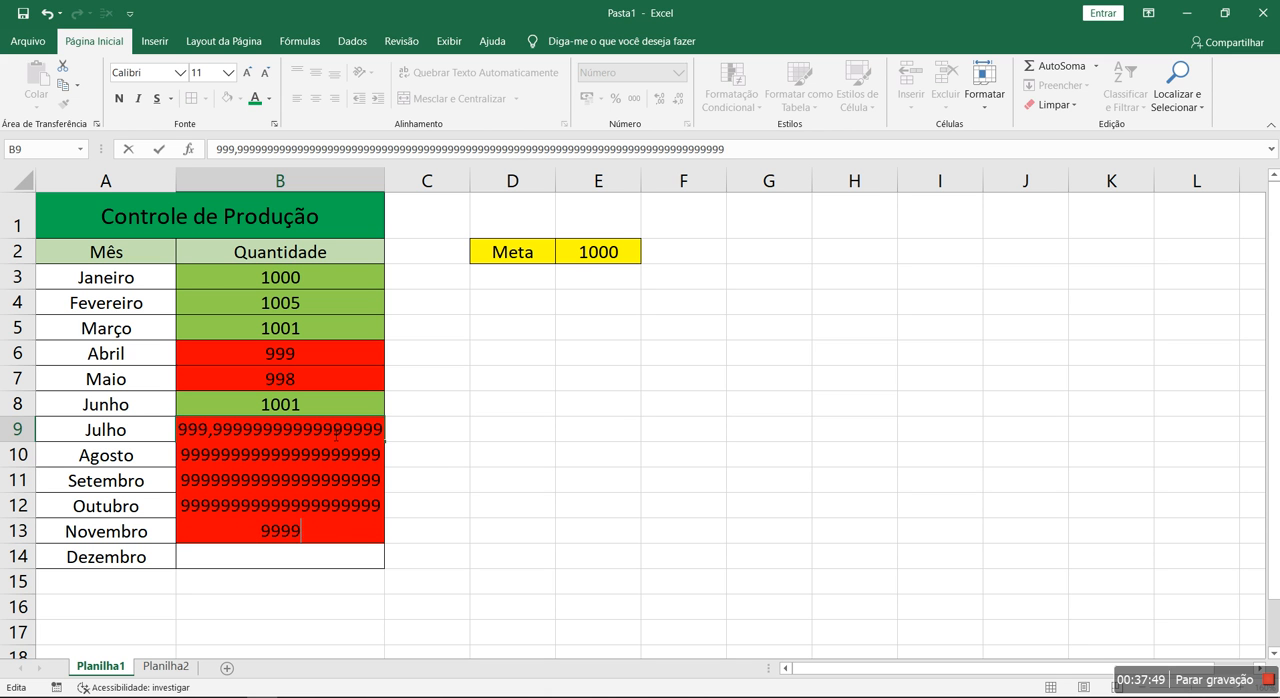
pyautogui.write('9999999999999999999999999999999999999999999999999999999')
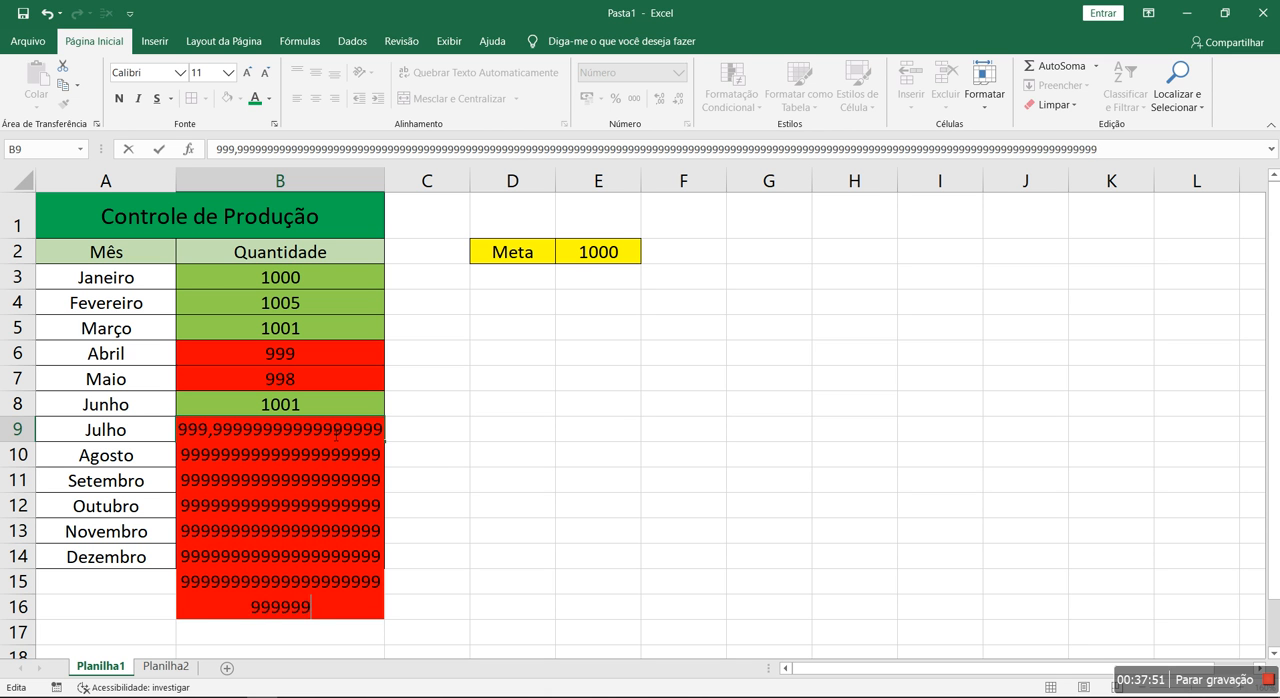
pyautogui.press('Return')
pyautogui.click(306, 430)
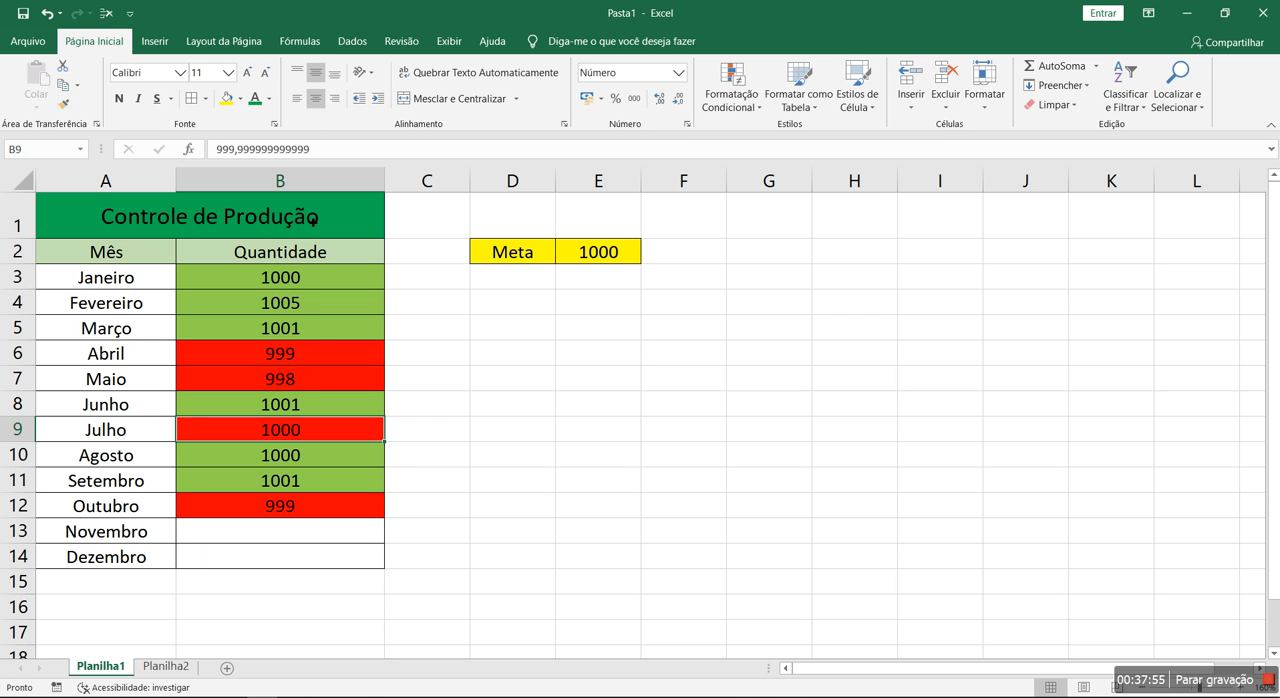
# Shorten the Julho quantity in B9 to 999,9
pyautogui.click(349, 152)
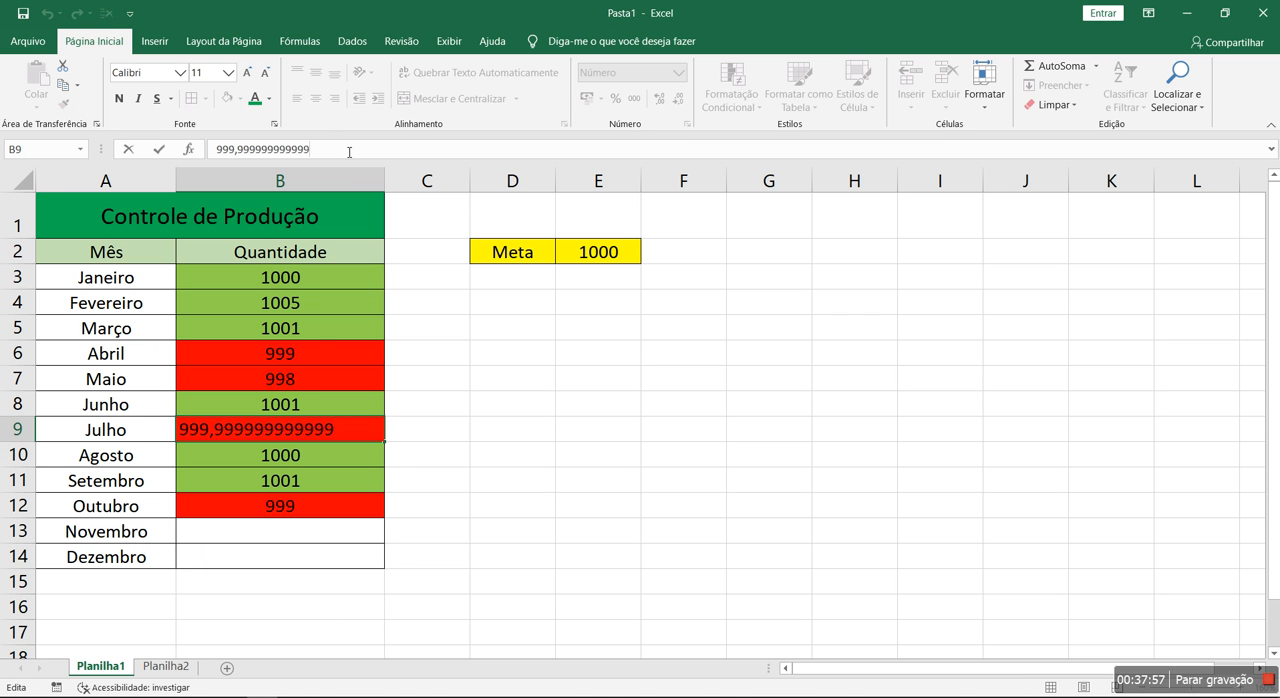
pyautogui.moveTo(349, 152); pyautogui.dragTo(243, 150)
pyautogui.write('999,9')
pyautogui.press('Return')
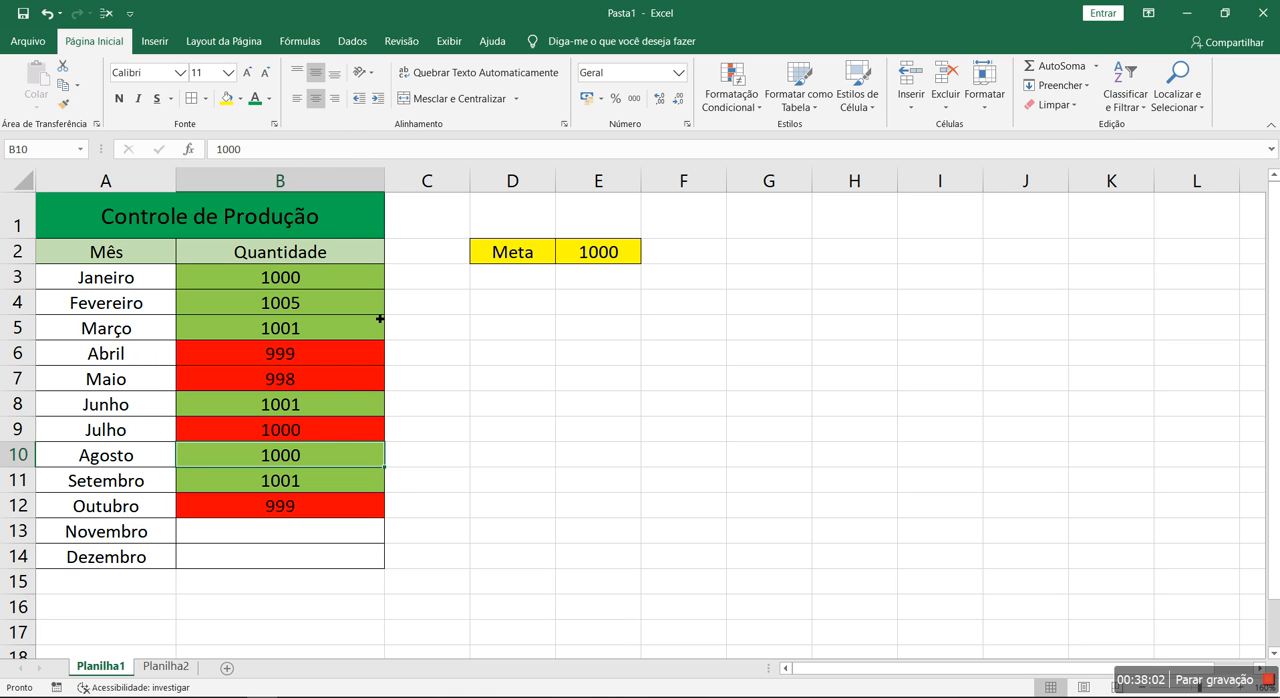
# Display the quantities in B3:B14 with one decimal place, then return them to no decimal places
pyautogui.moveTo(319, 284); pyautogui.dragTo(305, 558)
pyautogui.click(659, 98)
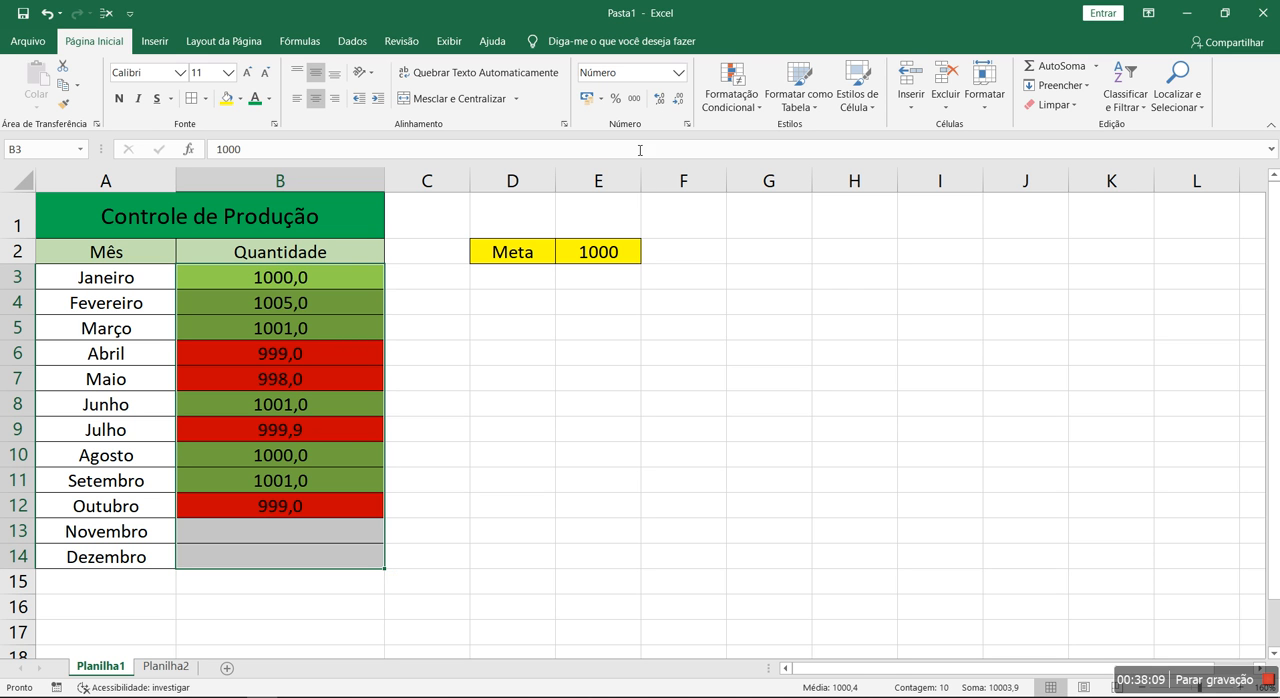
pyautogui.click(679, 102)
pyautogui.click(510, 428)
# Compare the stored Julho quantity in B9 with the goal in E2
pyautogui.click(333, 434)
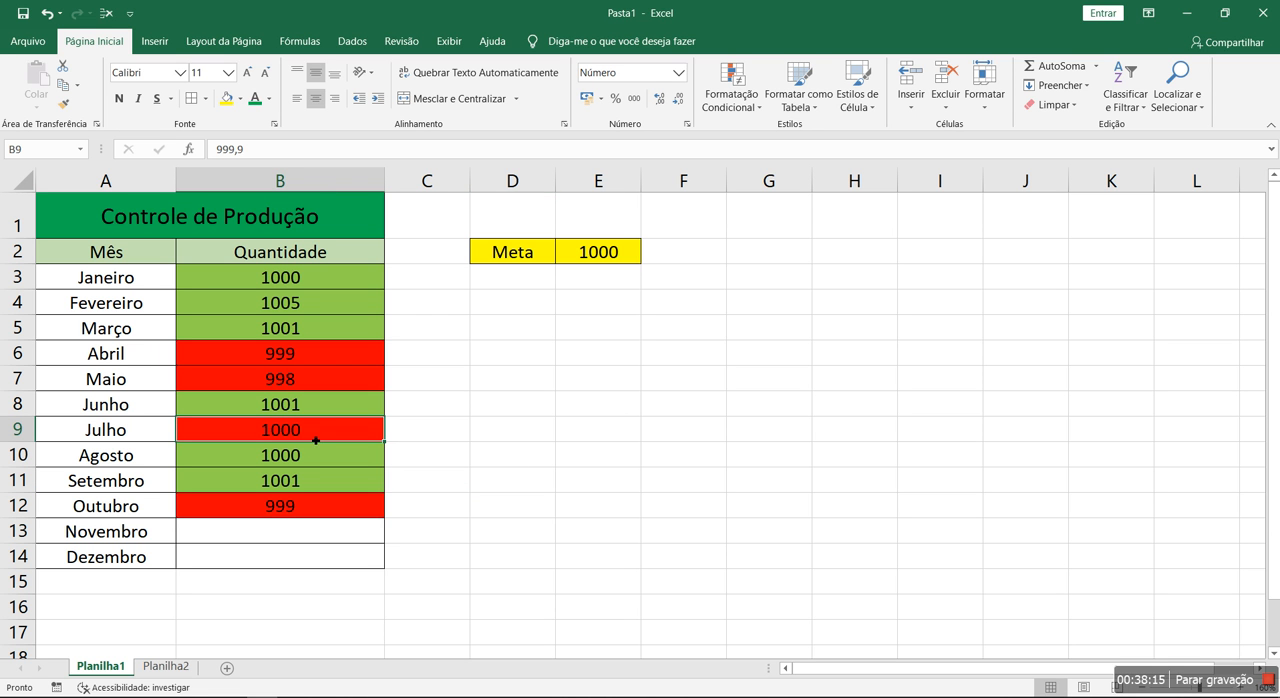
pyautogui.click(567, 251)
pyautogui.click(352, 432)
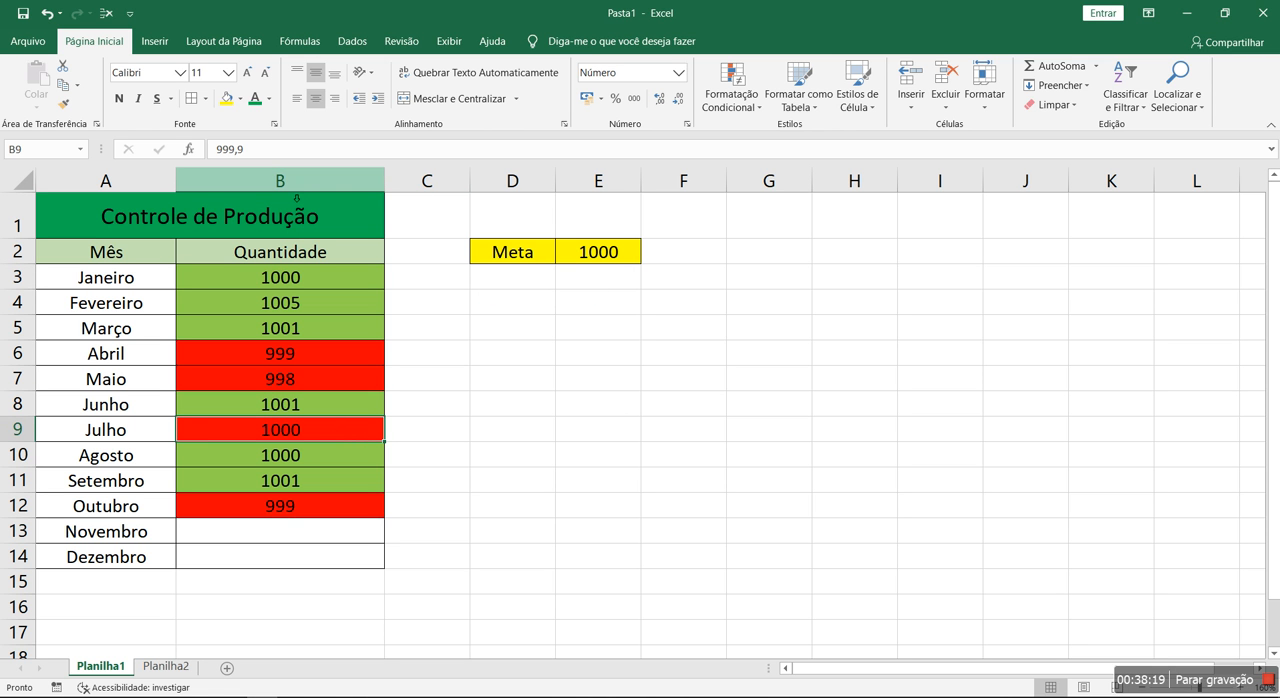
# Set the Julho quantity in B9 to 1000 and check its stored value
pyautogui.write('1000')
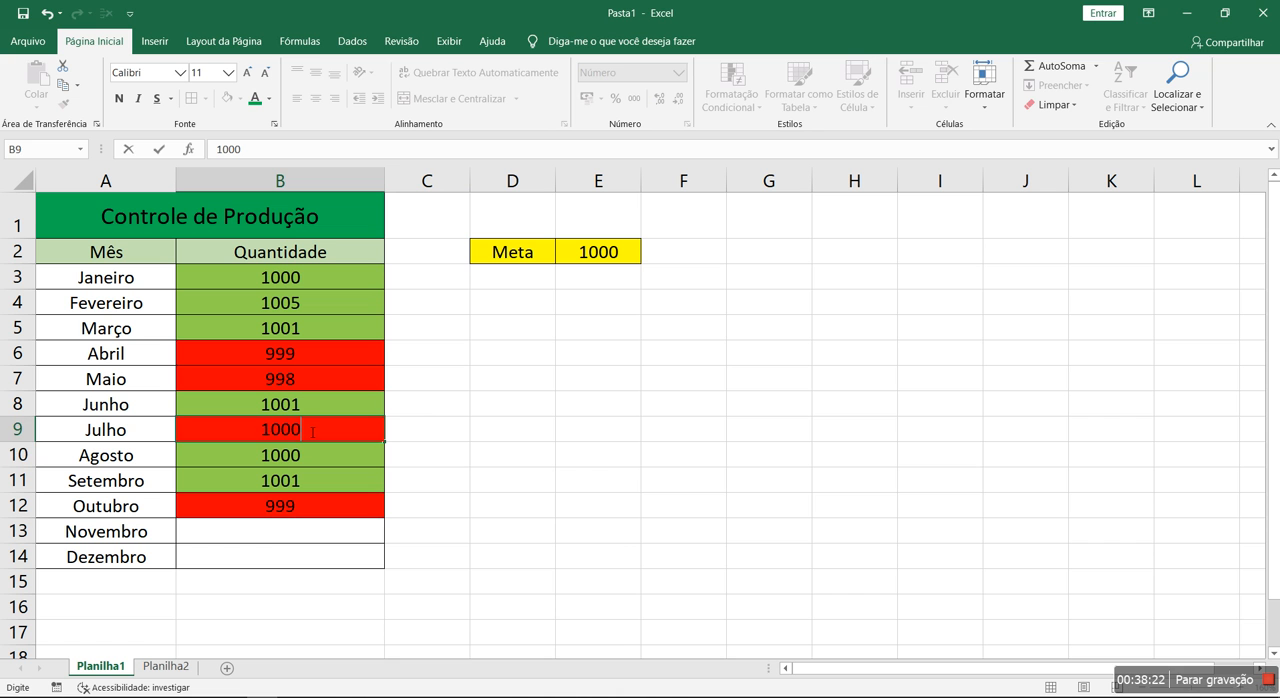
pyautogui.press('Return')
pyautogui.click(310, 430)
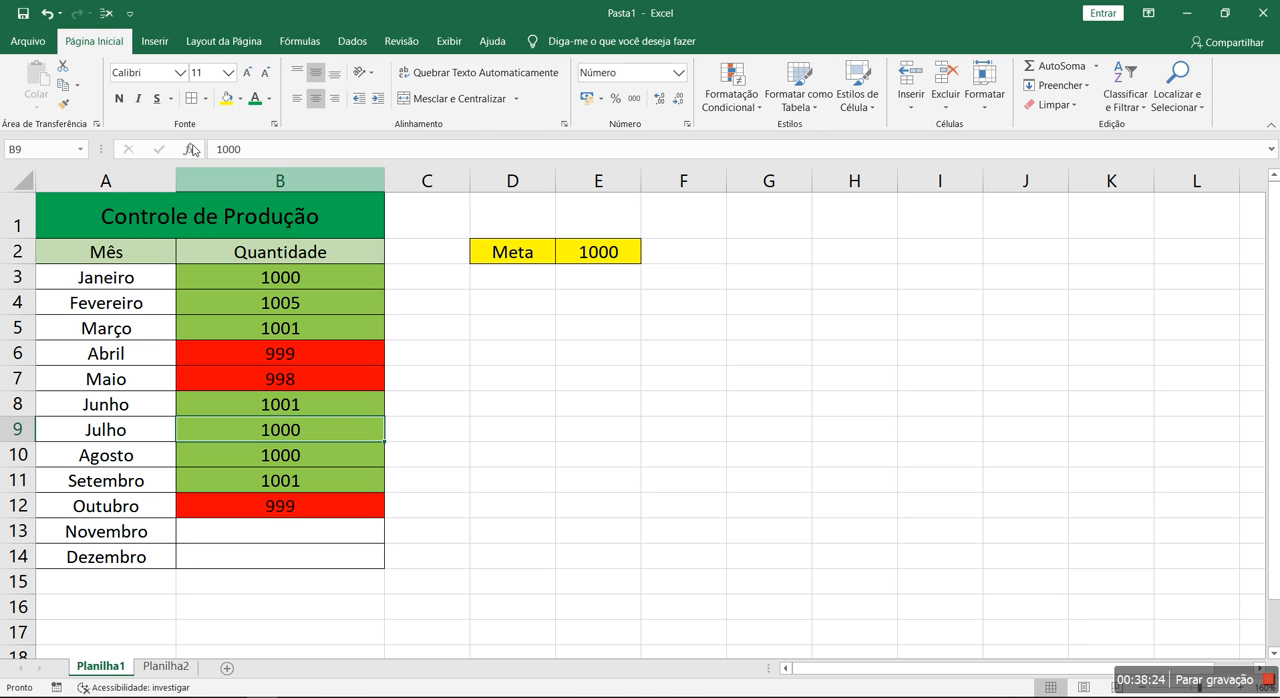
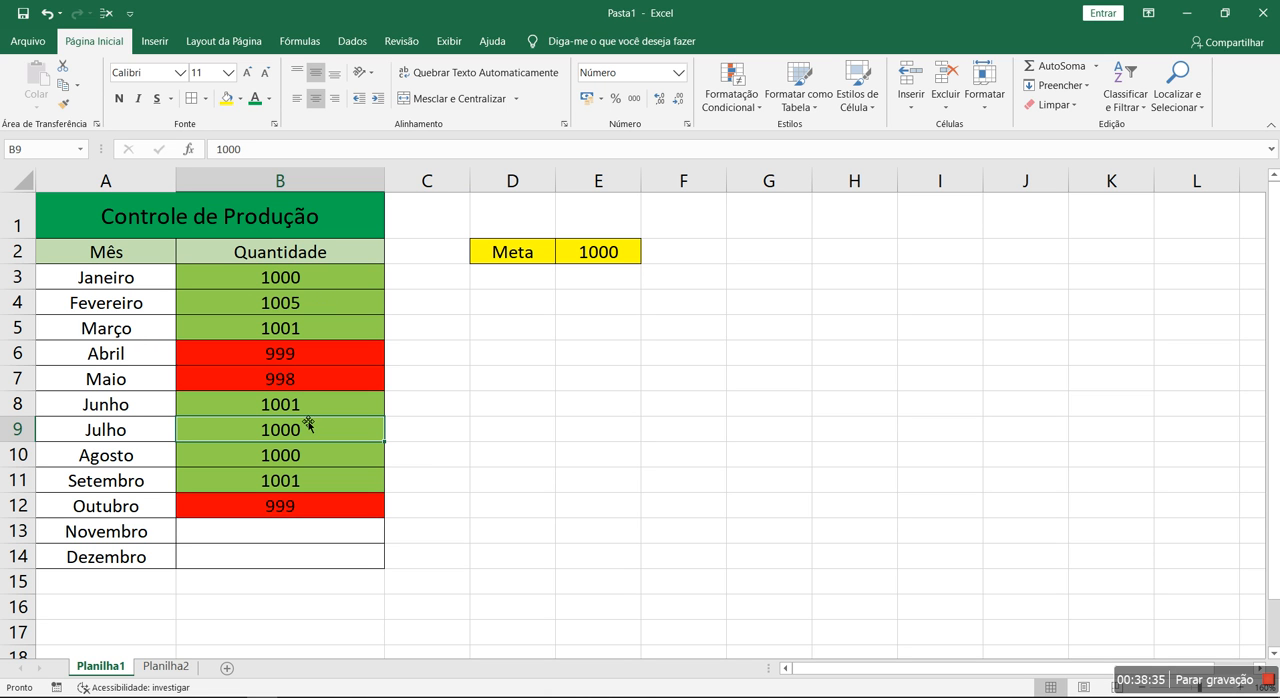
# Try 999,5 as the Julho quantity in B9, check its stored value, and restore the quantity to 1000
pyautogui.write('999,9')
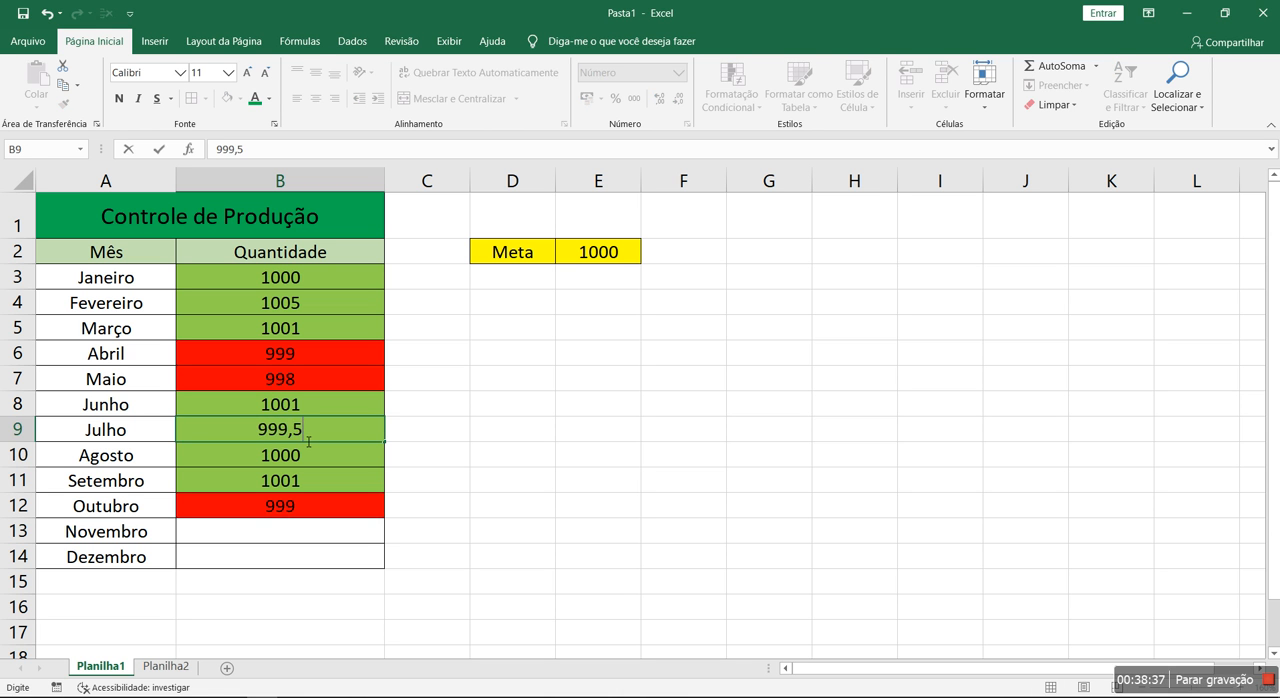
pyautogui.press('Return')
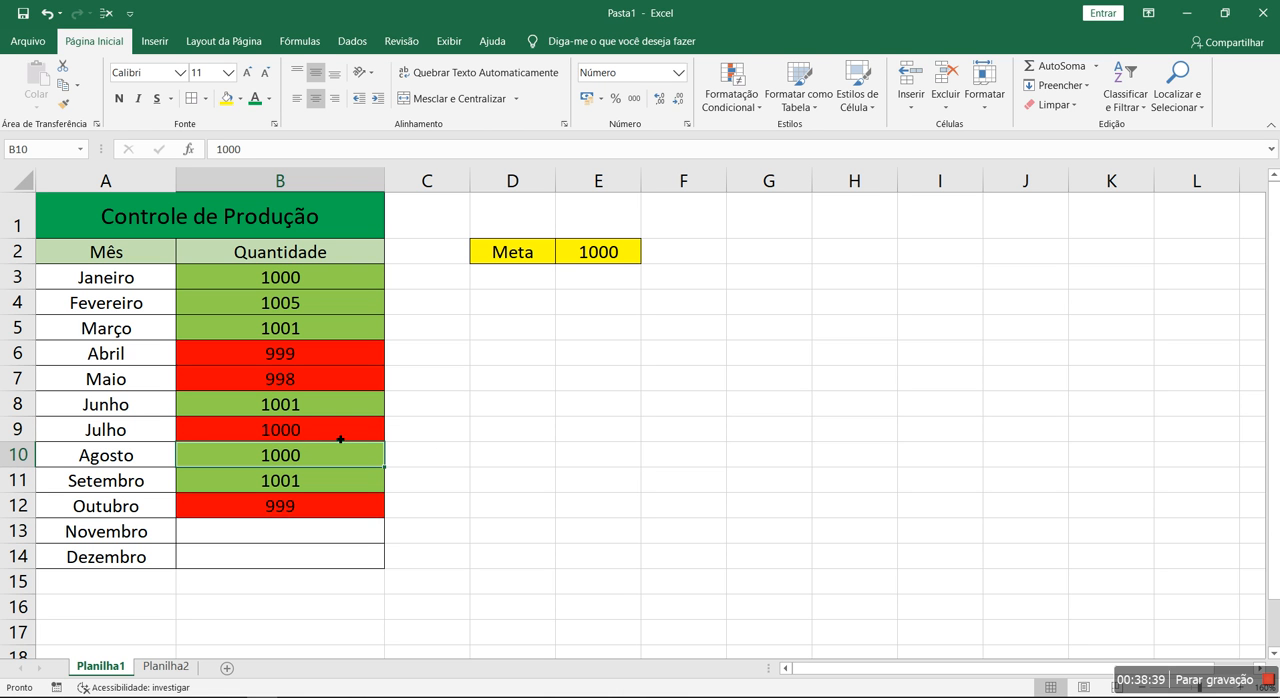
pyautogui.click(342, 438)
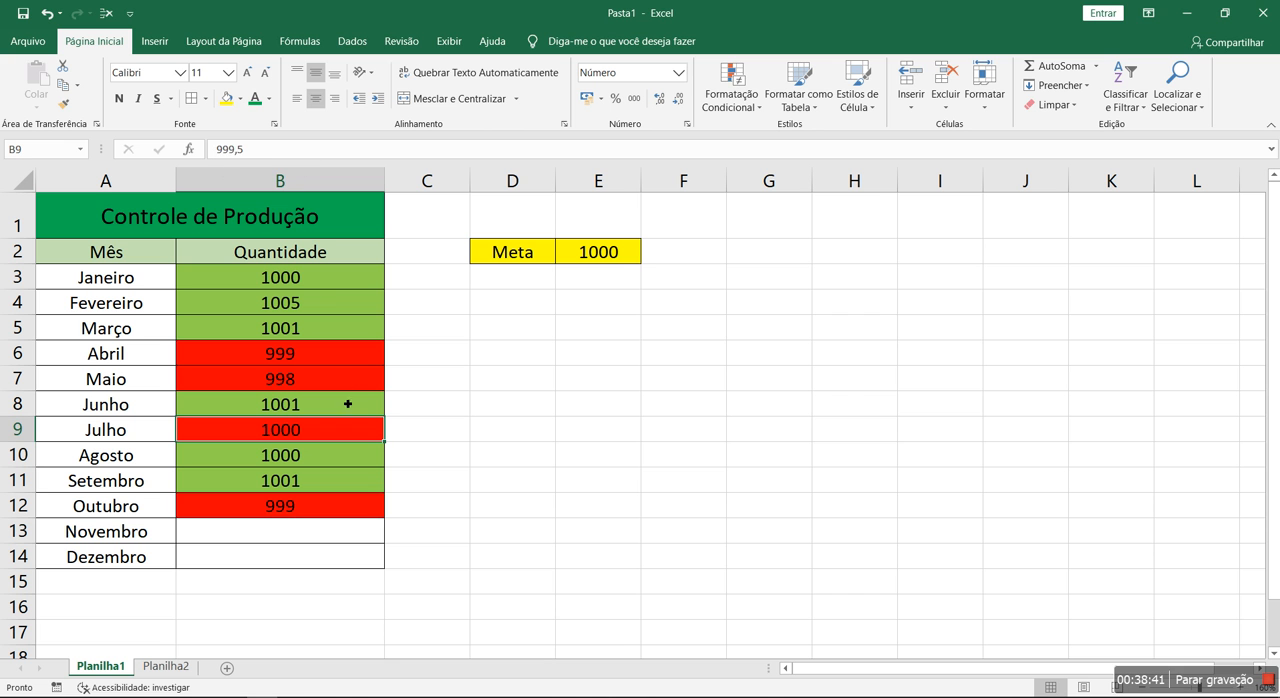
pyautogui.write('1000')
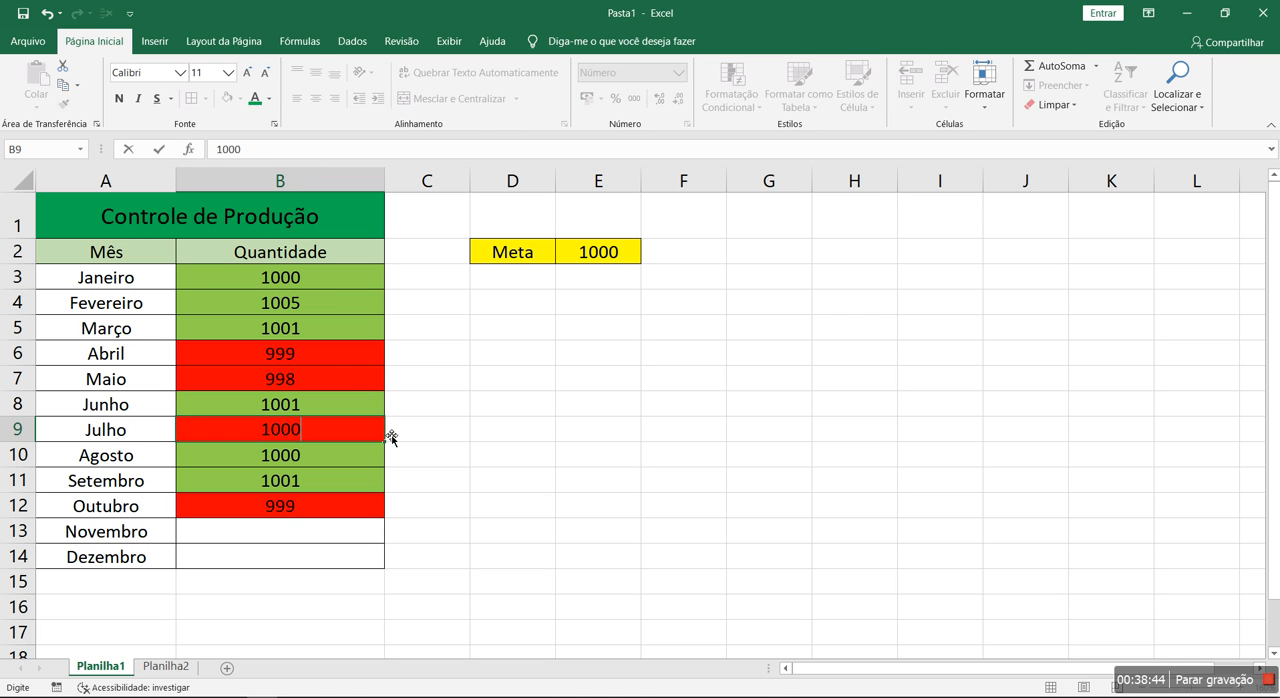
pyautogui.press('Return')
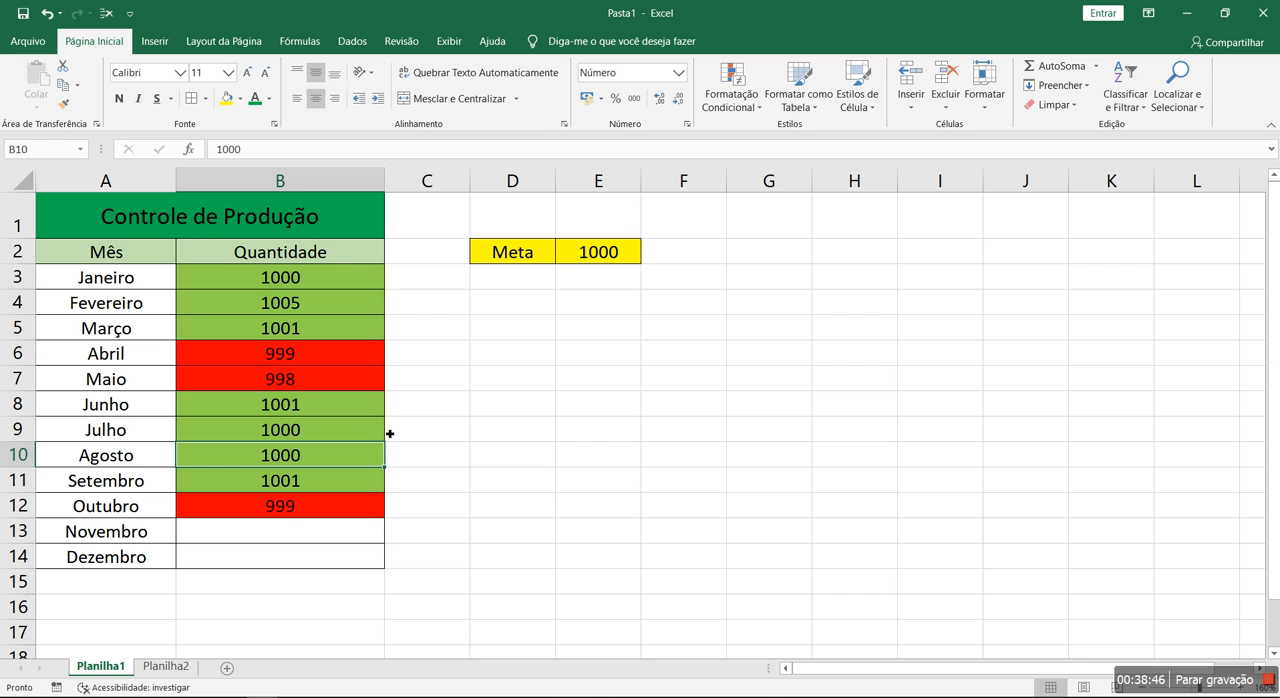
pyautogui.moveTo(355, 277); pyautogui.dragTo(334, 556)
pyautogui.click(732, 95)
pyautogui.click(732, 95)
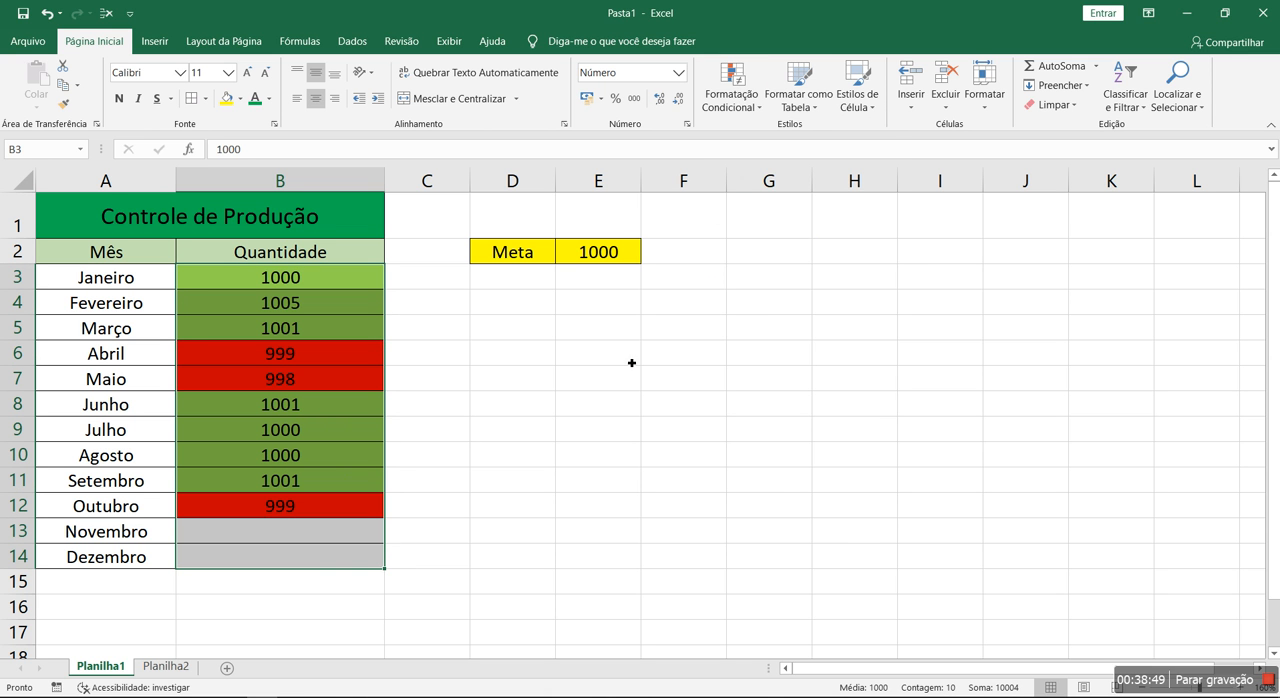
pyautogui.click(628, 365)
# Set the goal in E2 to 995, then raise it to 1001
pyautogui.click(628, 261)
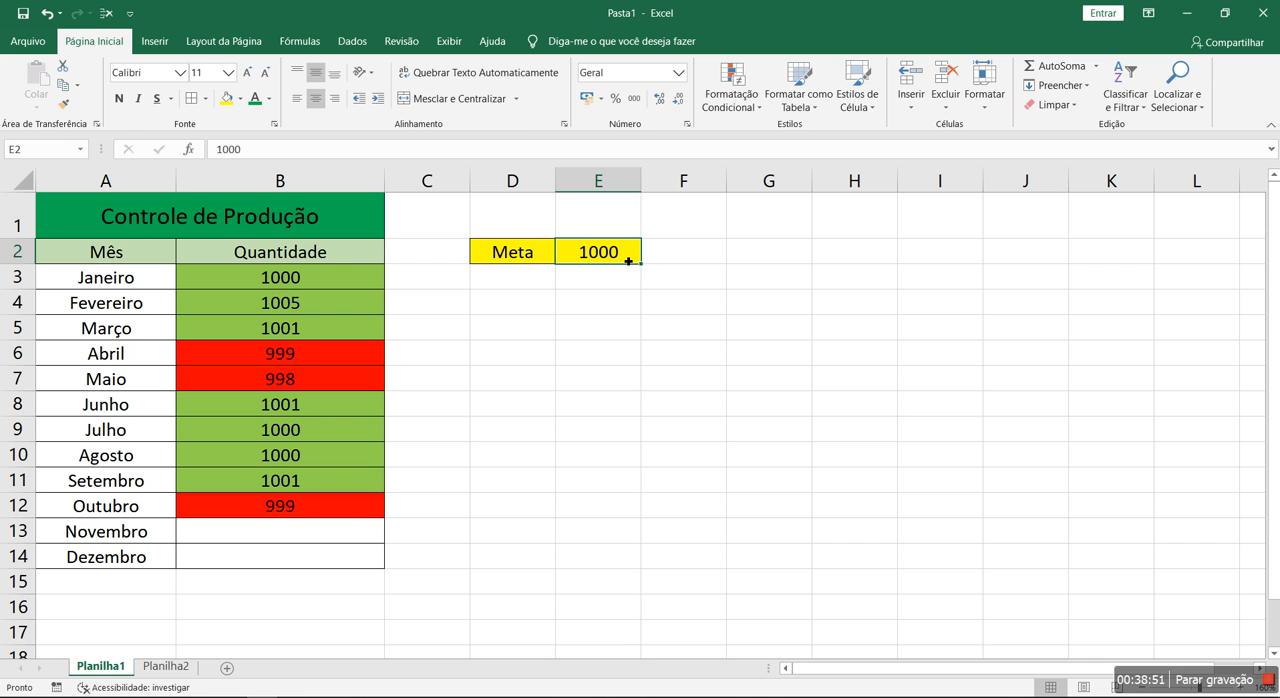
pyautogui.write('995')
pyautogui.press('Return')
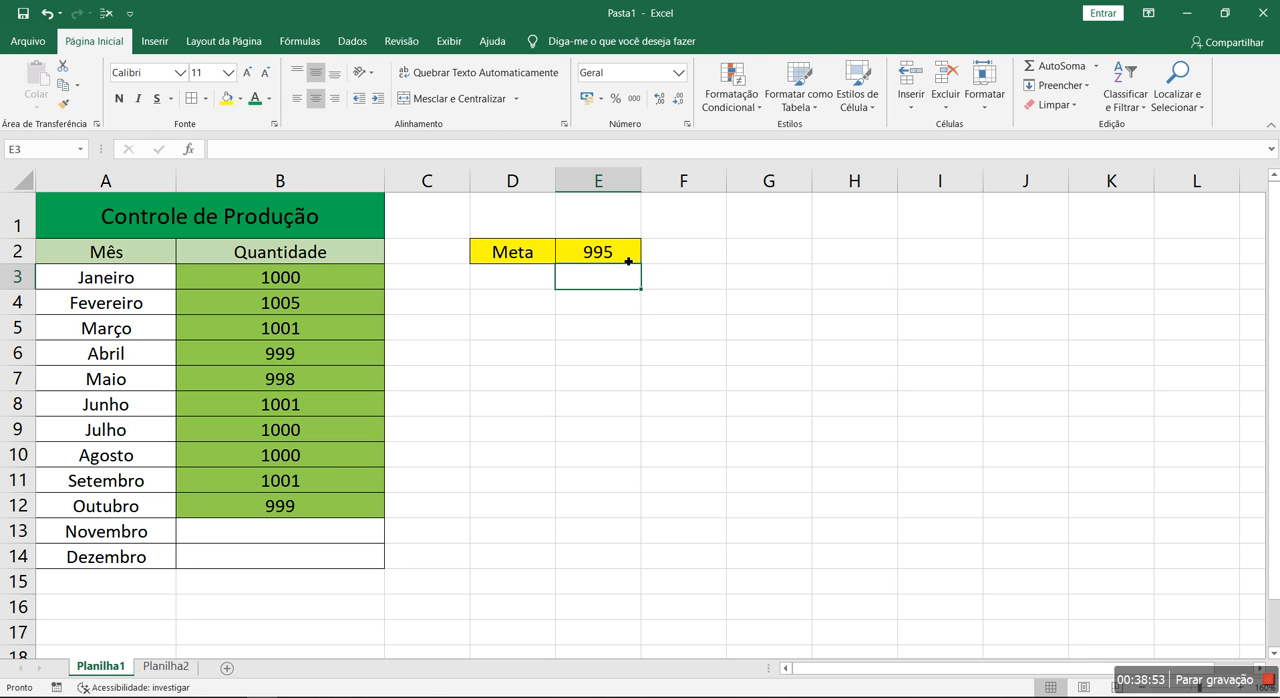
pyautogui.click(628, 261)
pyautogui.write('1001')
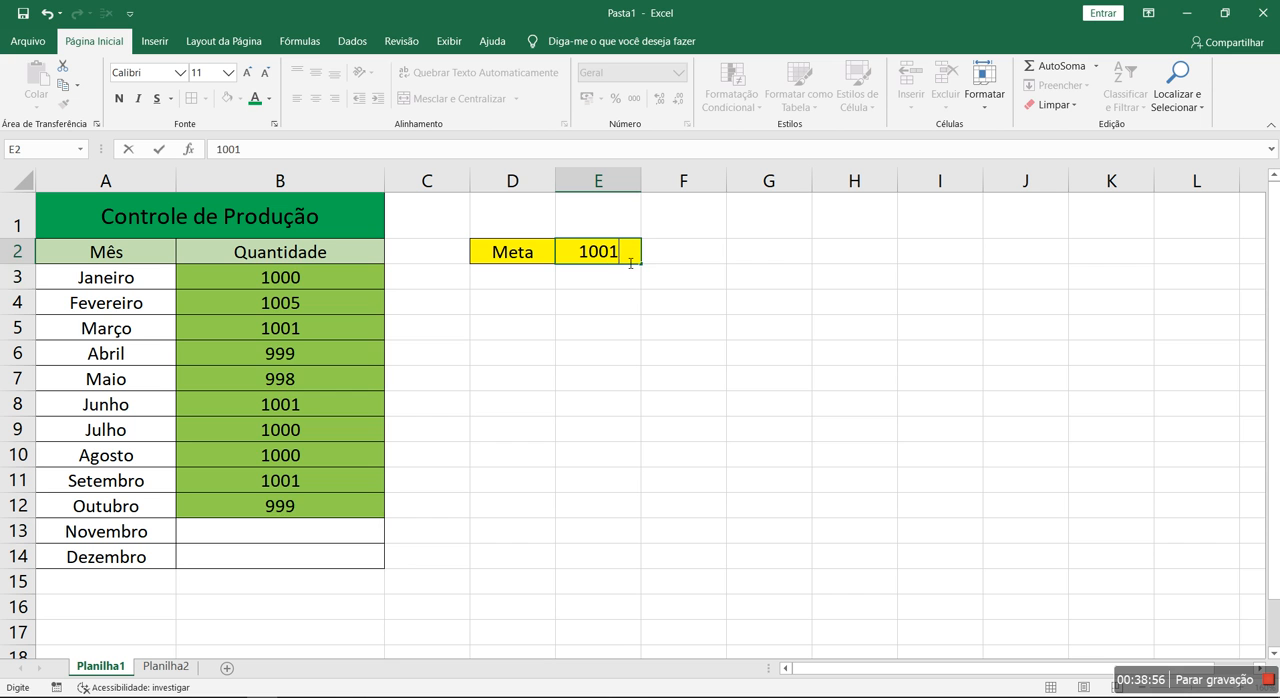
pyautogui.press('Return')
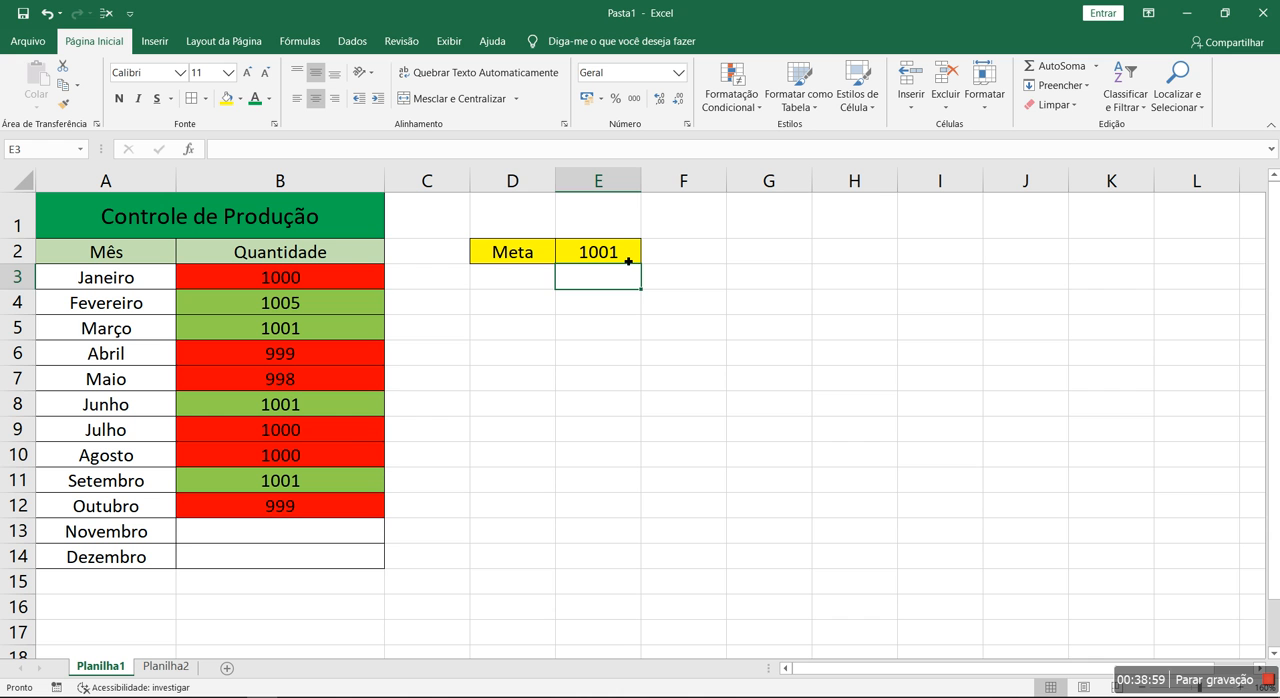
# Review the conditional formatting rules applied to B3:B14, including the definition of the red rule for values below $E$2
pyautogui.moveTo(354, 272); pyautogui.dragTo(345, 557)
pyautogui.click(726, 104)
pyautogui.click(780, 352)
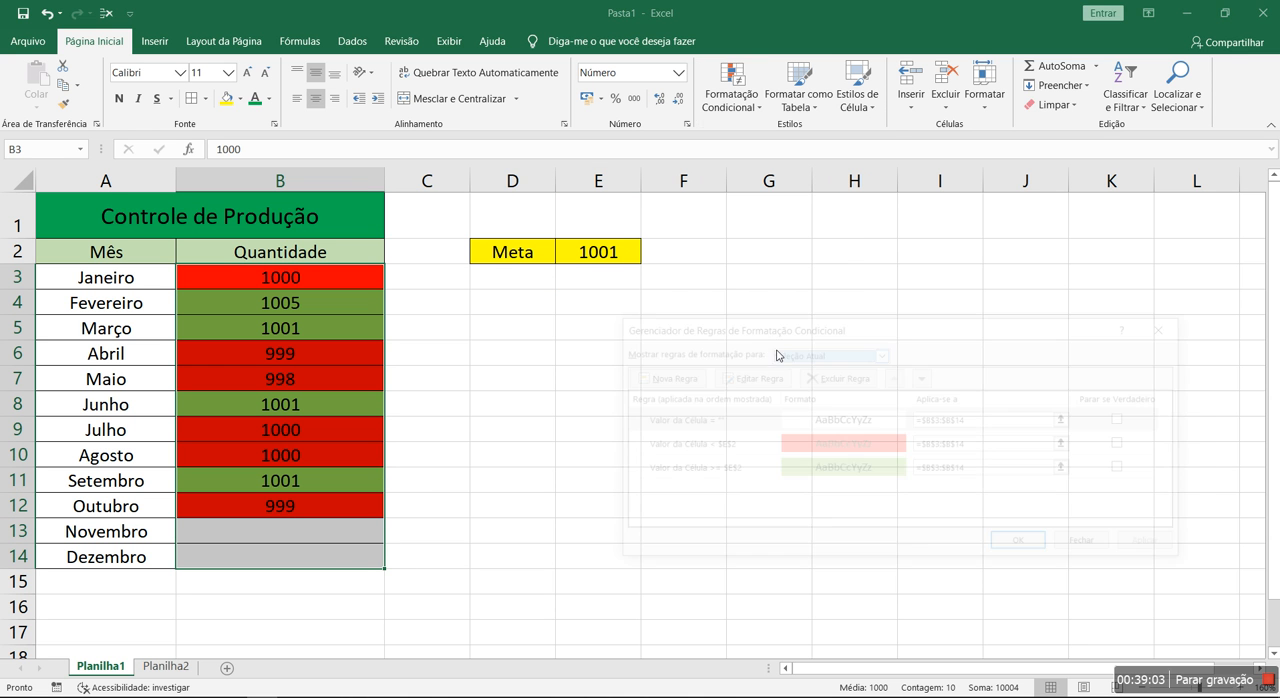
pyautogui.moveTo(783, 330); pyautogui.dragTo(638, 322)
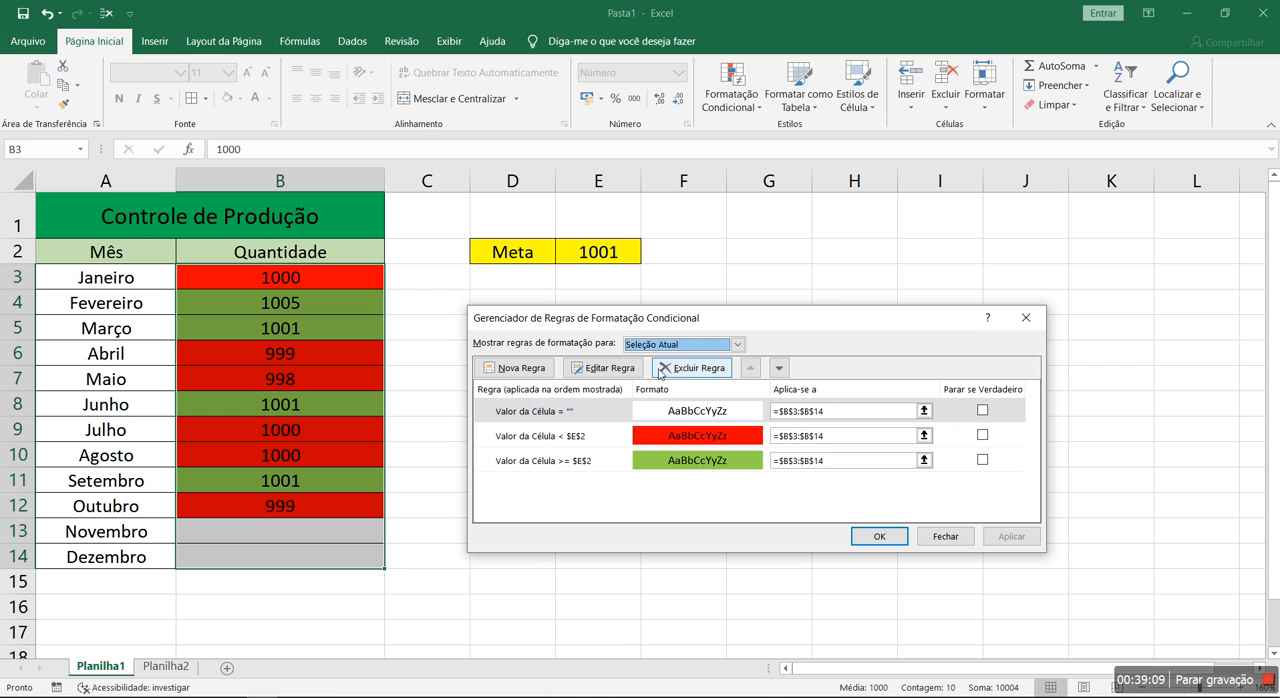
pyautogui.click(602, 414)
pyautogui.click(592, 440)
pyautogui.click(568, 462)
pyautogui.click(566, 437)
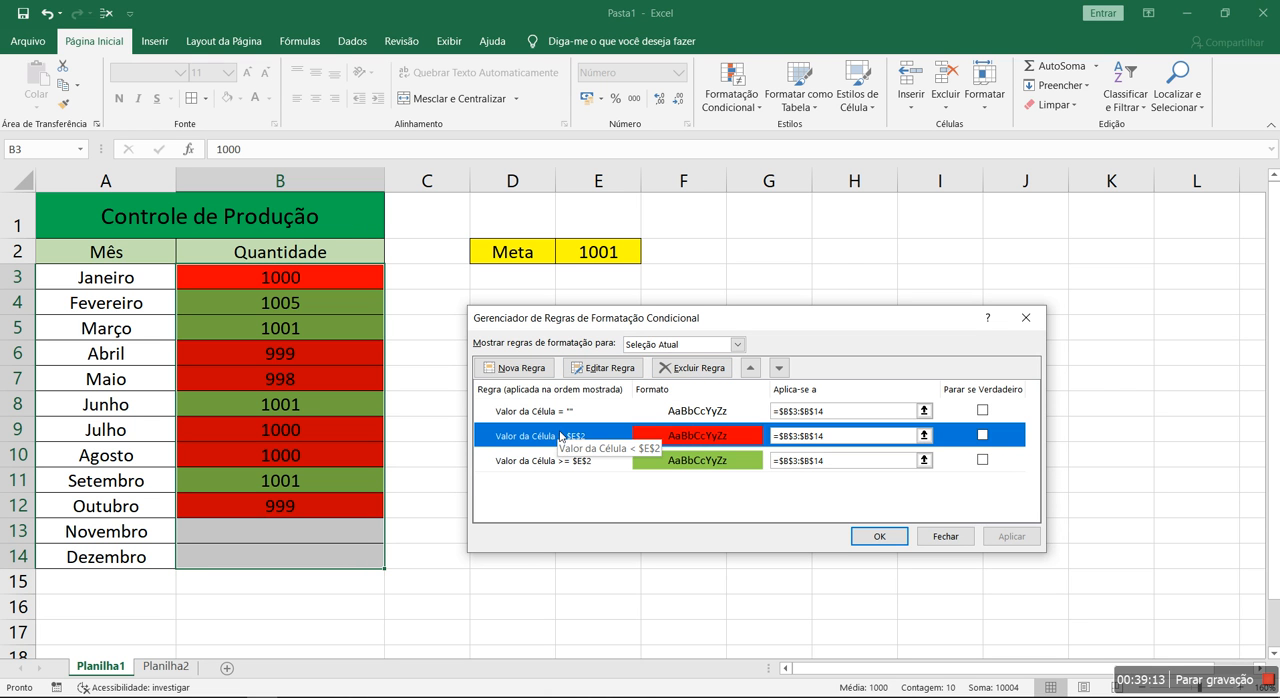
pyautogui.doubleClick(561, 437)
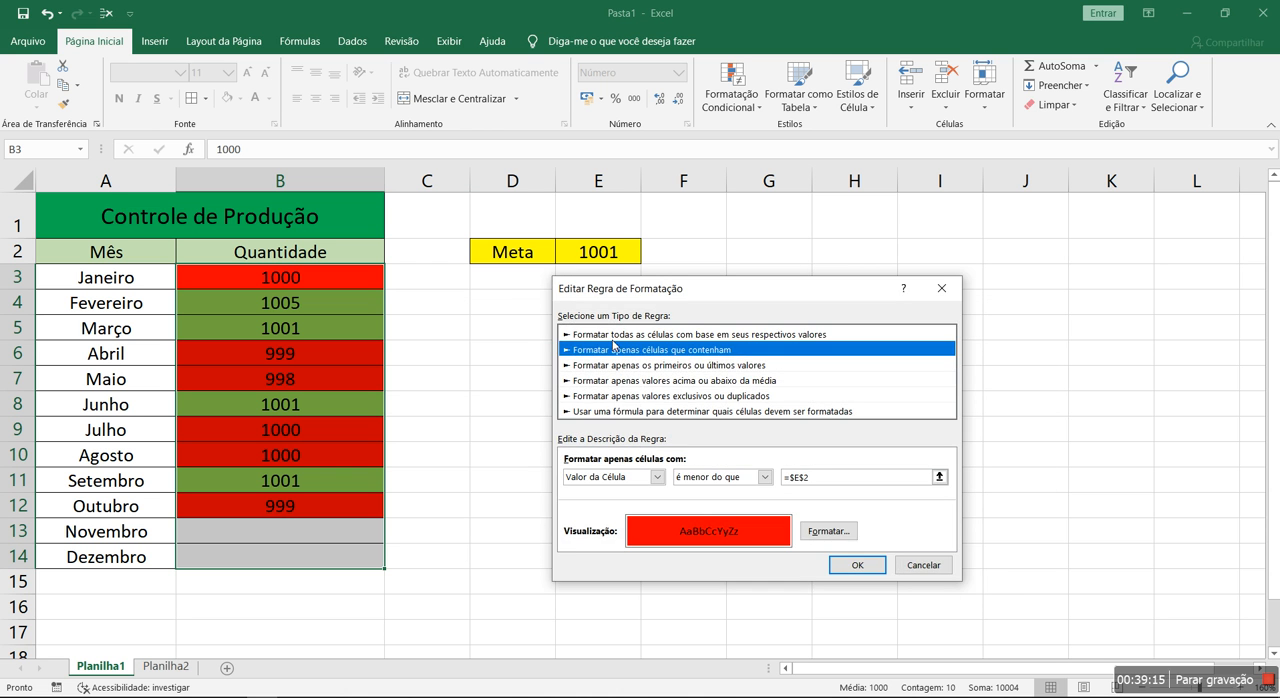
pyautogui.click(923, 565)
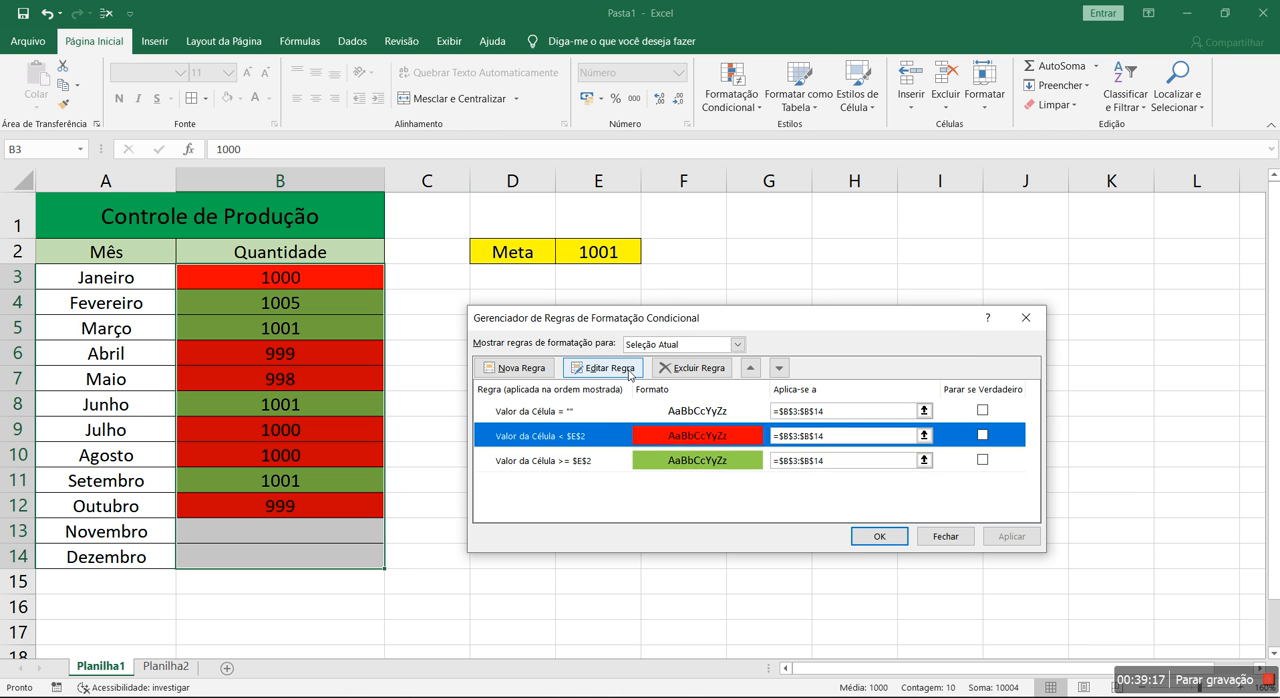
# Compare the three rules and open the red "Valor da Célula < $E$2" rule for editing
pyautogui.click(596, 411)
pyautogui.click(593, 435)
pyautogui.click(592, 458)
pyautogui.click(597, 437)
pyautogui.click(612, 376)
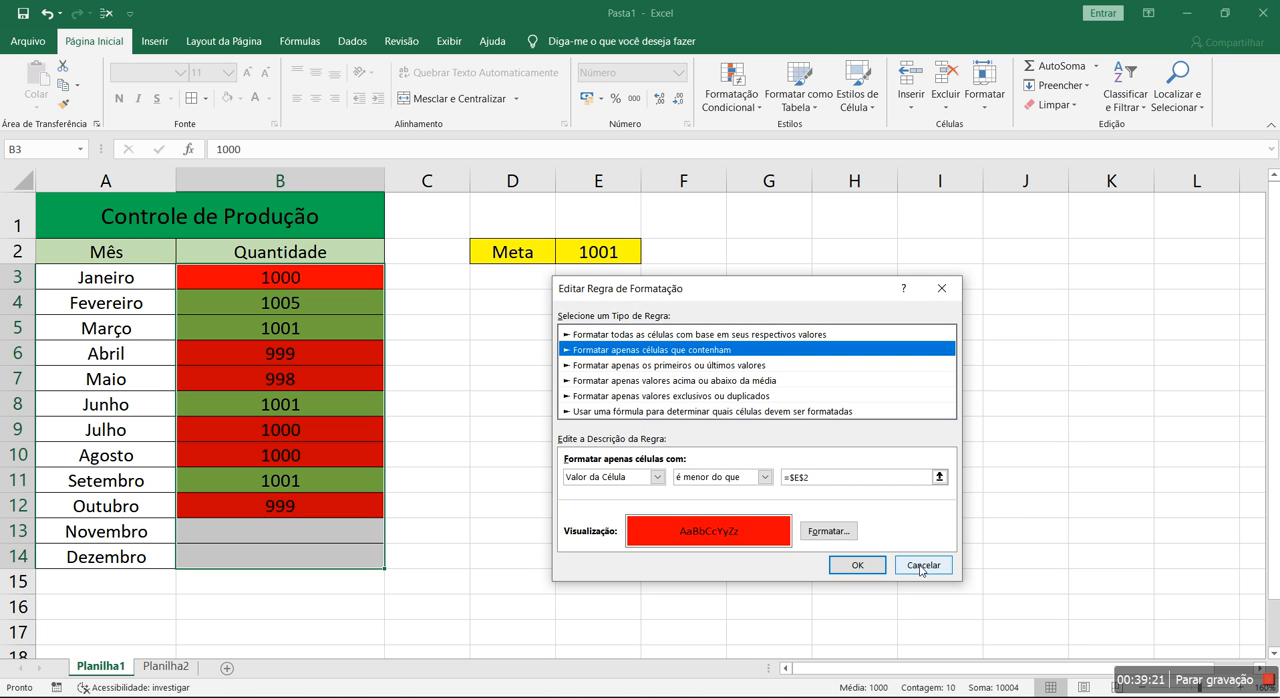
# Try a fixed 1000 as the red rule's comparison value, then point it back to cell $E$2
pyautogui.click(922, 477)
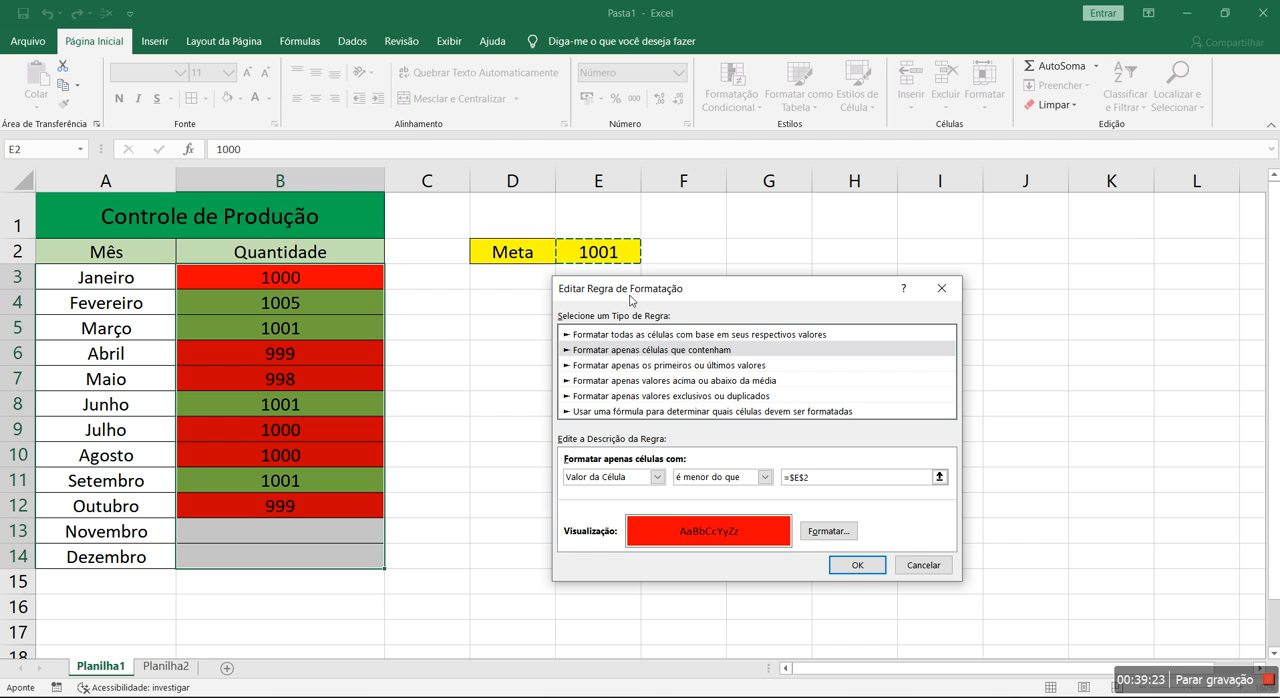
pyautogui.press('BackSpace')
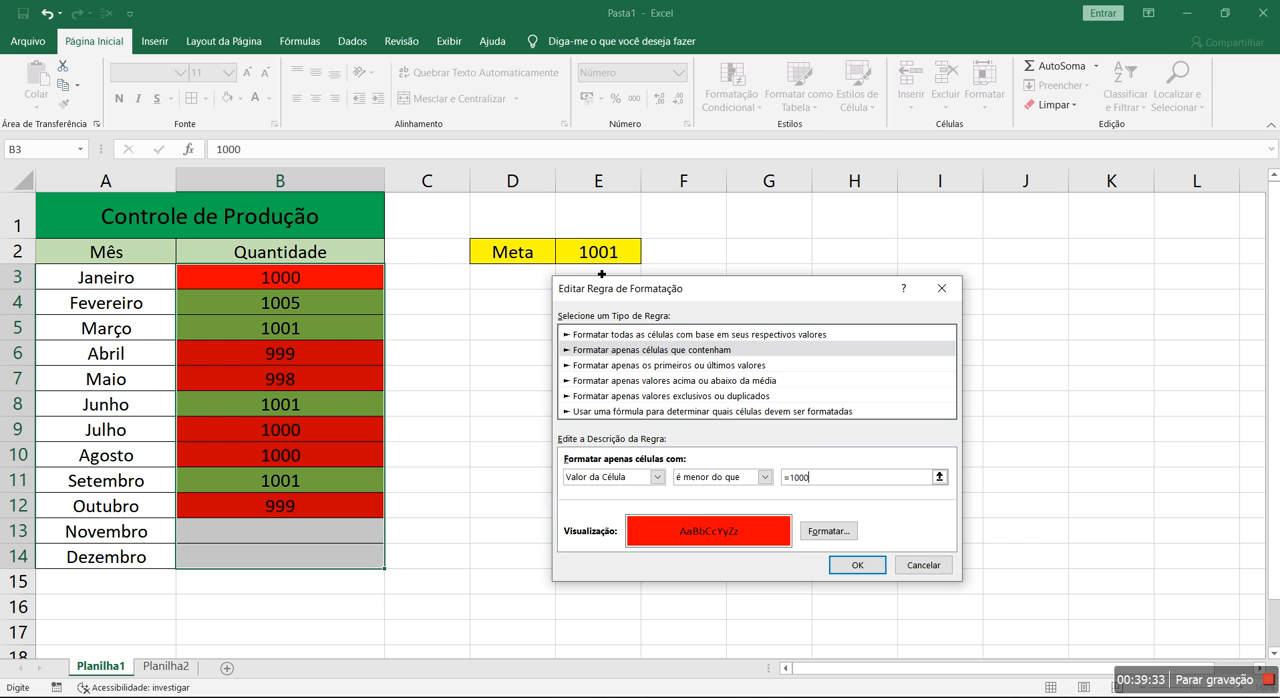
pyautogui.press('BackSpace')
pyautogui.press('BackSpace')
pyautogui.press('BackSpace')
pyautogui.press('BackSpace')
pyautogui.press('BackSpace')
pyautogui.click(940, 477)
pyautogui.click(594, 256)
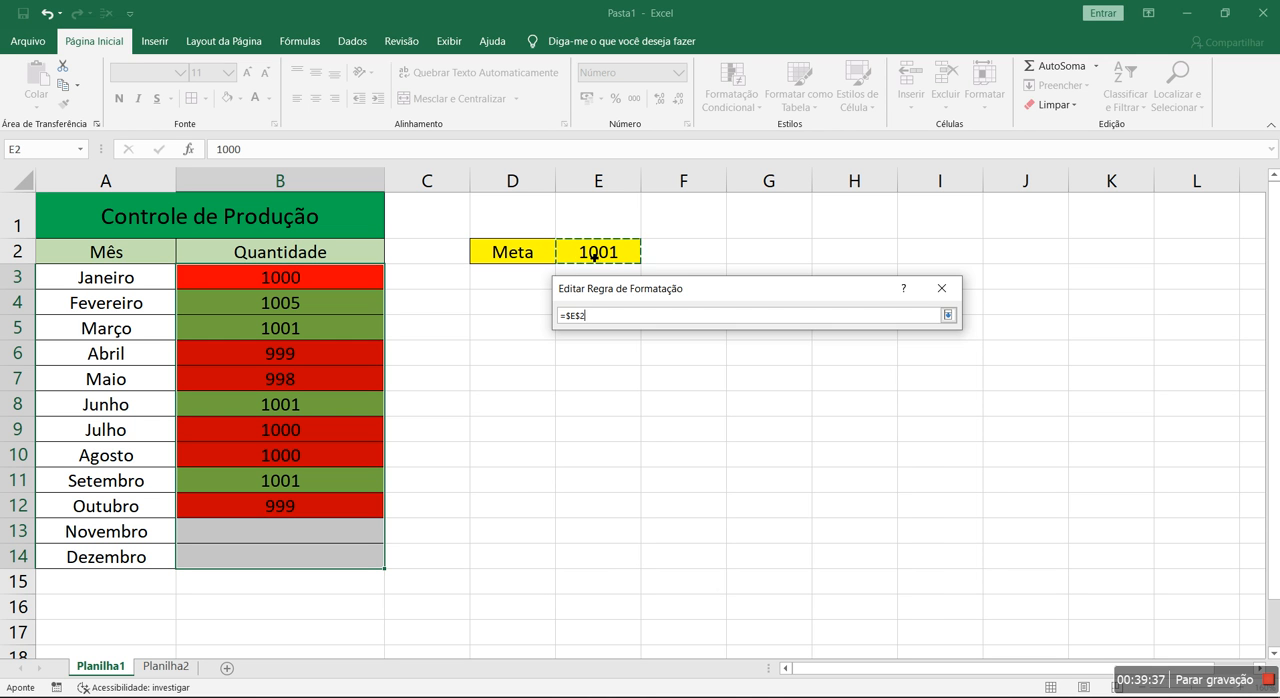
pyautogui.press('Return')
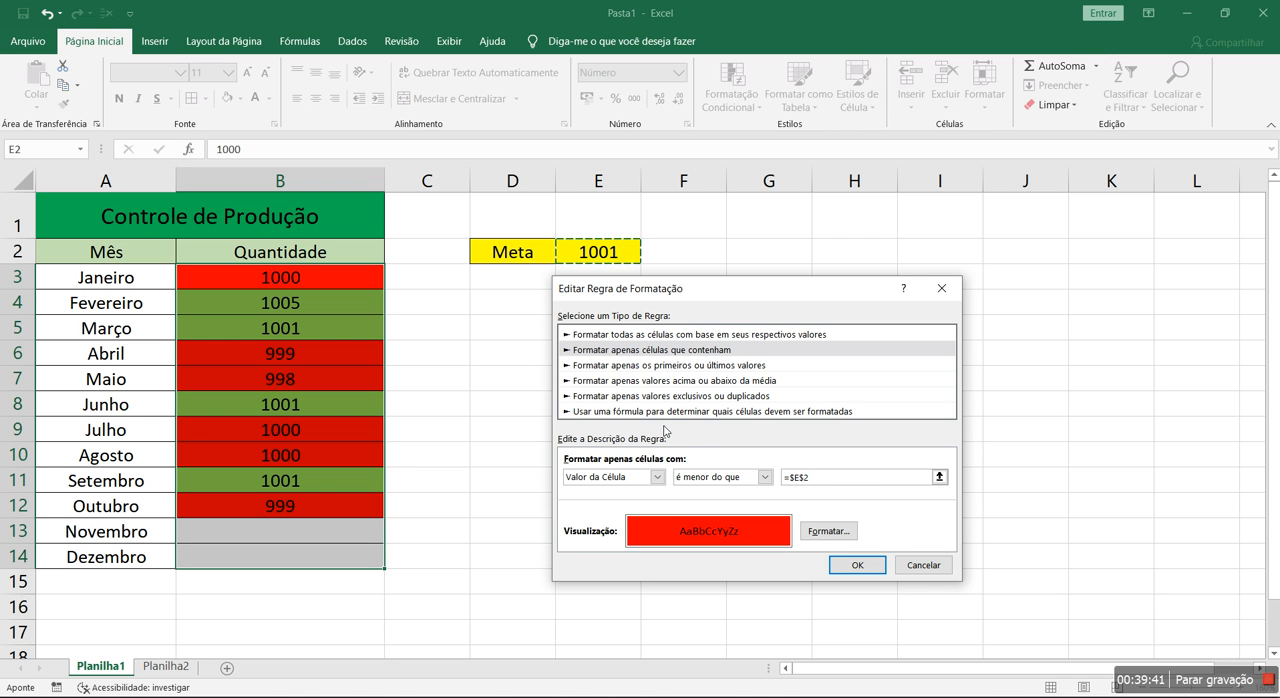
pyautogui.click(763, 478)
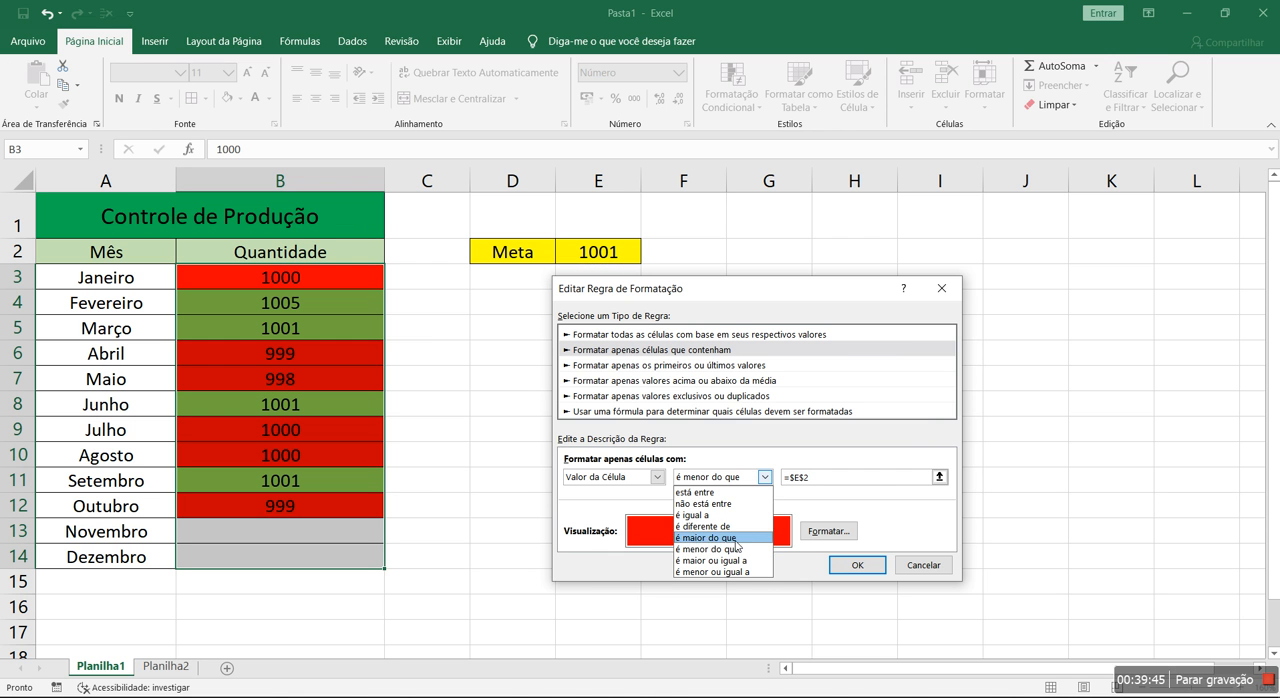
pyautogui.click(860, 526)
# Add a dotted border on all four sides to the red rule's cell format
pyautogui.click(846, 537)
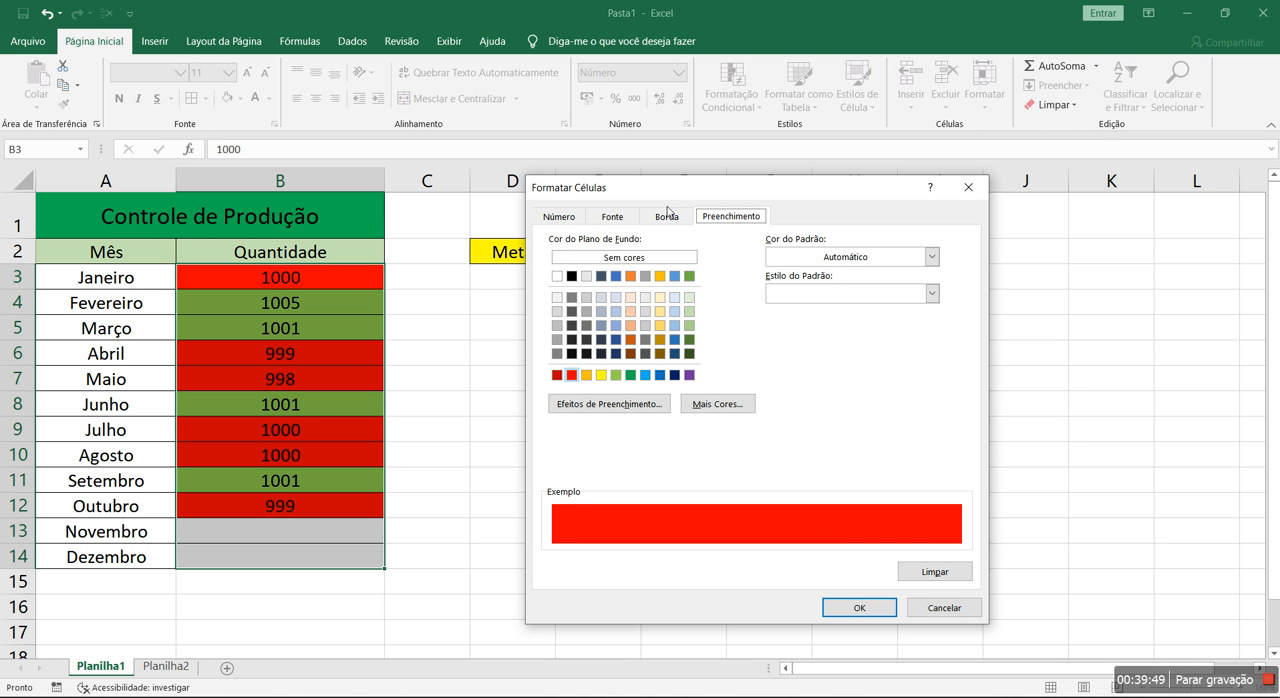
pyautogui.click(668, 217)
pyautogui.click(618, 305)
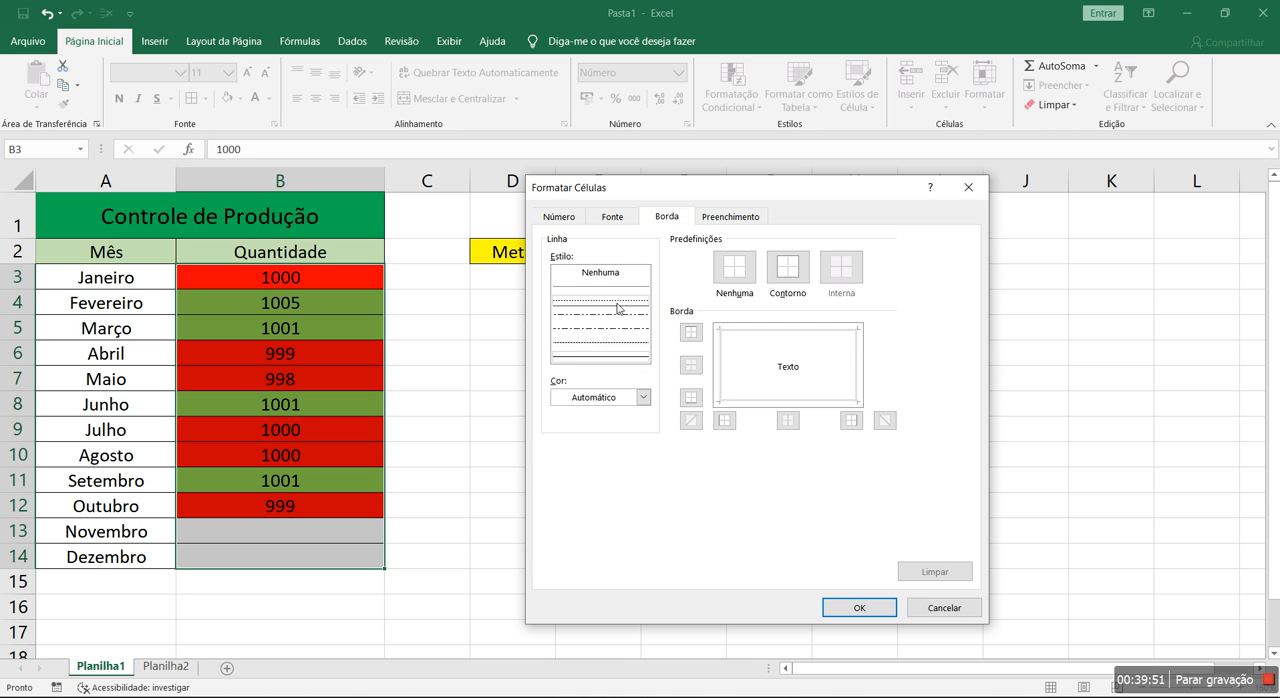
pyautogui.click(691, 332)
pyautogui.click(724, 421)
pyautogui.click(691, 398)
pyautogui.click(851, 420)
# Set the red rule's font to yellow with strikethrough (Tachado) and the Regular style
pyautogui.click(606, 225)
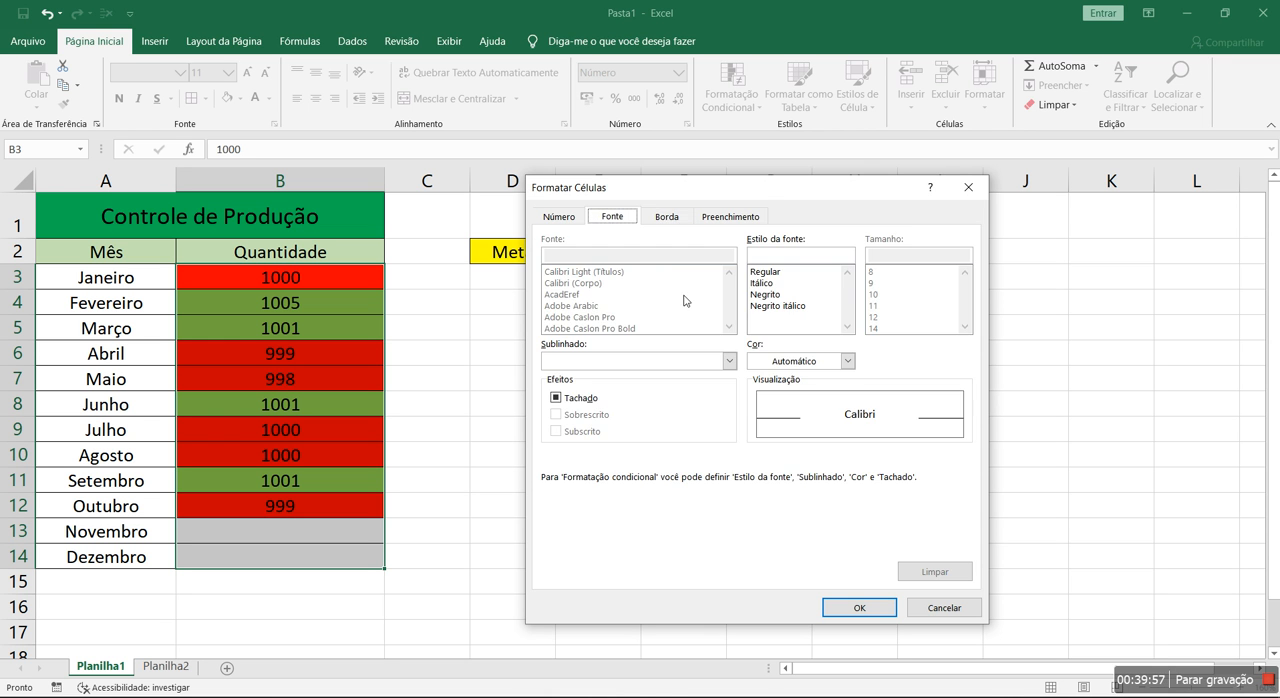
pyautogui.click(847, 361)
pyautogui.click(795, 509)
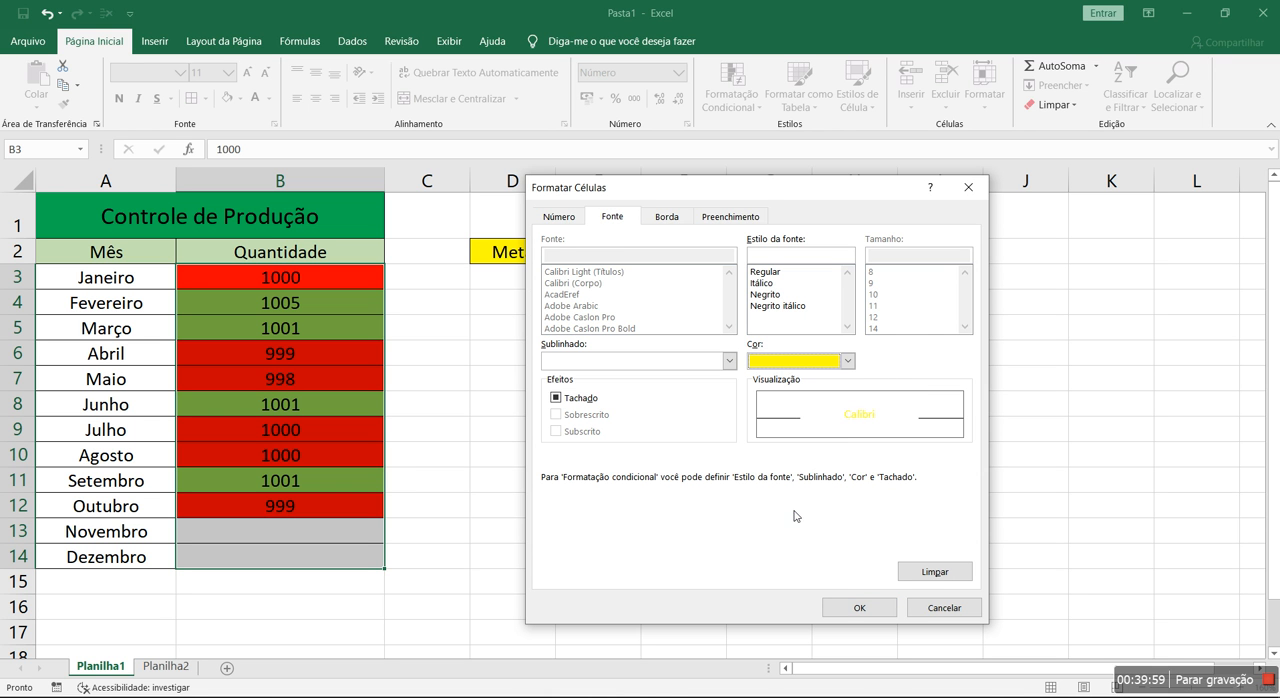
pyautogui.click(557, 399)
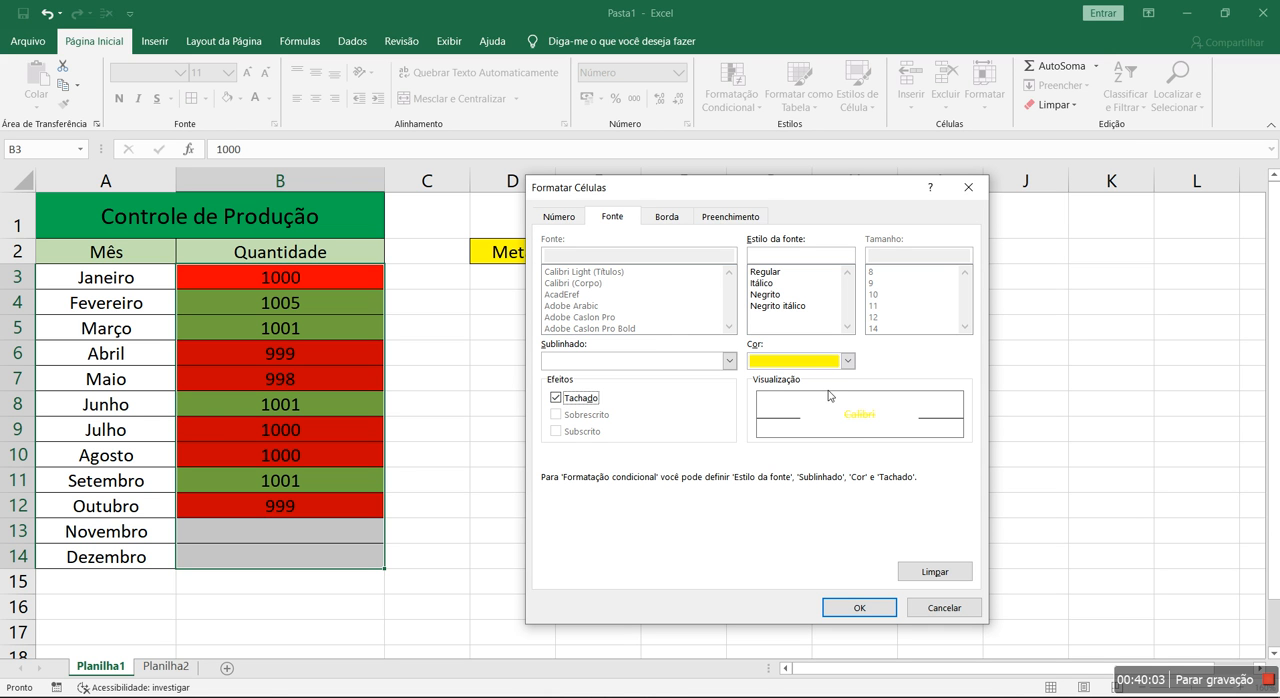
pyautogui.click(779, 274)
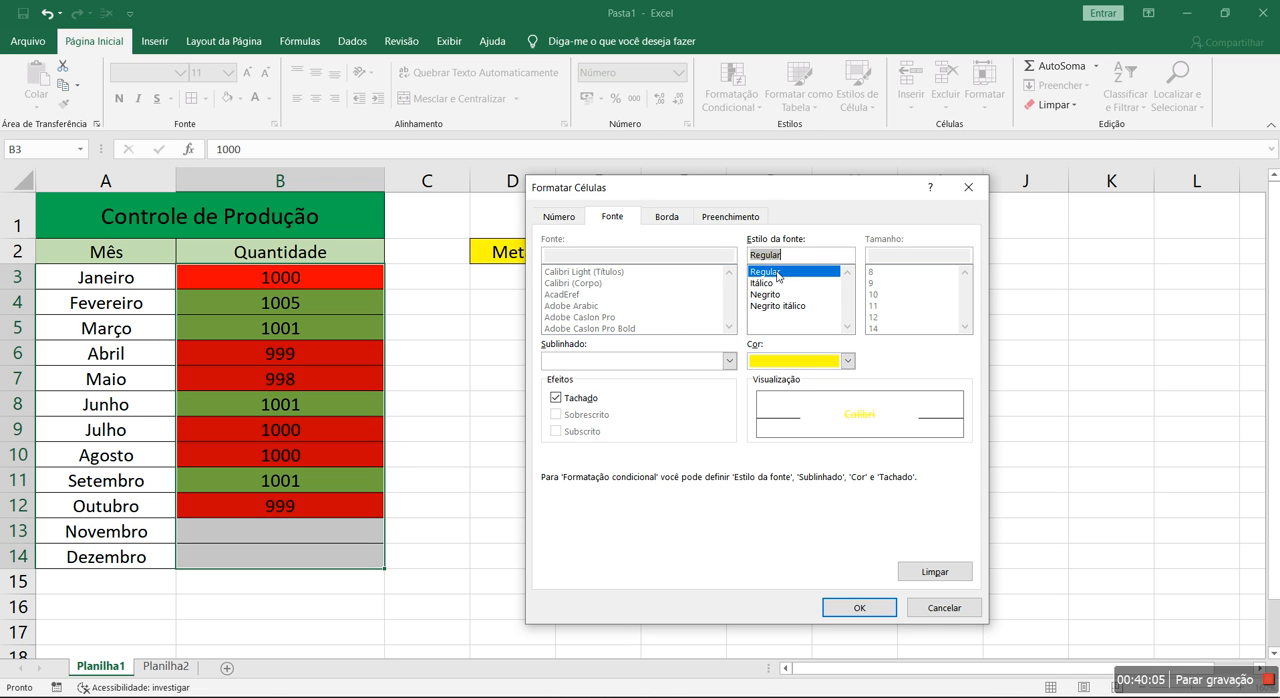
pyautogui.press('Return')
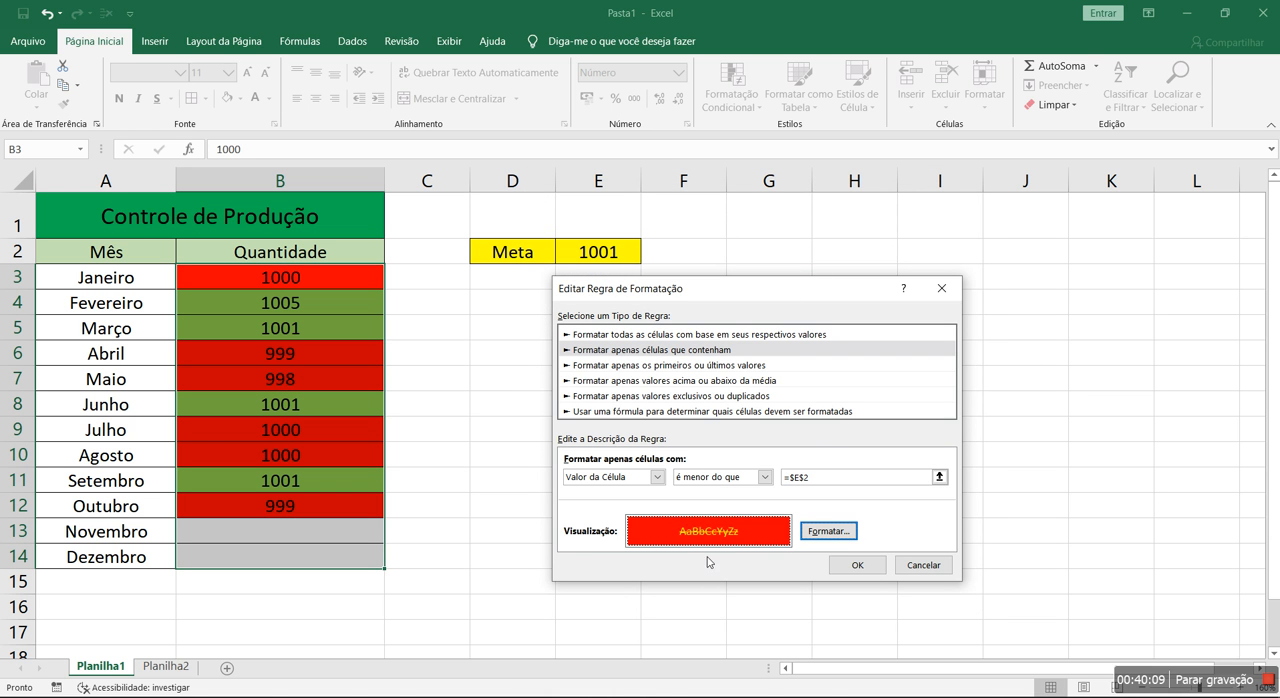
# Recheck the red rule's font format, save the rule and apply it to B3:B14
pyautogui.click(821, 530)
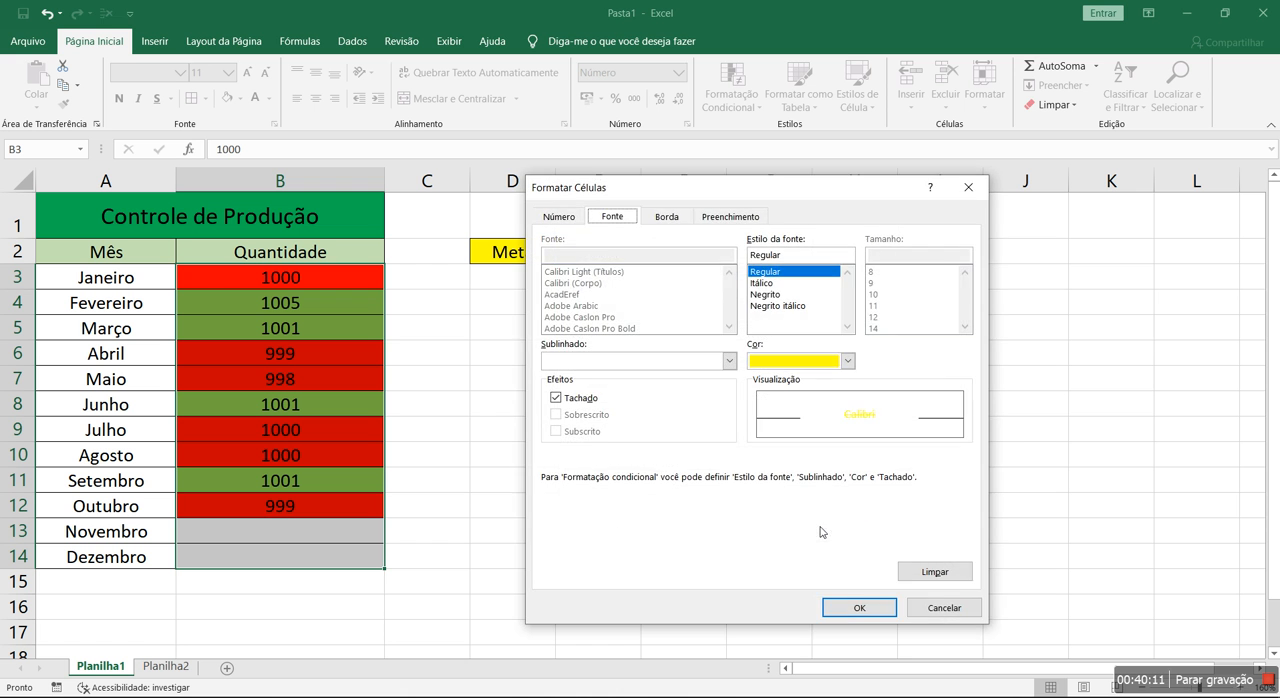
pyautogui.click(851, 601)
pyautogui.click(853, 567)
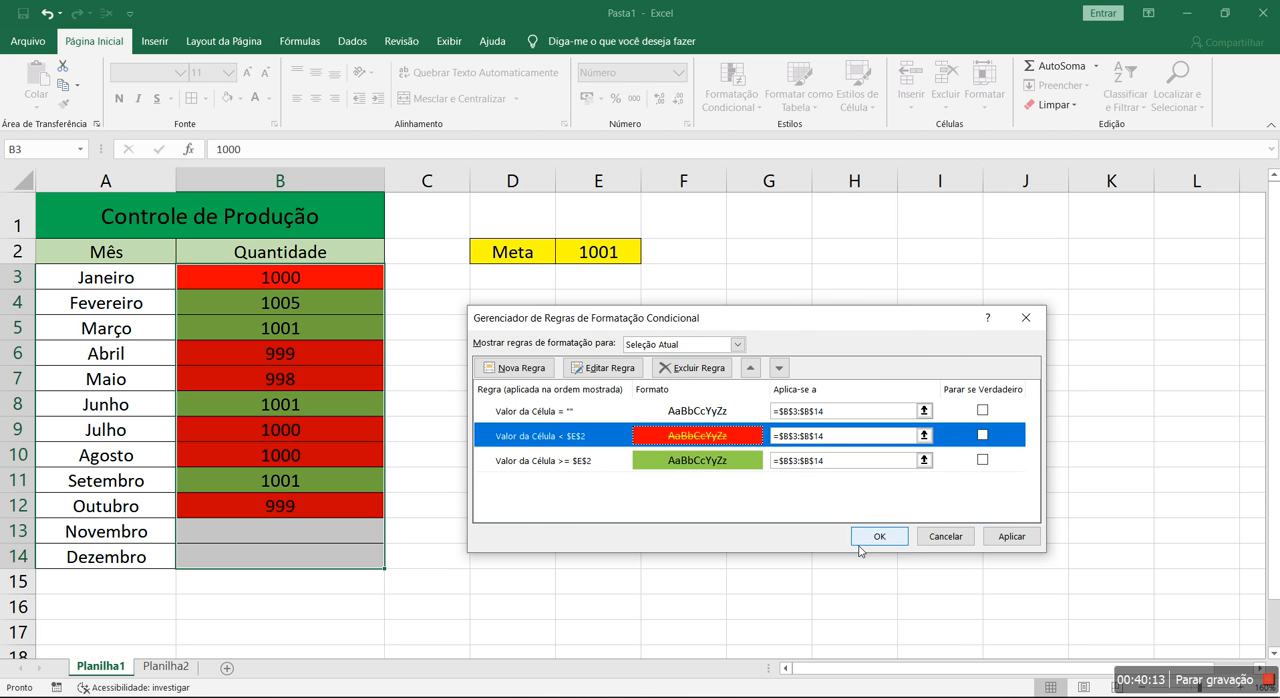
pyautogui.click(1005, 540)
pyautogui.click(875, 533)
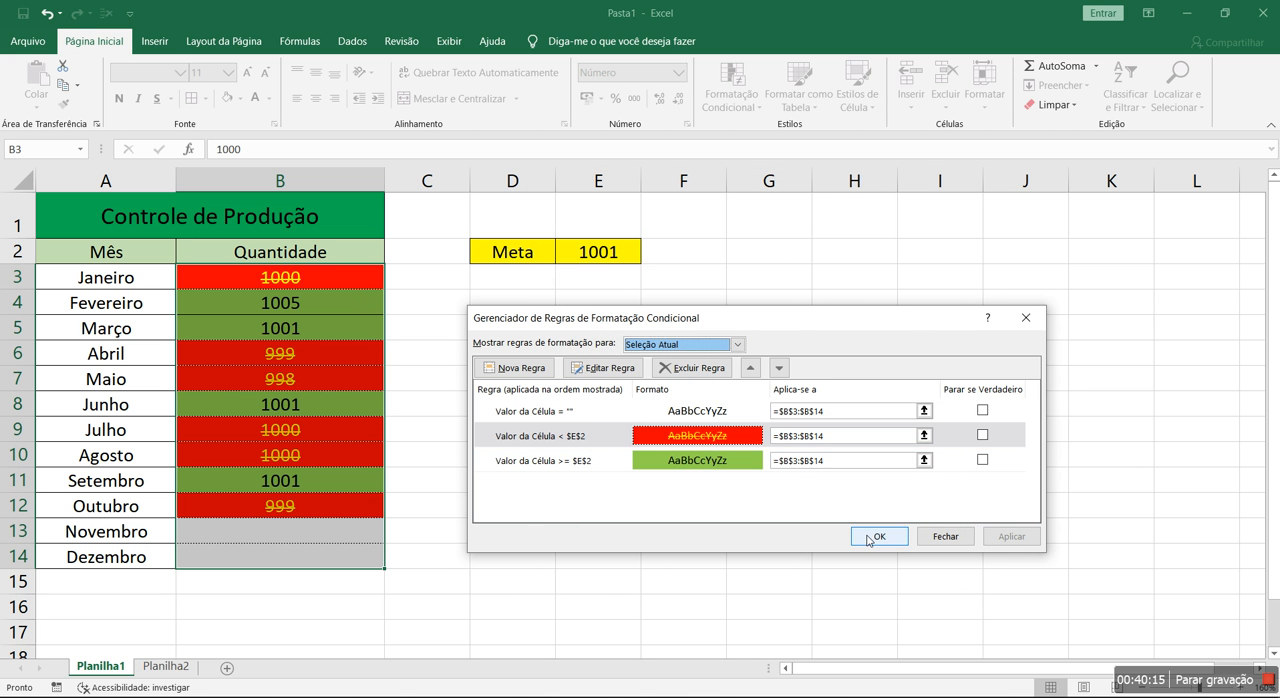
pyautogui.click(525, 479)
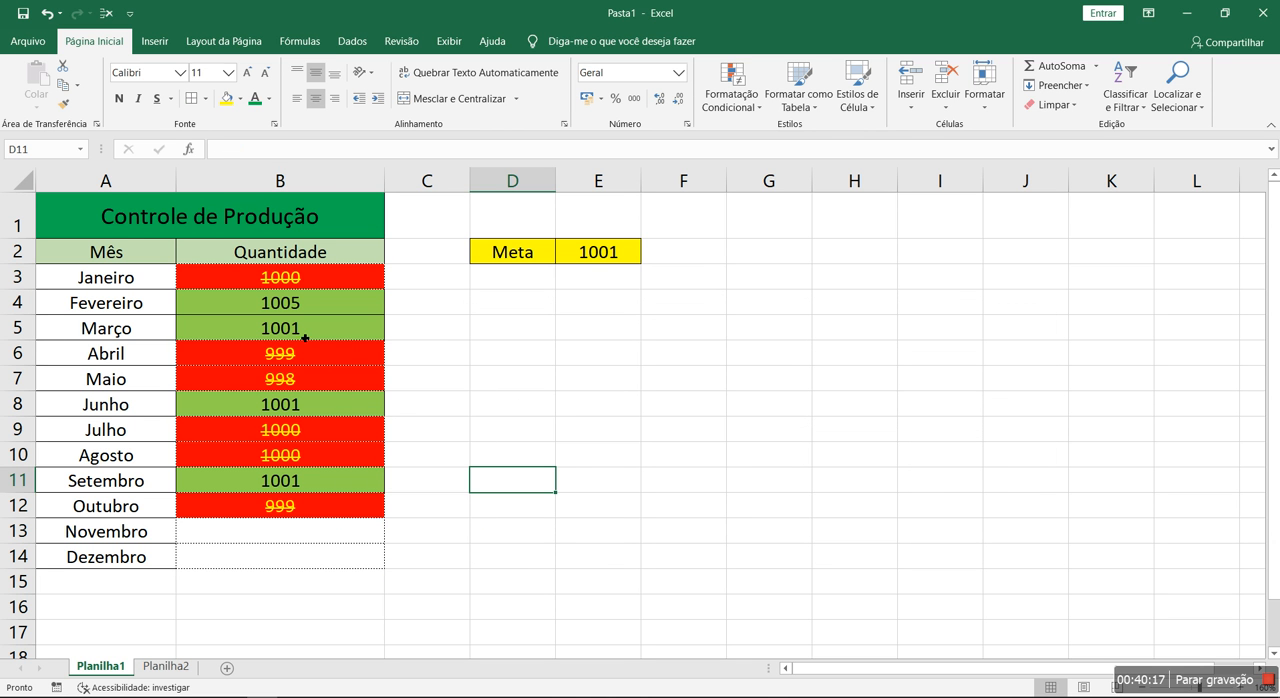
# Set the goal in E2 to 995
pyautogui.click(611, 265)
pyautogui.write('995')
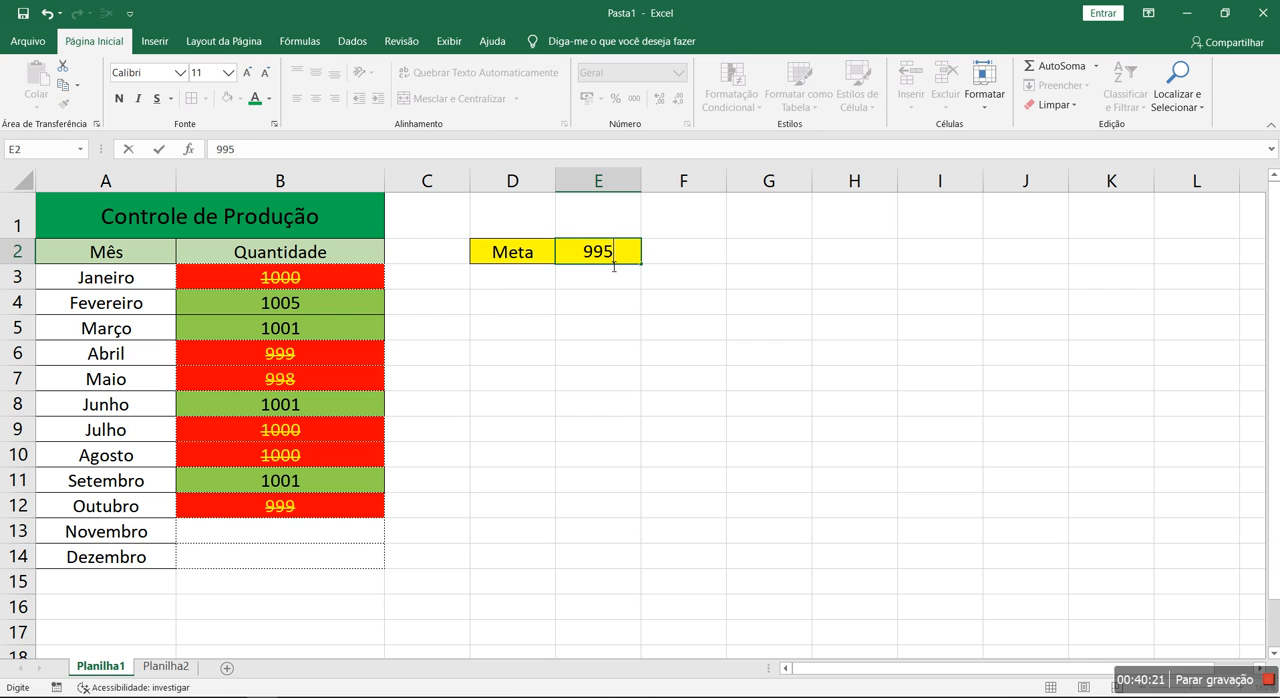
pyautogui.press('Return')
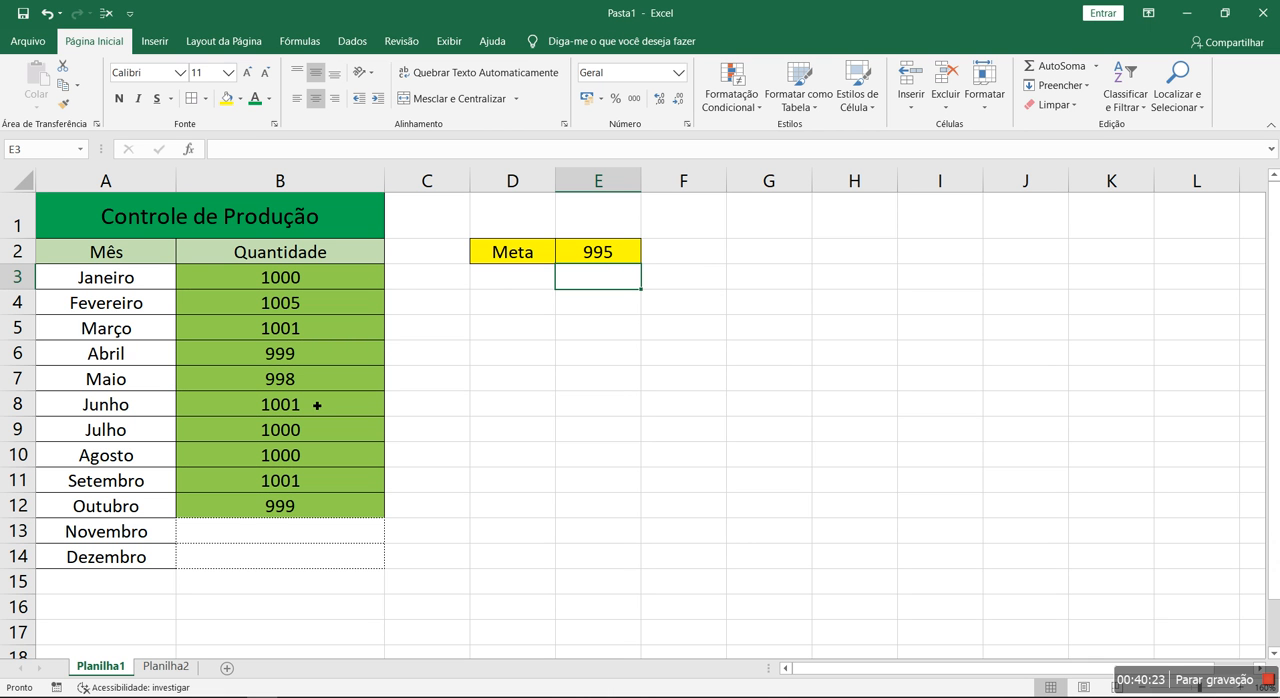
# Test the November quantity in B13 against the goal by entering 950, 999 and 995 in turn
pyautogui.moveTo(300, 537); pyautogui.dragTo(354, 539)
pyautogui.write('950')
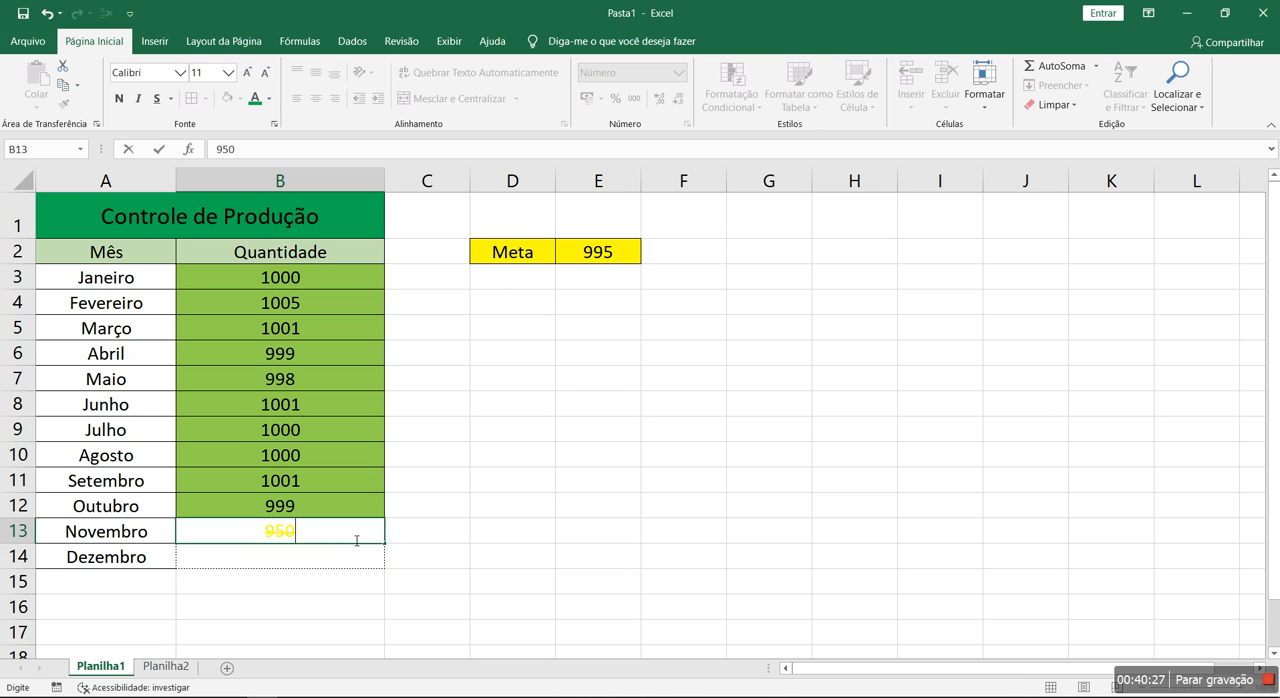
pyautogui.press('Return')
pyautogui.click(354, 539)
pyautogui.write('999')
pyautogui.press('Return')
pyautogui.click(354, 539)
pyautogui.write('995')
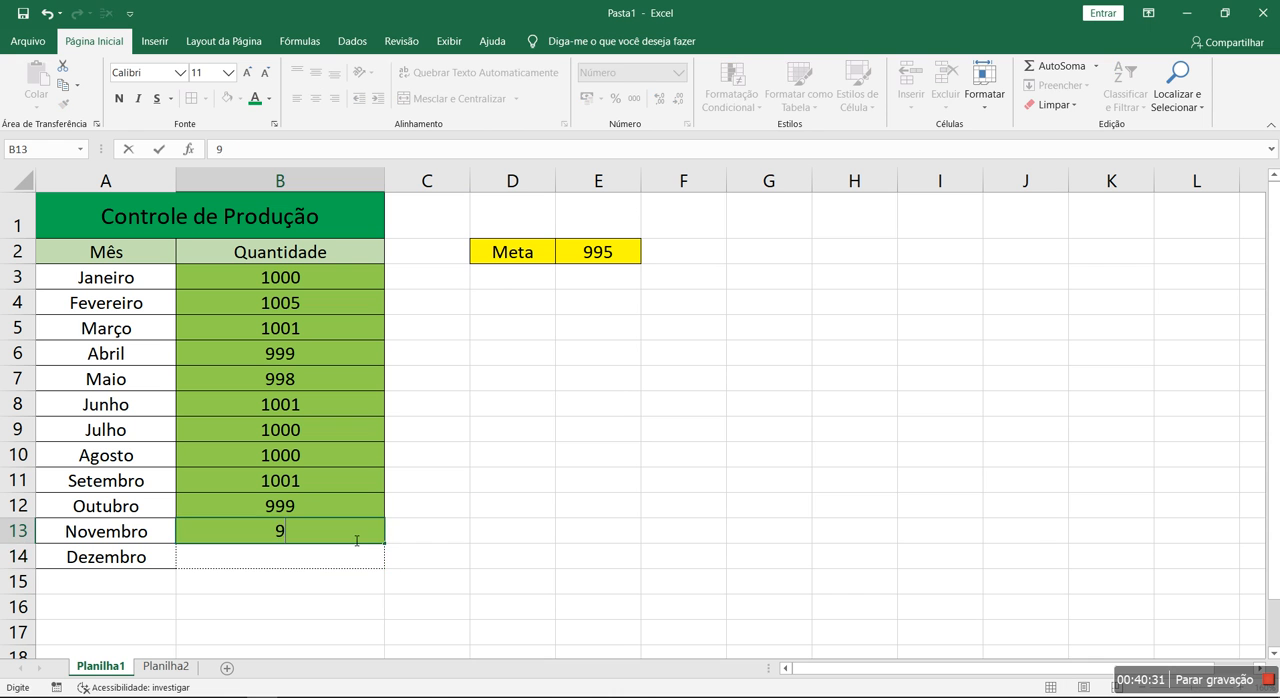
pyautogui.press('Return')
# Enter 994 for November in B13 and 993 for December in B14
pyautogui.click(355, 540)
pyautogui.write('994')
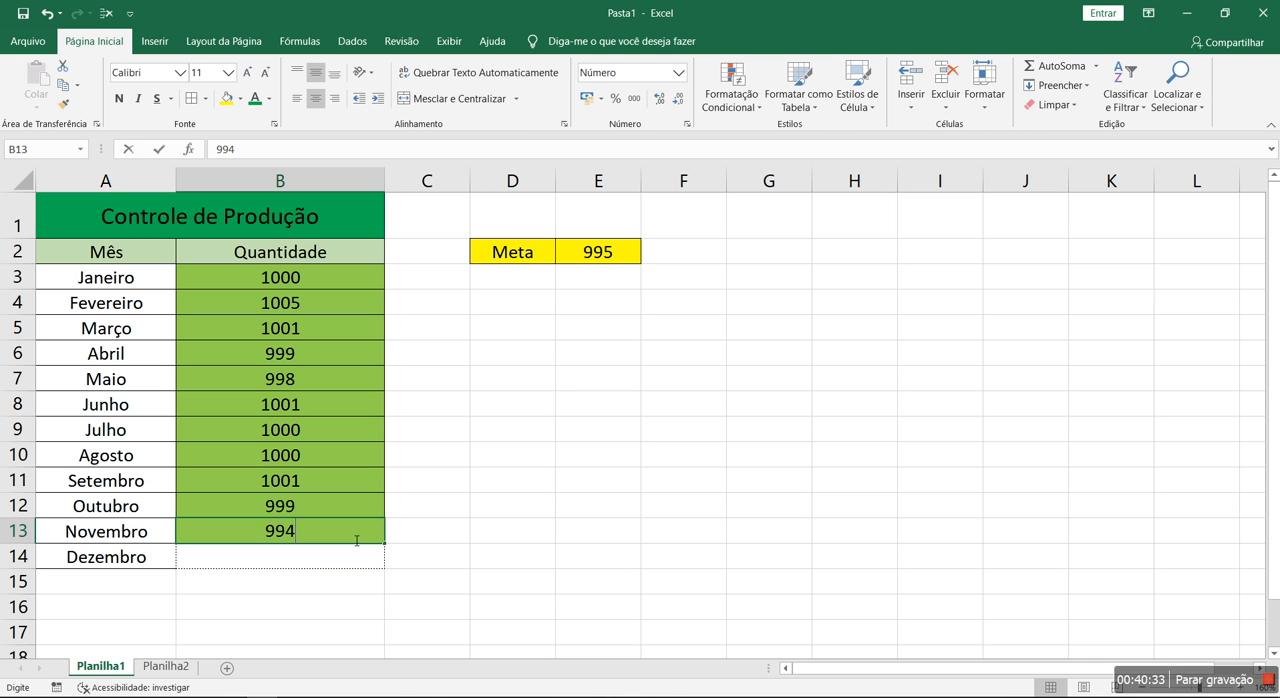
pyautogui.press('Return')
pyautogui.write('993')
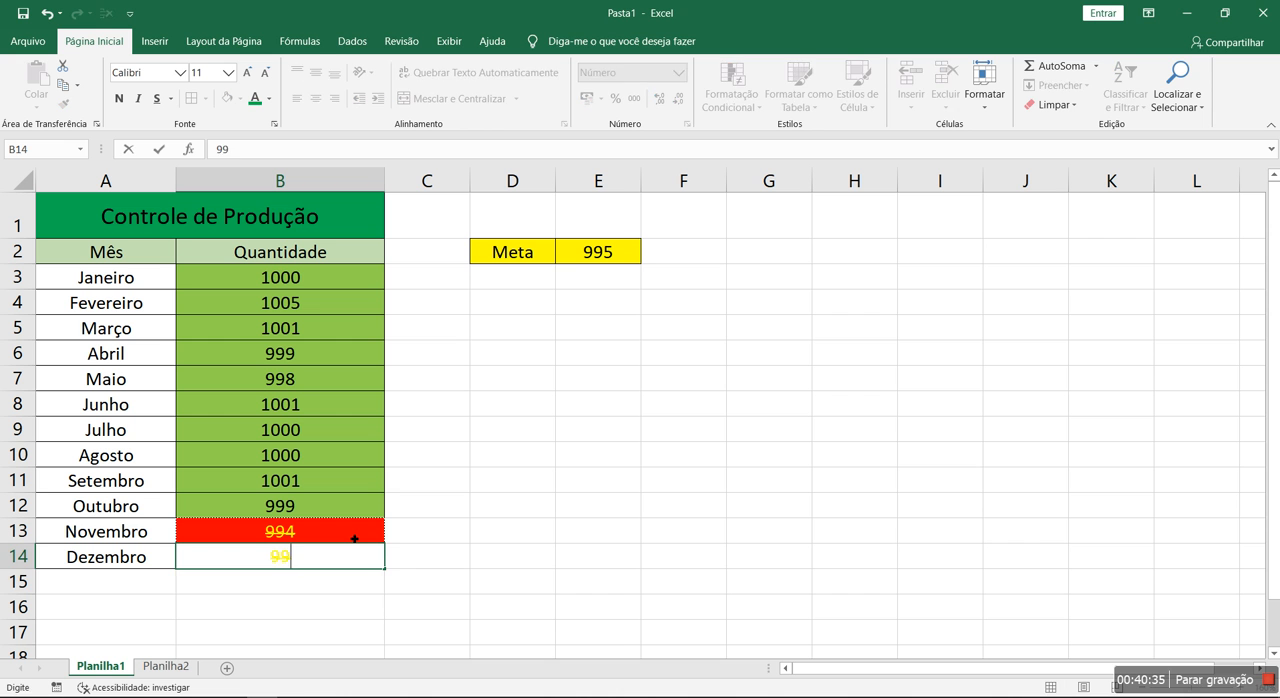
pyautogui.press('Return')
# Set the April quantity in B6 to 900
pyautogui.click(329, 353)
pyautogui.write('9000')
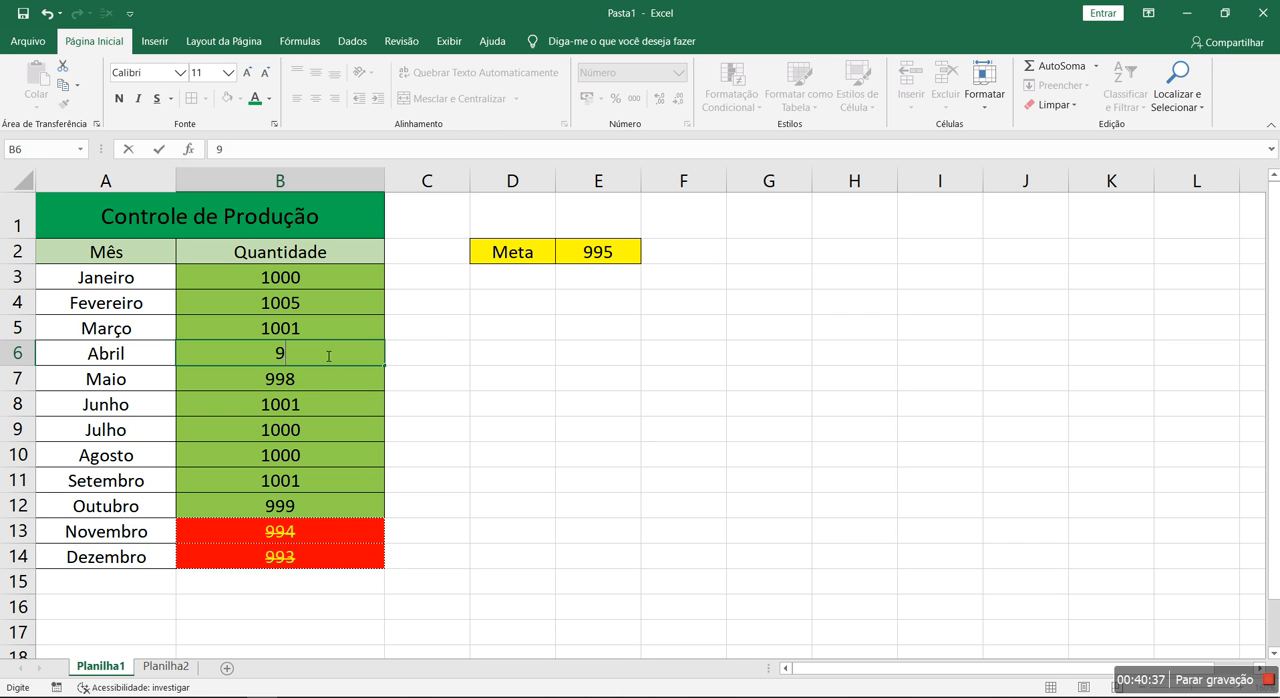
pyautogui.press('BackSpace')
pyautogui.press('Return')
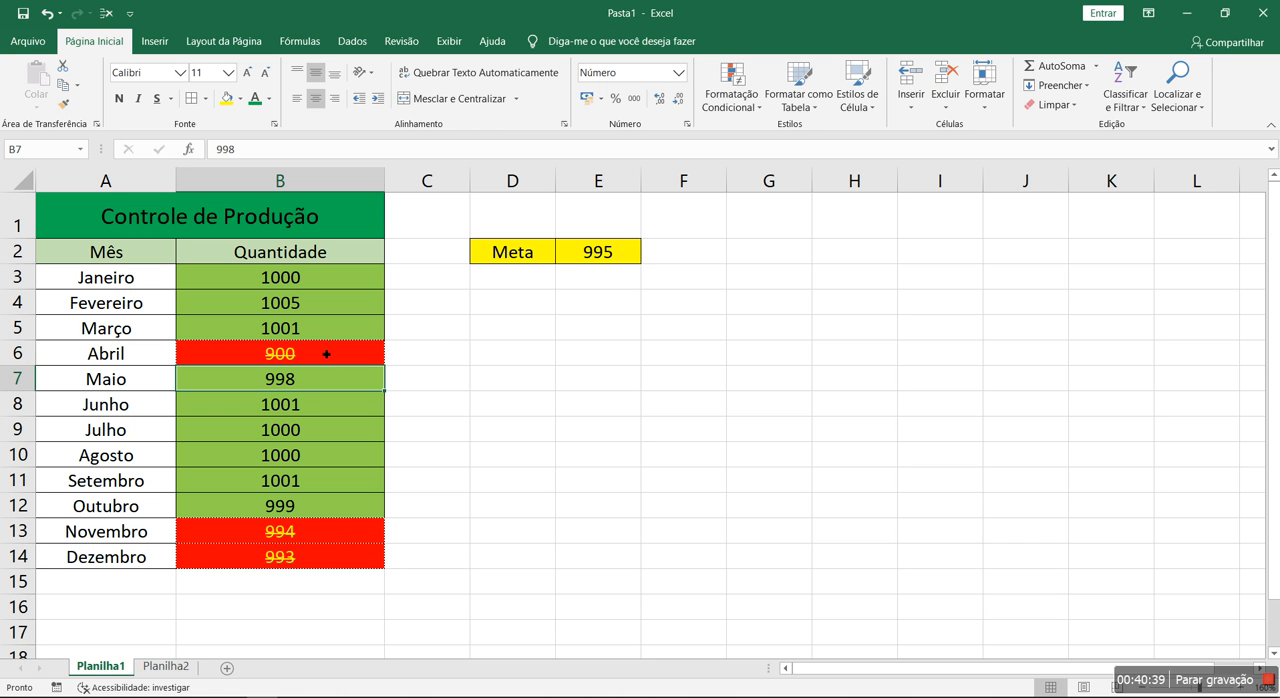
pyautogui.click(432, 406)
# Clear the November and December quantities in B13:B14
pyautogui.moveTo(330, 280); pyautogui.dragTo(335, 550)
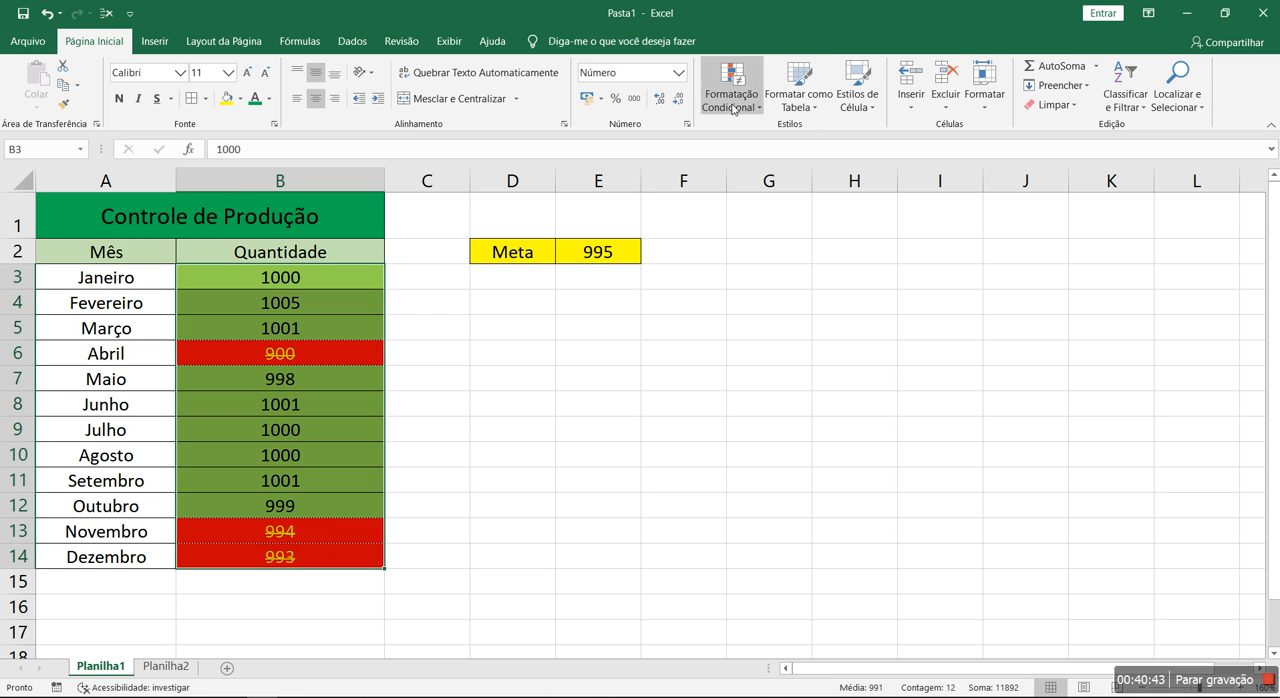
pyautogui.click(503, 503)
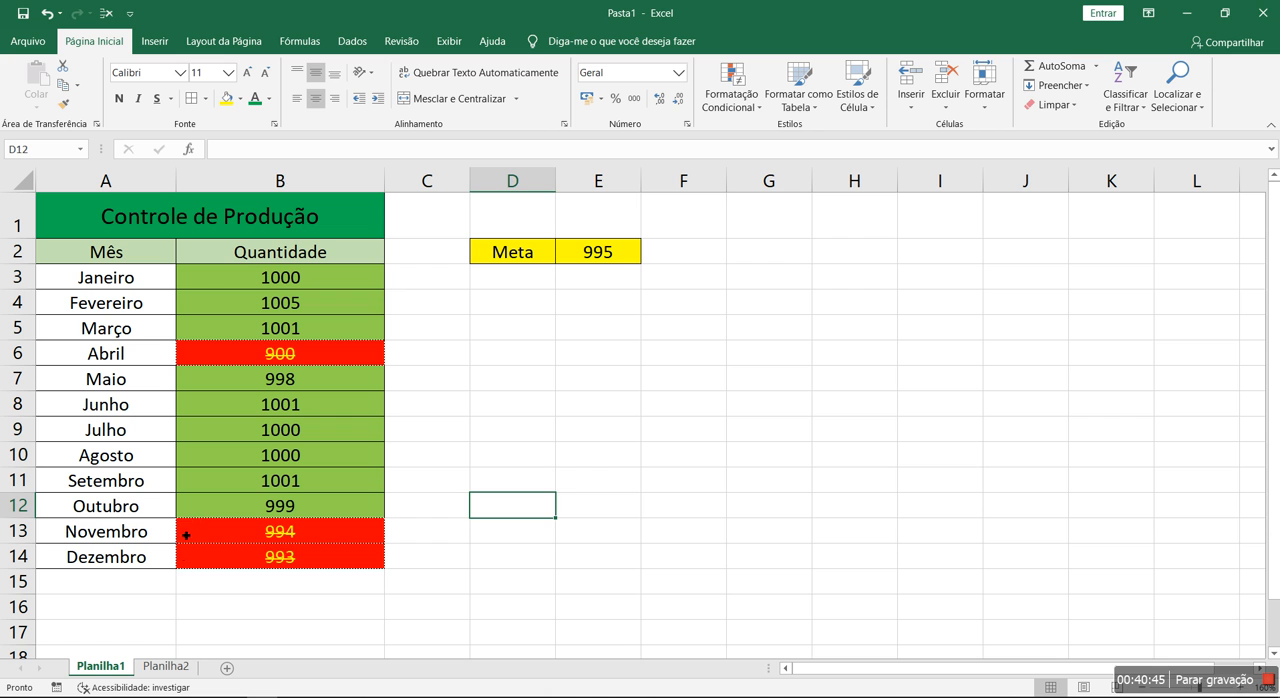
pyautogui.moveTo(268, 538); pyautogui.dragTo(268, 555)
pyautogui.press('Delete')
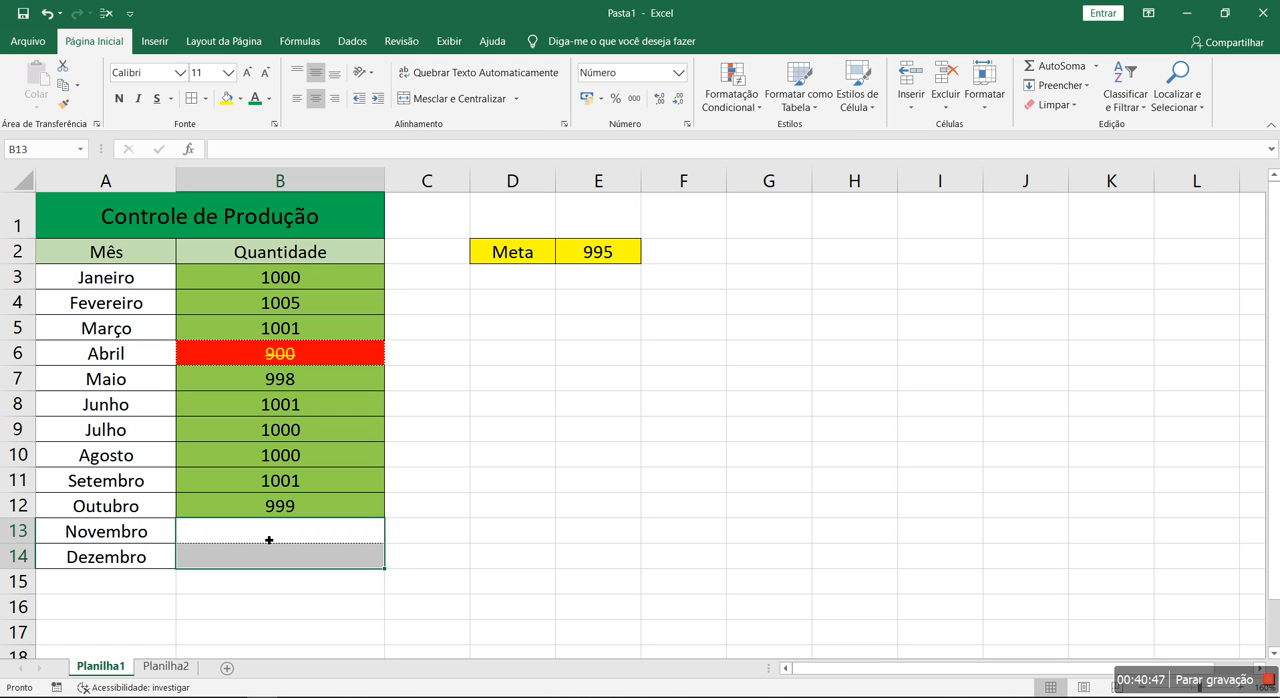
pyautogui.click(272, 580)
# Open the border settings of the conditional formatting rule for empty cells in B3:B14
pyautogui.moveTo(297, 281); pyautogui.dragTo(289, 556)
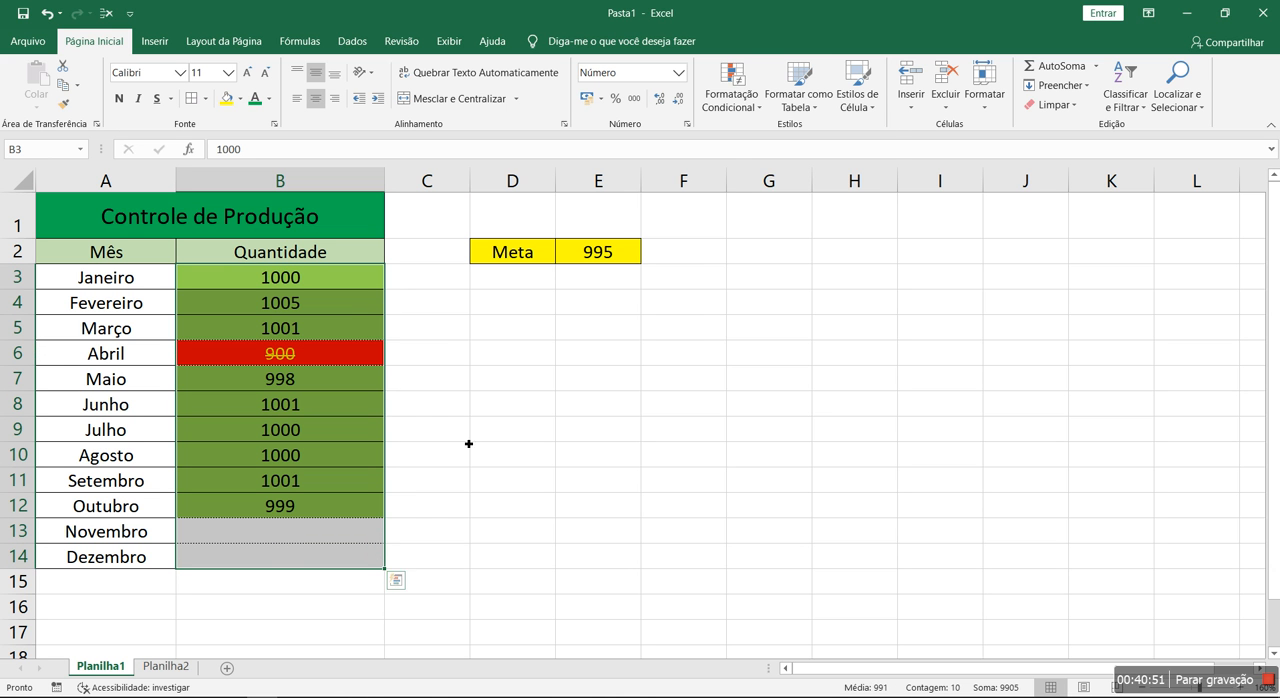
pyautogui.click(743, 101)
pyautogui.click(747, 354)
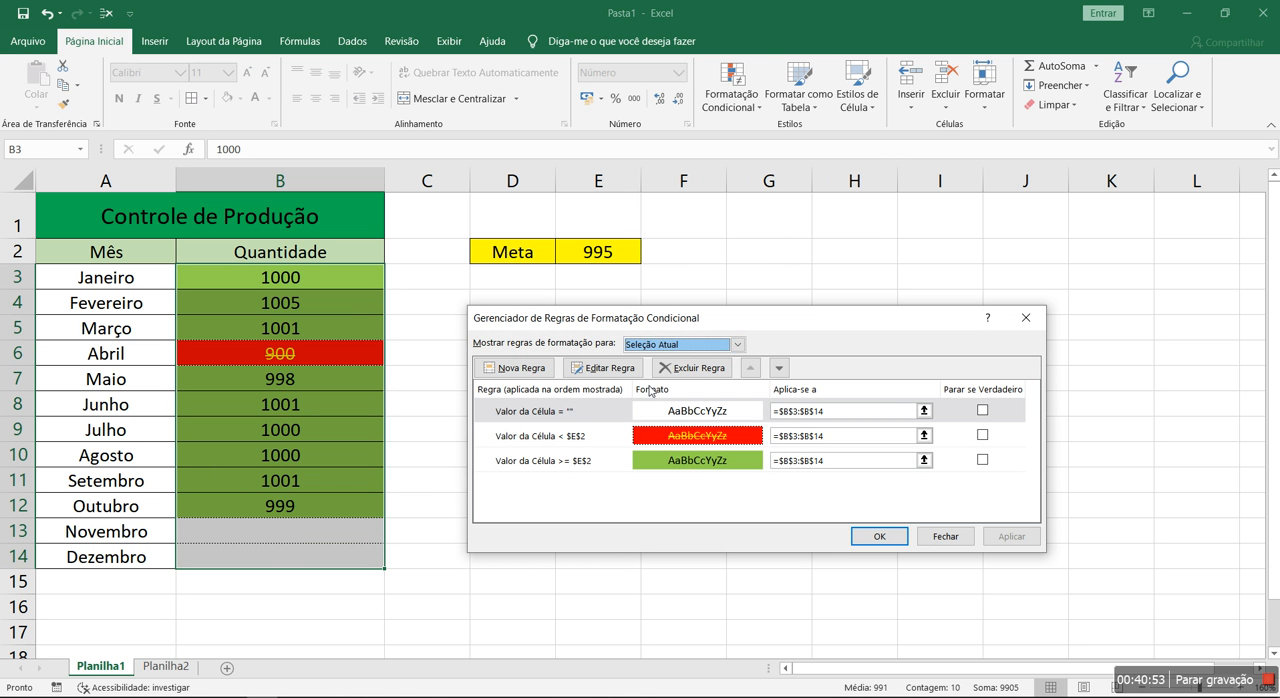
pyautogui.click(565, 410)
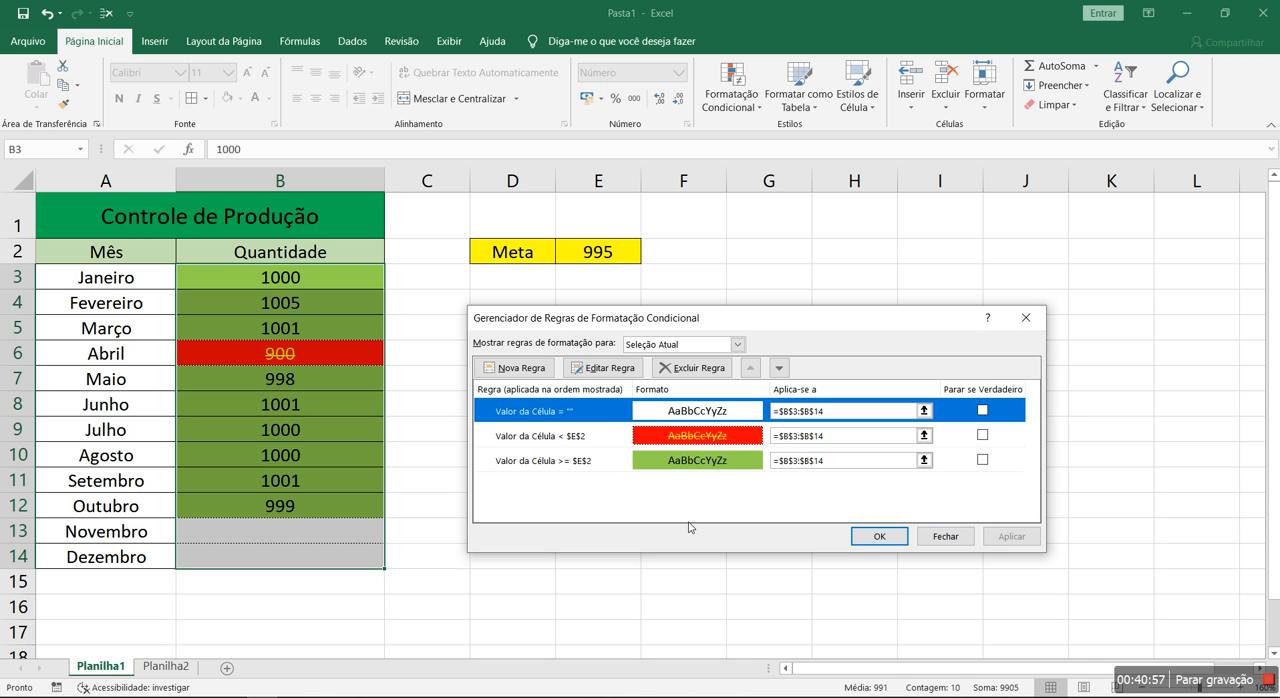
pyautogui.doubleClick(595, 415)
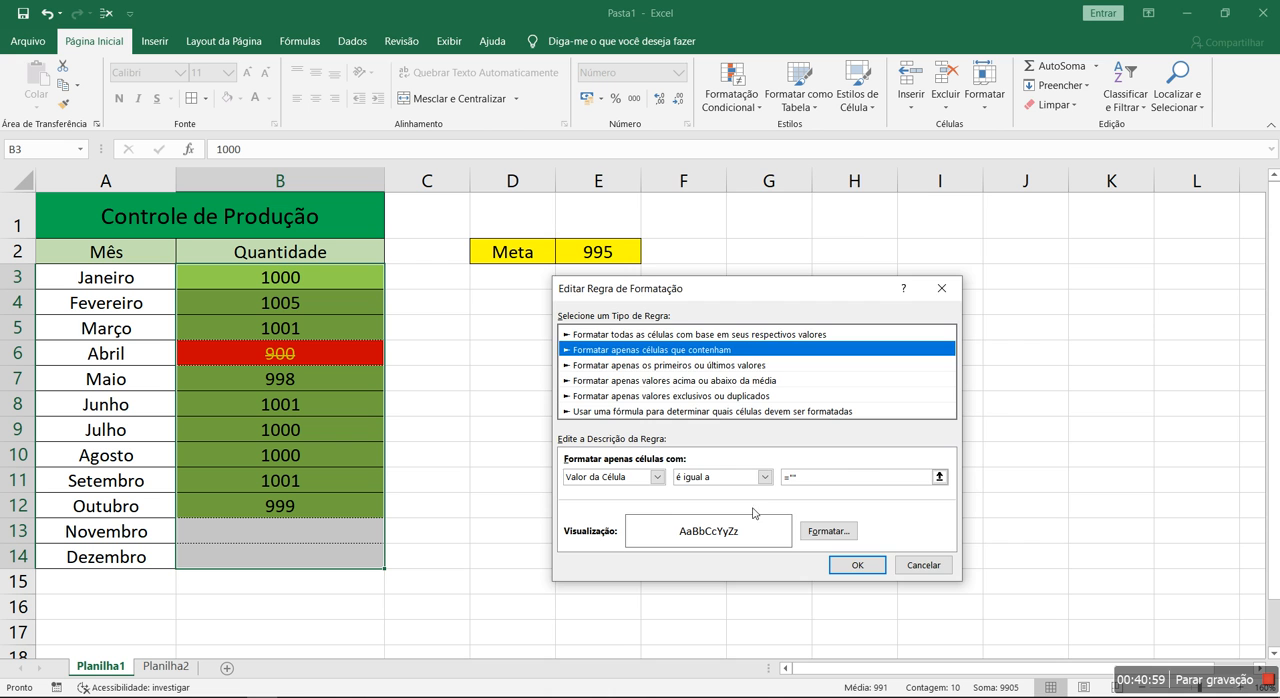
pyautogui.click(829, 531)
pyautogui.click(667, 222)
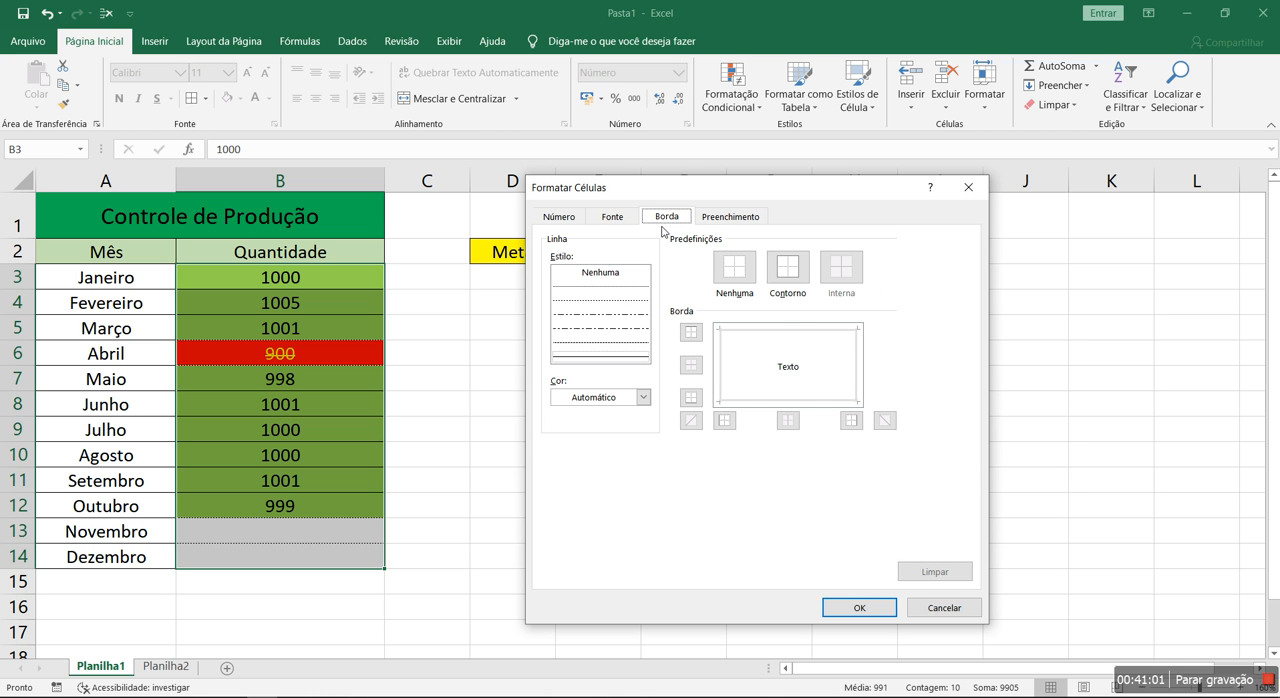
# Add a thin solid border on all four sides to the empty-cell rule and apply it to B3:B14
pyautogui.click(615, 359)
pyautogui.click(690, 332)
pyautogui.click(690, 397)
pyautogui.click(724, 420)
pyautogui.click(851, 420)
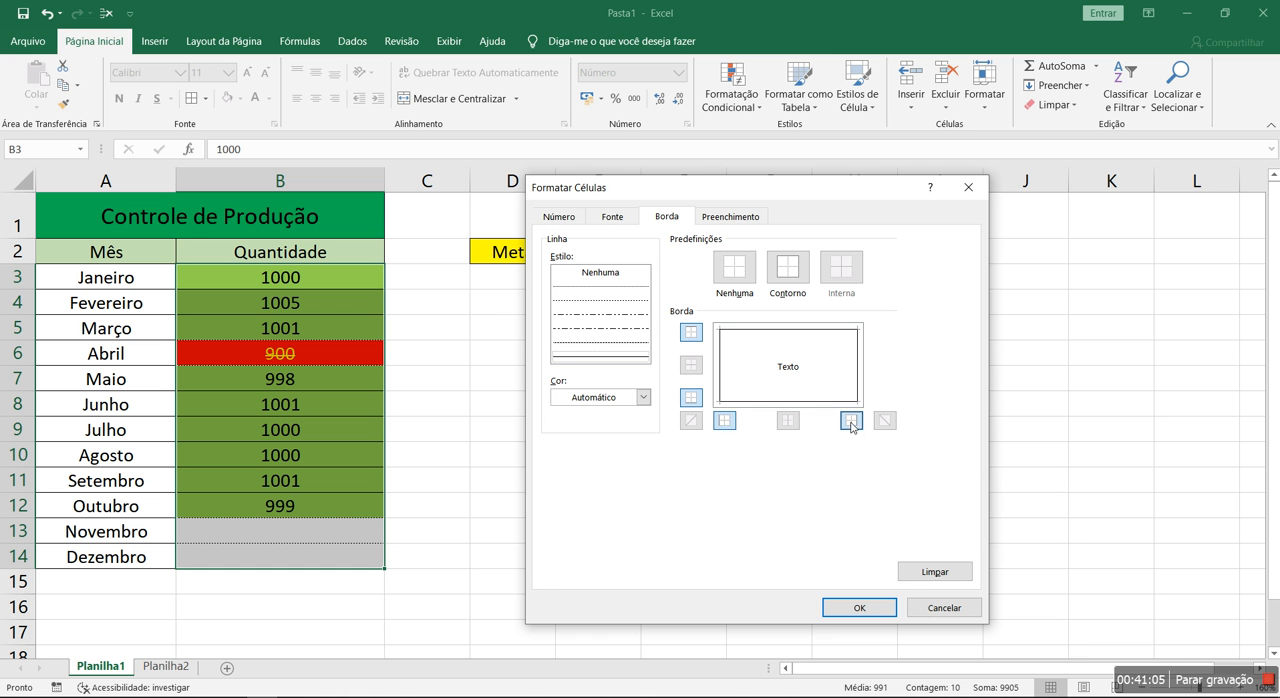
pyautogui.click(859, 607)
pyautogui.click(856, 565)
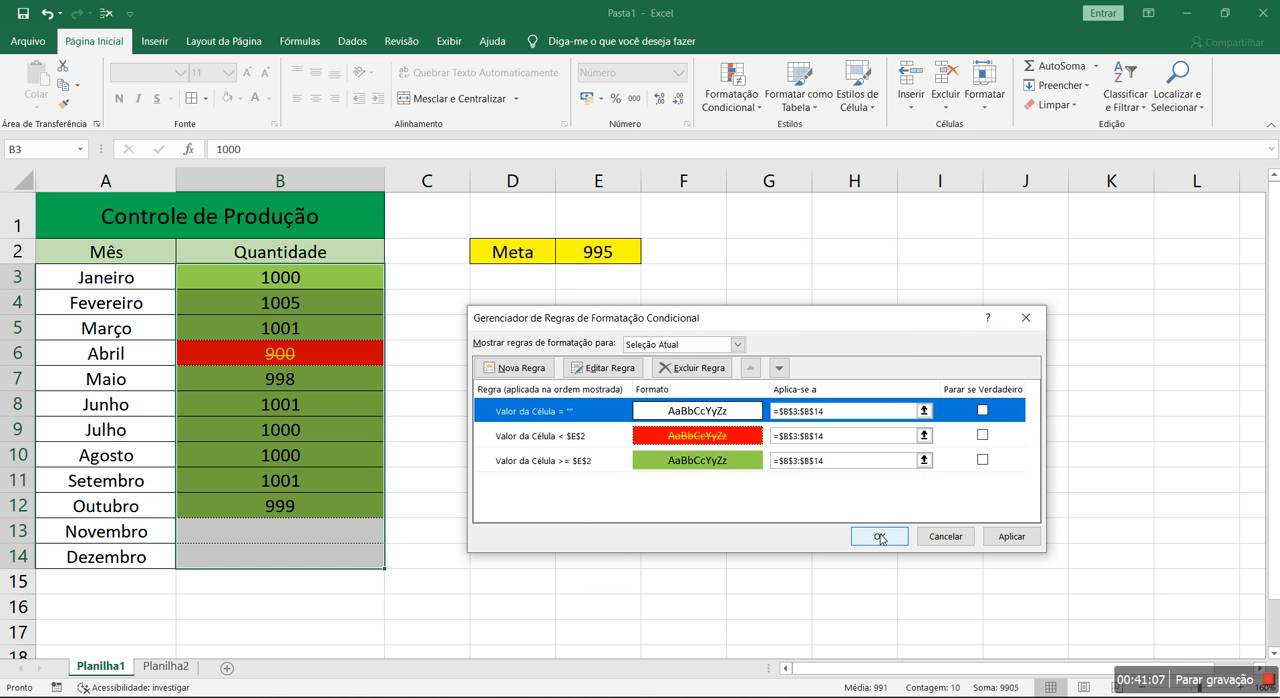
pyautogui.click(886, 533)
pyautogui.click(608, 532)
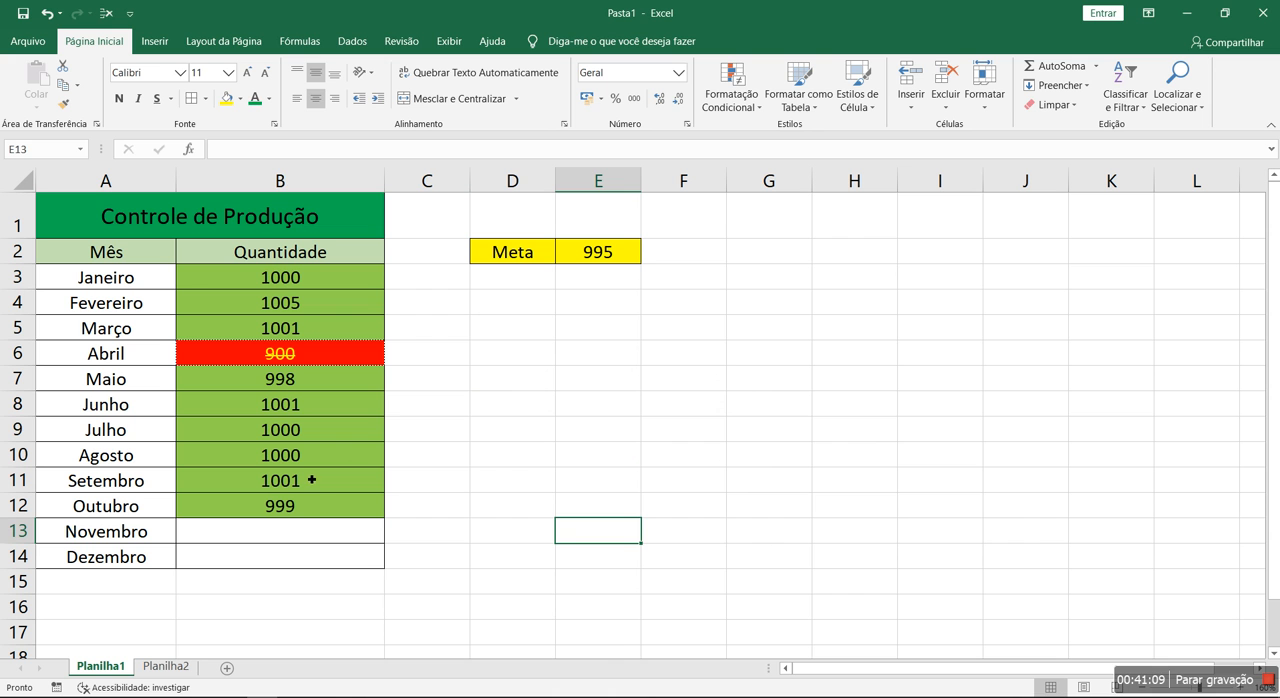
# Set the July quantity in B9 to 900
pyautogui.click(275, 421)
pyautogui.write('900')
pyautogui.press('Return')
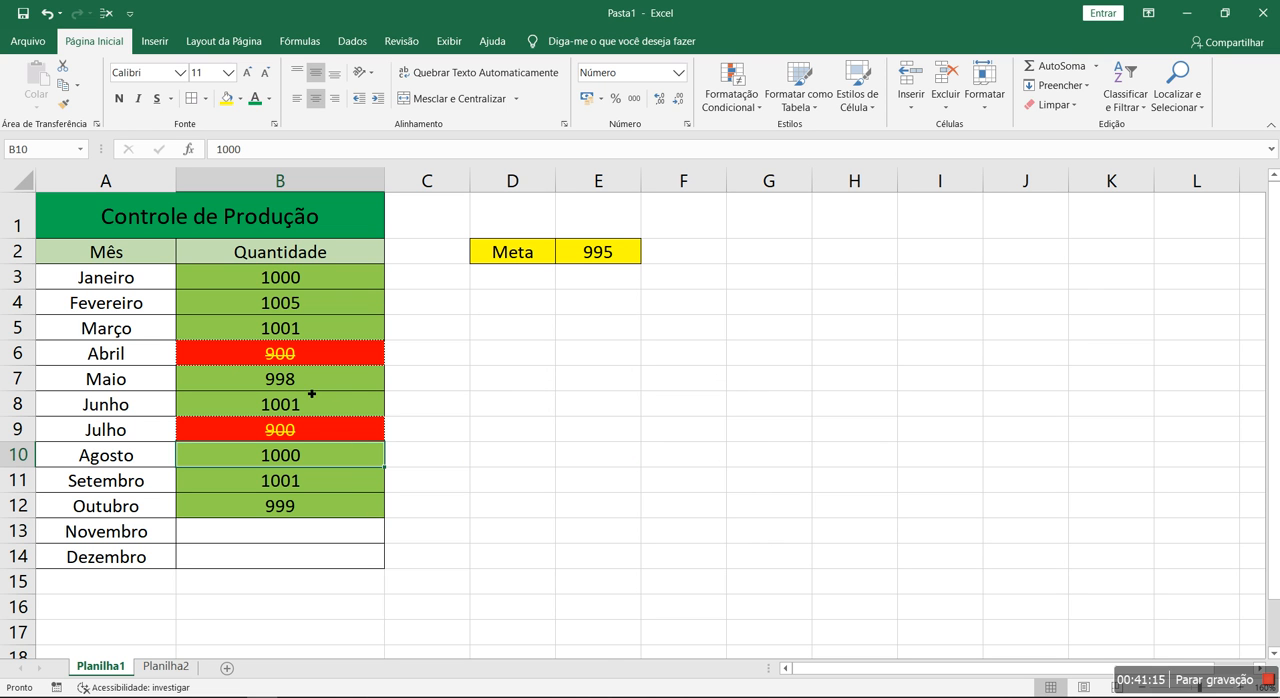
pyautogui.moveTo(296, 538); pyautogui.dragTo(293, 577)
pyautogui.click(509, 508)
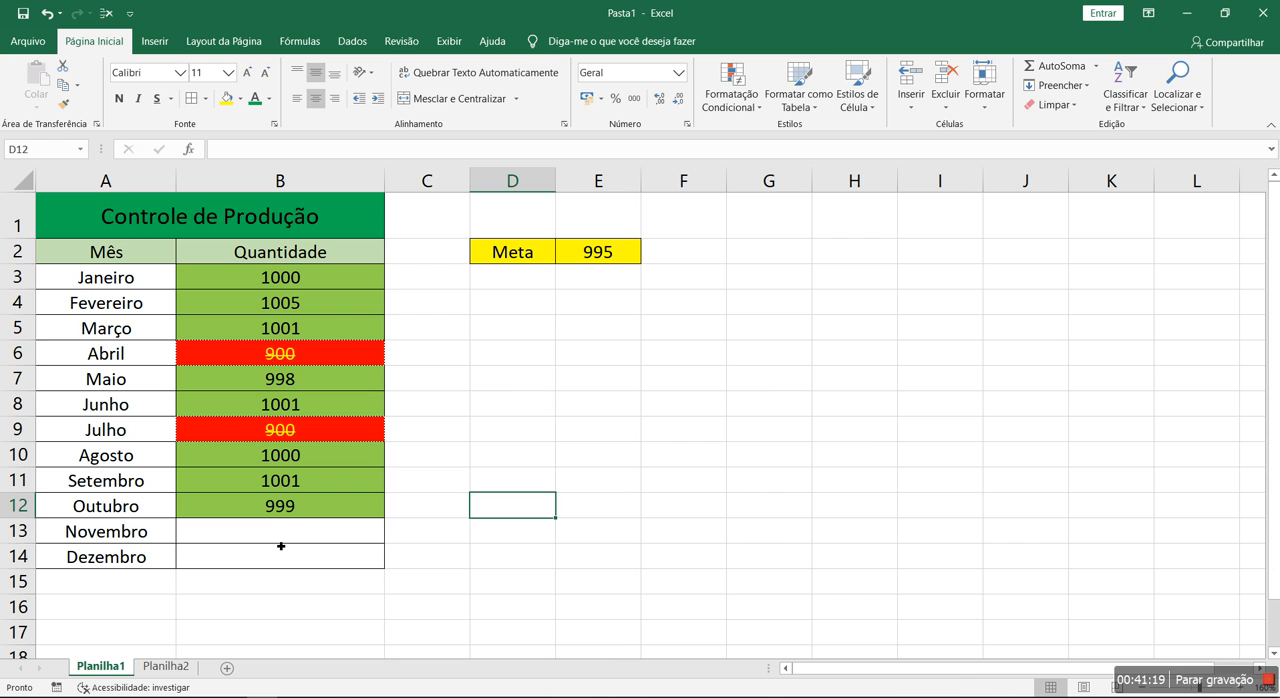
# Change the fill of the B3:B14 rule for values greater than or equal to E2 to the darker standard green
pyautogui.moveTo(354, 283); pyautogui.dragTo(380, 560)
pyautogui.click(731, 95)
pyautogui.click(752, 356)
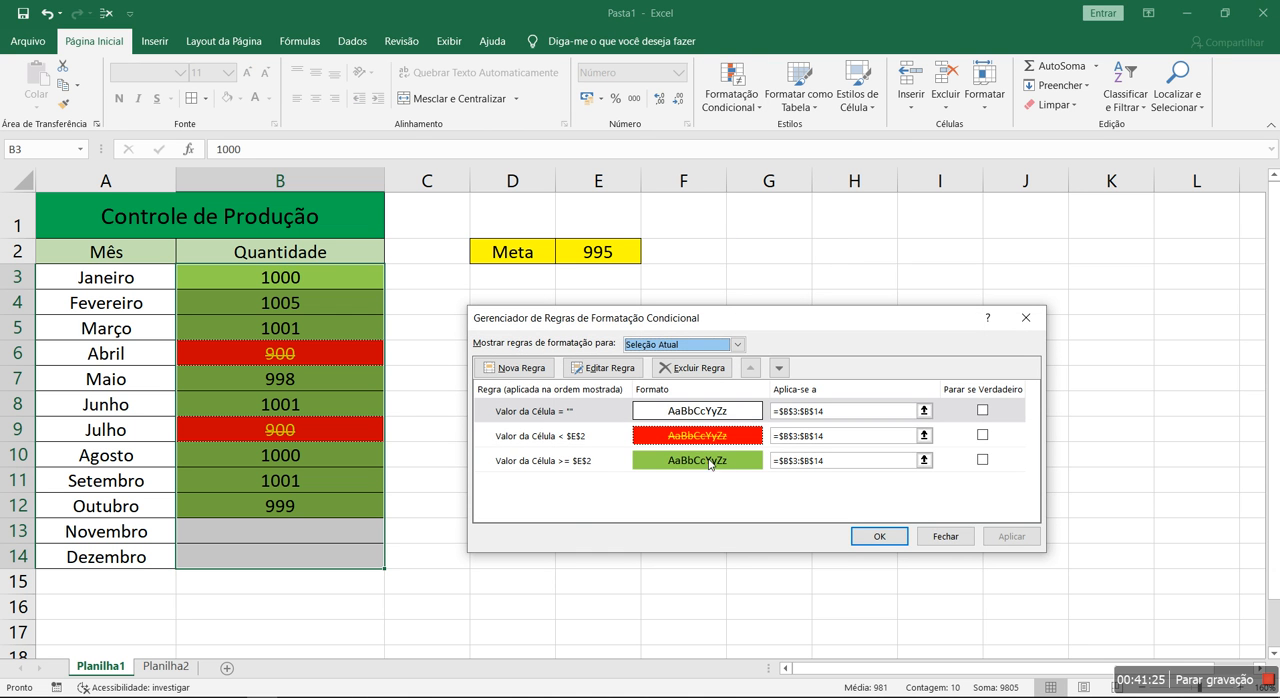
pyautogui.doubleClick(573, 461)
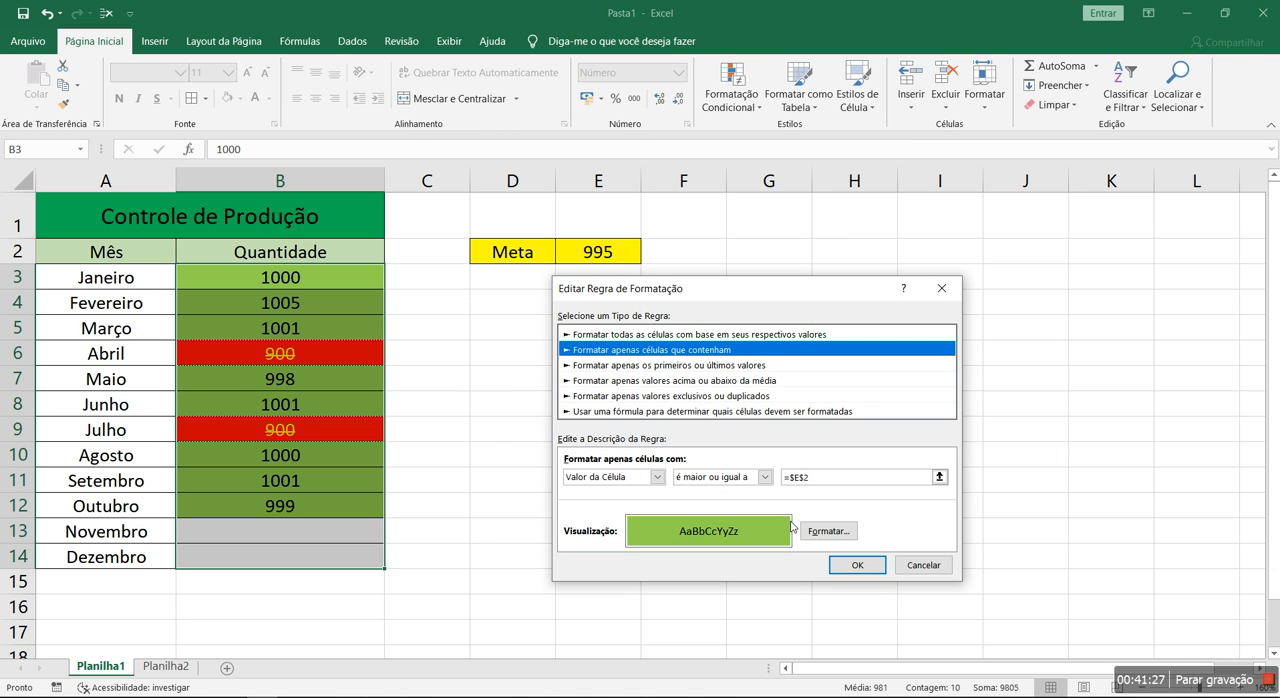
pyautogui.click(814, 530)
pyautogui.click(722, 217)
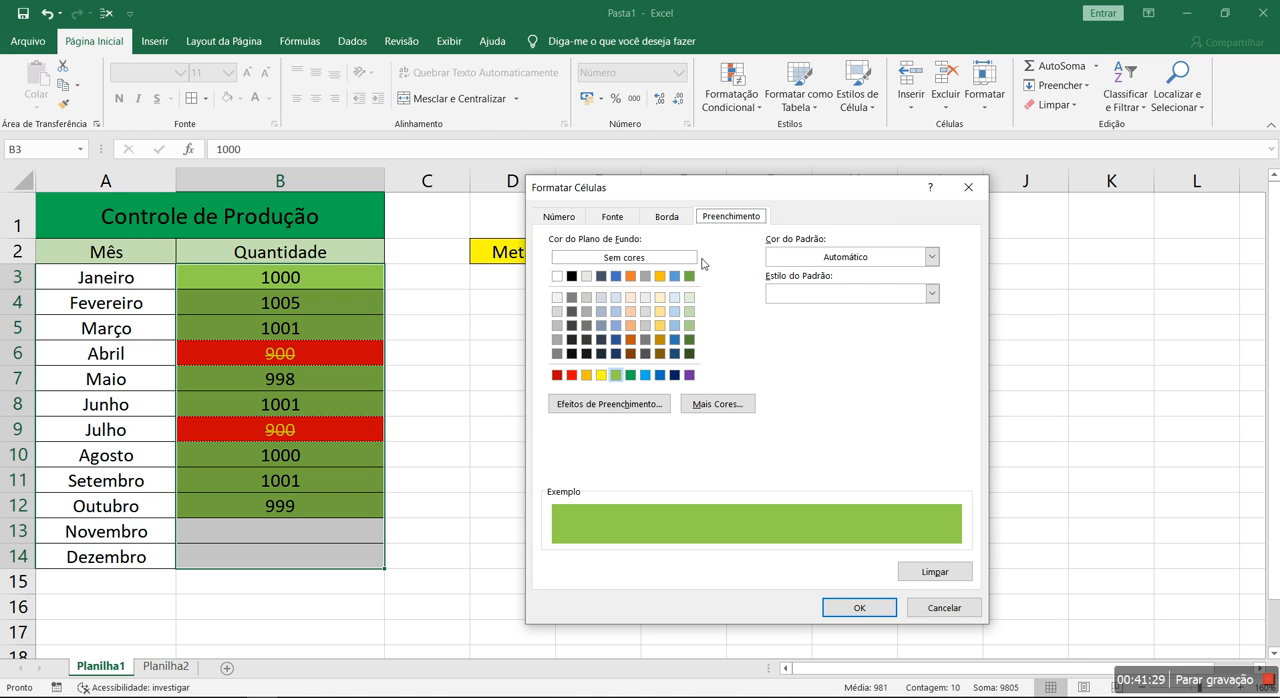
pyautogui.click(630, 375)
# Add a dash-dot border to the left and right sides of the green rule's cell format
pyautogui.click(668, 217)
pyautogui.click(620, 329)
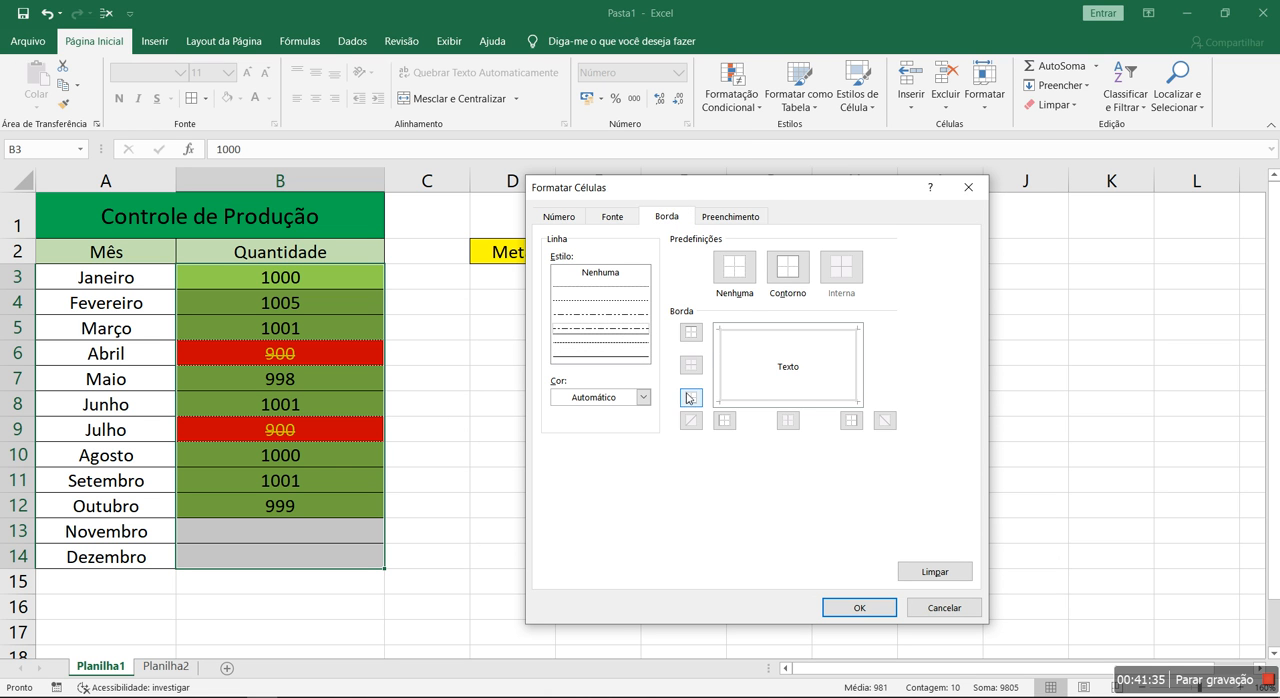
pyautogui.click(724, 420)
pyautogui.click(849, 420)
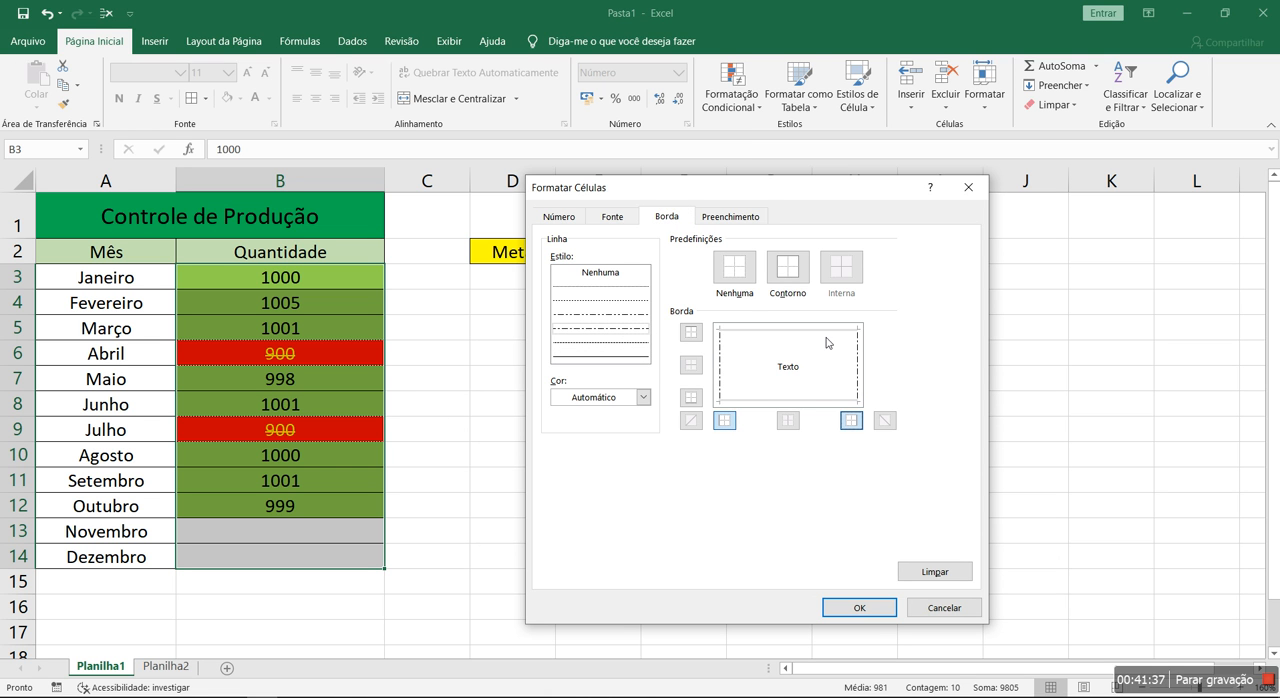
# Set the green rule's font to the Regular style in blue, save the rule and apply it to B3:B14
pyautogui.click(621, 222)
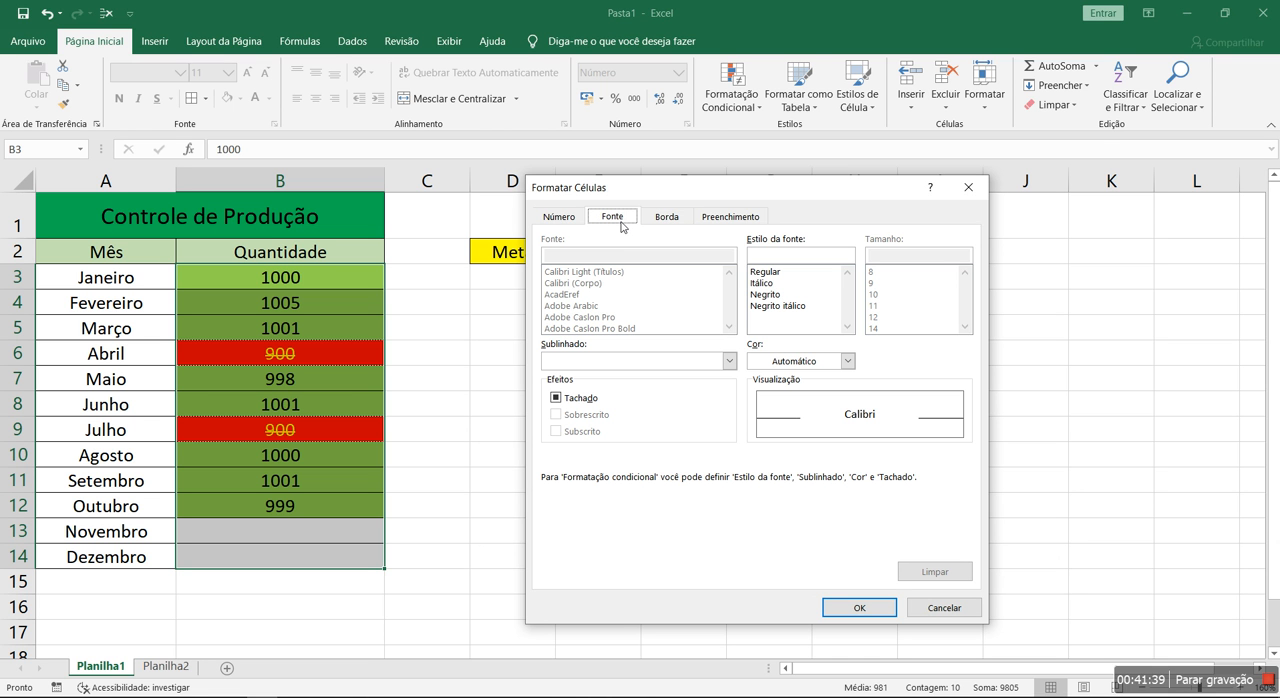
pyautogui.click(767, 274)
pyautogui.click(768, 282)
pyautogui.click(766, 273)
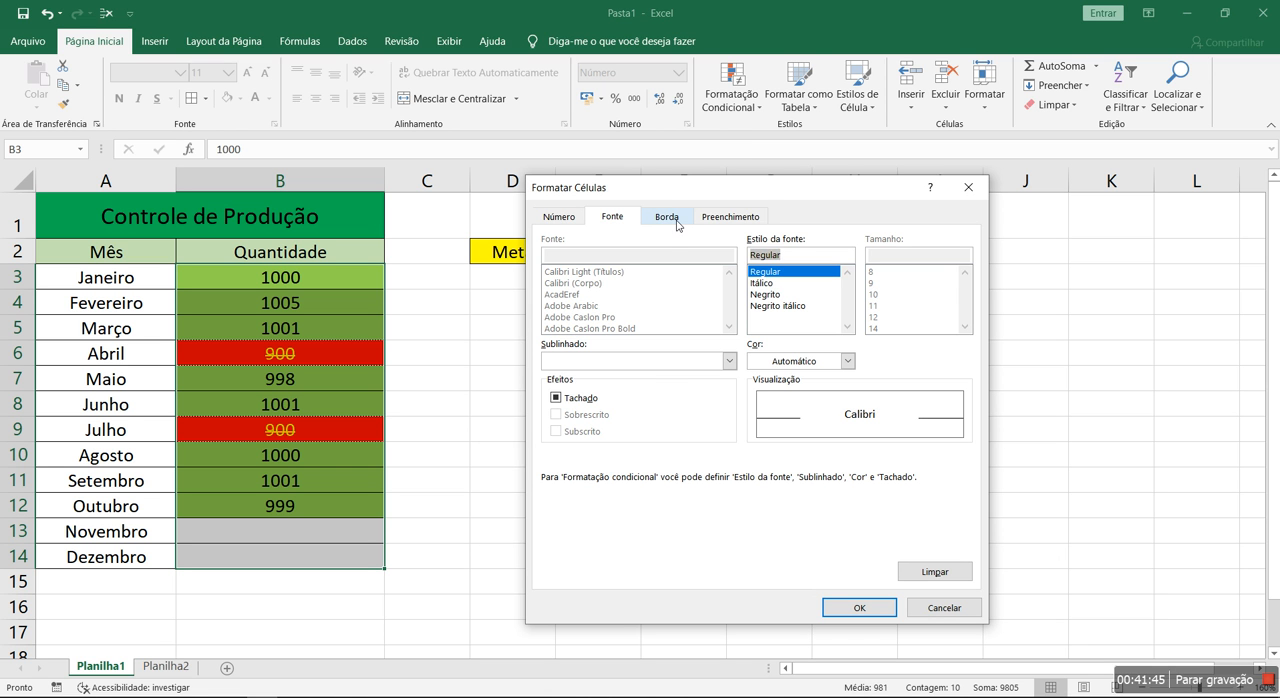
pyautogui.click(847, 361)
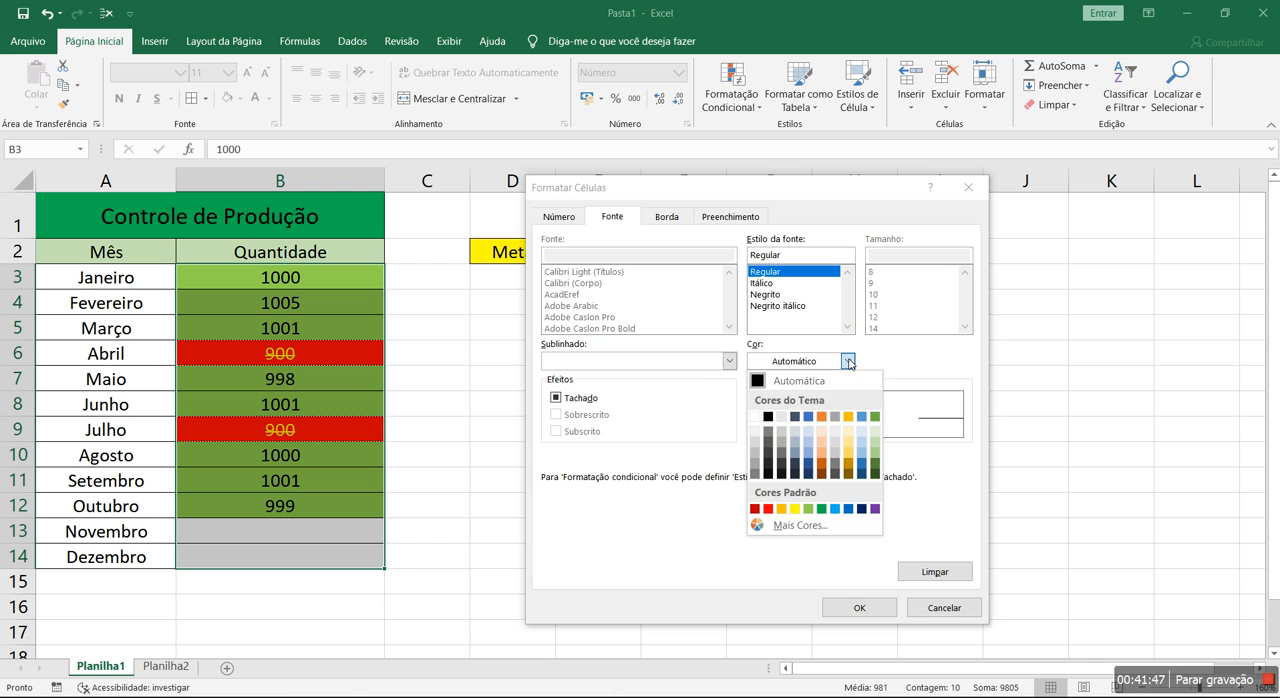
pyautogui.click(848, 508)
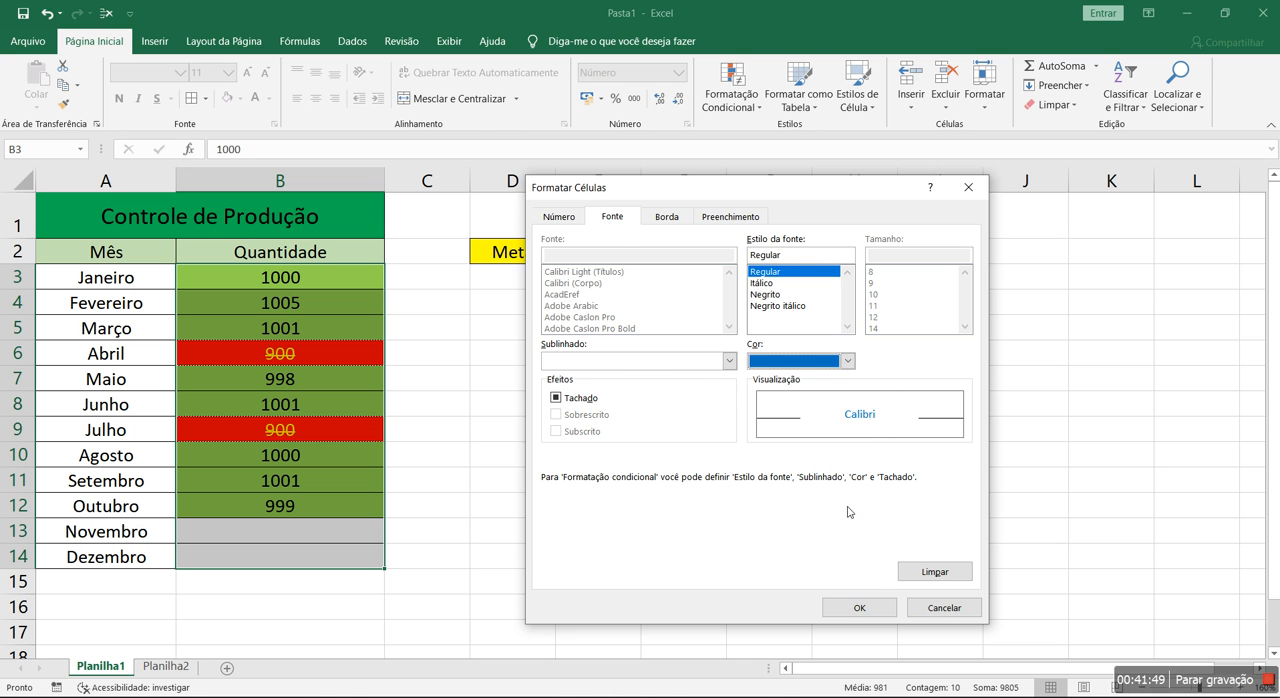
pyautogui.click(859, 607)
pyautogui.click(857, 566)
pyautogui.click(1011, 536)
pyautogui.click(879, 536)
pyautogui.click(600, 489)
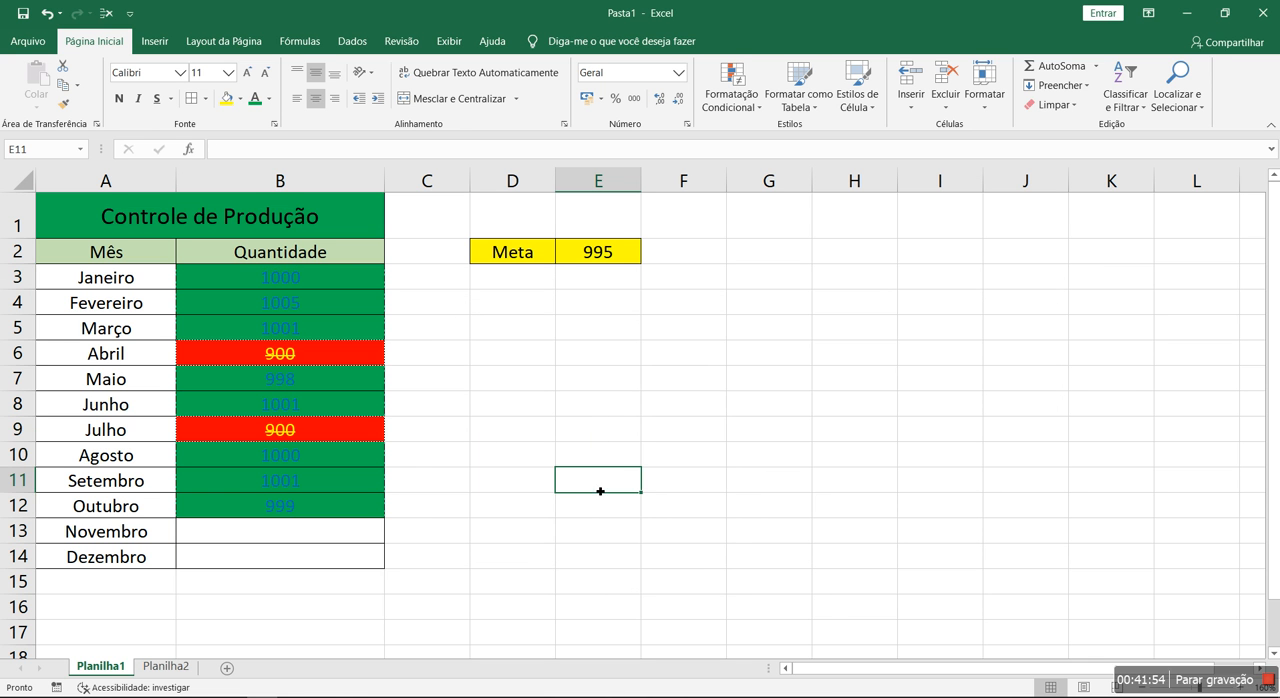
# Clear all monthly quantities in B3:B14
pyautogui.click(604, 250)
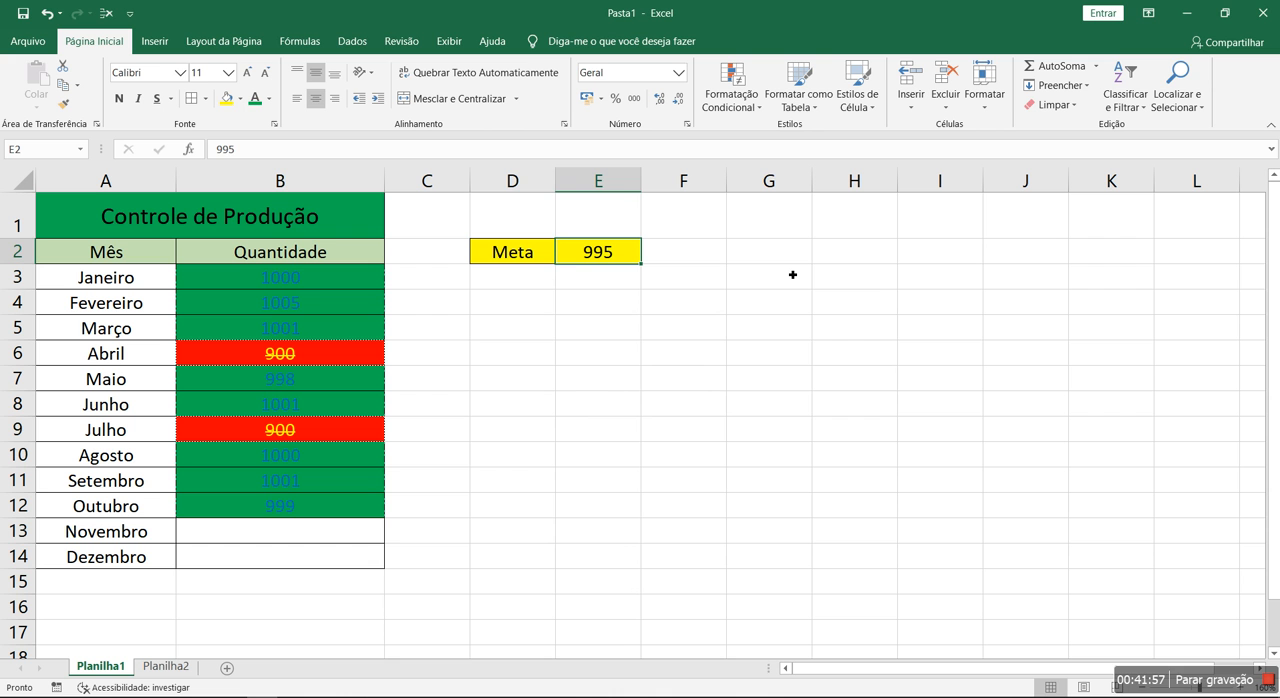
pyautogui.moveTo(297, 529); pyautogui.dragTo(292, 545)
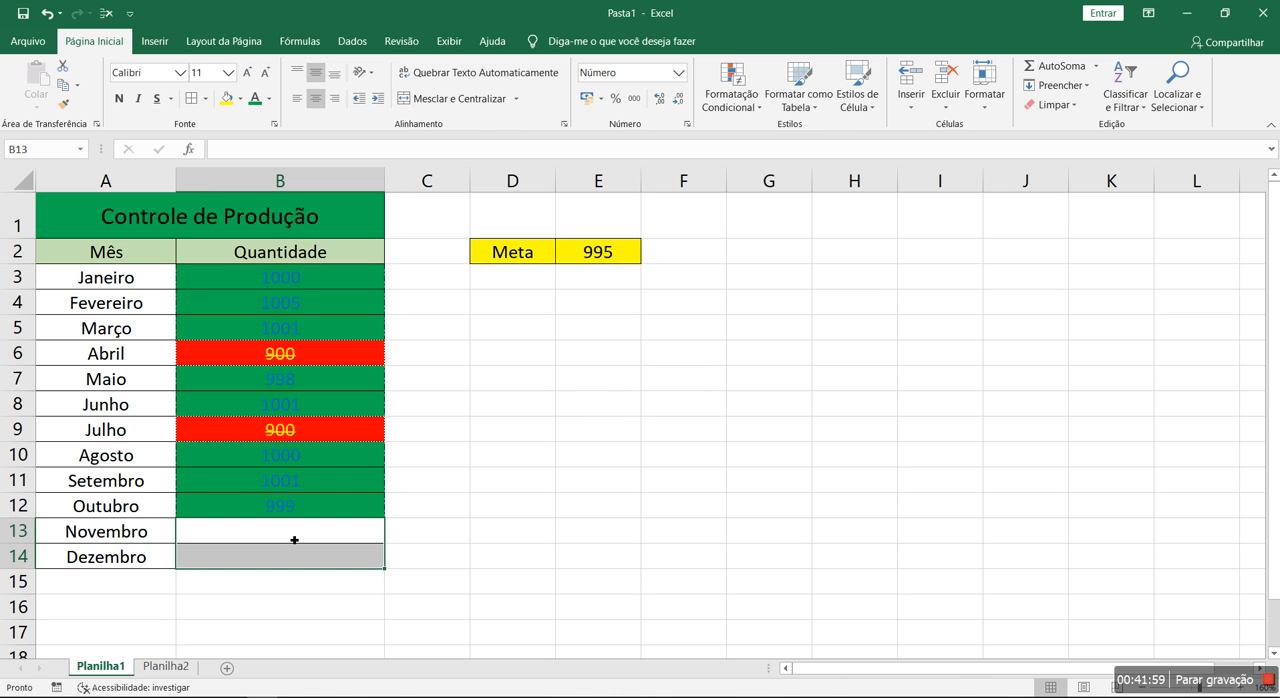
pyautogui.moveTo(278, 278); pyautogui.dragTo(290, 547)
pyautogui.press('Delete')
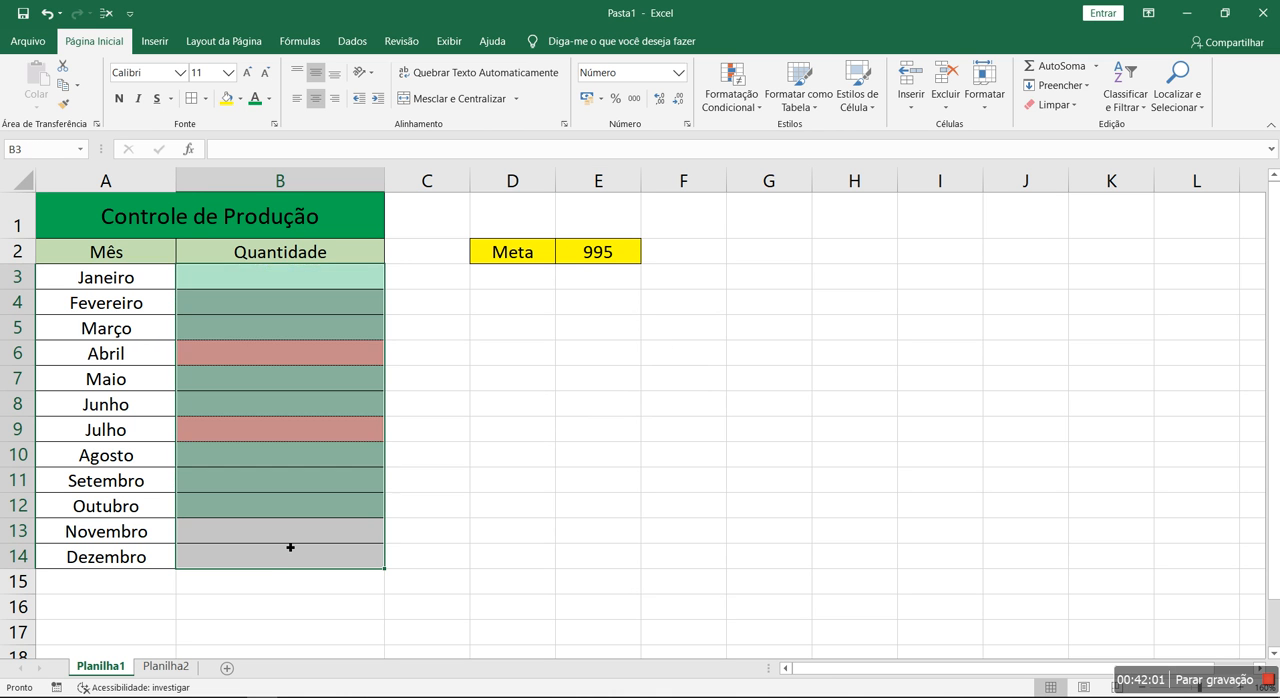
pyautogui.click(619, 490)
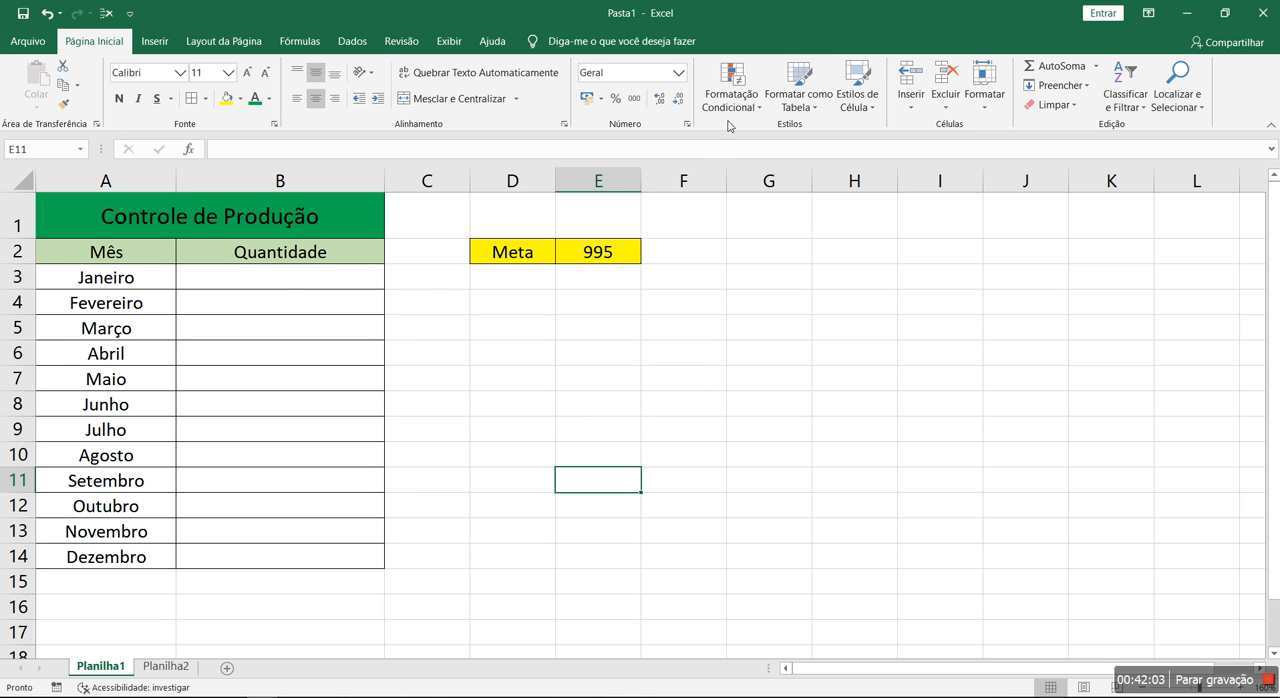
# Review the conditional formatting rules applied to B3:B14 in the rules manager, closing it without changes
pyautogui.moveTo(283, 285); pyautogui.dragTo(290, 556)
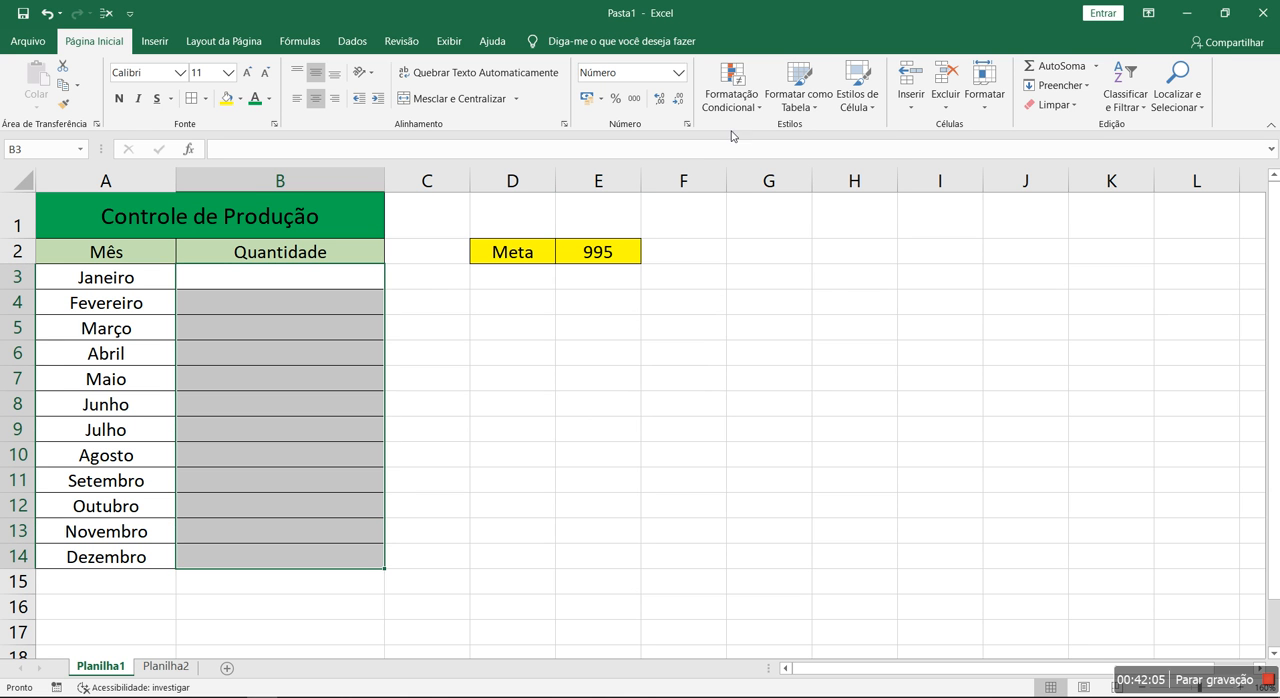
pyautogui.click(731, 95)
pyautogui.click(790, 354)
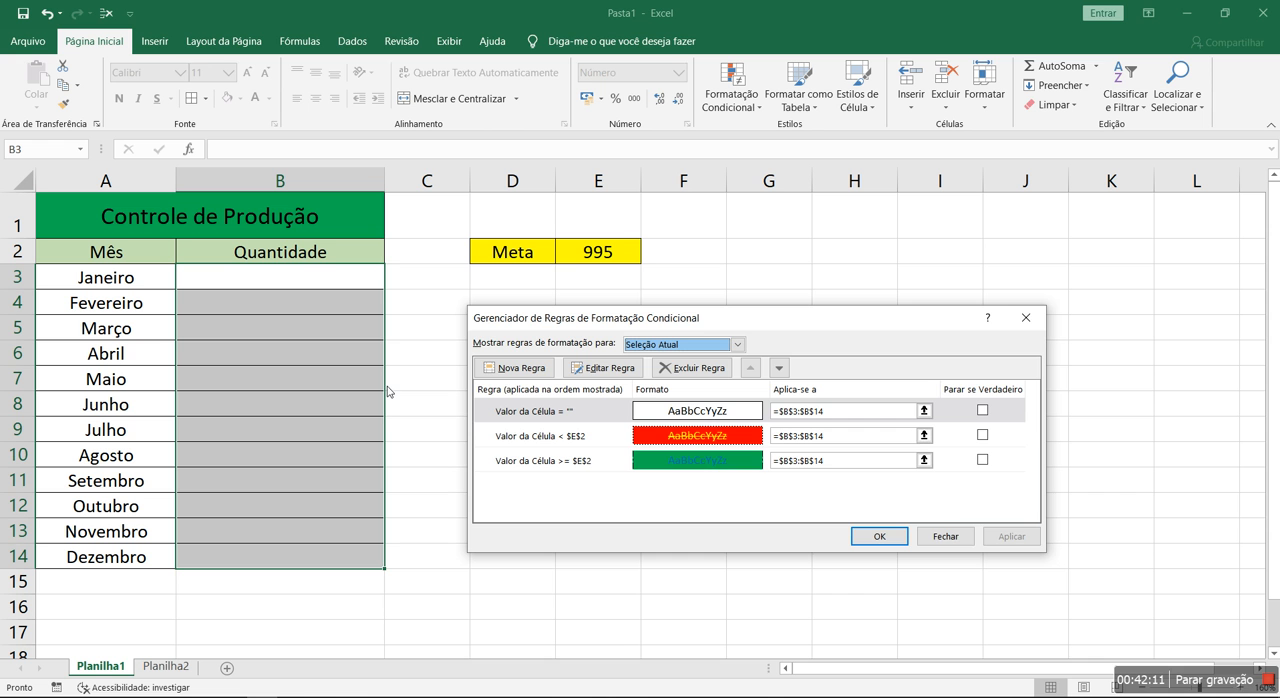
pyautogui.click(946, 536)
pyautogui.click(430, 378)
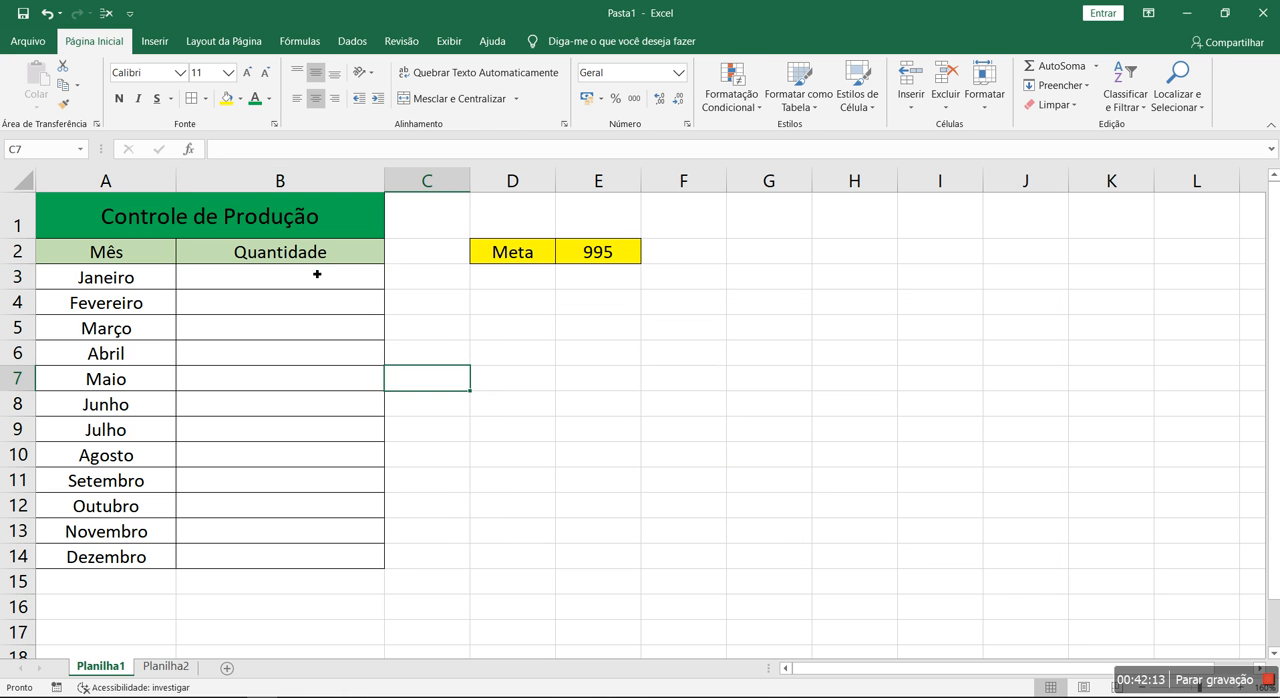
# Set the Meta goal in E2 to 1000
pyautogui.click(626, 256)
pyautogui.write('1000')
pyautogui.press('Return')
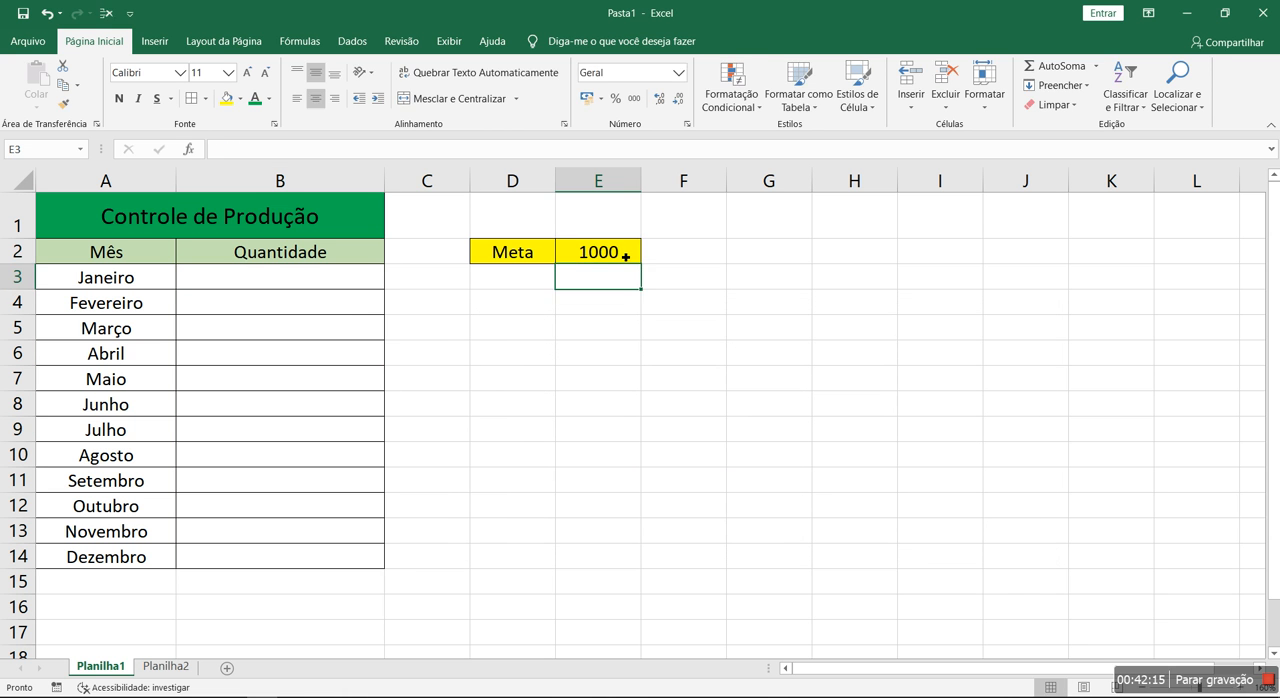
# Enter the test quantities 999, 1000, 1001 and 995 for Janeiro through Abril in B3:B6
pyautogui.click(346, 280)
pyautogui.write('999')
pyautogui.press('Return')
pyautogui.write('1000')
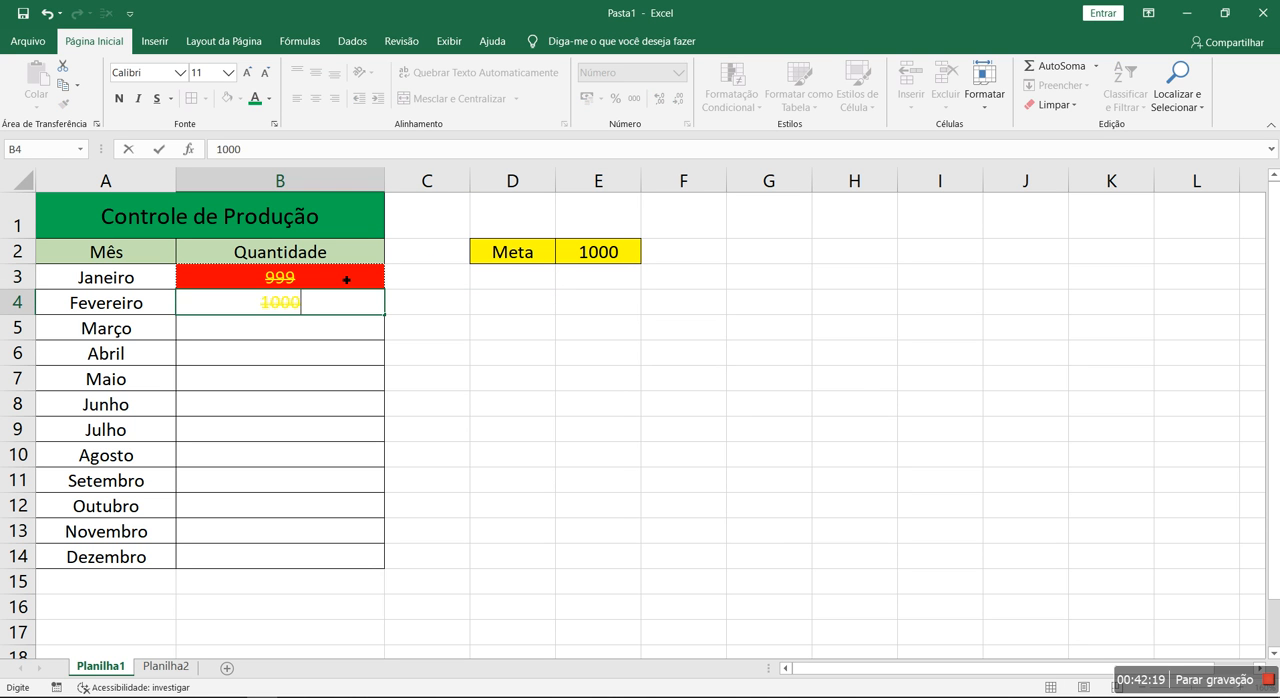
pyautogui.press('Return')
pyautogui.write('1001')
pyautogui.press('Return')
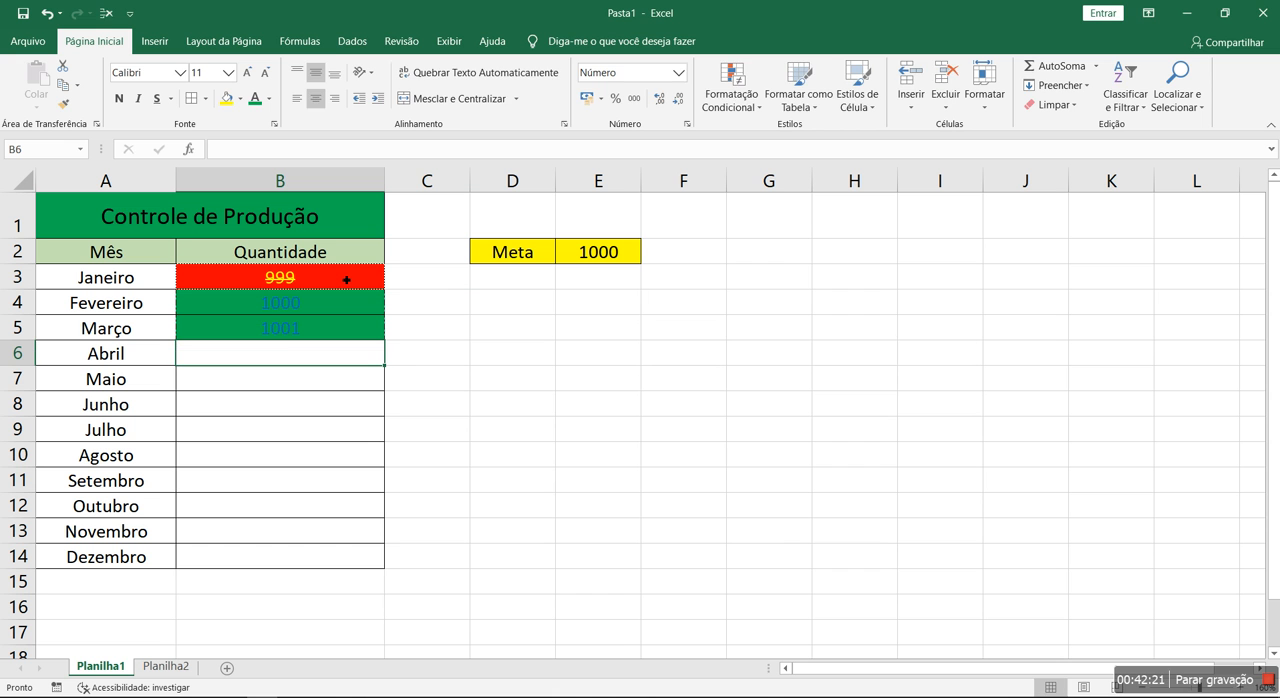
pyautogui.write('995')
pyautogui.press('Return')
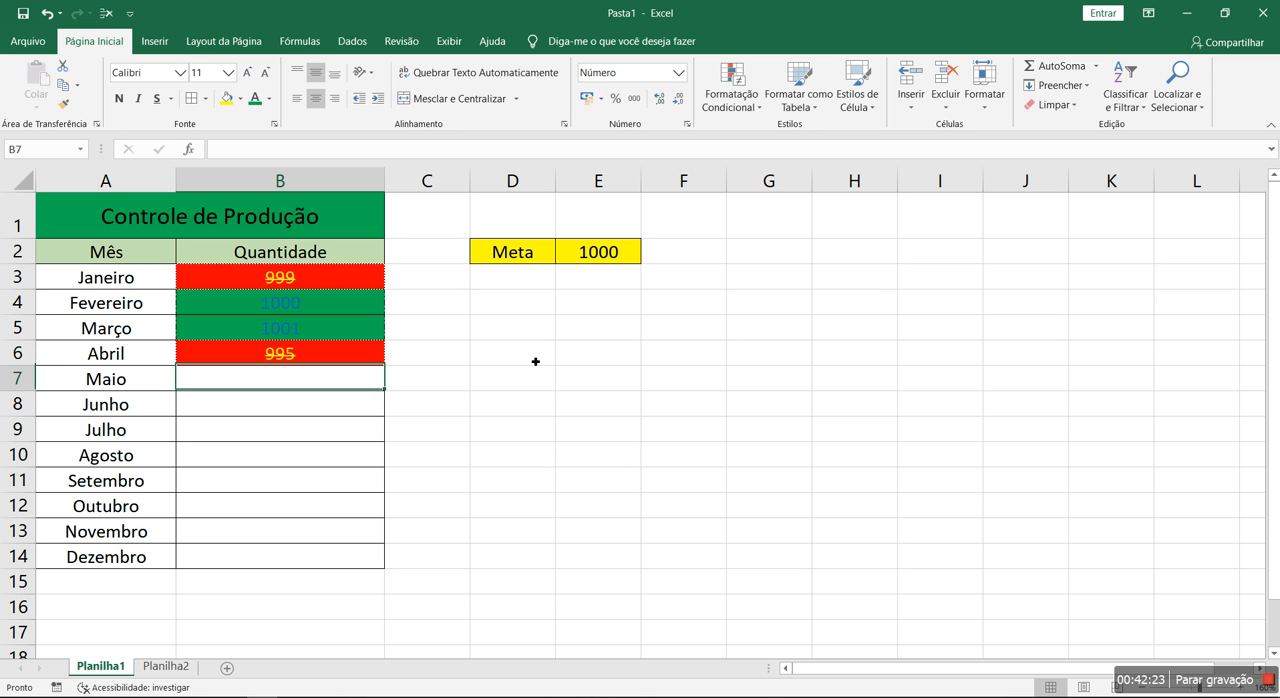
# Enter the test quantities 994, 1 and 0 for Maio, Junho and Julho in B7:B9
pyautogui.write('994')
pyautogui.press('Return')
pyautogui.write('1')
pyautogui.press('Return')
pyautogui.write('0')
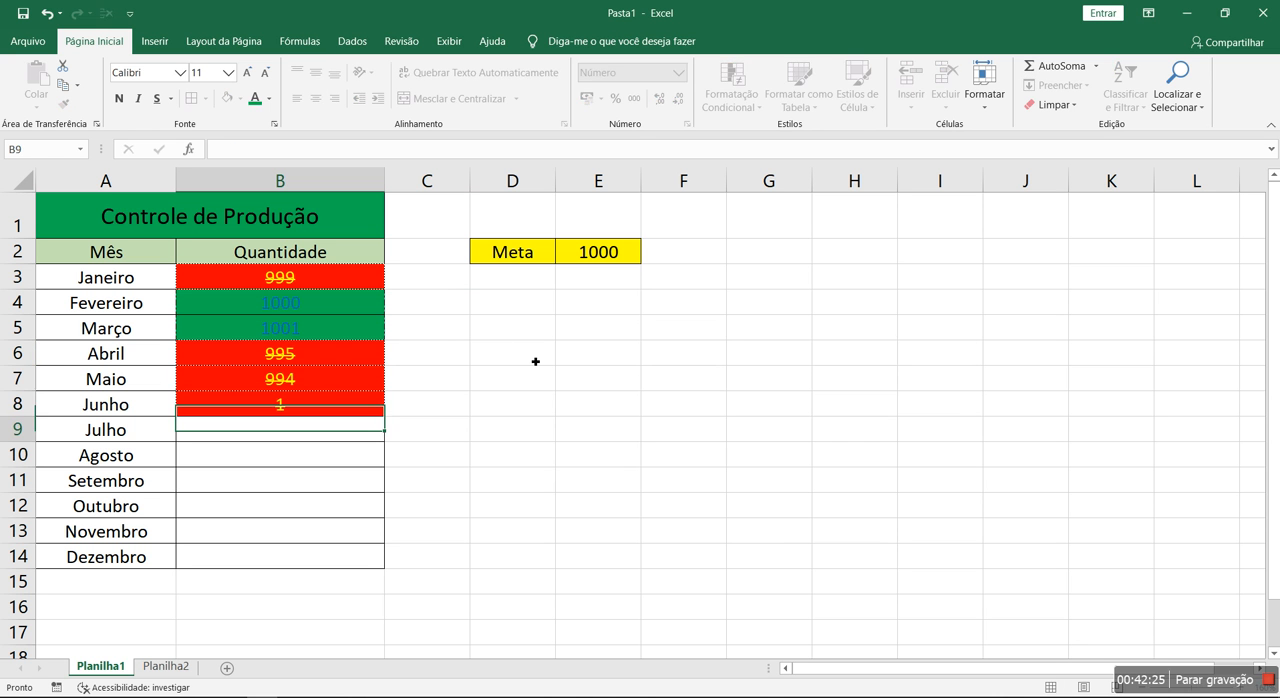
pyautogui.press('Return')
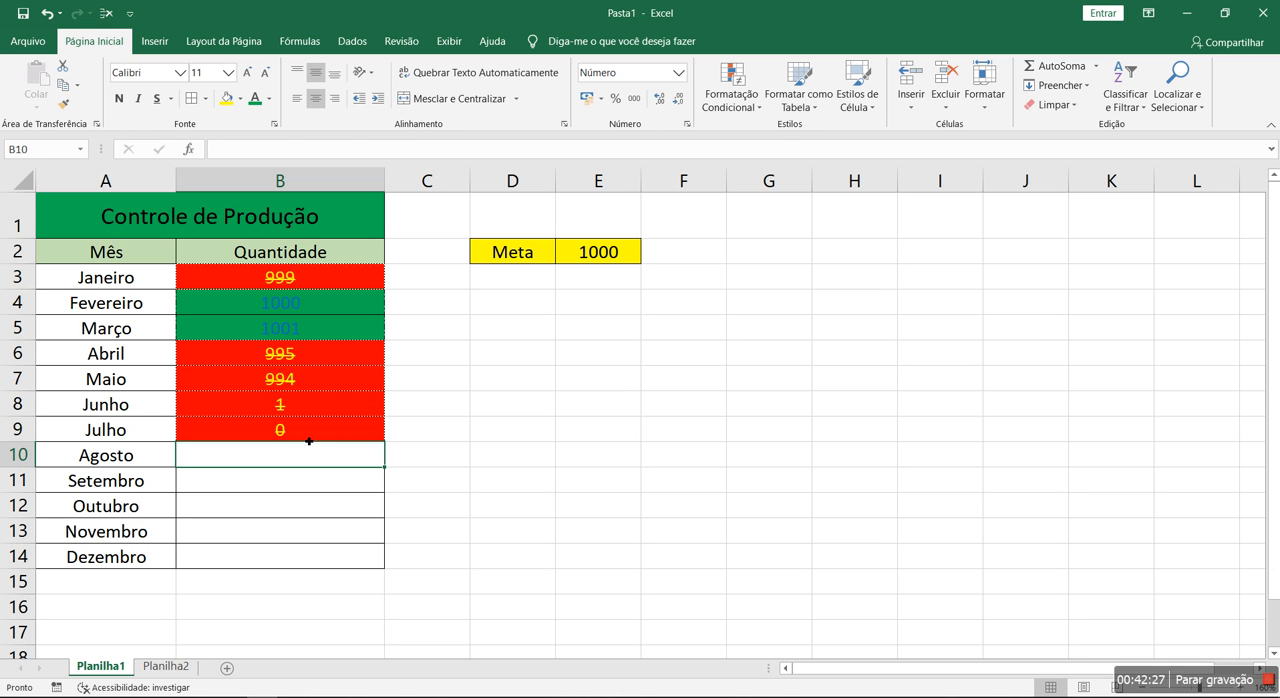
# Enter 0 as the quantity for each month from Agosto to Dezembro in B10:B14
pyautogui.click(300, 434)
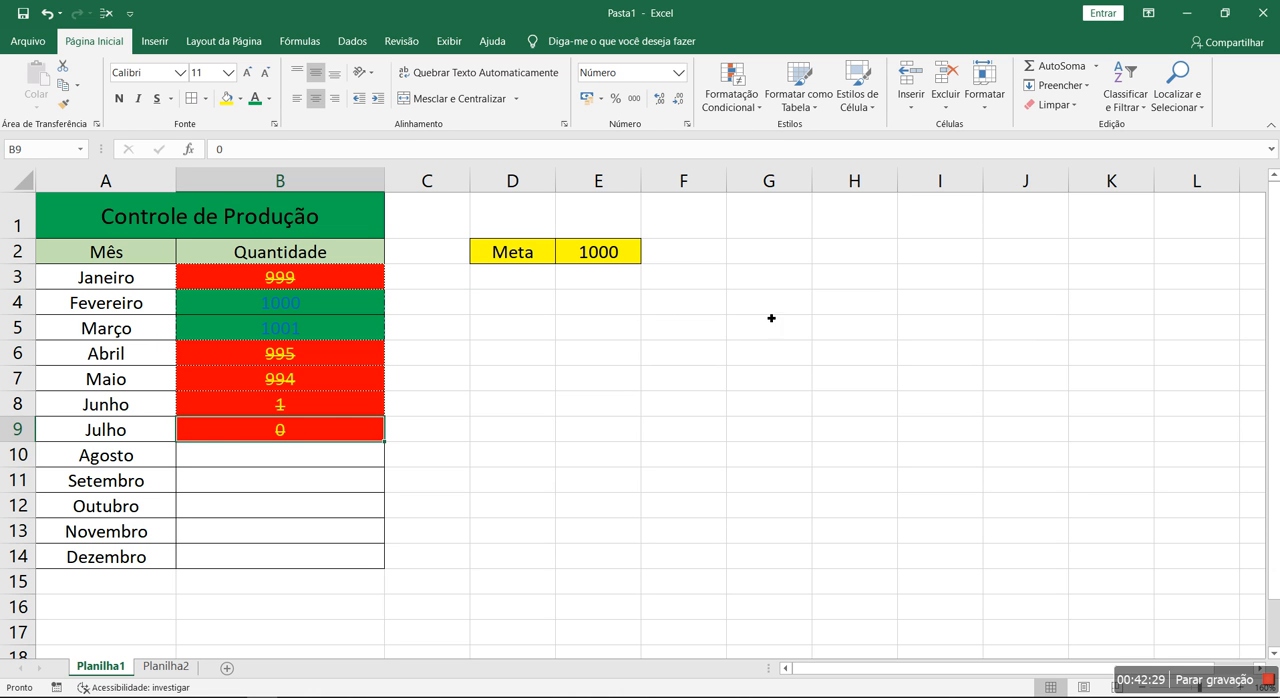
pyautogui.click(266, 467)
pyautogui.write('0')
pyautogui.press('Return')
pyautogui.write('0')
pyautogui.press('Return')
pyautogui.write('0')
pyautogui.press('Return')
pyautogui.write('0')
pyautogui.press('Return')
pyautogui.press('0')
pyautogui.press('Return')
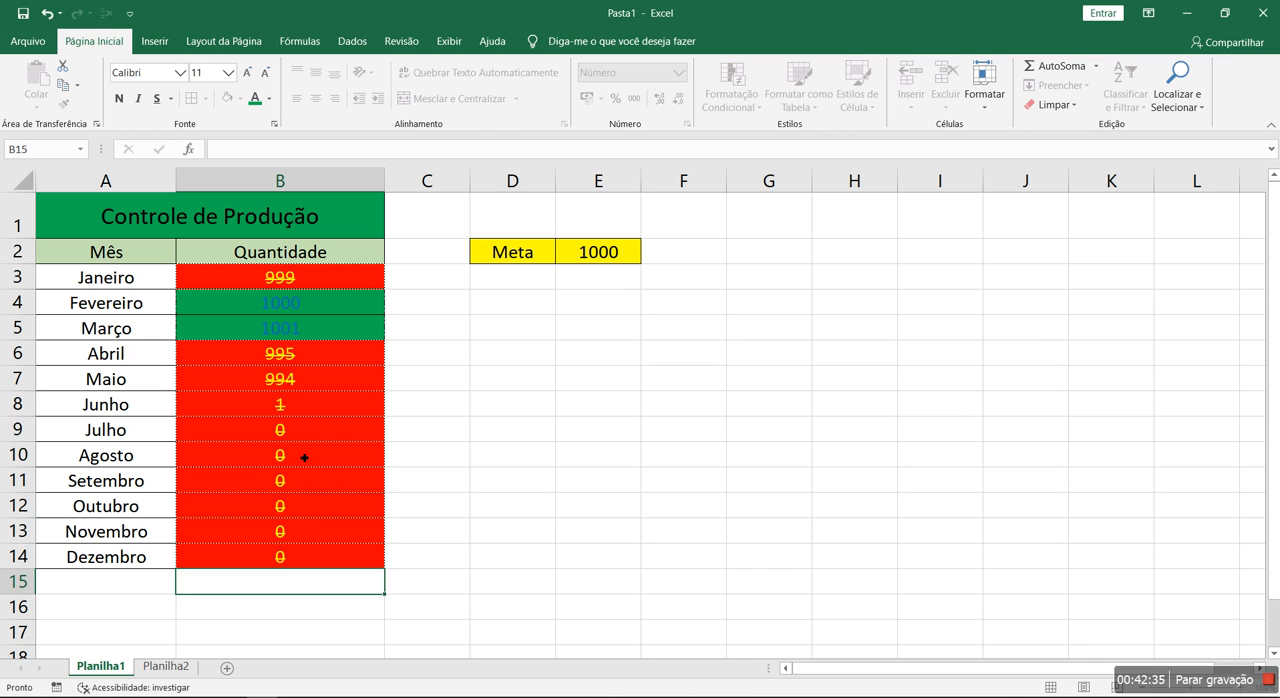
pyautogui.press('Return')
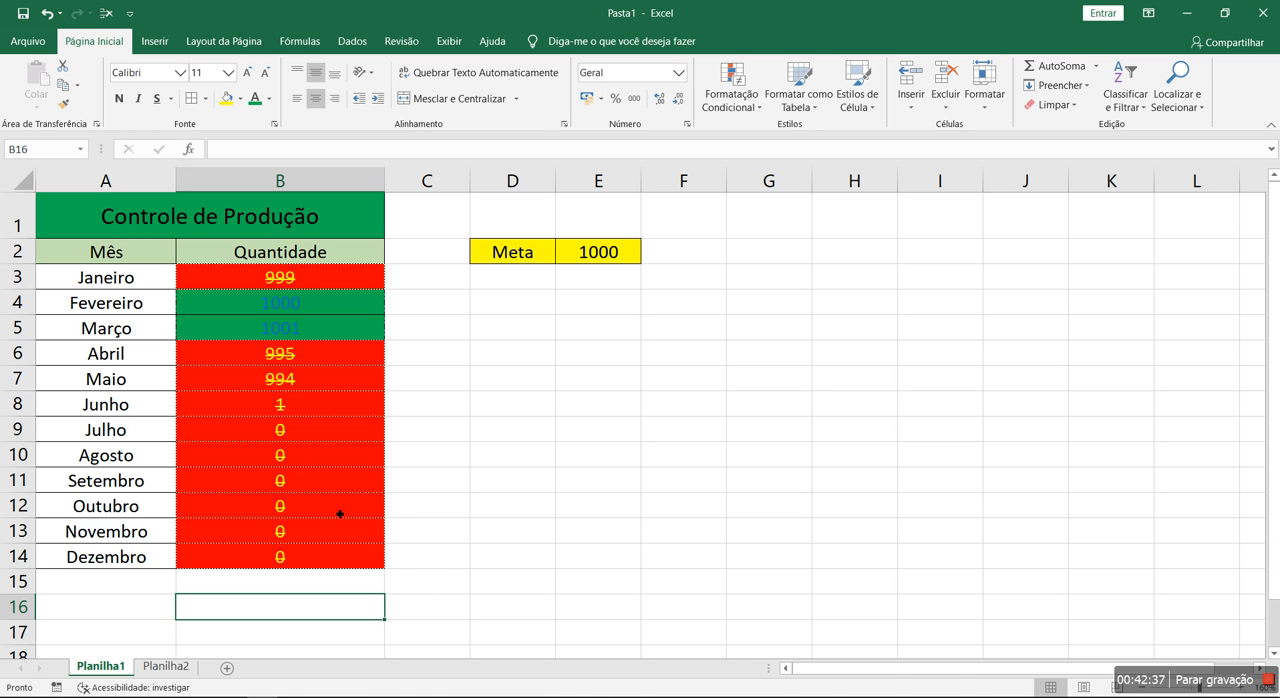
# Clear the test quantities from B3:B14
pyautogui.moveTo(326, 273); pyautogui.dragTo(320, 582)
pyautogui.moveTo(324, 279); pyautogui.dragTo(309, 554)
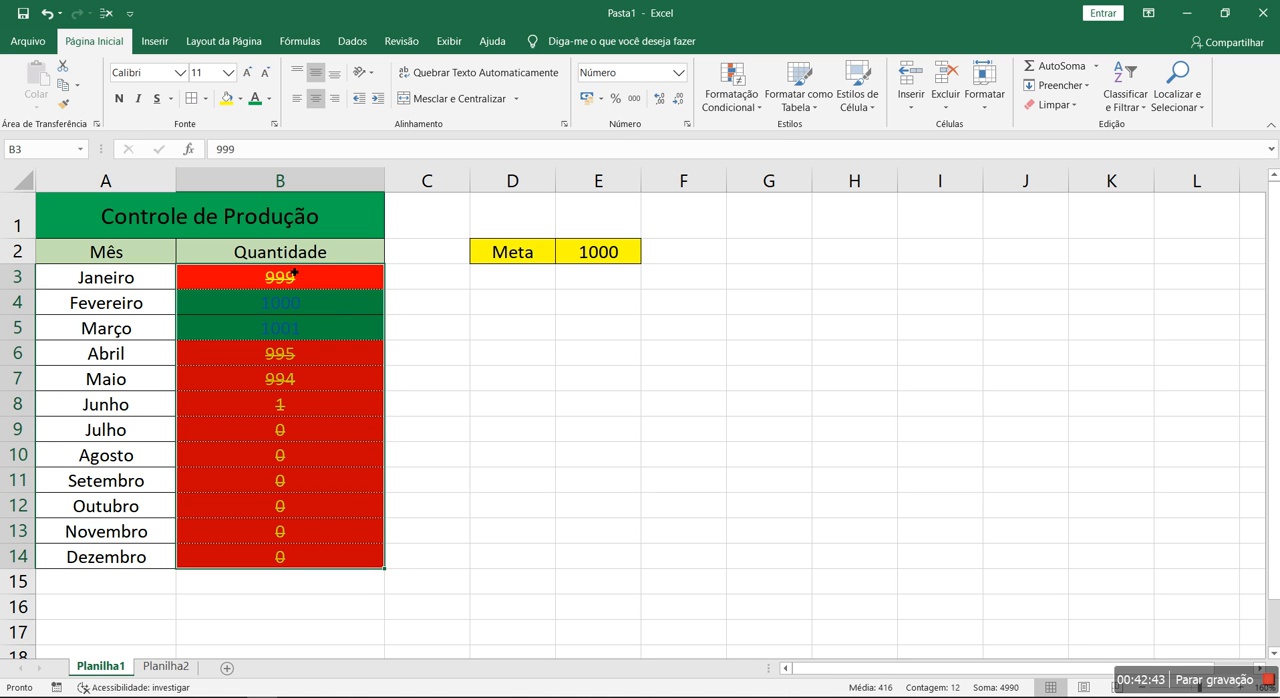
pyautogui.press('Delete')
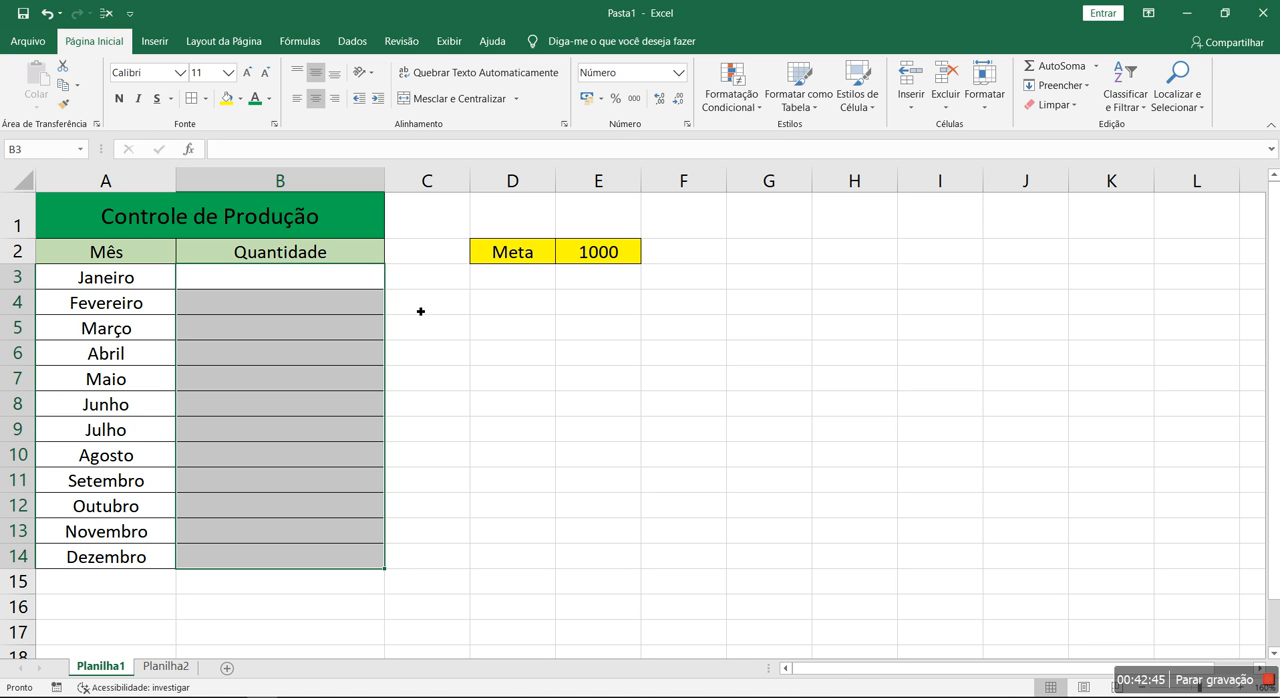
# Examine all conditional formatting rules of the whole worksheet in the rules manager from an unformatted cell
pyautogui.click(798, 386)
pyautogui.click(731, 104)
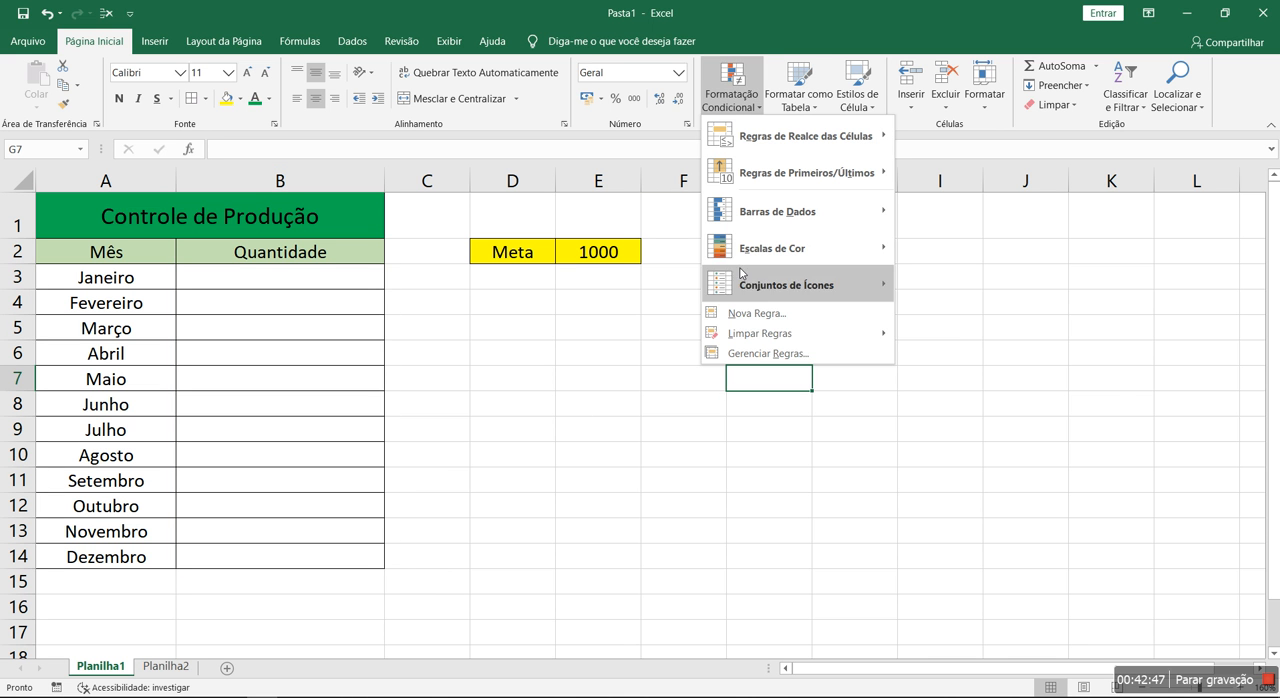
pyautogui.click(756, 354)
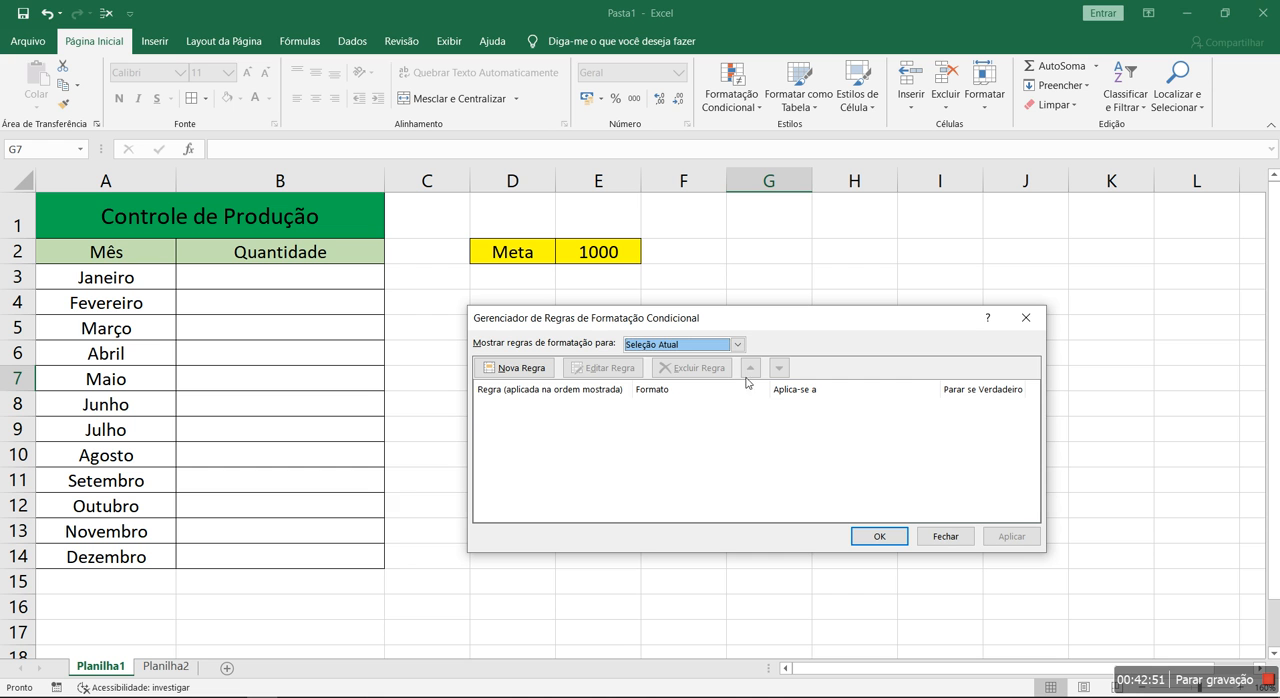
pyautogui.click(740, 345)
pyautogui.click(718, 366)
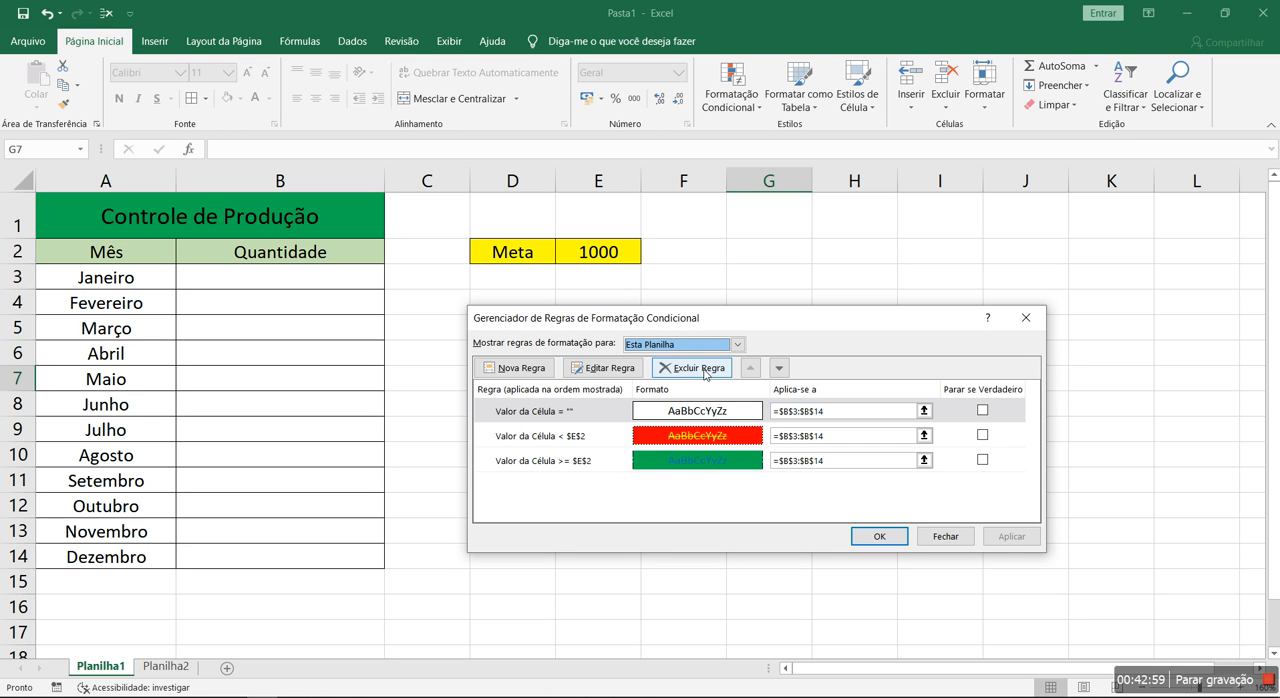
pyautogui.click(945, 537)
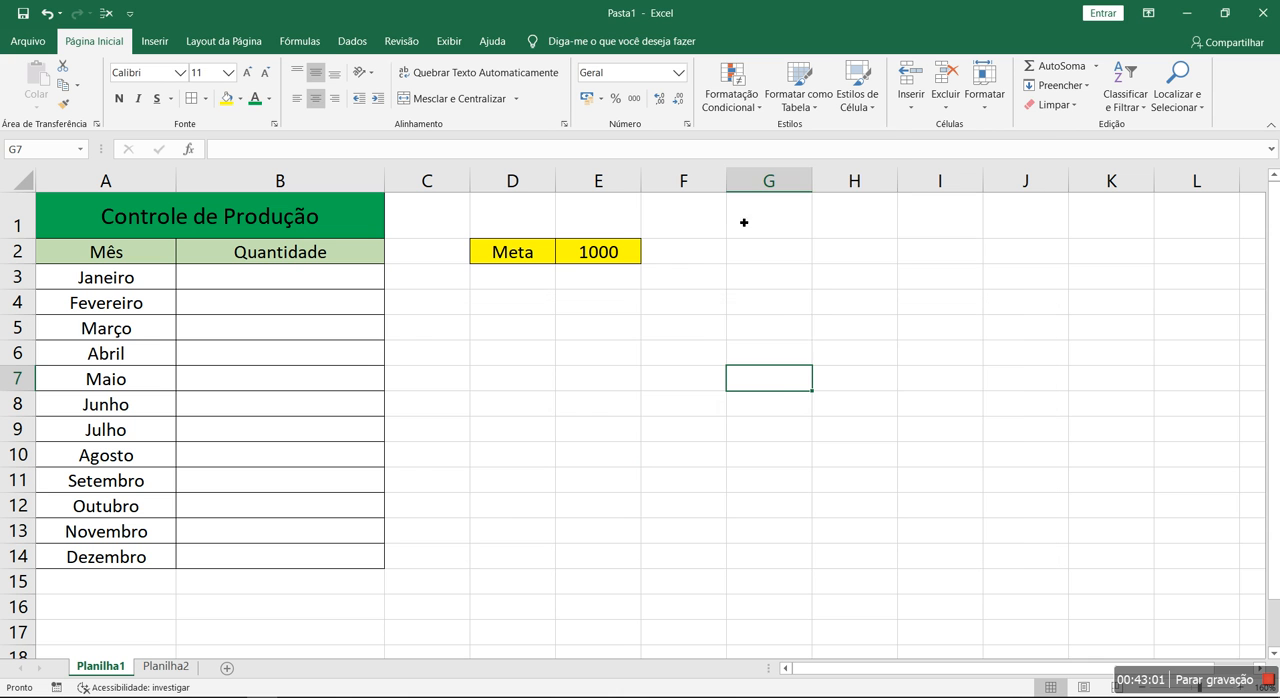
# Clear the conditional formatting rules from the entire worksheet
pyautogui.click(728, 106)
pyautogui.moveTo(800, 333)
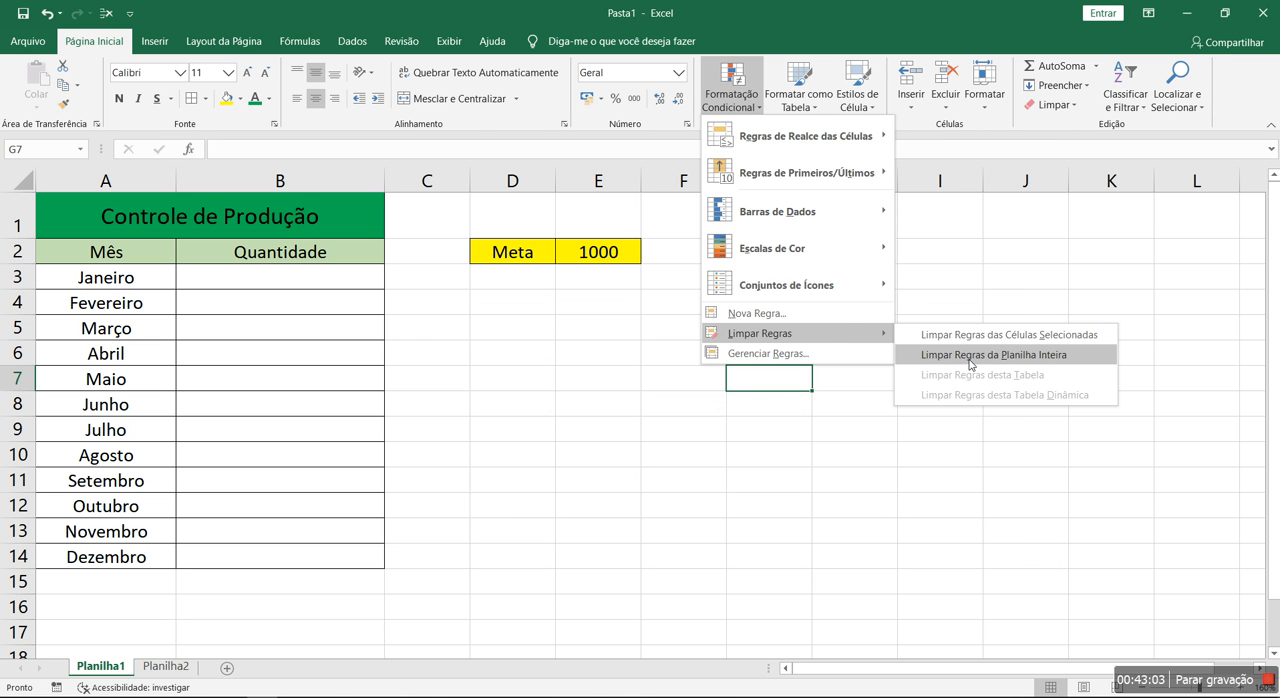
pyautogui.click(969, 355)
# Test the Janeiro cell B3 with the value 1000, and undo the entry
pyautogui.click(351, 286)
pyautogui.write('1000')
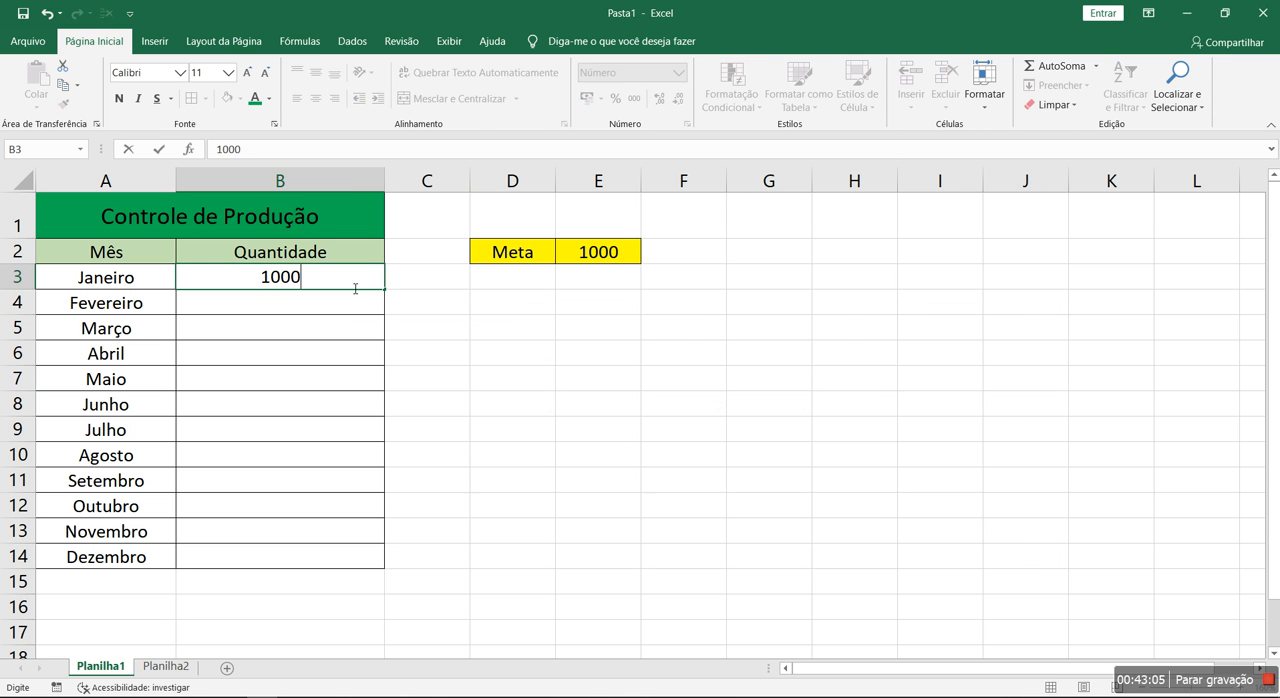
pyautogui.press('Return')
pyautogui.hotkey('ctrl', 'z')
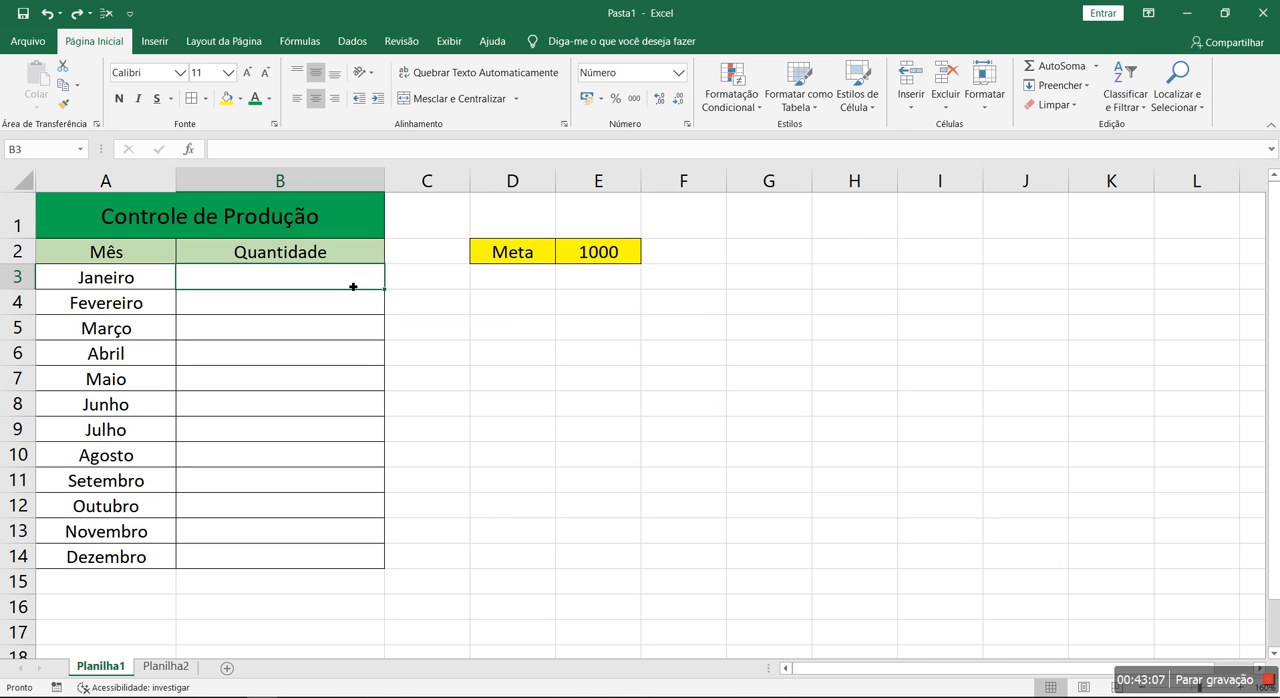
pyautogui.click(733, 96)
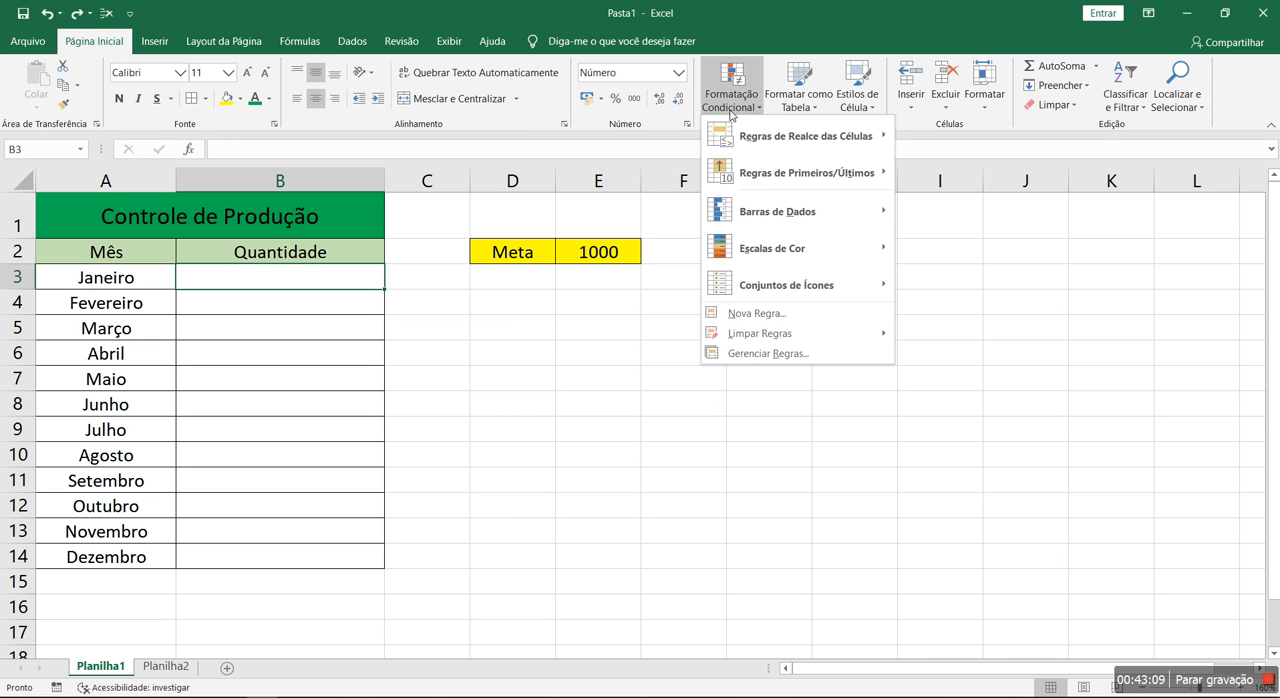
pyautogui.click(783, 348)
pyautogui.click(515, 368)
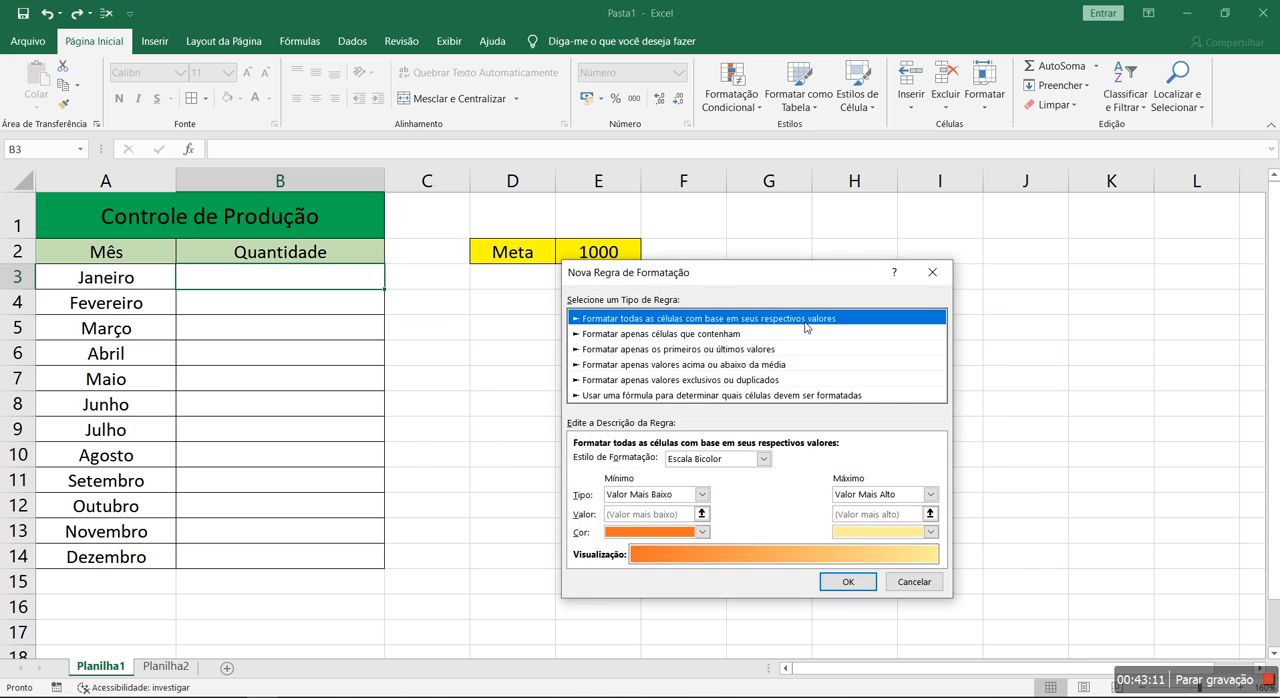
pyautogui.click(664, 333)
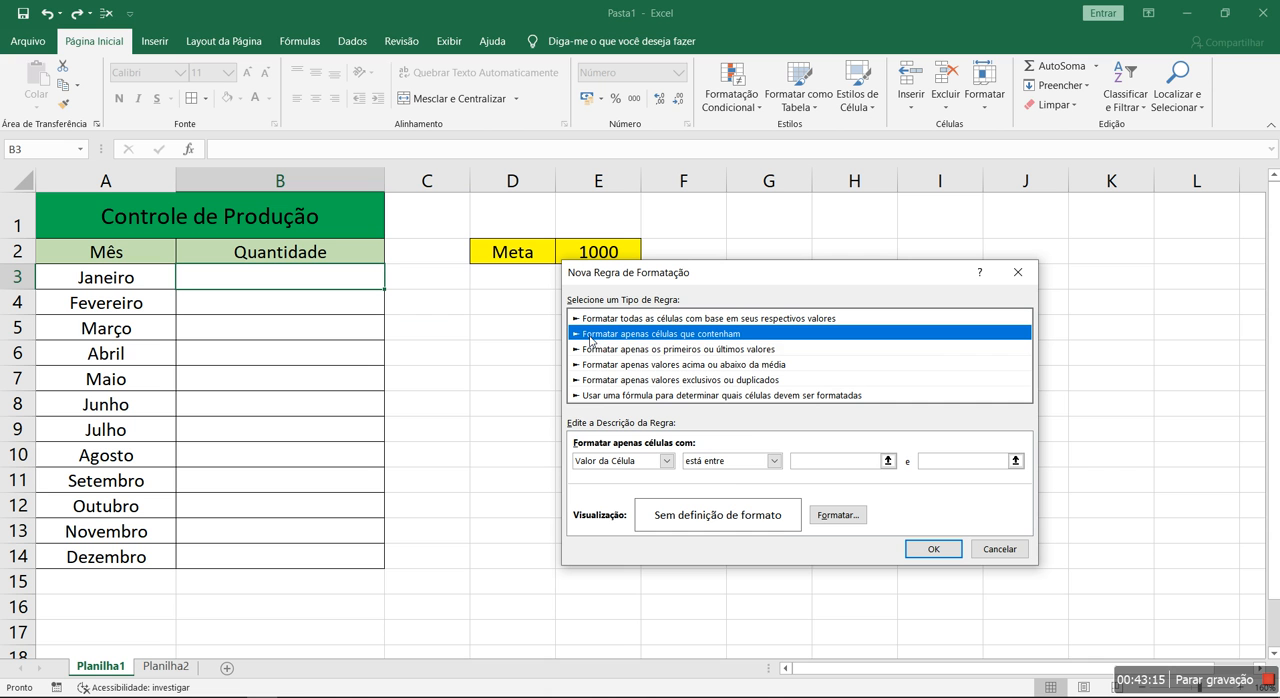
pyautogui.click(774, 461)
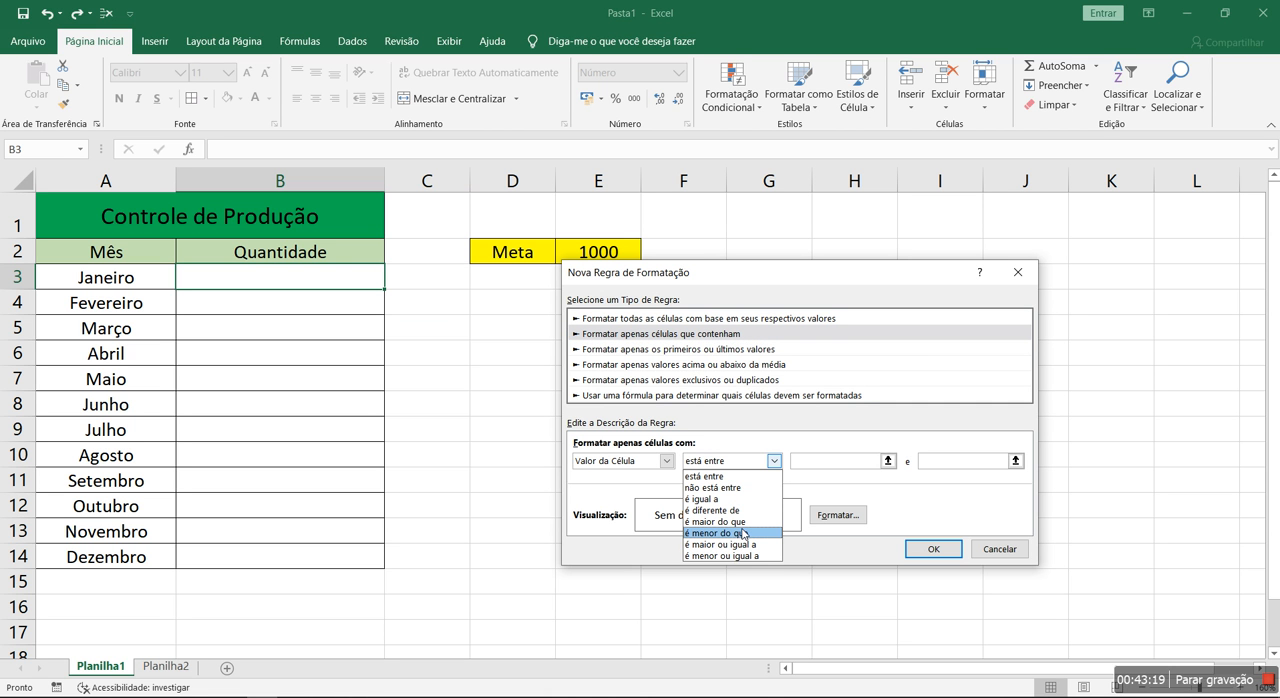
pyautogui.click(995, 552)
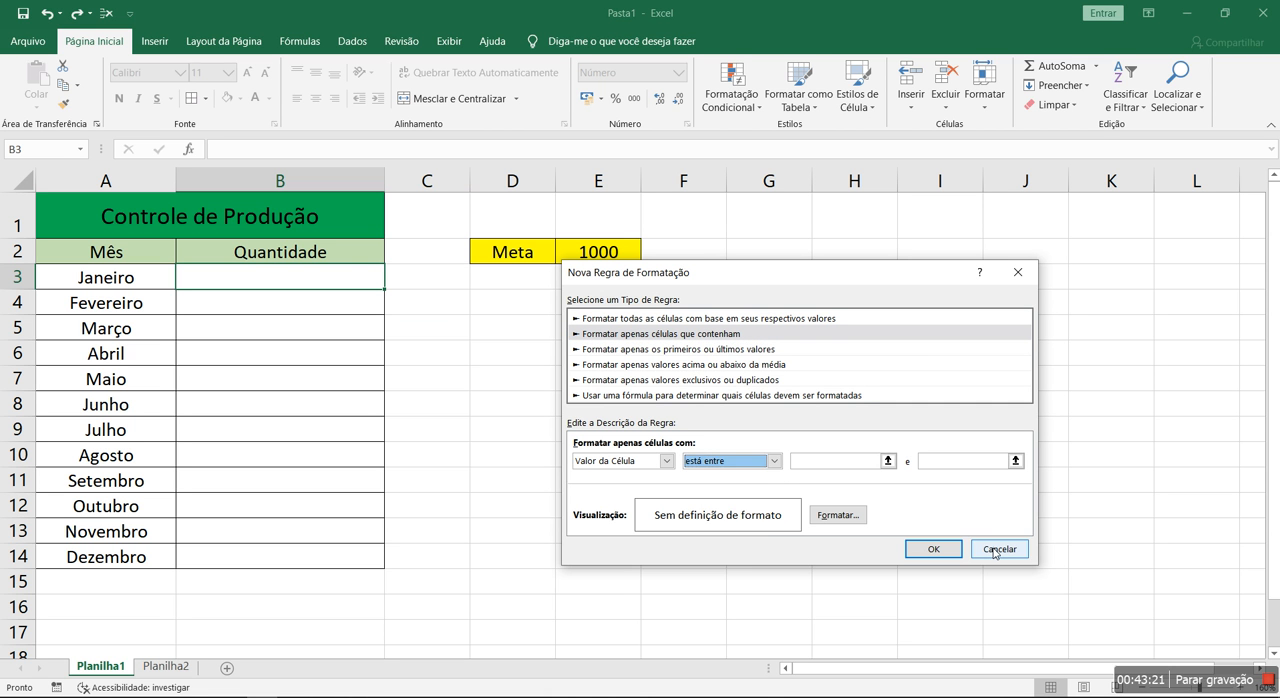
pyautogui.click(995, 552)
pyautogui.click(958, 540)
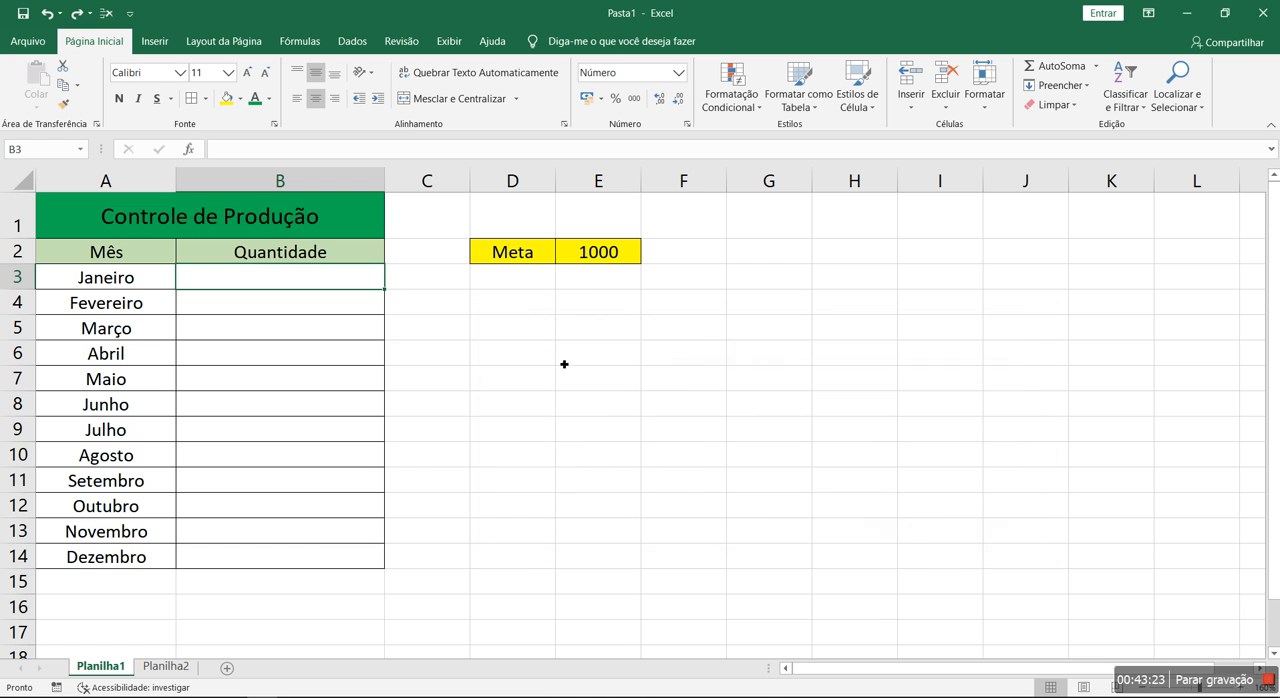
# Enter the label Numero in D6 and add borders to D6:E6
pyautogui.click(543, 360)
pyautogui.scroll(4, 545, 362)
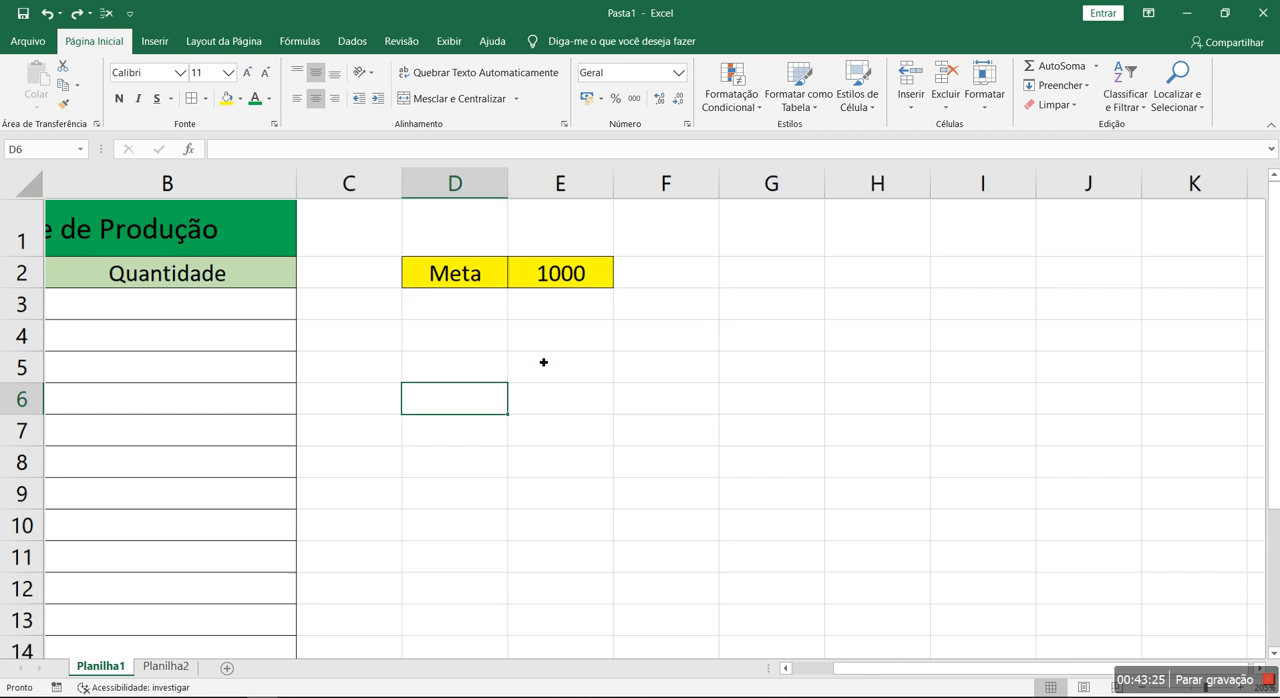
pyautogui.moveTo(215, 359)
pyautogui.mouseDown()
pyautogui.moveTo(343, 360)
pyautogui.moveTo(231, 358)
pyautogui.mouseUp()
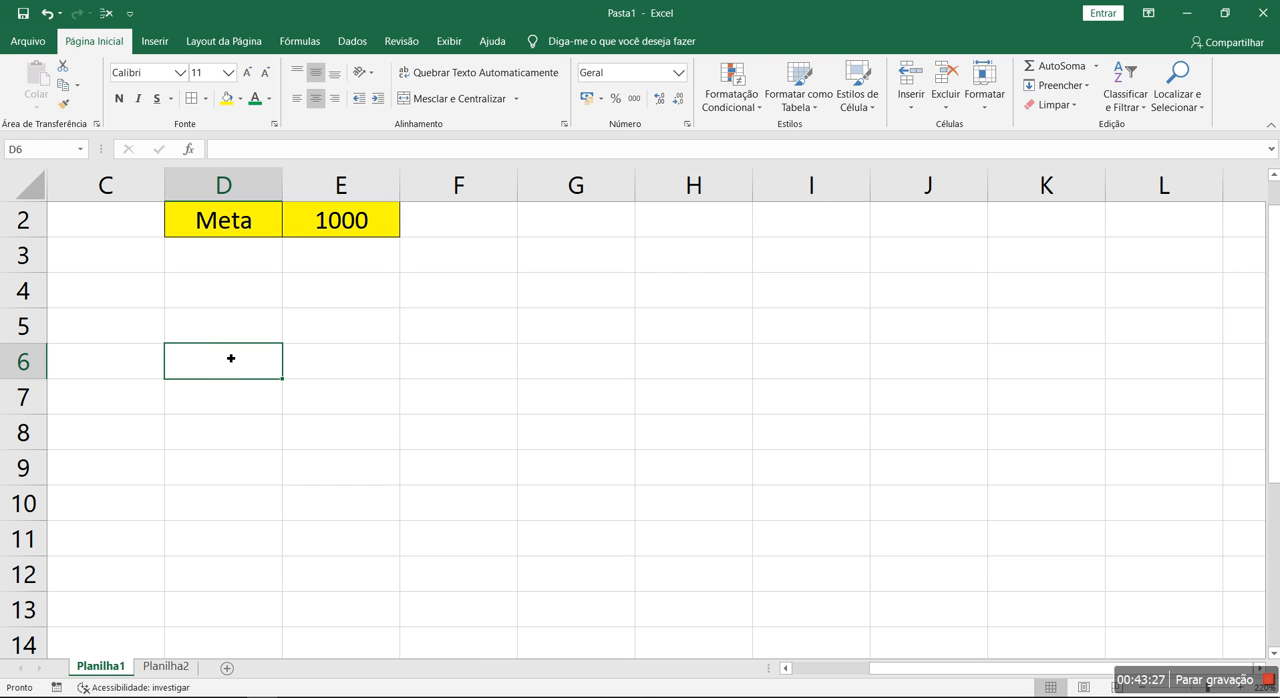
pyautogui.write('Numero')
pyautogui.press('Return')
pyautogui.moveTo(266, 363); pyautogui.dragTo(391, 360)
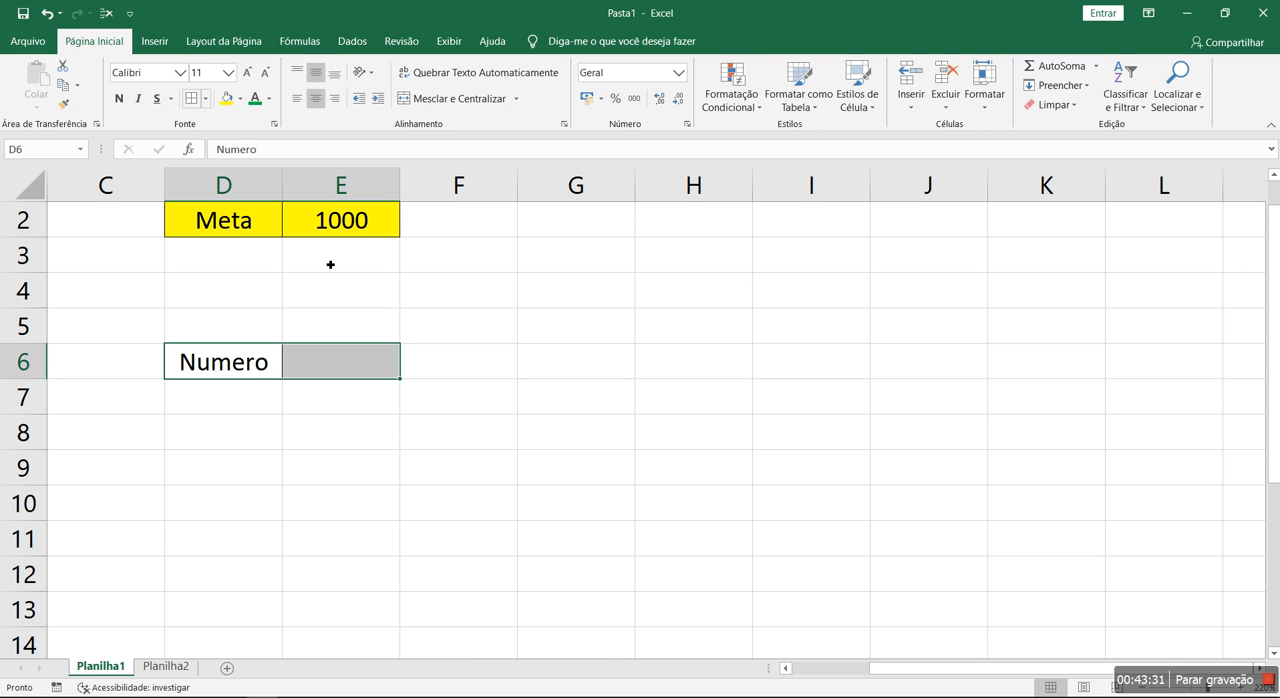
# Start a new conditional formatting rule for E6 that applies to cell values between 0 and 2
pyautogui.click(354, 372)
pyautogui.click(724, 100)
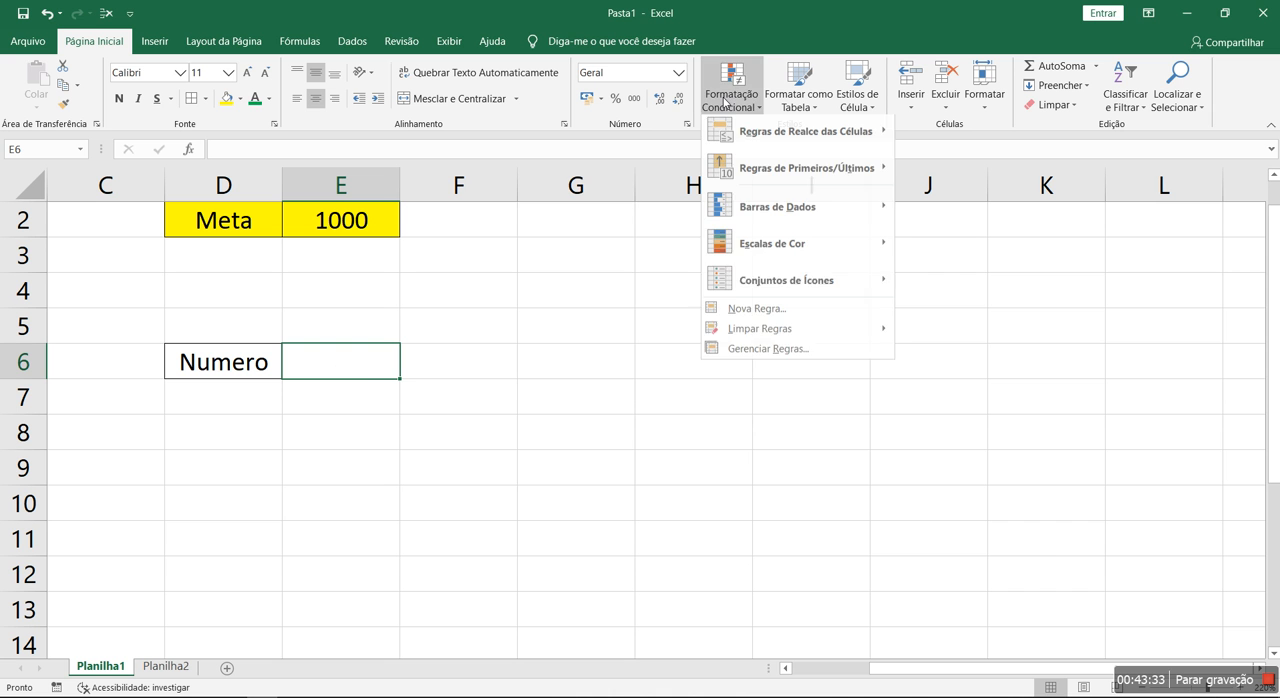
pyautogui.click(770, 355)
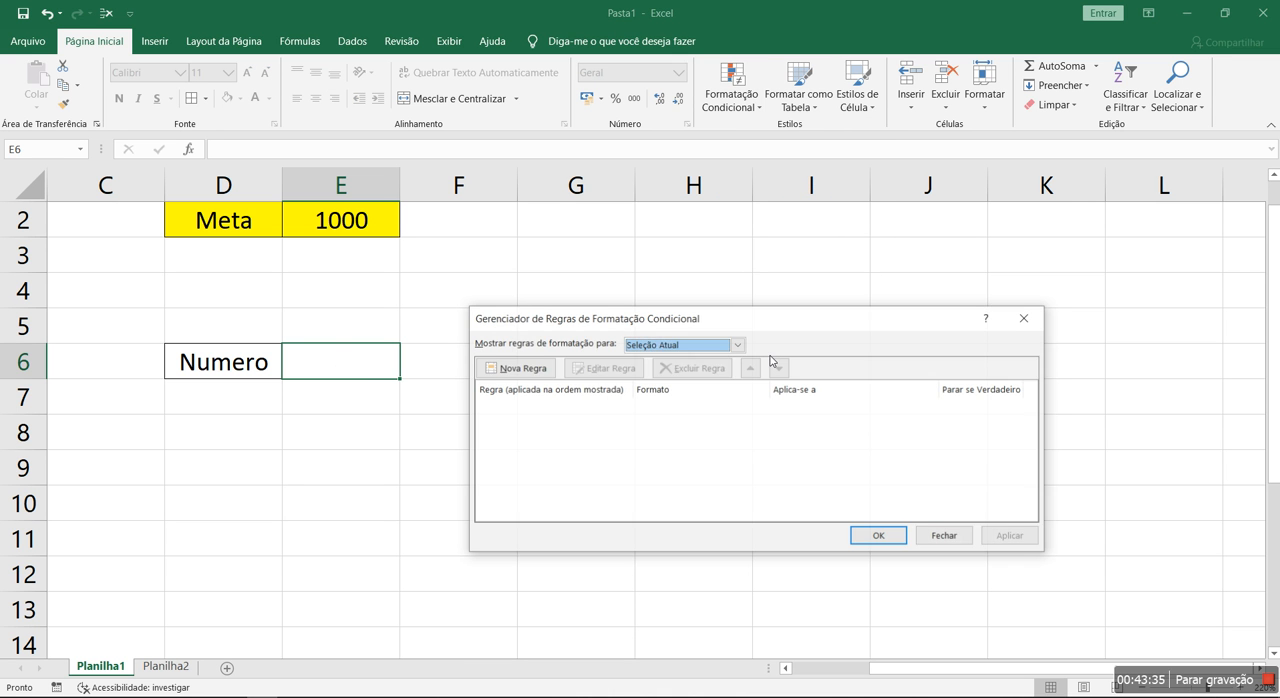
pyautogui.click(518, 369)
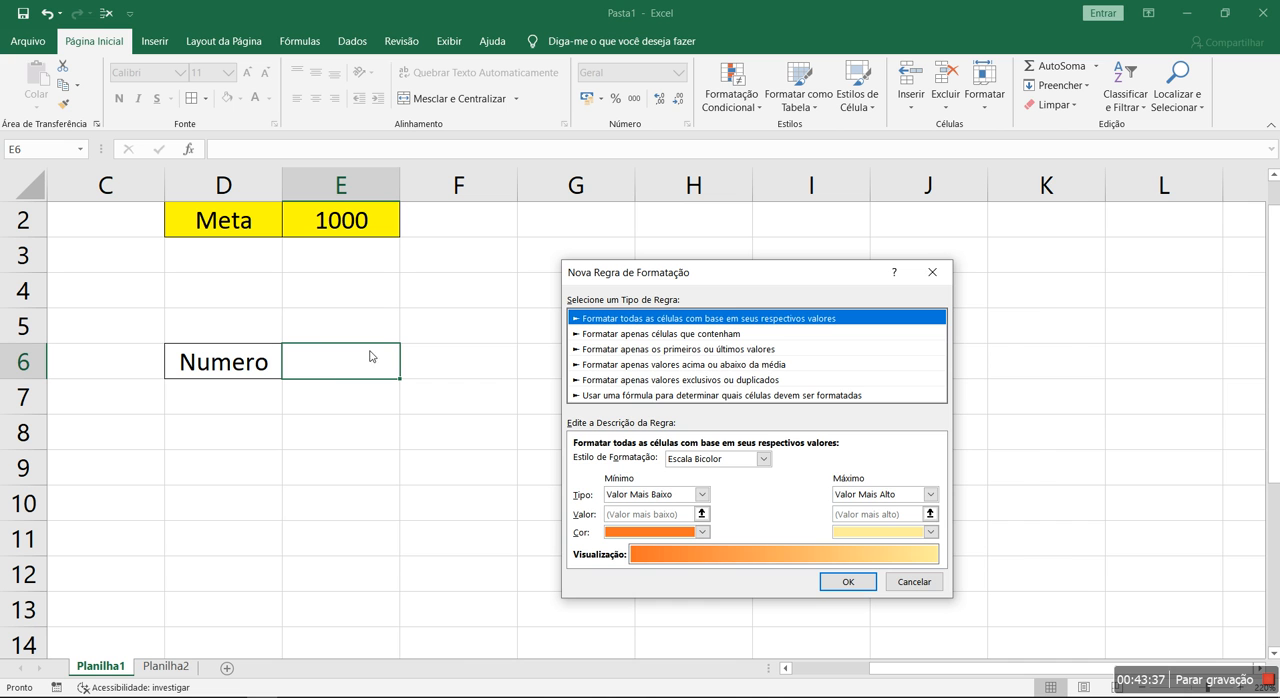
pyautogui.click(674, 336)
pyautogui.click(748, 461)
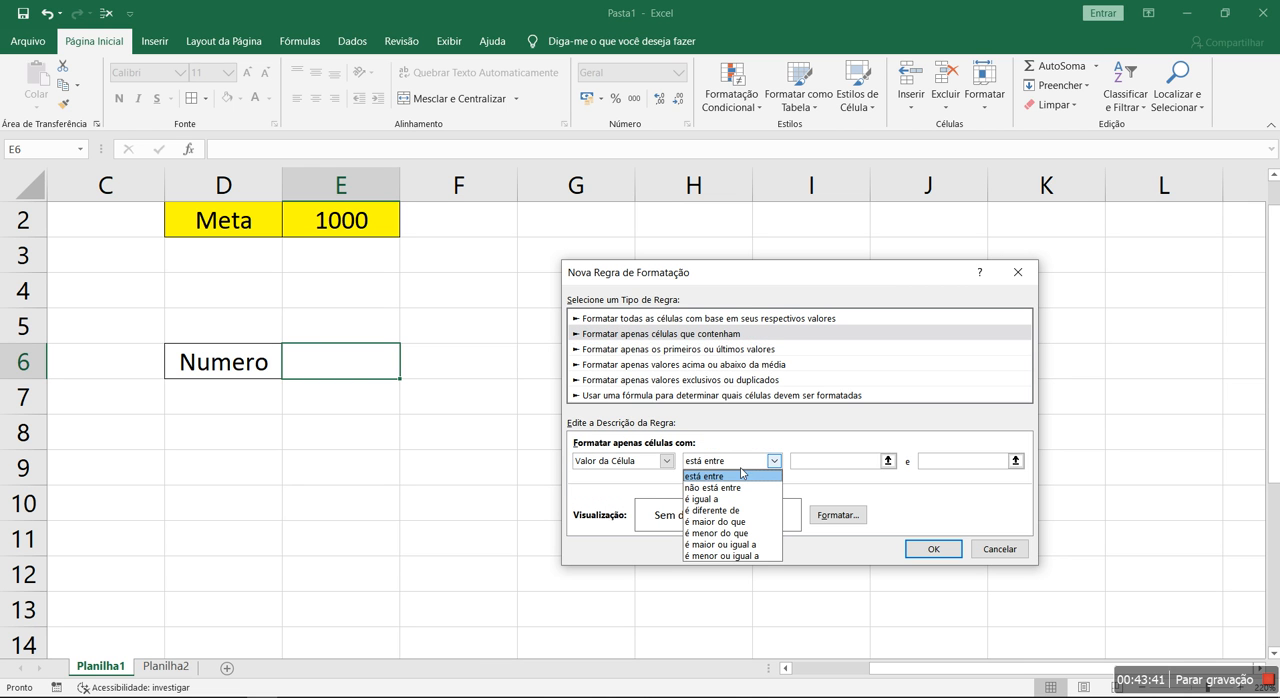
pyautogui.click(746, 477)
pyautogui.click(825, 463)
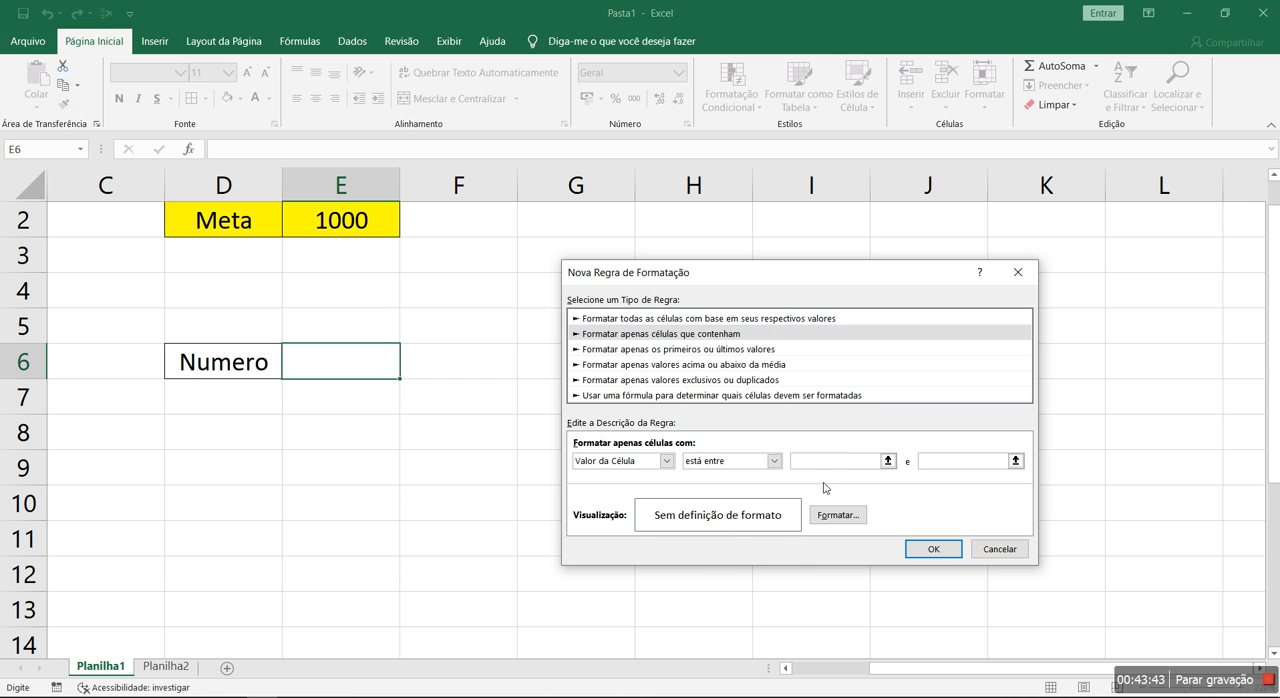
pyautogui.write('02')
pyautogui.press('BackSpace')
pyautogui.click(958, 463)
# Give the 0-to-2 rule a light green fill and add it to E6's rules
pyautogui.click(838, 516)
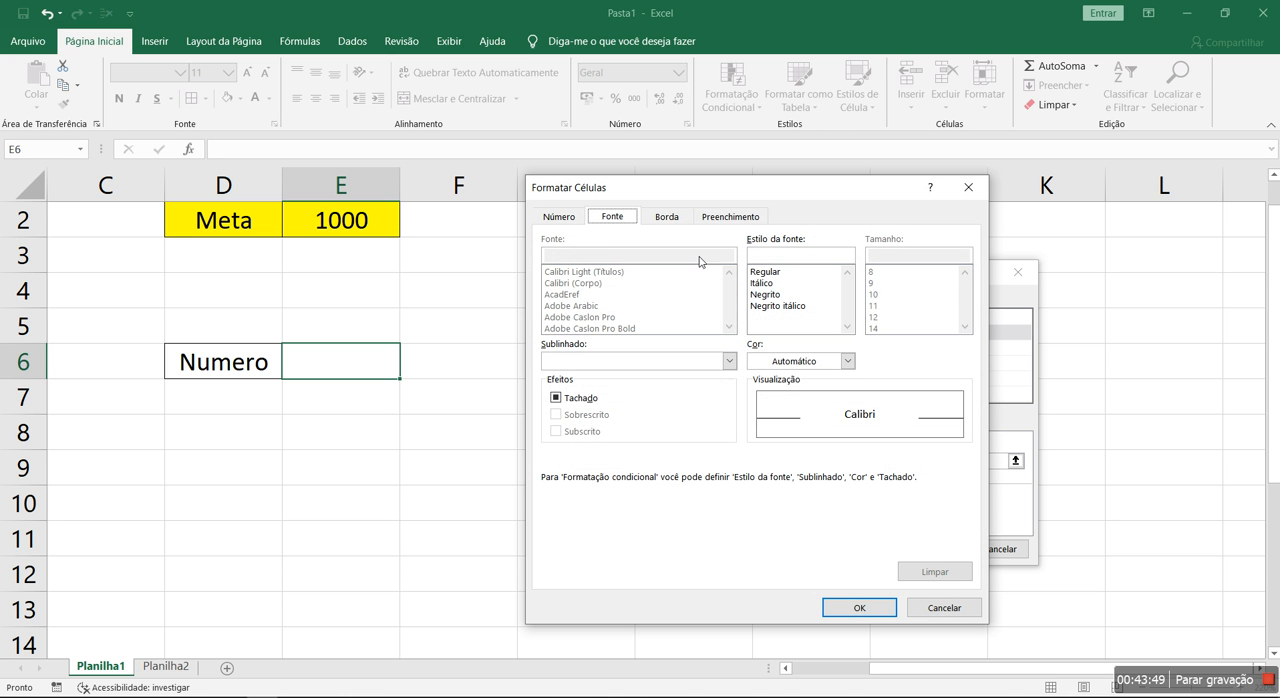
pyautogui.click(720, 218)
pyautogui.click(616, 375)
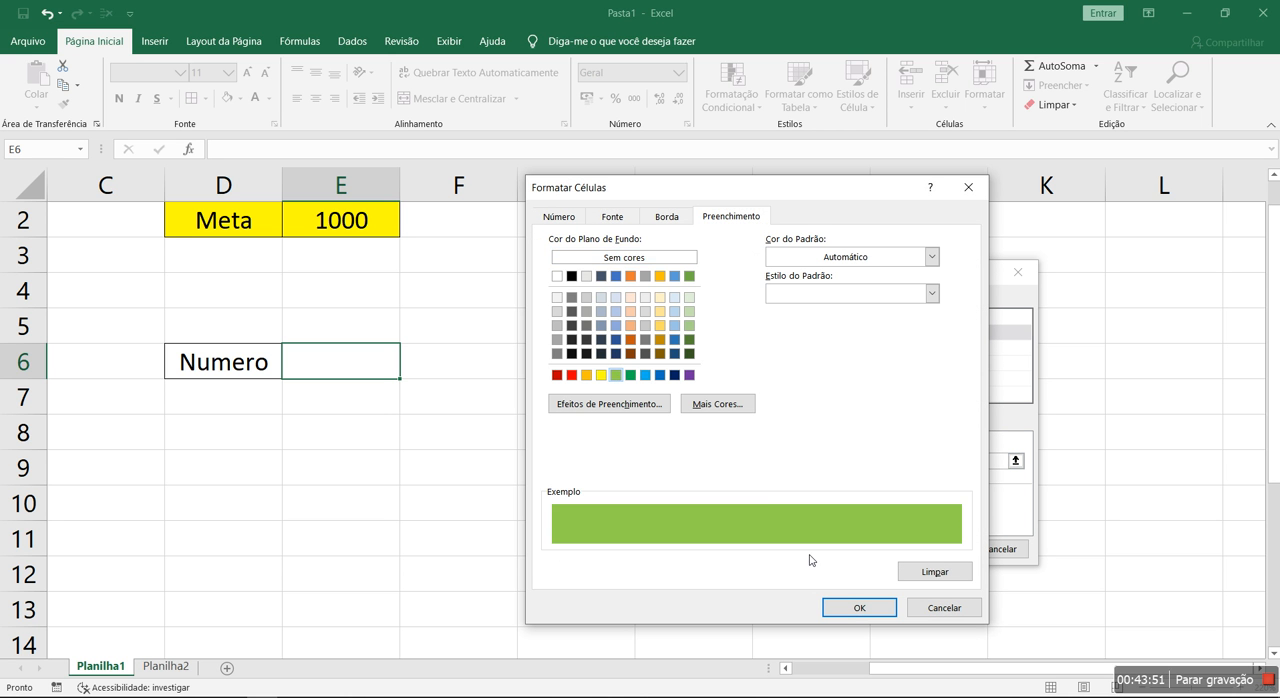
pyautogui.click(859, 607)
pyautogui.click(922, 547)
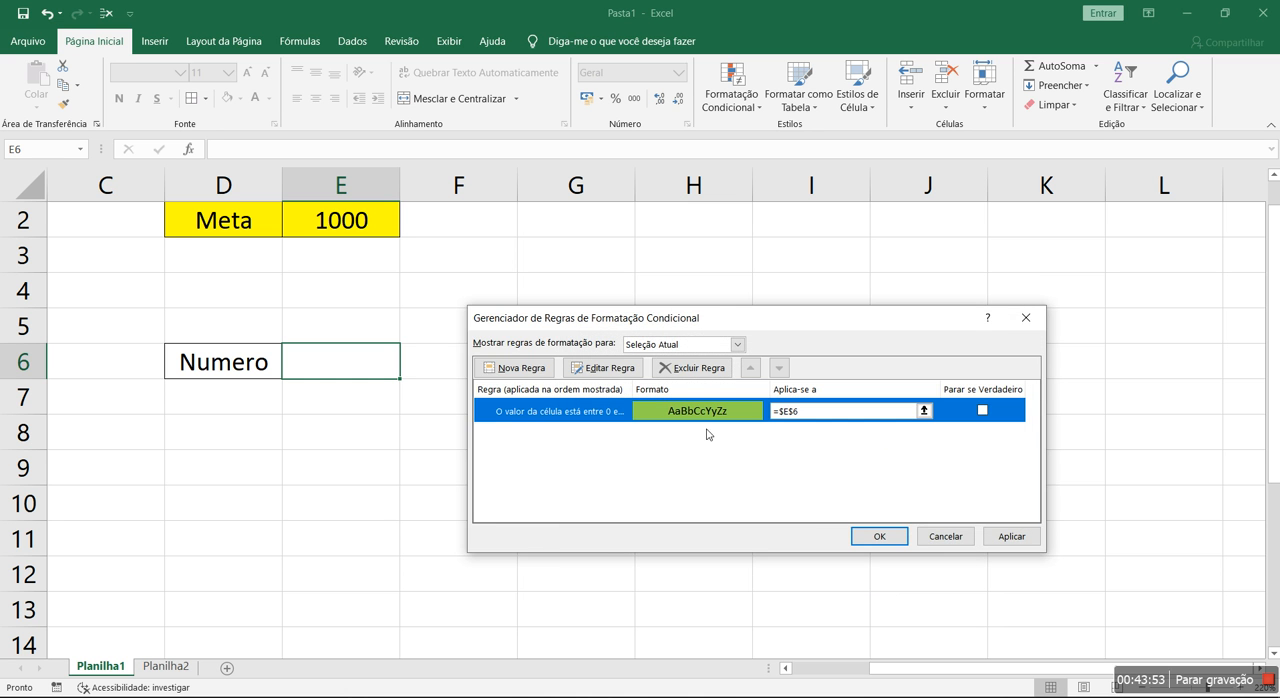
# Add a second rule for E6 that fills cell values between 2 and 4 in yellow
pyautogui.click(507, 370)
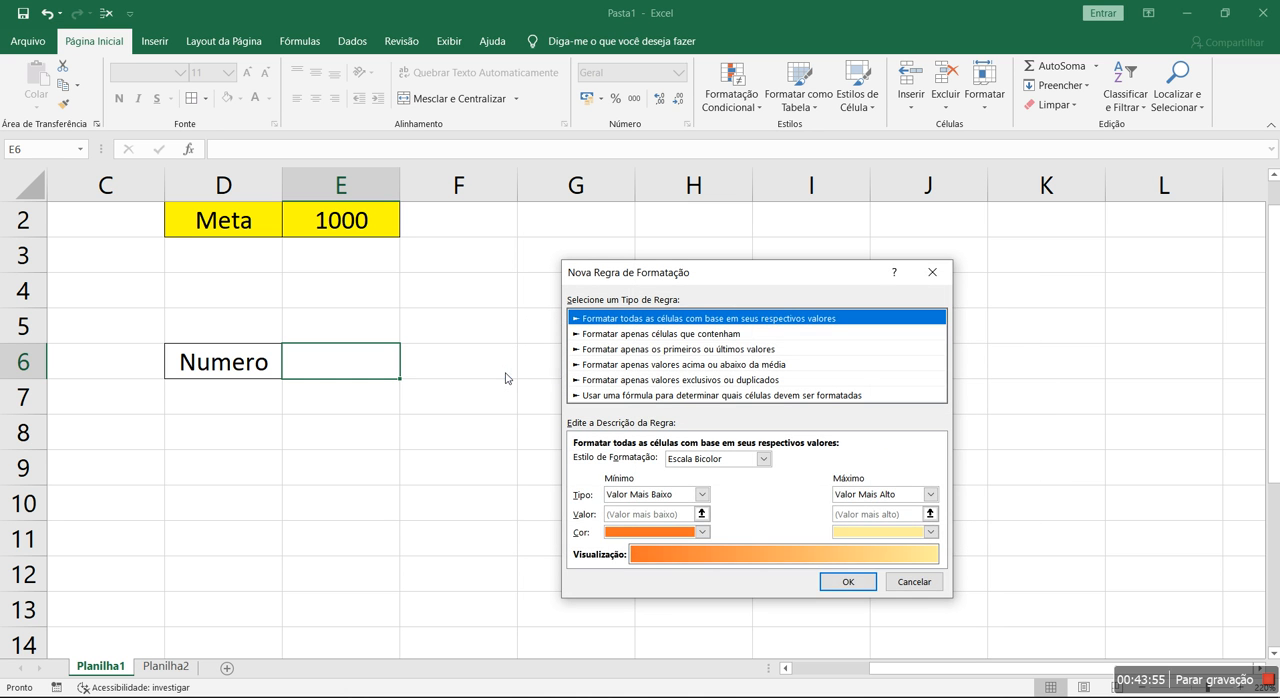
pyautogui.click(655, 341)
pyautogui.click(819, 469)
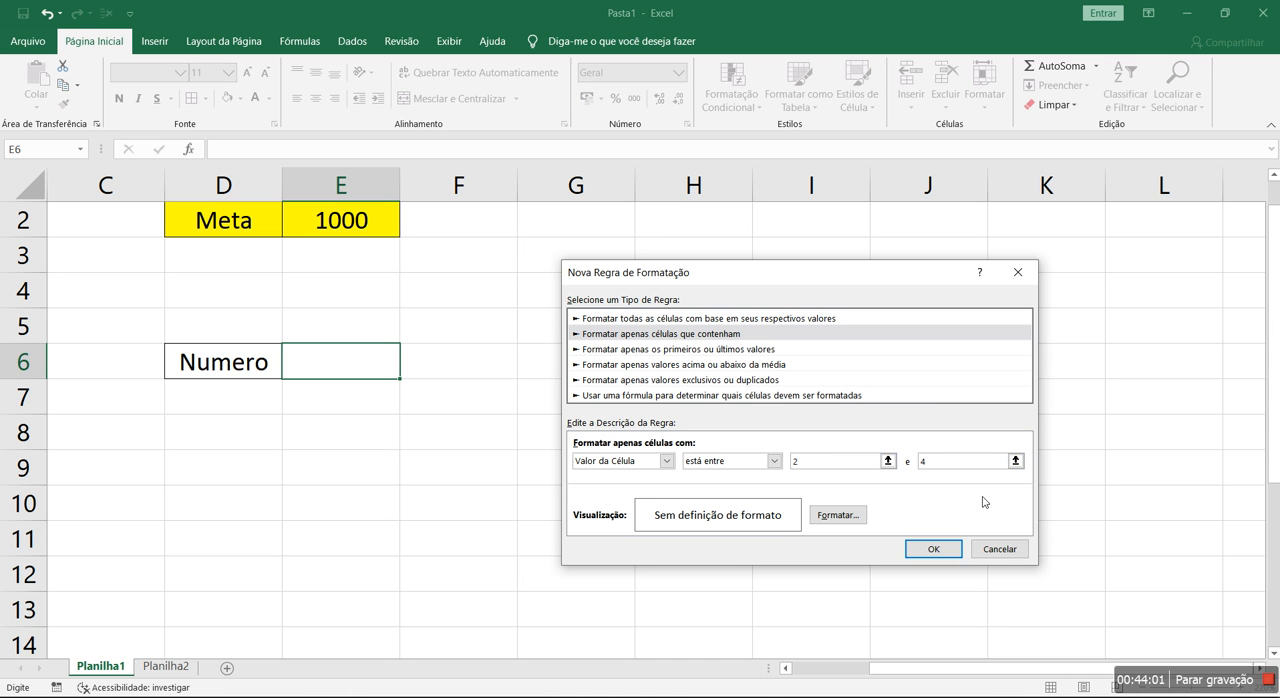
pyautogui.click(838, 515)
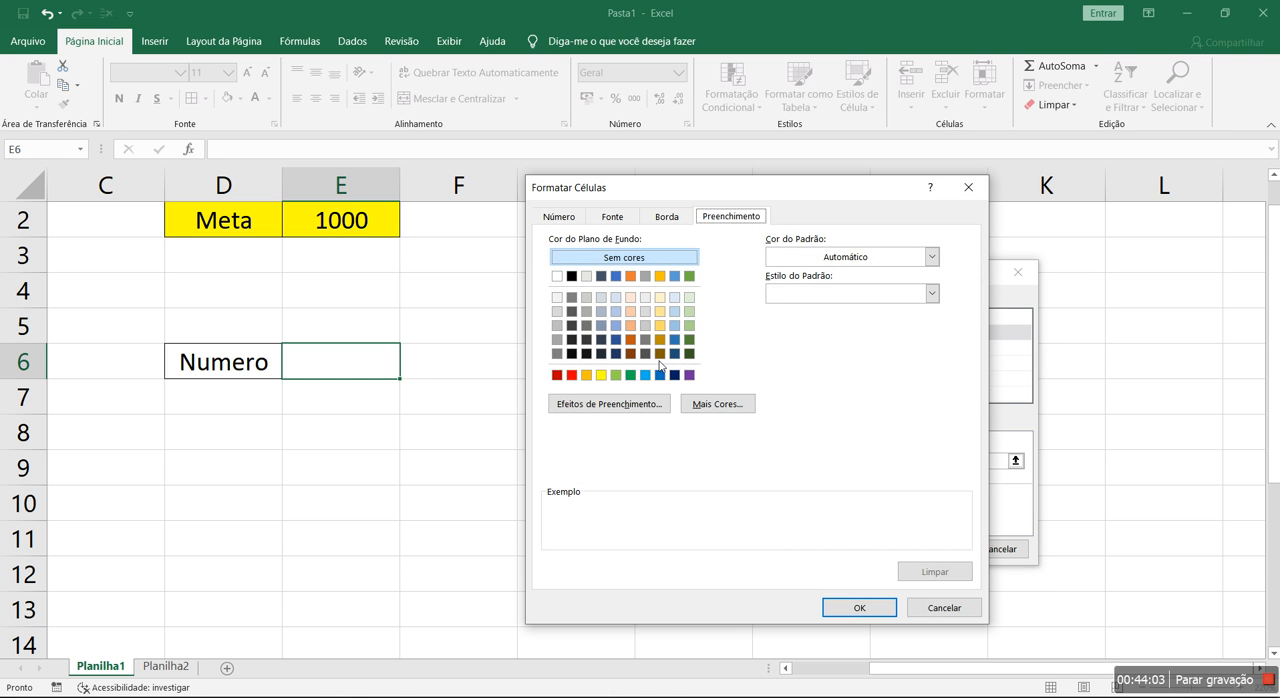
pyautogui.click(601, 375)
pyautogui.click(884, 608)
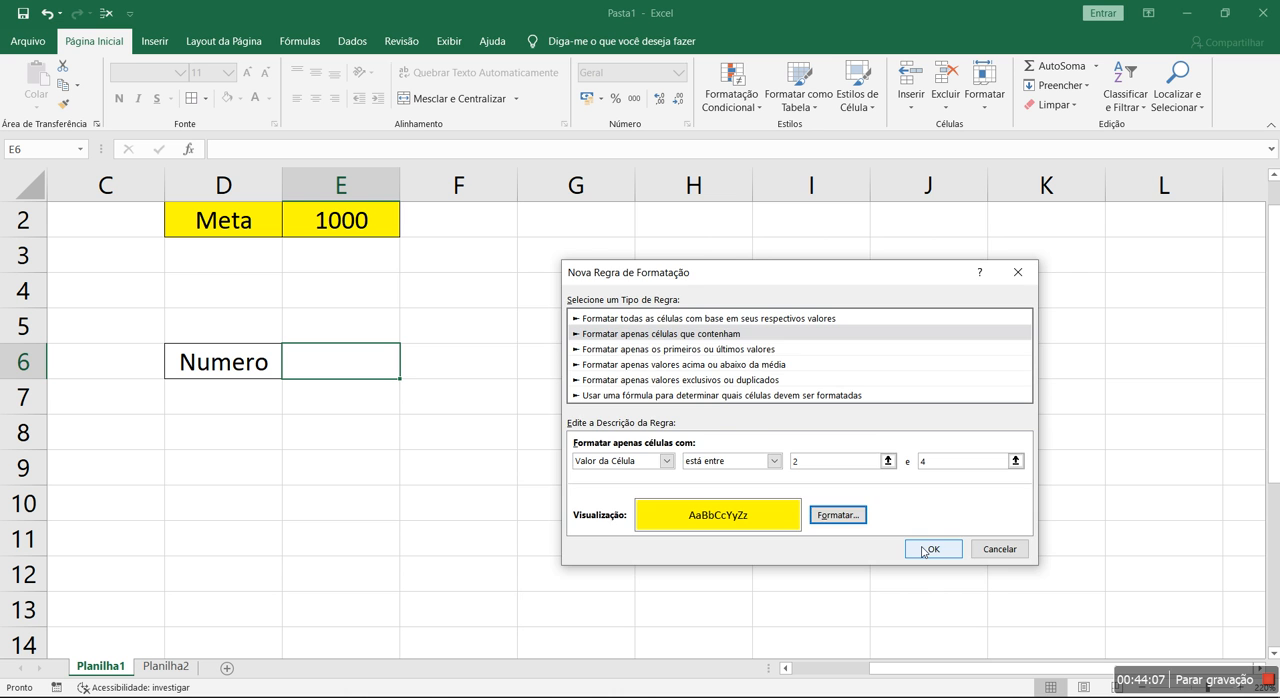
pyautogui.click(924, 551)
# Add a third rule for E6 that fills values equal to 10 in red, and apply all the rules
pyautogui.click(525, 372)
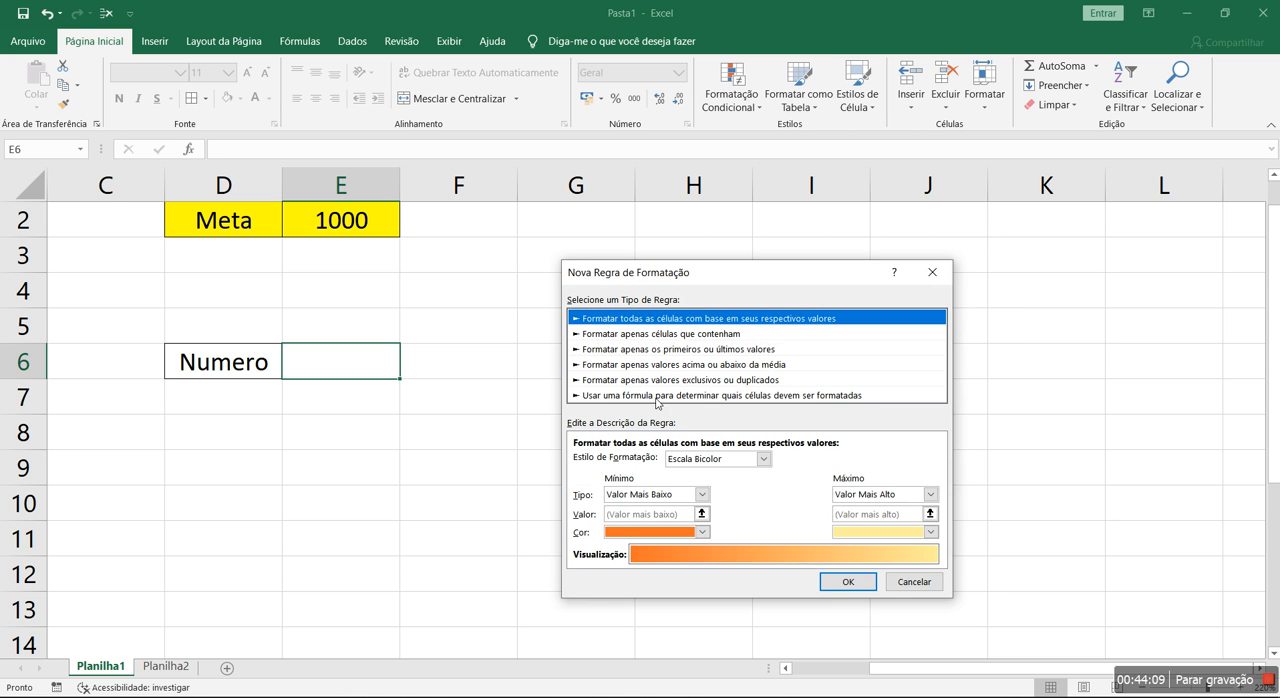
pyautogui.click(690, 337)
pyautogui.click(743, 462)
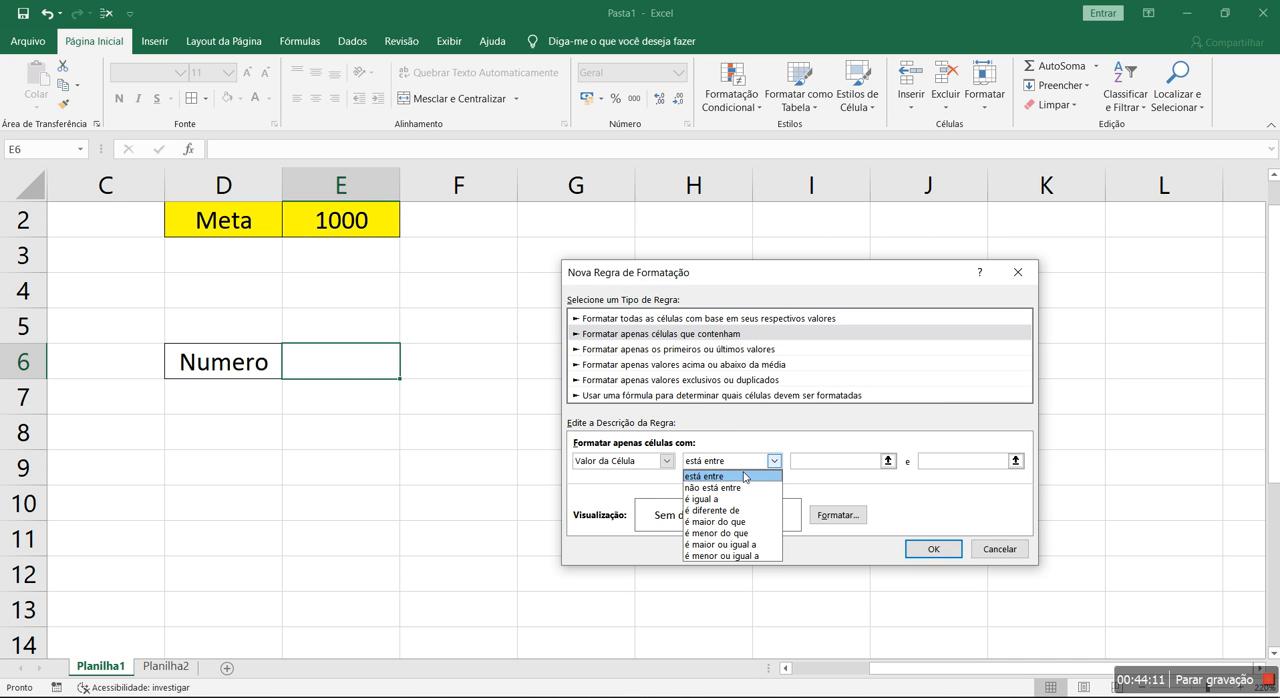
pyautogui.click(705, 499)
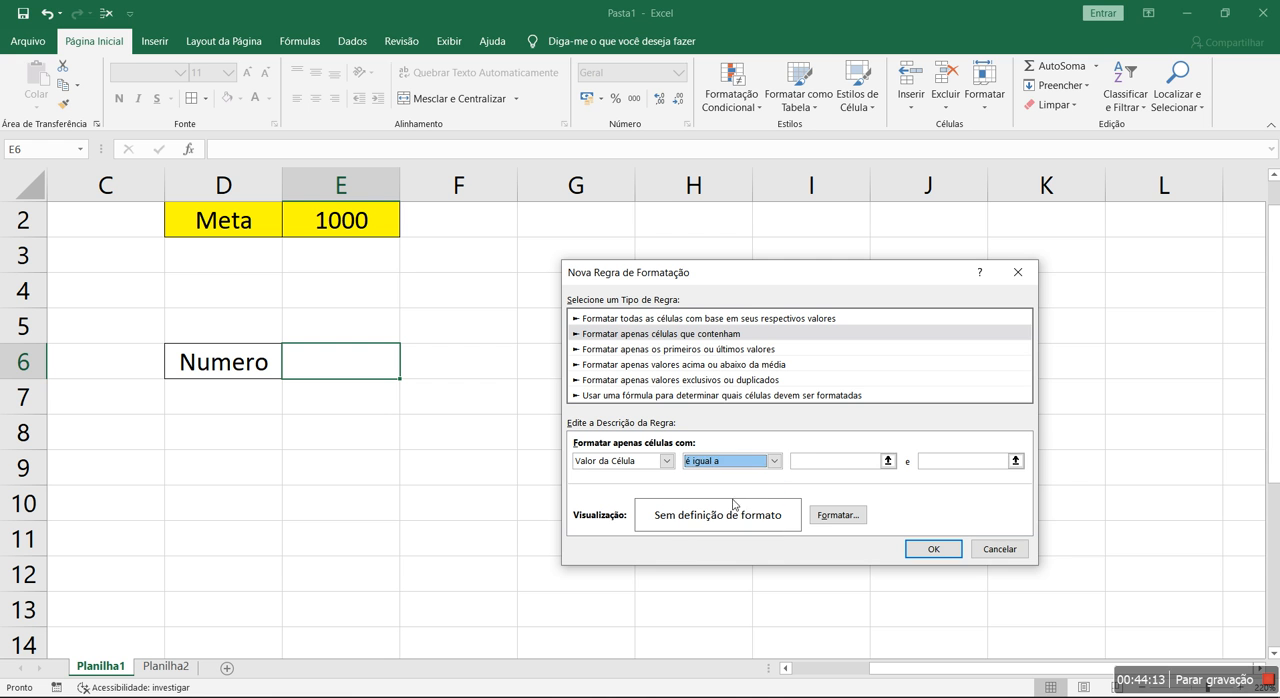
pyautogui.click(822, 463)
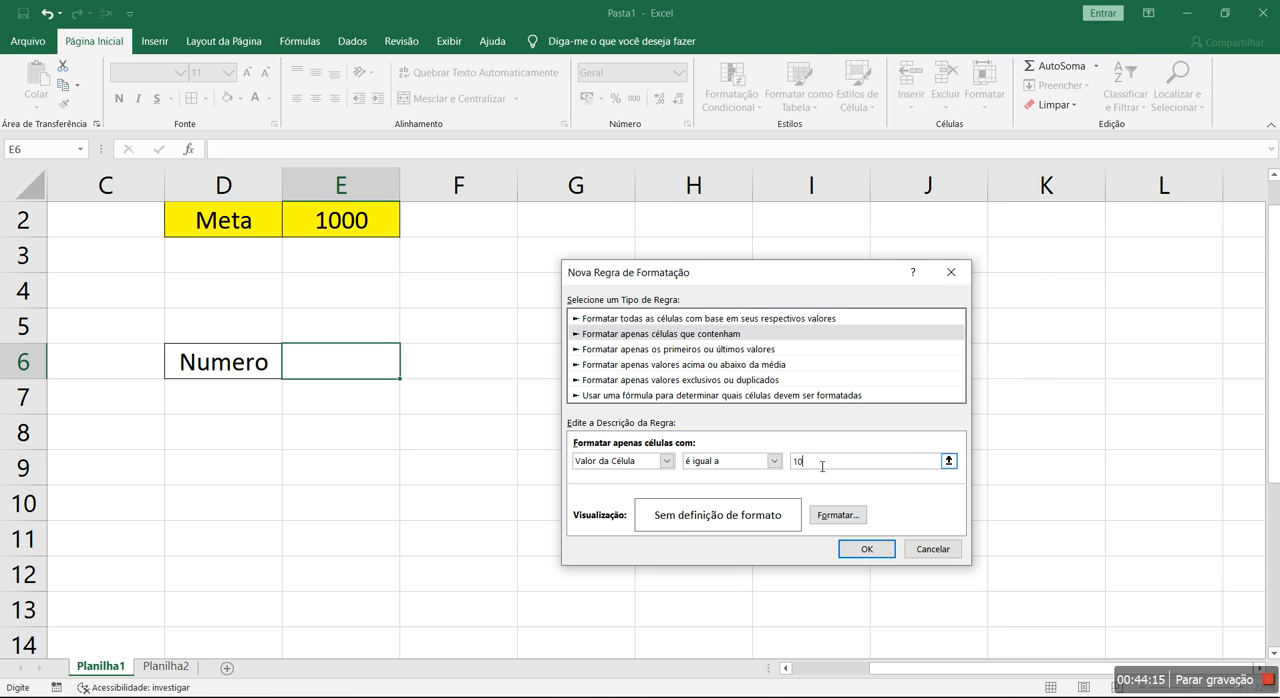
pyautogui.click(838, 515)
pyautogui.click(571, 375)
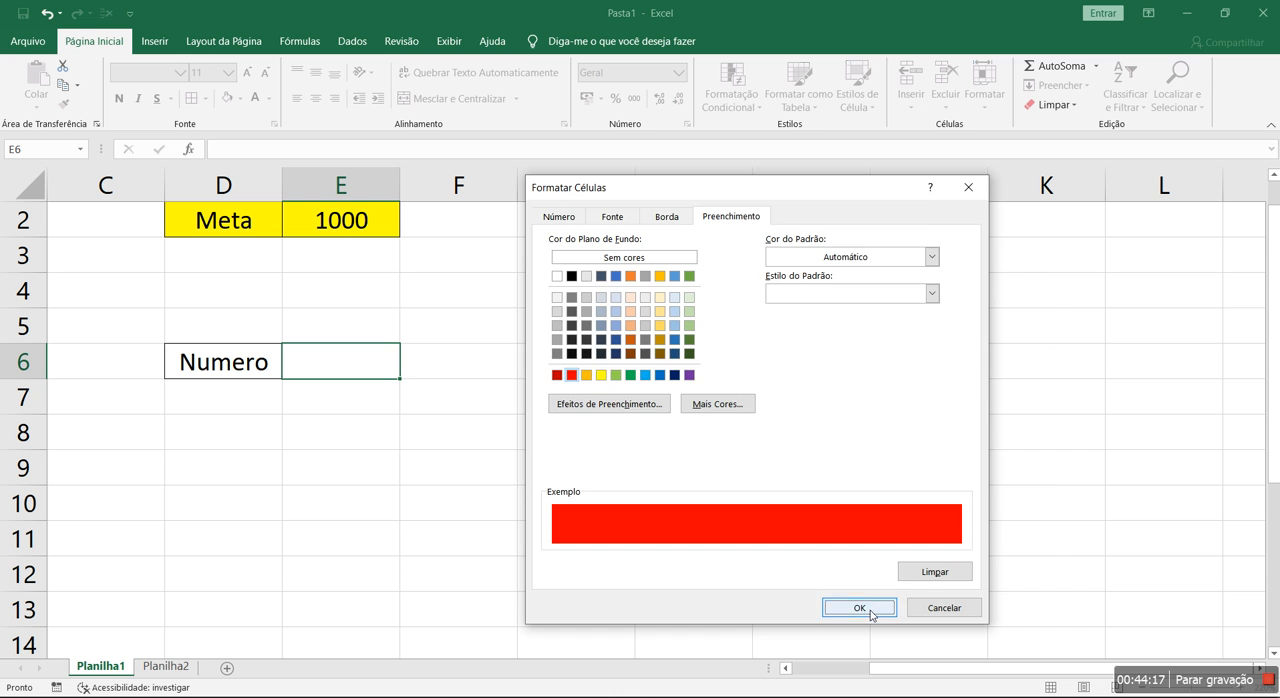
pyautogui.click(859, 607)
pyautogui.click(864, 553)
pyautogui.click(1011, 536)
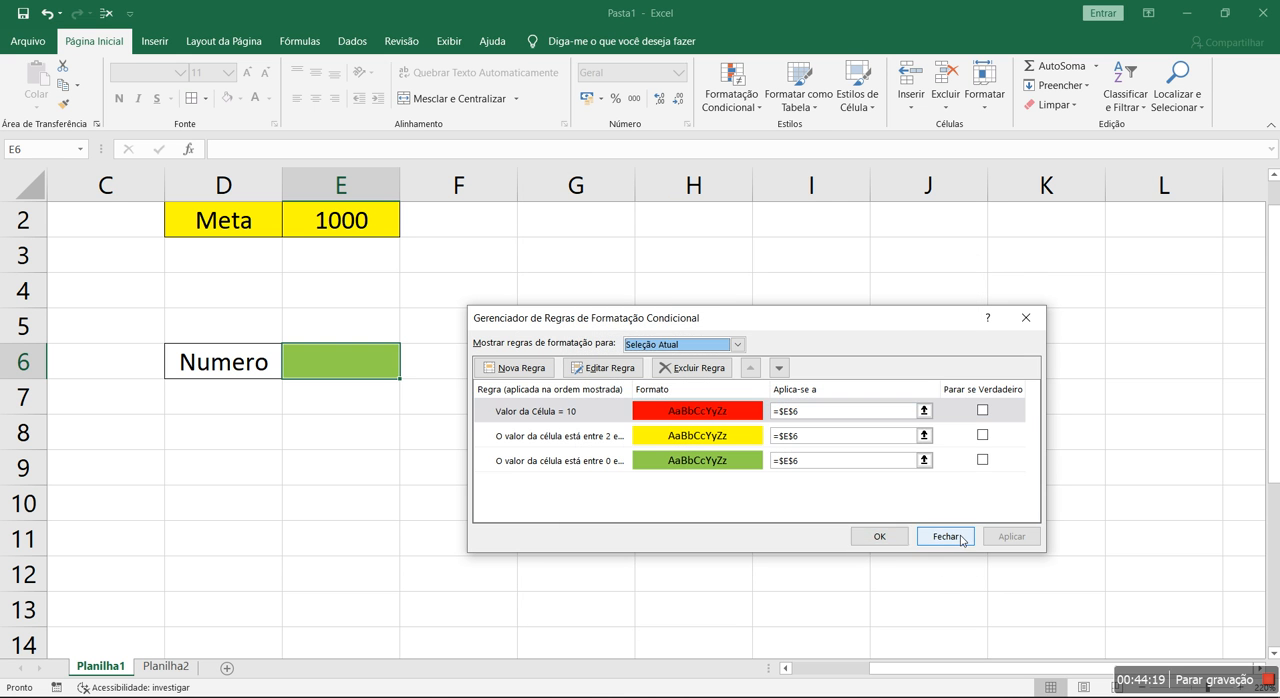
pyautogui.click(879, 536)
pyautogui.click(720, 537)
# Test E6's rules by entering the values 1, 2, 3, 4 and 5 one after another
pyautogui.click(347, 352)
pyautogui.write('1')
pyautogui.press('Return')
pyautogui.click(348, 358)
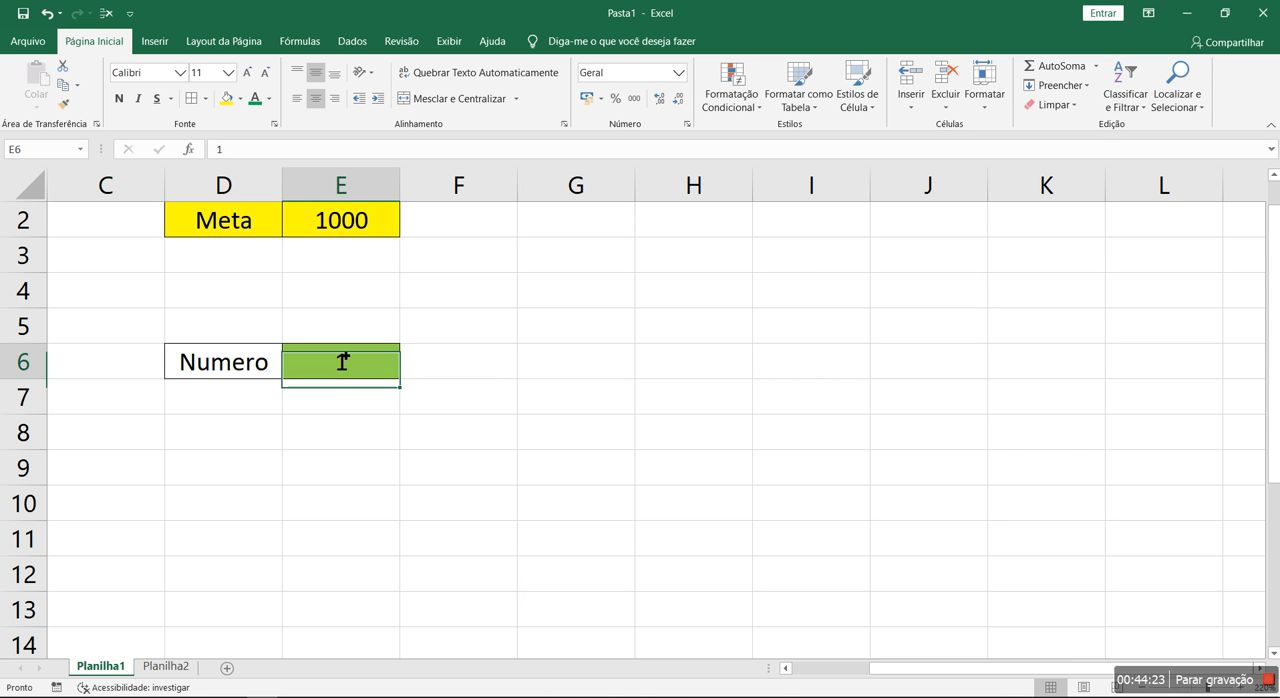
pyautogui.write('2')
pyautogui.press('Return')
pyautogui.click(345, 356)
pyautogui.write('3')
pyautogui.press('Return')
pyautogui.click(345, 357)
pyautogui.write('4')
pyautogui.press('Return')
pyautogui.click(345, 357)
pyautogui.write('5')
pyautogui.press('Return')
# Continue testing E6 with the values 6, 7, 8, 9 and 10 one after another
pyautogui.click(345, 357)
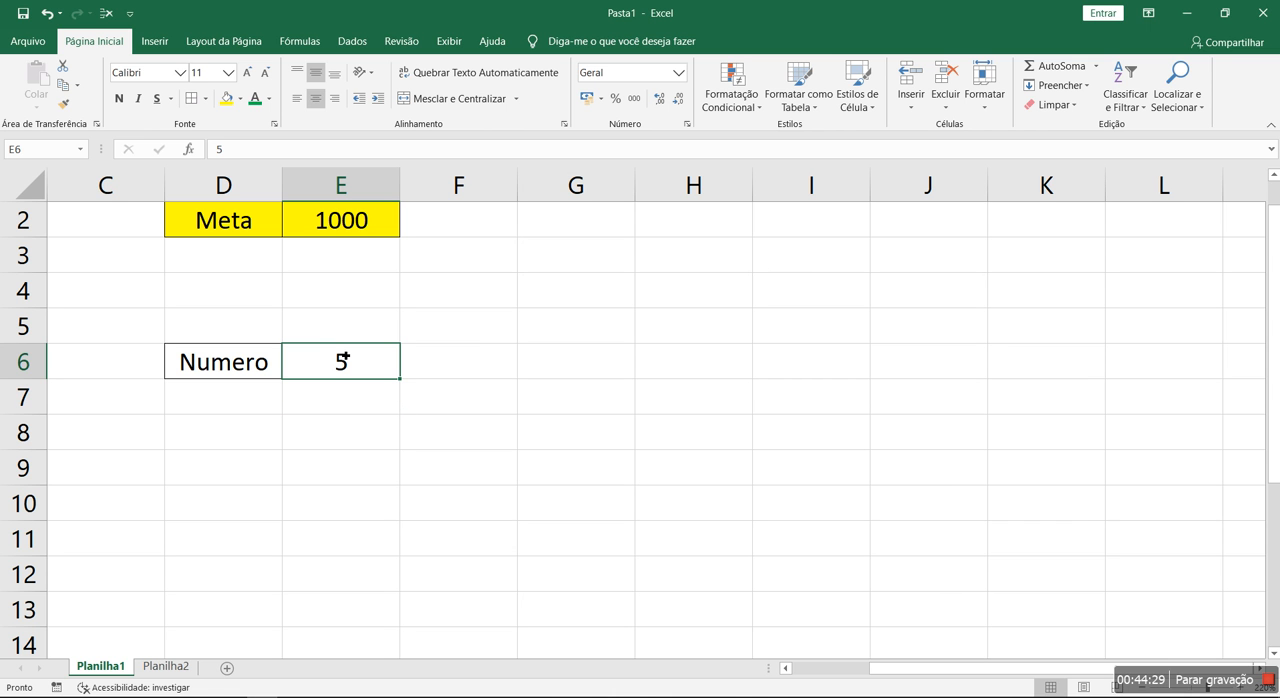
pyautogui.write('6')
pyautogui.press('Return')
pyautogui.click(345, 357)
pyautogui.write('7')
pyautogui.press('Return')
pyautogui.write('8')
pyautogui.click(345, 357)
pyautogui.press('Return')
pyautogui.press('Delete')
pyautogui.click(345, 357)
pyautogui.write('8')
pyautogui.press('Return')
pyautogui.click(345, 357)
pyautogui.write('9')
pyautogui.press('Return')
pyautogui.click(345, 357)
pyautogui.write('10')
pyautogui.press('Return')
# Review the conditional formatting rules of E6 in the rules manager, including the rule starting at 0
pyautogui.click(345, 357)
pyautogui.click(731, 88)
pyautogui.click(787, 352)
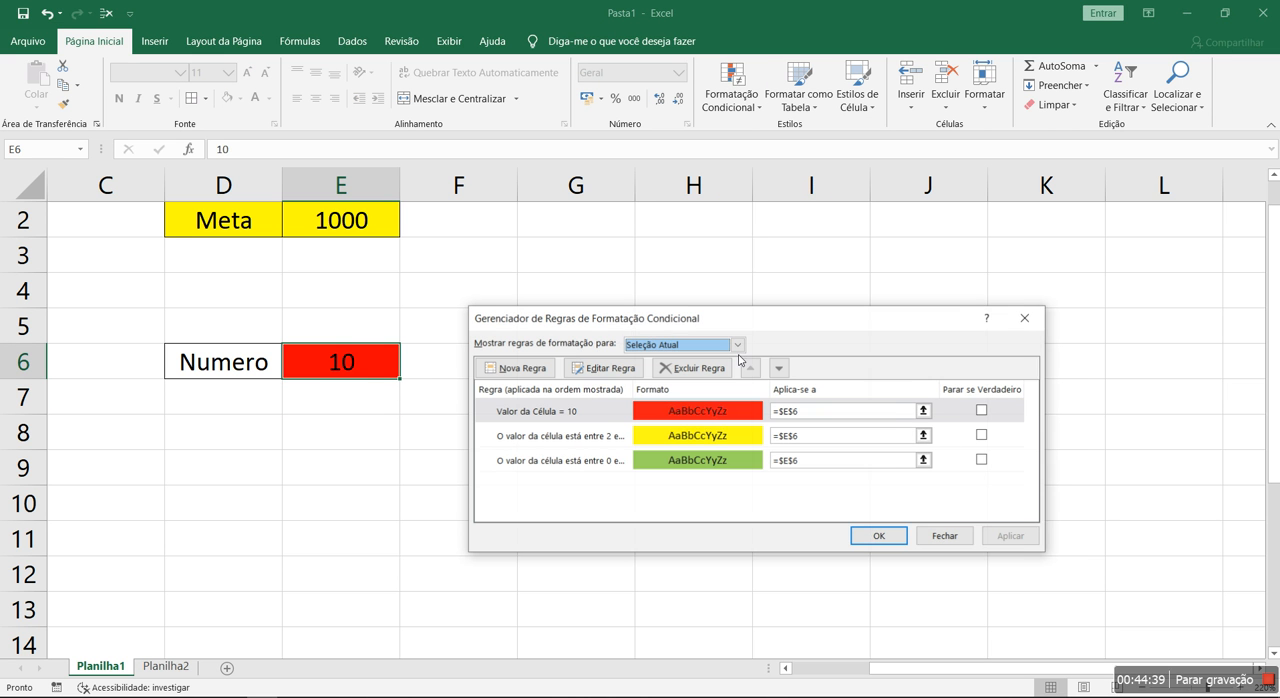
pyautogui.click(551, 464)
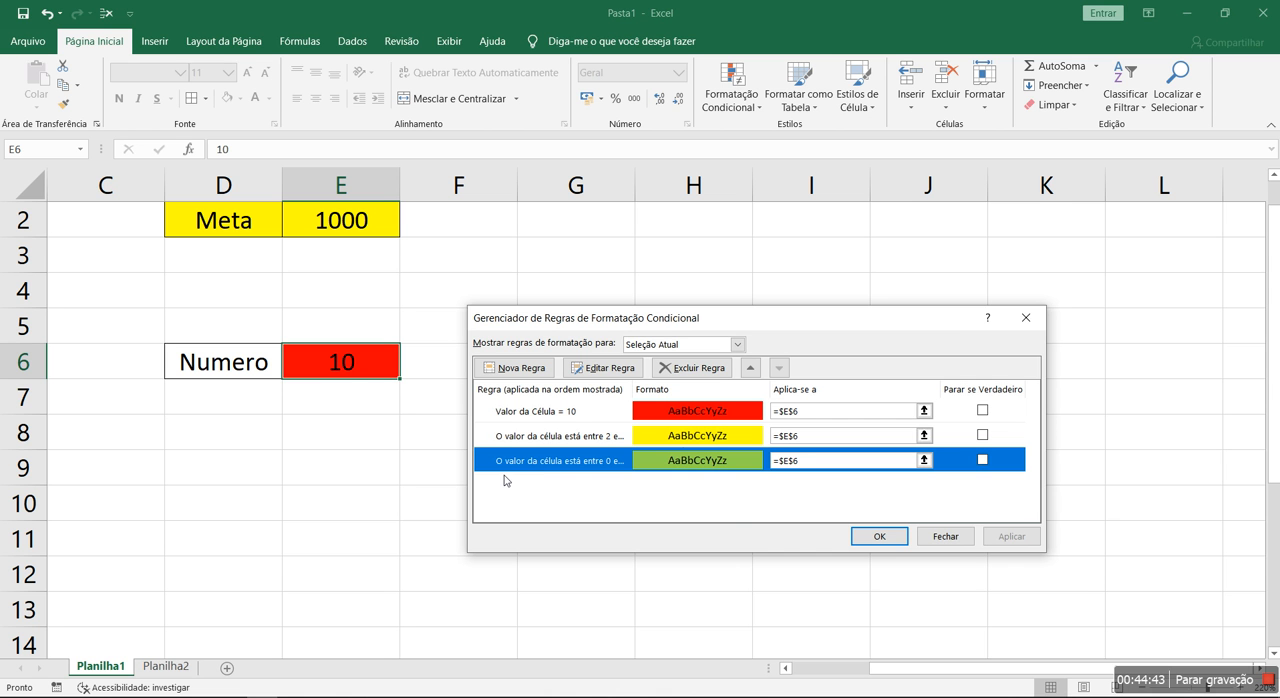
pyautogui.click(946, 536)
# Test the lower rule boundaries in E6 with the values 0, 1 and 2
pyautogui.write('0')
pyautogui.press('Return')
pyautogui.click(329, 352)
pyautogui.write('1')
pyautogui.press('Return')
pyautogui.click(329, 352)
pyautogui.write('2')
pyautogui.press('Return')
# Test E6 with the values 0,5, 0,44, 2 and 1,9 in turn
pyautogui.click(329, 352)
pyautogui.write('0,5')
pyautogui.press('Return')
pyautogui.click(329, 352)
pyautogui.write('0,44')
pyautogui.press('Return')
pyautogui.click(329, 355)
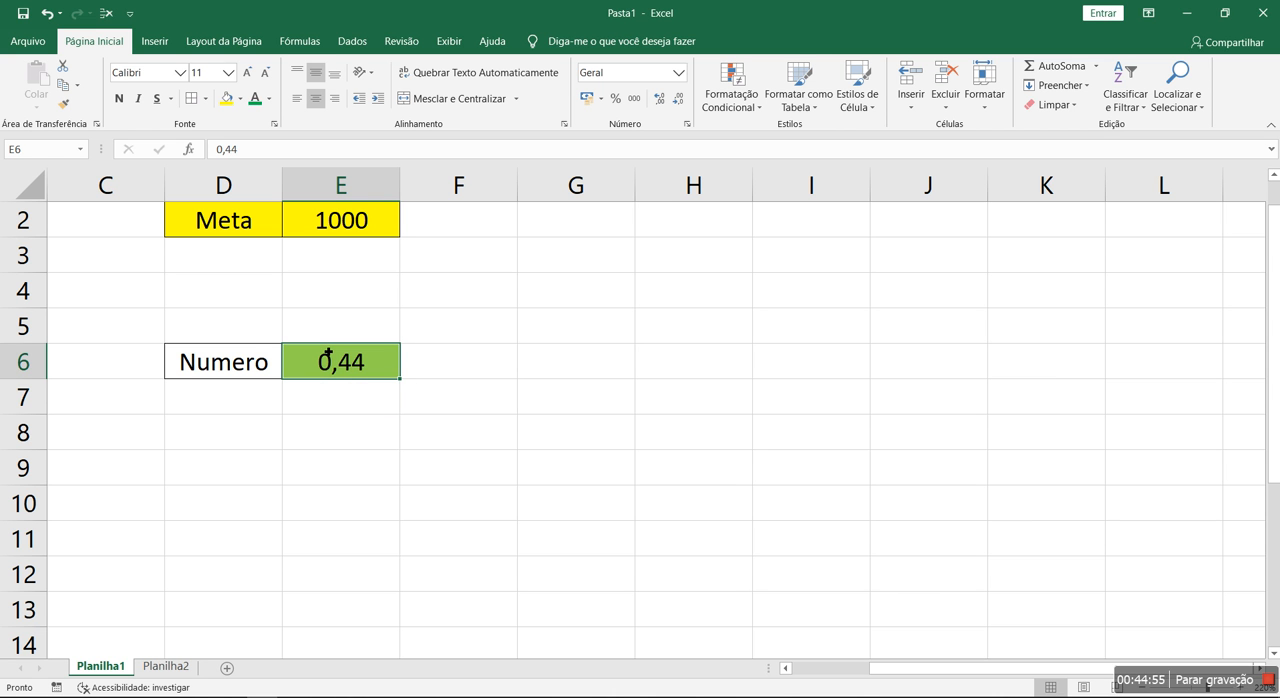
pyautogui.write('2')
pyautogui.press('Return')
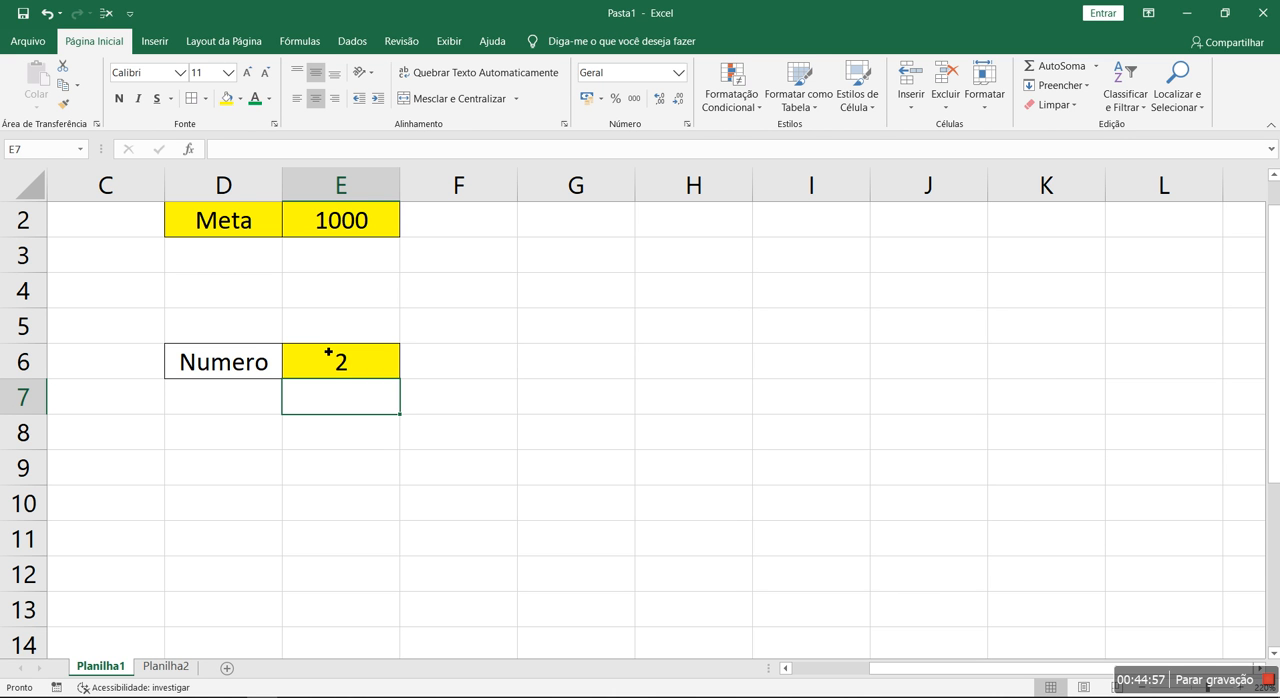
pyautogui.click(362, 377)
pyautogui.write('1,9')
pyautogui.press('Return')
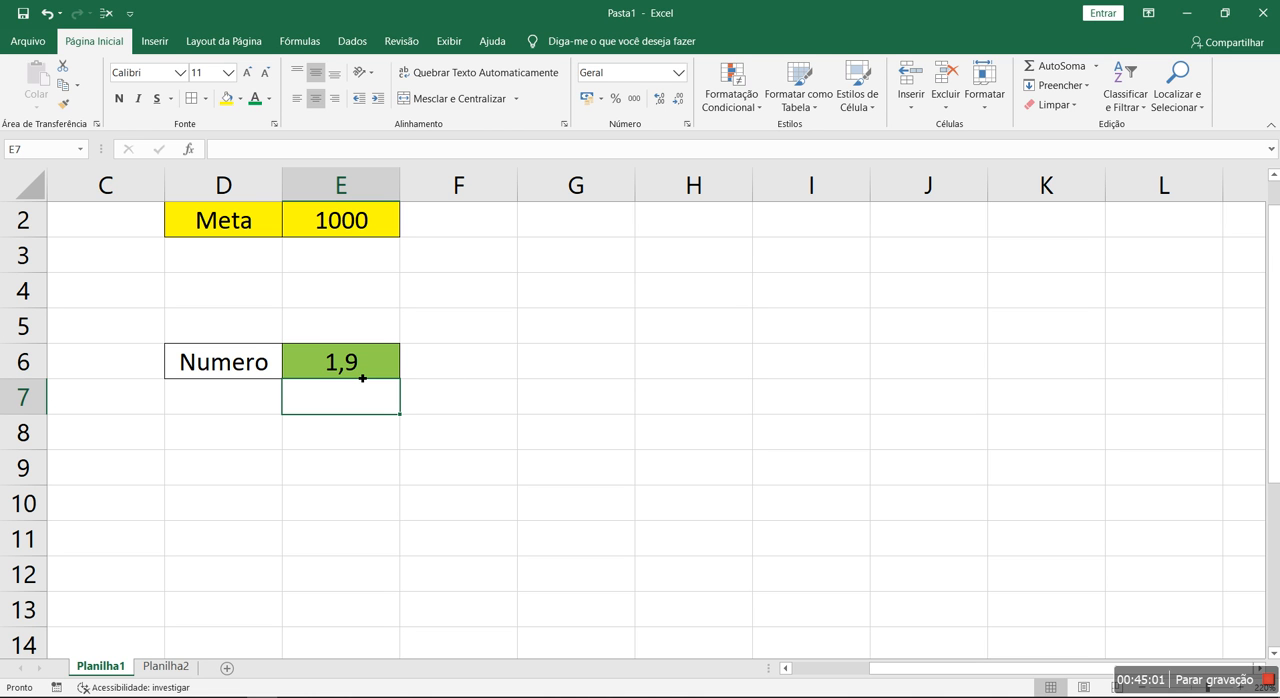
# Write the range note "0 -- 2 -- 4" in E5, above the Numero value
pyautogui.click(368, 375)
pyautogui.click(321, 335)
pyautogui.write('0 -- 2')
pyautogui.press('Return')
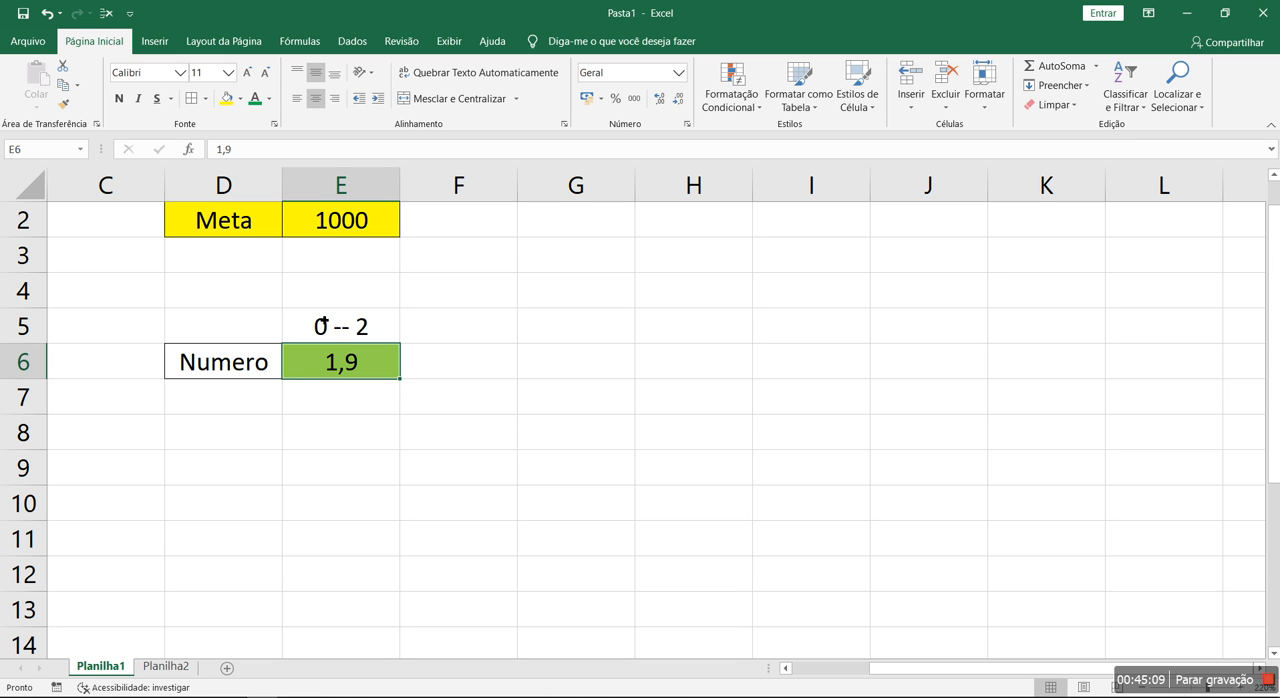
pyautogui.doubleClick(376, 326)
pyautogui.write('-- 4')
pyautogui.press('Return')
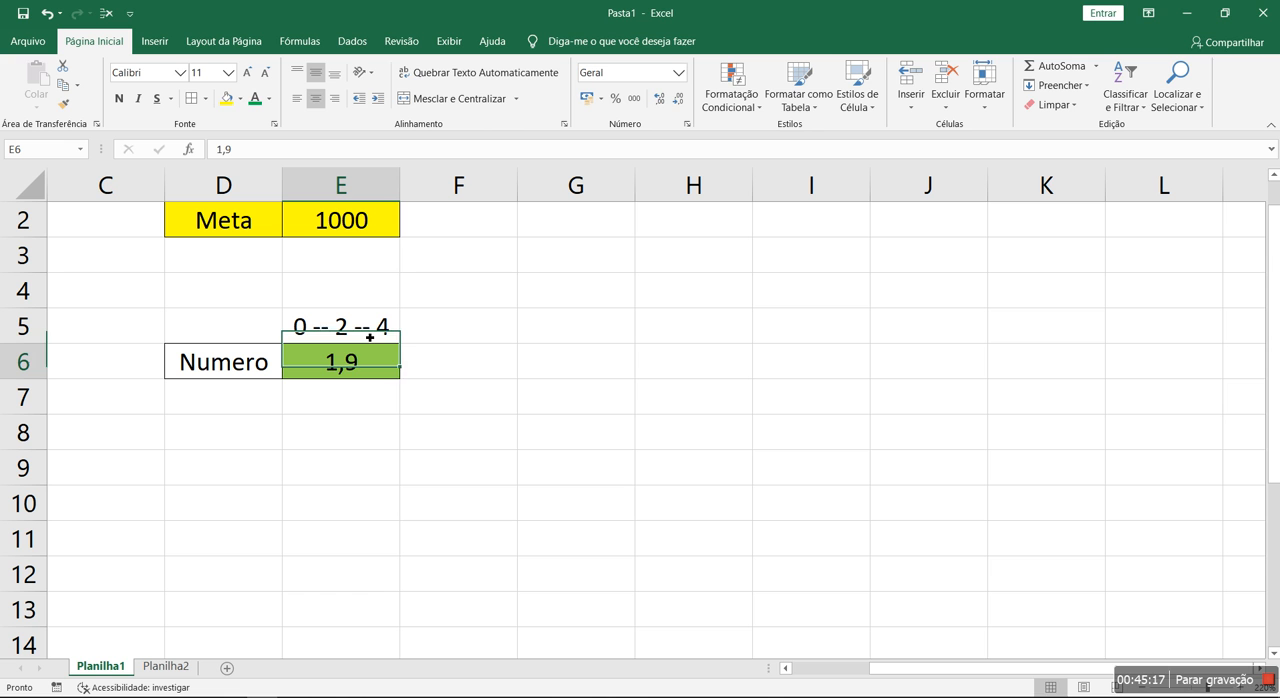
# Test the 0-to-2 range in E6 with the values 0, 0,9, 1,8, 1,999 and 2
pyautogui.write('0')
pyautogui.press('Return')
pyautogui.click(390, 370)
pyautogui.write('0,9')
pyautogui.press('Return')
pyautogui.click(390, 372)
pyautogui.write('1,8')
pyautogui.press('Return')
pyautogui.click(390, 372)
pyautogui.write('1,999')
pyautogui.press('Return')
pyautogui.click(389, 373)
pyautogui.write('2')
pyautogui.press('Return')
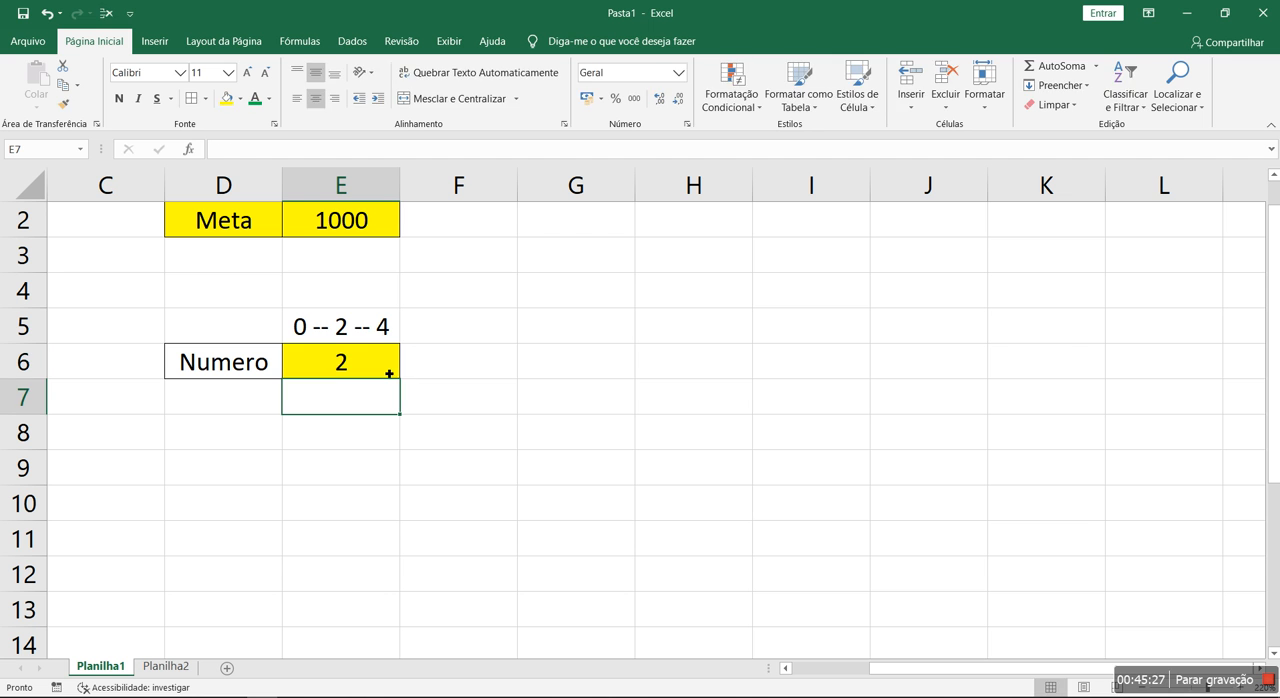
# Highlight the 2-to-4 part of the E5 note, and test E6 with 3, 3,9, 4 and 4,1
pyautogui.doubleClick(346, 336)
pyautogui.moveTo(340, 337); pyautogui.dragTo(408, 344)
pyautogui.click(377, 372)
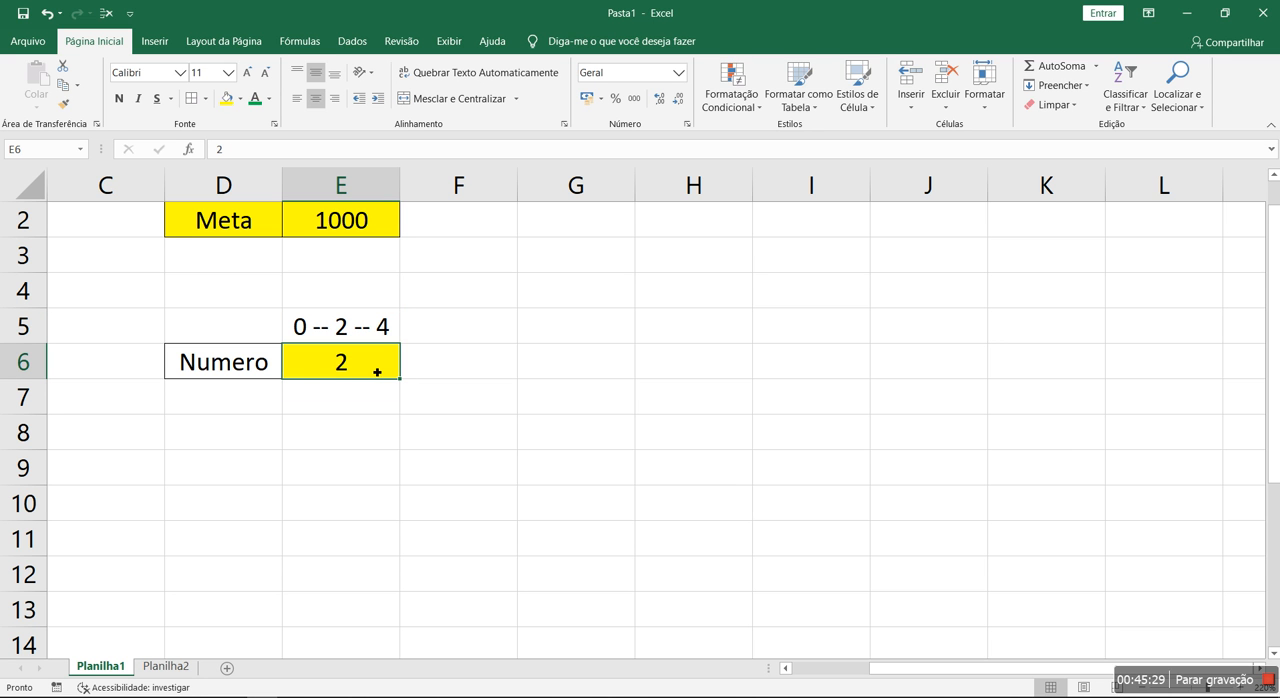
pyautogui.write('3')
pyautogui.press('Return')
pyautogui.click(379, 372)
pyautogui.write('3,9')
pyautogui.press('Return')
pyautogui.click(379, 372)
pyautogui.write('4')
pyautogui.press('Return')
pyautogui.click(379, 372)
pyautogui.write('4,1')
pyautogui.press('Return')
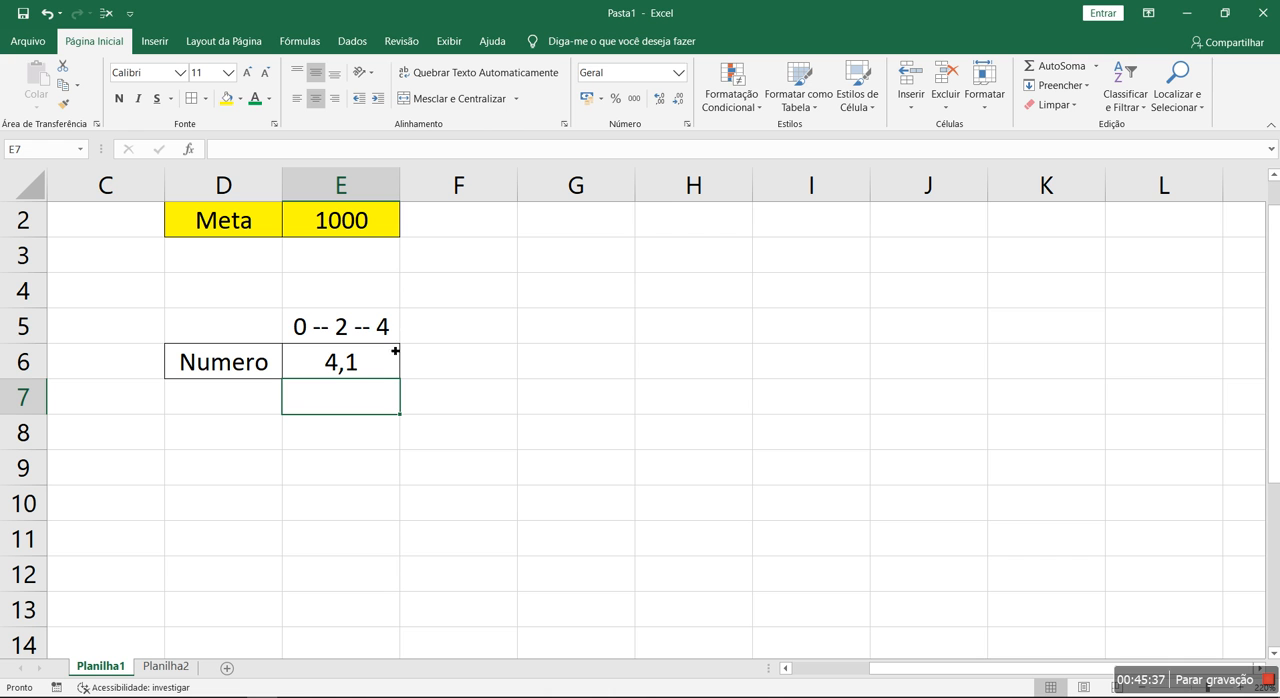
# Highlight the 2-to-4 part of the E5 note again, and enter 10 and finally 8 in E6
pyautogui.click(350, 333)
pyautogui.doubleClick(343, 333)
pyautogui.moveTo(340, 333); pyautogui.dragTo(401, 339)
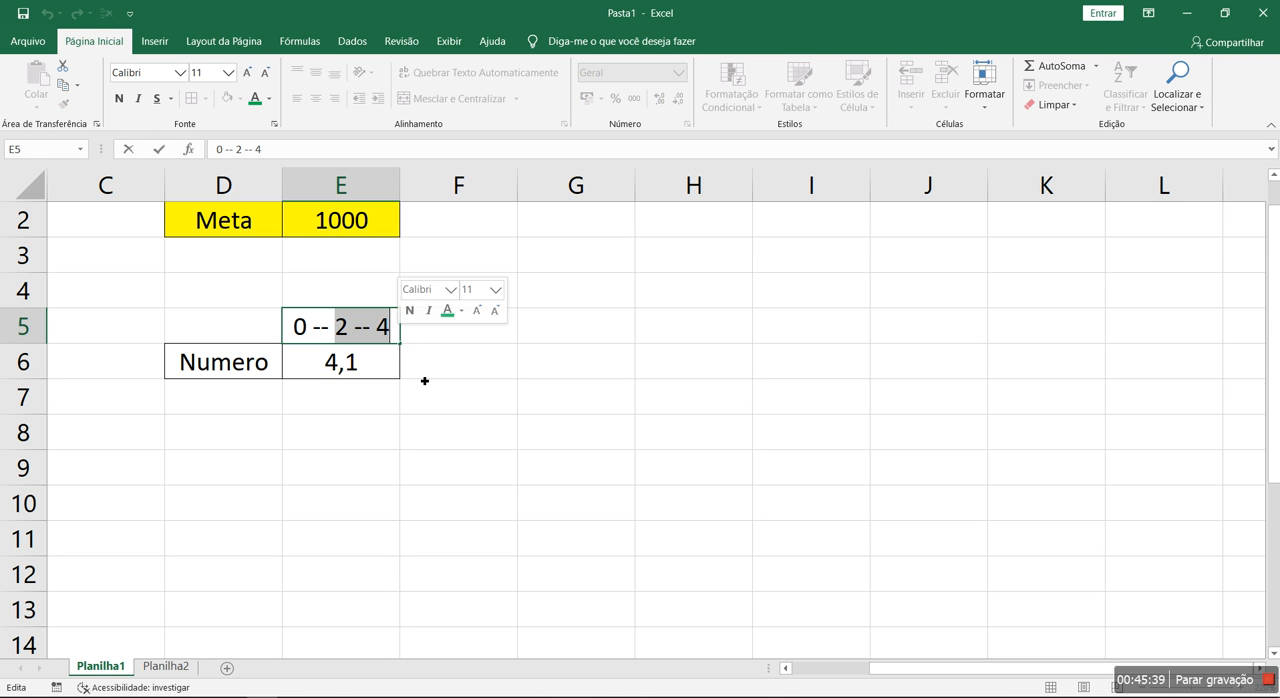
pyautogui.press('Escape')
pyautogui.click(382, 366)
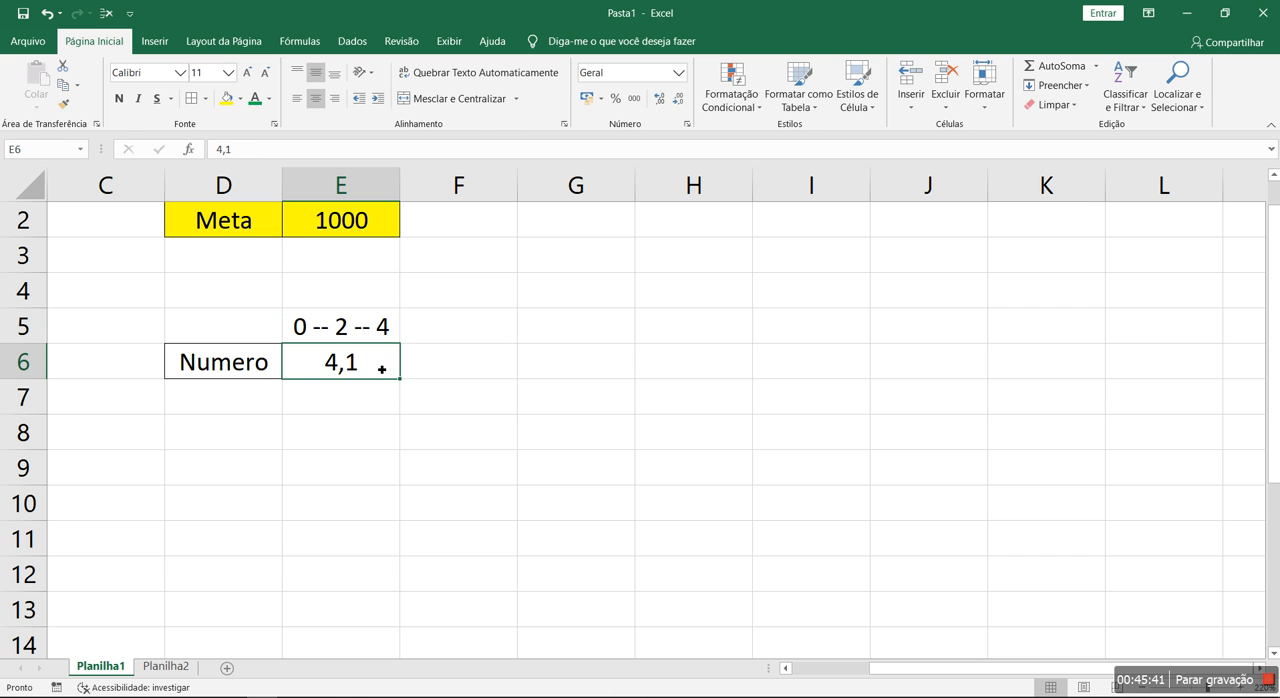
pyautogui.write('10')
pyautogui.press('Return')
pyautogui.click(383, 370)
pyautogui.write('8')
pyautogui.press('Return')
# Create a new conditional formatting rule for E6 that applies when the cell value is equal to 8
pyautogui.click(381, 366)
pyautogui.click(731, 97)
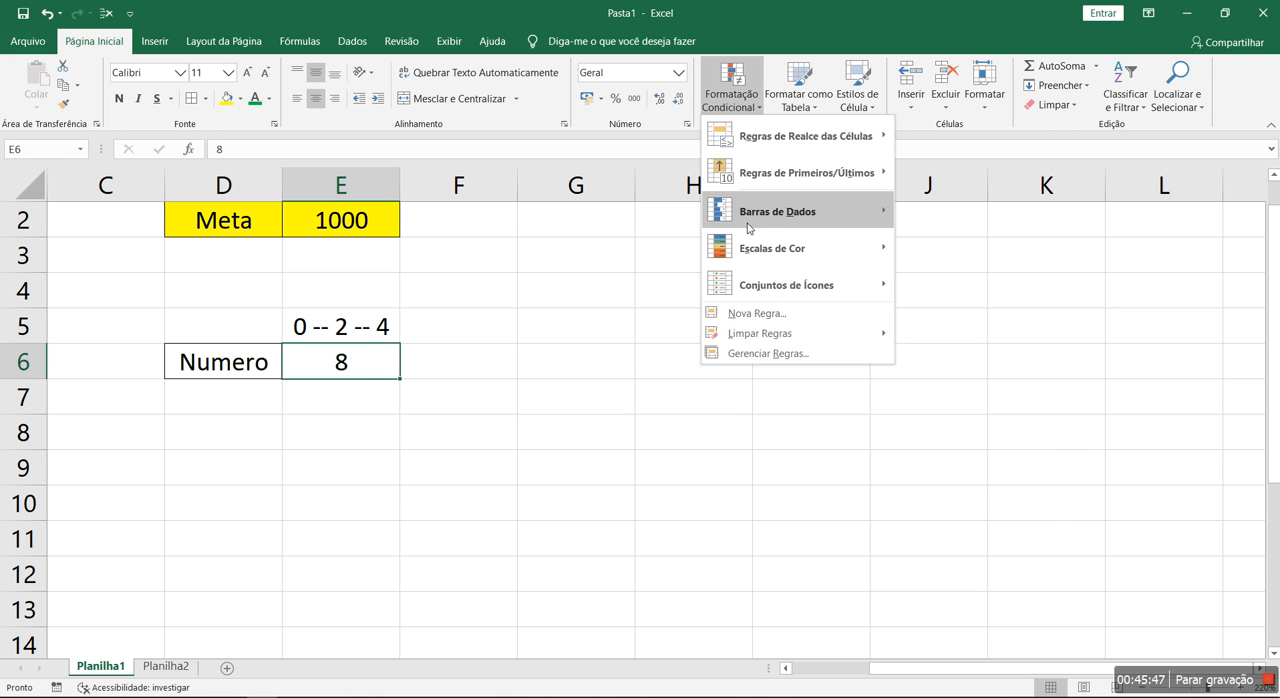
pyautogui.click(778, 355)
pyautogui.click(528, 370)
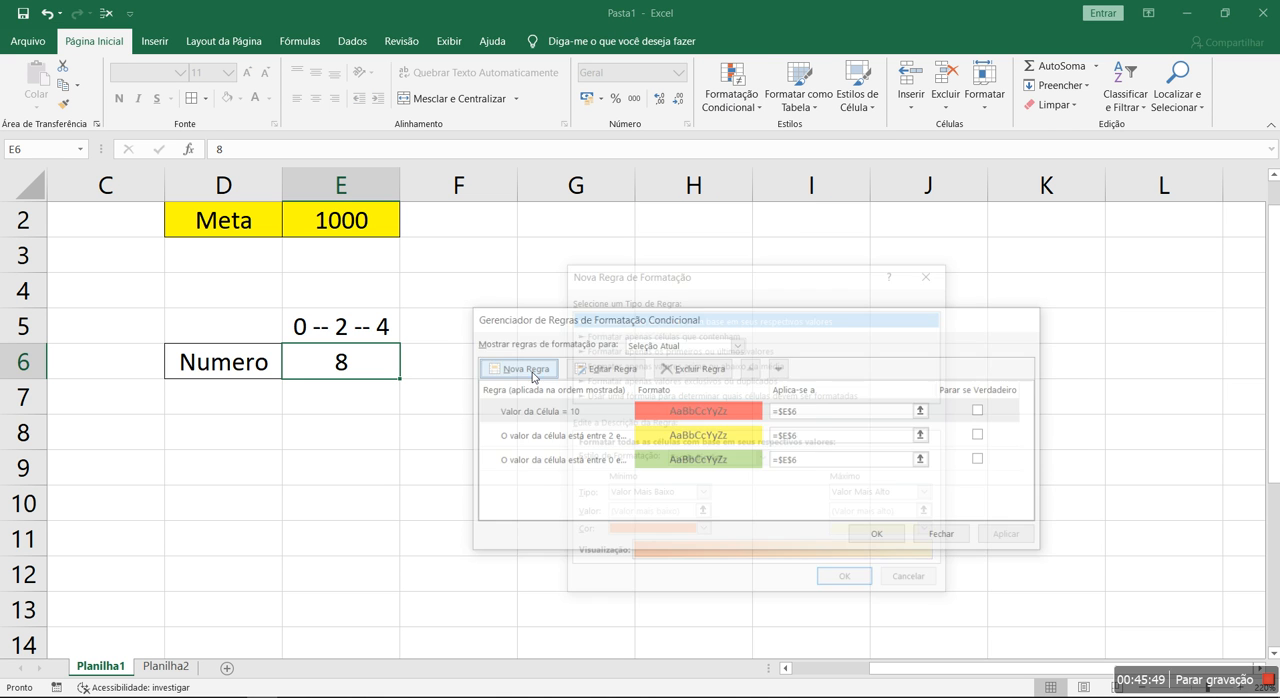
pyautogui.click(641, 333)
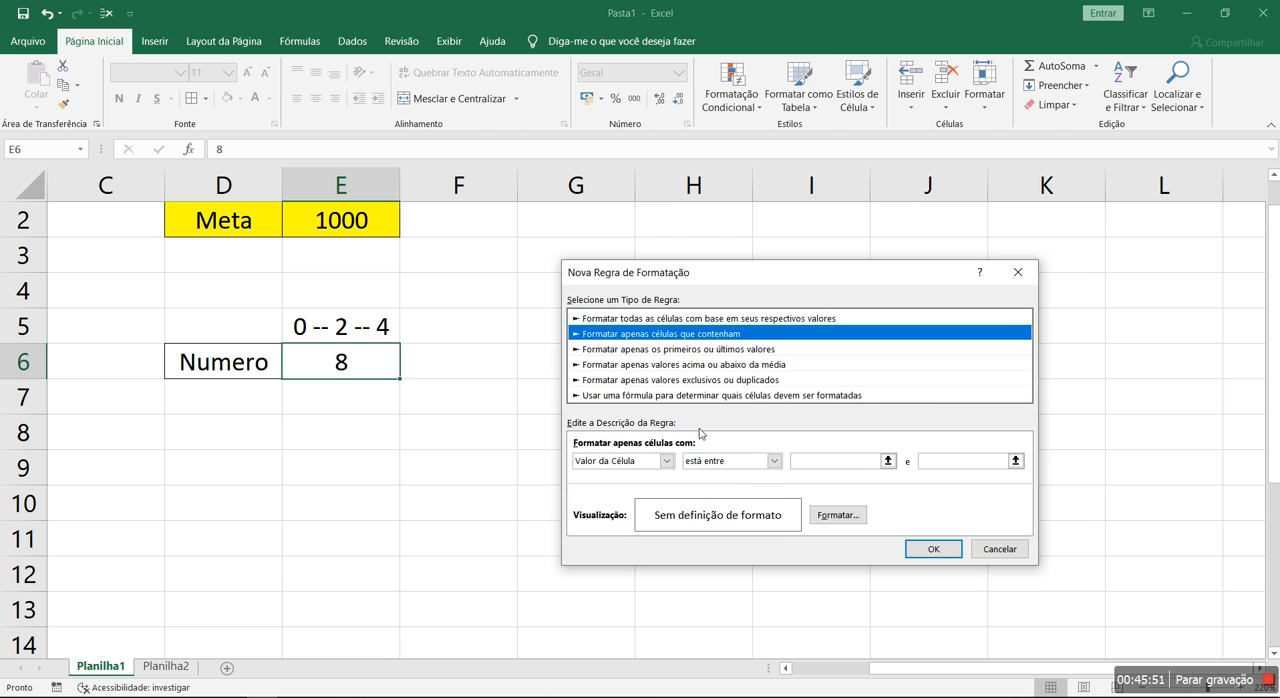
pyautogui.click(714, 460)
pyautogui.click(710, 506)
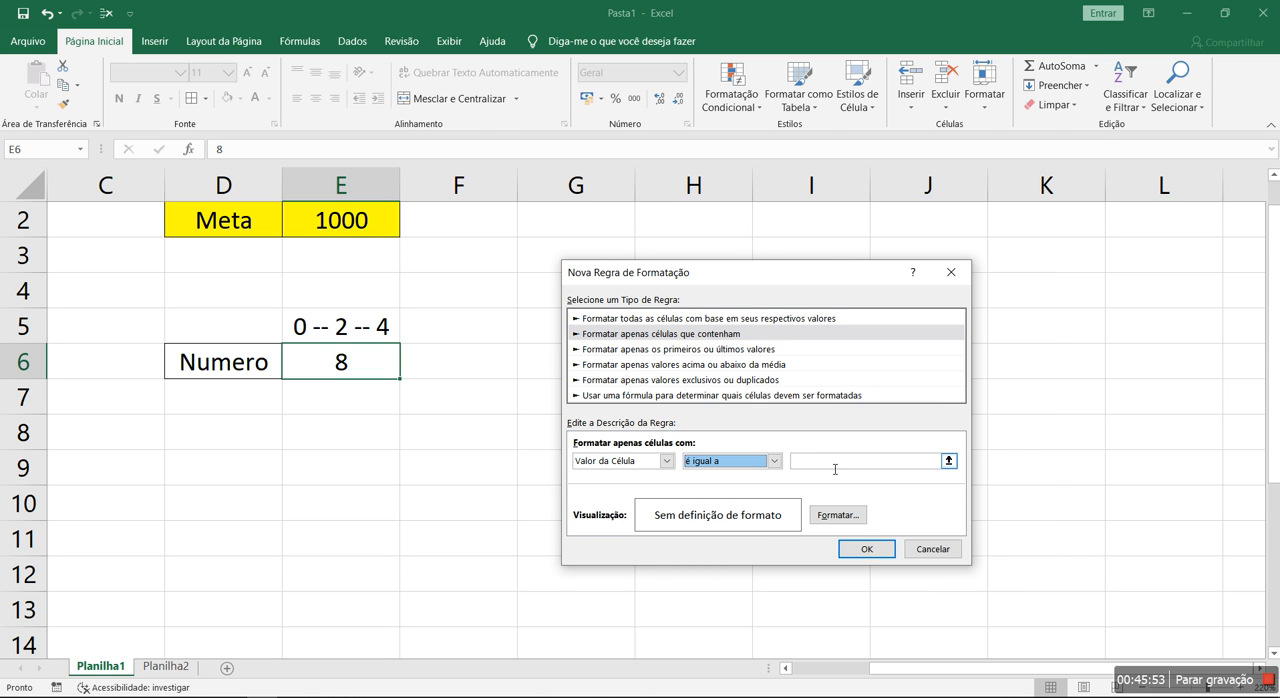
pyautogui.click(835, 464)
pyautogui.write('8')
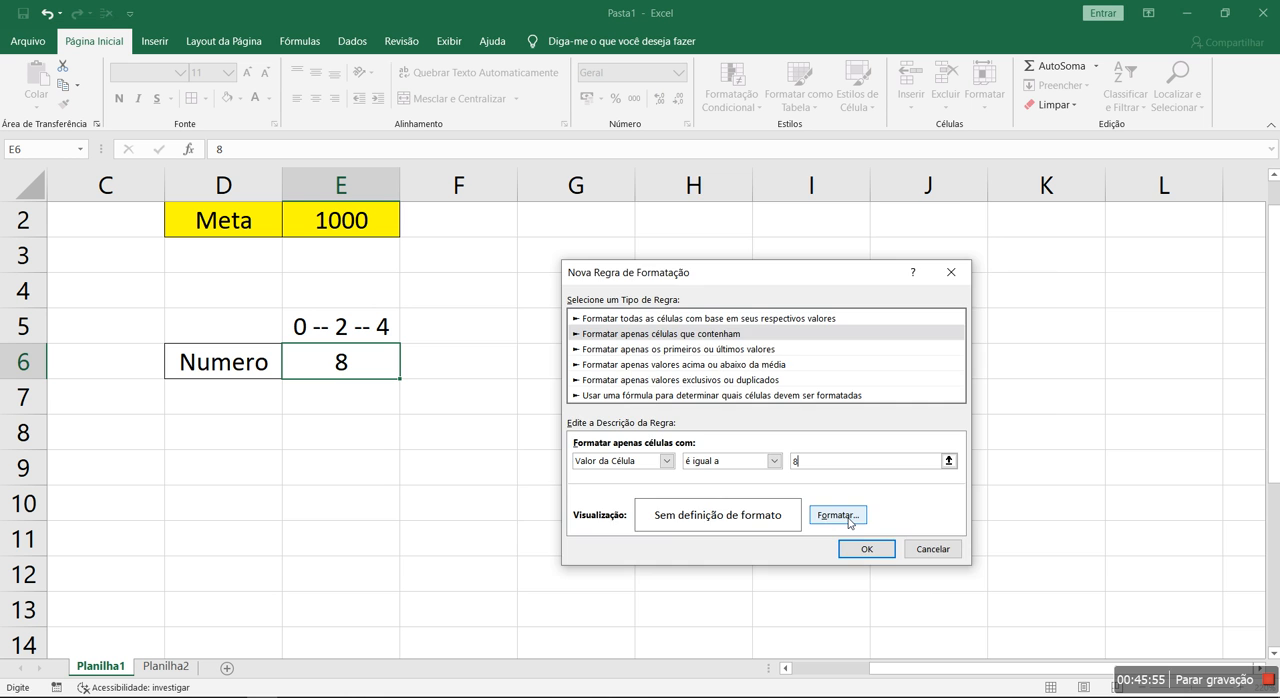
# Give the equal-to-8 rule a grey fill and apply it to E6
pyautogui.click(838, 515)
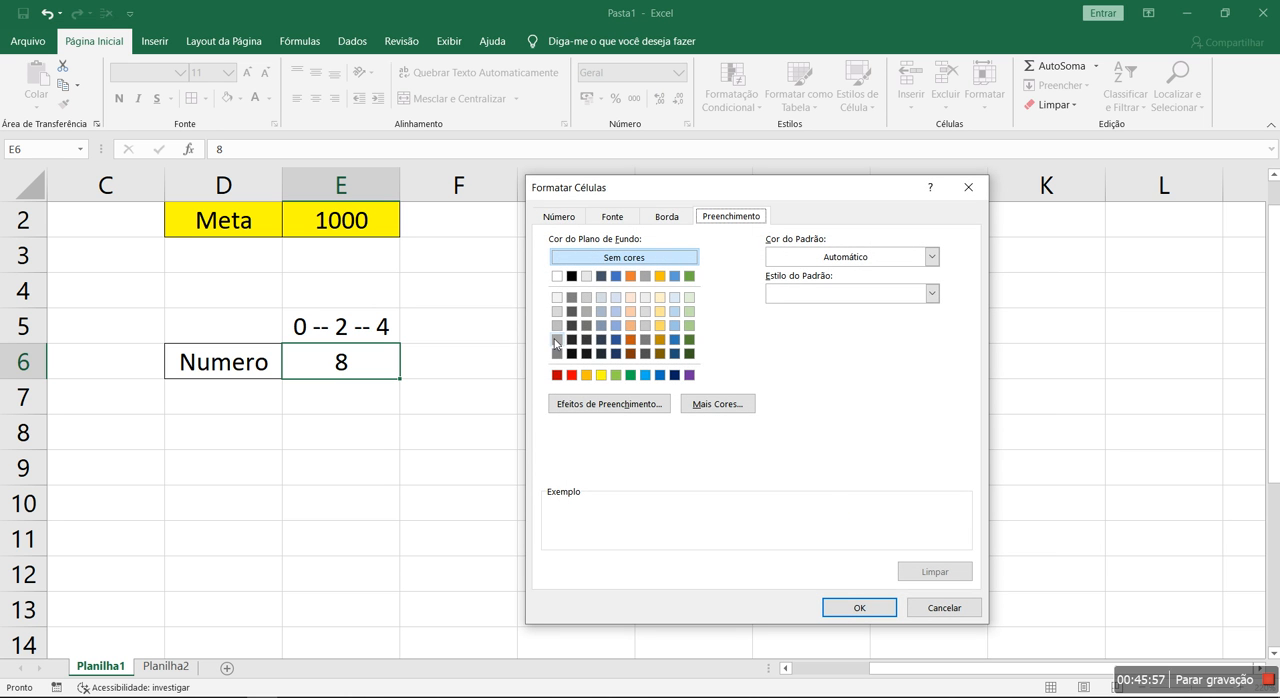
pyautogui.click(578, 344)
pyautogui.click(855, 607)
pyautogui.click(864, 550)
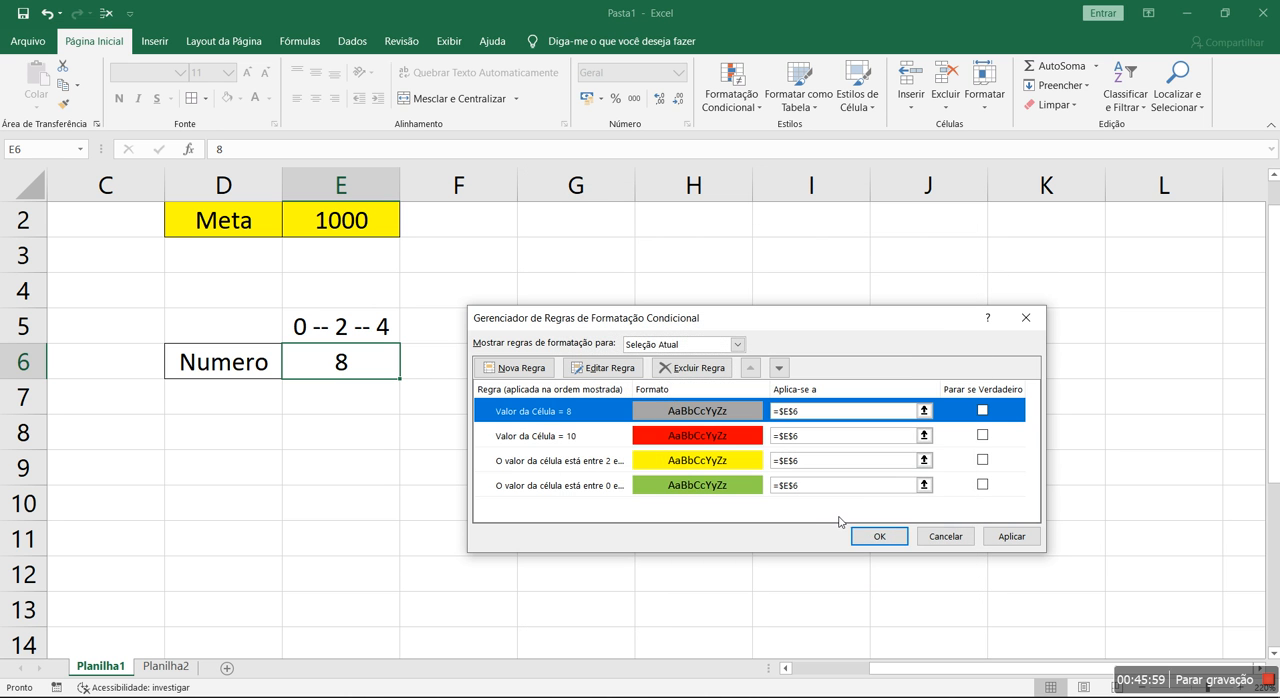
pyautogui.click(995, 535)
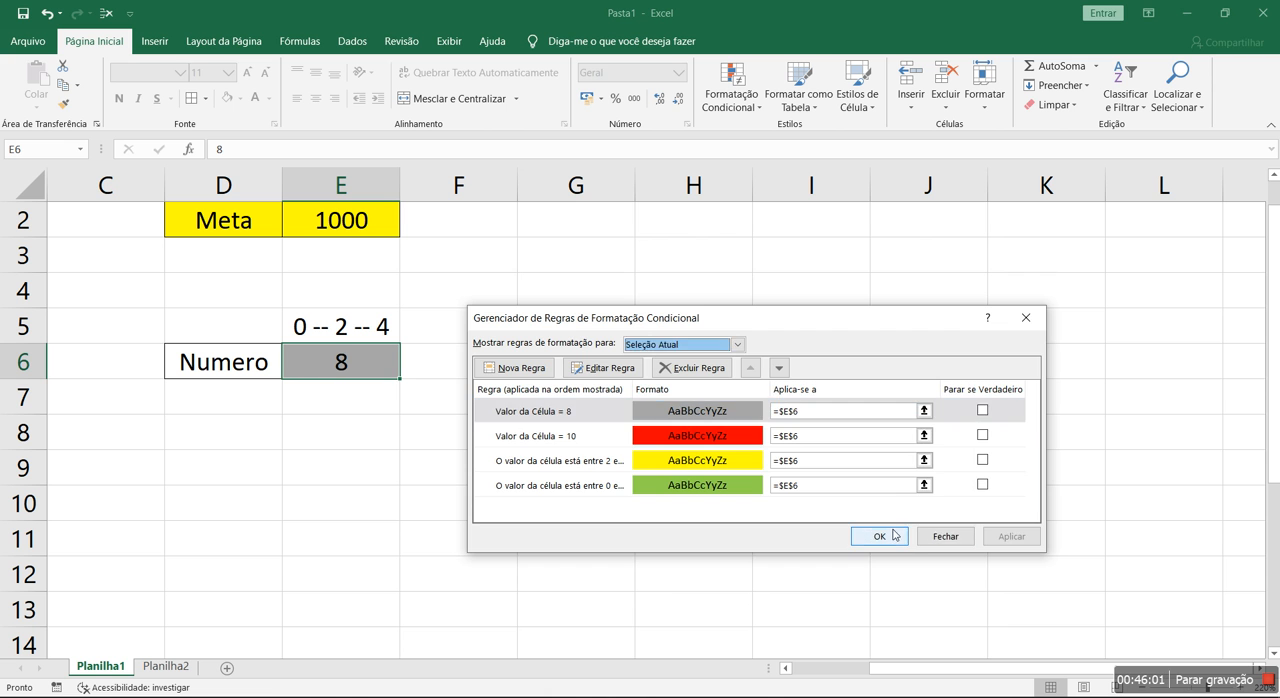
pyautogui.click(877, 536)
# Test the conditional formatting in E6 with the values 7, 0 and 1,9
pyautogui.write('7')
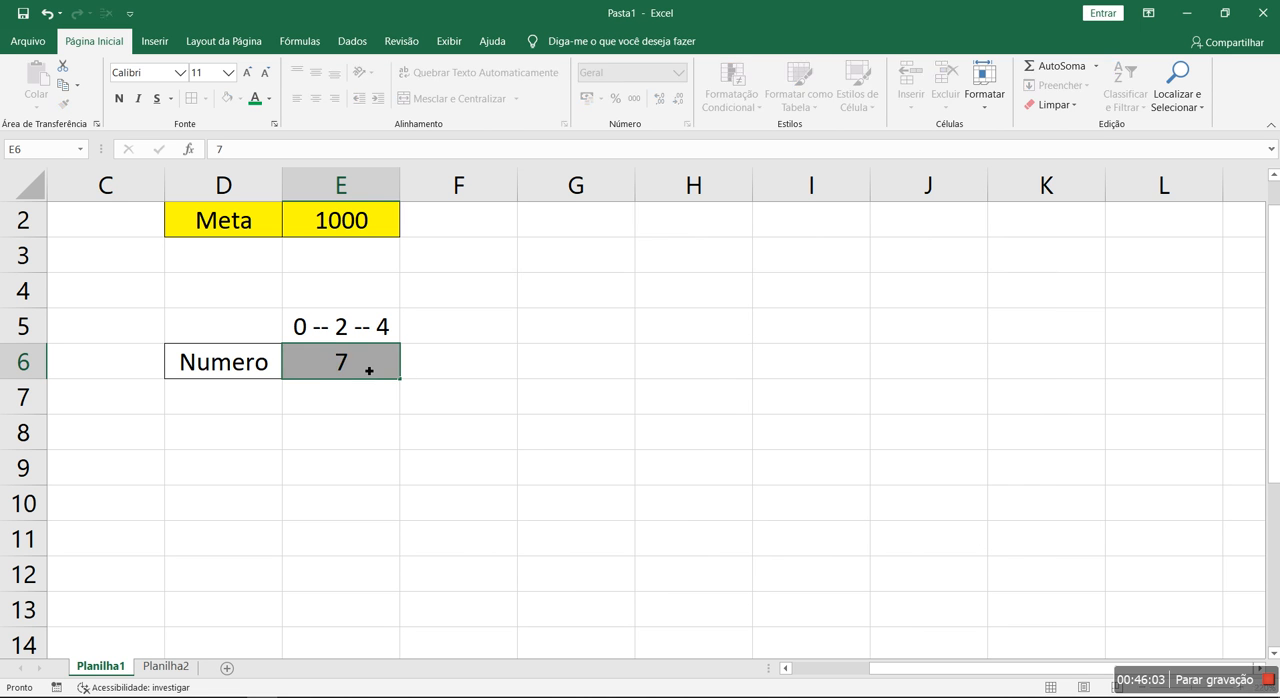
pyautogui.press('Return')
pyautogui.click(369, 370)
pyautogui.write('0')
pyautogui.press('Return')
pyautogui.click(369, 370)
pyautogui.write('1,9')
pyautogui.press('Return')
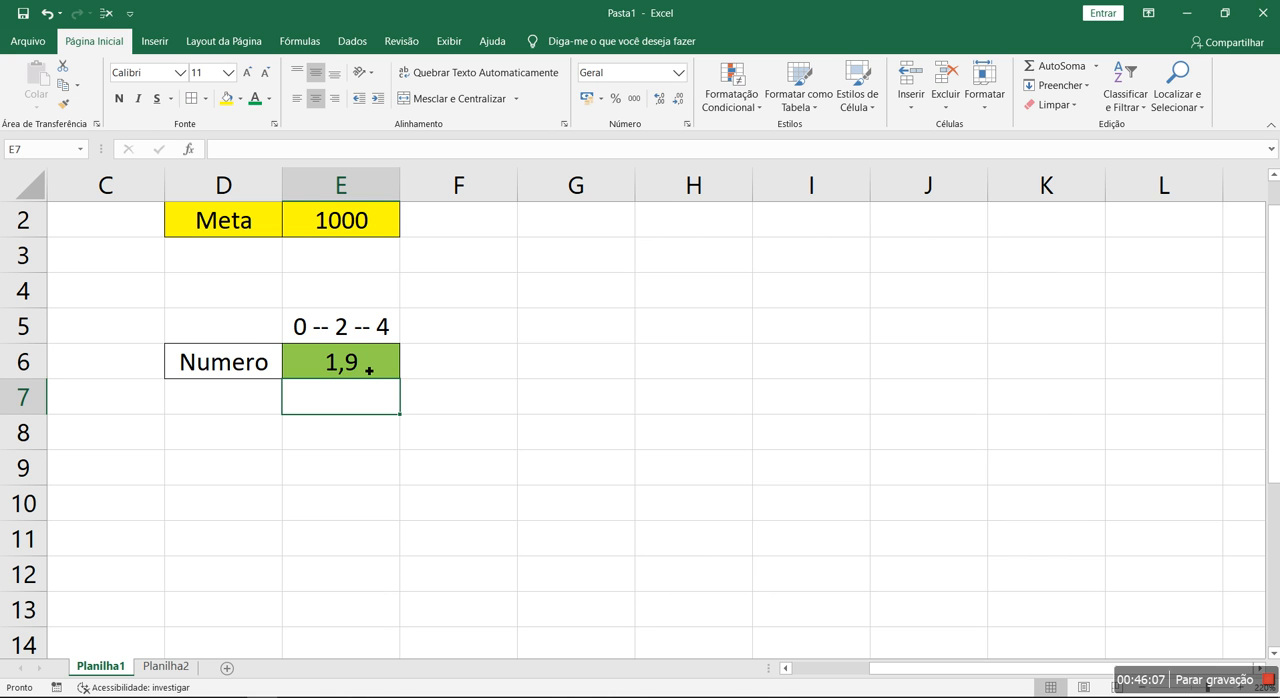
# Test the yellow, red and grey rules in E6 with the values 3, 10 and 8
pyautogui.click(369, 370)
pyautogui.write('3')
pyautogui.press('Return')
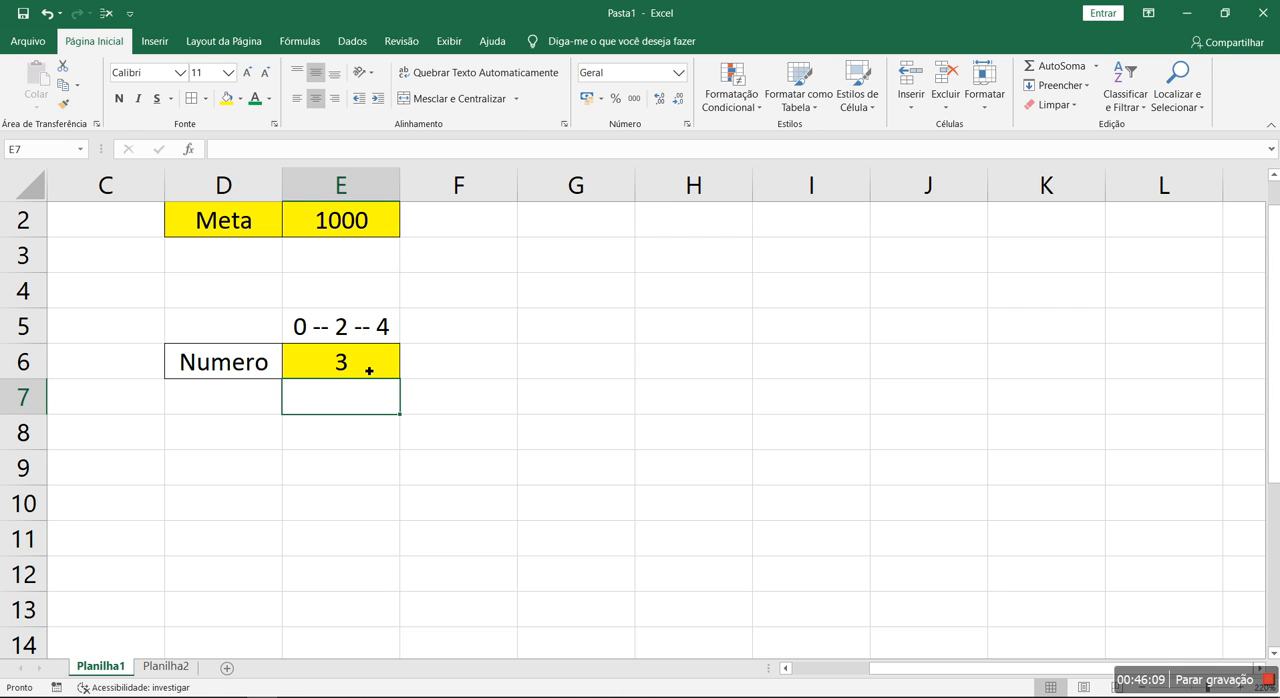
pyautogui.click(369, 370)
pyautogui.write('10')
pyautogui.press('Return')
pyautogui.click(369, 370)
pyautogui.write('8')
pyautogui.press('Return')
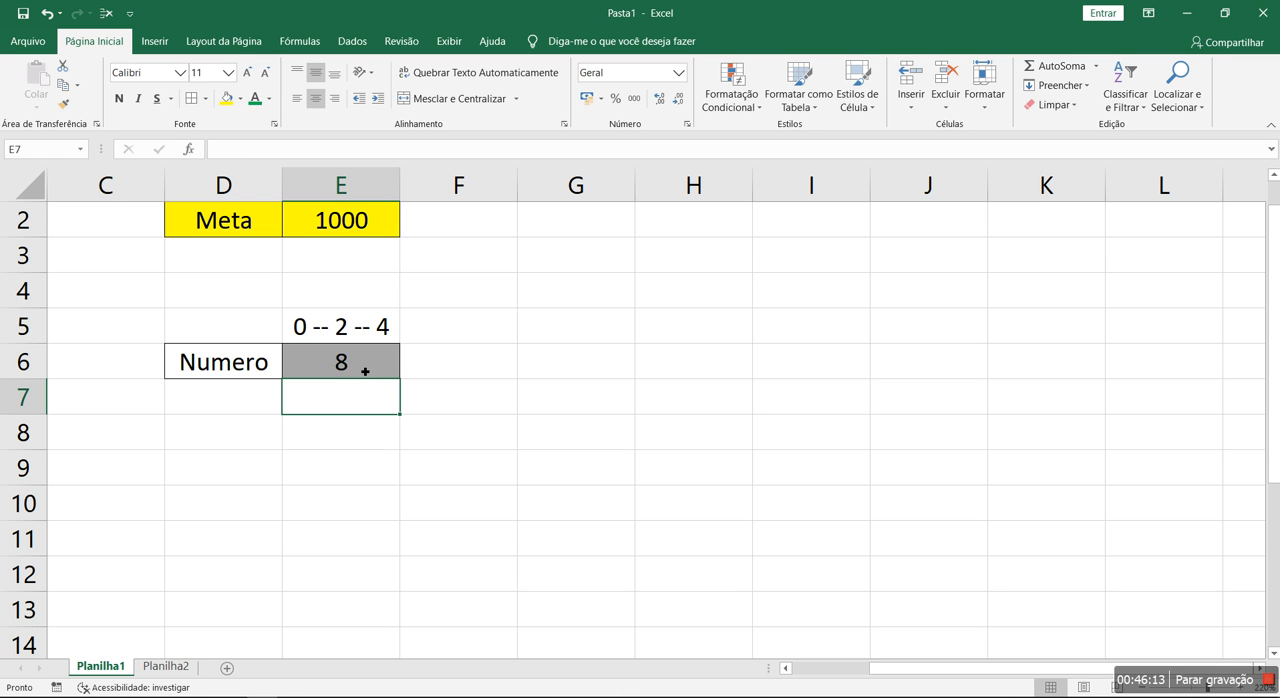
# Delete the range note in E5 above the Numero value
pyautogui.click(389, 333)
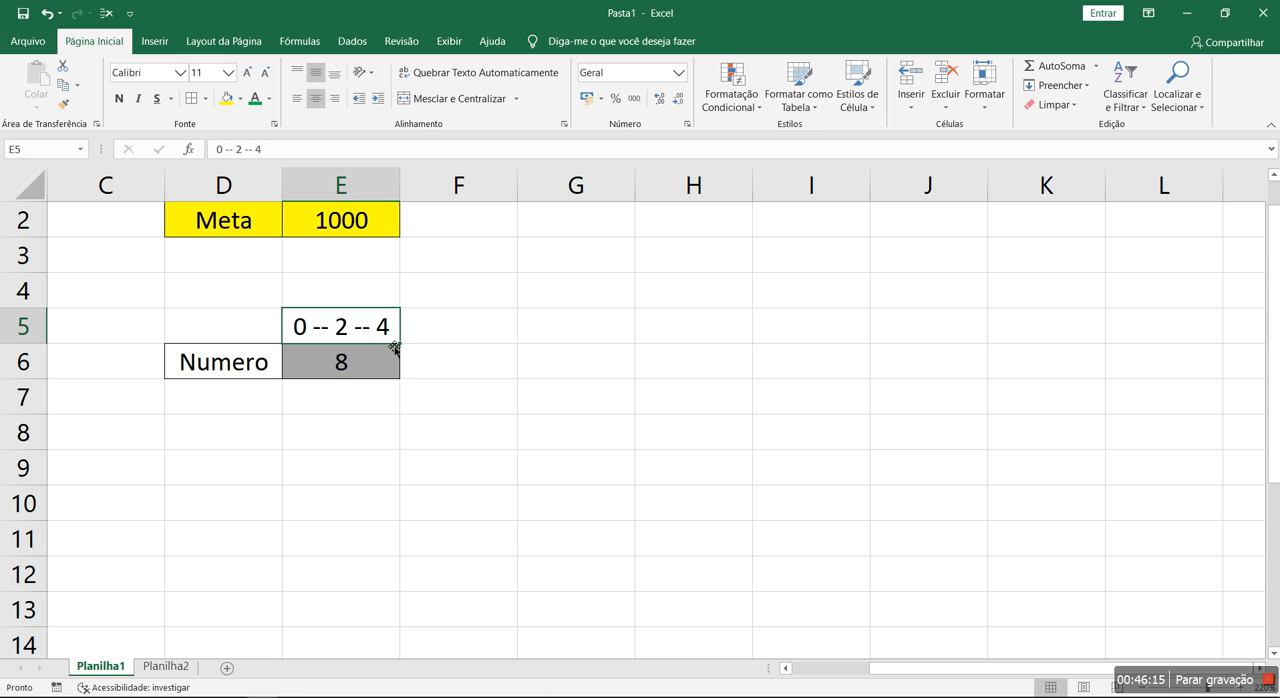
pyautogui.press('Delete')
pyautogui.click(383, 365)
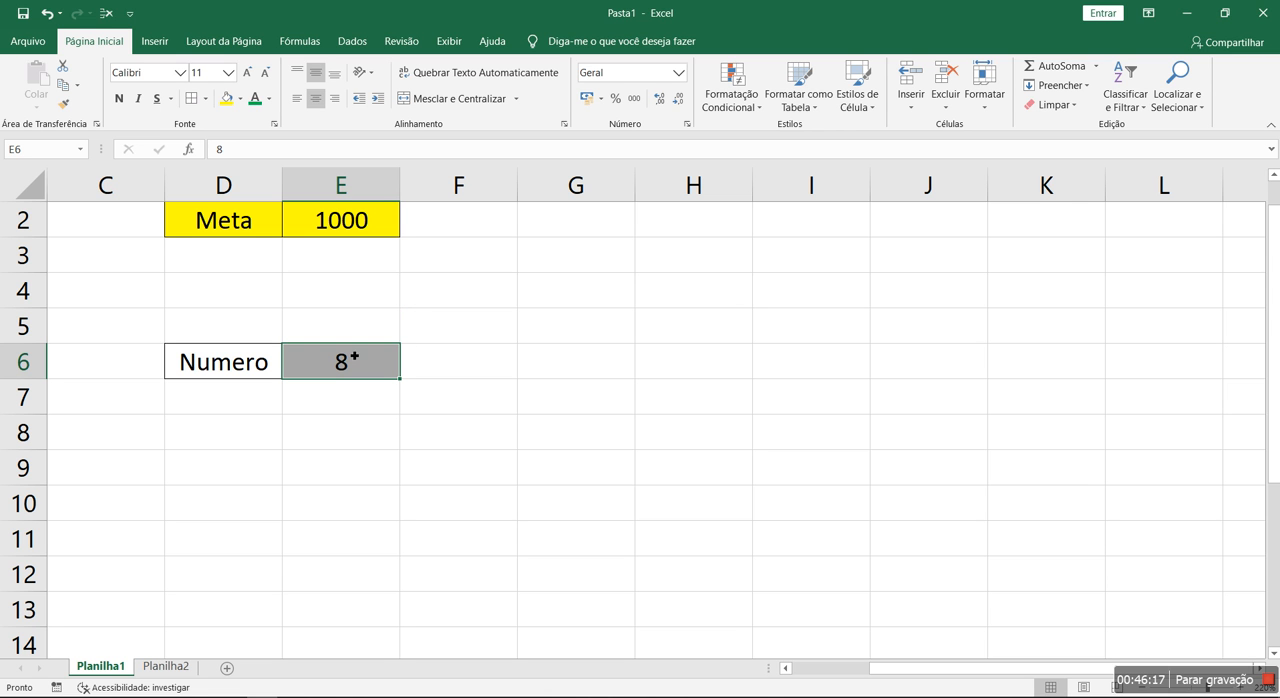
pyautogui.moveTo(363, 385); pyautogui.dragTo(1120, 581)
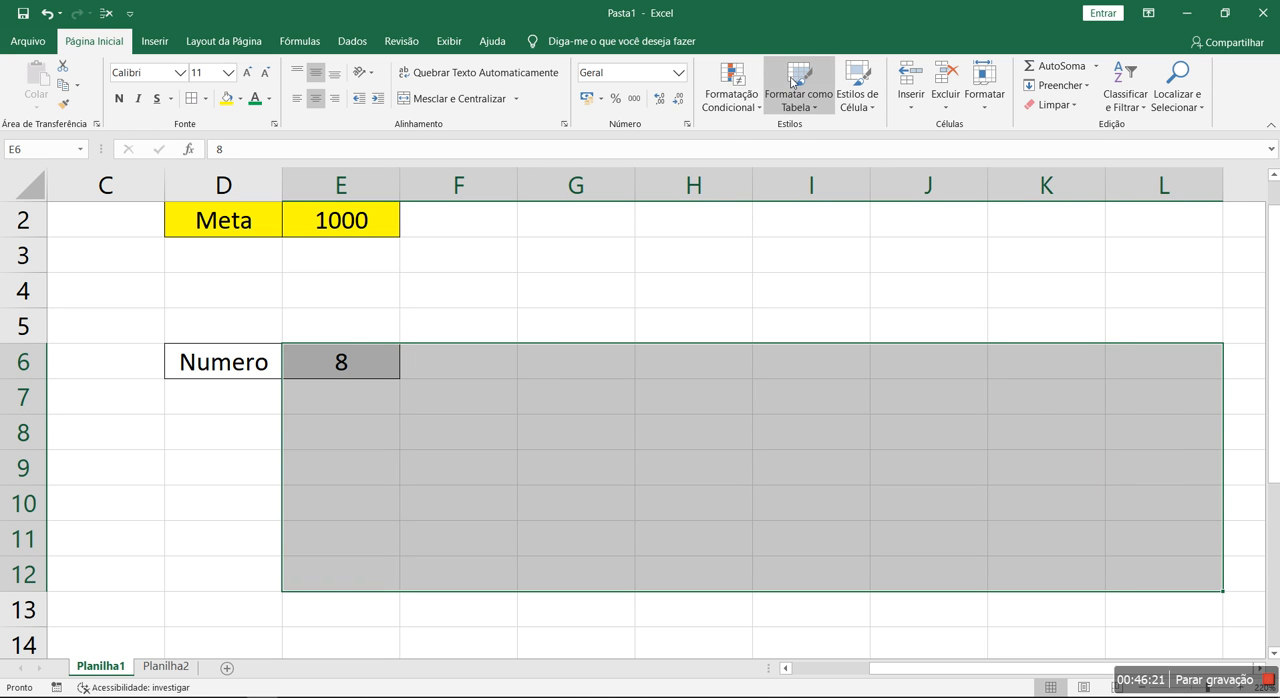
pyautogui.click(512, 265)
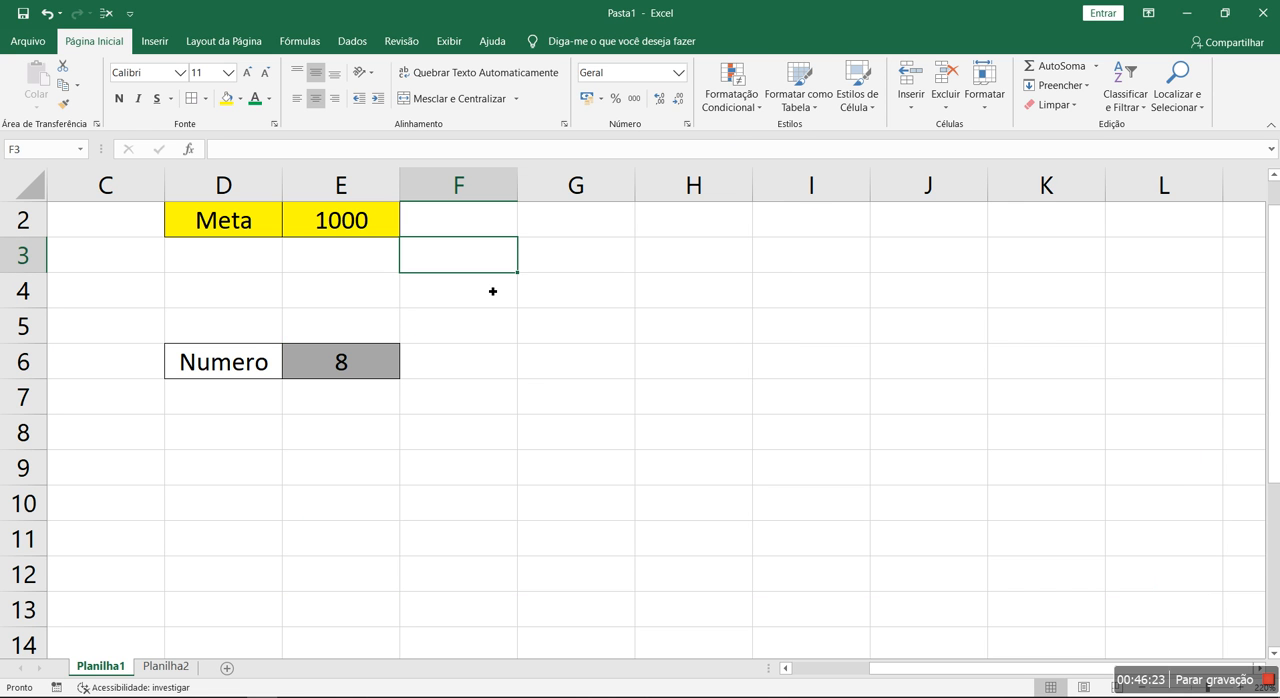
# Copy E6 with its conditional formatting to E8, and test the copy with the values 10 and 0
pyautogui.click(383, 361)
pyautogui.hotkey('ctrl', 'c')
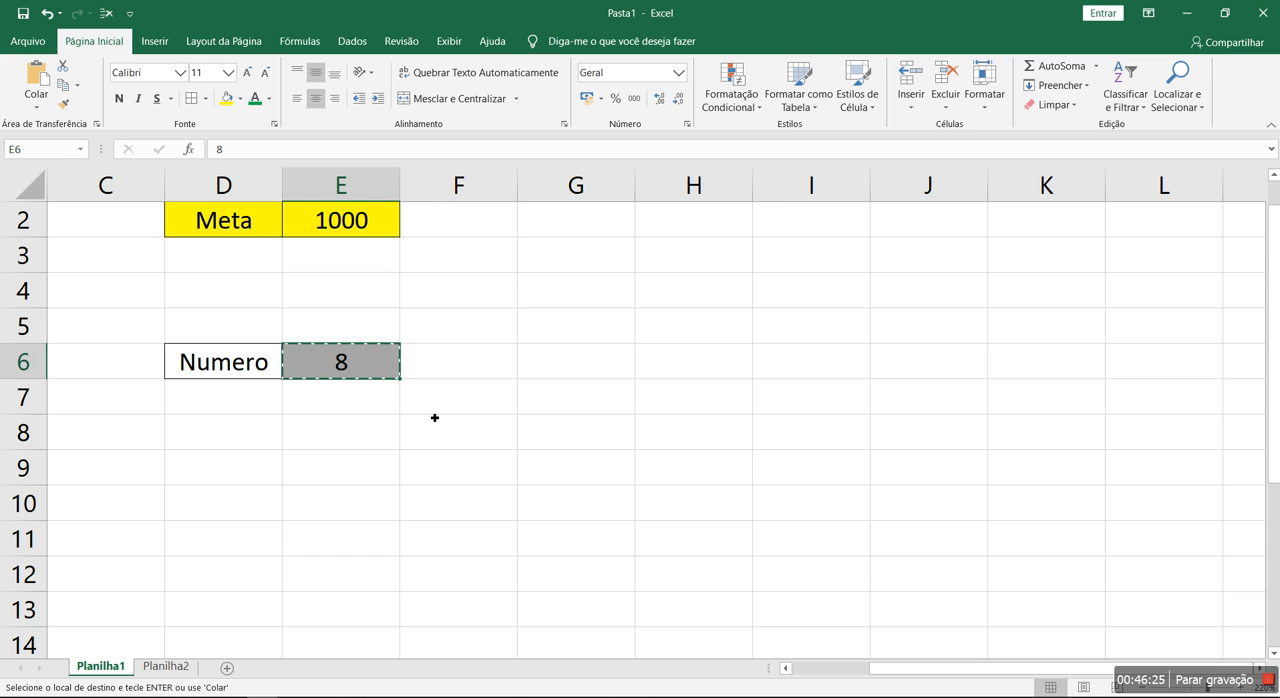
pyautogui.click(352, 433)
pyautogui.hotkey('ctrl', 'v')
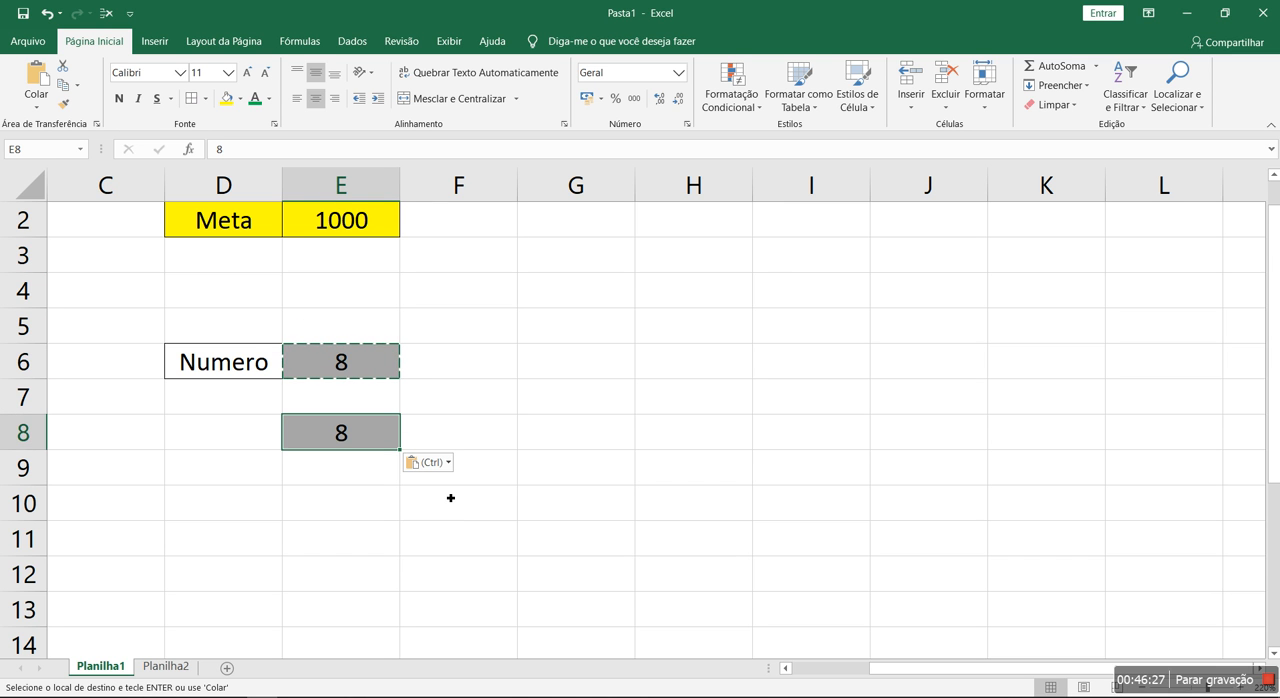
pyautogui.press('Escape')
pyautogui.write('10')
pyautogui.press('Return')
pyautogui.click(382, 446)
pyautogui.write('0')
pyautogui.press('Return')
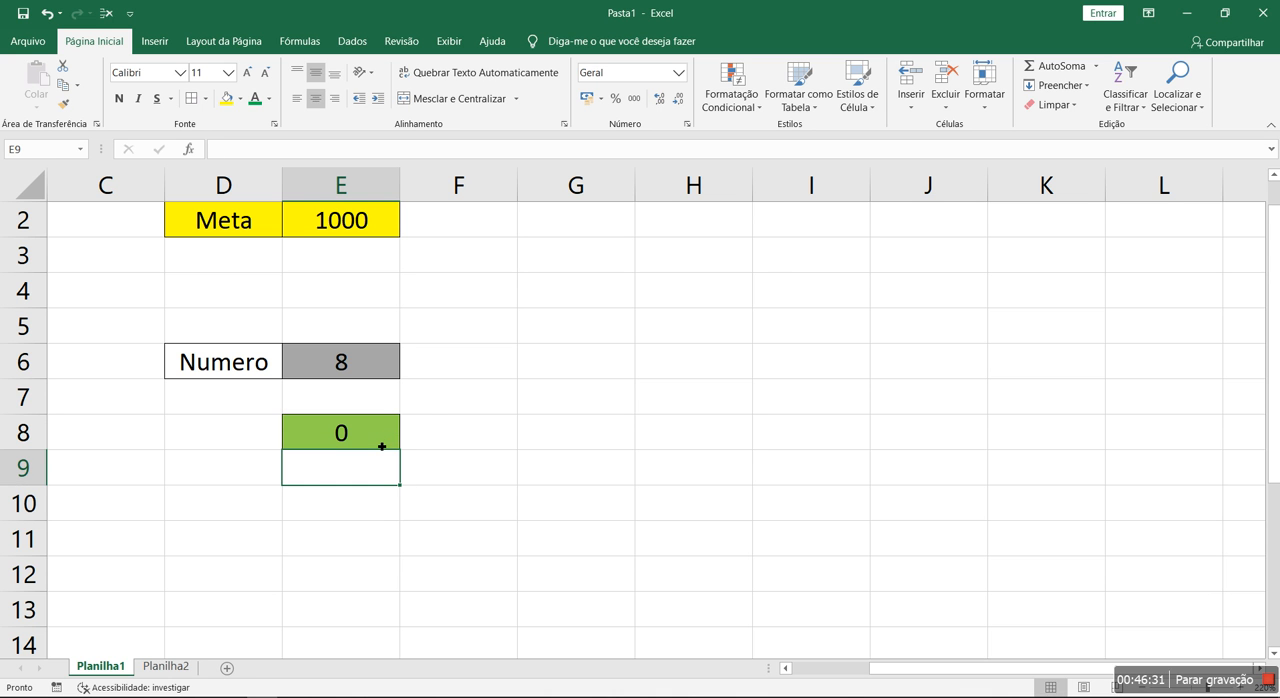
# Fill E6 down to E11, clear the copied values, and extend the formatting across to column K
pyautogui.click(388, 372)
pyautogui.moveTo(399, 379); pyautogui.dragTo(402, 552)
pyautogui.moveTo(358, 370); pyautogui.dragTo(367, 495)
pyautogui.press('Delete')
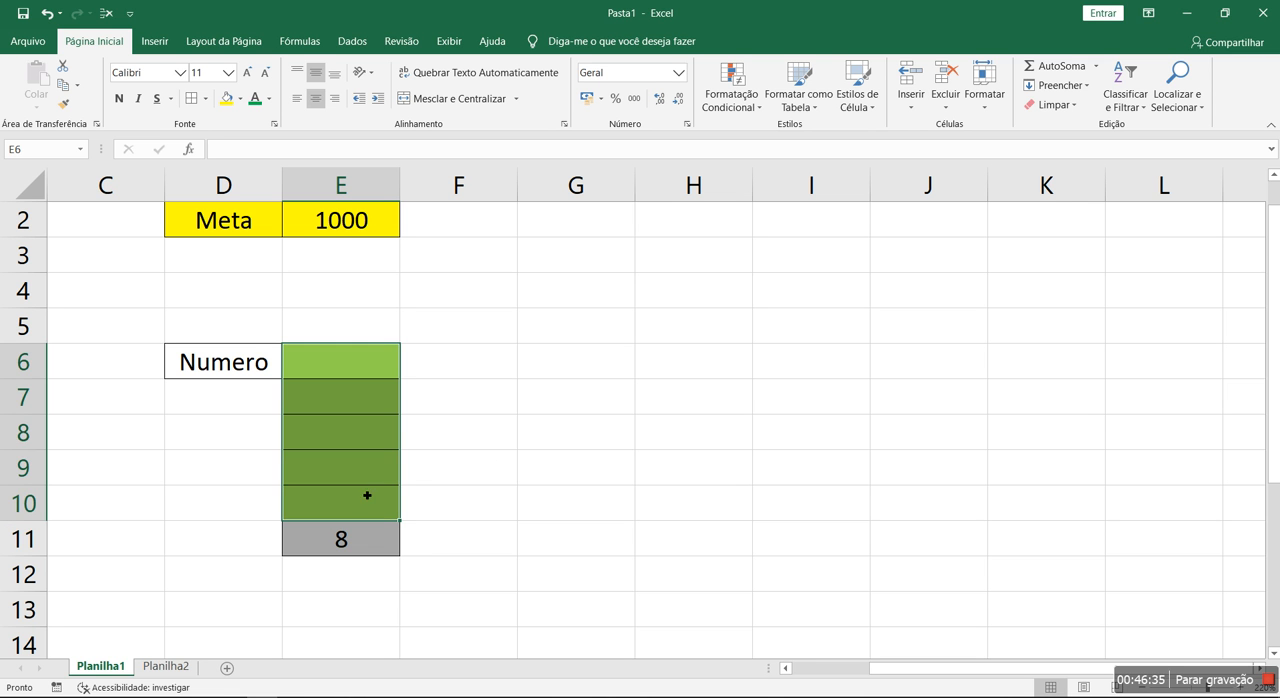
pyautogui.click(340, 536)
pyautogui.press('Delete')
pyautogui.click(354, 388)
pyautogui.moveTo(397, 398); pyautogui.dragTo(1116, 568)
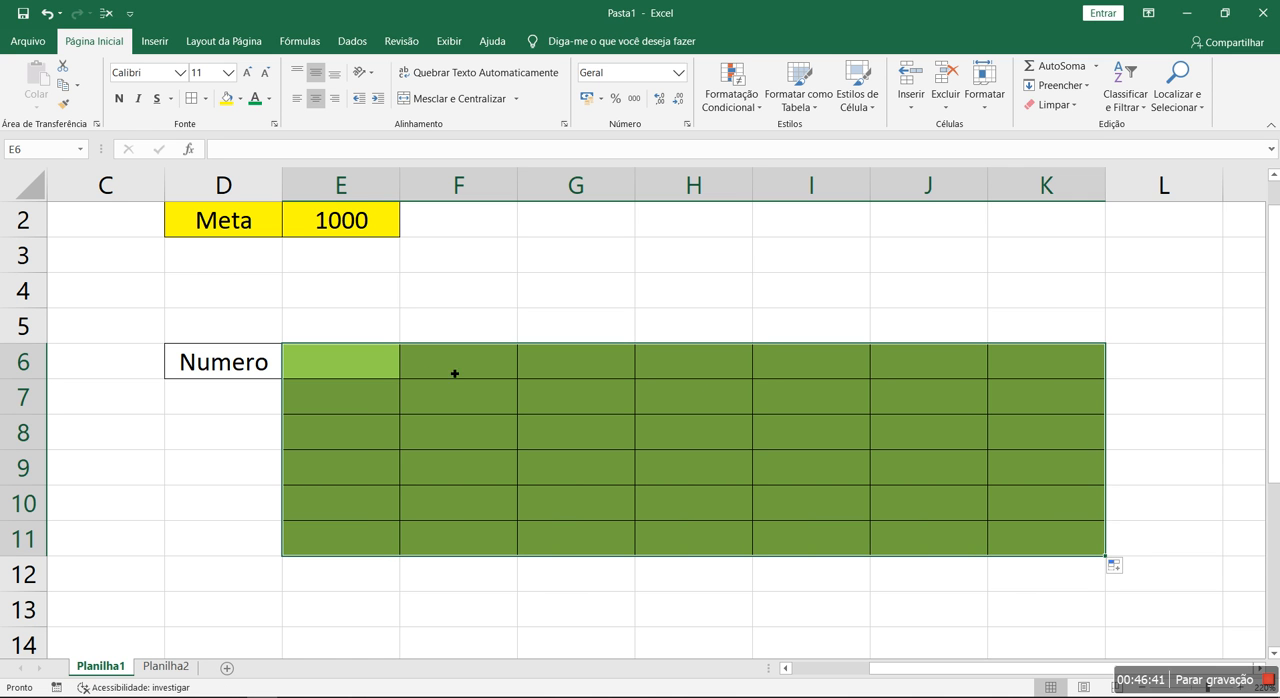
# Copy the empty formatted cell E6 to F5 and G4
pyautogui.click(380, 363)
pyautogui.hotkey('ctrl', 'c')
pyautogui.click(458, 325)
pyautogui.hotkey('ctrl', 'v')
pyautogui.click(585, 298)
pyautogui.hotkey('ctrl', 'v')
pyautogui.click(690, 268)
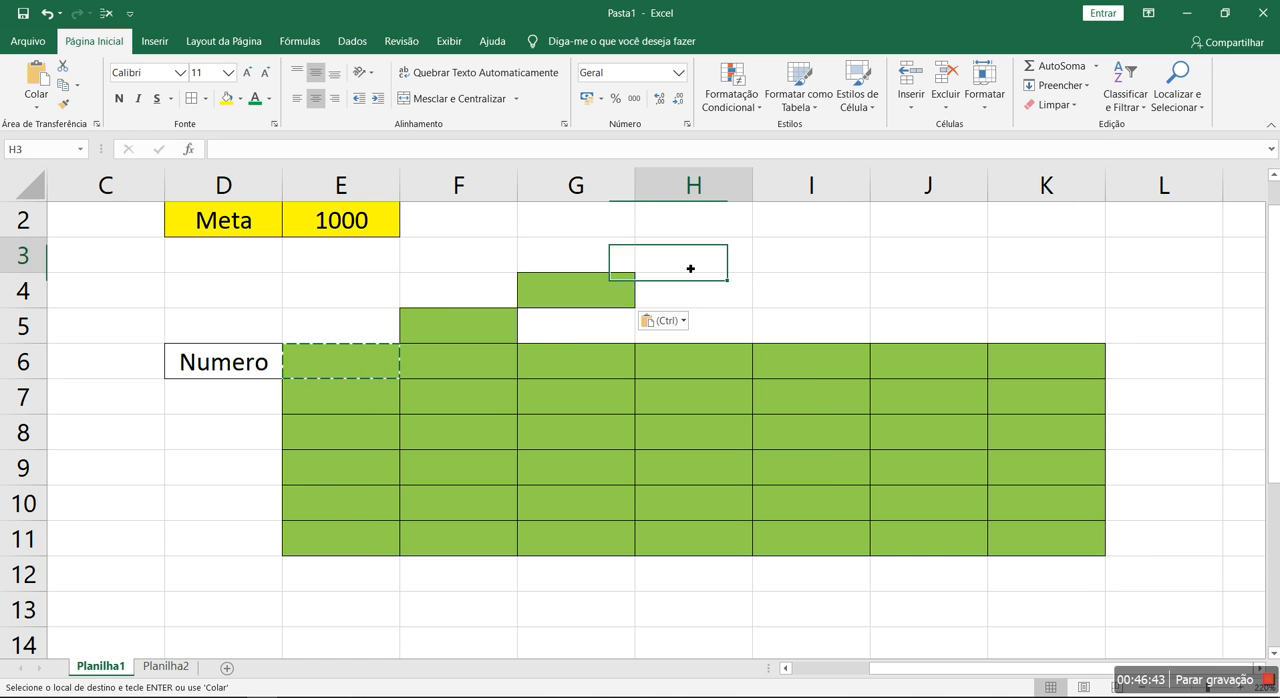
pyautogui.click(703, 392)
pyautogui.press('Escape')
# Enter 10 in F5 and F6 and 8 in F7 and F8 to test the copied rules
pyautogui.click(512, 328)
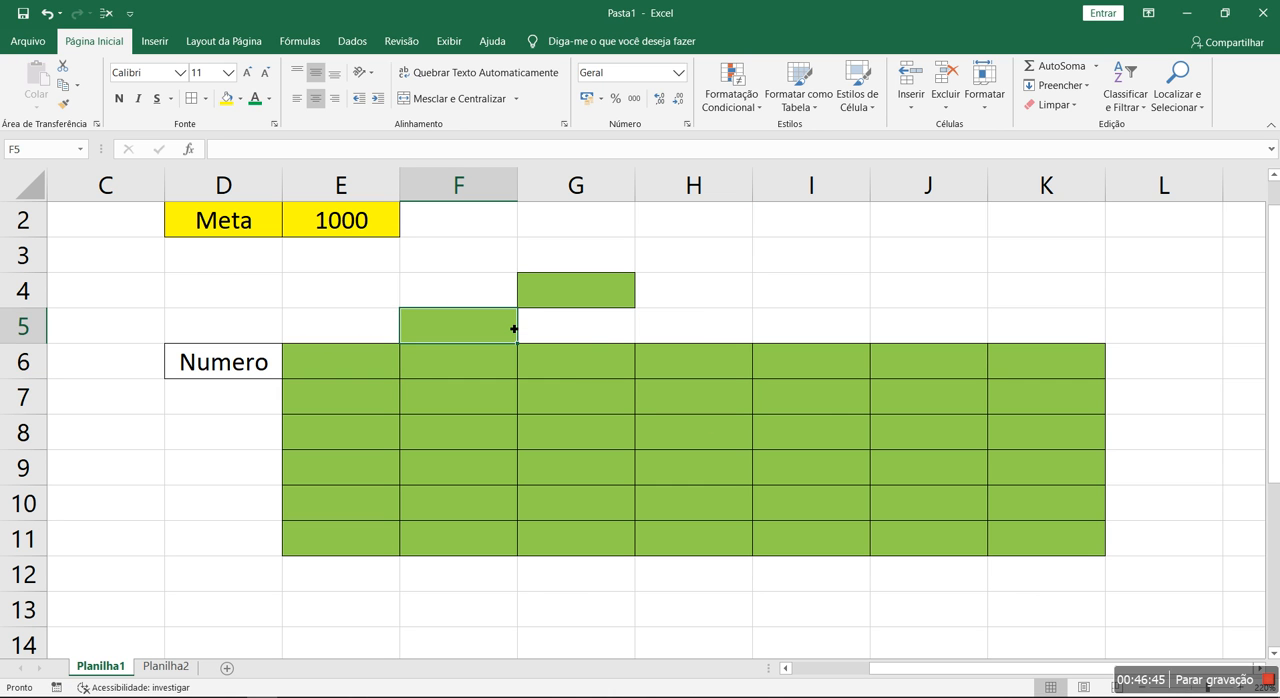
pyautogui.write('10')
pyautogui.press('Return')
pyautogui.write('10')
pyautogui.press('Return')
pyautogui.write('8')
pyautogui.press('Return')
pyautogui.write('8')
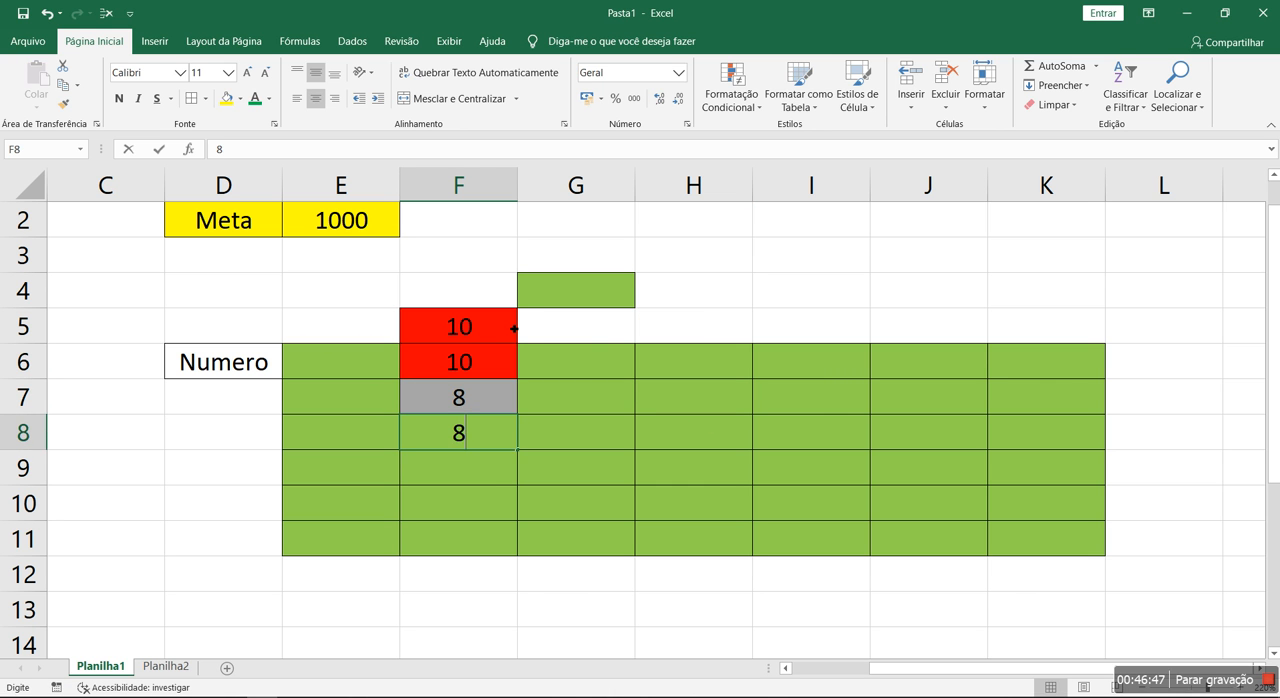
pyautogui.press('Return')
# Enter the test values 0, 0, 1 and 1 in G9 to J9
pyautogui.press('Tab')
pyautogui.write('0')
pyautogui.press('Tab')
pyautogui.write('0')
pyautogui.press('Tab')
pyautogui.write('1')
pyautogui.press('Tab')
pyautogui.write('1')
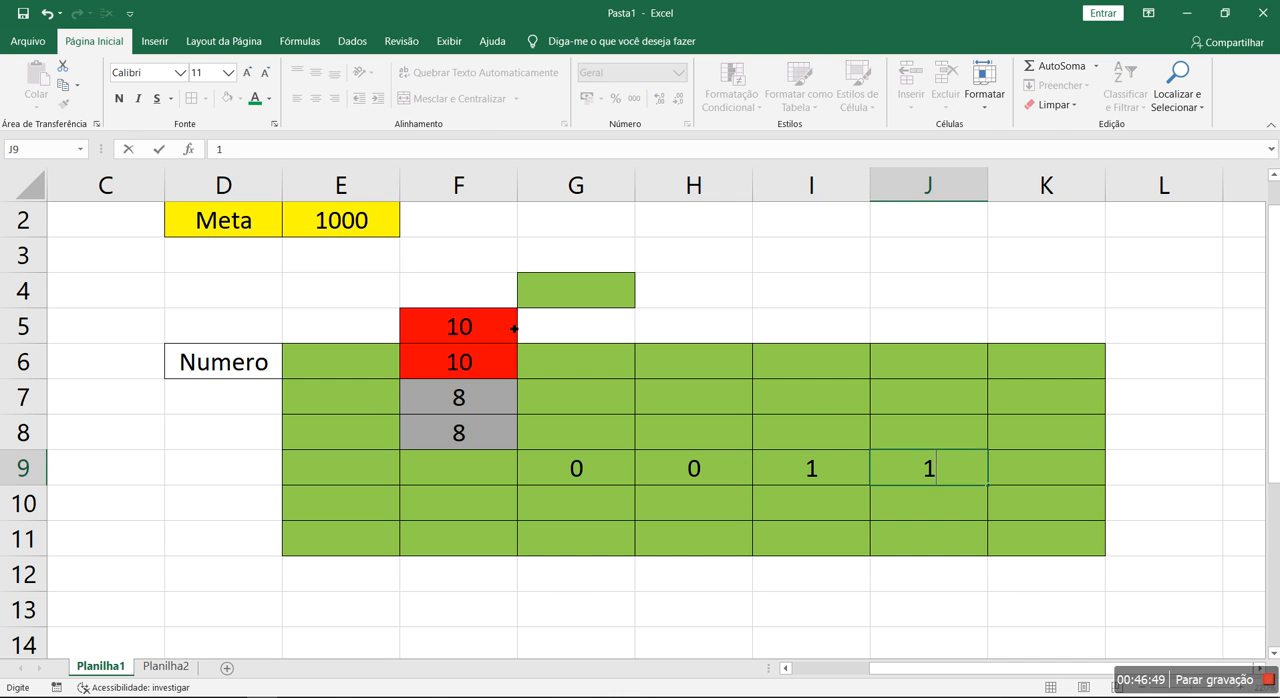
# Enter 2 in J8 and J7 and 3 in I7, H7 and G7 to test the yellow rule
pyautogui.press('Up')
pyautogui.write('2')
pyautogui.press('Up')
pyautogui.write('2')
pyautogui.press('Left')
pyautogui.write('3')
pyautogui.press('Left')
pyautogui.write('3')
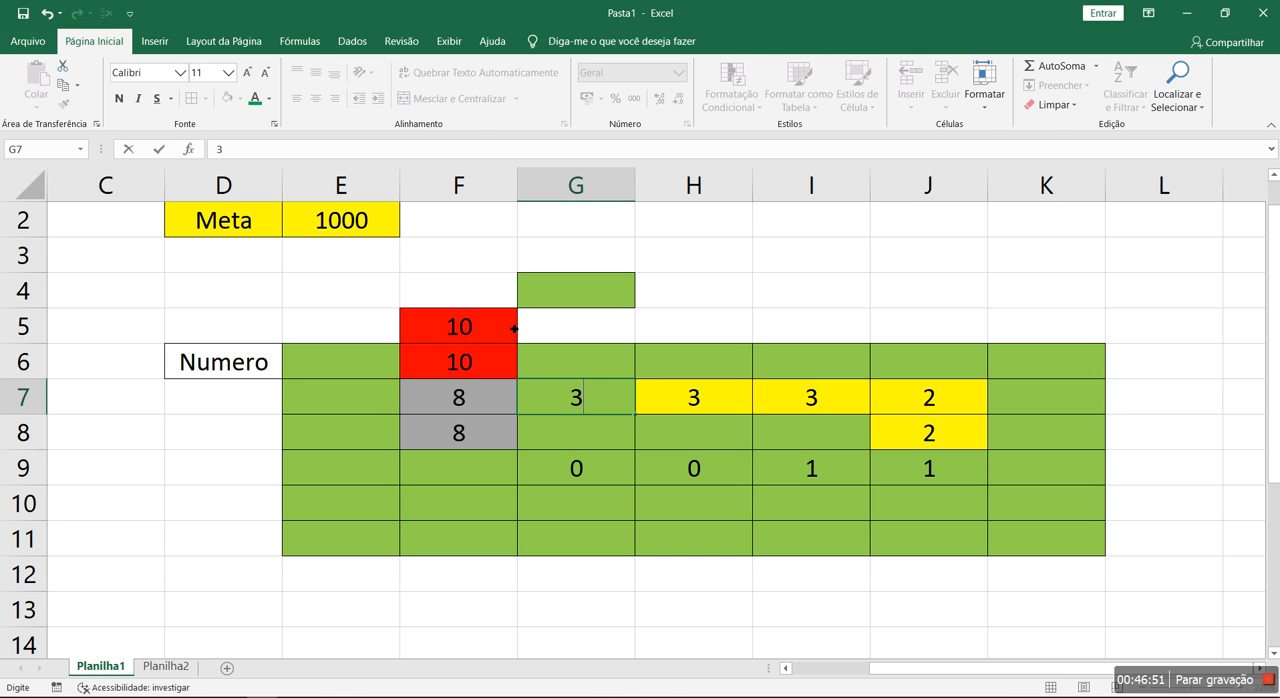
pyautogui.press('Return')
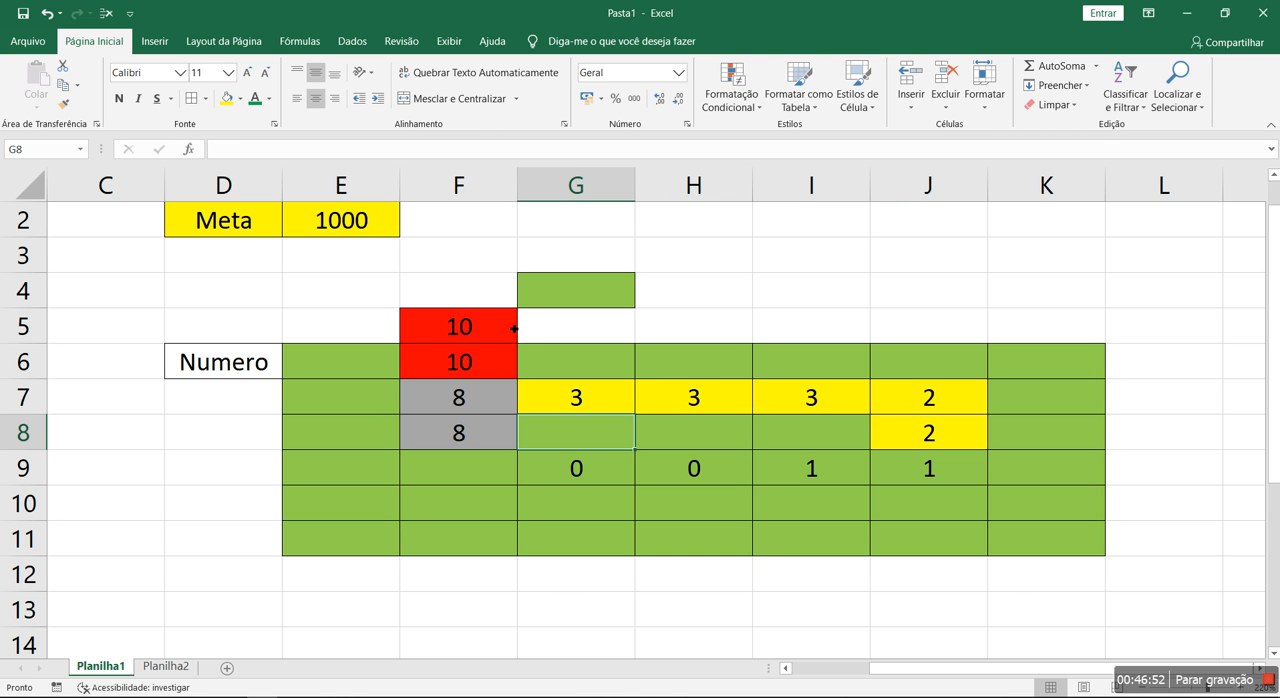
# Delete the contents of F4:G5 and clear the conditional formatting rules from these cells
pyautogui.click(361, 328)
pyautogui.click(455, 300)
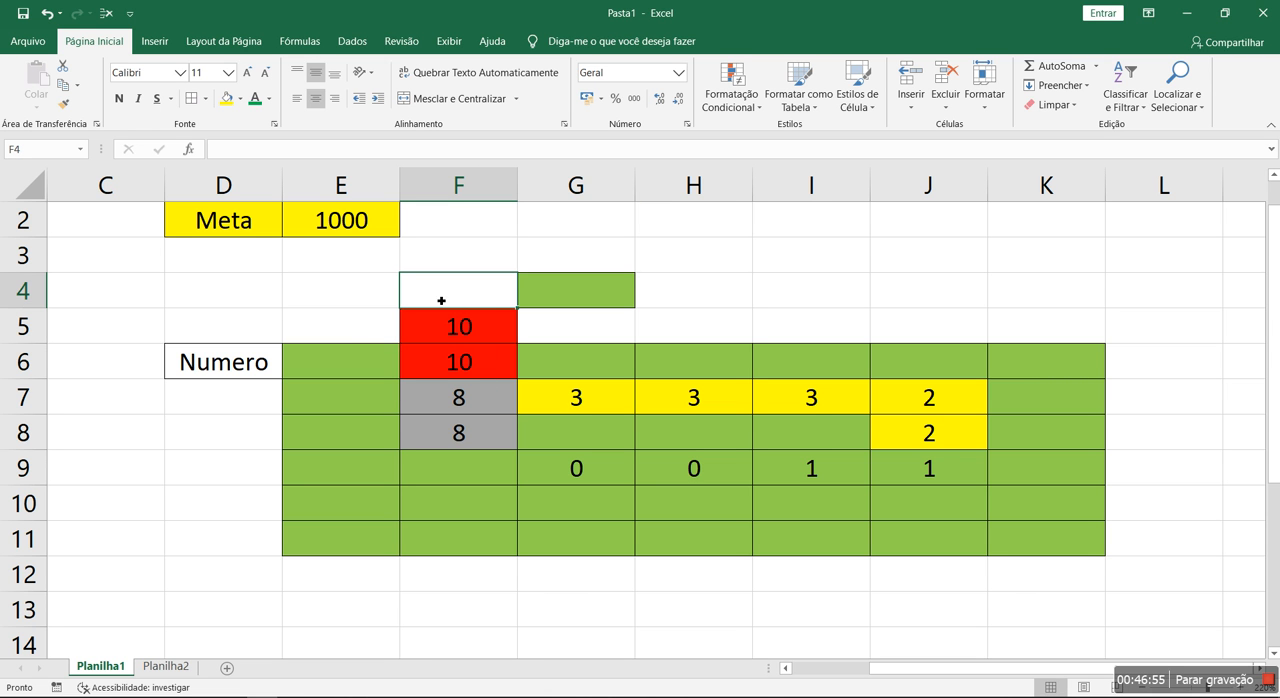
pyautogui.moveTo(485, 299); pyautogui.dragTo(591, 328)
pyautogui.press('Delete')
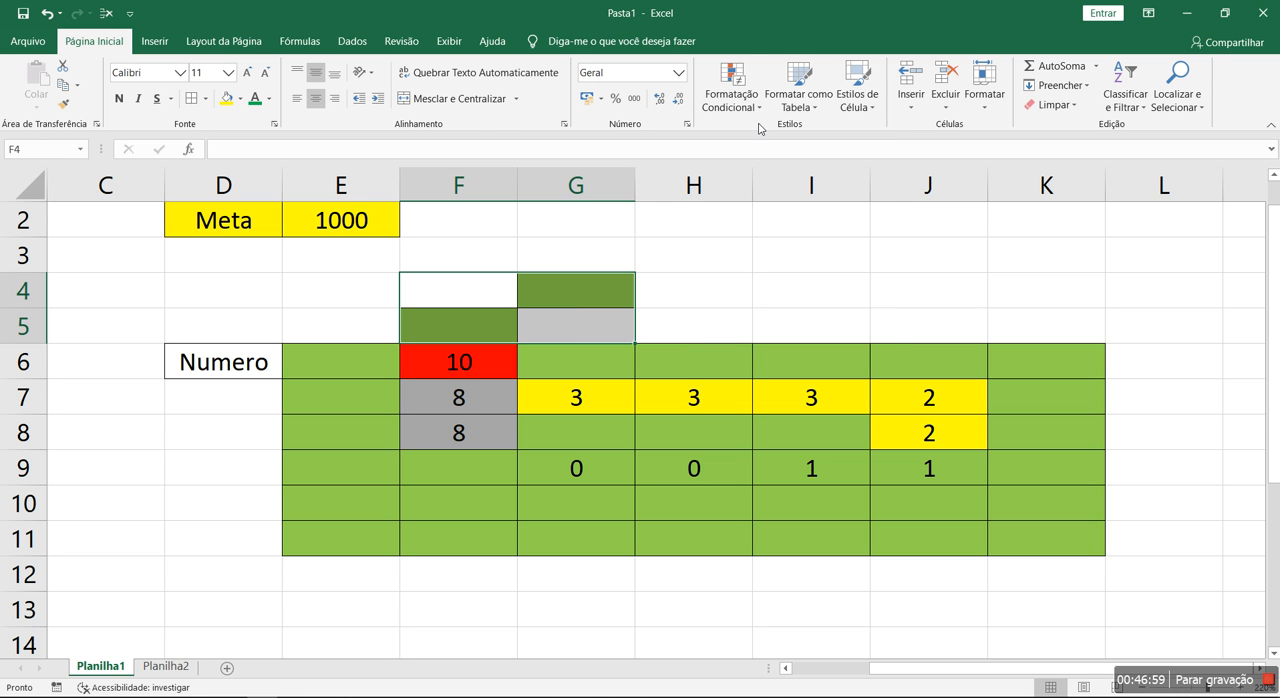
pyautogui.click(733, 108)
pyautogui.moveTo(797, 334)
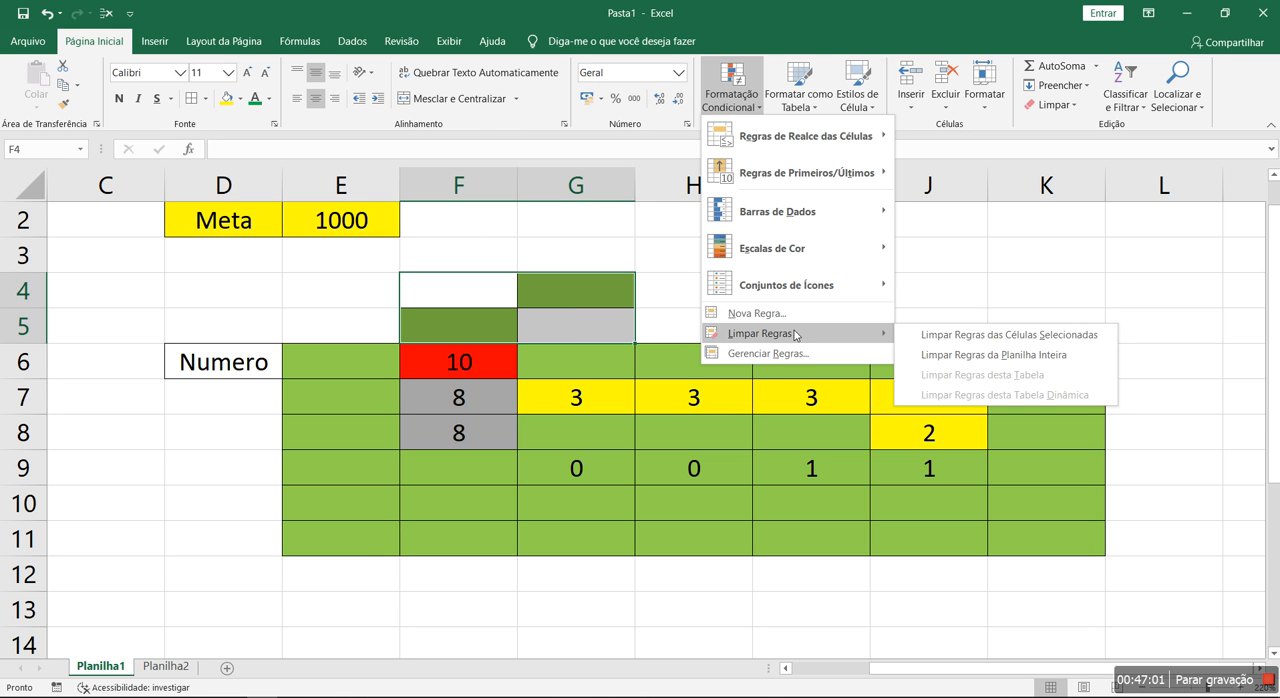
pyautogui.click(1034, 340)
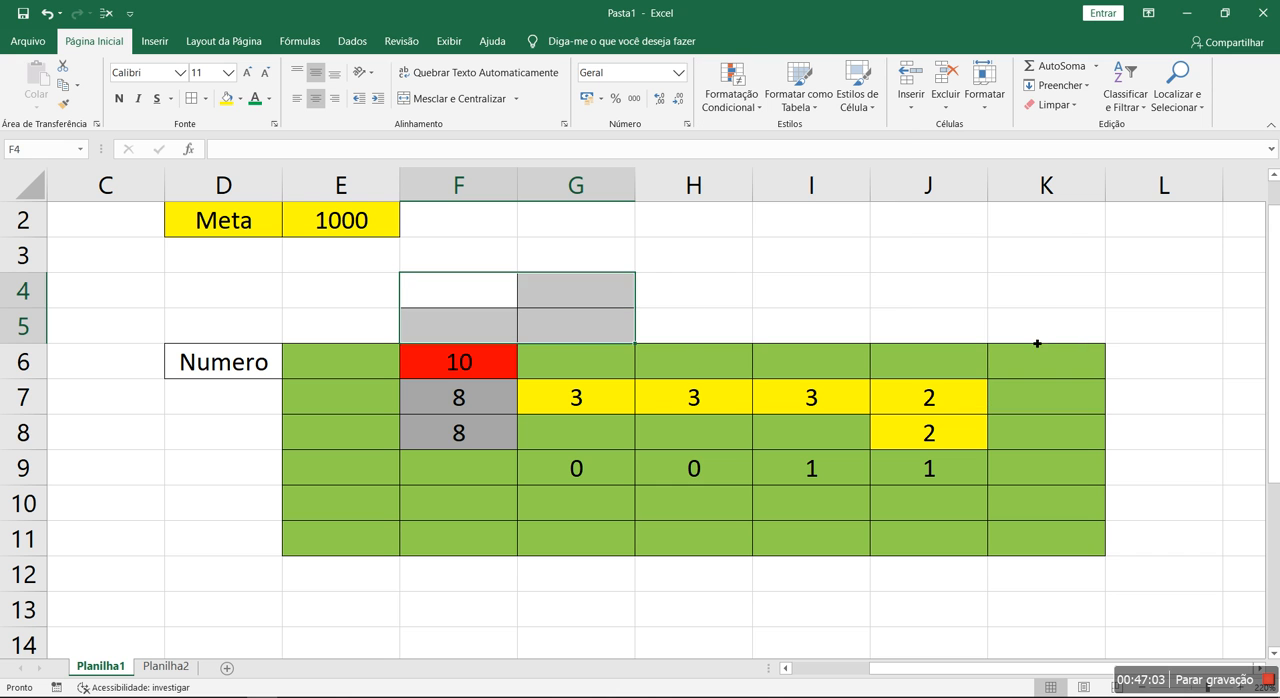
# Delete the values in F6:K11 and clear the conditional formatting rules from this range
pyautogui.click(652, 415)
pyautogui.click(491, 361)
pyautogui.moveTo(491, 361); pyautogui.dragTo(1029, 534)
pyautogui.press('Delete')
pyautogui.click(731, 100)
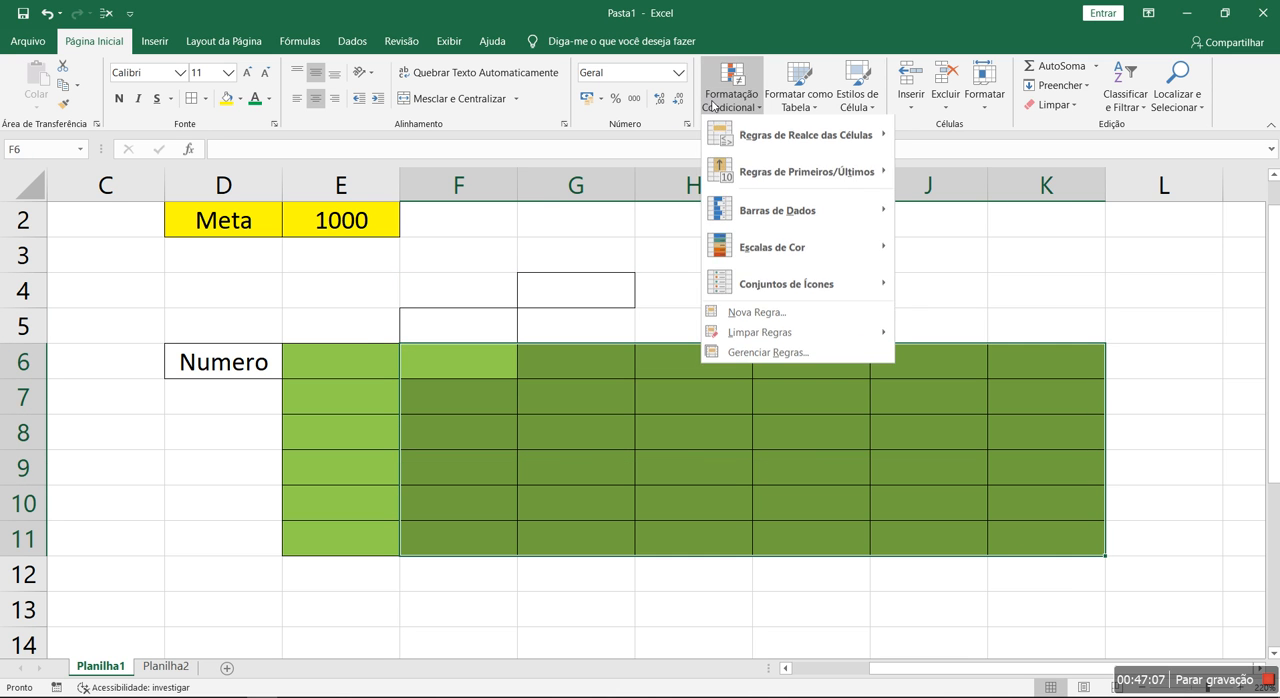
pyautogui.moveTo(760, 333)
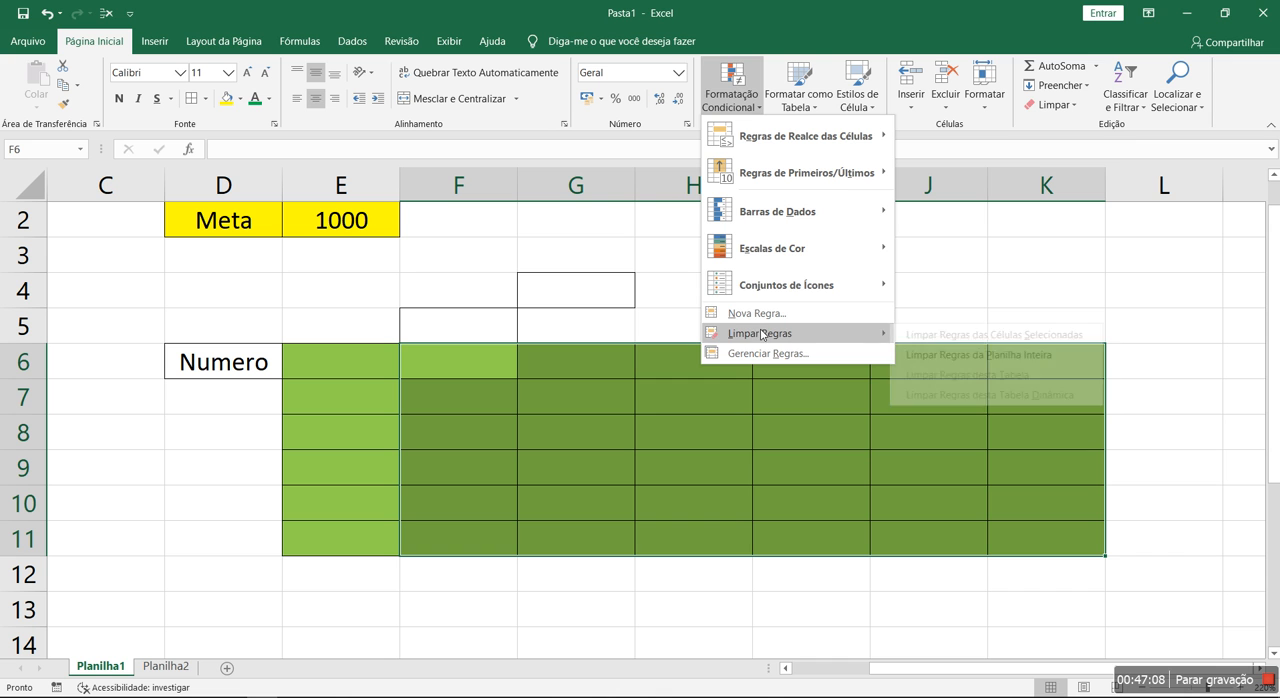
pyautogui.click(968, 336)
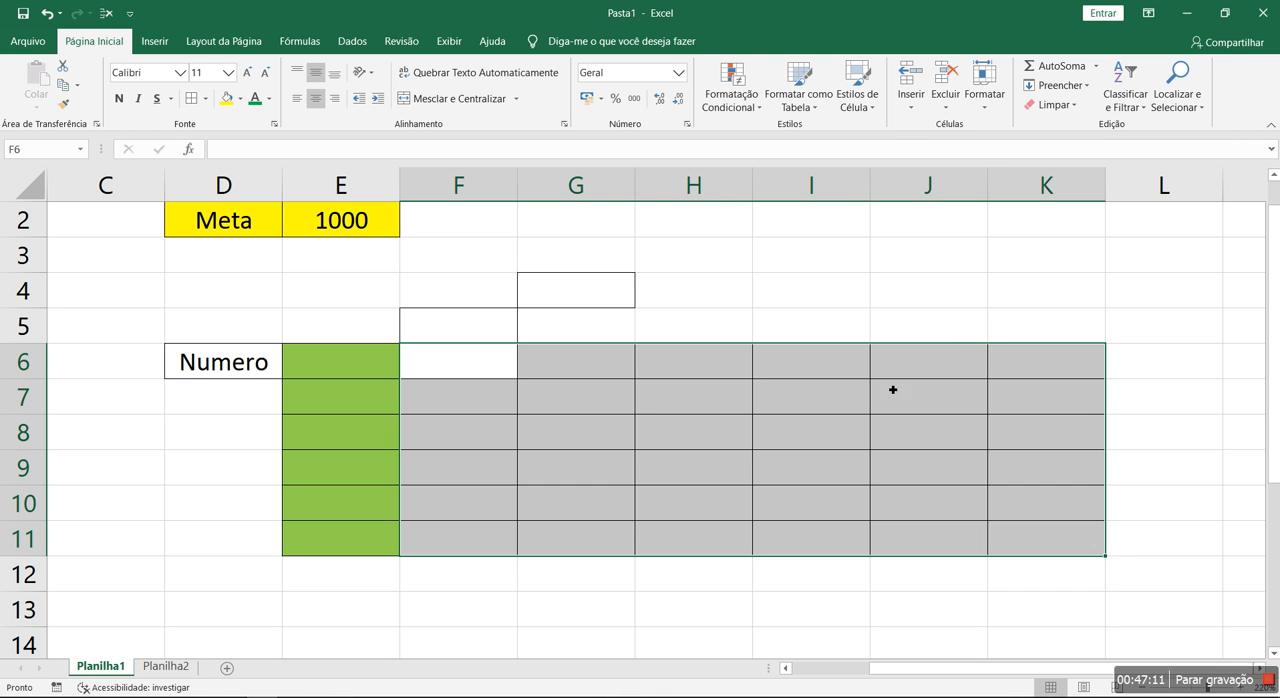
# Remove all borders from the range F4:K11
pyautogui.click(854, 457)
pyautogui.moveTo(482, 290); pyautogui.dragTo(1070, 555)
pyautogui.click(205, 104)
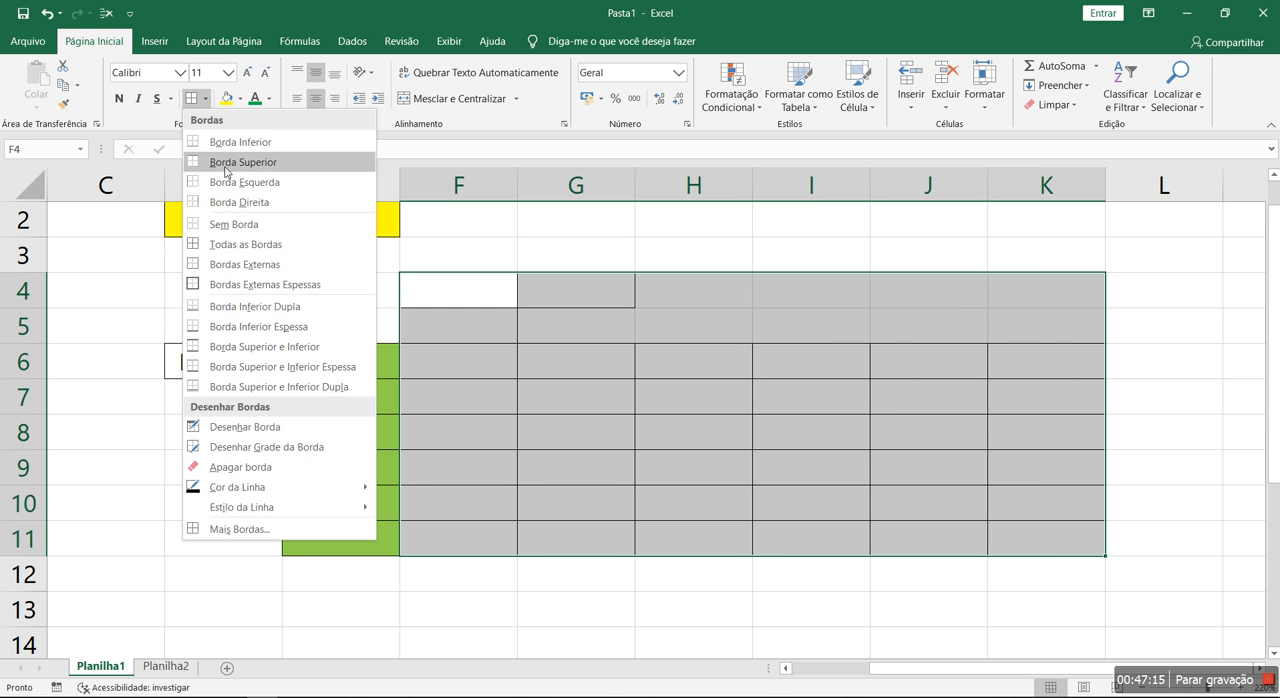
pyautogui.click(249, 223)
# Apply all borders to the cells E6:E11
pyautogui.click(325, 376)
pyautogui.moveTo(325, 376); pyautogui.dragTo(314, 534)
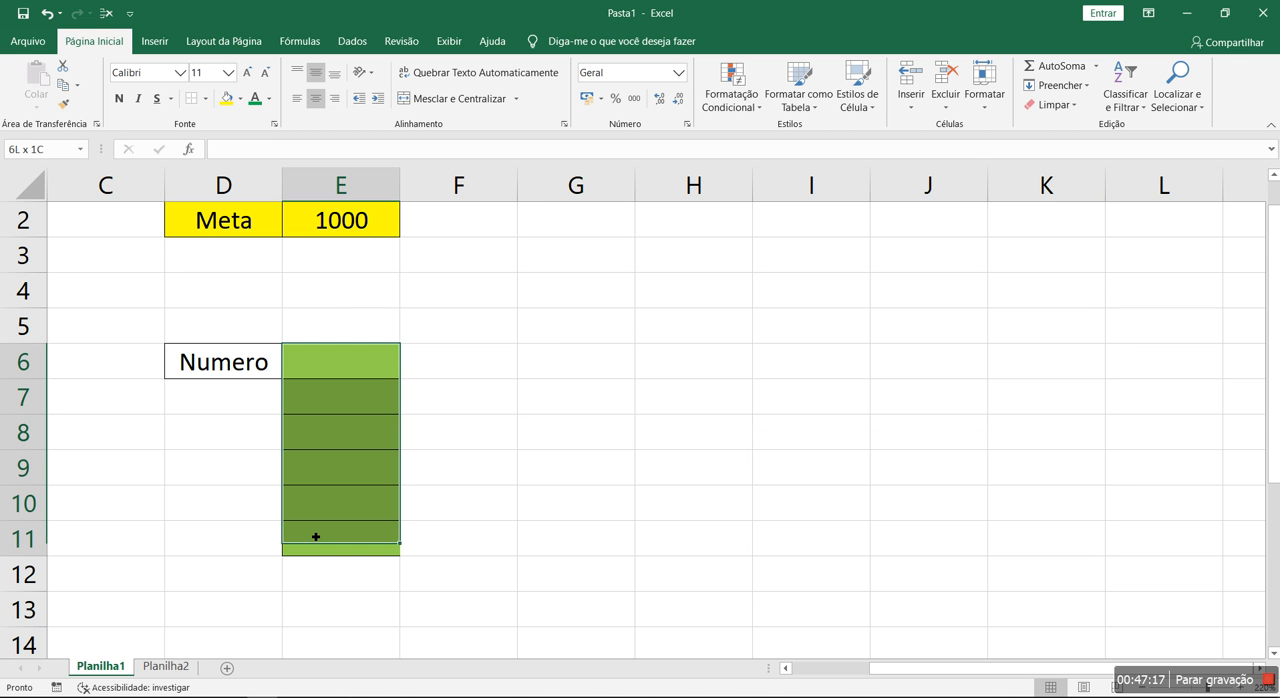
pyautogui.click(205, 98)
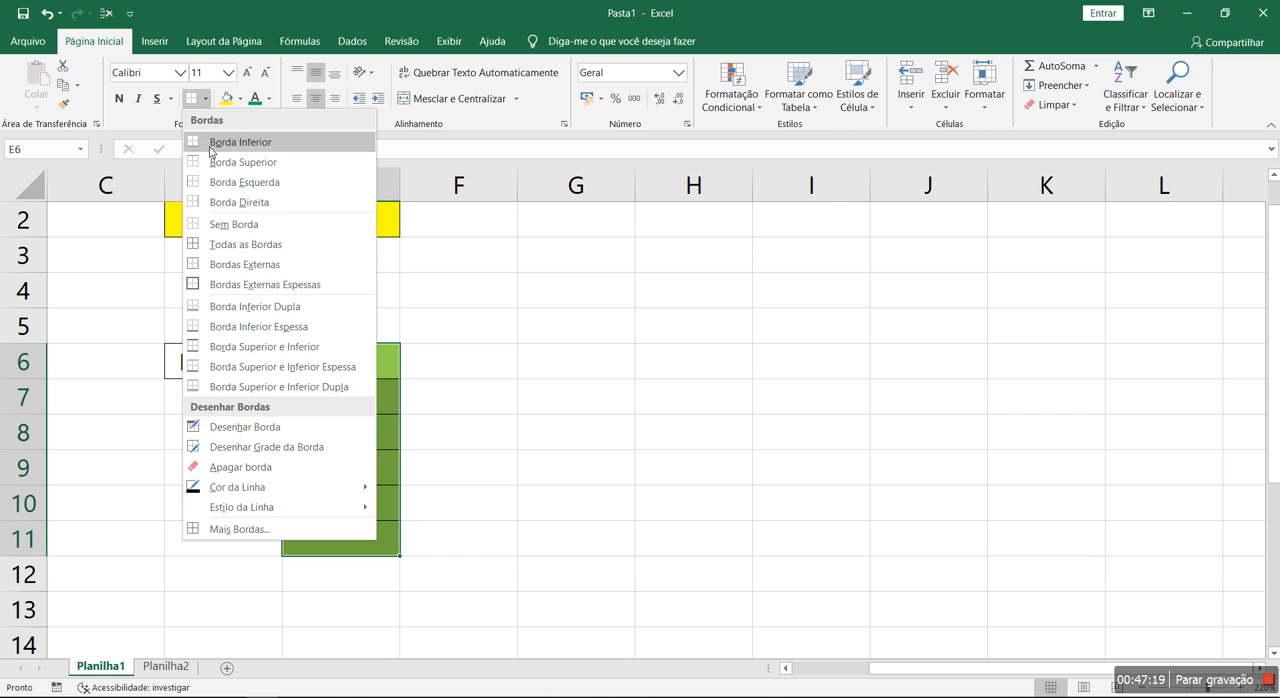
pyautogui.click(211, 245)
pyautogui.click(574, 431)
# Enter the test values 0, 2, 8, 10, 10 and 8 in cells E6 to E11
pyautogui.moveTo(374, 374); pyautogui.dragTo(358, 537)
pyautogui.click(371, 372)
pyautogui.write('0')
pyautogui.press('Return')
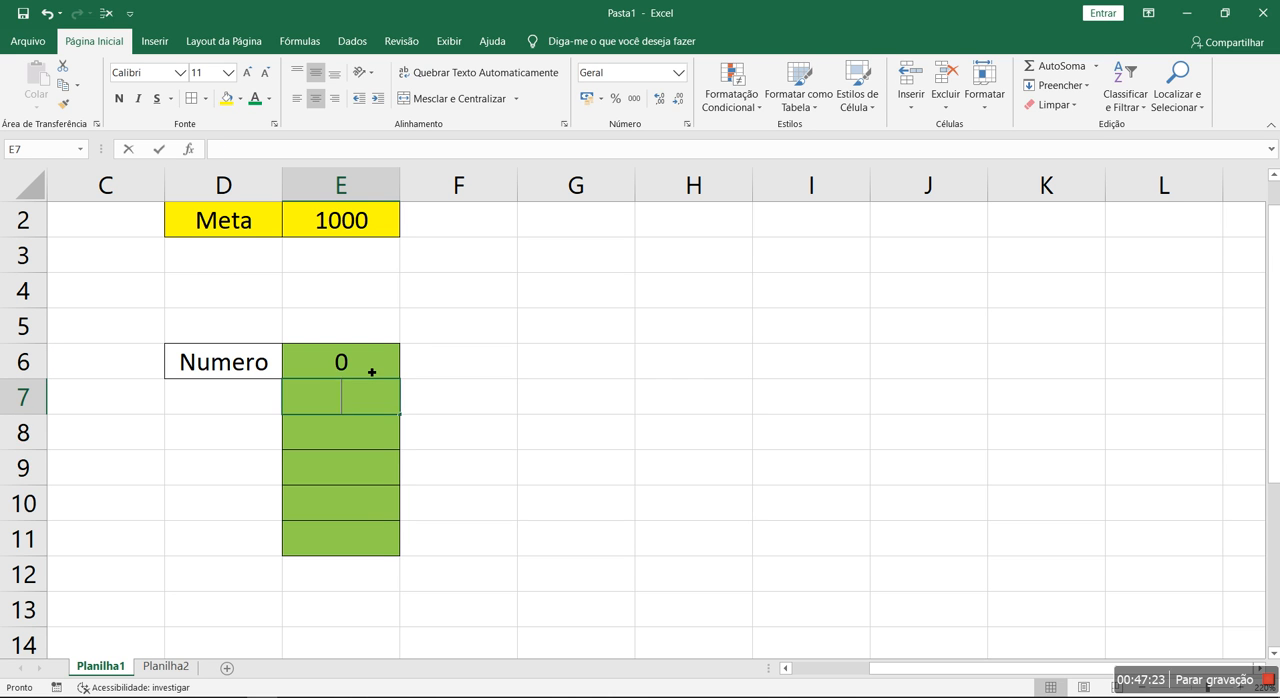
pyautogui.write('2')
pyautogui.press('Return')
pyautogui.write('8')
pyautogui.press('Return')
pyautogui.write('10')
pyautogui.press('Return')
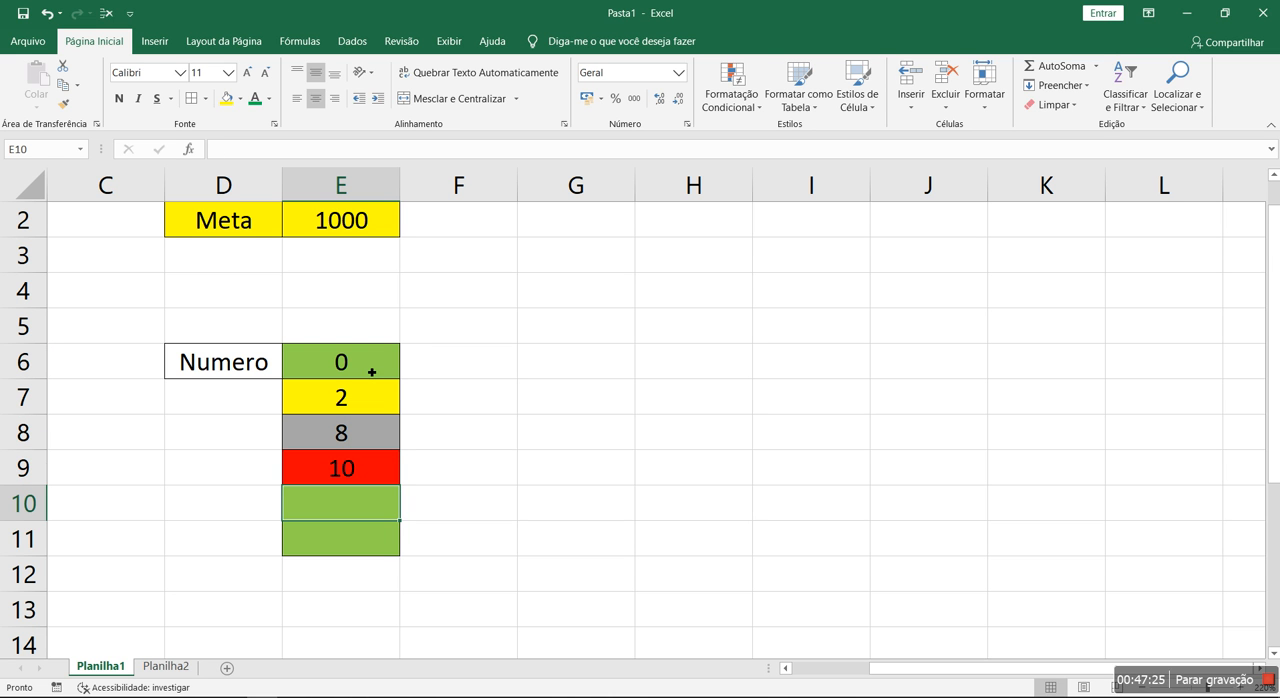
pyautogui.write('10')
pyautogui.press('Return')
pyautogui.write('8')
pyautogui.press('Return')
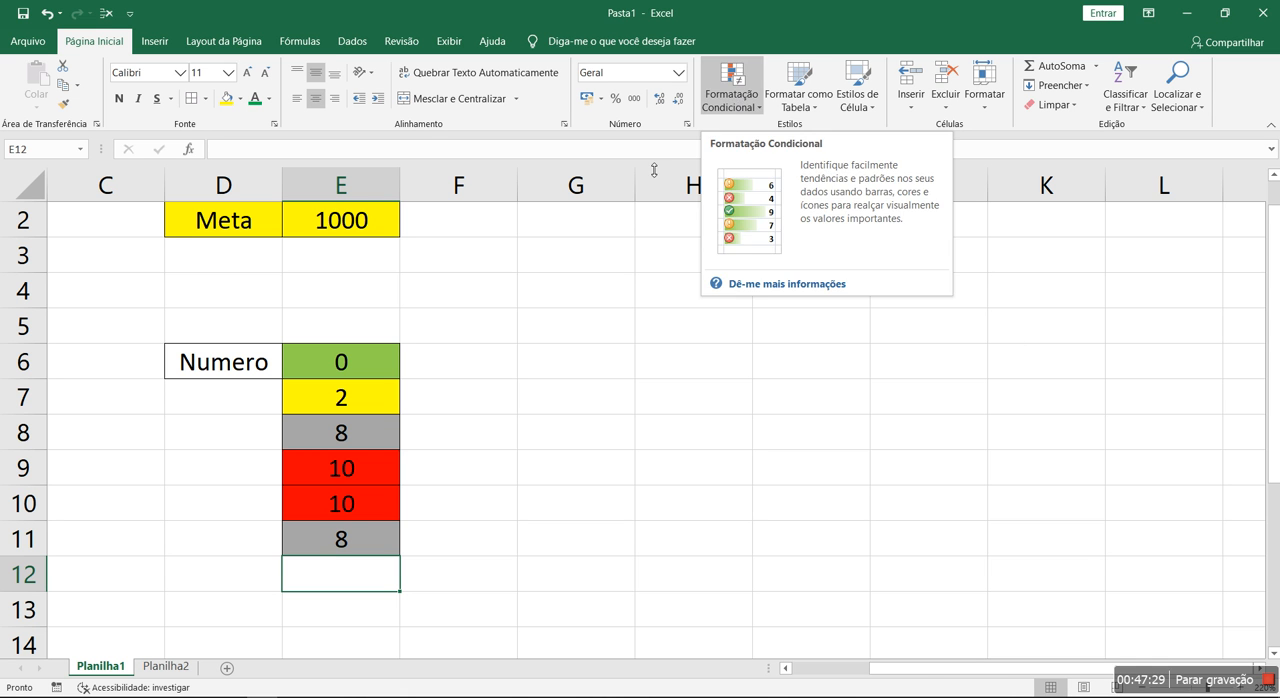
# Review the conditional formatting rules applied to E6:E11 in the rules manager and close it without changes
pyautogui.moveTo(343, 360); pyautogui.dragTo(360, 545)
pyautogui.click(731, 92)
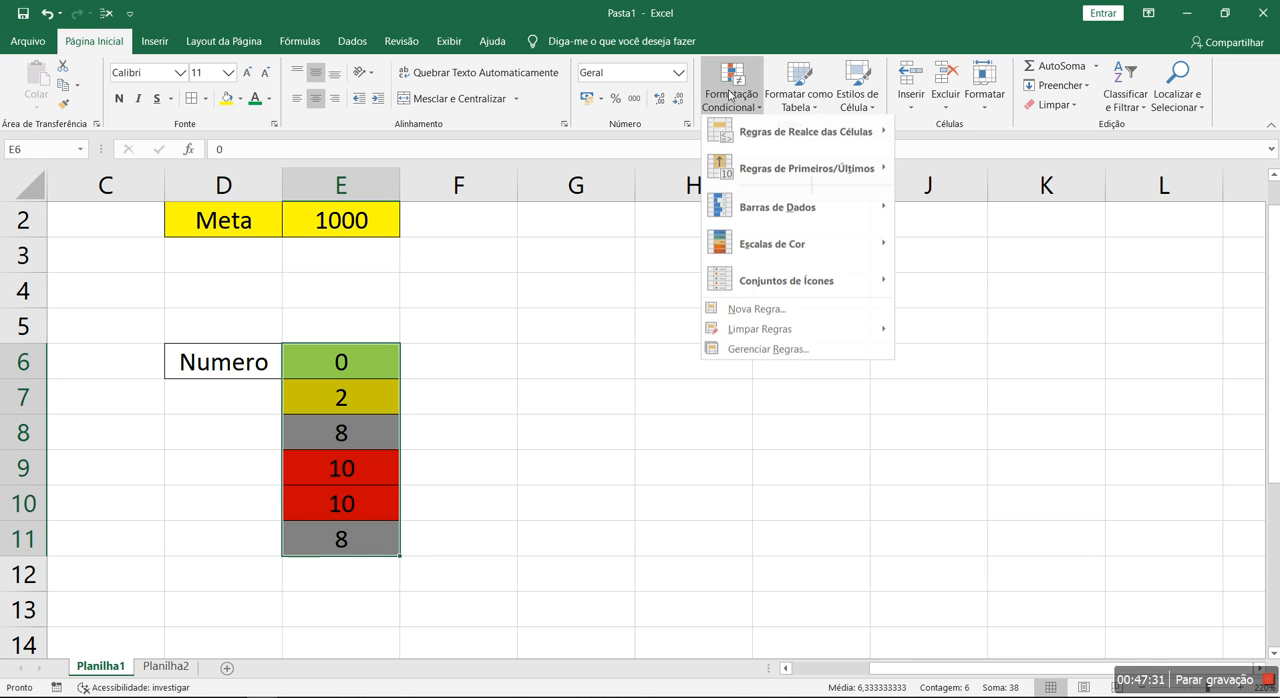
pyautogui.click(721, 353)
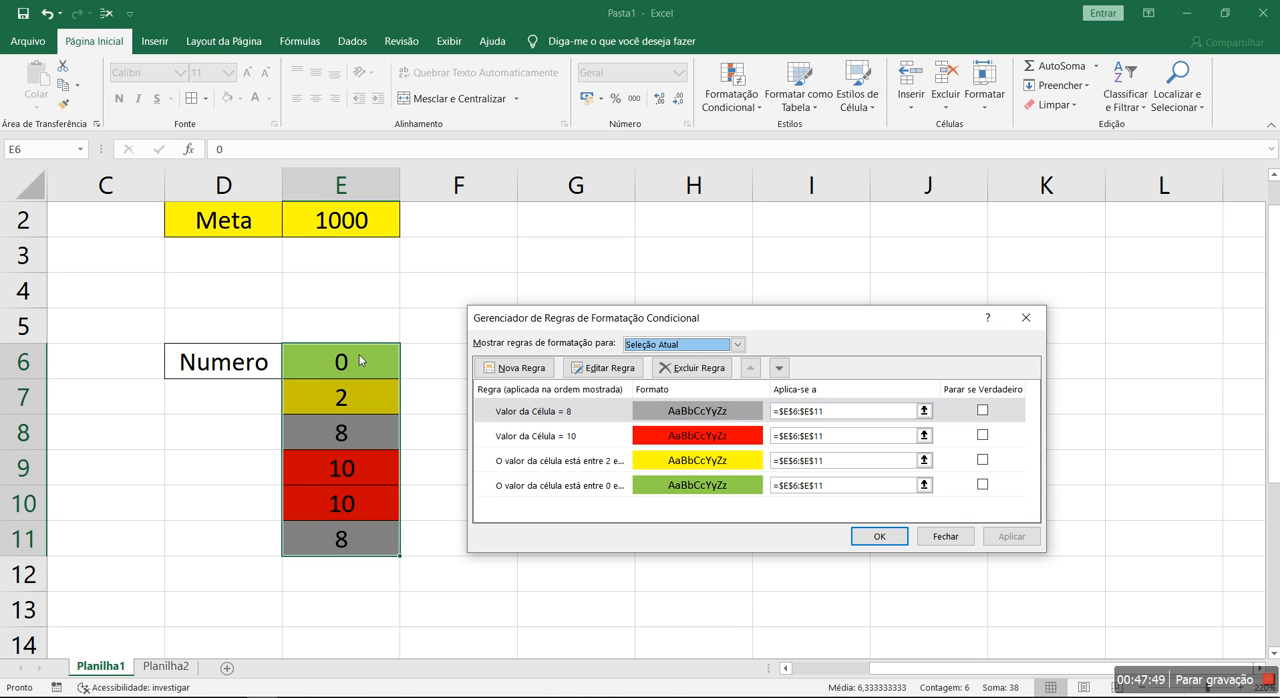
pyautogui.click(946, 536)
# Look over the Controle de Produção table, highlighting the Quantidade cells B3:B14 and the whole range A1:B14
pyautogui.scroll(-3, 493, 366)
pyautogui.hotkey('ctrl', 'Home')
pyautogui.moveTo(386, 290); pyautogui.dragTo(353, 594)
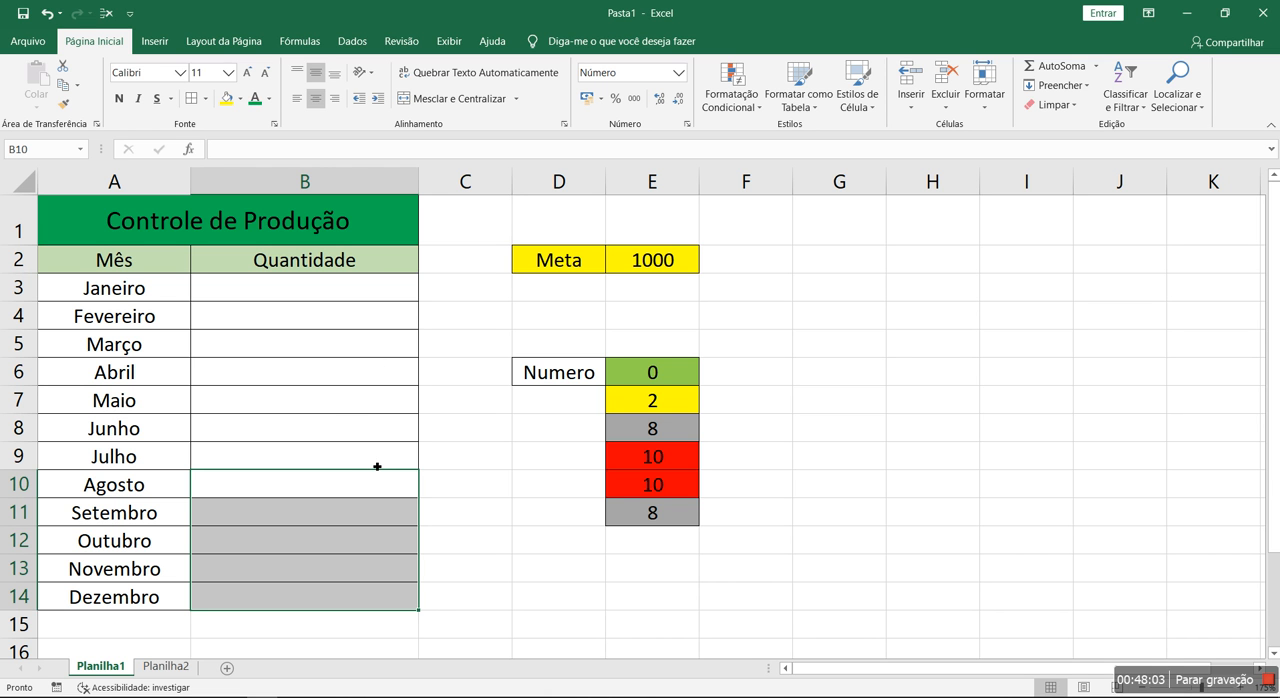
pyautogui.moveTo(361, 298); pyautogui.dragTo(369, 596)
pyautogui.moveTo(150, 222); pyautogui.dragTo(320, 598)
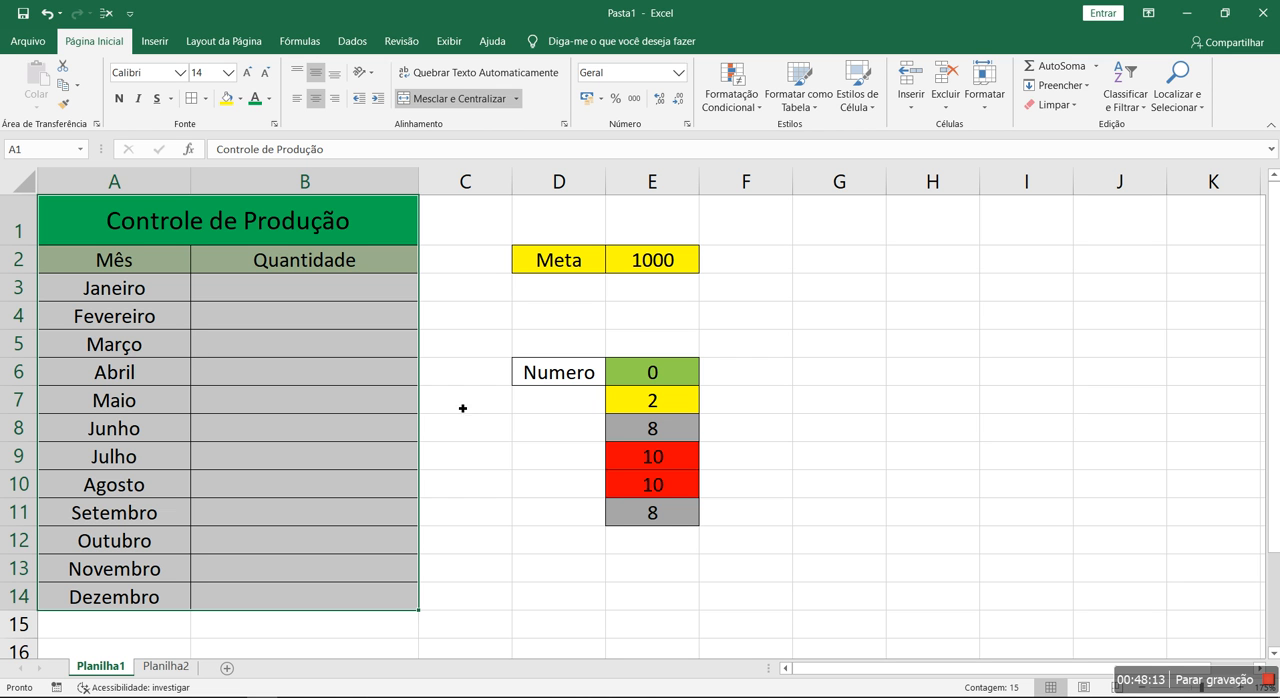
pyautogui.click(830, 363)
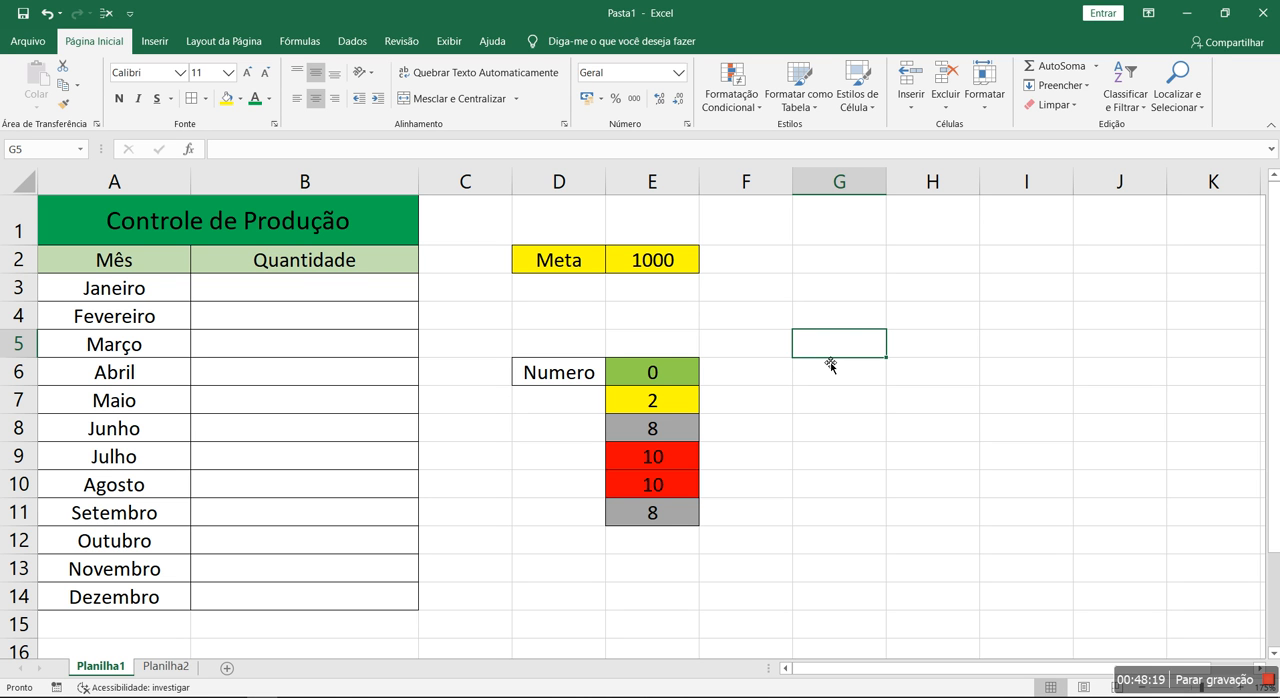
pyautogui.click(730, 88)
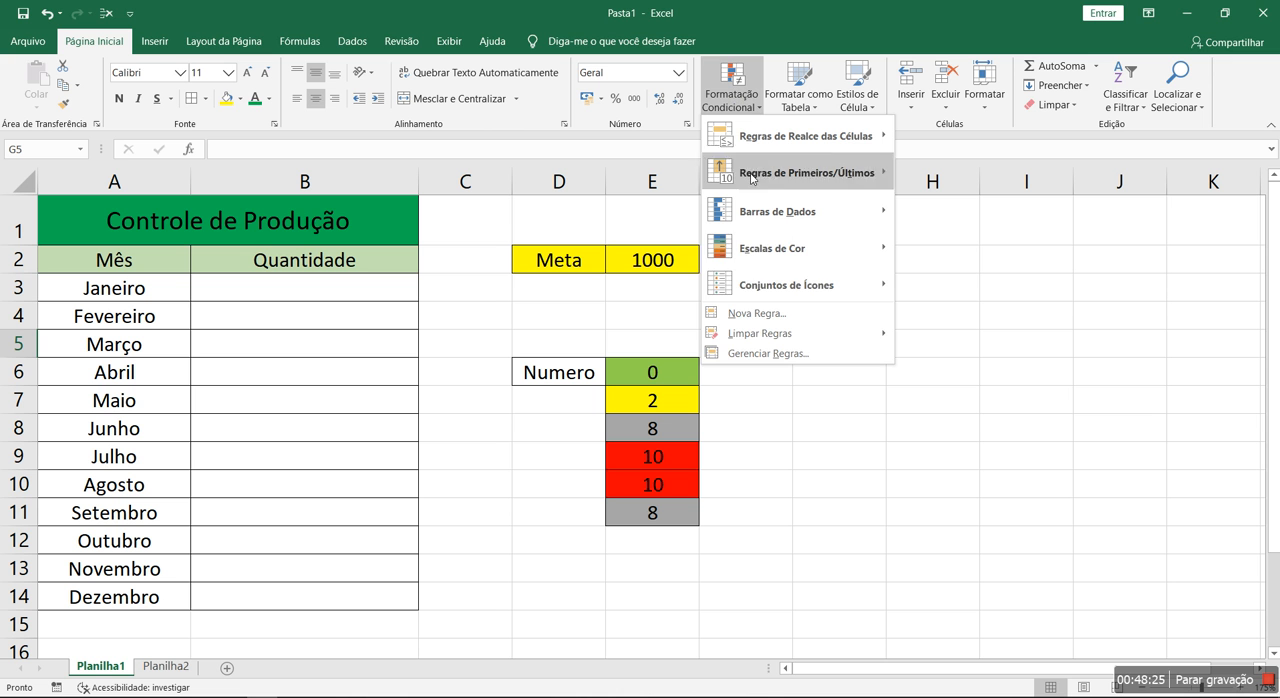
pyautogui.click(766, 353)
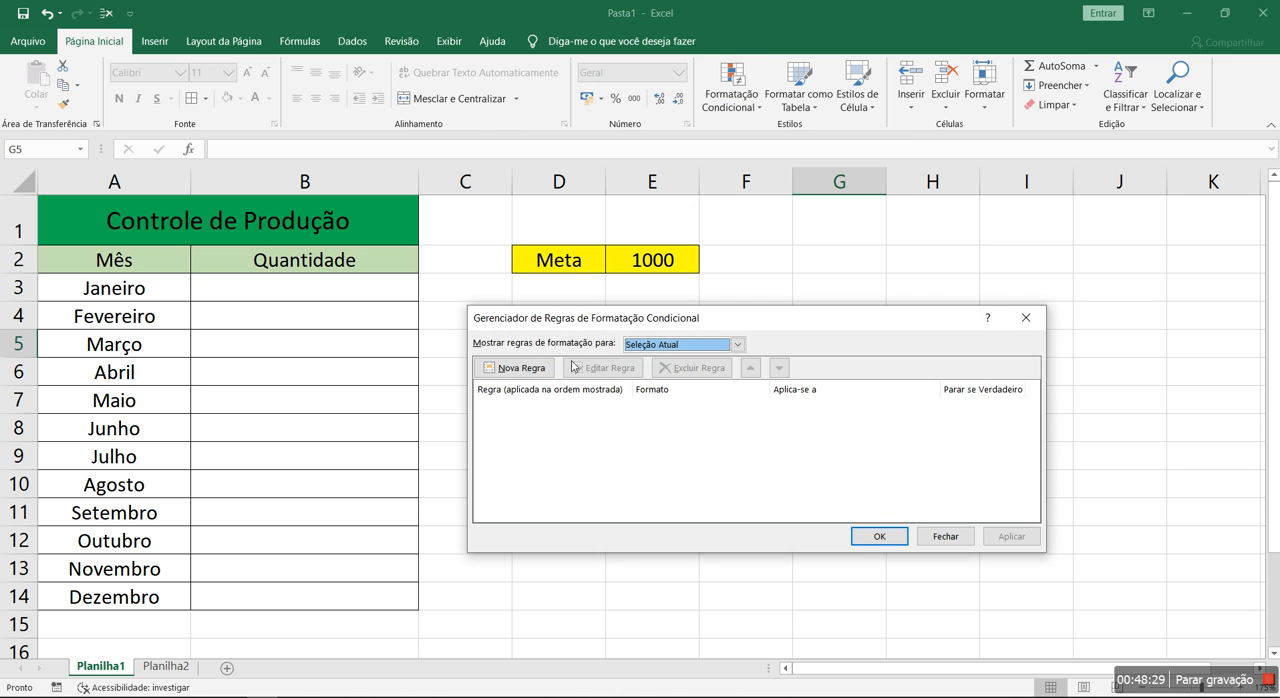
pyautogui.click(524, 368)
pyautogui.click(657, 334)
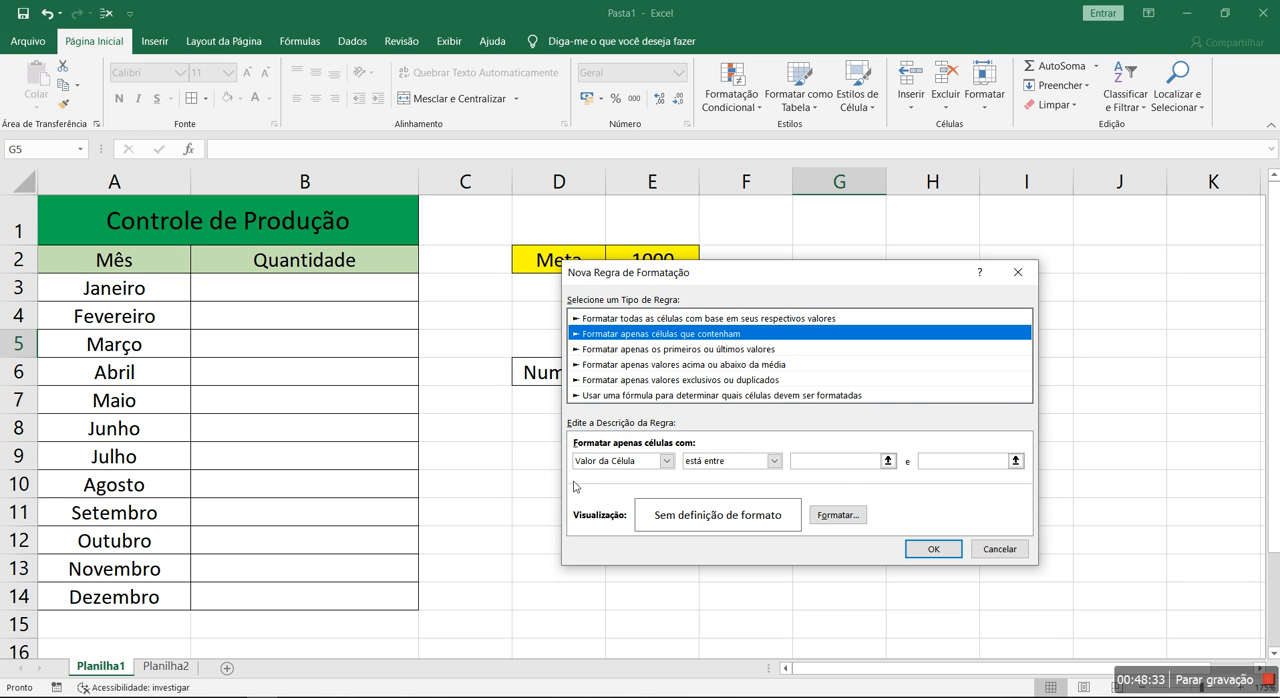
pyautogui.click(1005, 550)
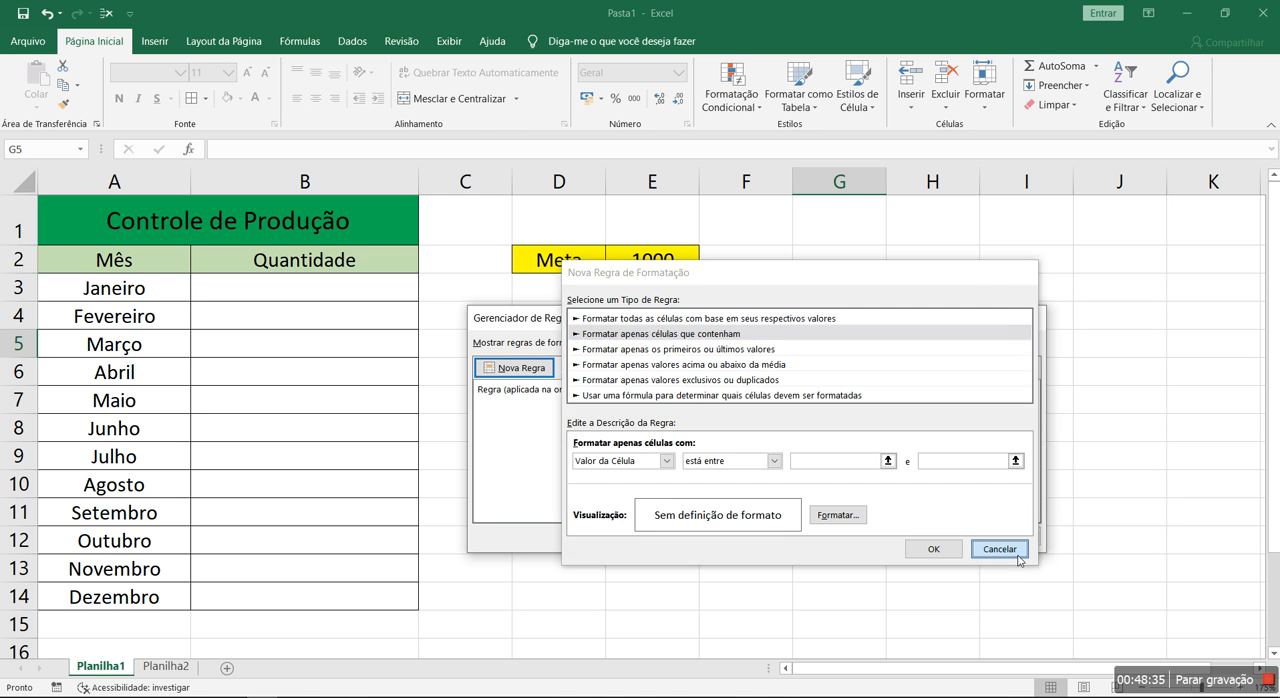
pyautogui.click(952, 538)
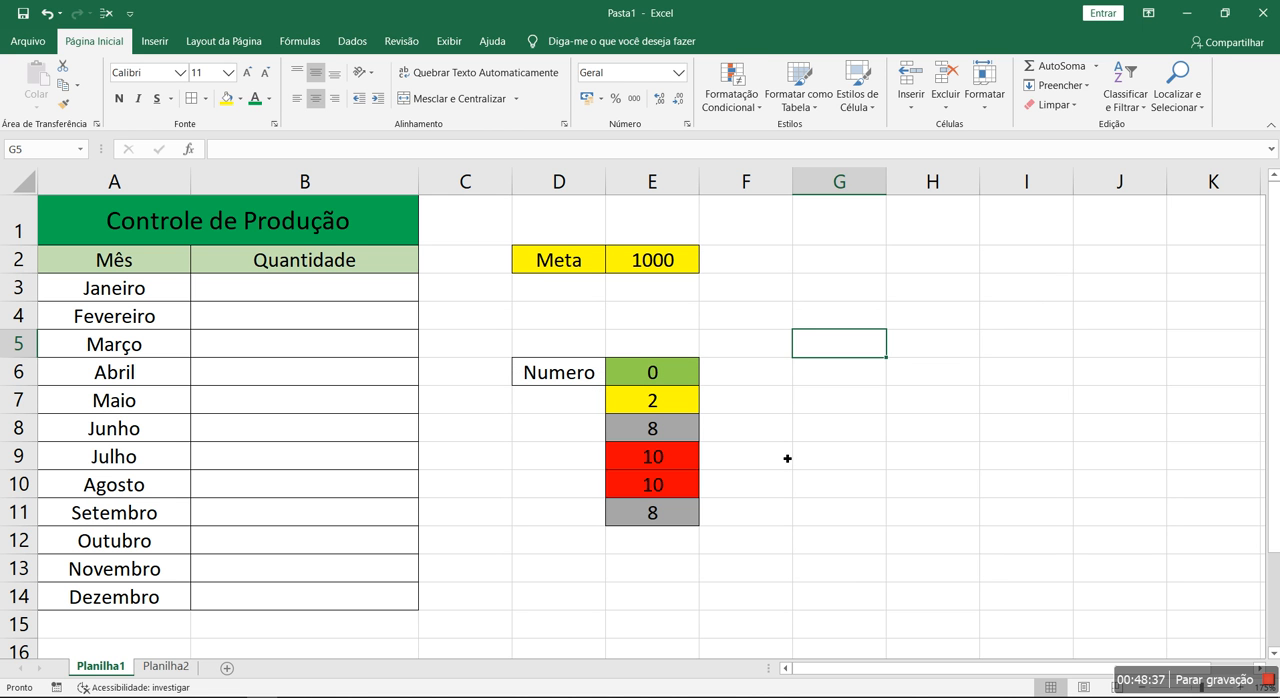